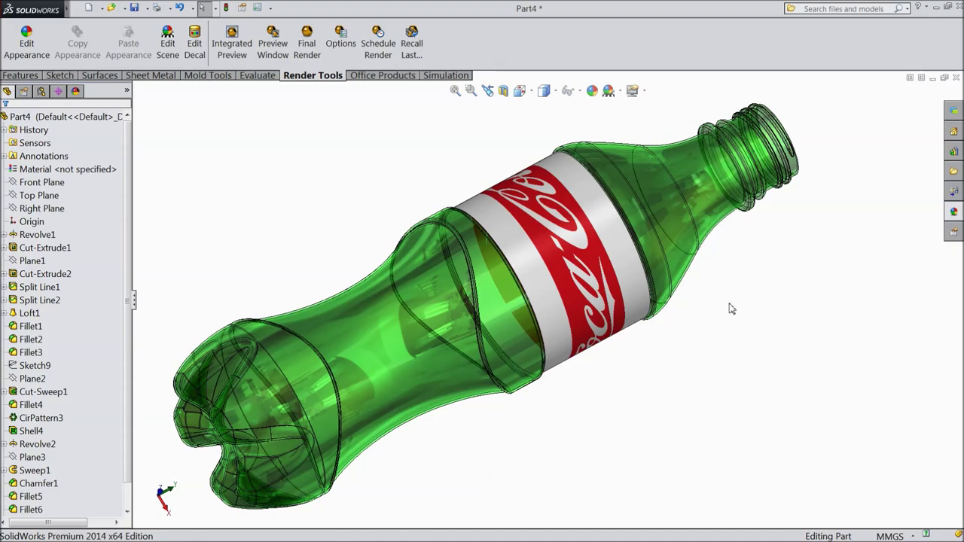
Orbit the finished green bottle from two angles, then select the new part's Front Plane
mouse_move(731, 309)
middle_mouse_down()
mouse_move(746, 257)
mouse_move(691, 313)
mouse_move(709, 301)
middle_mouse_up()
mouse_move(451, 161)
middle_mouse_down()
mouse_move(624, 124)
mouse_move(390, 140)
mouse_move(406, 239)
mouse_move(469, 185)
mouse_move(713, 301)
mouse_move(482, 226)
middle_mouse_up()
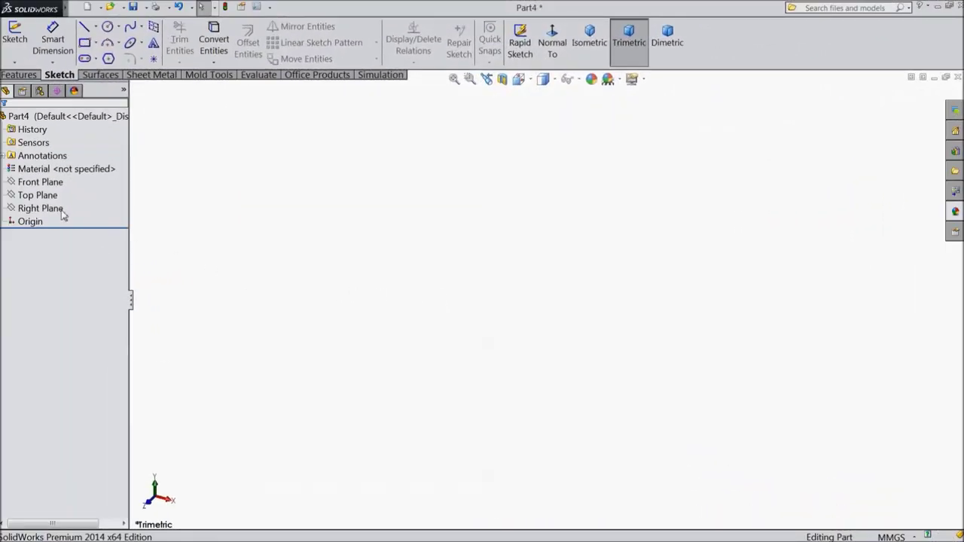
left_click(40, 181)
Sketch a construction corner rectangle on the Front Plane starting at the origin
left_click(78, 171)
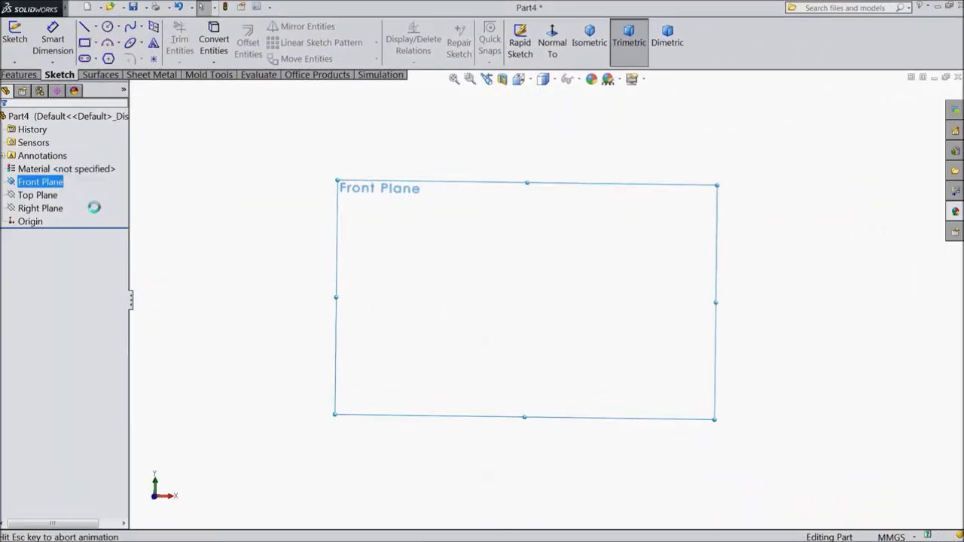
left_click(87, 44)
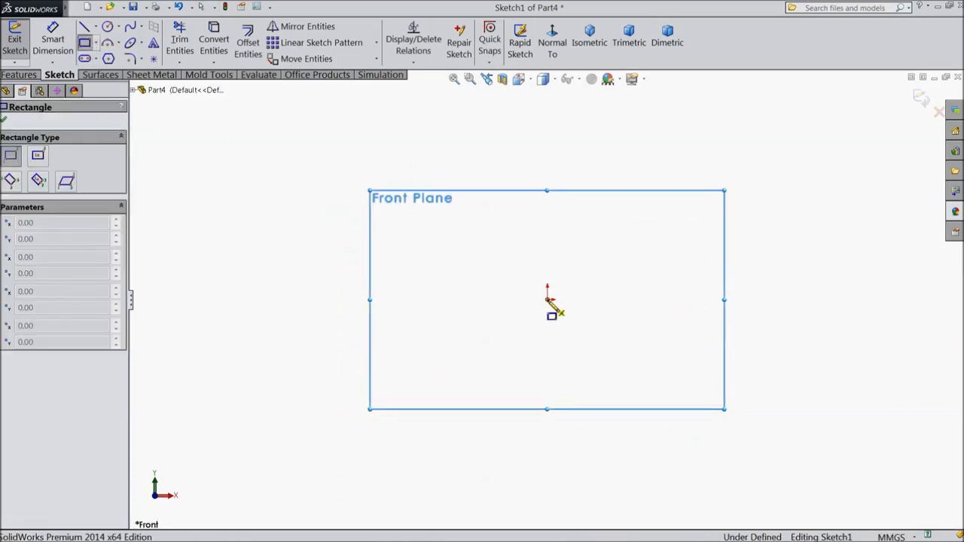
left_click(548, 299)
left_click(430, 98)
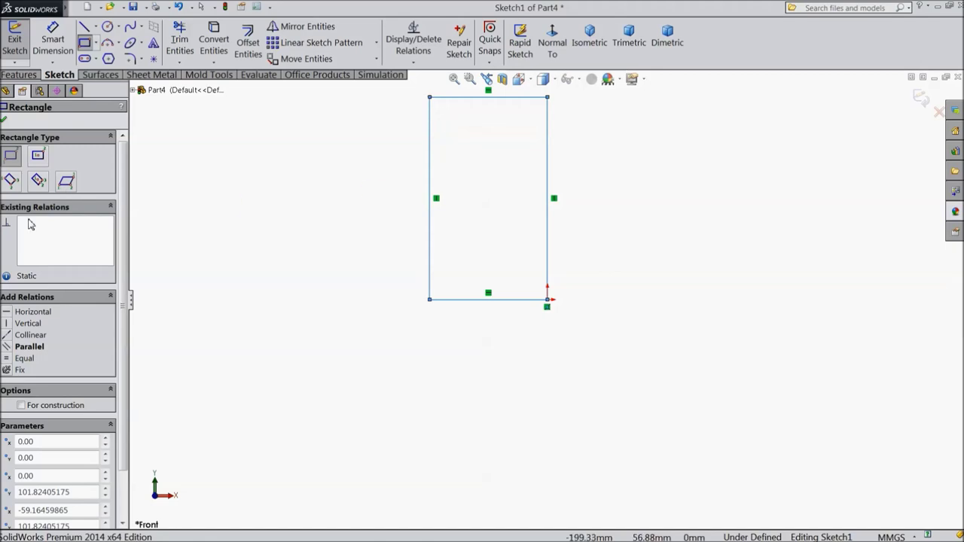
left_click(21, 407)
left_click(5, 122)
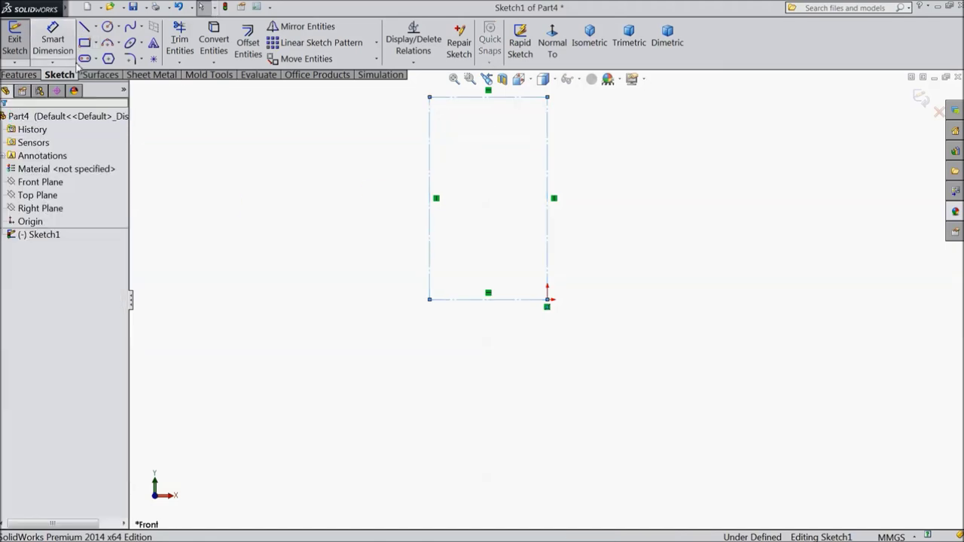
Dimension the rectangle 30.50 mm wide and 212.50 mm tall
left_click(53, 39)
left_click(493, 301)
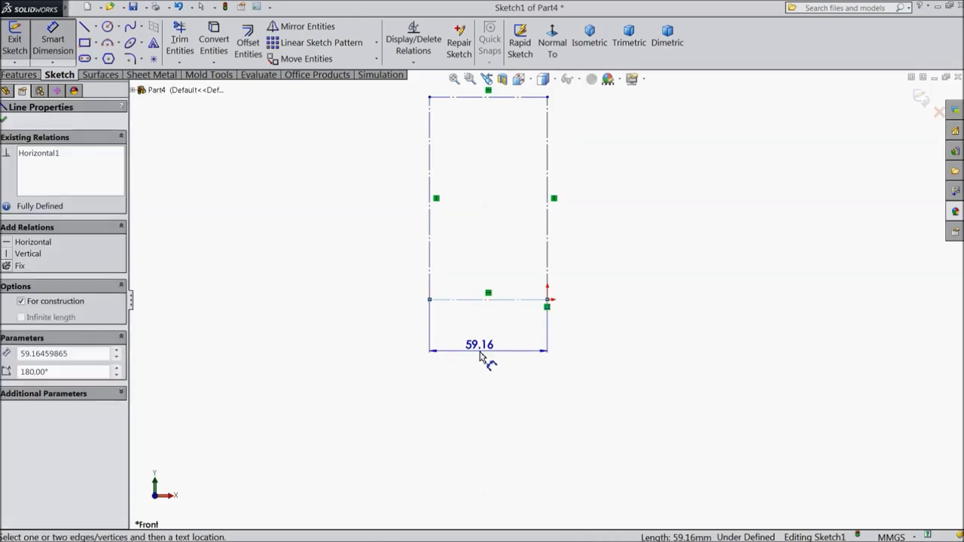
left_click(487, 360)
type("30.5")
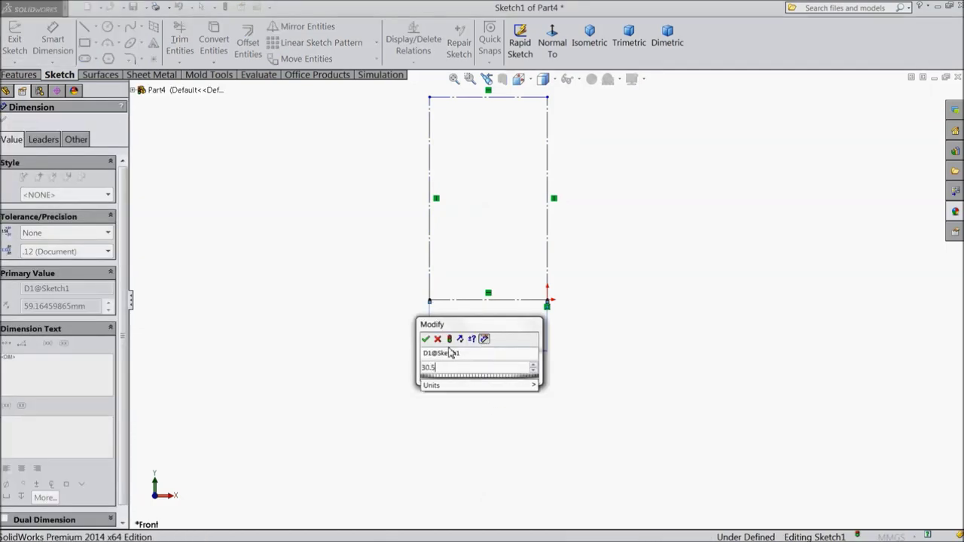
left_click(425, 339)
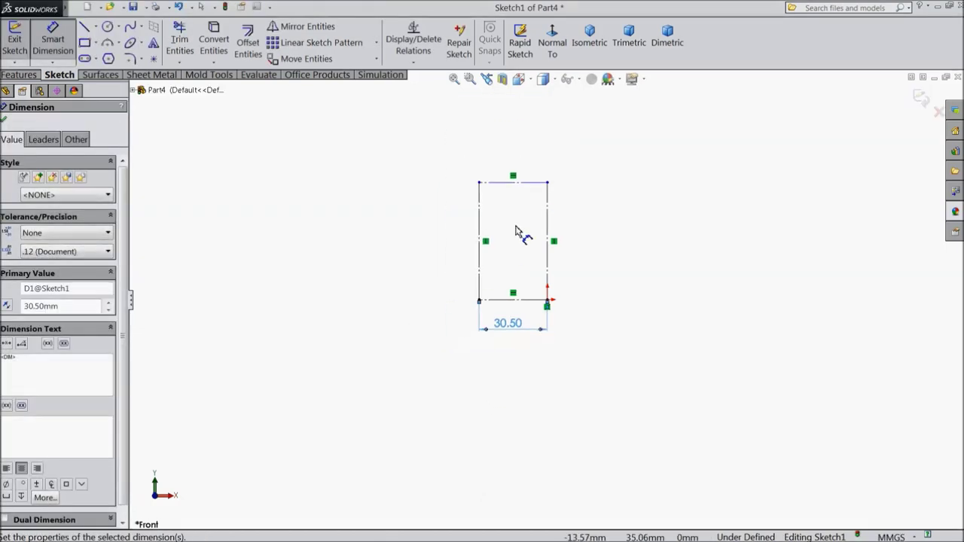
left_click(456, 275)
left_click(326, 276)
type("212.5")
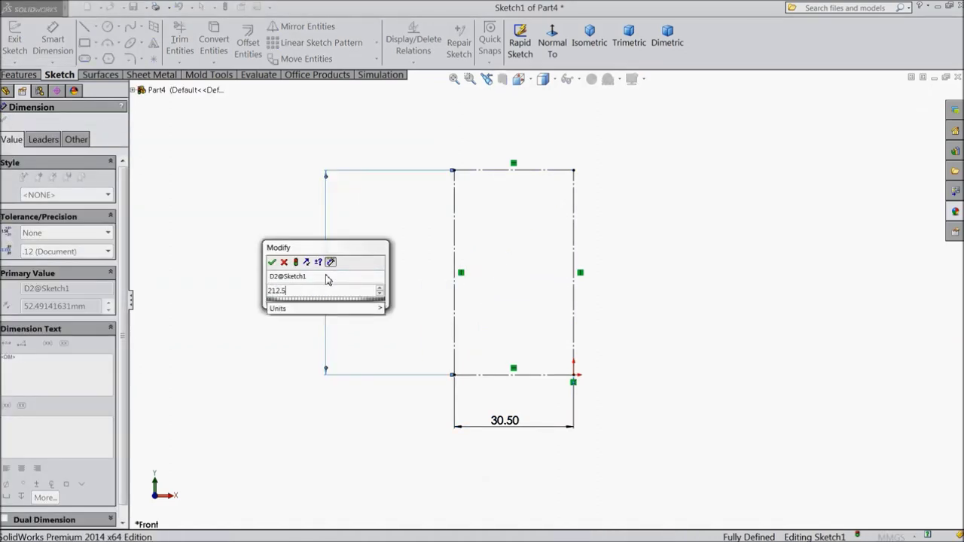
left_click(272, 263)
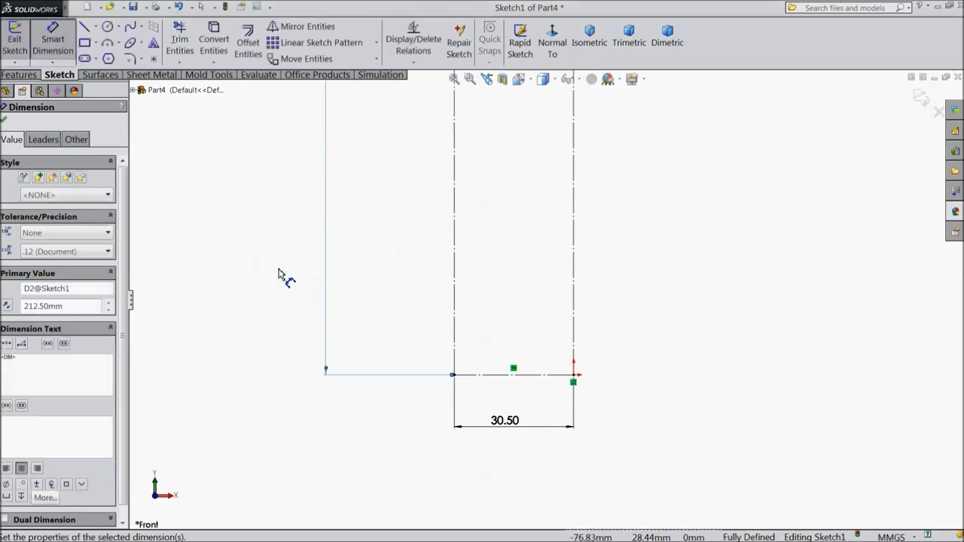
scroll(567, 197, "down", 3)
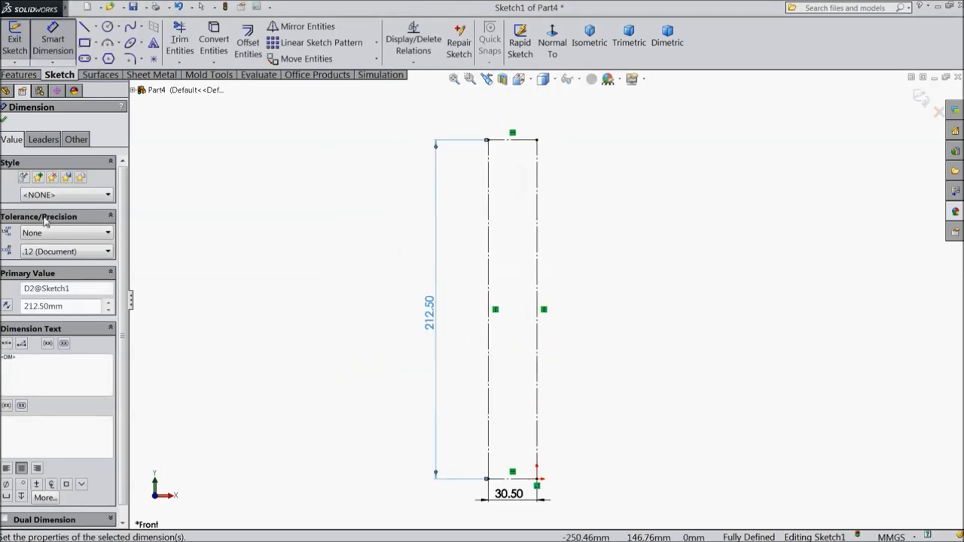
left_click(4, 119)
Draw the short top ledge and stepped vertical lines from the rectangle's top-right corner
left_click(83, 26)
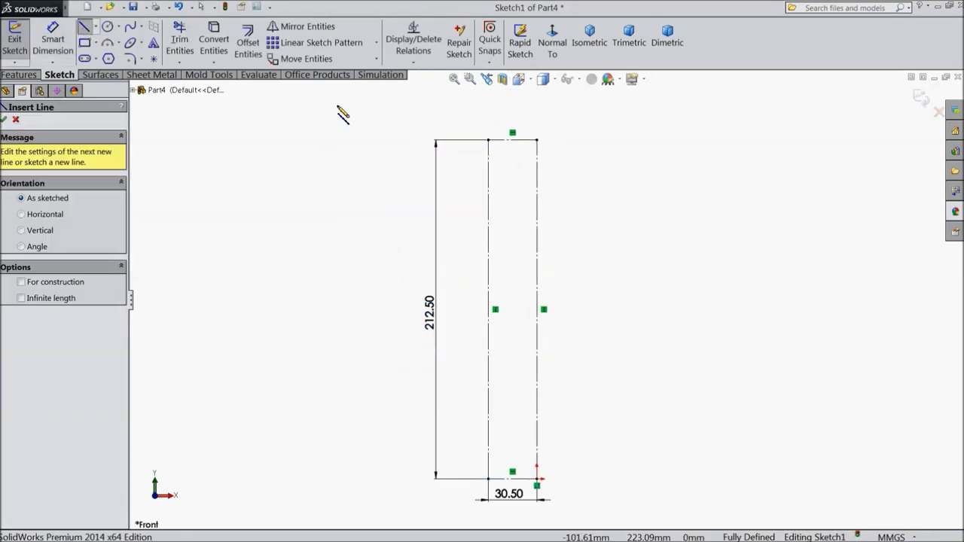
scroll(561, 188, "down", 3)
scroll(555, 158, "down", 1)
left_click(511, 129)
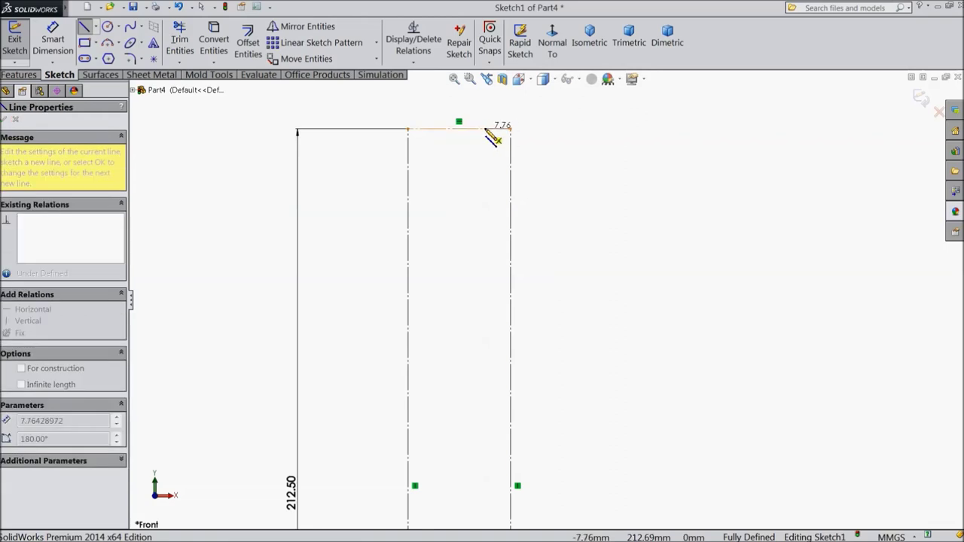
left_click(476, 129)
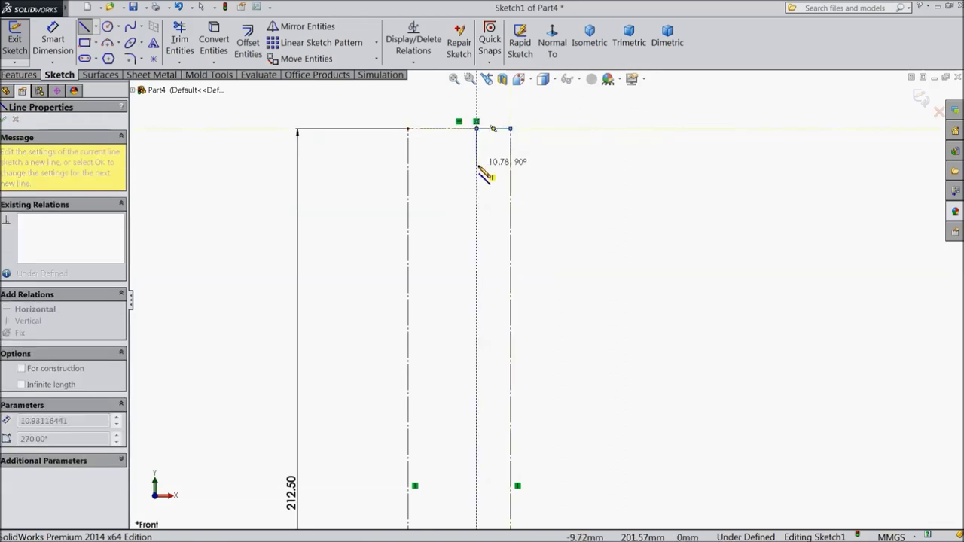
left_click(476, 181)
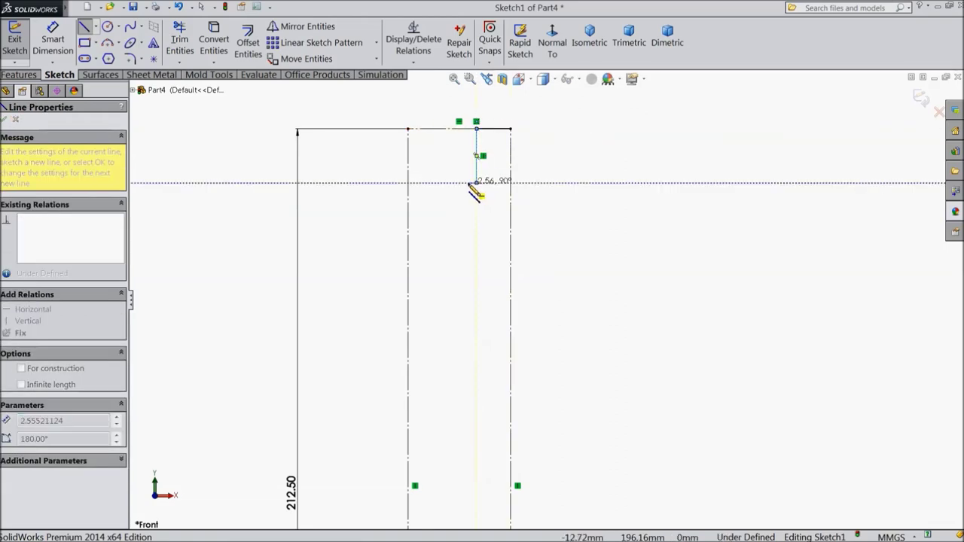
scroll(452, 196, "down", 2)
left_click(477, 221)
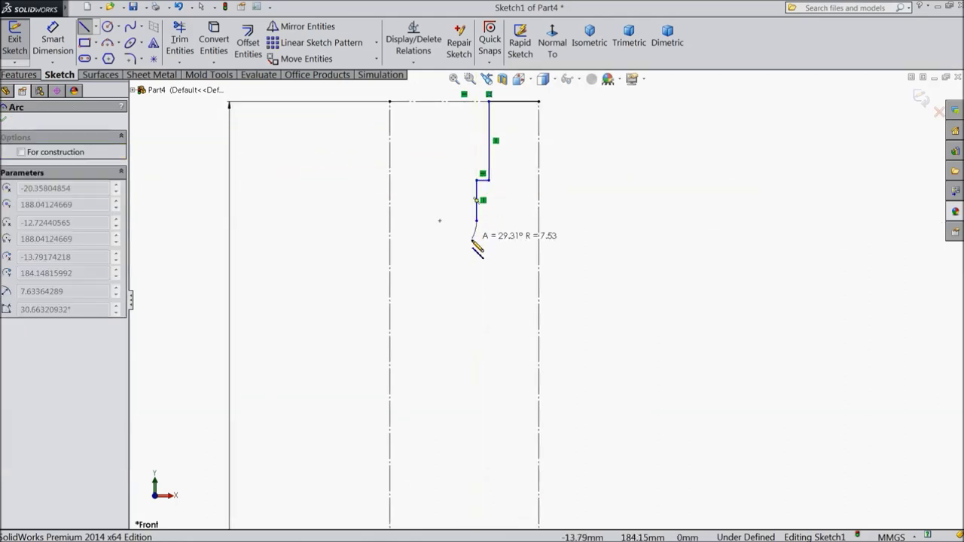
Continue the profile with two tangent arcs forming an S-curve, then end the line chain
left_click(447, 274)
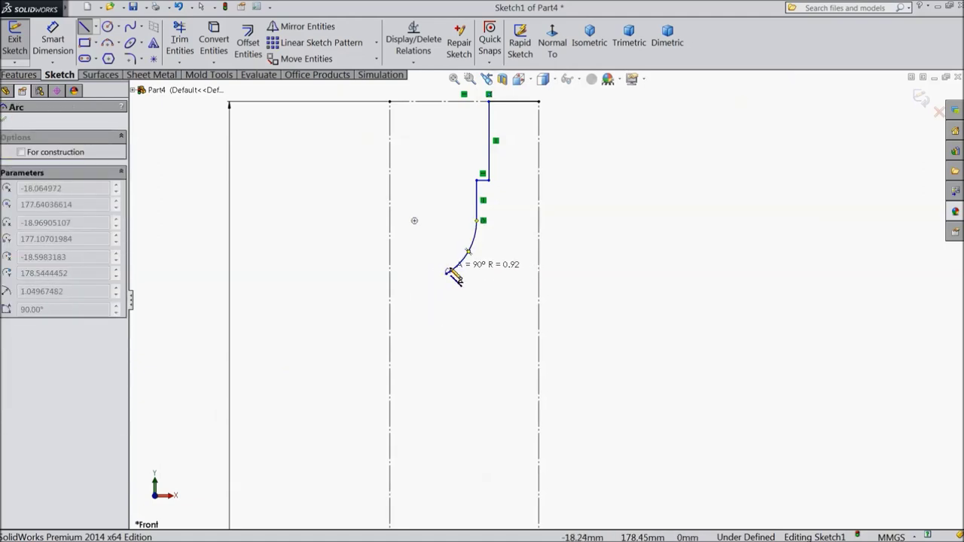
left_click(412, 323)
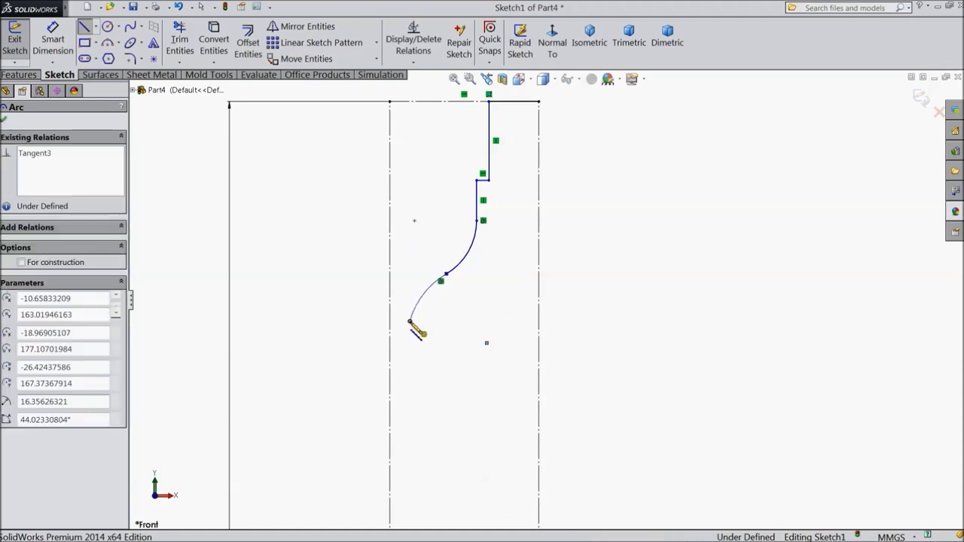
right_click(426, 323)
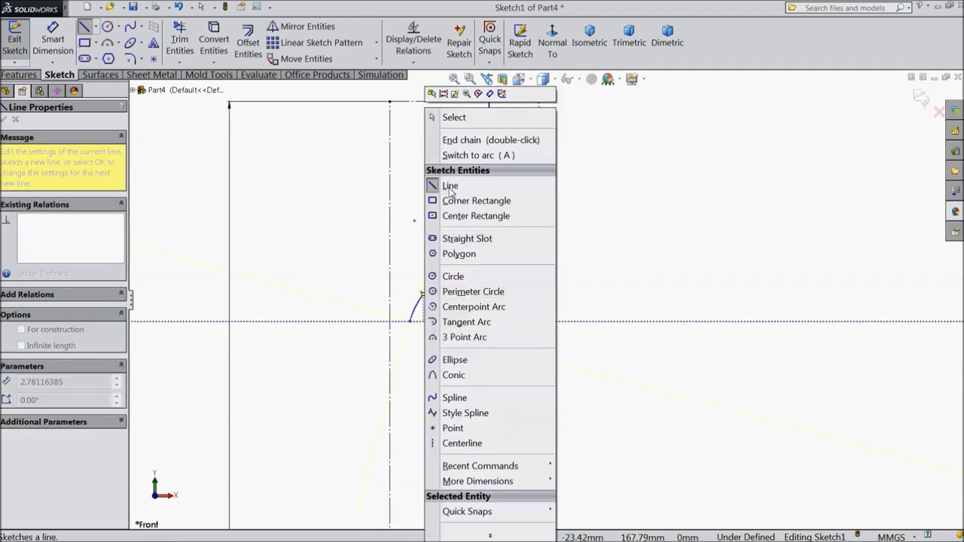
left_click(452, 118)
left_click(74, 60)
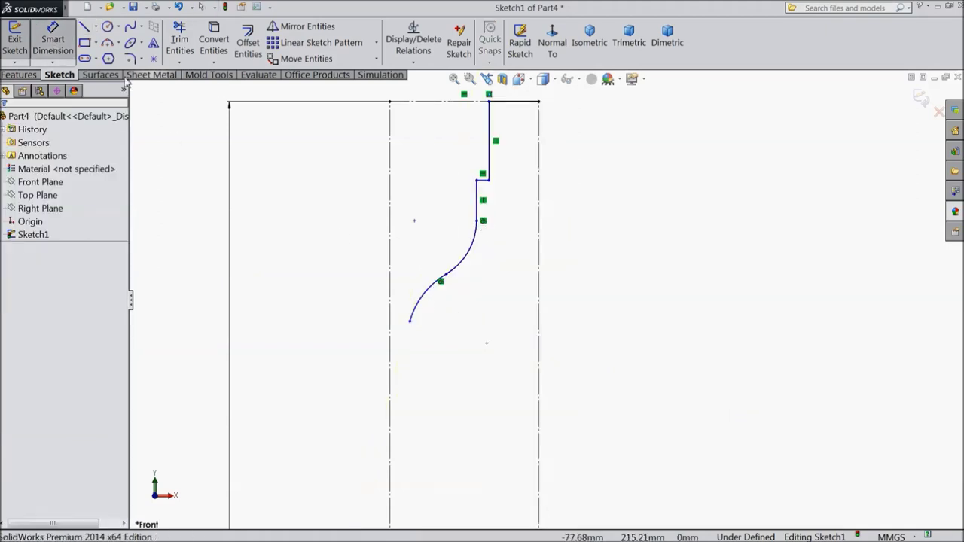
Dimension the top ledge 12.50 mm and the upper vertical line 14 mm
scroll(546, 154, "down", 3)
left_click(509, 159)
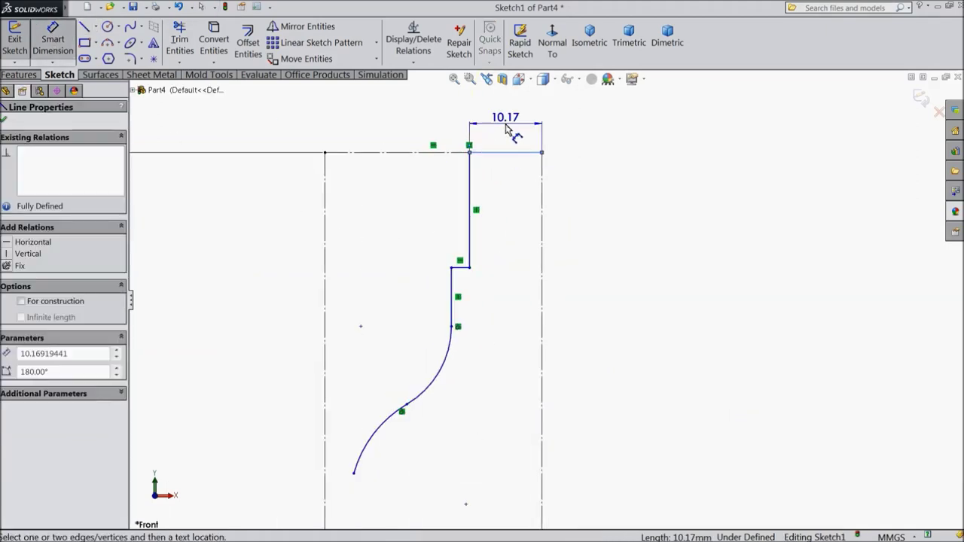
left_click(509, 130)
type("12.5")
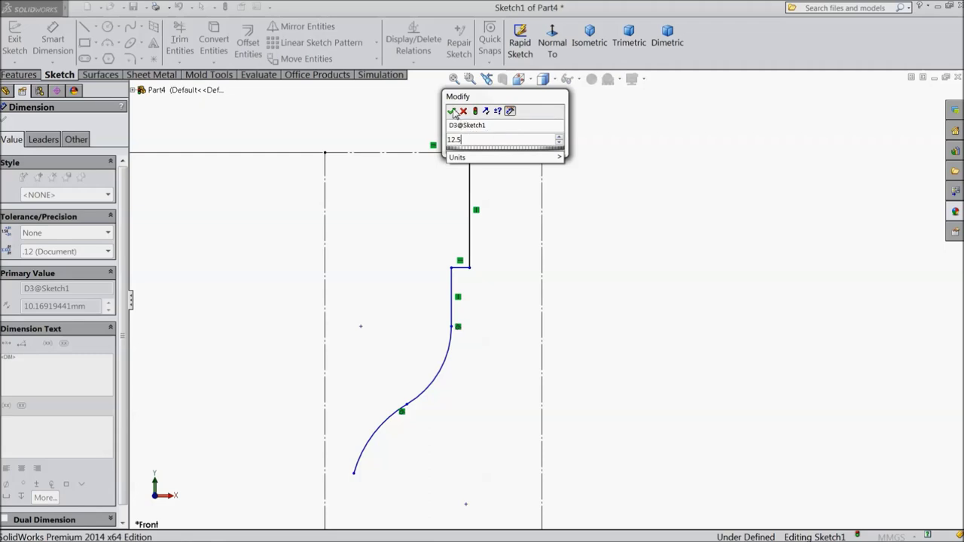
left_click(452, 112)
left_click(456, 205)
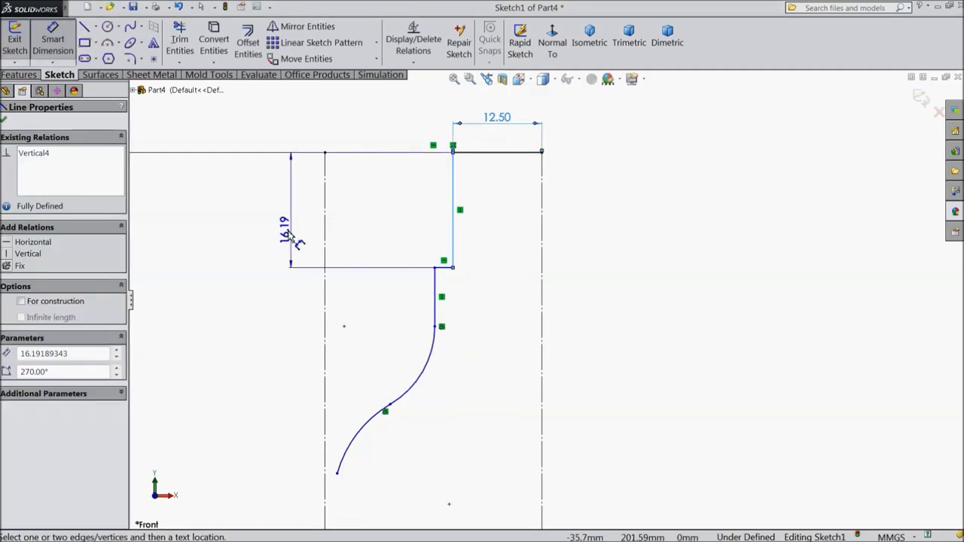
left_click(267, 220)
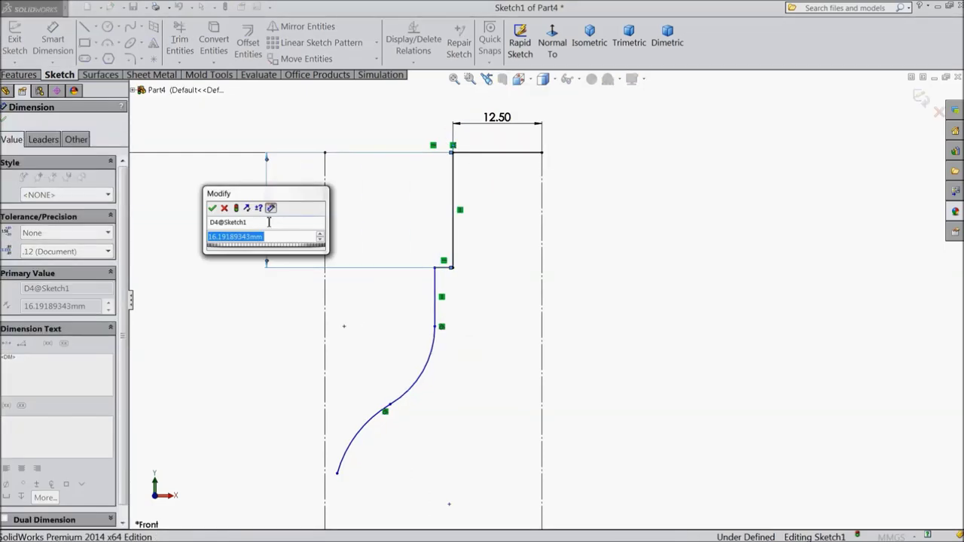
type("14")
left_click(213, 209)
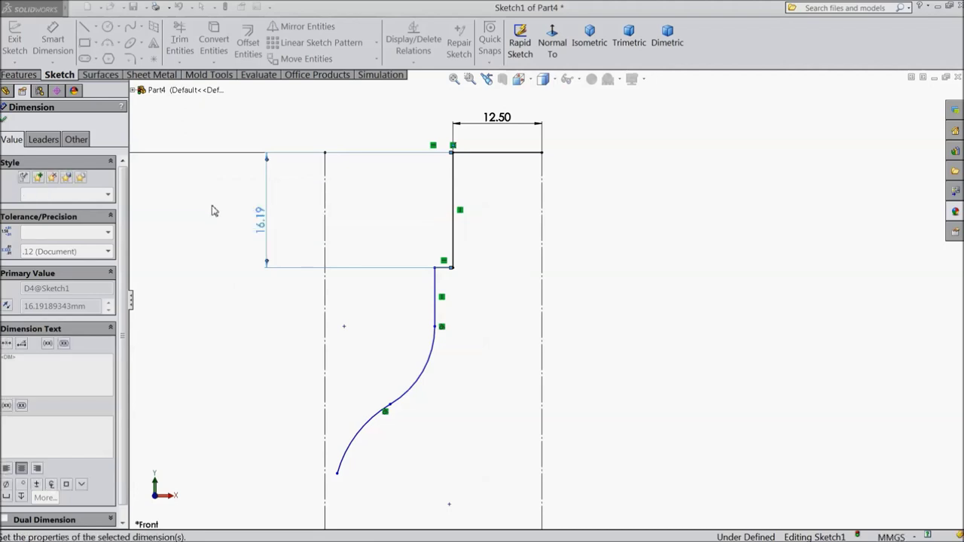
Dimension the short vertical line 6 mm and the horizontal step 0.50 mm
left_click(437, 294)
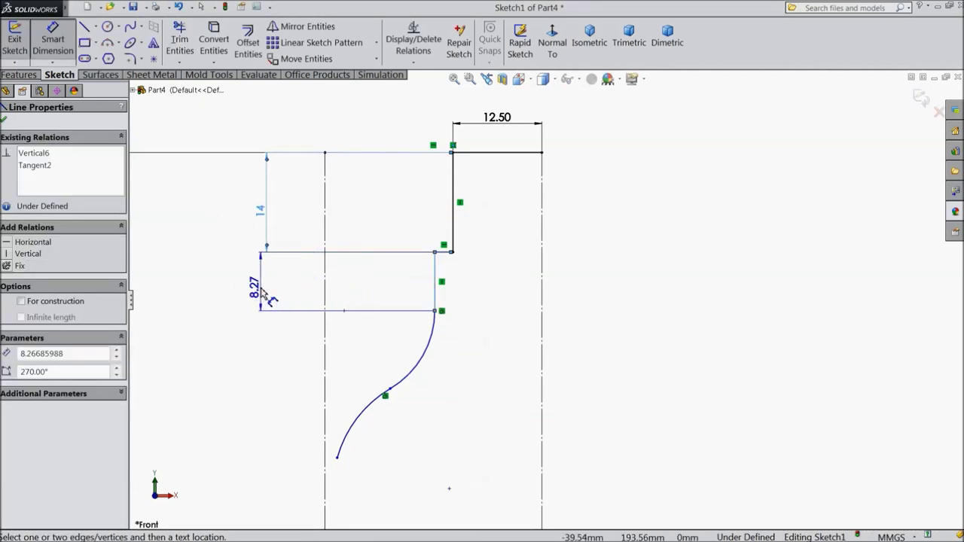
left_click(263, 294)
type("6")
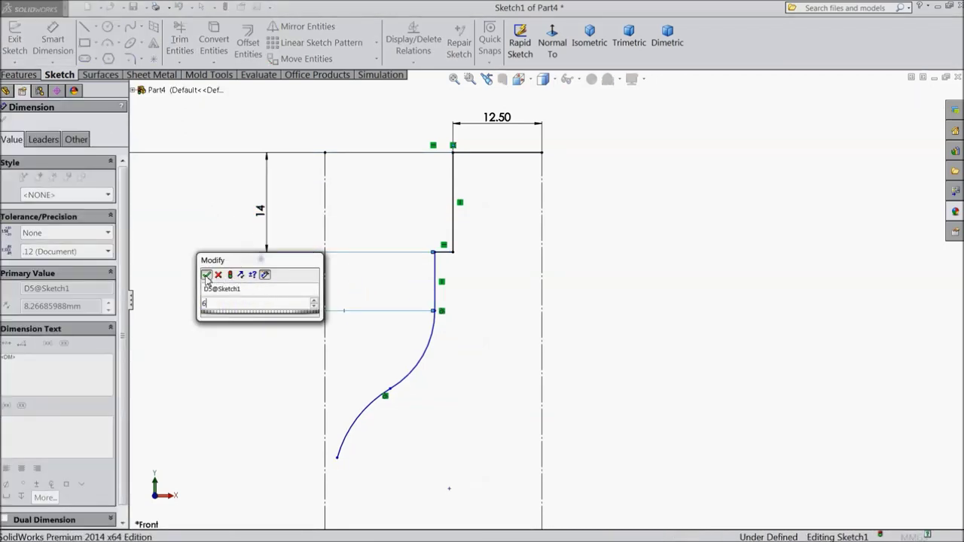
left_click(208, 274)
left_click(443, 260)
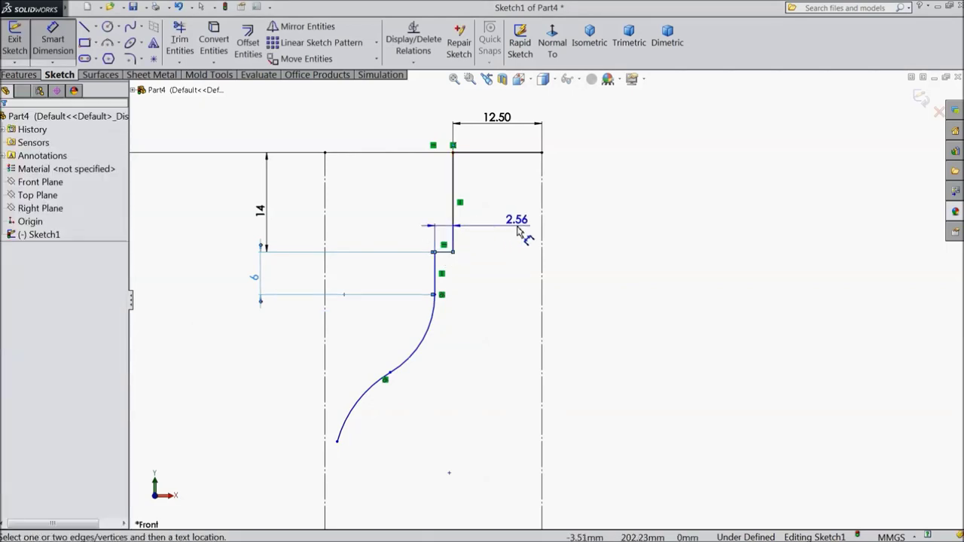
left_click(515, 230)
type("0.5")
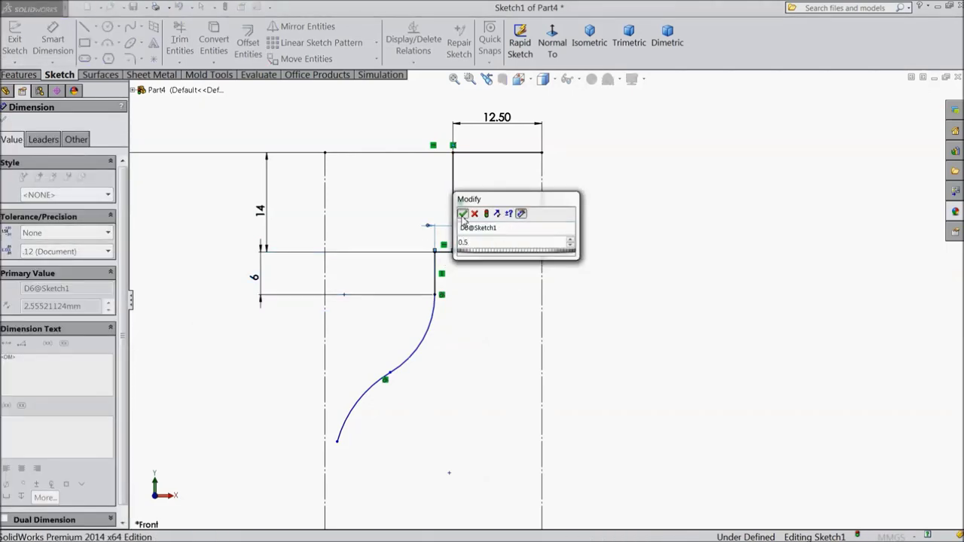
left_click(462, 214)
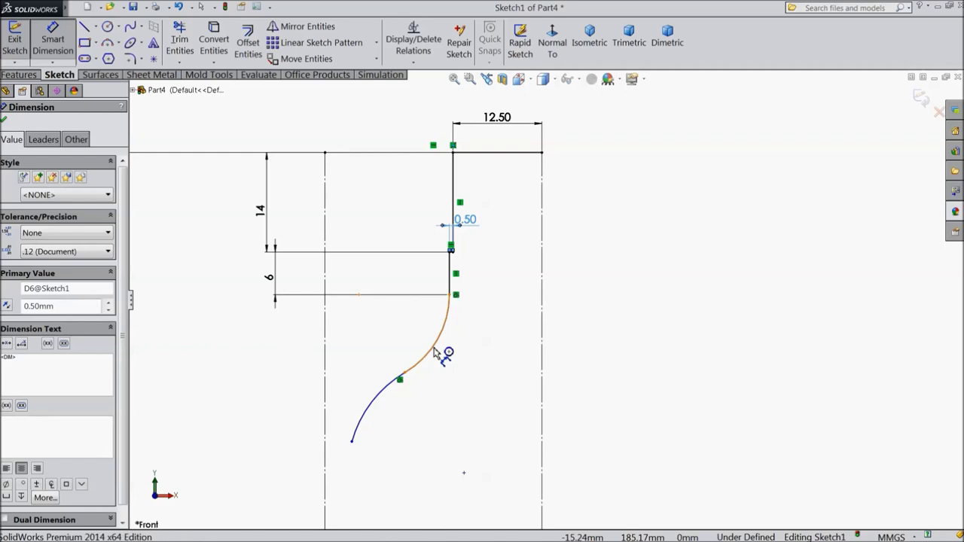
Give the upper arc a 40 mm radius and the lower arc a 200 mm radius
left_click(435, 353)
left_click(454, 353)
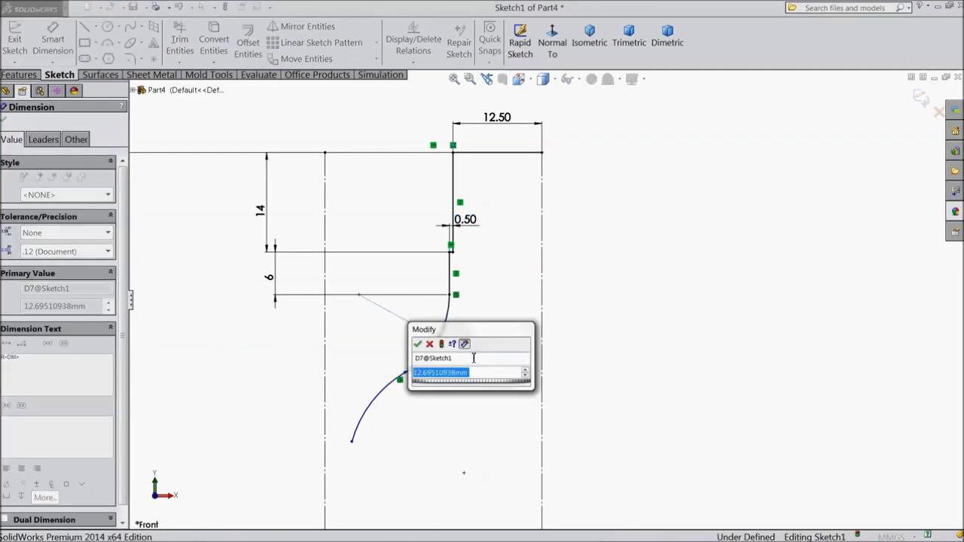
type("40")
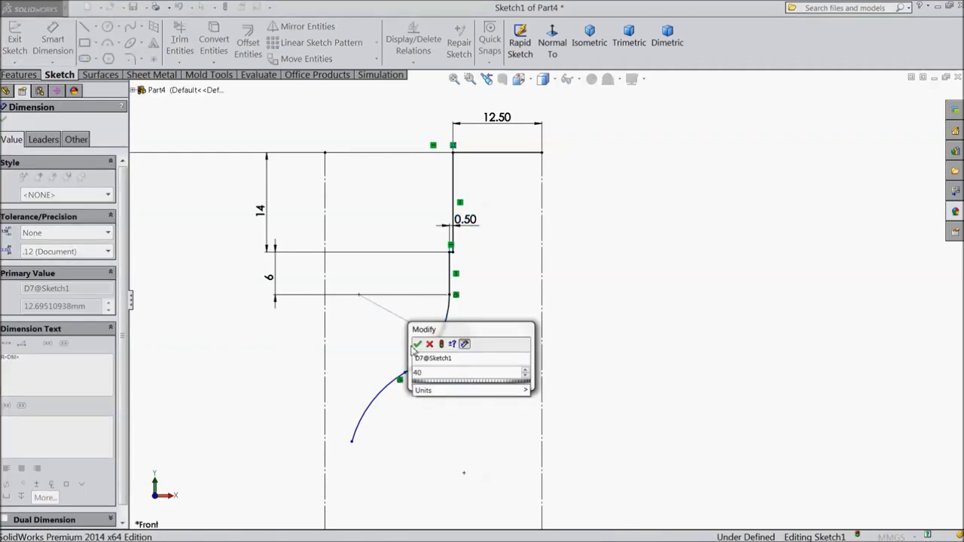
left_click(417, 345)
scroll(547, 299, "up", 4)
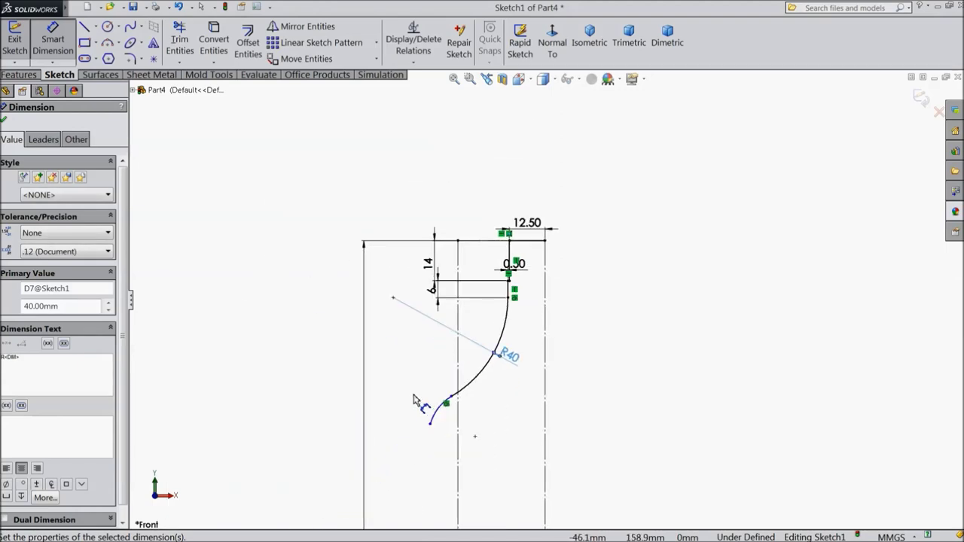
scroll(463, 430, "down", 1)
scroll(452, 422, "down", 2)
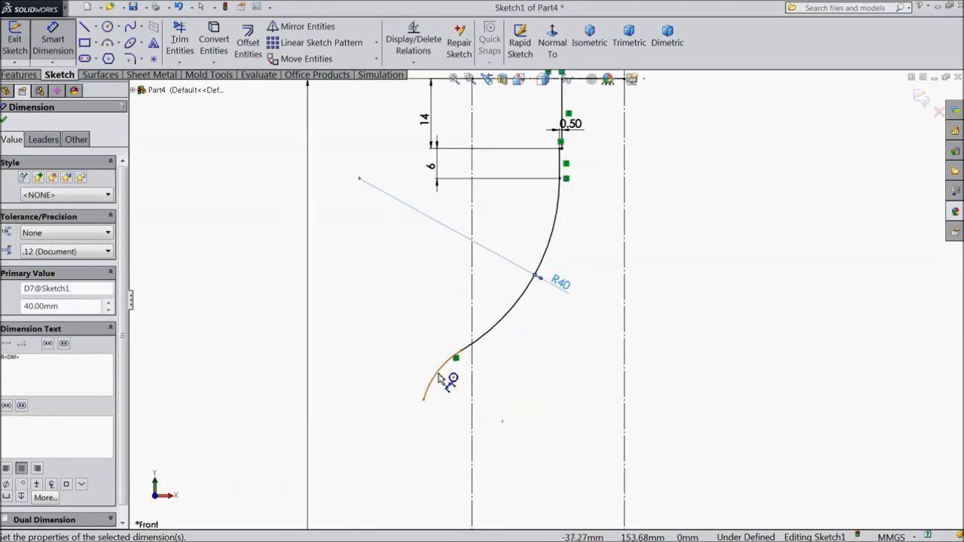
left_click(439, 375)
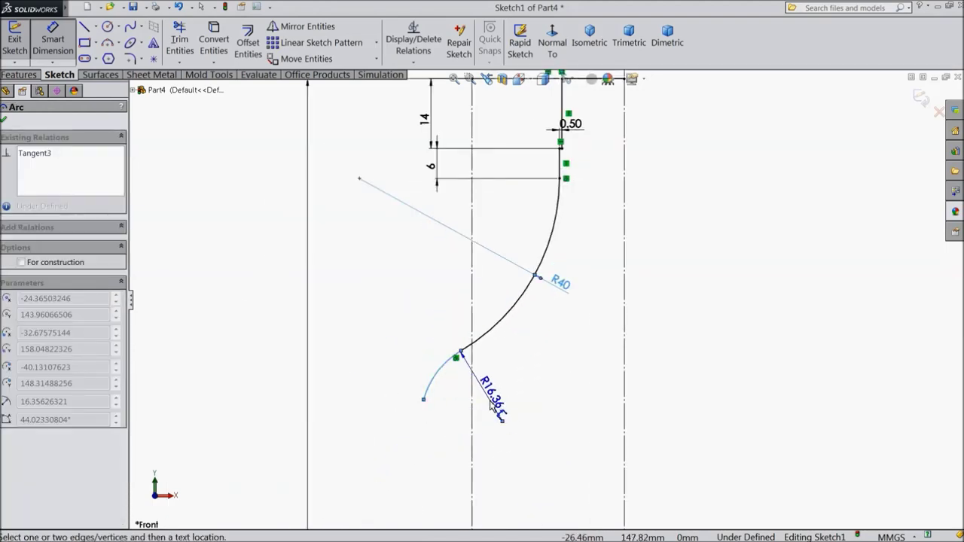
left_click(461, 392)
type("200")
left_click(408, 381)
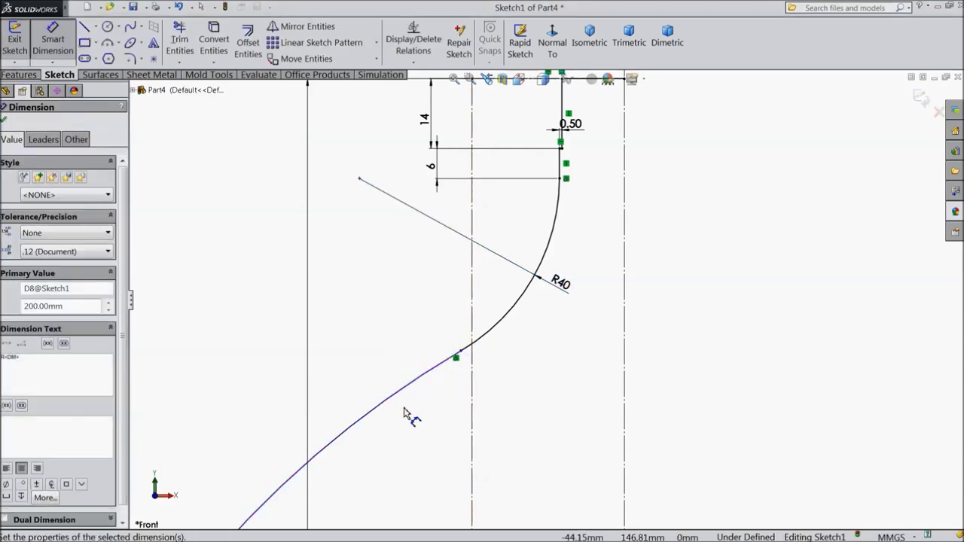
left_click(4, 122)
Drag the R200 arc's free end up near the R40 arc
key("f")
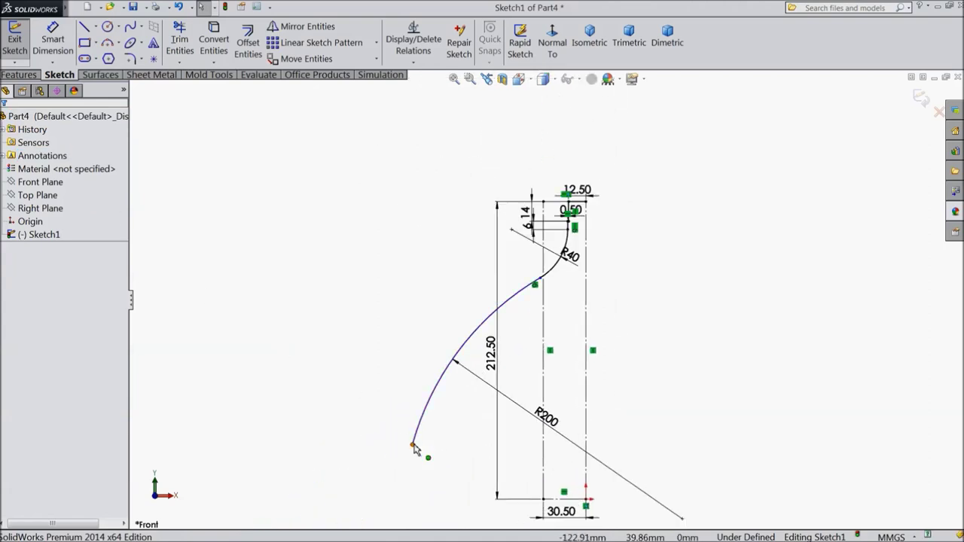
mouse_move(413, 446)
left_mouse_down()
mouse_move(491, 327)
mouse_move(550, 292)
left_mouse_up()
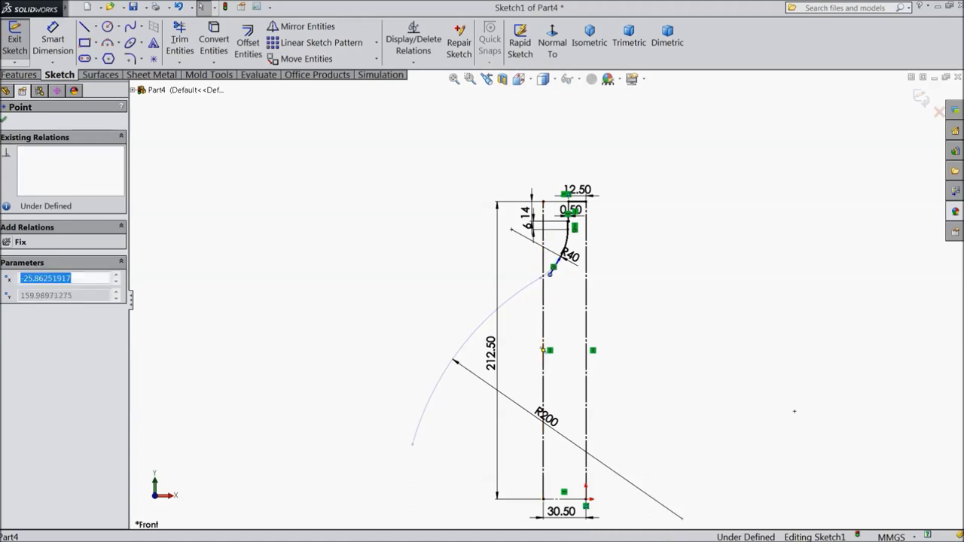
scroll(551, 281, "down", 3)
scroll(527, 283, "down", 4)
scroll(503, 286, "down", 3)
scroll(490, 301, "down", 2)
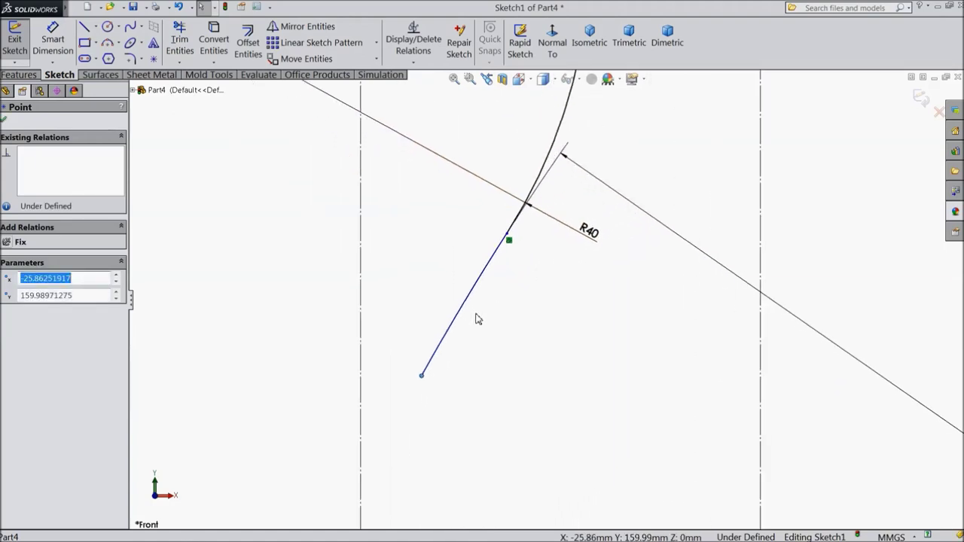
scroll(476, 319, "up", 2)
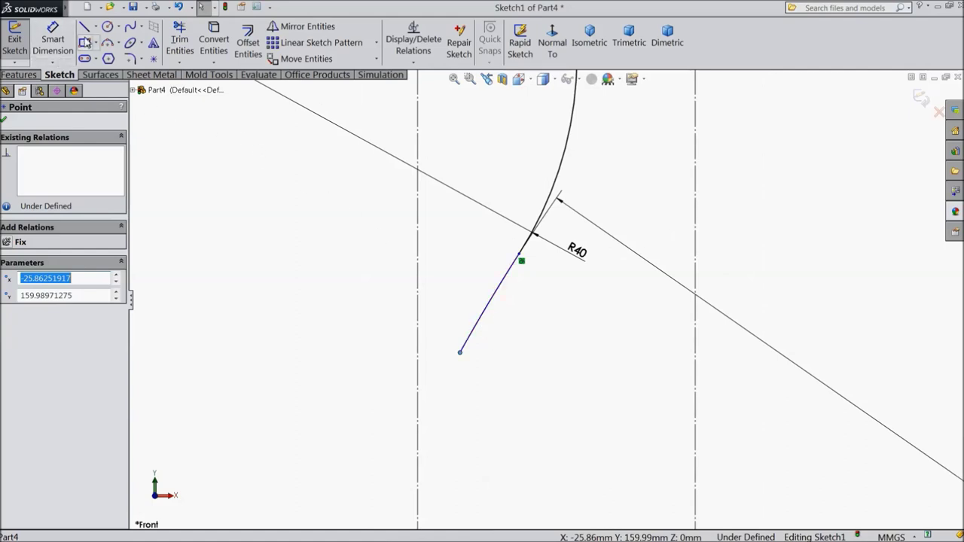
Draw a tangent arc from that end down to the construction rectangle's vertical edge
left_click(84, 26)
scroll(531, 385, "up", 1)
scroll(533, 387, "down", 2)
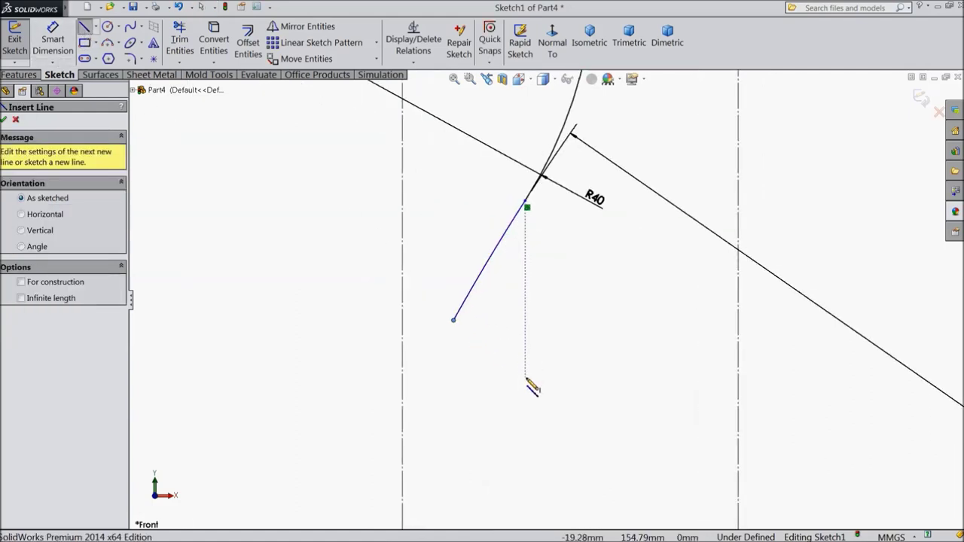
scroll(505, 354, "up", 1)
scroll(493, 321, "down", 2)
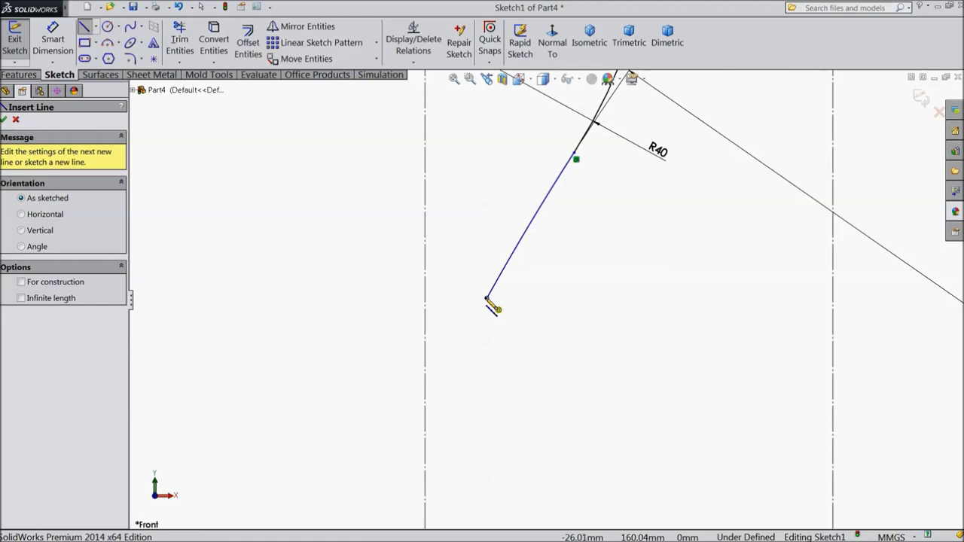
left_click(486, 298)
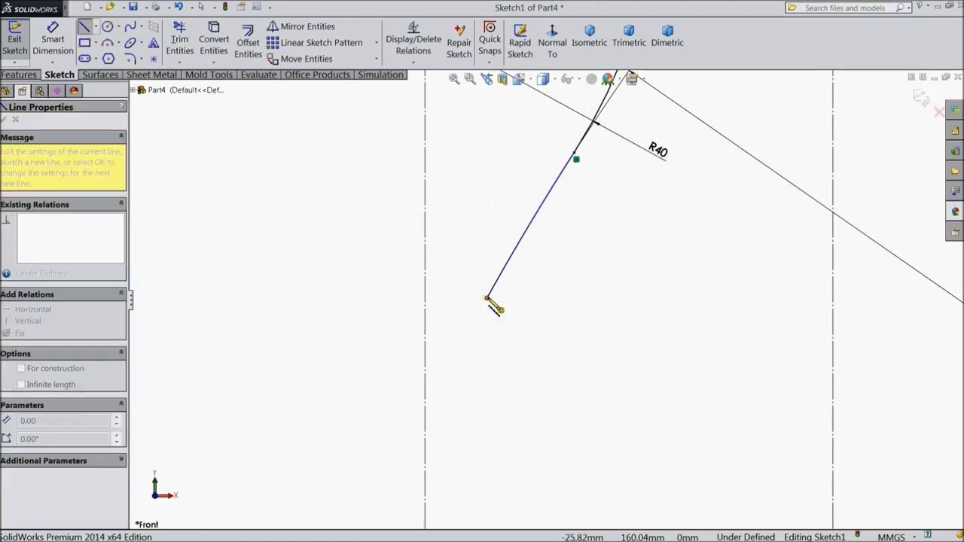
left_click(427, 458)
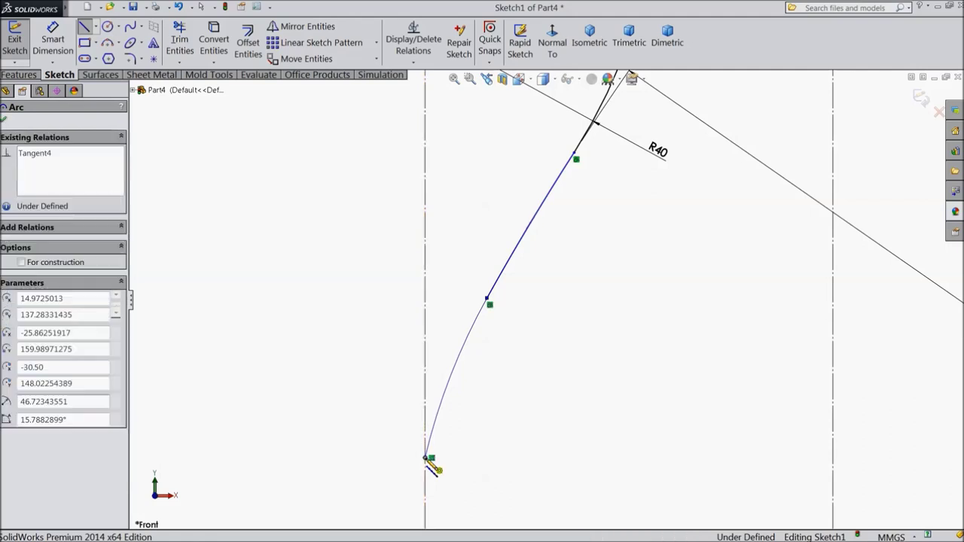
right_click(500, 395)
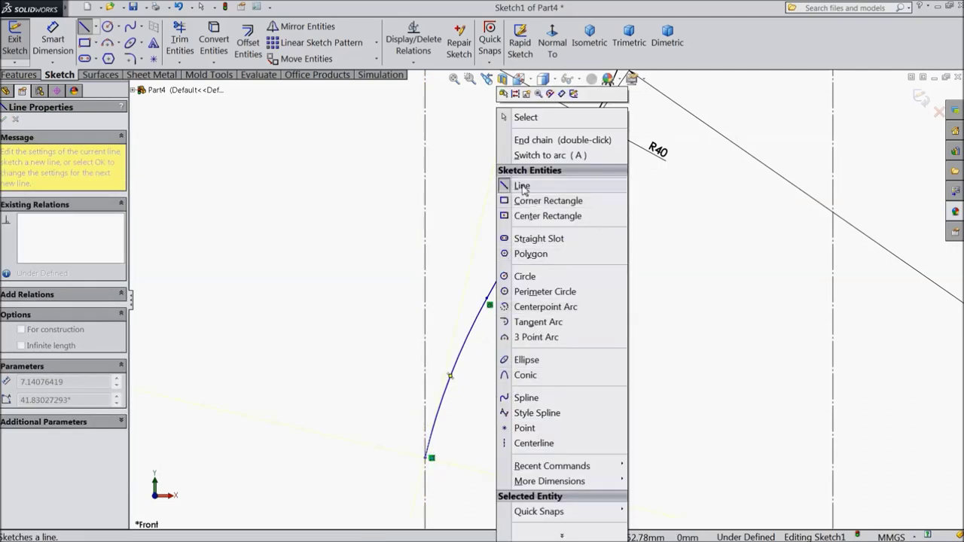
left_click(522, 186)
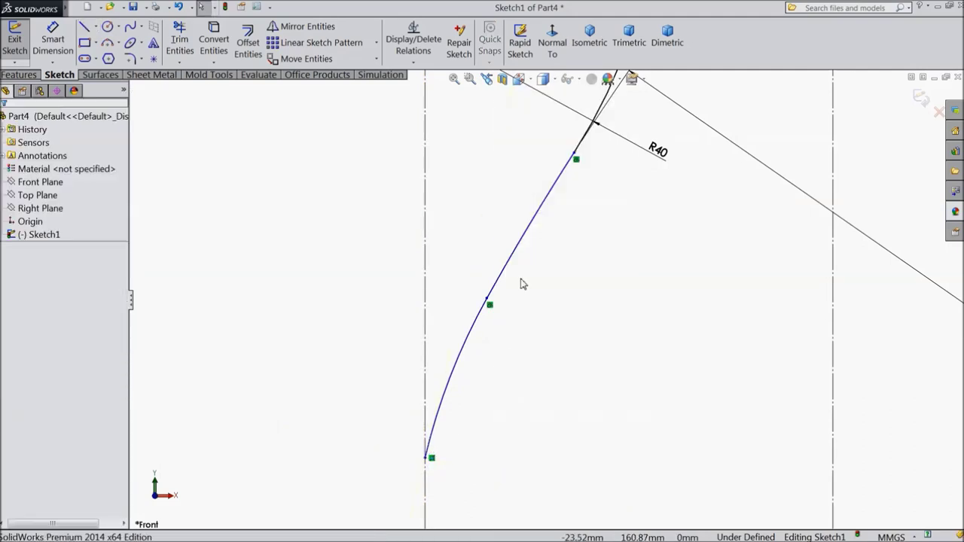
Make the new arc (Arc3) tangent to the straight line (Line4)
left_click(441, 405)
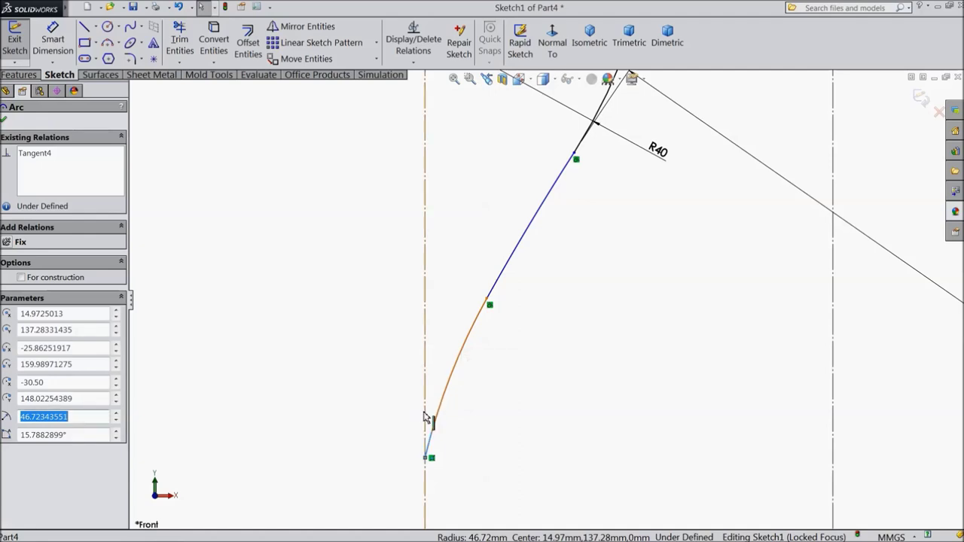
left_click(427, 420)
left_click(446, 383, "ctrl")
left_click(455, 371)
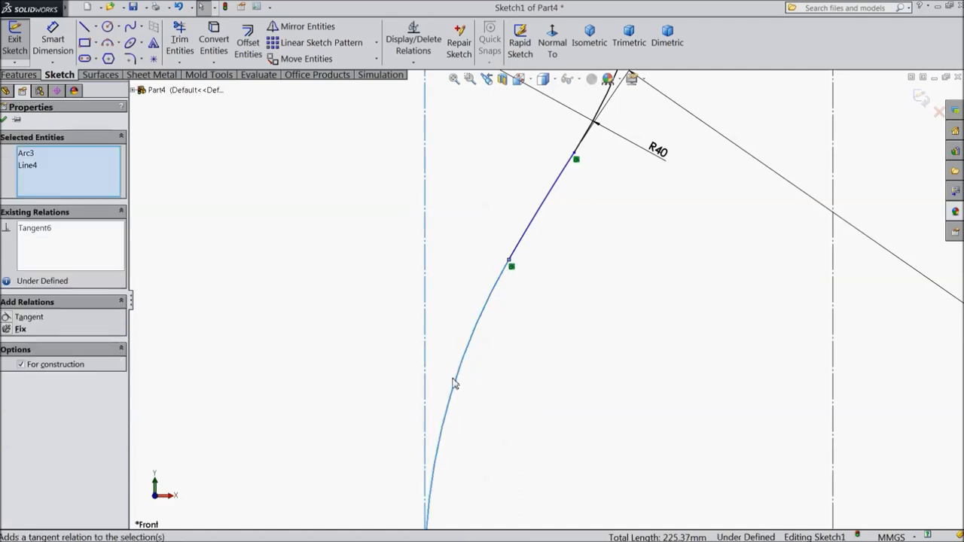
key("z")
key("z")
Place the line-arc junction 57.50 mm below the top line
left_click(67, 52)
key("f")
scroll(490, 279, "down", 2)
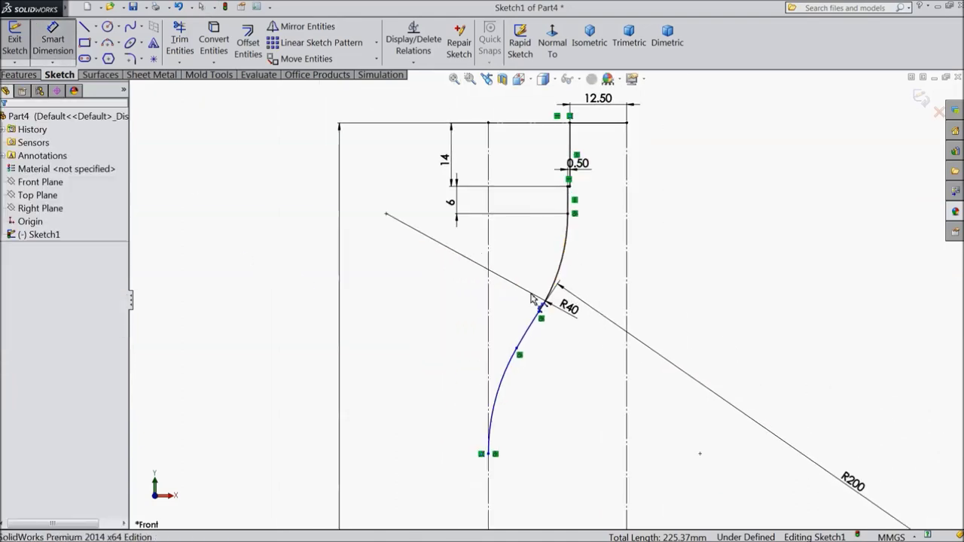
left_click(517, 350)
left_click(505, 122)
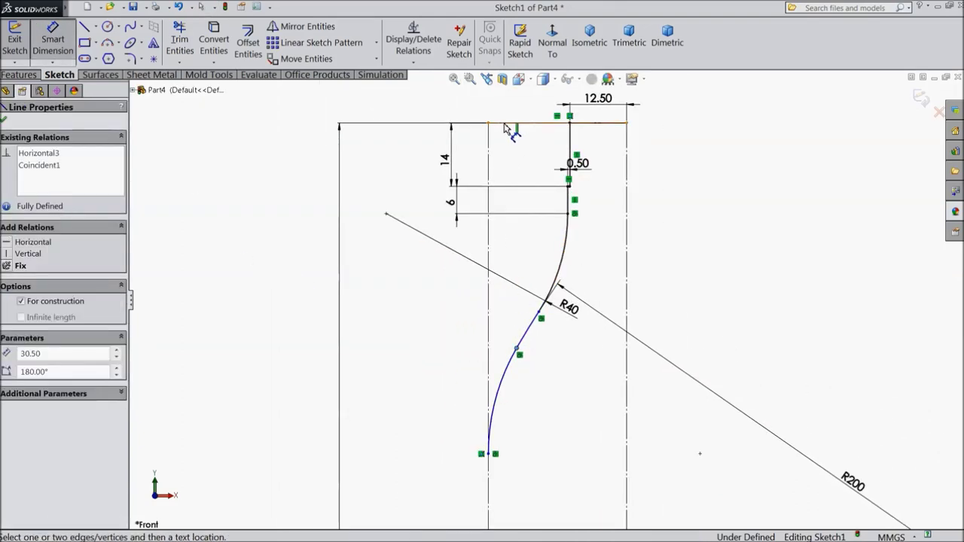
left_click(288, 239)
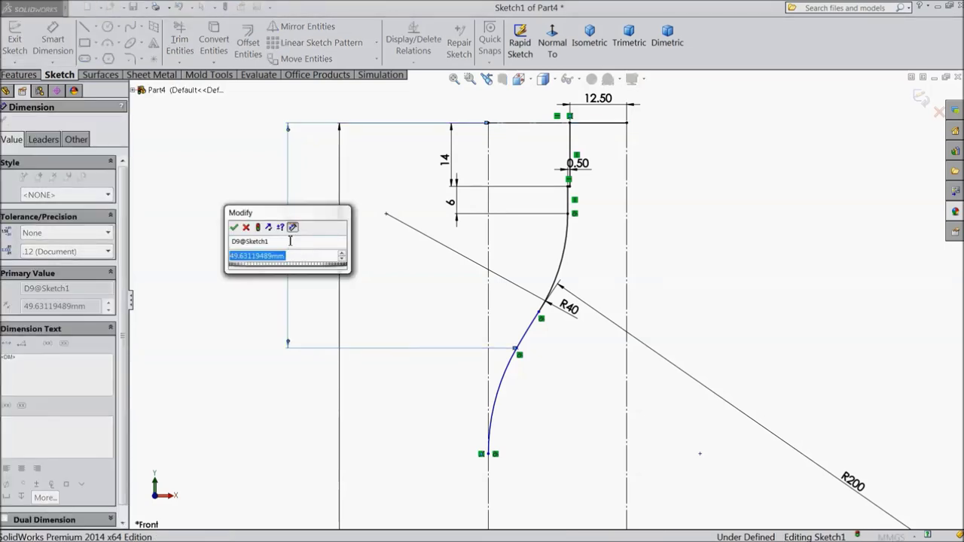
type("57.5")
key("Return")
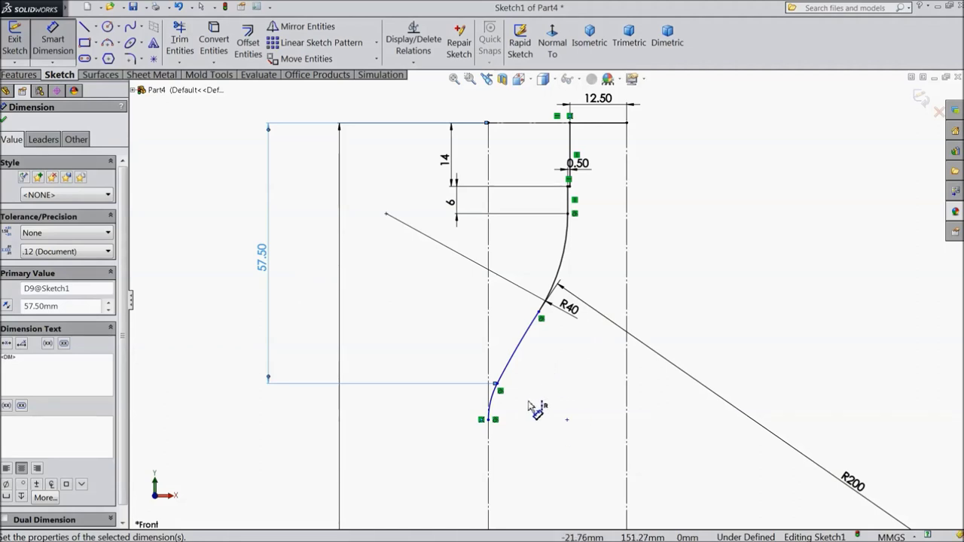
scroll(548, 385, "down", 2)
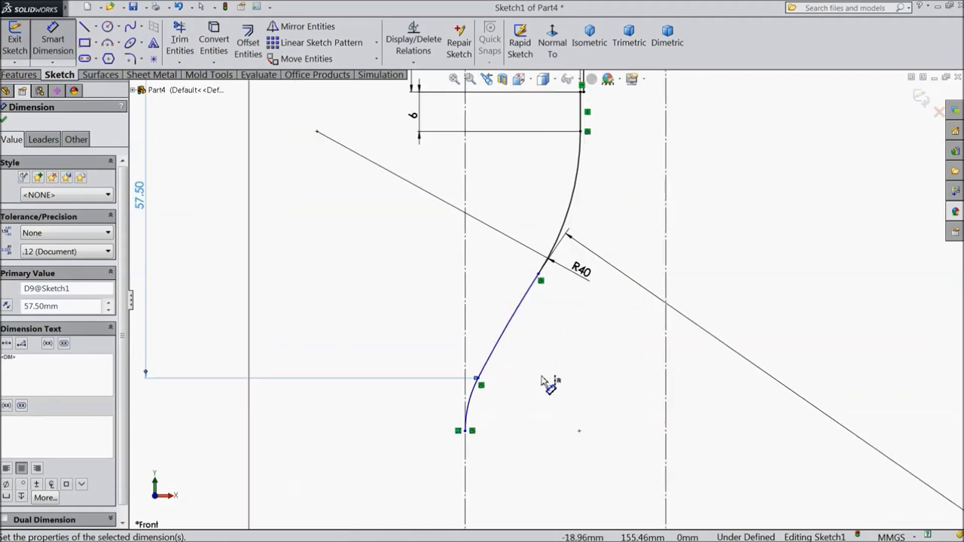
left_click(4, 119)
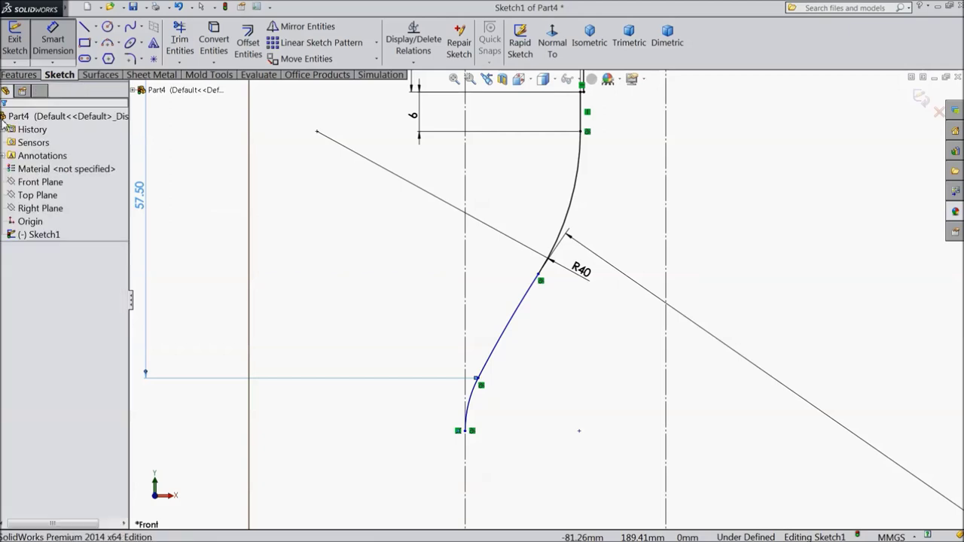
Draw a vertical line down from the lower arc's end toward the base
left_click(84, 26)
scroll(509, 476, "down", 2)
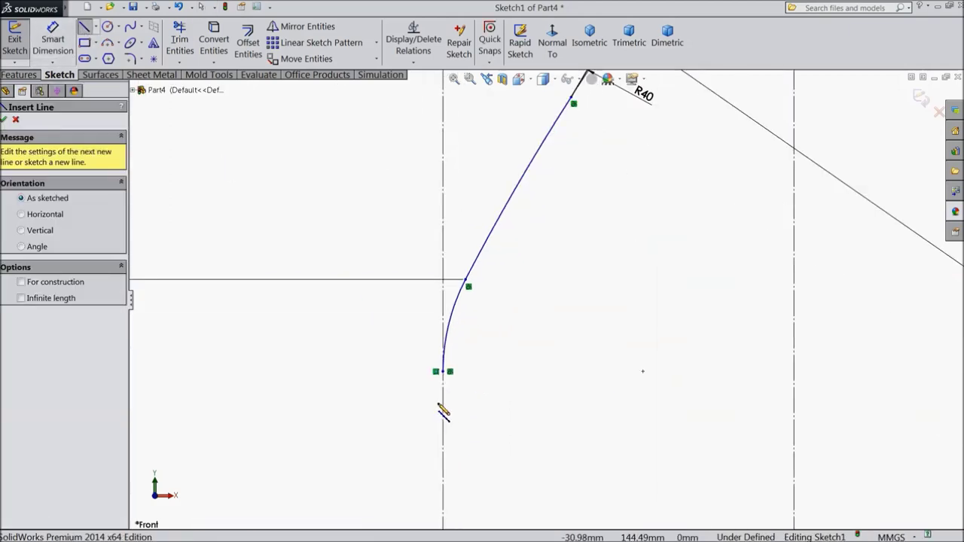
left_click(449, 372)
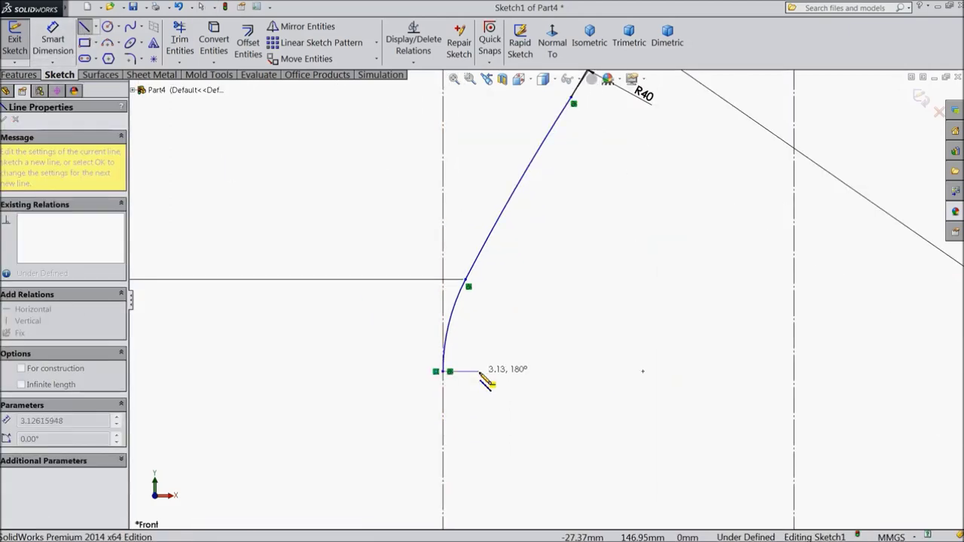
scroll(523, 361, "up", 3)
scroll(527, 407, "up", 1)
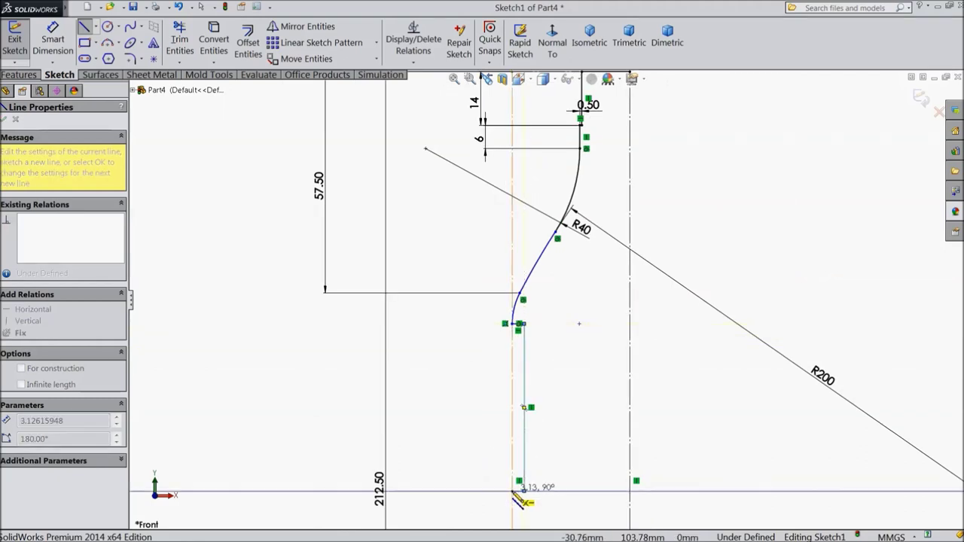
scroll(531, 503, "up", 3)
scroll(543, 482, "up", 1)
scroll(561, 430, "up", 1)
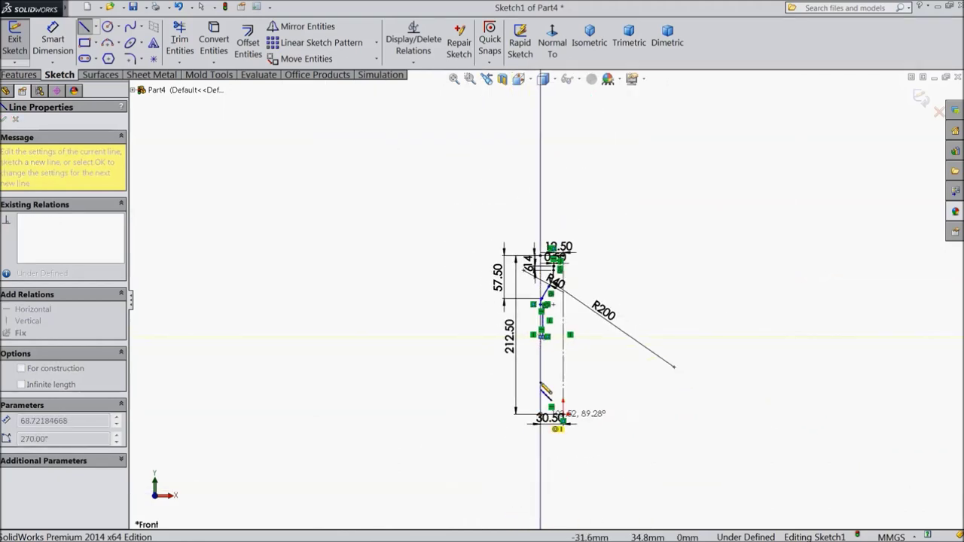
scroll(558, 392, "down", 5)
left_click(550, 412)
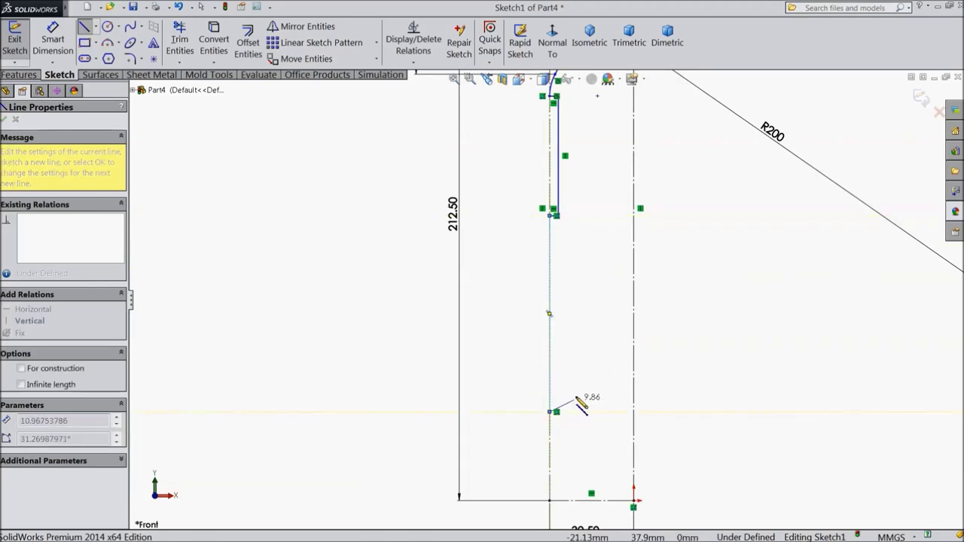
right_click(579, 408)
left_click(602, 113)
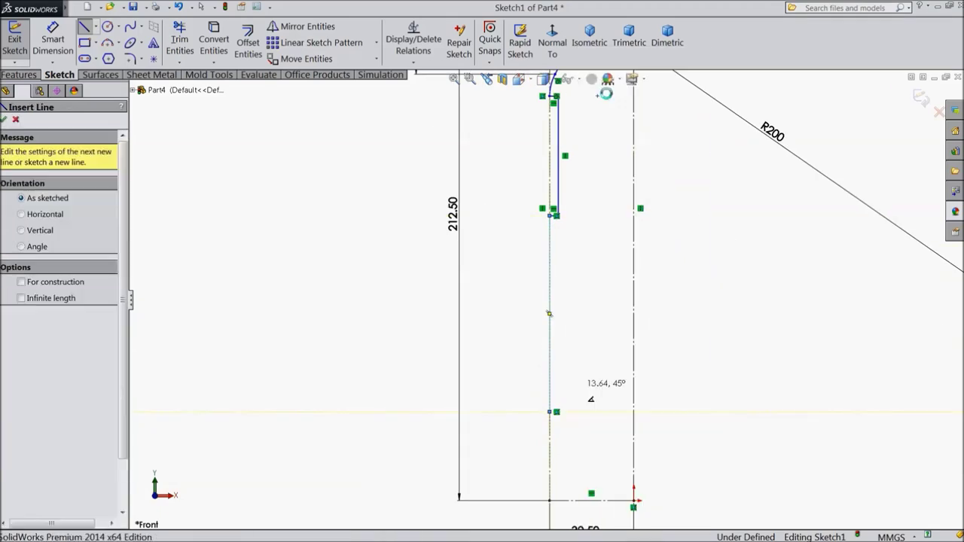
key("Escape")
Dimension the vertical line's length to 40 mm
left_click(53, 52)
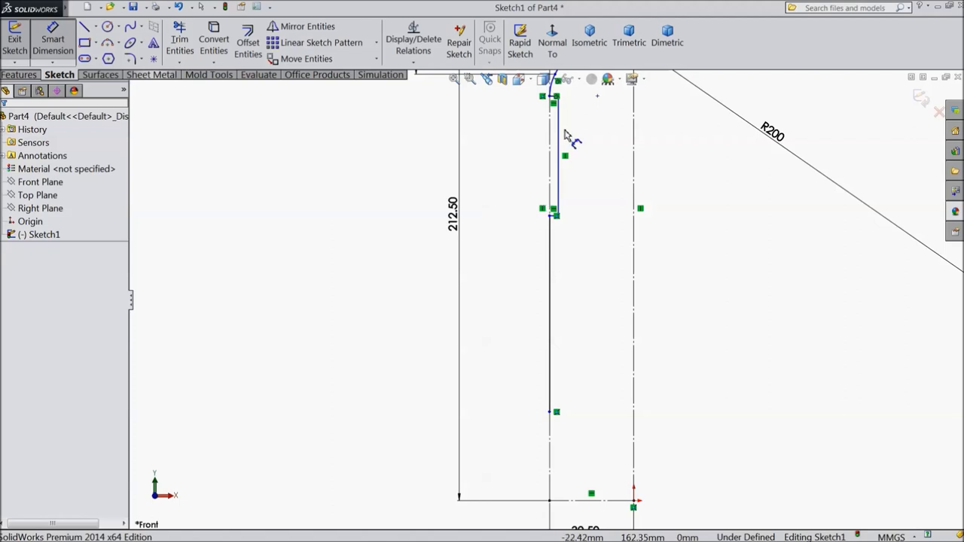
scroll(550, 166, "up", 3)
scroll(542, 238, "down", 4)
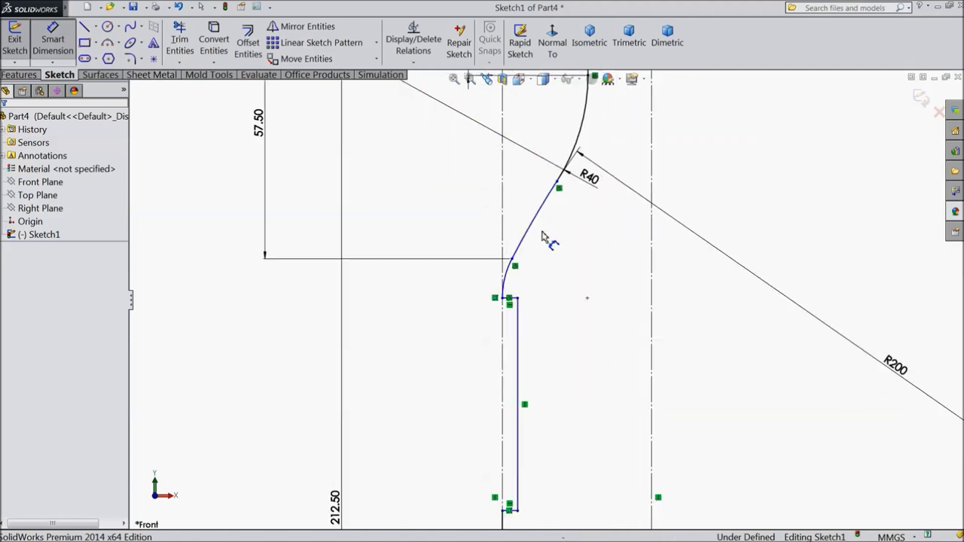
left_click(518, 392)
left_click(279, 386)
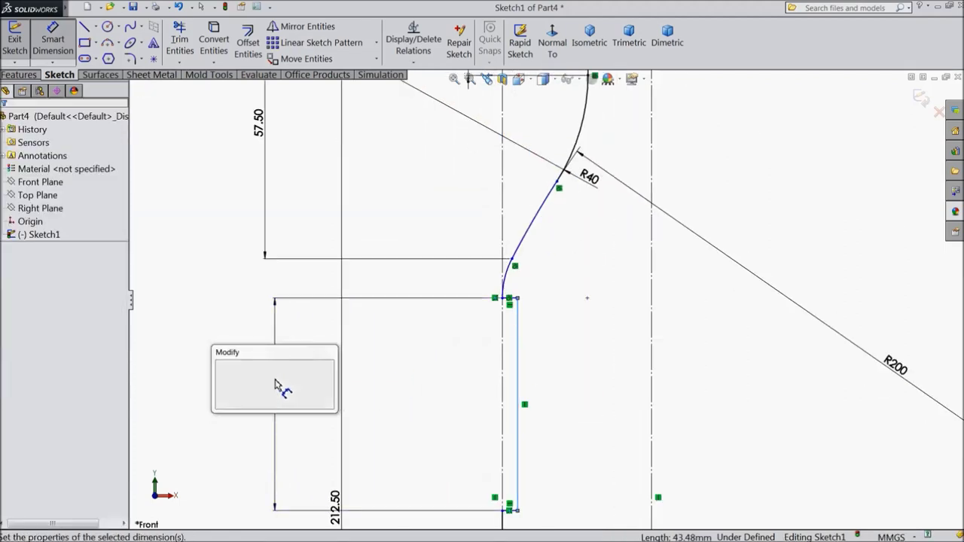
type("4")
left_click(221, 366)
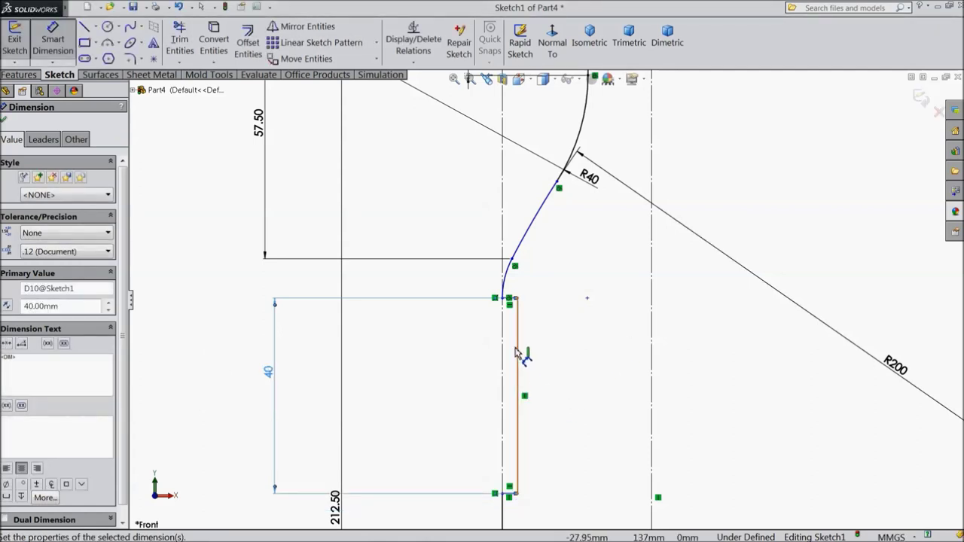
Set the vertical line 1.10 mm from the centerline
scroll(517, 354, "up", 2)
left_click(503, 377)
left_click(504, 376)
left_click(592, 377)
type("0.")
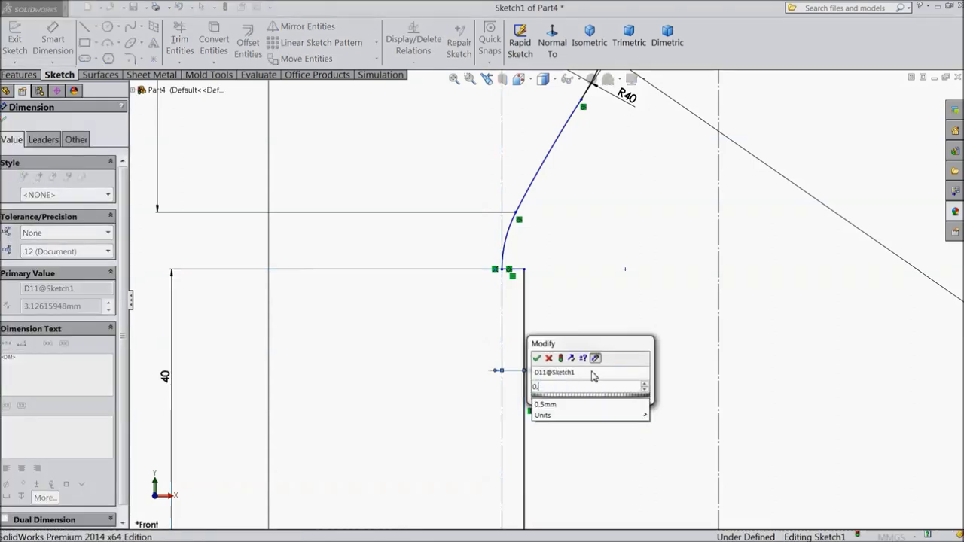
key("BackSpace")
key("BackSpace")
type("1.")
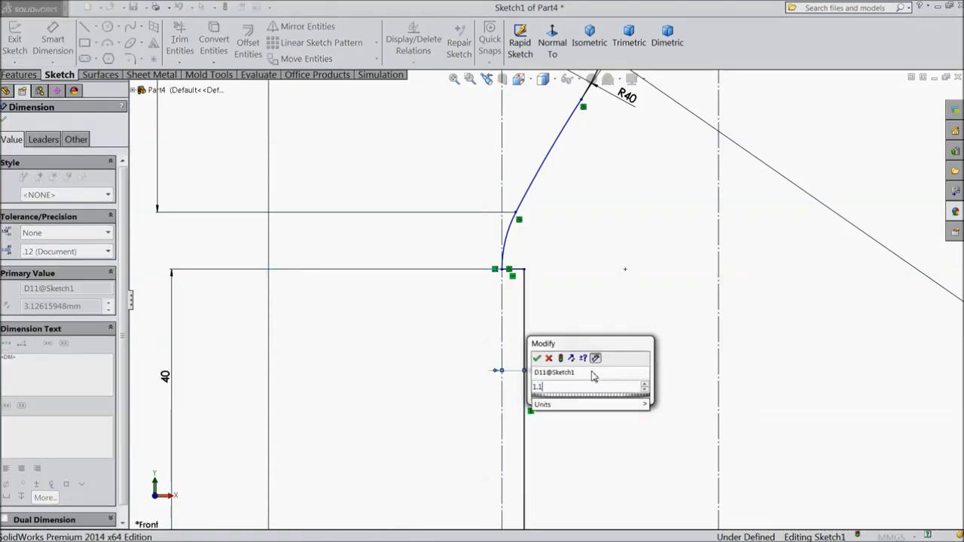
left_click(537, 359)
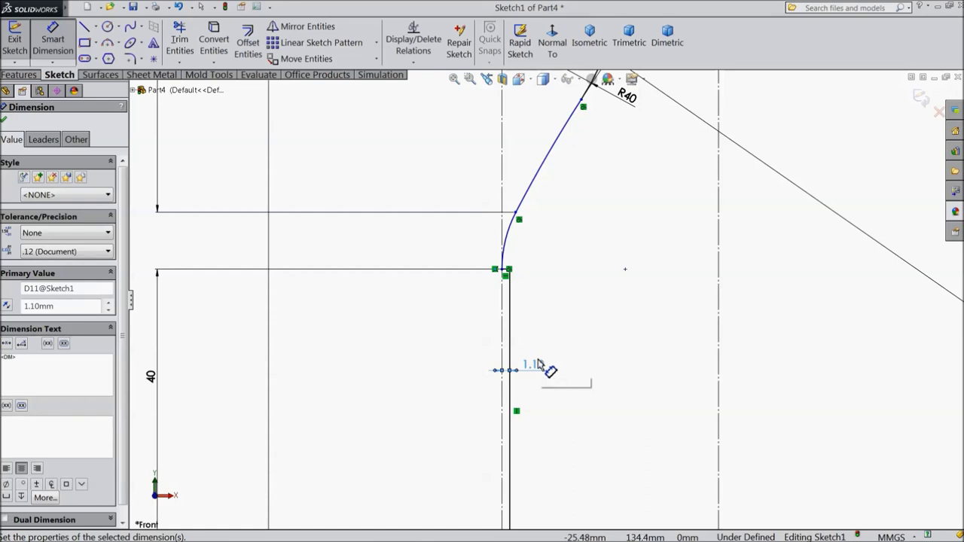
Dimension a point on the vertical line 25 mm above the base line
scroll(537, 365, "down", 2)
scroll(535, 411, "up", 2)
scroll(538, 413, "up", 2)
scroll(546, 411, "down", 1)
scroll(545, 403, "down", 3)
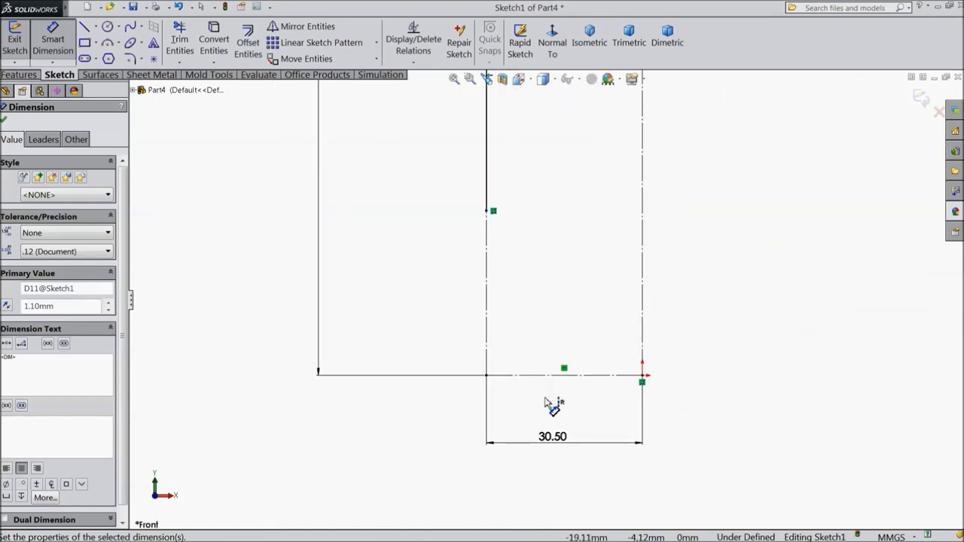
left_click(487, 211)
left_click(511, 377)
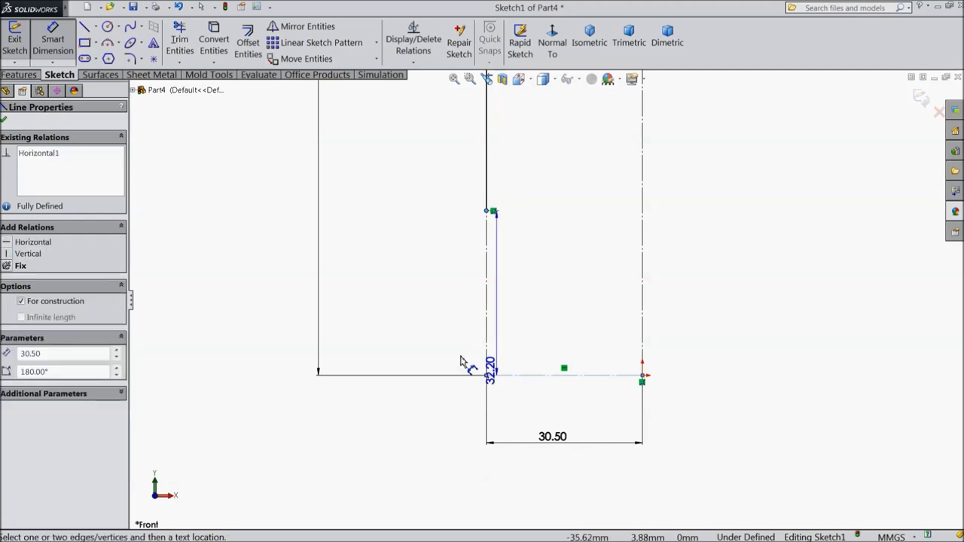
left_click(257, 287)
type("25")
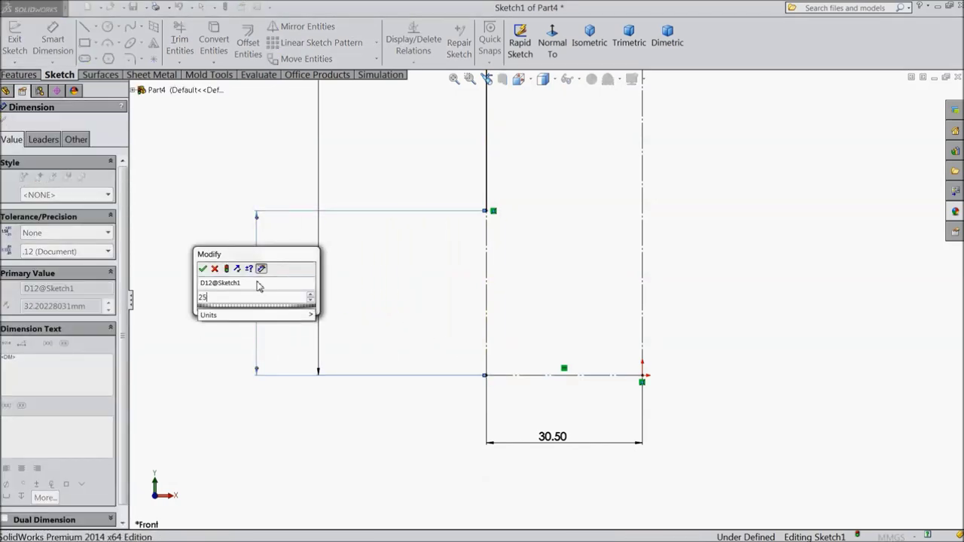
left_click(203, 268)
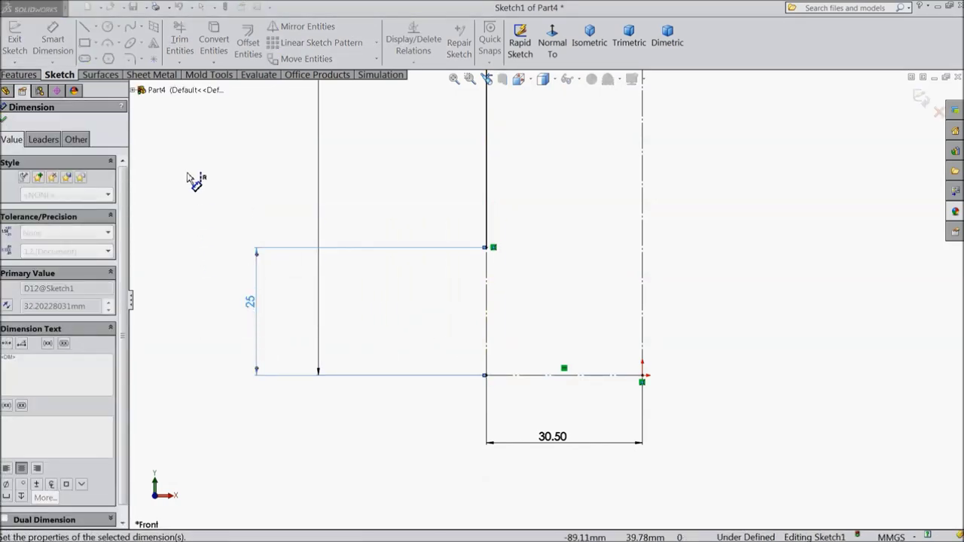
left_click(3, 122)
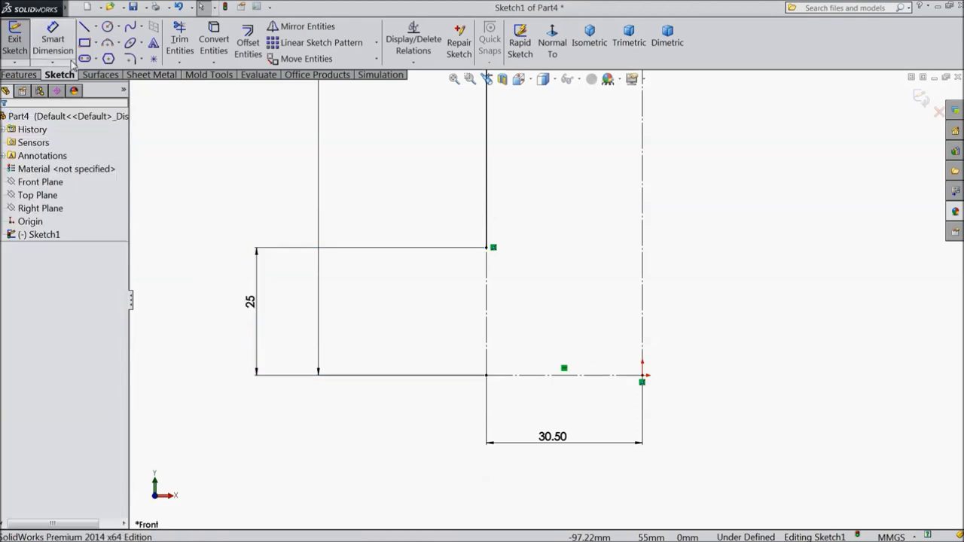
Draw two tangent arcs from the 25 mm point, dipping near the base and ending on the right vertical line
left_click(87, 30)
scroll(557, 320, "down", 2)
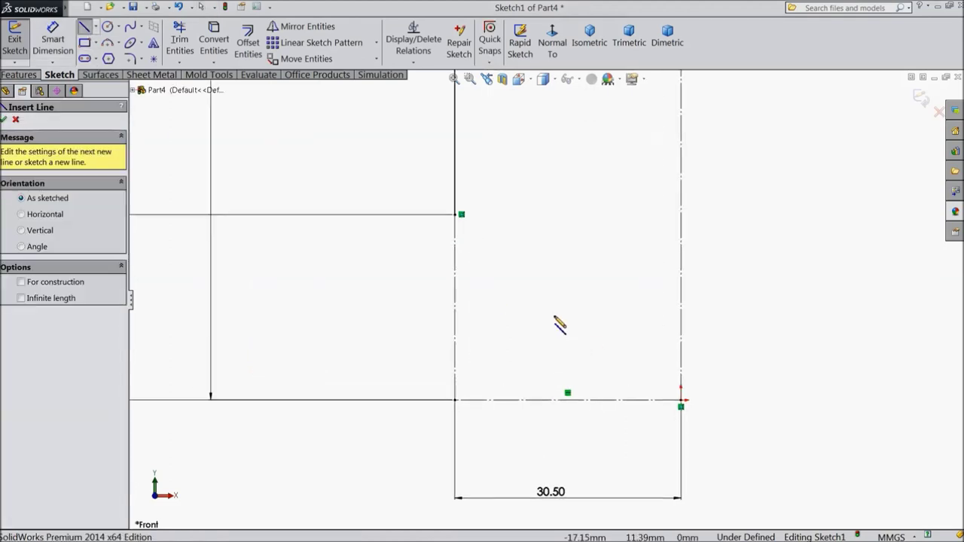
left_click(455, 215)
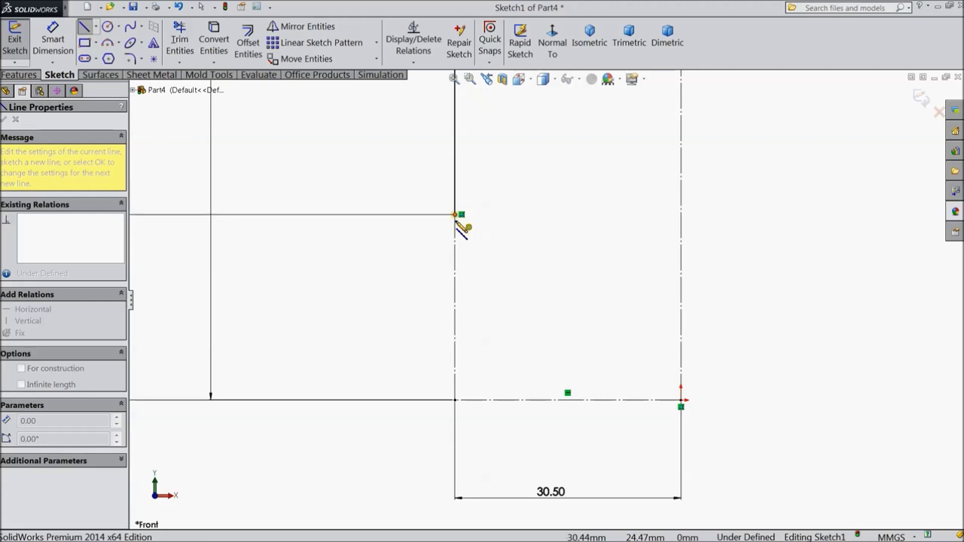
left_click(507, 366)
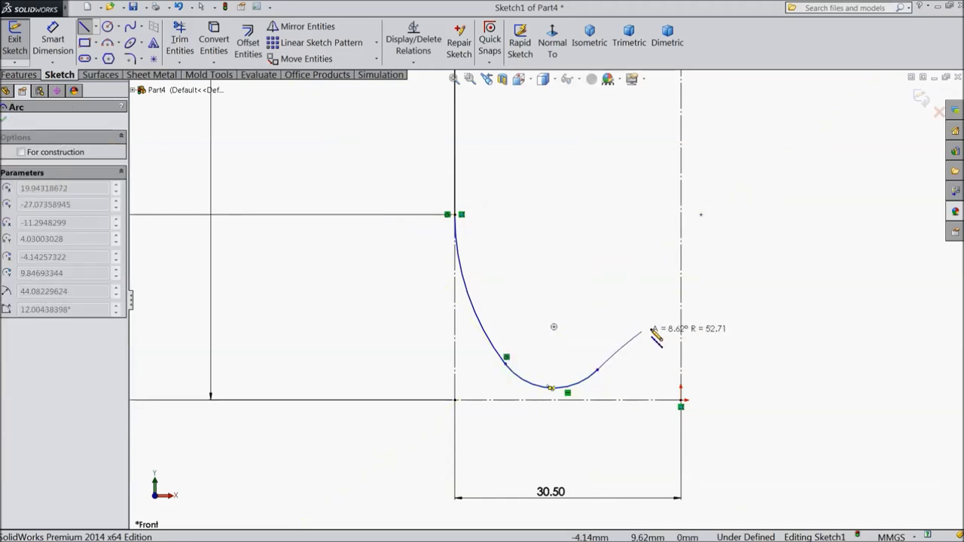
left_click(681, 325)
right_click(728, 331)
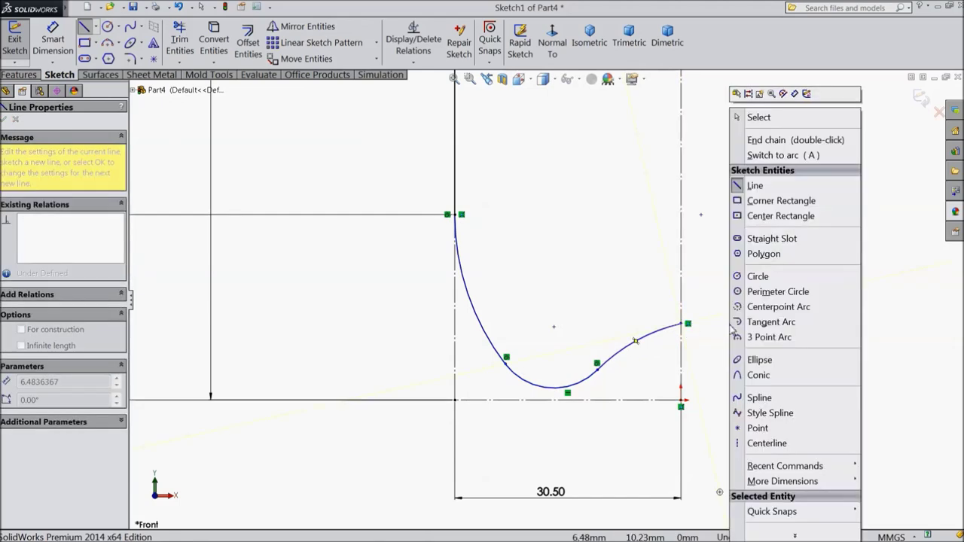
left_click(746, 121)
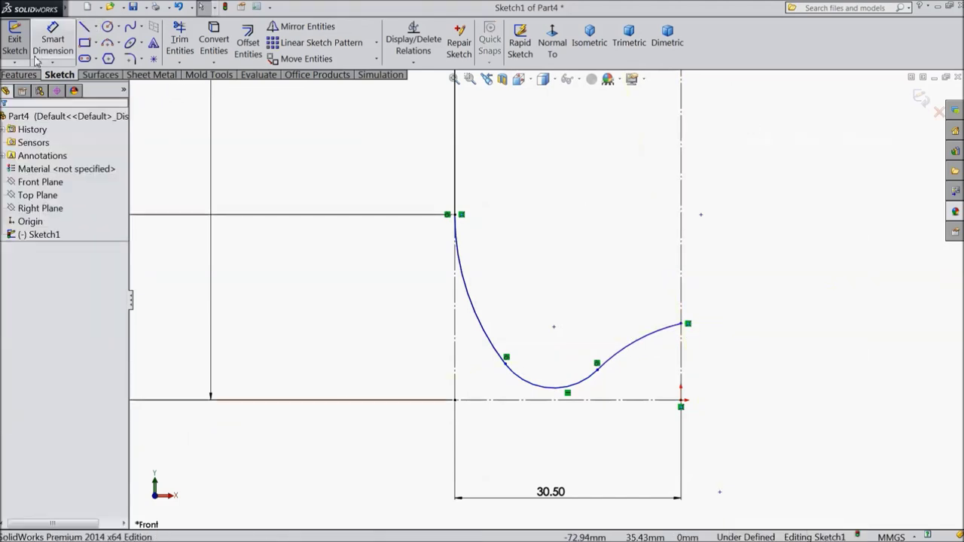
Dimension the left, bottom and right arcs to radii 45, 6 and 25 mm
left_click(52, 42)
left_click(473, 309)
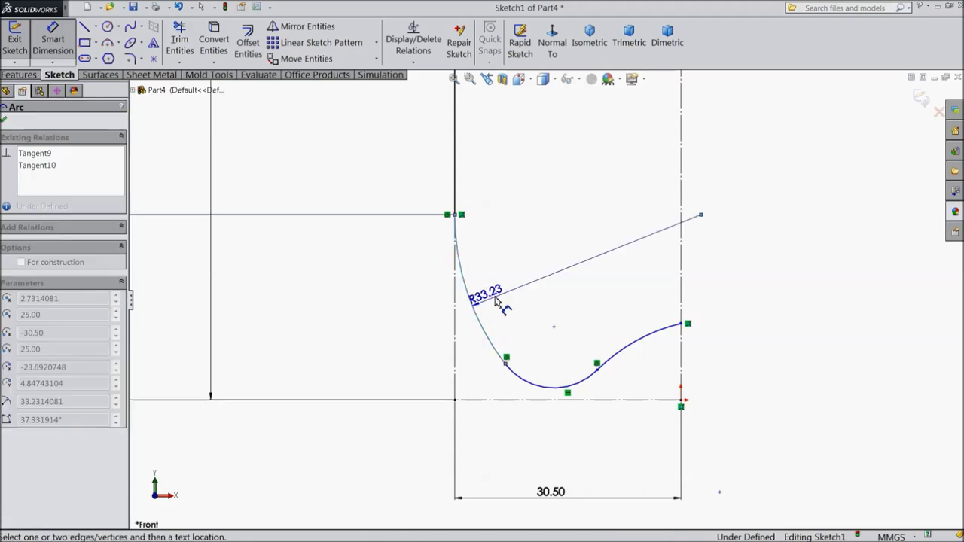
left_click(503, 294)
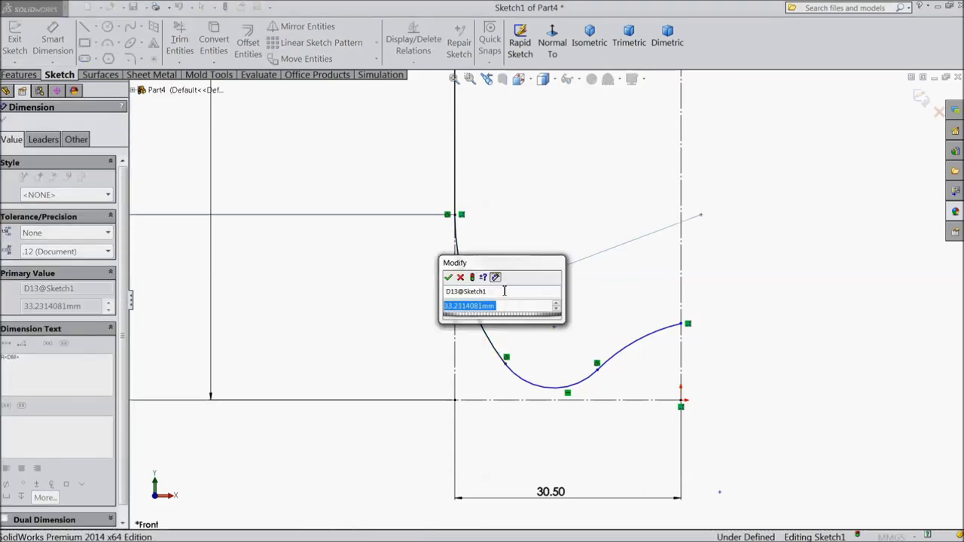
type("45")
left_click(449, 279)
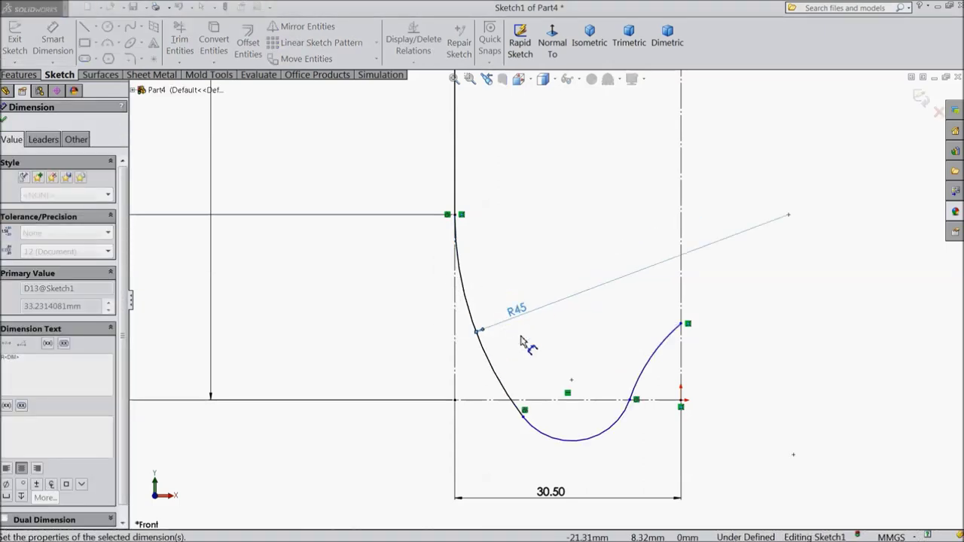
left_click(568, 439)
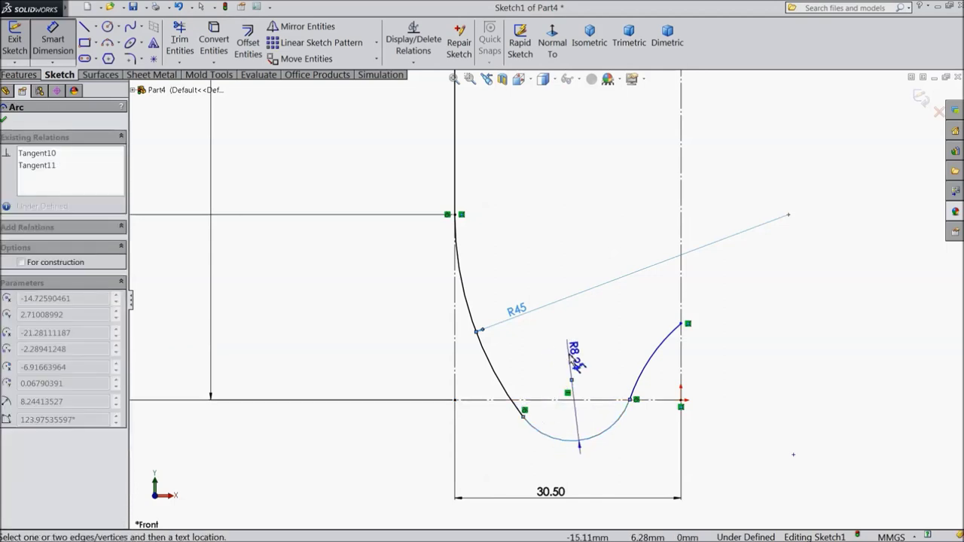
left_click(569, 357)
type("6")
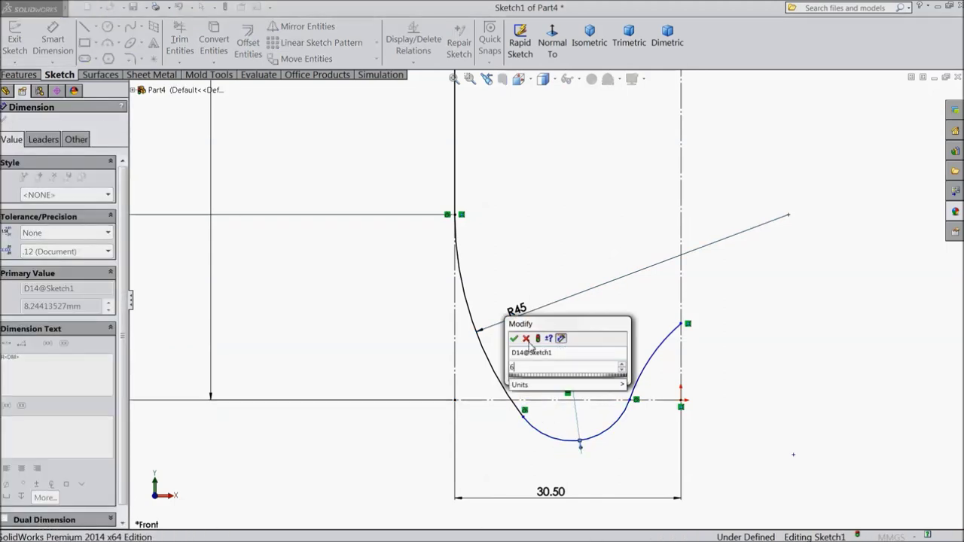
left_click(514, 339)
left_click(635, 365)
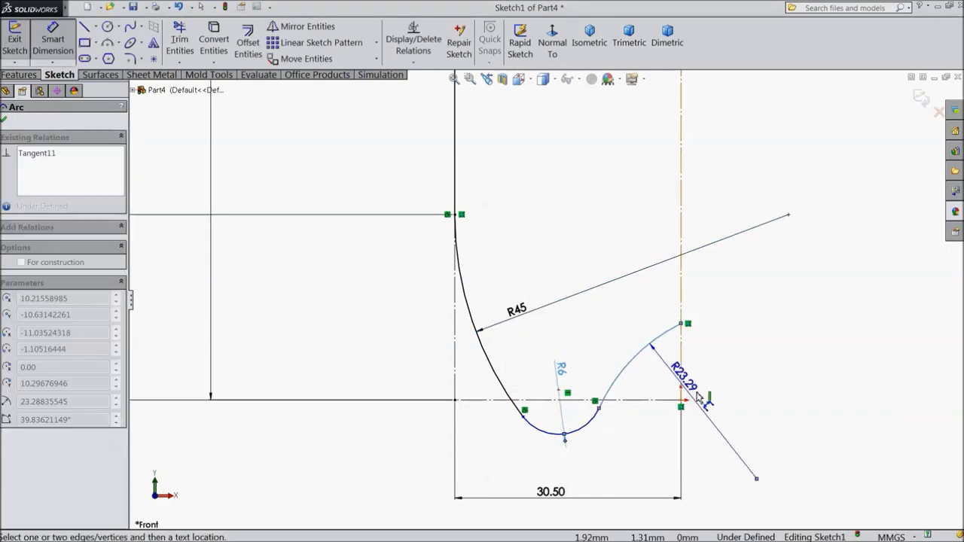
left_click(707, 405)
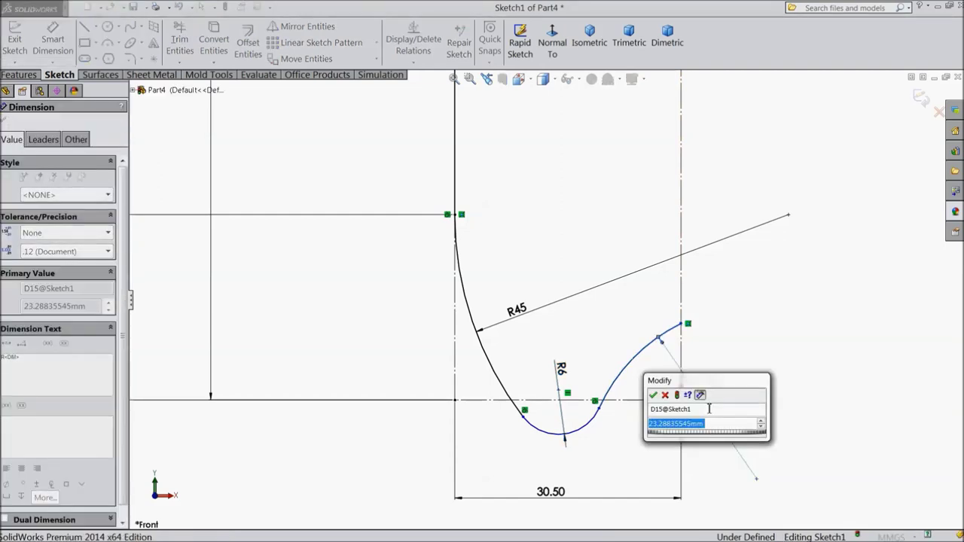
type("25")
left_click(654, 395)
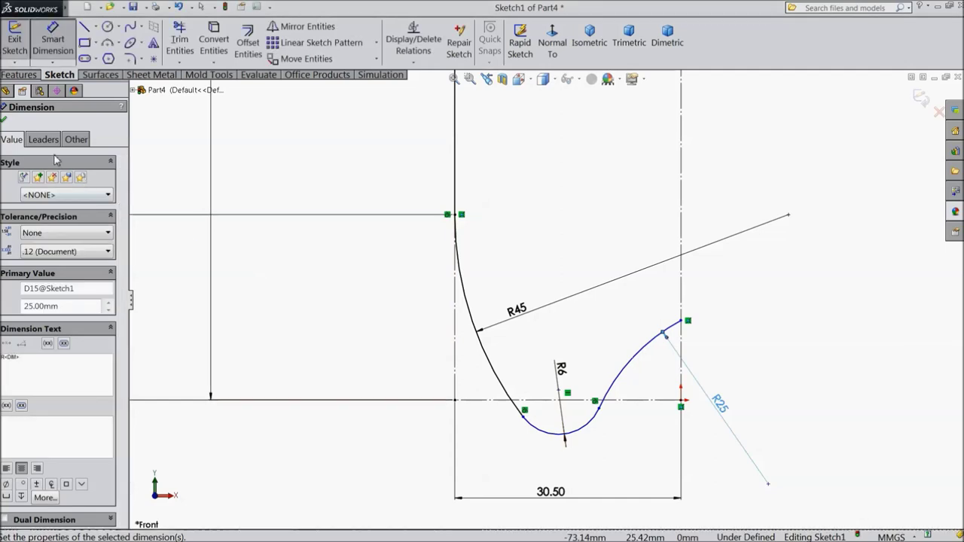
Dimension the curve's right endpoint 7.50 mm above the base line
left_click(683, 322)
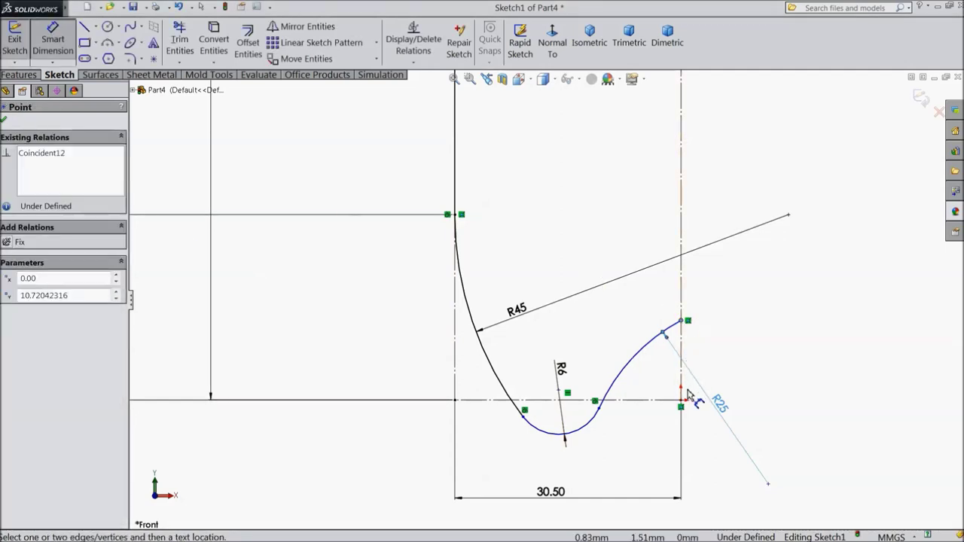
left_click(683, 405)
left_click(720, 369)
type("7.5")
left_click(662, 352)
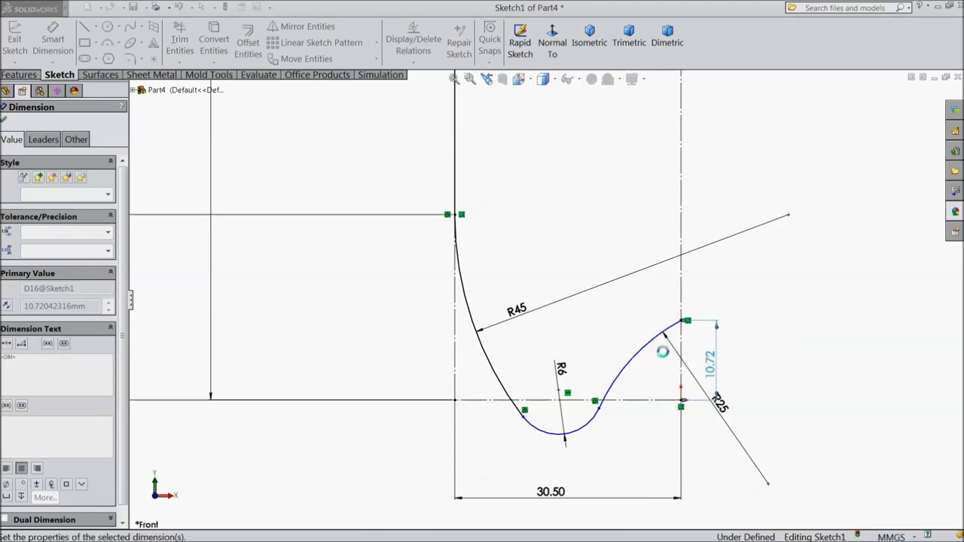
left_click(6, 121)
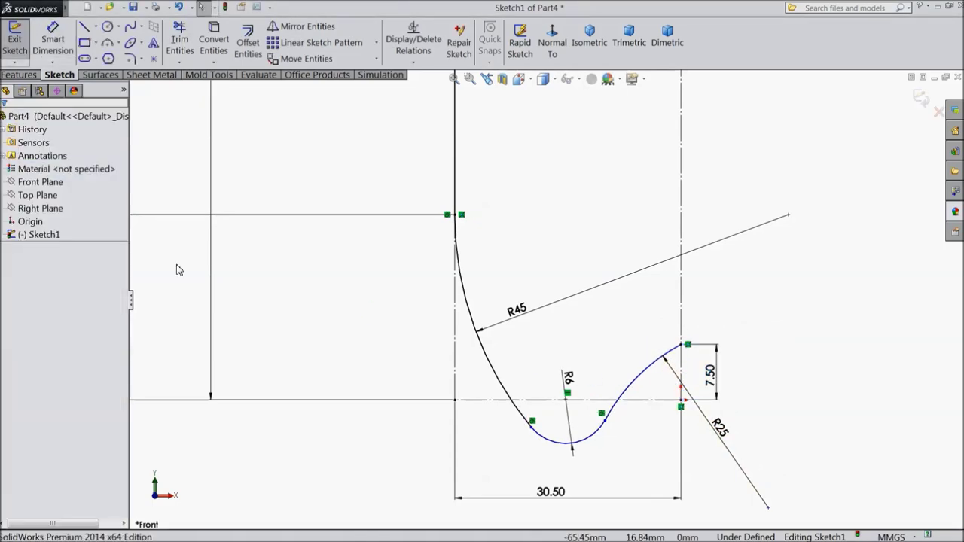
Make the R6 arc tangent to the base line
left_click(577, 445)
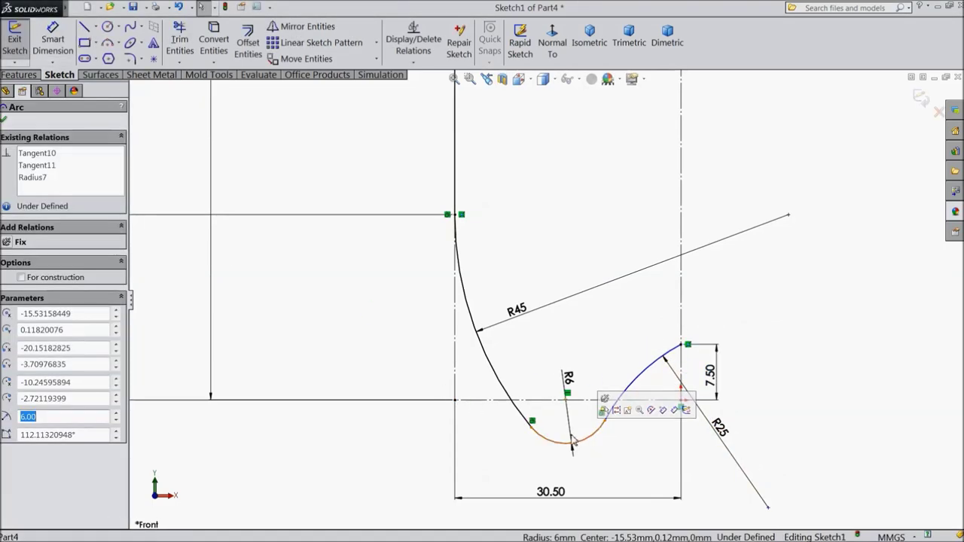
left_click(580, 402, "ctrl")
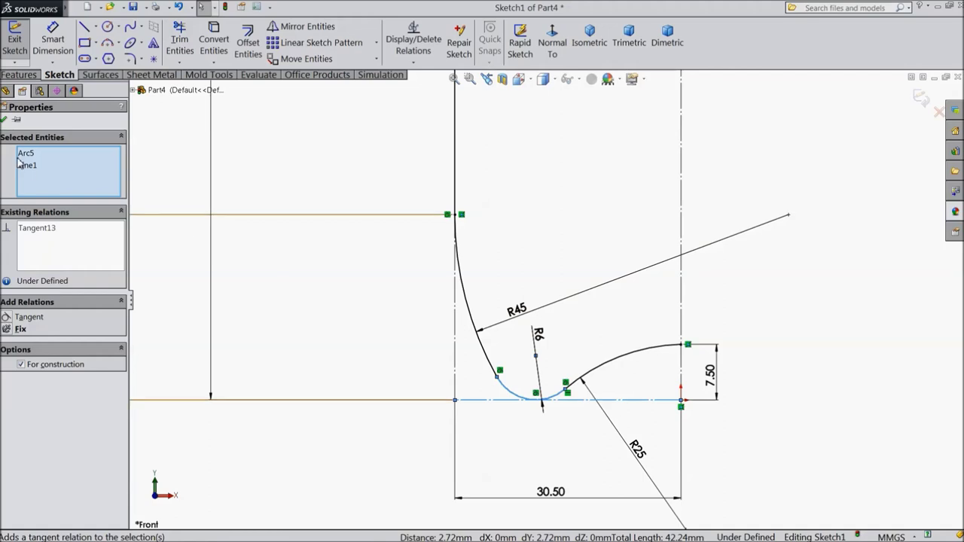
left_click(4, 121)
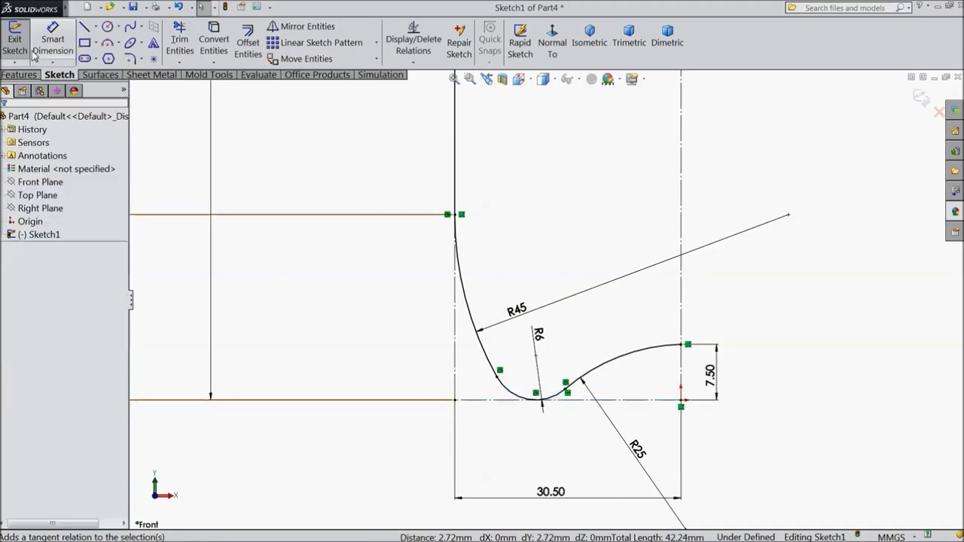
left_click(87, 29)
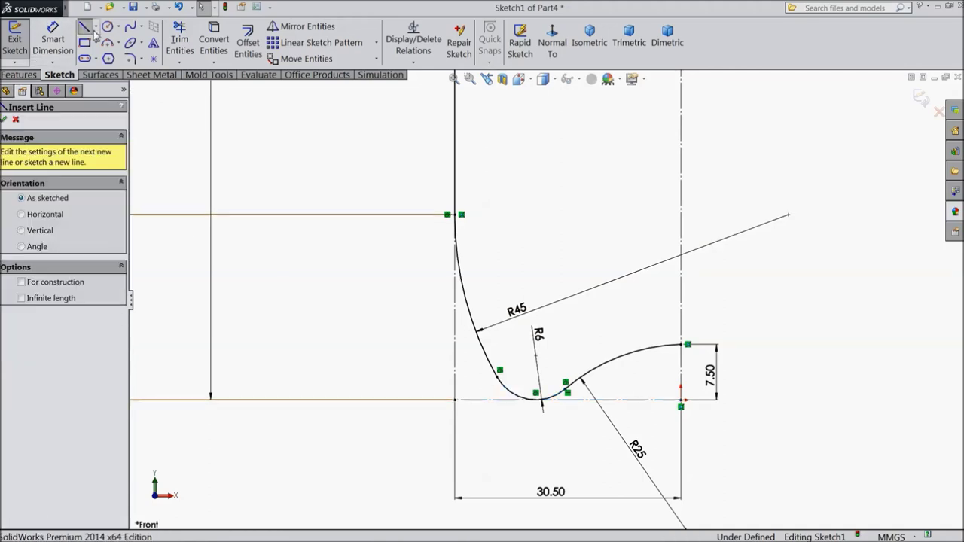
Draw the vertical line from the arc's end up to the top-right corner to close the profile
left_click(682, 345)
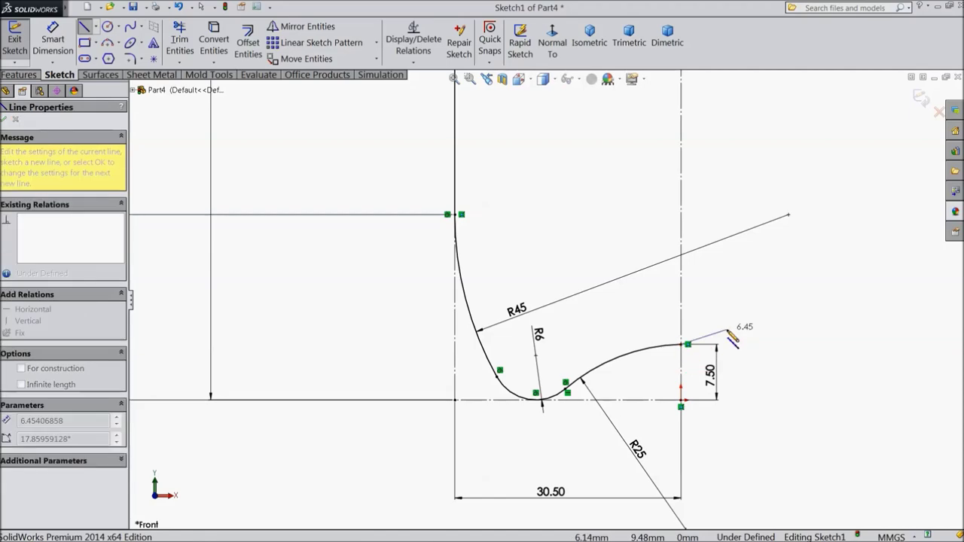
scroll(738, 332, "up", 5)
scroll(648, 324, "up", 5)
scroll(573, 151, "down", 5)
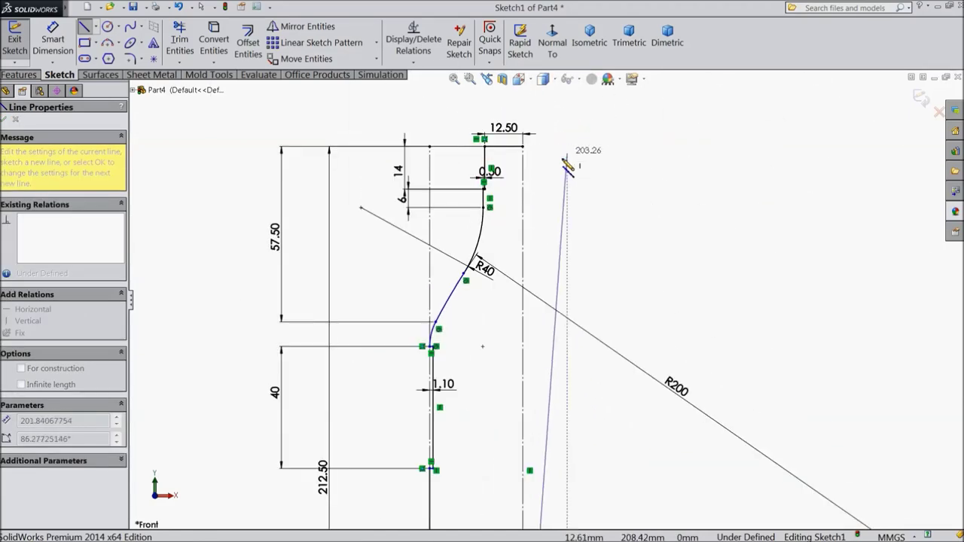
scroll(513, 168, "down", 4)
left_click(474, 172)
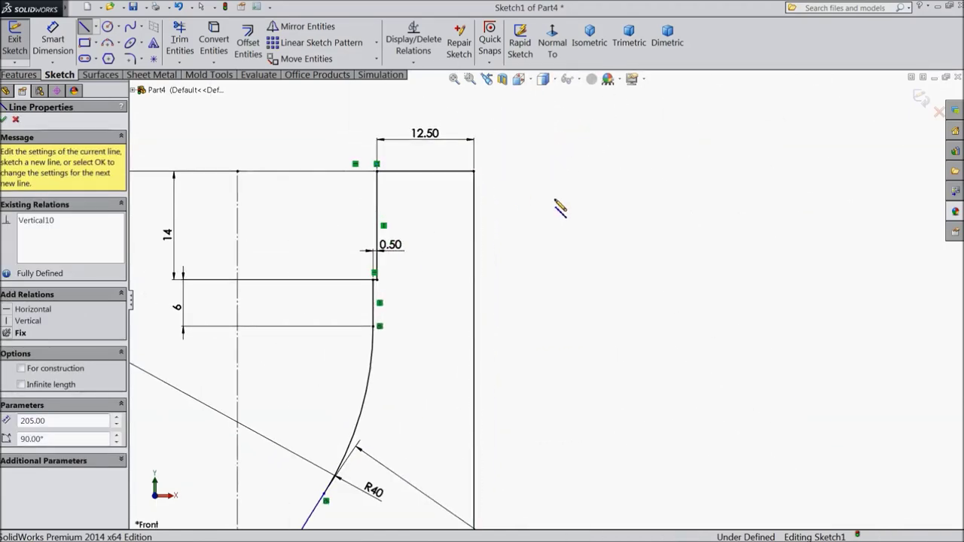
right_click(555, 183)
left_click(573, 143)
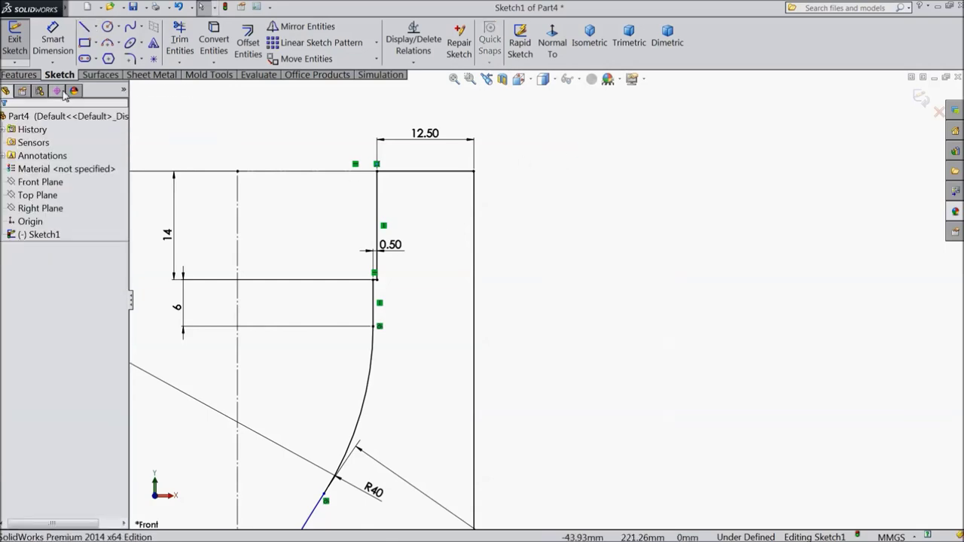
Revolve the profile 360° around the vertical line into a solid bottle
left_click(22, 74)
left_click(65, 44)
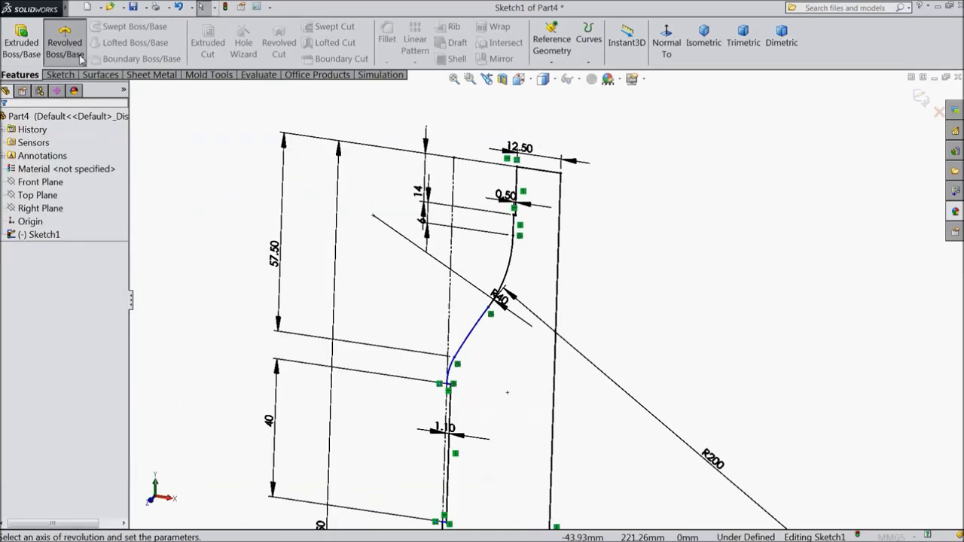
left_click(570, 308)
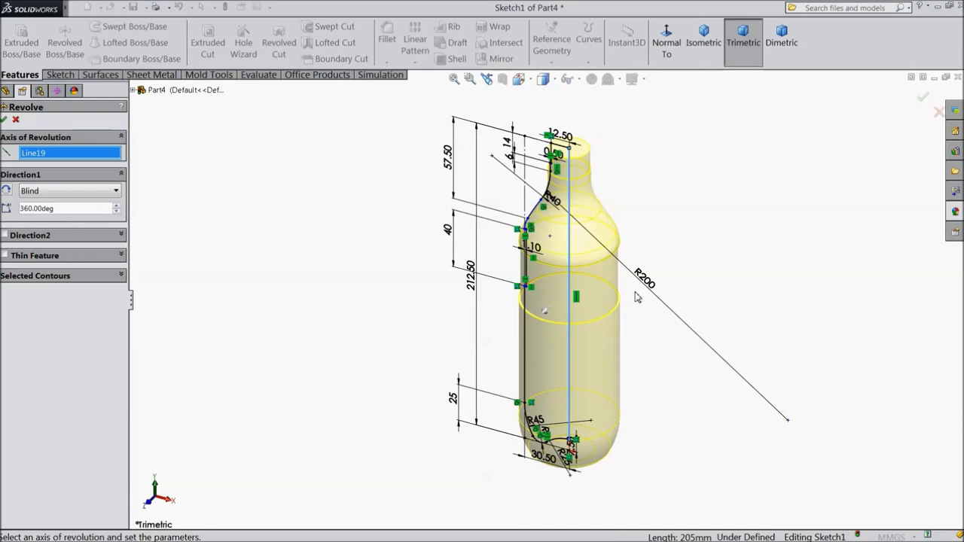
scroll(637, 297, "down", 2)
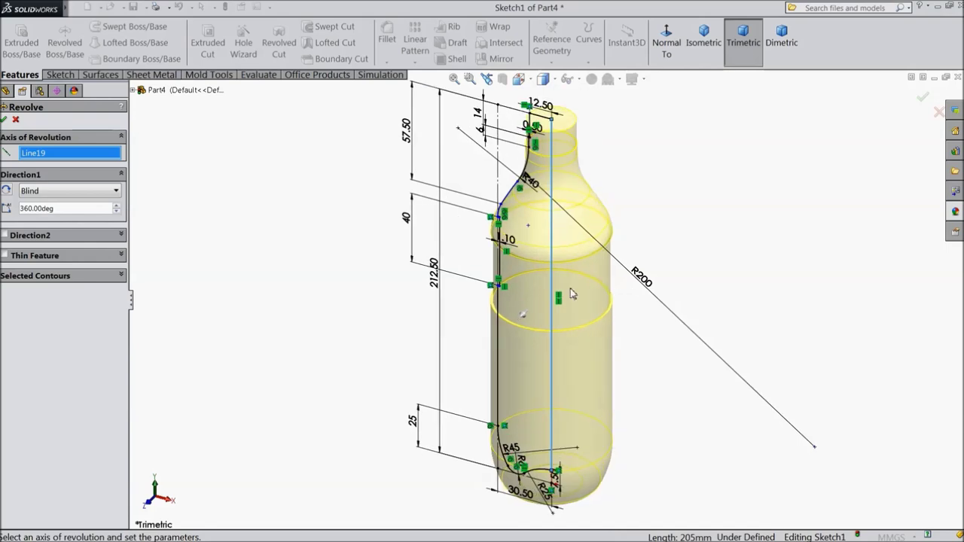
left_click(4, 121)
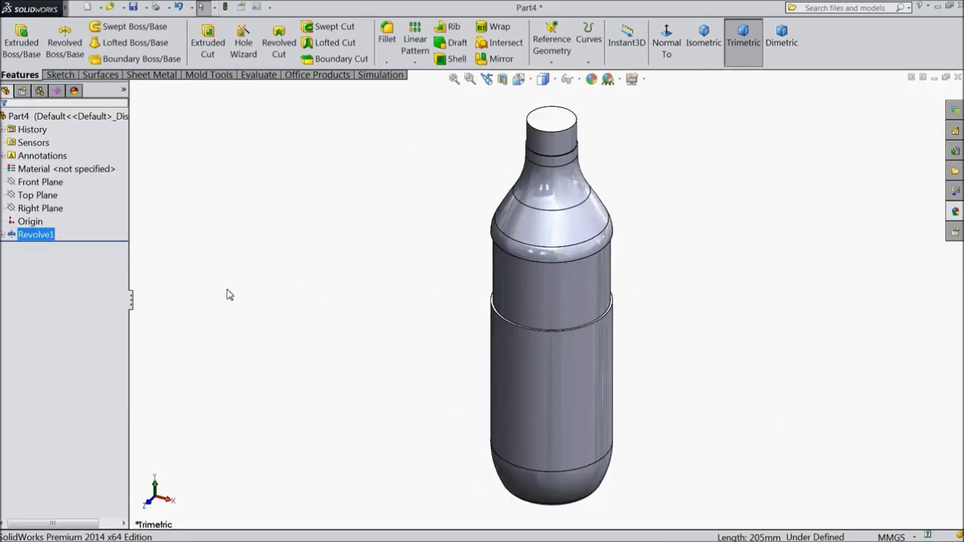
Start a new sketch on the Right Plane, viewed normal to it
left_click(52, 208)
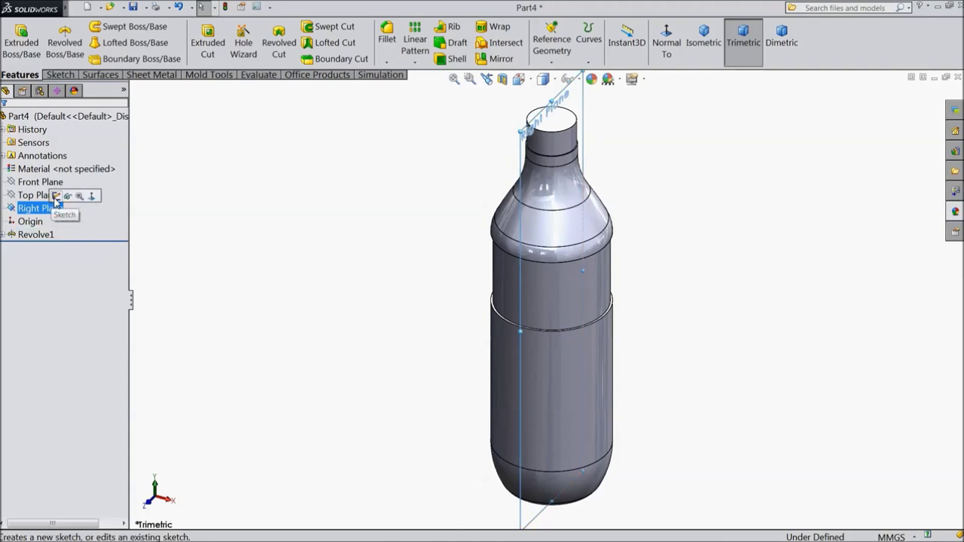
left_click(56, 196)
left_click(666, 41)
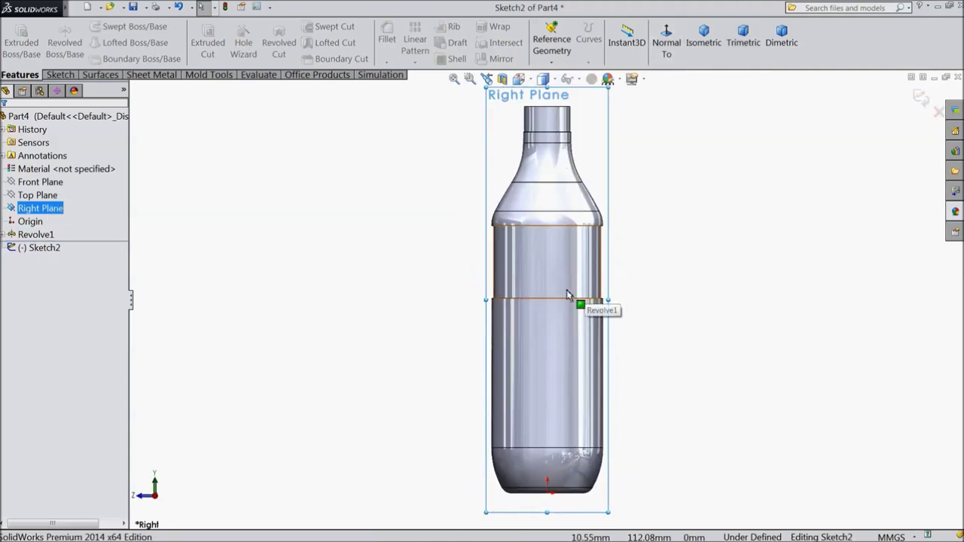
left_click(60, 74)
left_click(85, 27)
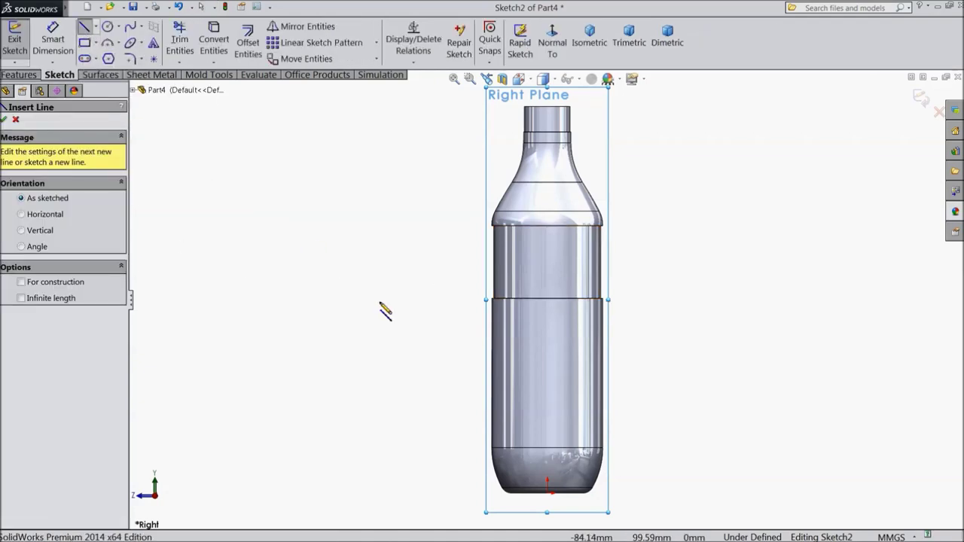
scroll(631, 476, "down", 2)
scroll(610, 464, "down", 2)
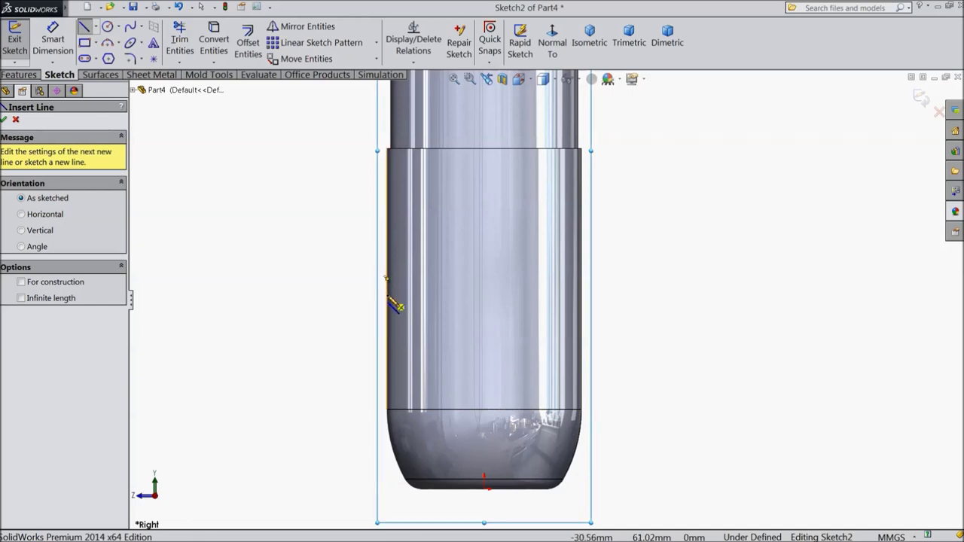
Draw two vertical edge lines joined by a horizontal line across the bottle
left_click(387, 279)
left_click(392, 223)
left_click(581, 222)
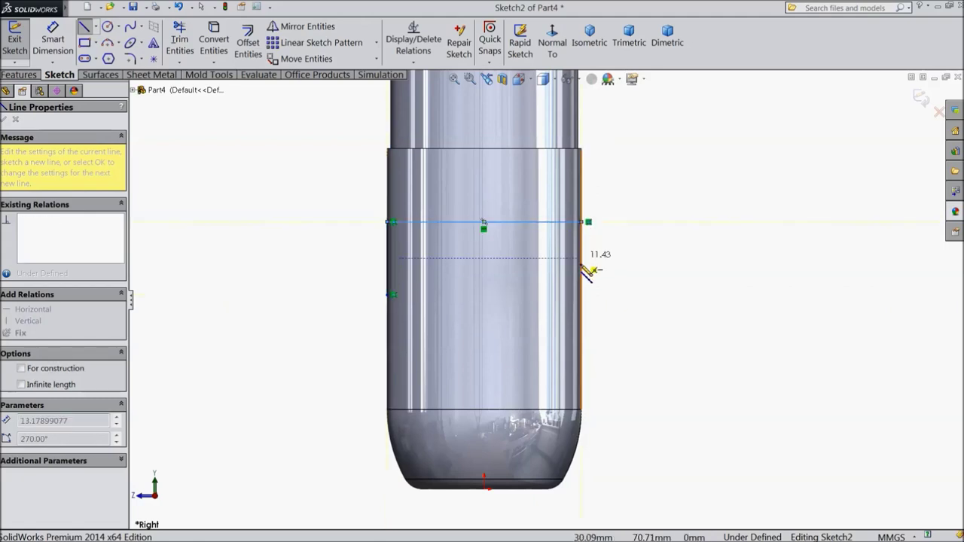
left_click(582, 295)
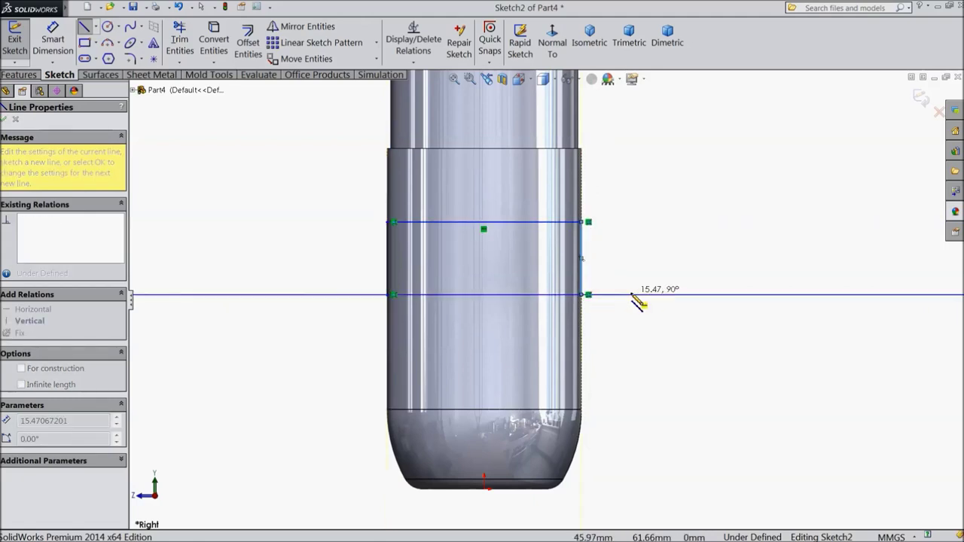
right_click(635, 297)
left_click(656, 160)
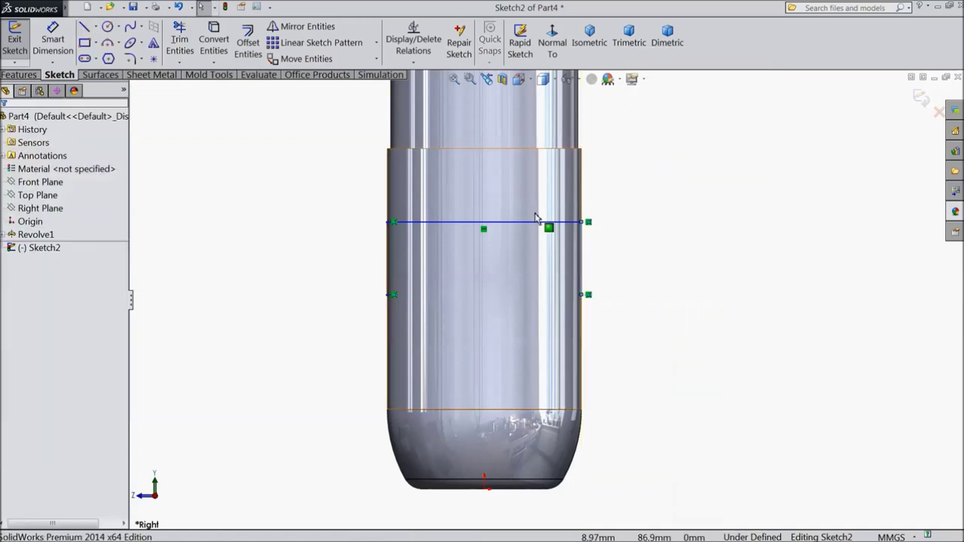
Add a three-point arc sagging downward between the two lower line endpoints
left_click(108, 43)
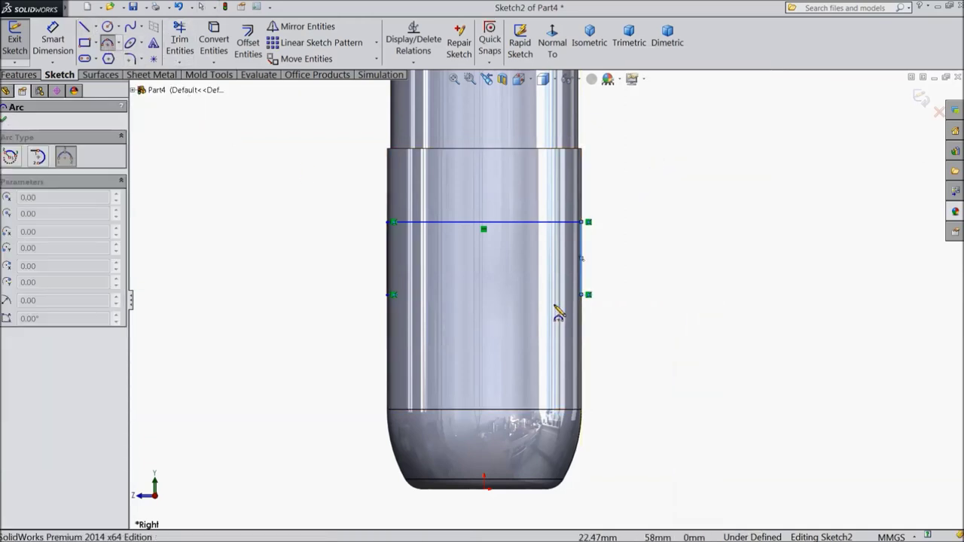
left_click(586, 295)
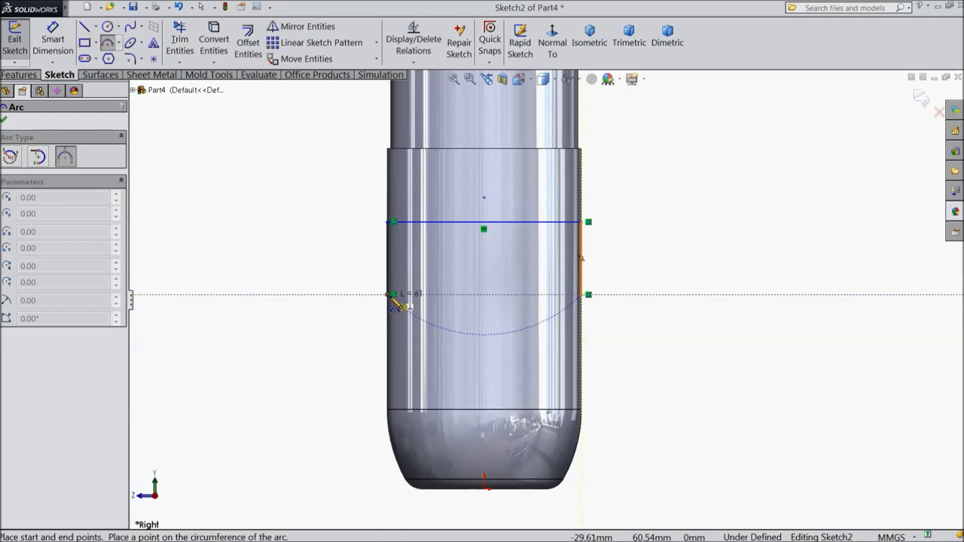
left_click(391, 295)
left_click(483, 320)
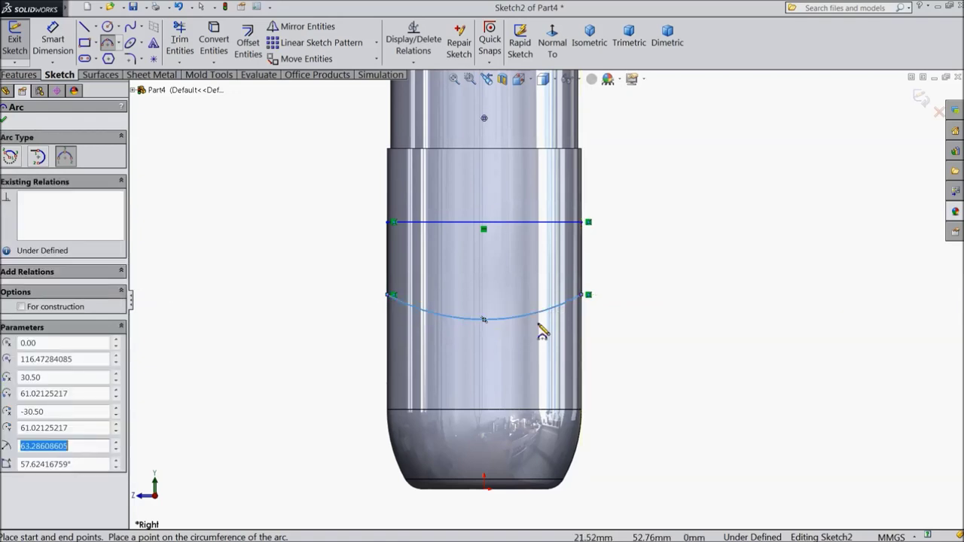
right_click(668, 271)
left_click(681, 148)
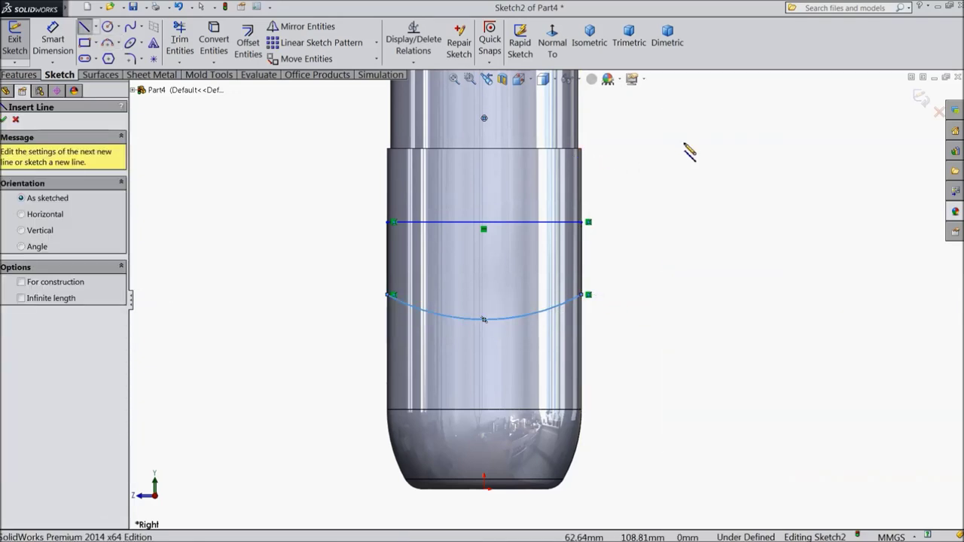
right_click(688, 150)
left_click(701, 109)
left_click(54, 44)
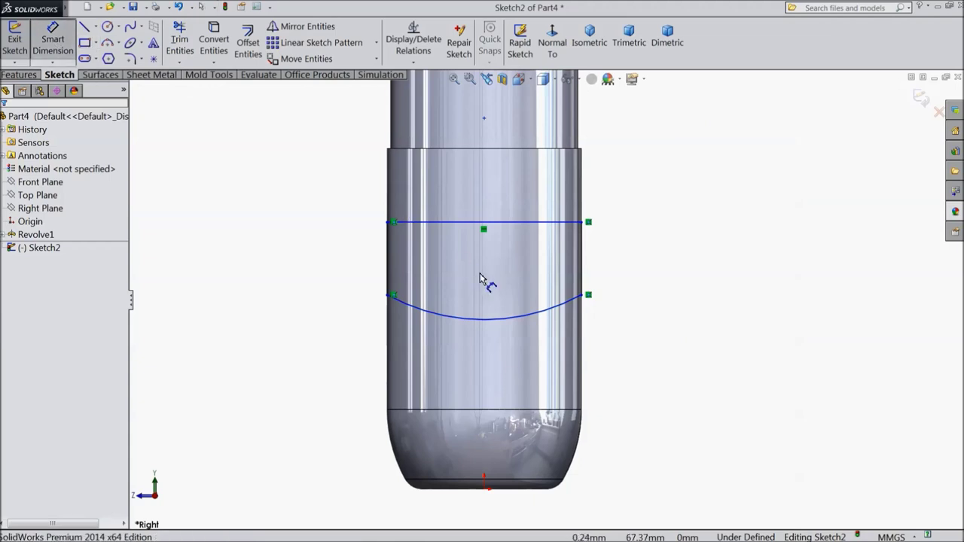
Dimension the horizontal line 65 mm above the origin
left_click(488, 228)
left_click(484, 488)
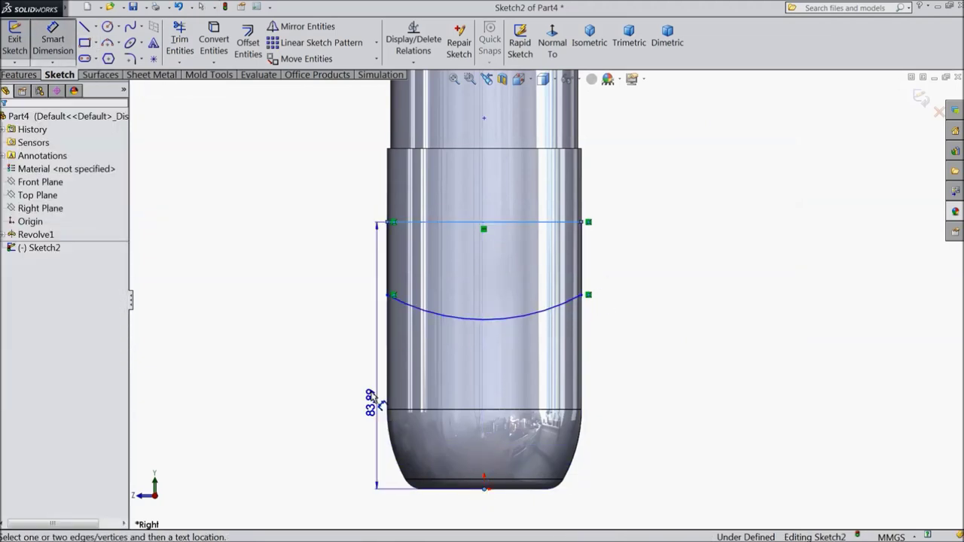
left_click(324, 348)
type("65")
left_click(269, 333)
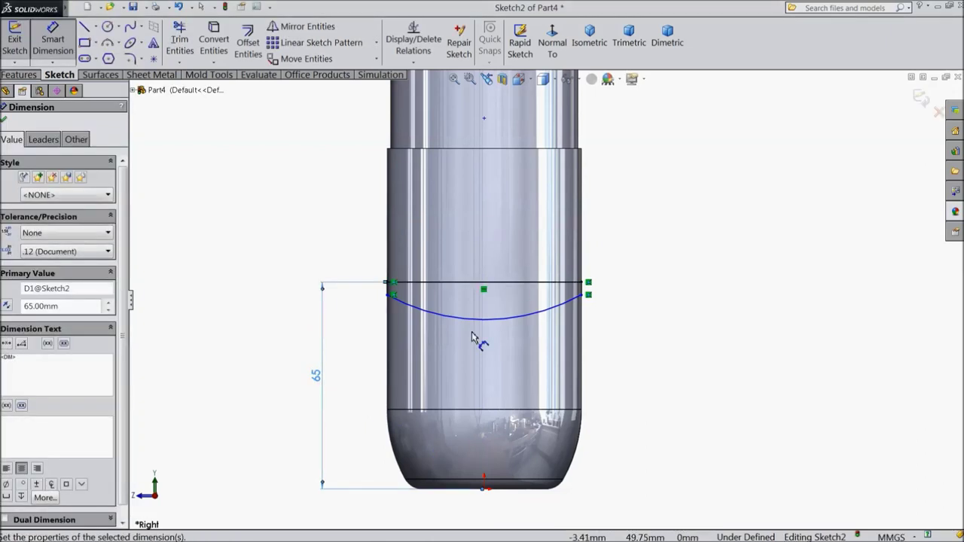
Set the gaps between the line and the arc endpoints to 25 mm
scroll(561, 312, "down", 4)
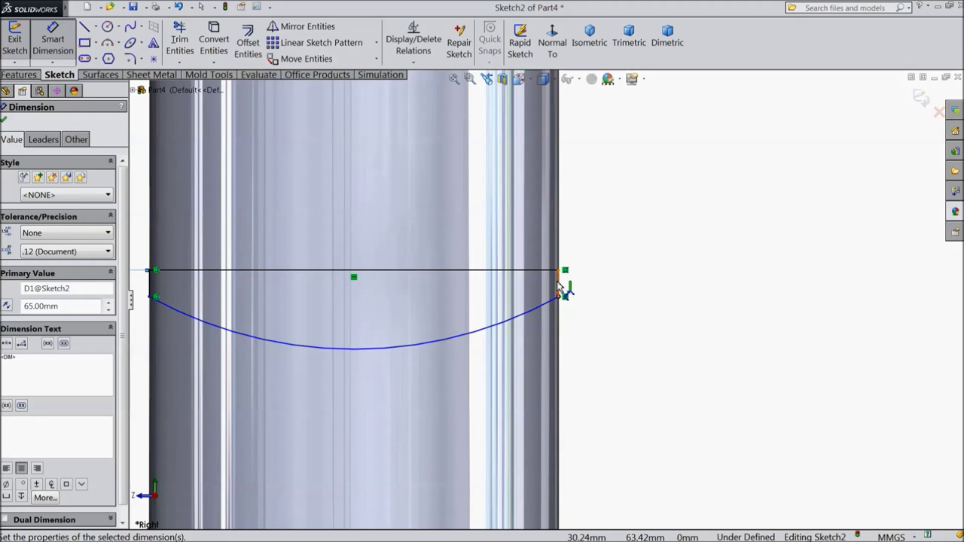
left_click(559, 284)
left_click(614, 280)
left_click(566, 276)
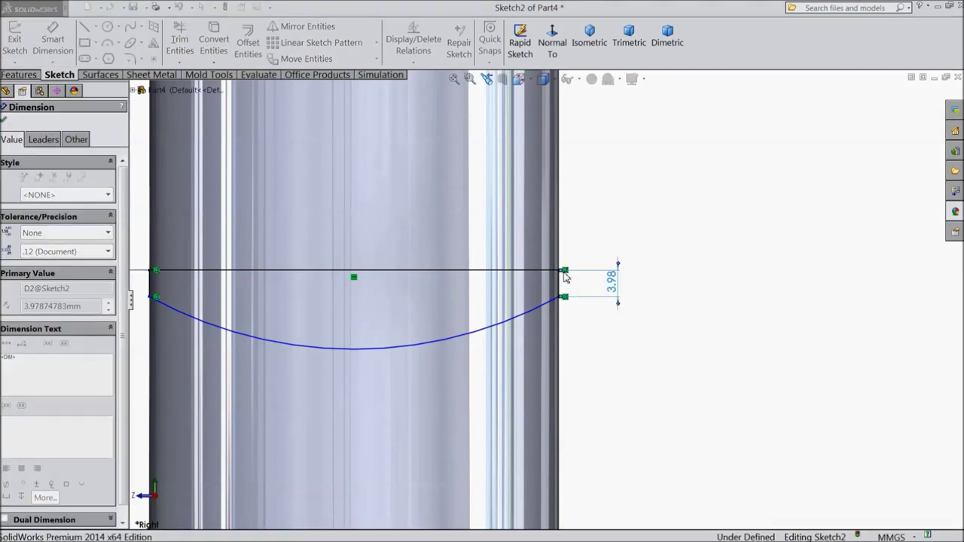
scroll(566, 276, "up", 3)
left_click(320, 297)
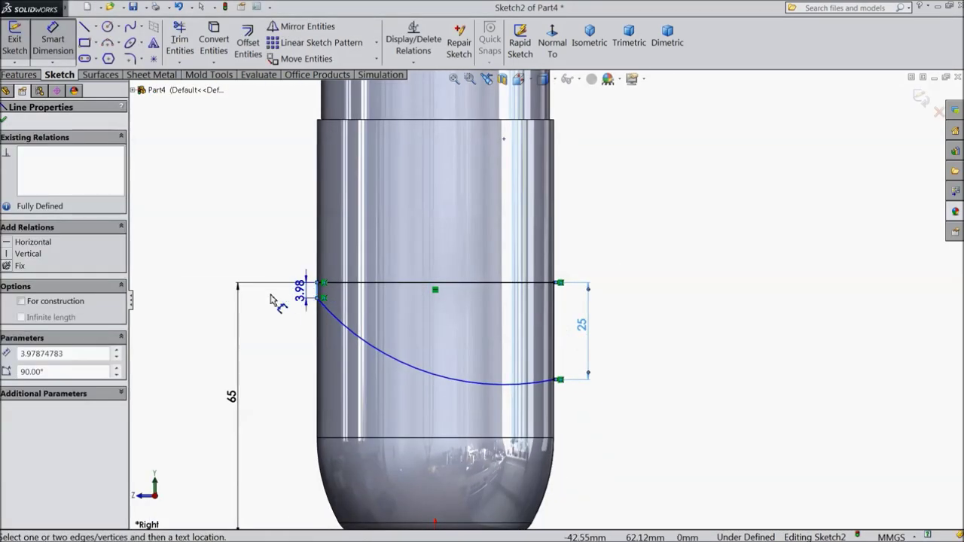
left_click(187, 299)
type("25")
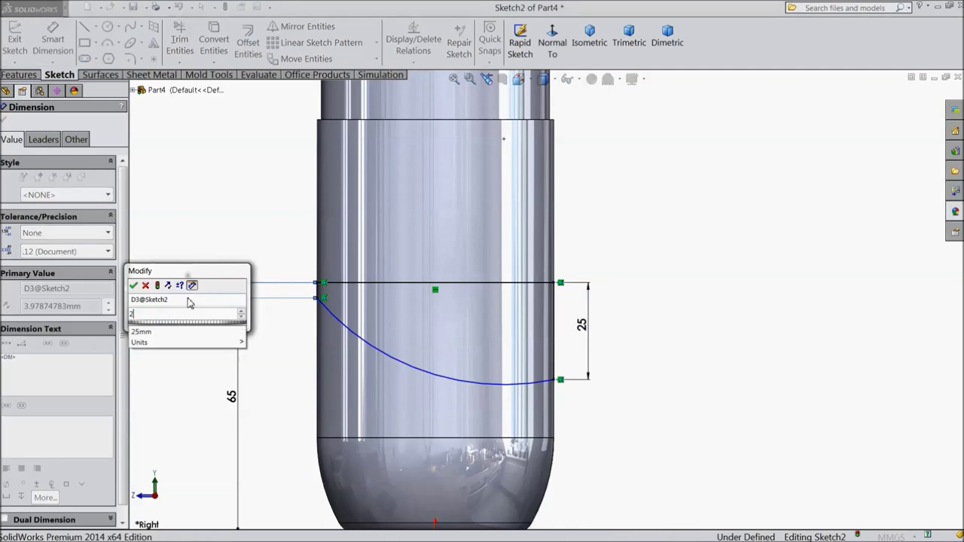
key("Return")
Dimension the arc radius to 46 mm
scroll(543, 301, "up", 1)
scroll(397, 424, "up", 1)
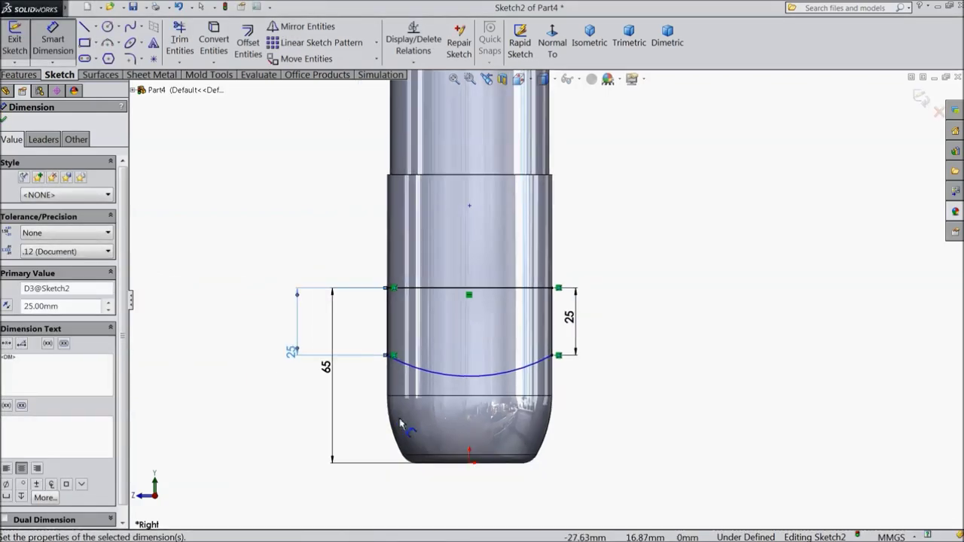
scroll(491, 397, "down", 3)
left_click(490, 348)
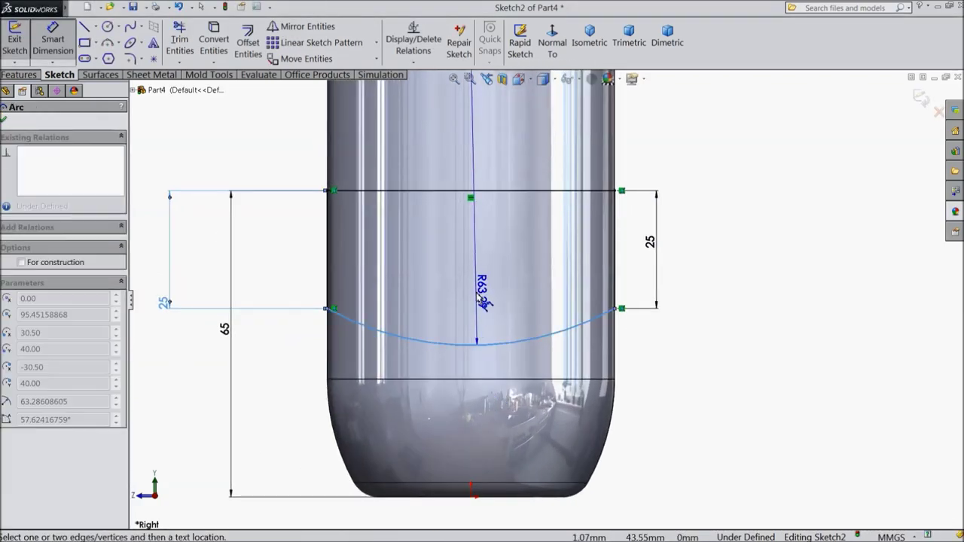
left_click(476, 294)
type("46.00mm")
left_click(422, 281)
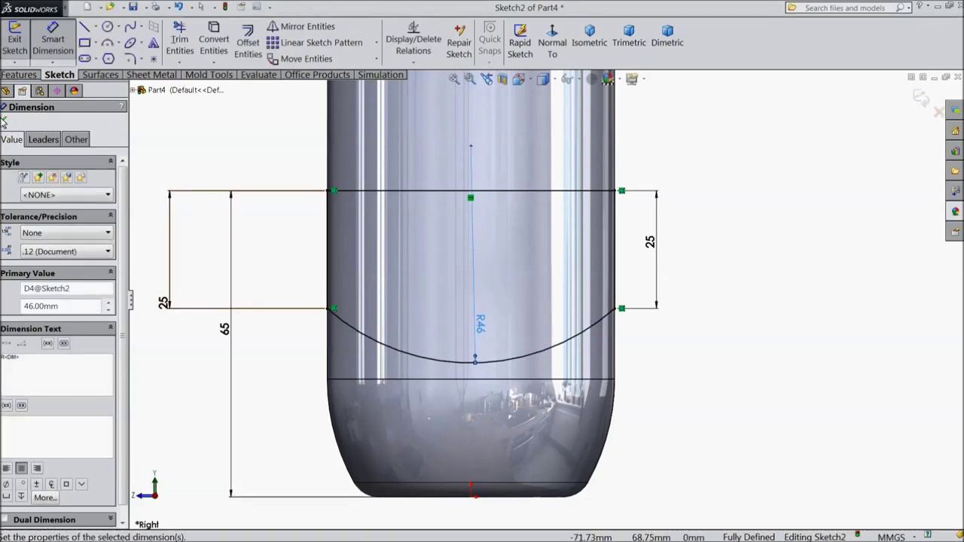
left_click(3, 121)
left_click(21, 75)
left_click(208, 42)
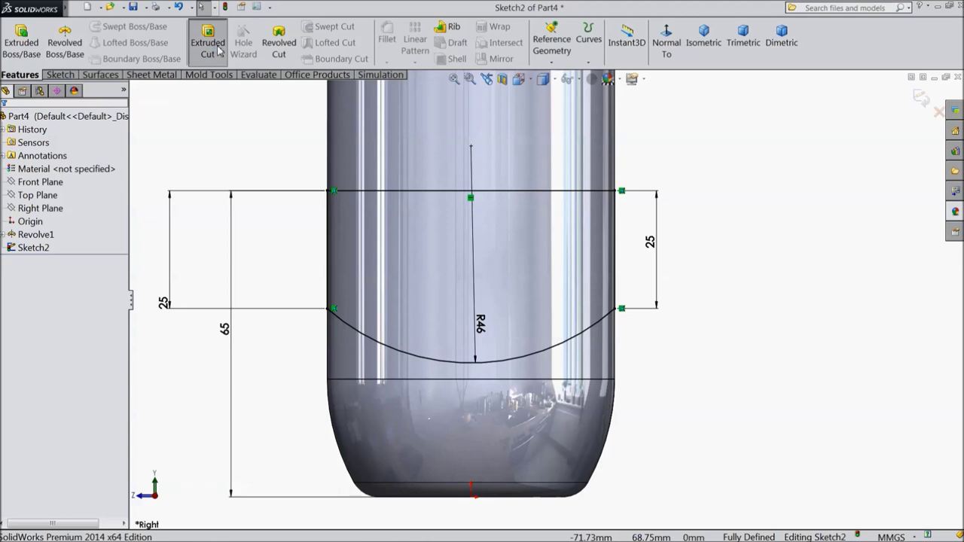
Cut a Mid Plane extrusion 146 mm deep through the bottle, keeping all resulting bodies
left_click(59, 192)
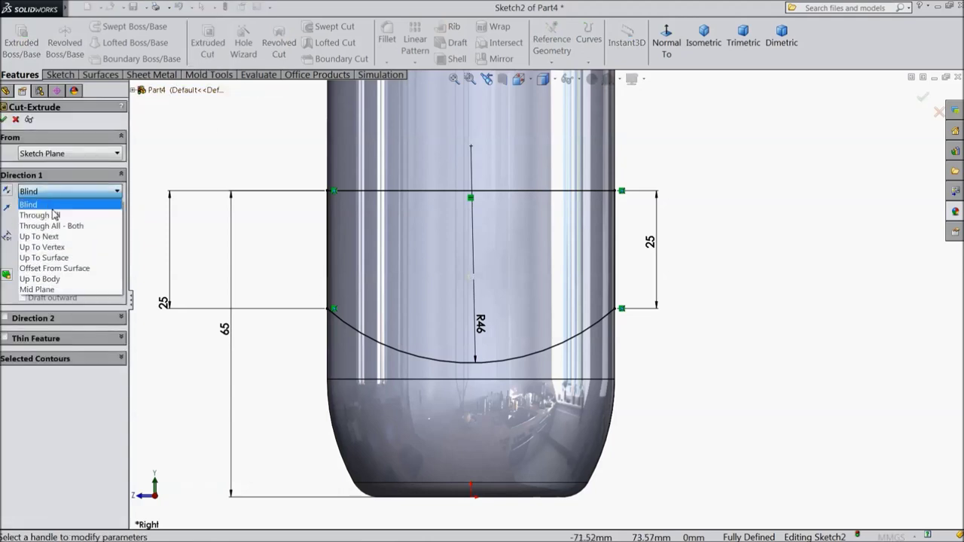
left_click(48, 296)
scroll(558, 301, "up", 3)
middle_click_drag(658, 280, 595, 262)
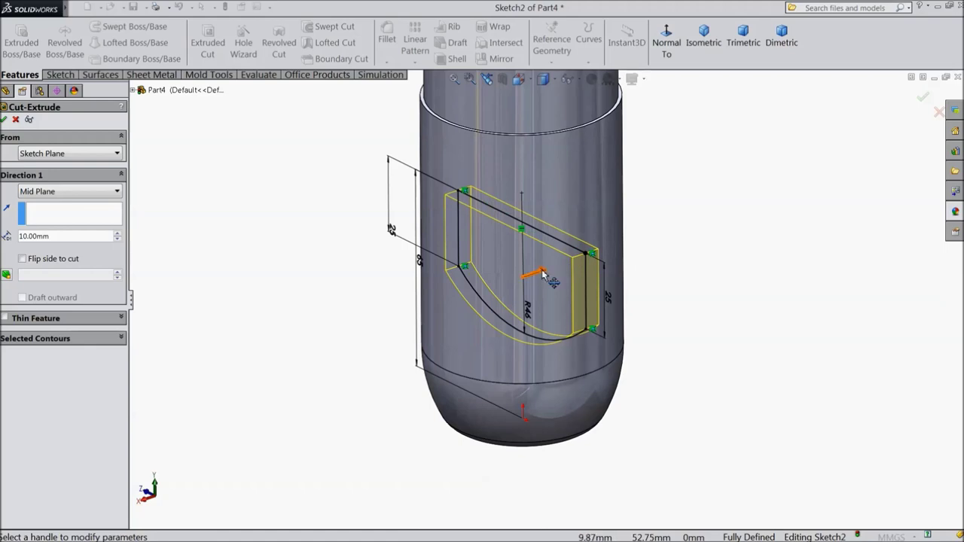
left_click_drag(544, 274, 712, 215)
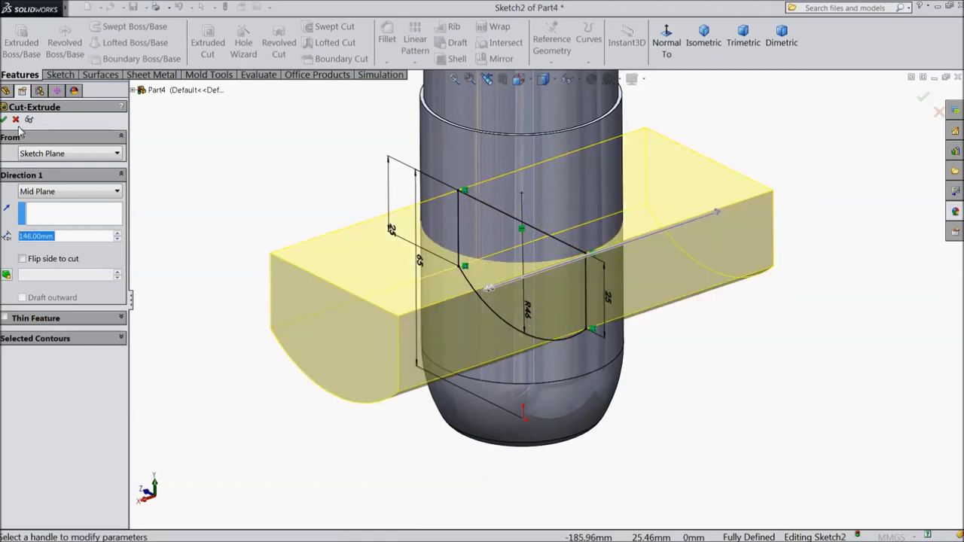
left_click(4, 121)
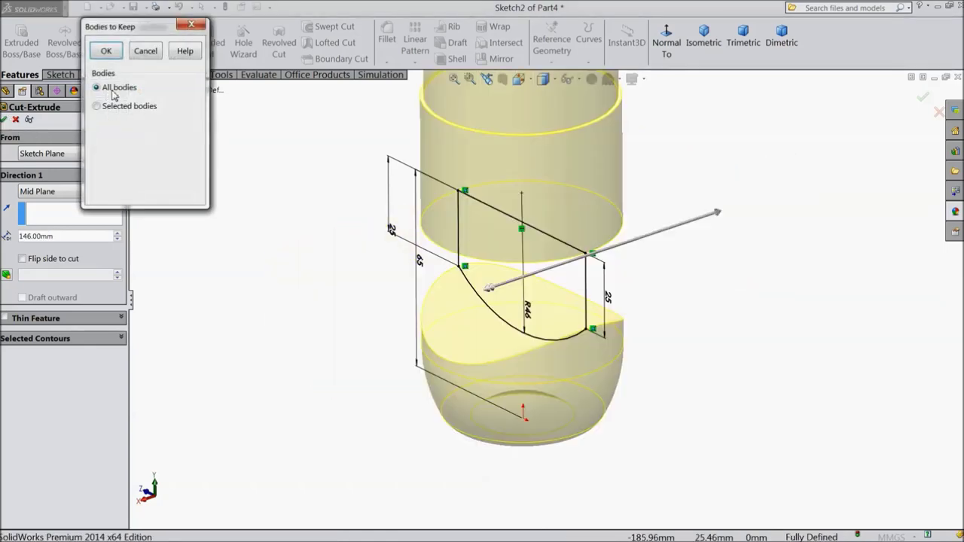
left_click(105, 51)
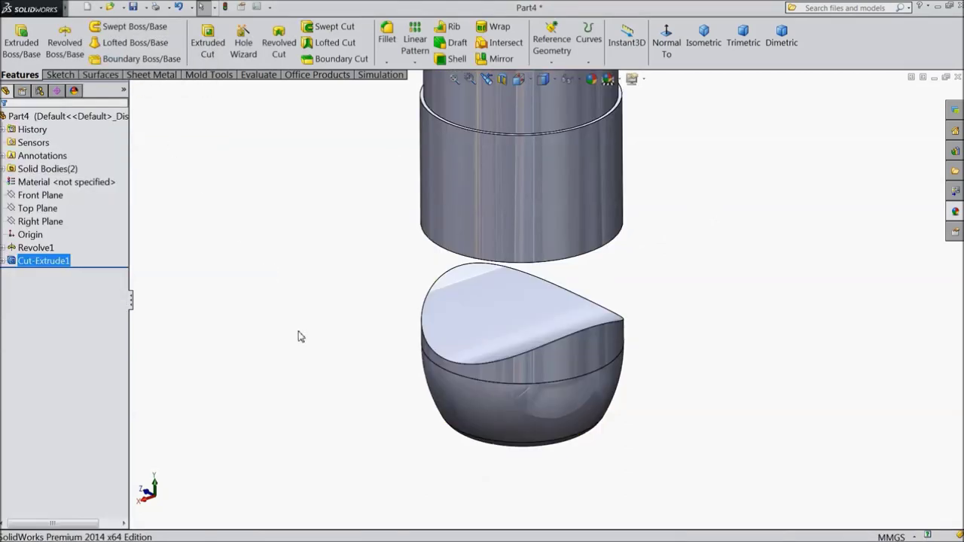
key("z")
key("z")
key("z")
key("z")
mouse_move(338, 338)
middle_mouse_down()
mouse_move(363, 204)
mouse_move(364, 319)
middle_mouse_up()
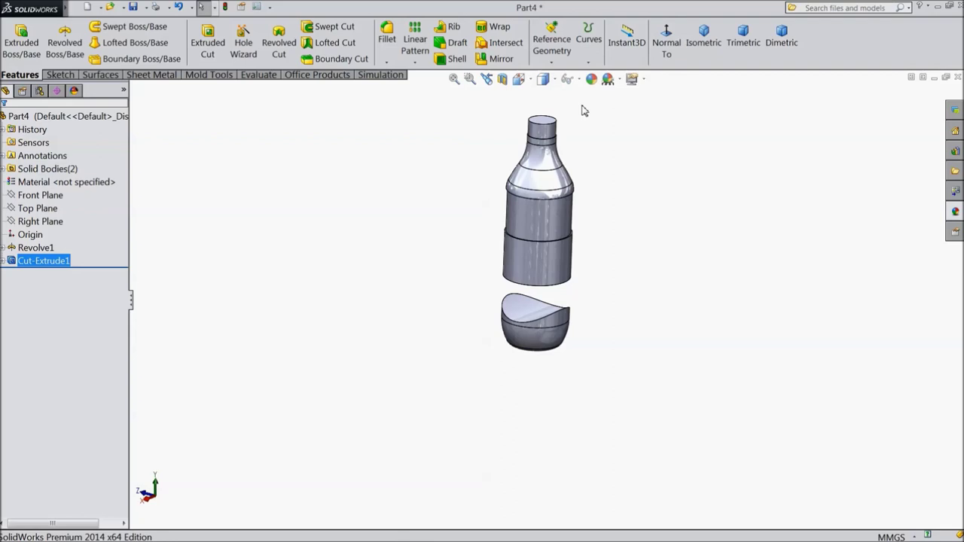
Create Plane1 from the Front Plane and Right Plane references
left_click(25, 197)
left_click(40, 223, "ctrl")
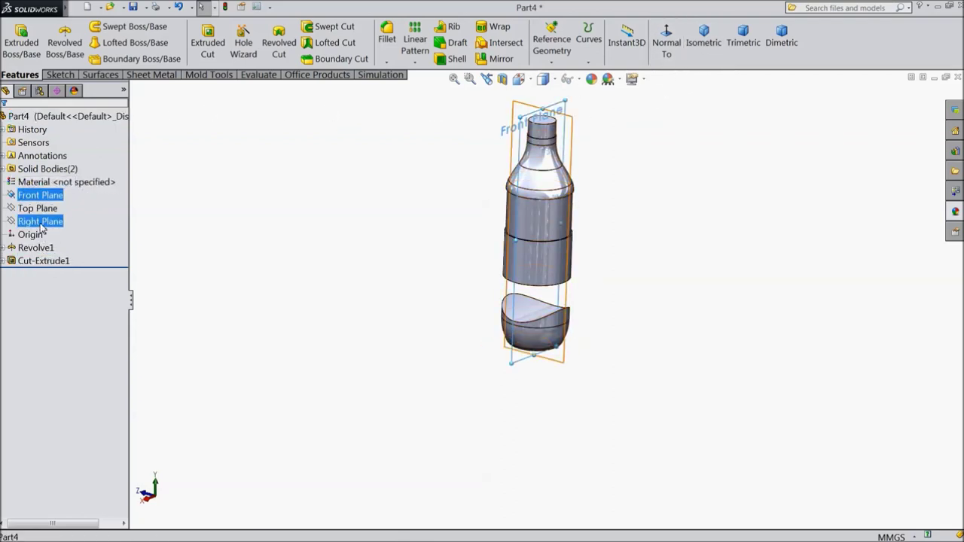
left_click(552, 52)
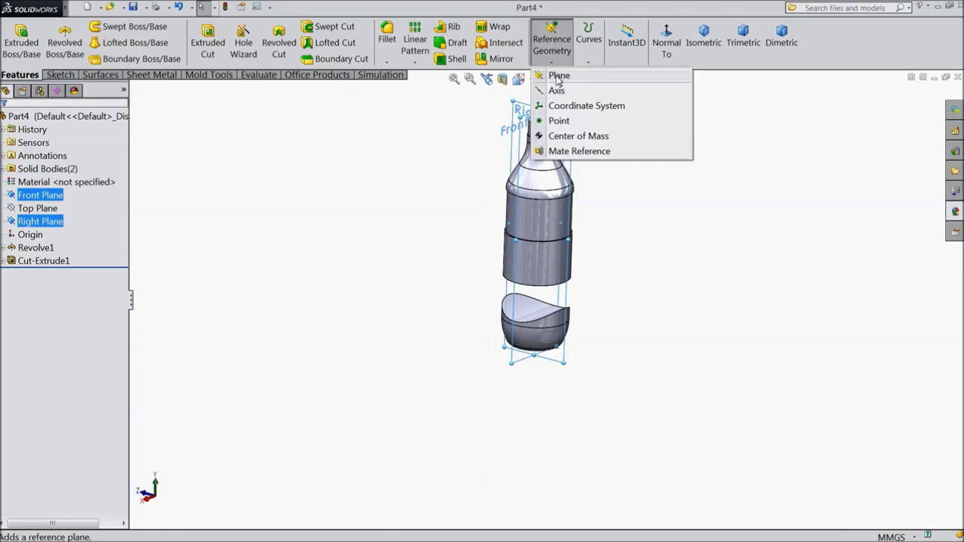
left_click(559, 76)
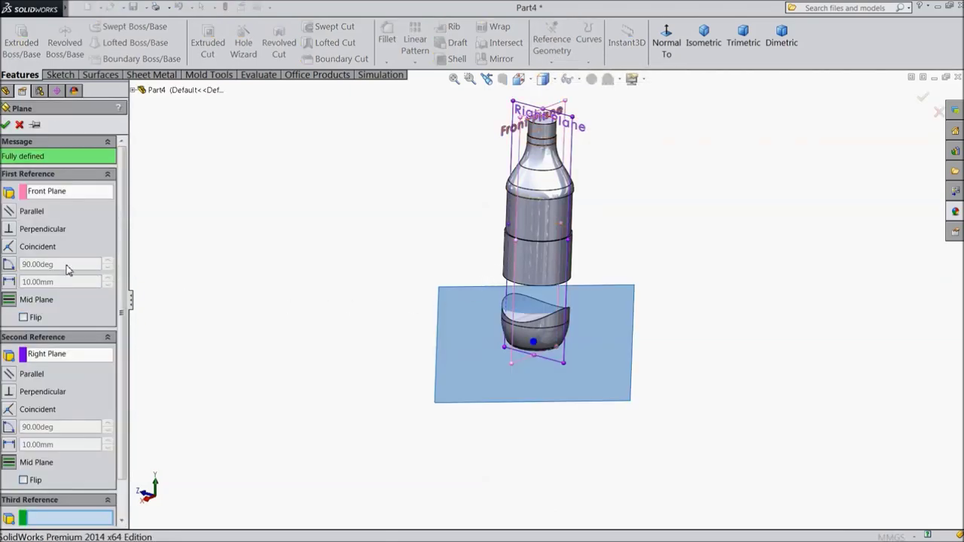
left_click(6, 126)
Start a new sketch on Plane1, viewed normal to it
left_click(614, 319)
left_click(659, 284)
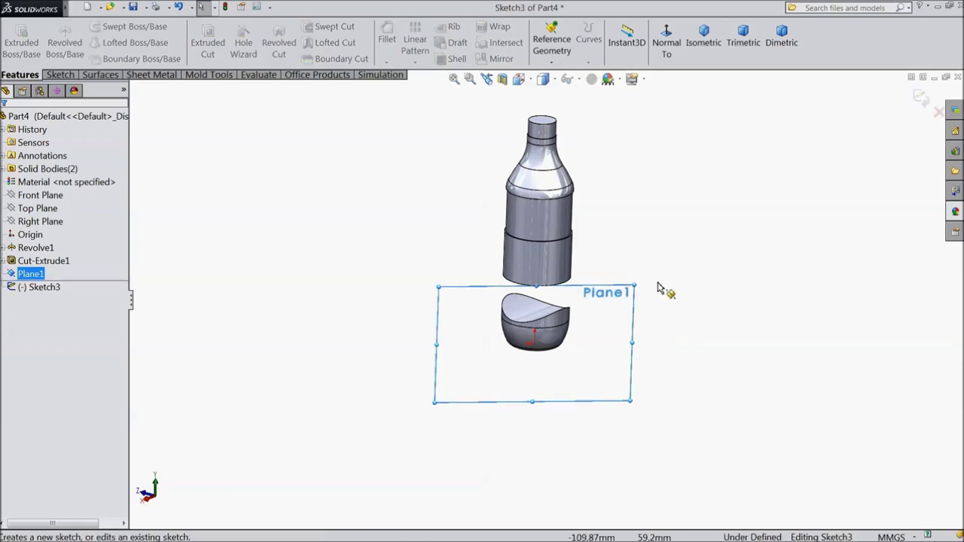
left_click(666, 45)
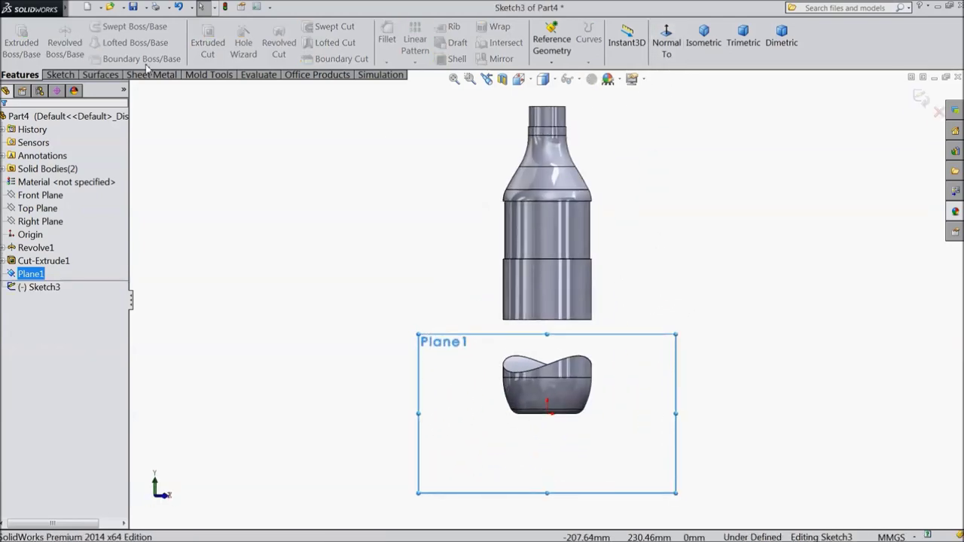
left_click(61, 76)
left_click(85, 27)
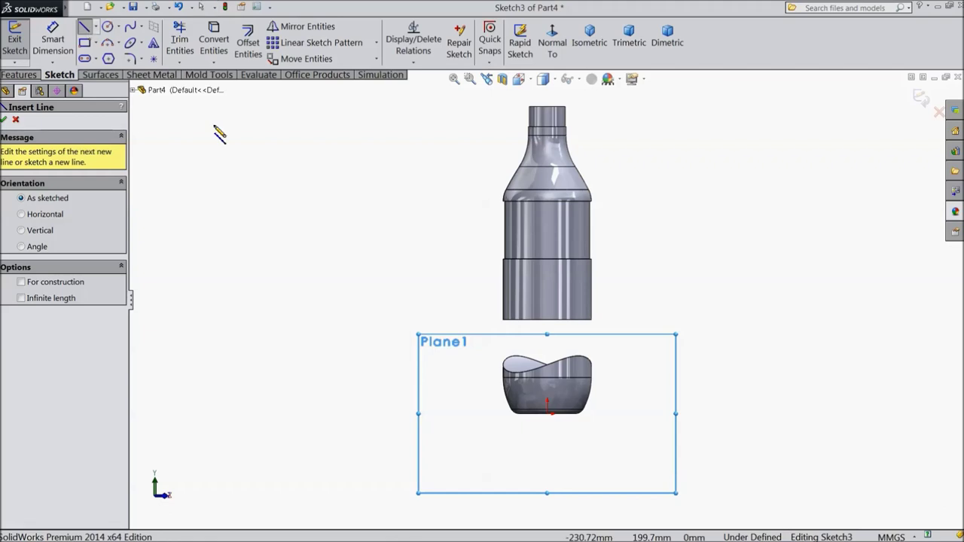
scroll(609, 334, "down", 1)
scroll(601, 325, "down", 1)
scroll(587, 319, "down", 2)
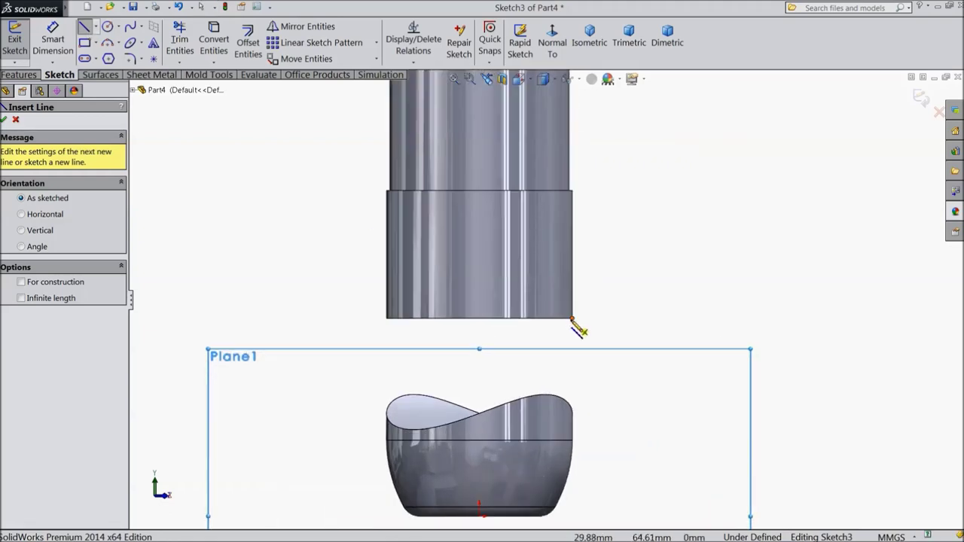
Draw right and left vertical lines joined by a bottom line across the upper body
left_click(574, 261)
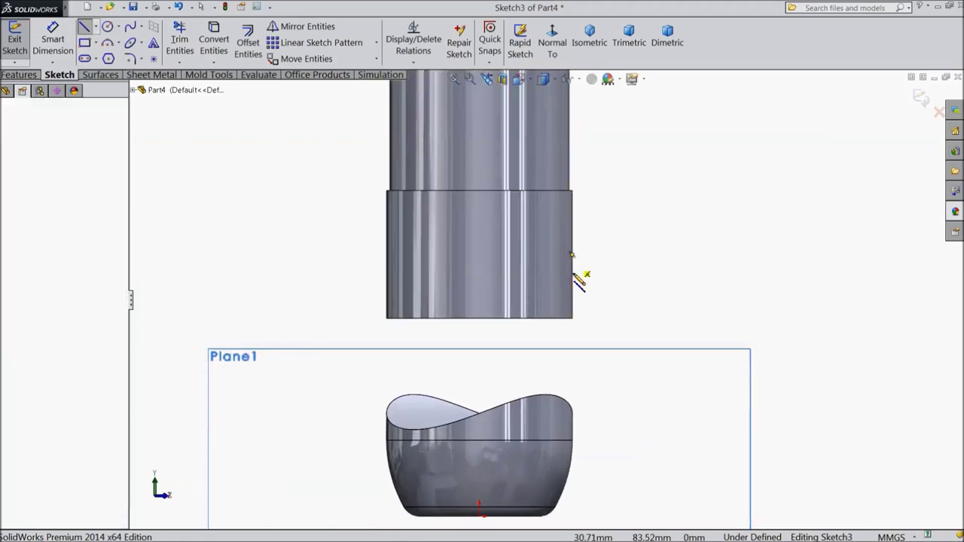
left_click(572, 318)
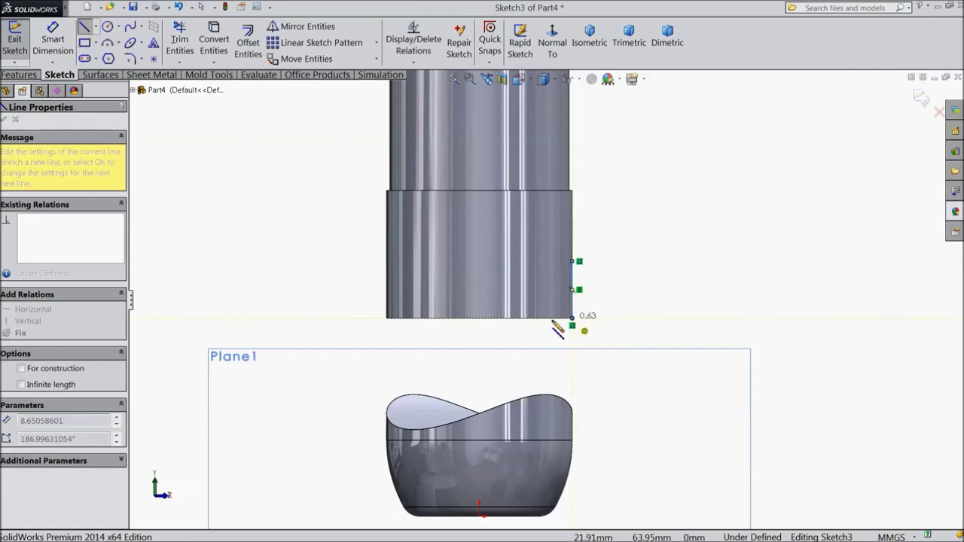
left_click(386, 318)
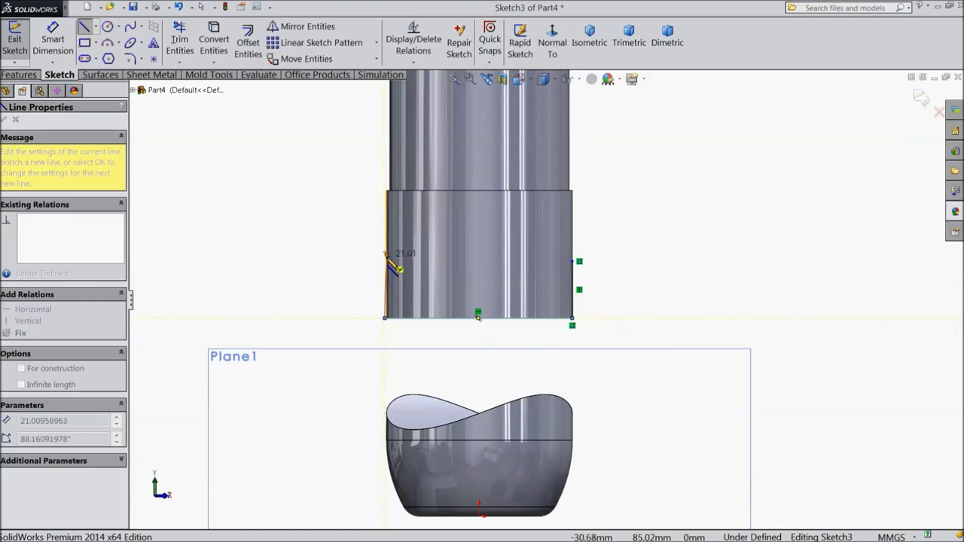
left_click(386, 258)
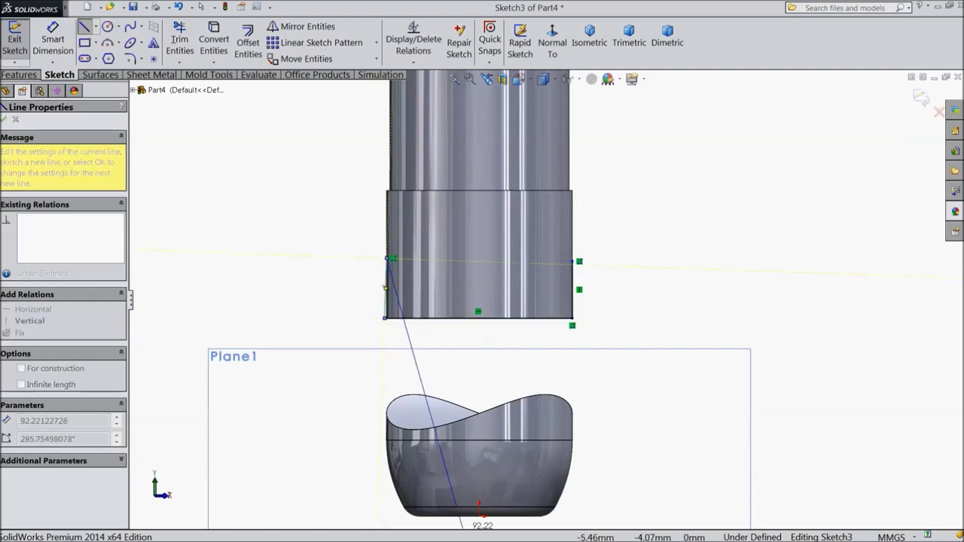
scroll(410, 222, "down", 2)
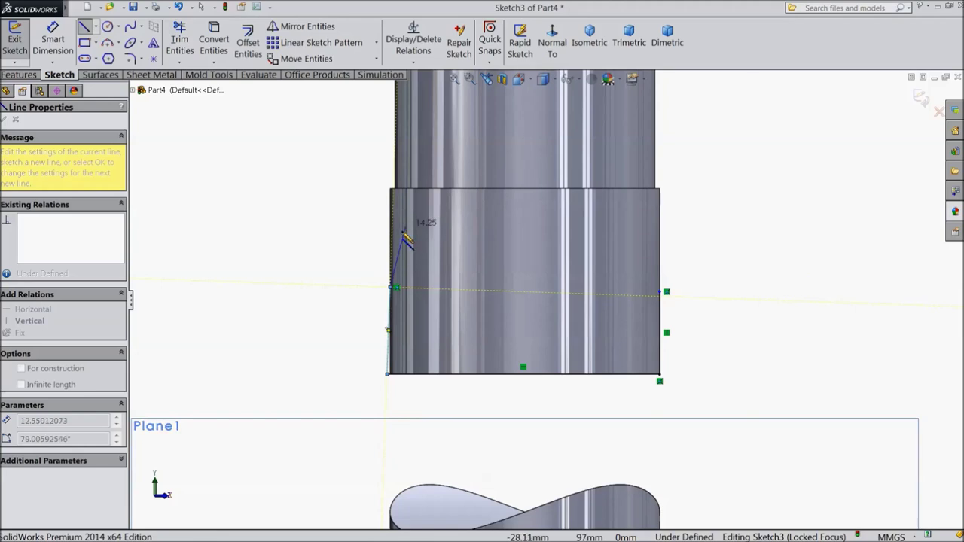
right_click(331, 245)
left_click(356, 90)
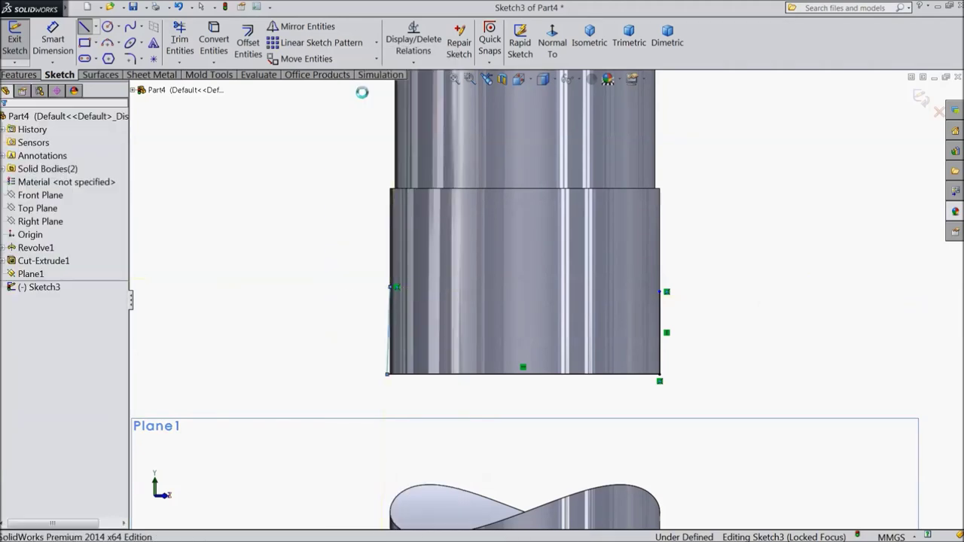
scroll(447, 355, "down", 2)
scroll(381, 356, "down", 2)
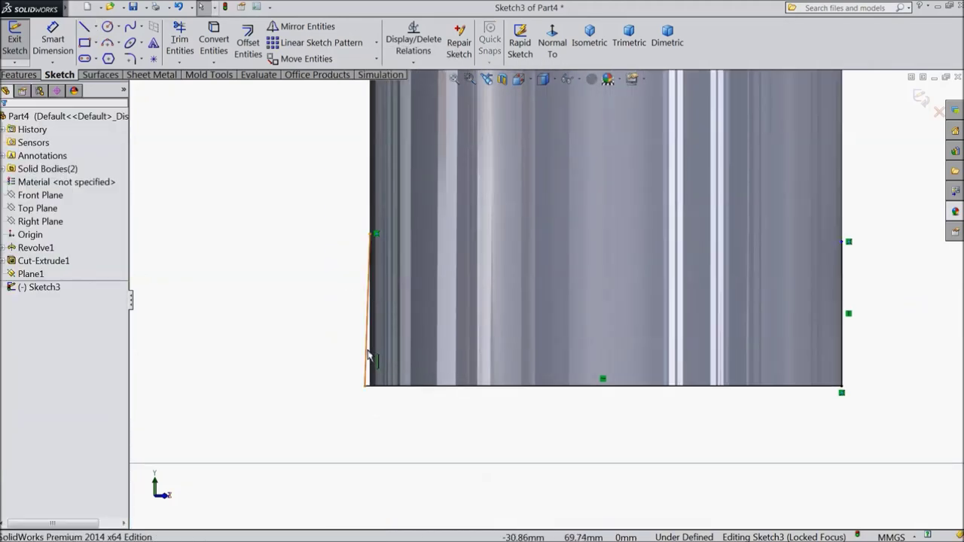
Straighten the left line to vertical and add a three-point arc across the top
left_click(368, 354)
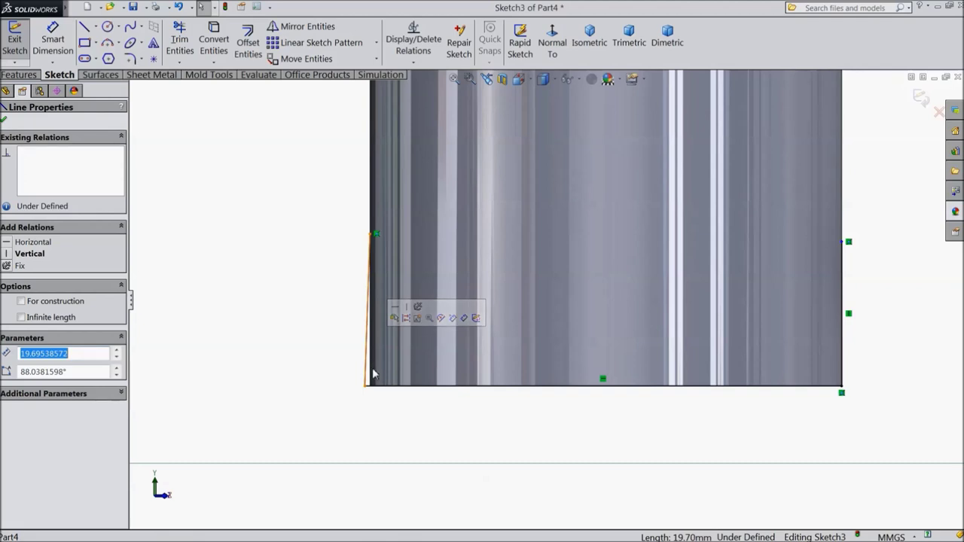
left_click(365, 387)
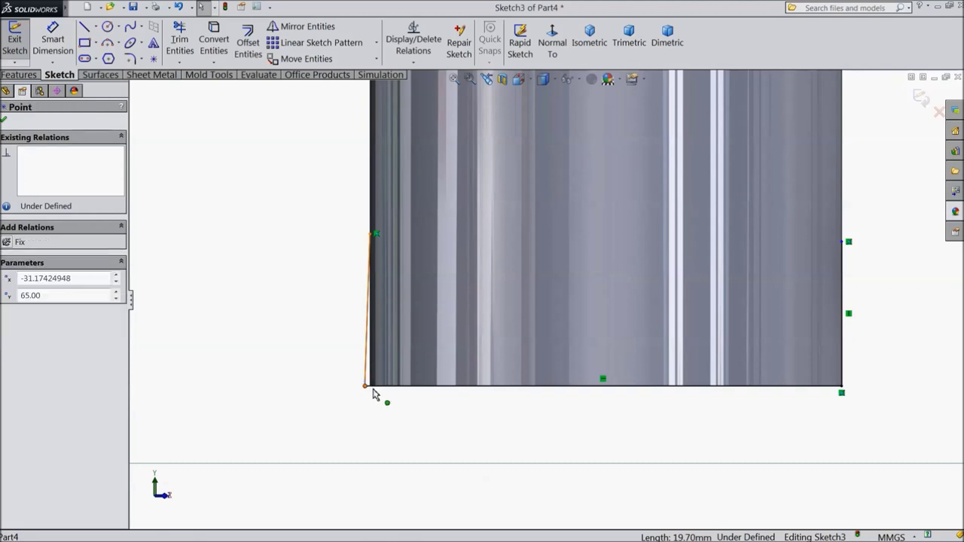
left_click_drag(372, 387, 371, 387)
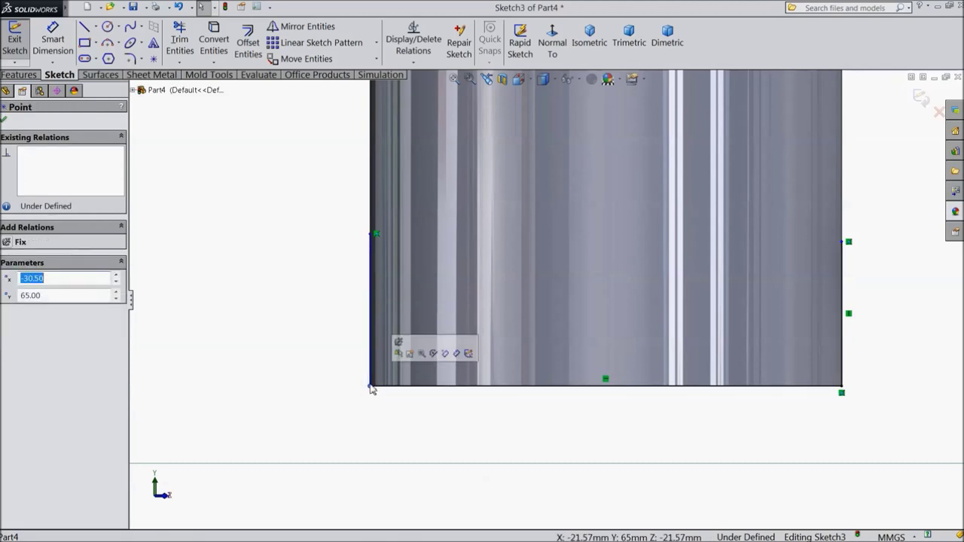
left_click(119, 45)
left_click(140, 88)
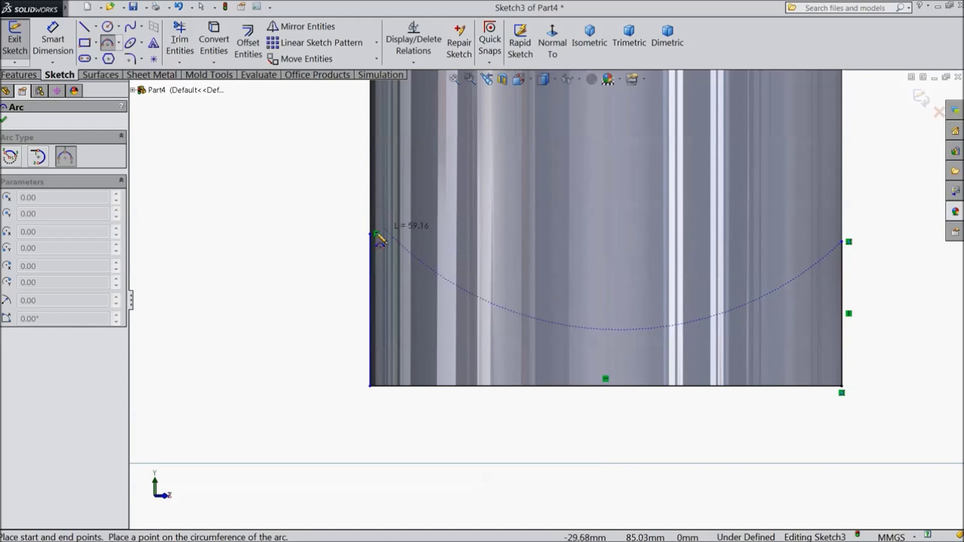
left_click(602, 187)
Dimension both vertical lines to 20 mm
left_click(53, 41)
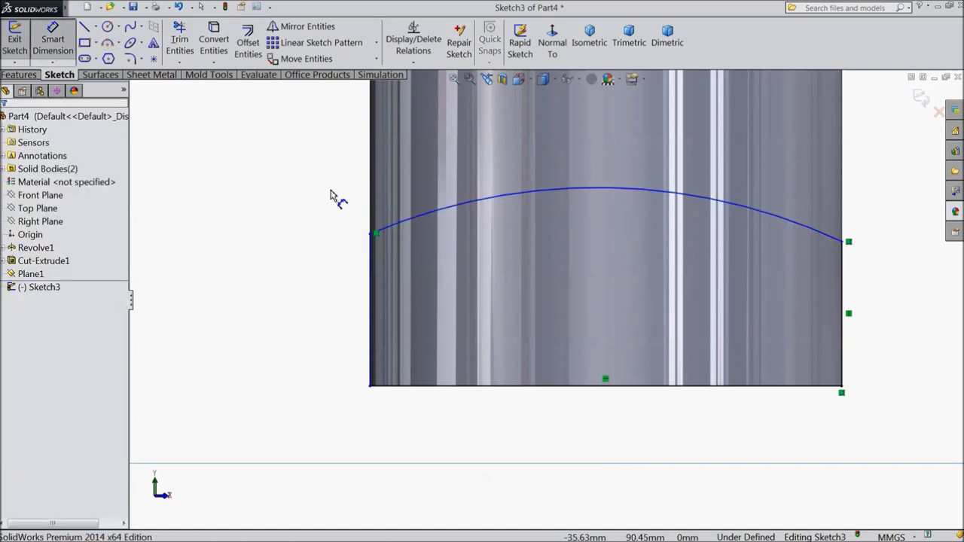
left_click(845, 322)
left_click(889, 317)
type("20")
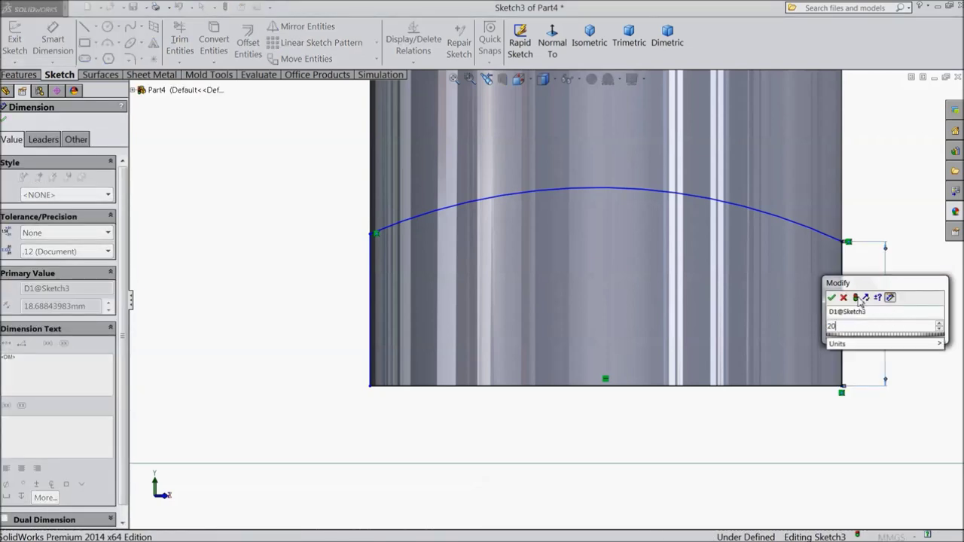
left_click(832, 297)
left_click(371, 312)
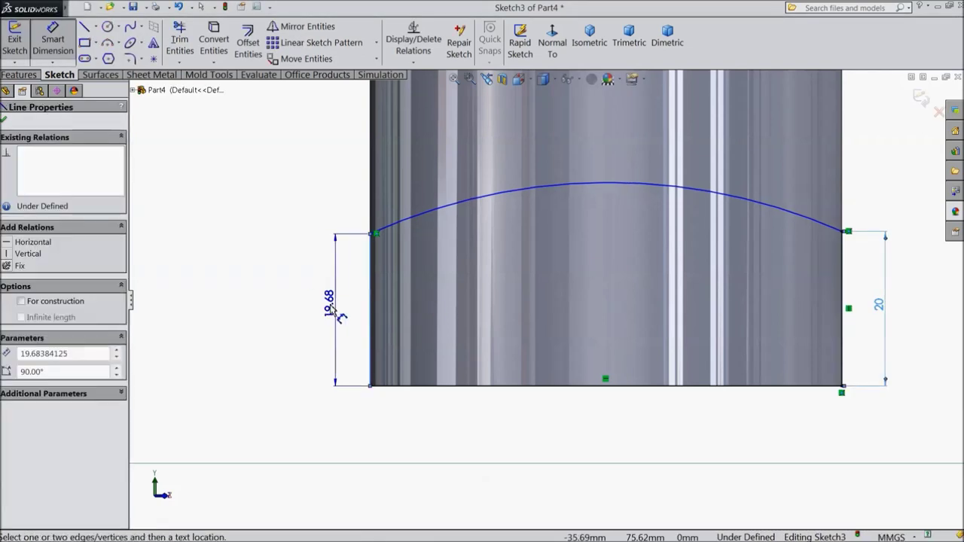
left_click(320, 309)
type("20")
key("Return")
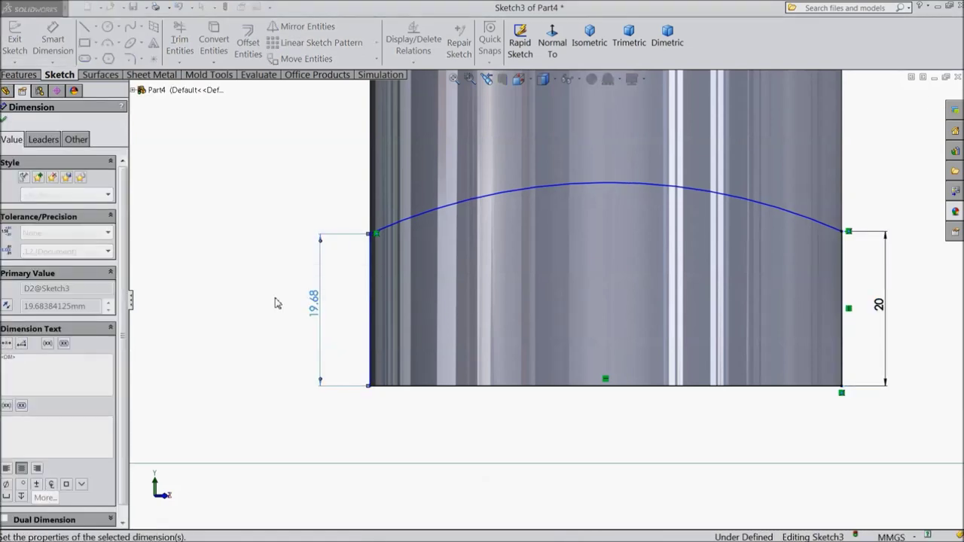
Dimension the arc radius to 40 mm
left_click(605, 185)
left_click(608, 256)
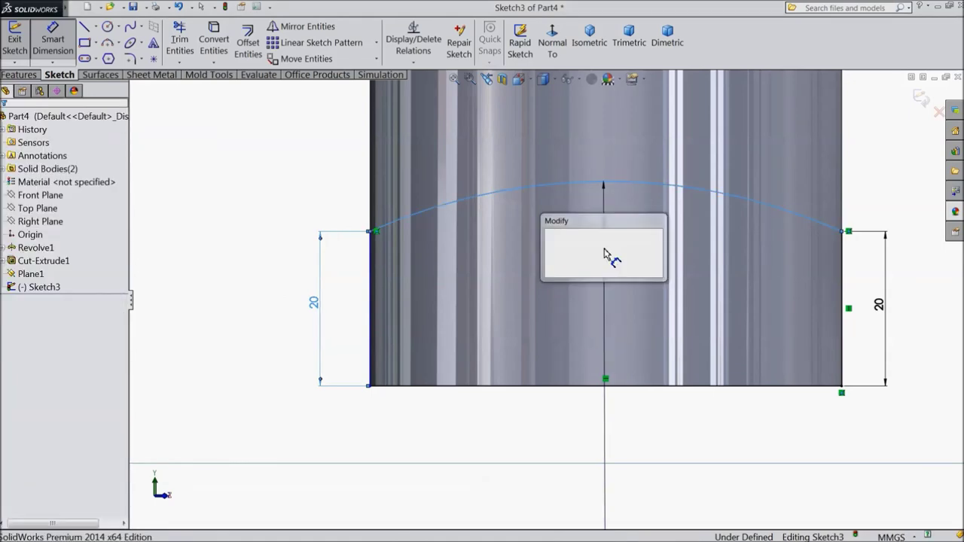
type("40")
left_click(551, 238)
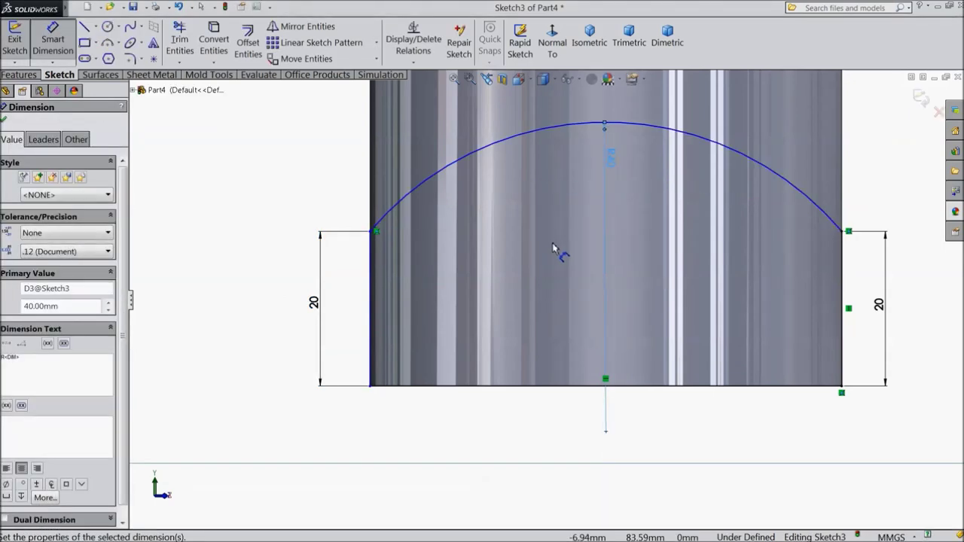
scroll(554, 245, "up", 5)
scroll(557, 246, "up", 2)
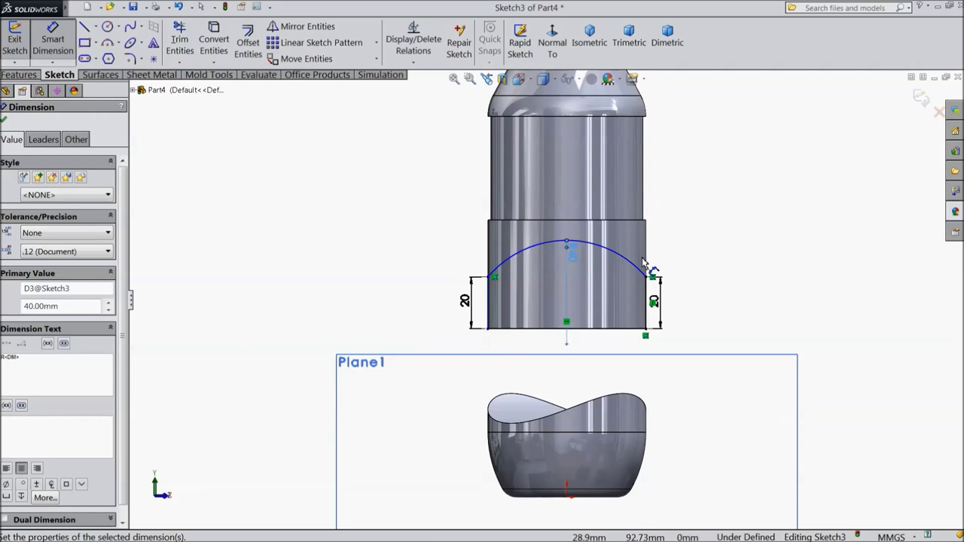
scroll(642, 262, "down", 2)
scroll(565, 264, "down", 1)
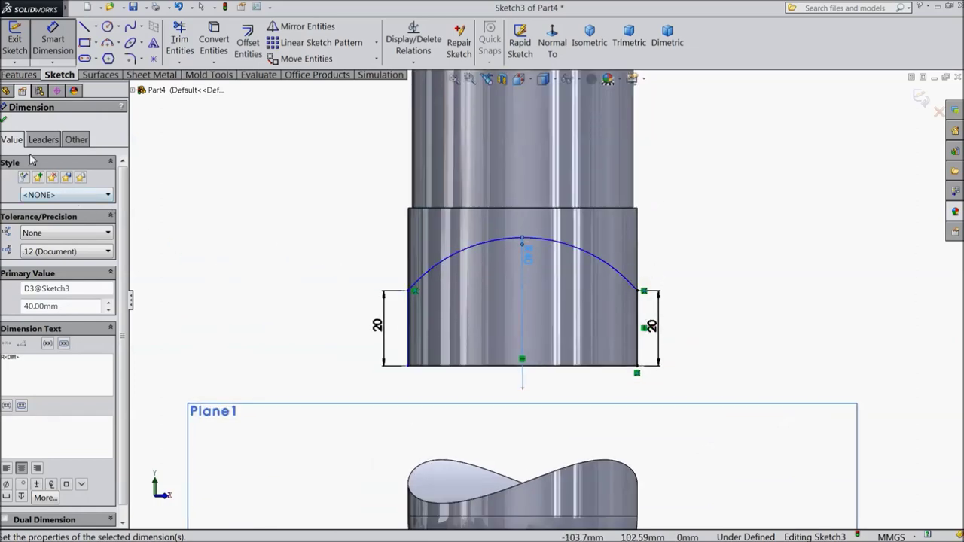
left_click(3, 121)
left_click(19, 74)
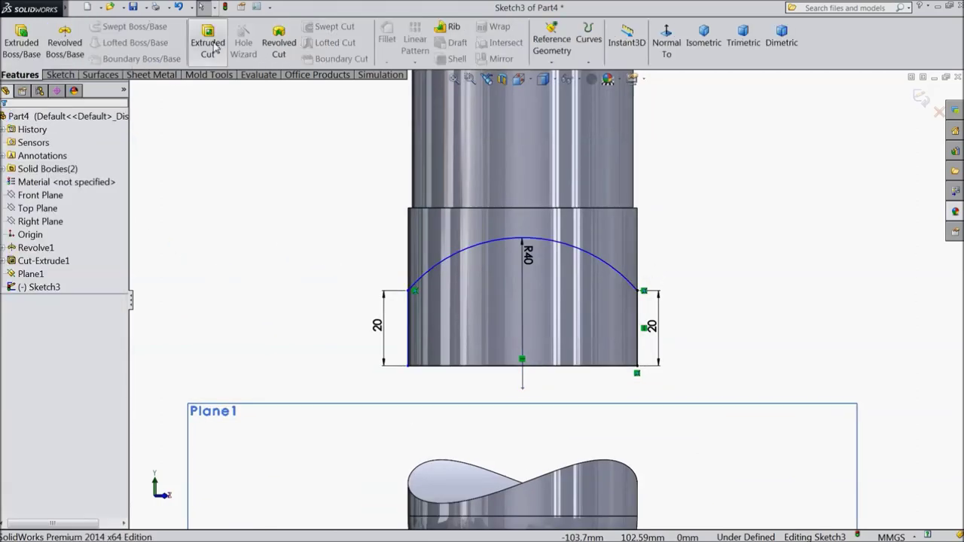
Cut Sketch3's arc profile Mid Plane through the lower band, arching the upper body's base
left_click(208, 43)
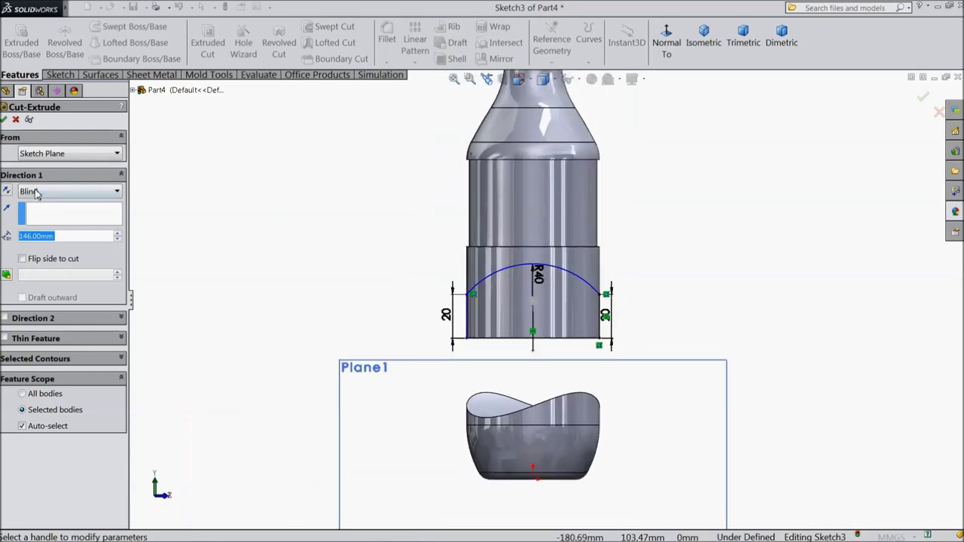
left_click(35, 192)
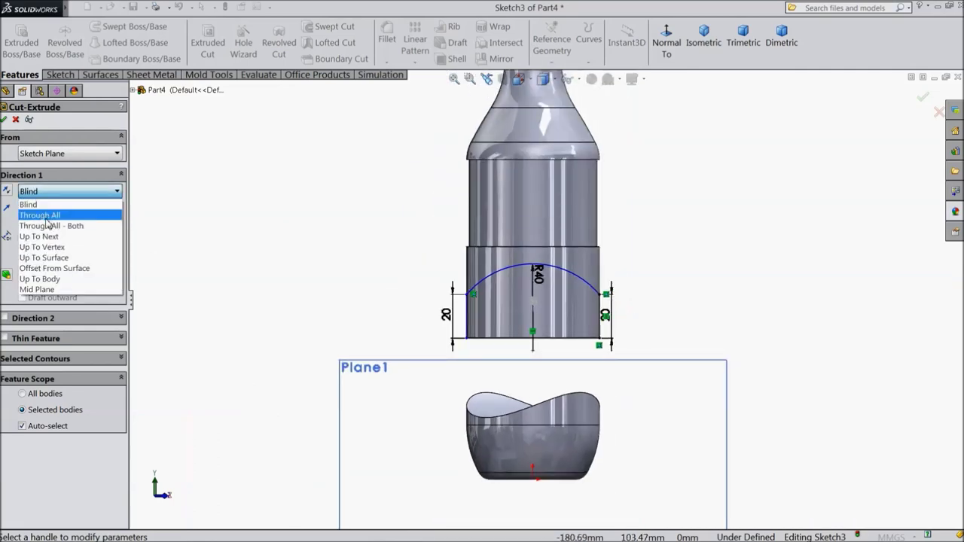
left_click(53, 294)
middle_click_drag(382, 219, 316, 251)
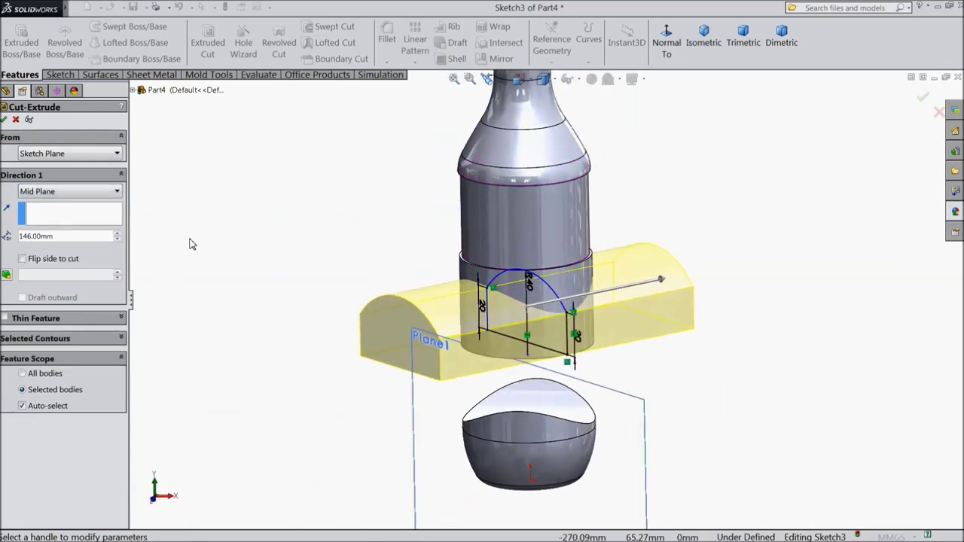
left_click(4, 120)
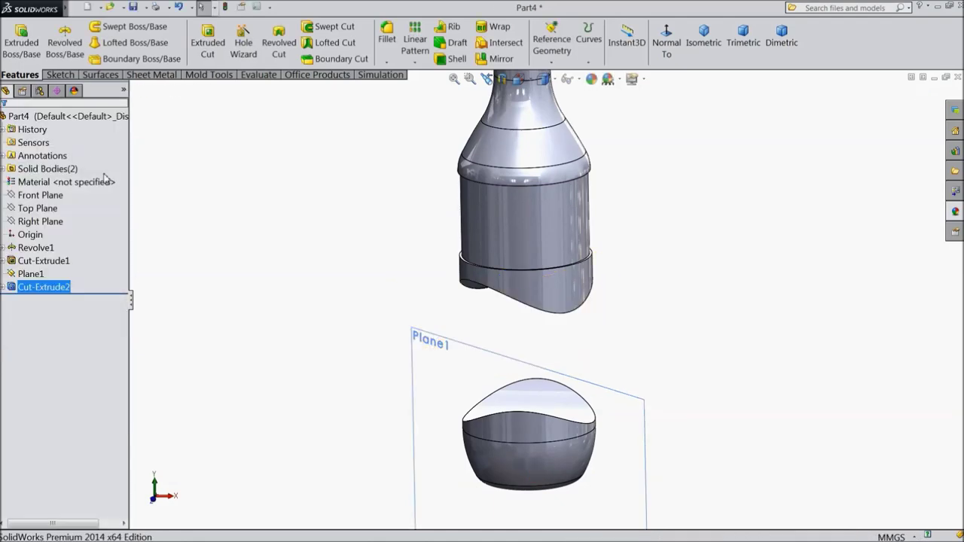
mouse_move(323, 346)
middle_mouse_down()
mouse_move(337, 366)
mouse_move(447, 237)
mouse_move(527, 184)
middle_mouse_up()
scroll(527, 184, "down", 3)
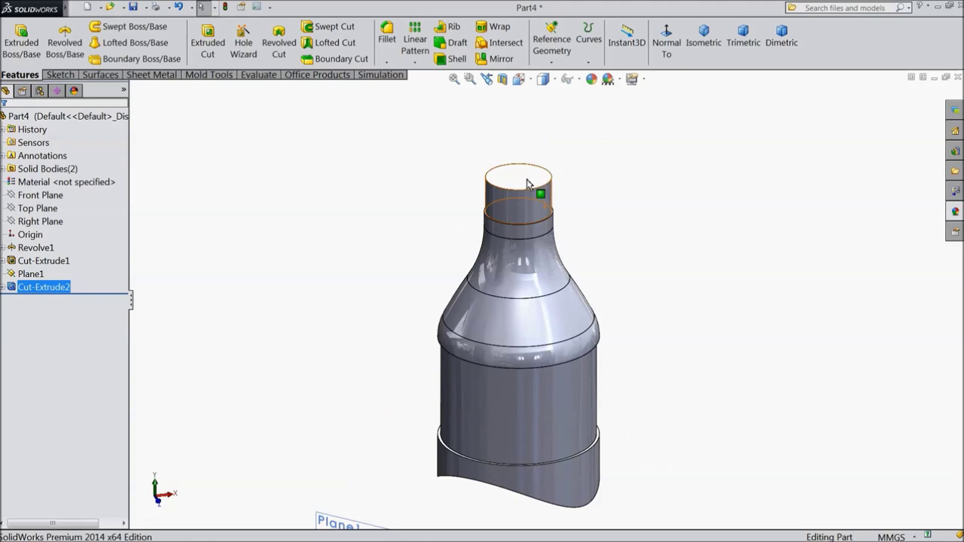
Sketch a circle centred on the origin on the bottle's top face, viewed face-on
left_click(527, 189)
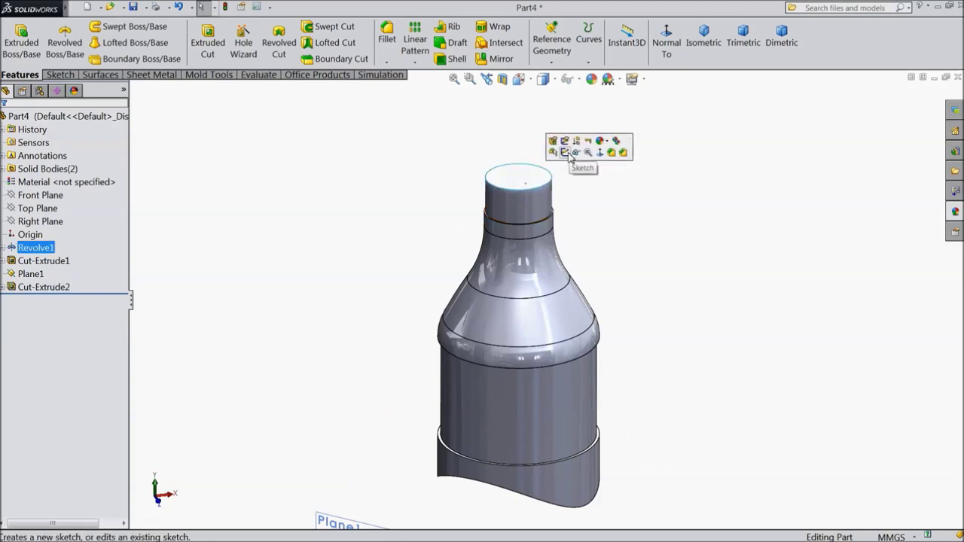
left_click(567, 152)
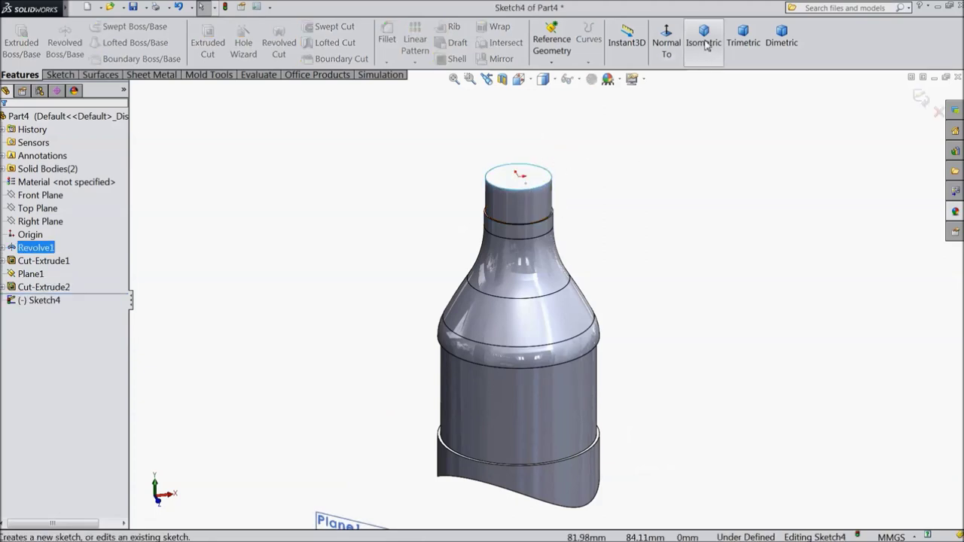
left_click(666, 45)
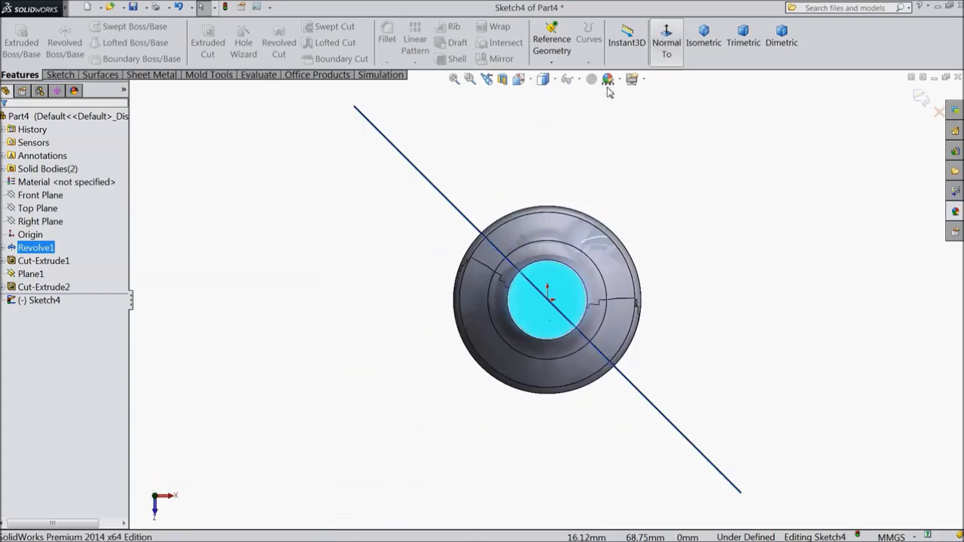
left_click(62, 75)
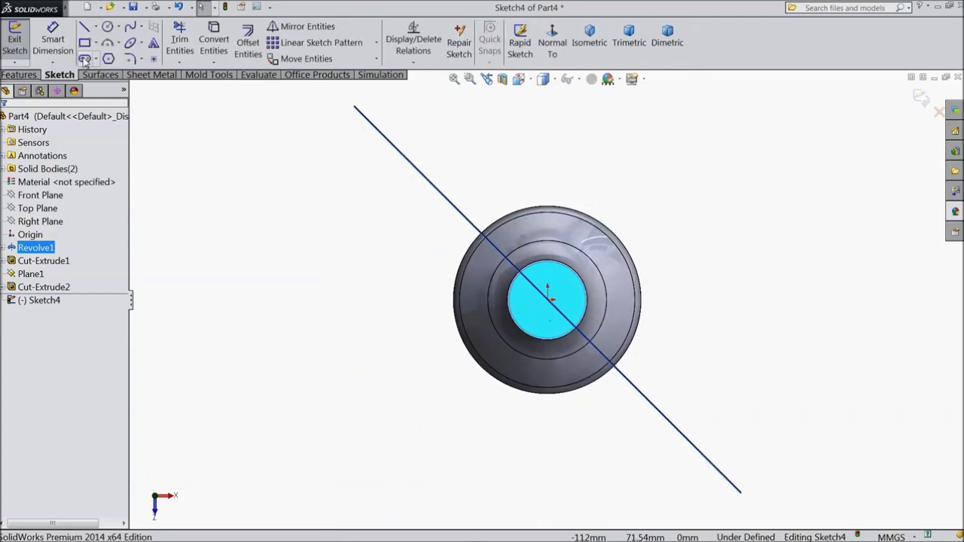
left_click(107, 28)
scroll(501, 286, "down", 1)
scroll(527, 301, "down", 3)
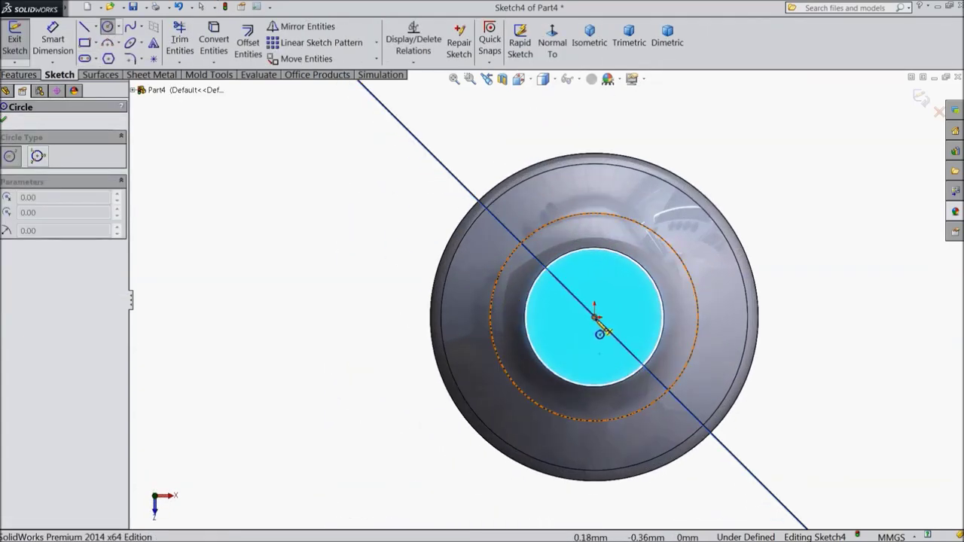
left_click(594, 317)
left_click(389, 246)
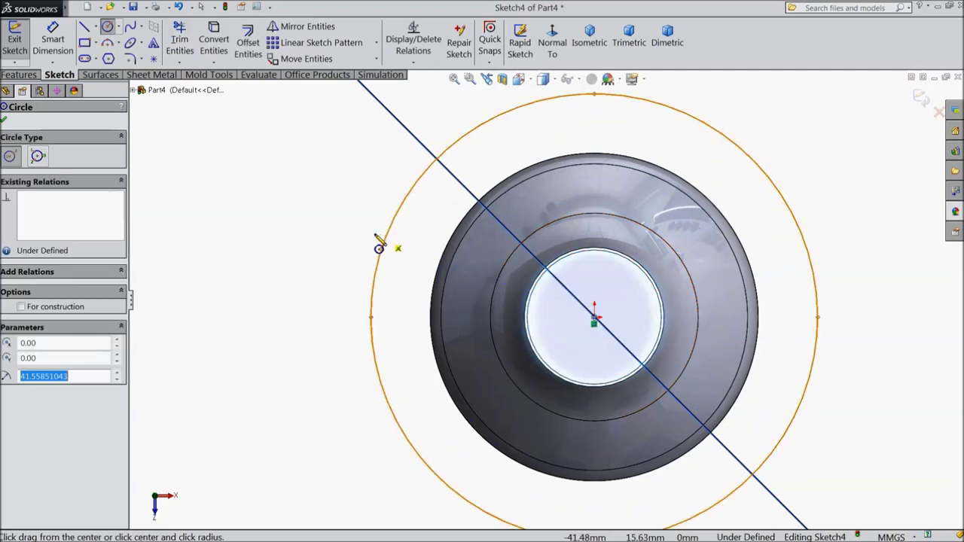
Dimension the circle to 59 mm diameter and exit Sketch4
left_click(52, 40)
left_click(373, 325)
left_click(280, 310)
type("59")
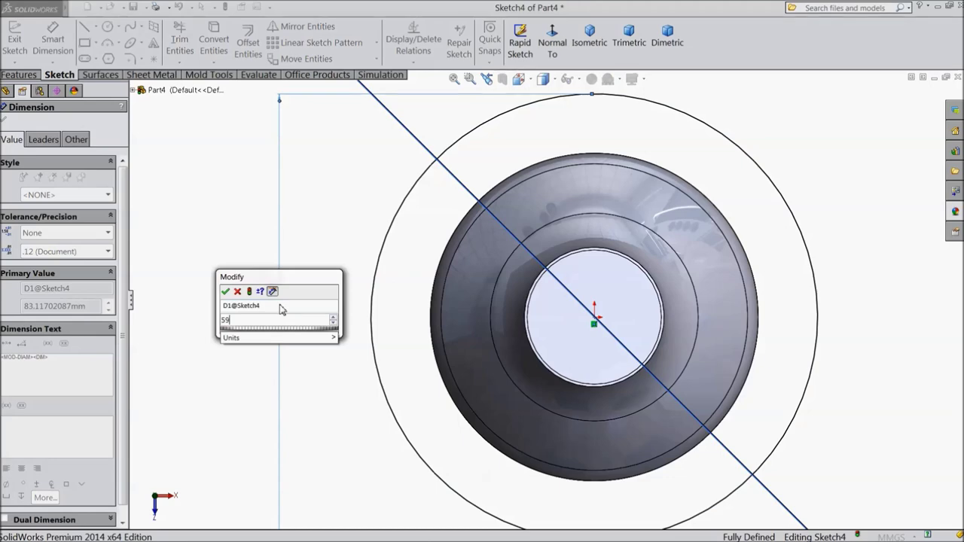
left_click(225, 292)
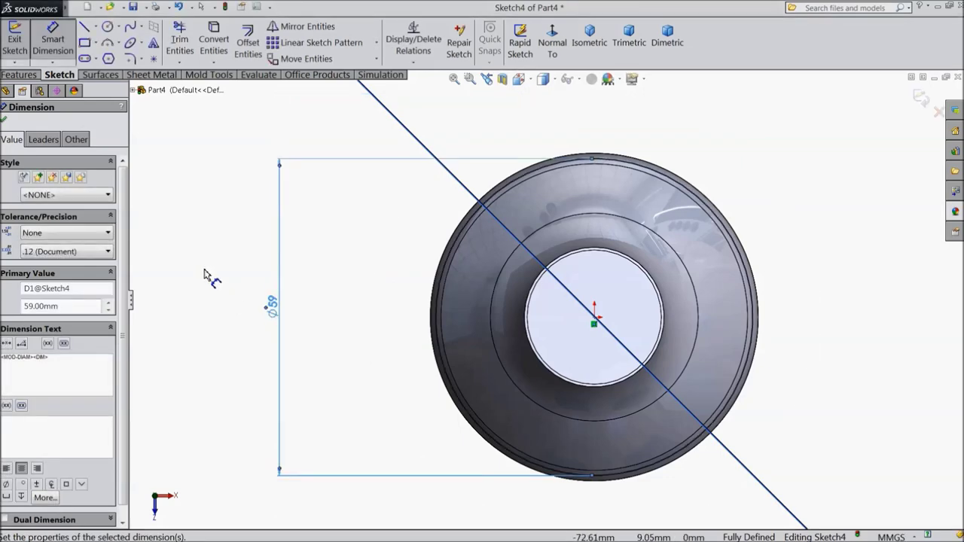
left_click(4, 121)
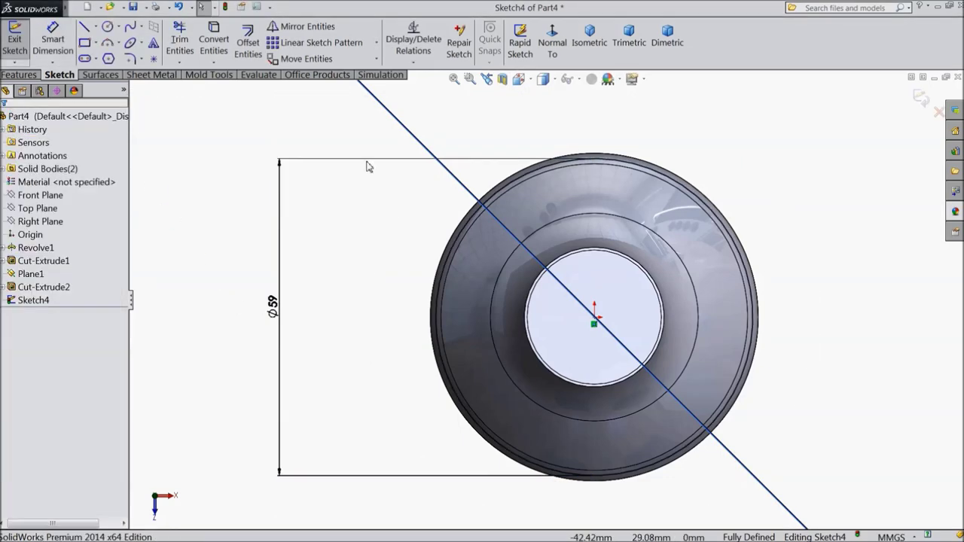
left_click(921, 99)
key("f")
middle_click_drag(730, 372, 704, 205)
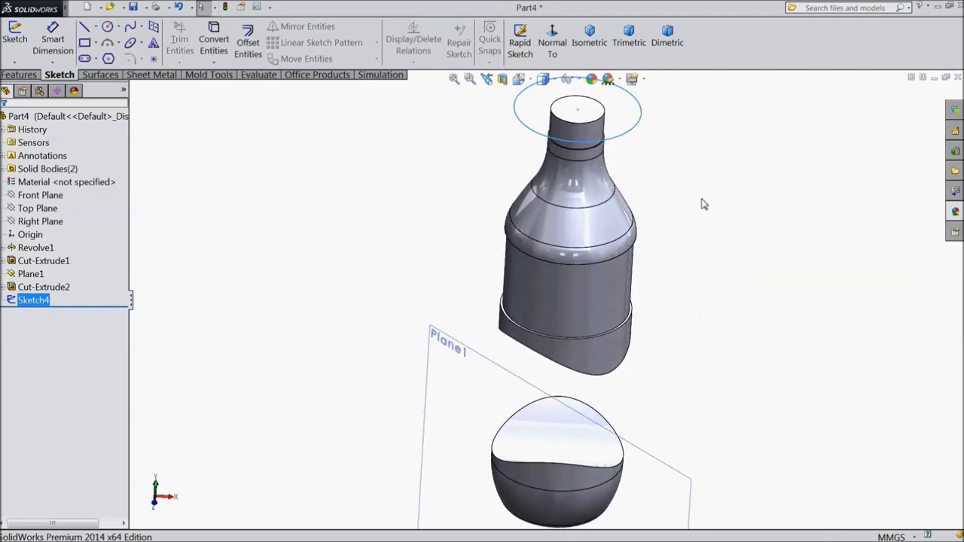
Create a split line projecting Sketch4 onto the upper piece's arched bottom face
scroll(702, 258, "up", 2)
middle_click_drag(701, 259, 694, 299)
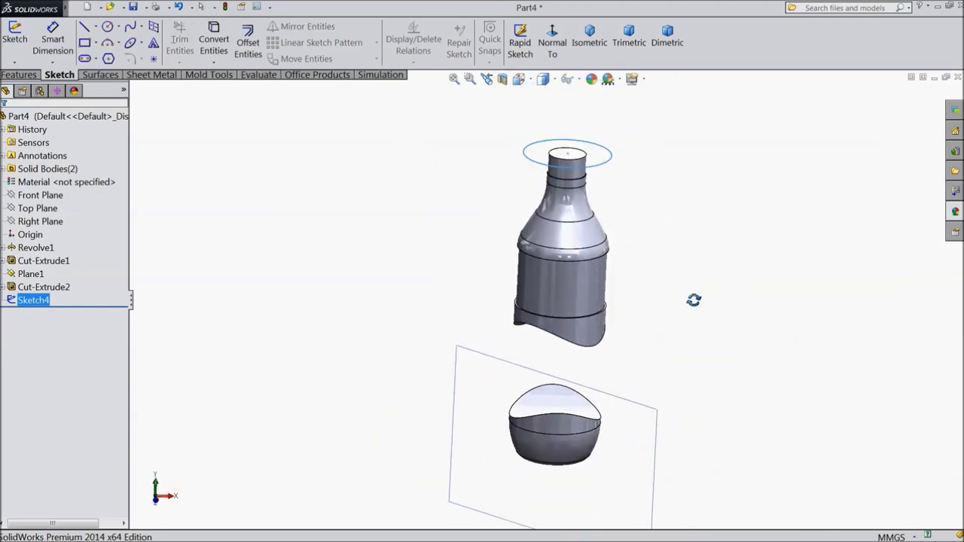
scroll(650, 357, "down", 1)
left_click(33, 76)
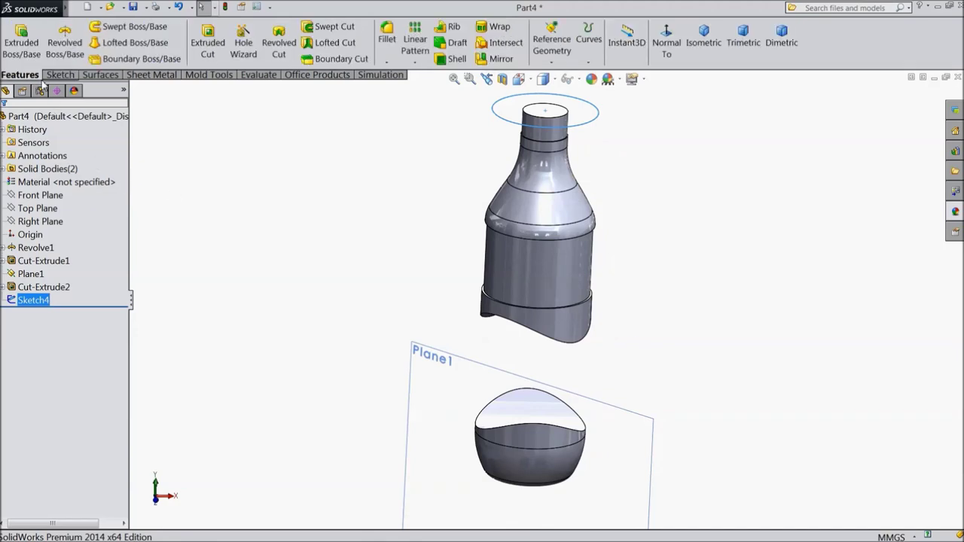
left_click(554, 63)
left_click(589, 63)
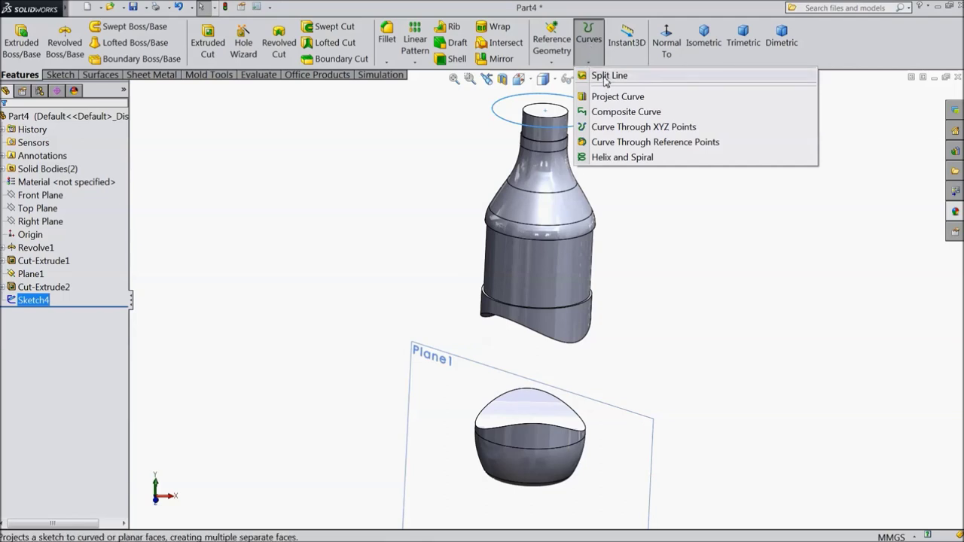
left_click(609, 77)
middle_click_drag(237, 328, 271, 175)
left_click(525, 317)
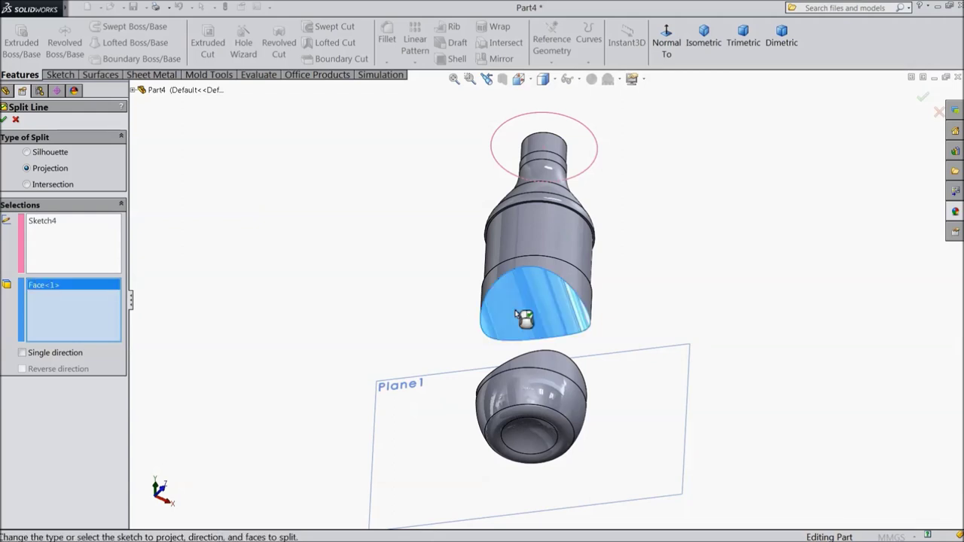
scroll(528, 299, "down", 3)
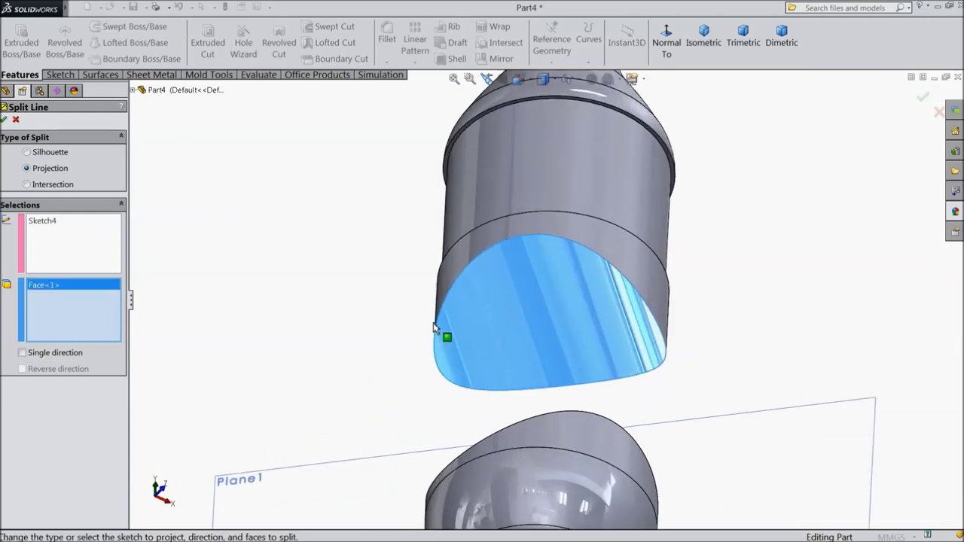
left_click(5, 120)
Expand Split Line1 and select Sketch4 for reuse
scroll(452, 341, "down", 2)
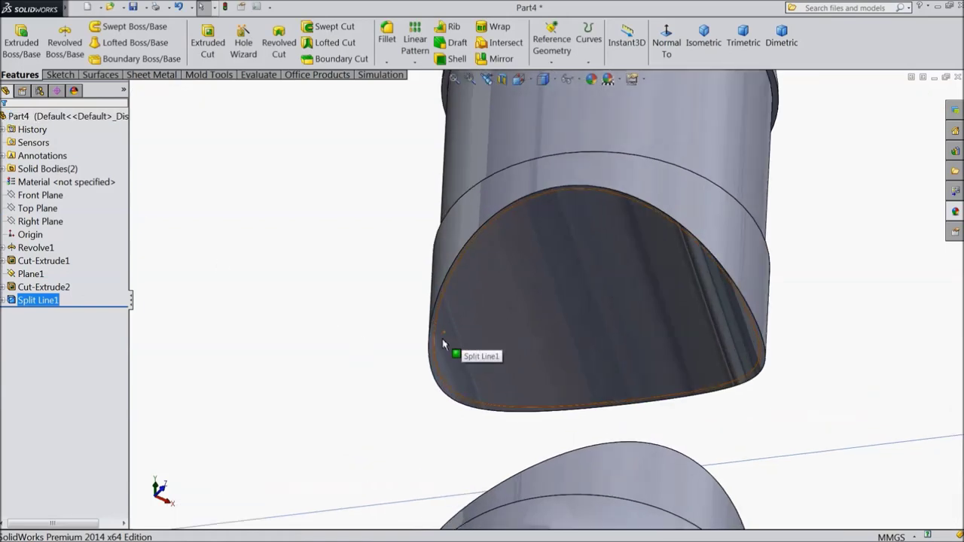
scroll(434, 335, "up", 4)
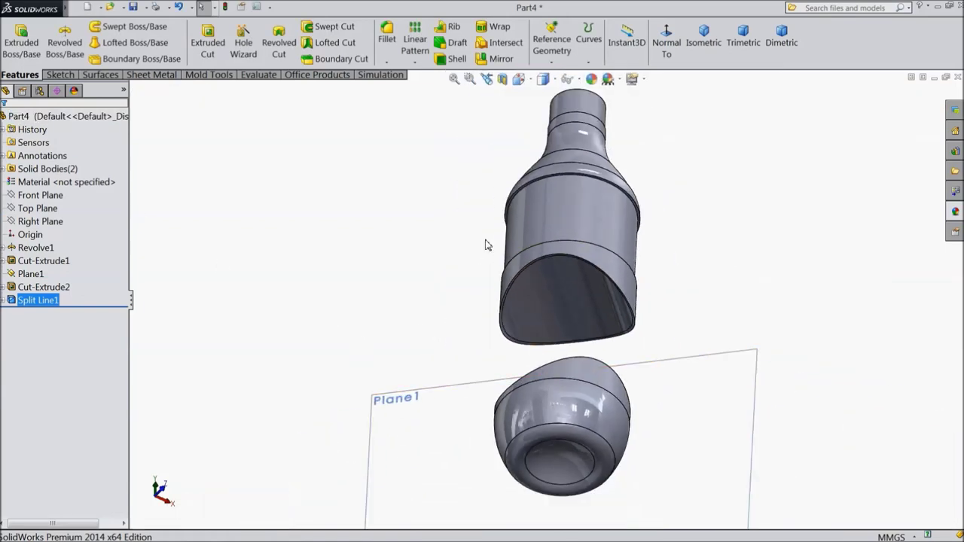
scroll(500, 276, "up", 2)
mouse_move(446, 195)
middle_mouse_down()
mouse_move(432, 291)
mouse_move(402, 344)
middle_mouse_up()
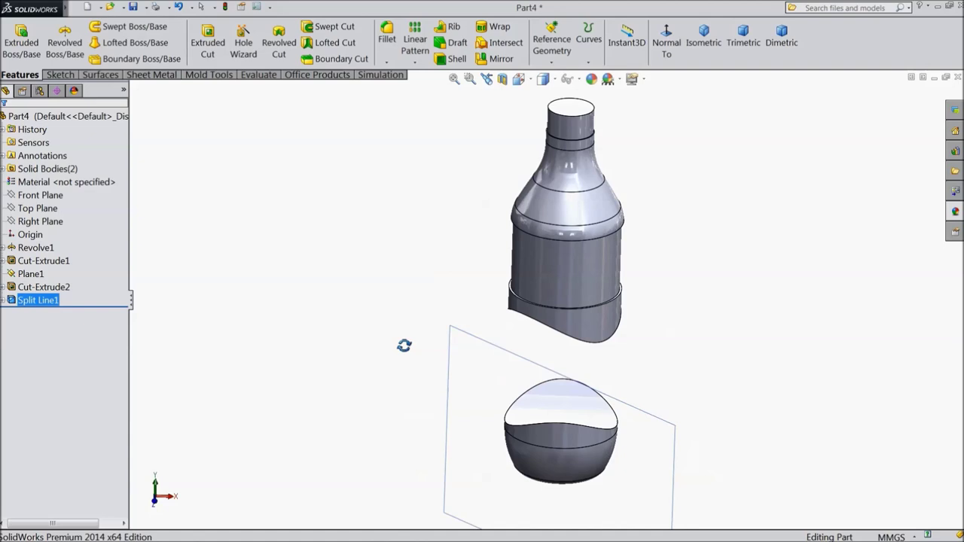
left_click(5, 300)
left_click(39, 315)
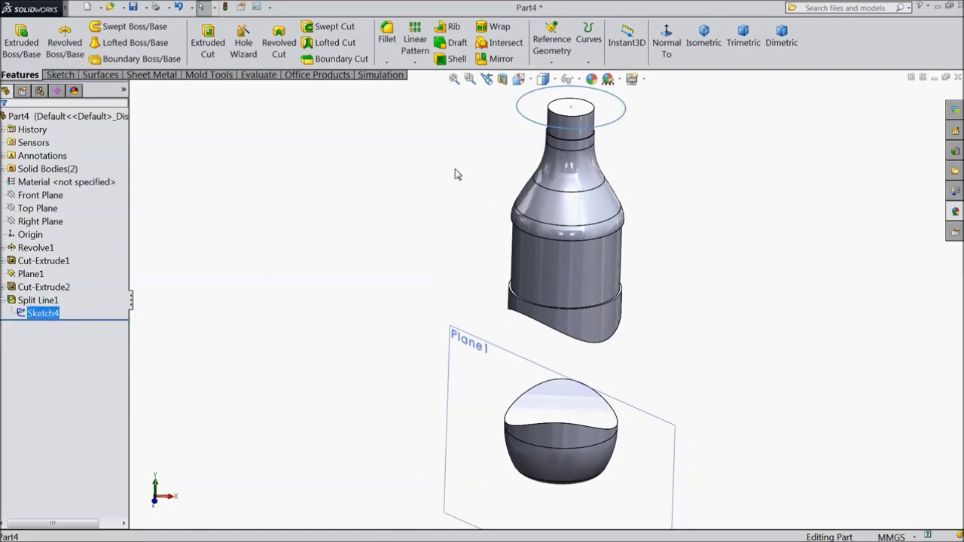
Add Split Line2 projecting Sketch4 onto the lower piece's top face
left_click(598, 67)
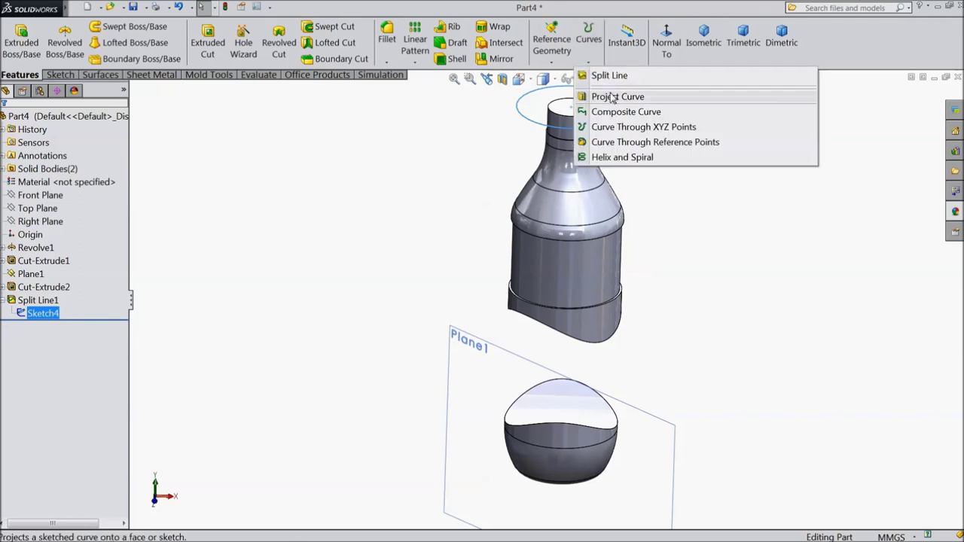
left_click(611, 74)
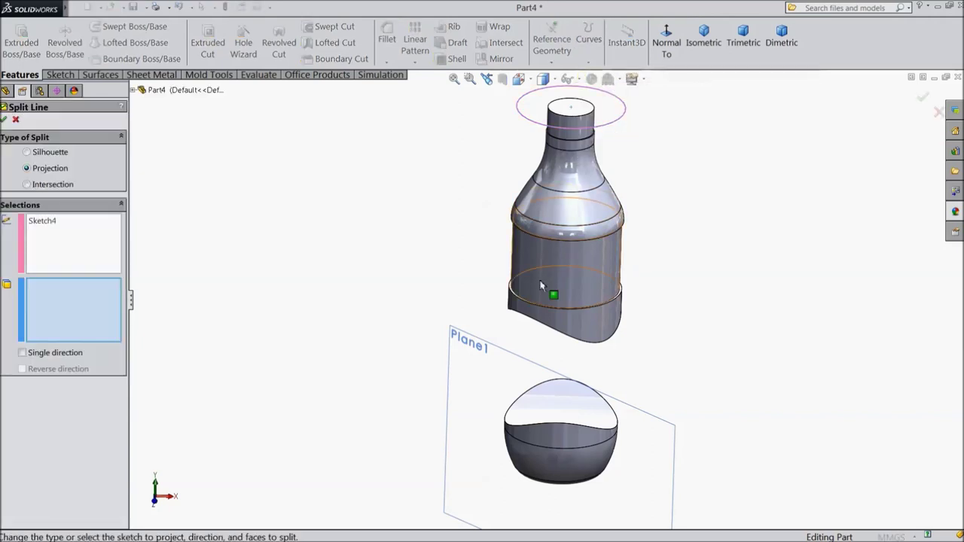
left_click(554, 414)
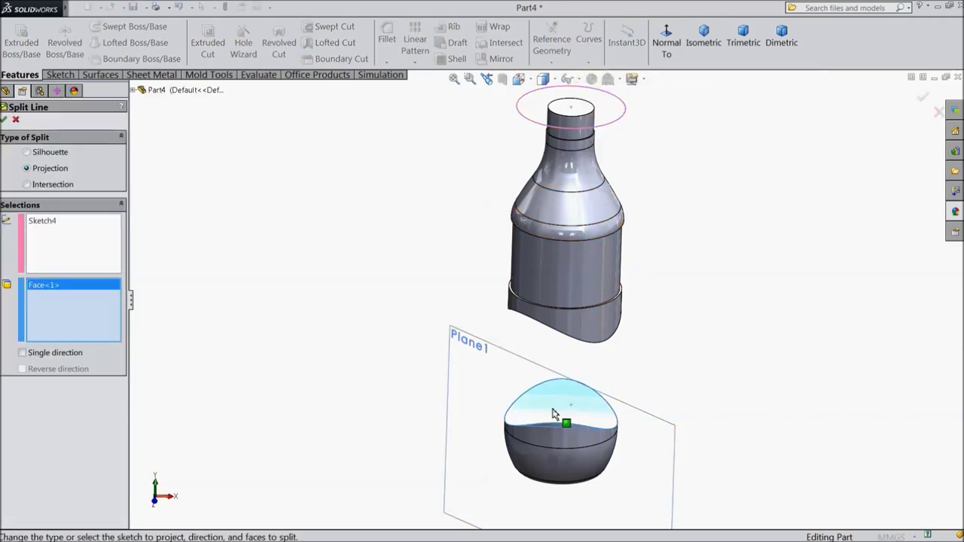
left_click(5, 122)
mouse_move(324, 364)
middle_mouse_down()
mouse_move(354, 187)
mouse_move(341, 283)
mouse_move(392, 375)
mouse_move(333, 361)
mouse_move(351, 345)
middle_mouse_up()
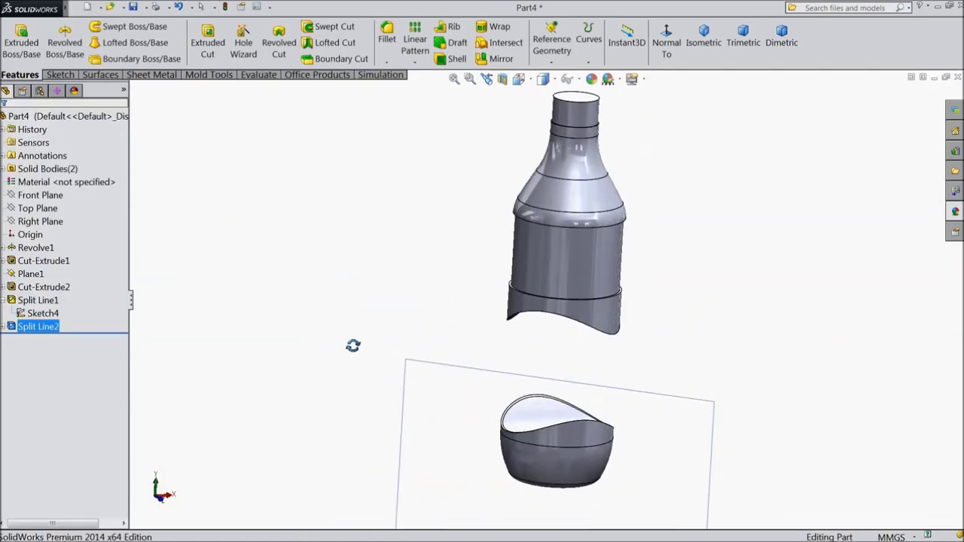
scroll(484, 435, "down", 3)
scroll(445, 392, "up", 2)
scroll(422, 362, "up", 1)
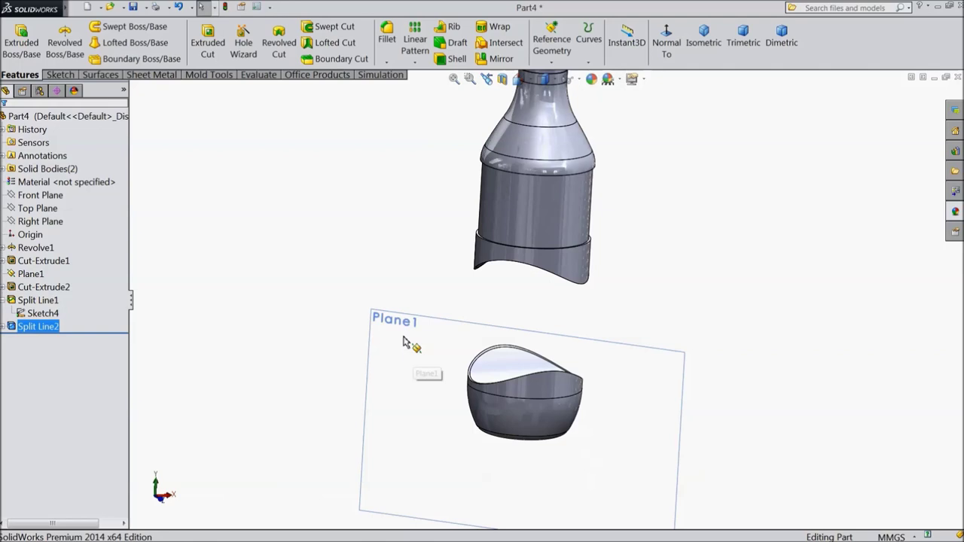
Hide Plane1, switch to an isometric view, and select the Front Plane
left_click(401, 331)
left_click(450, 297)
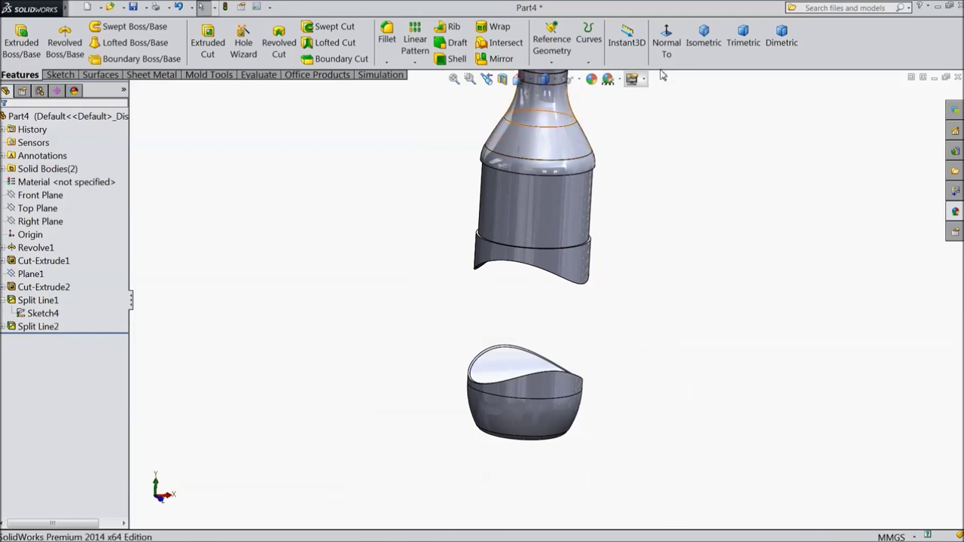
left_click(703, 38)
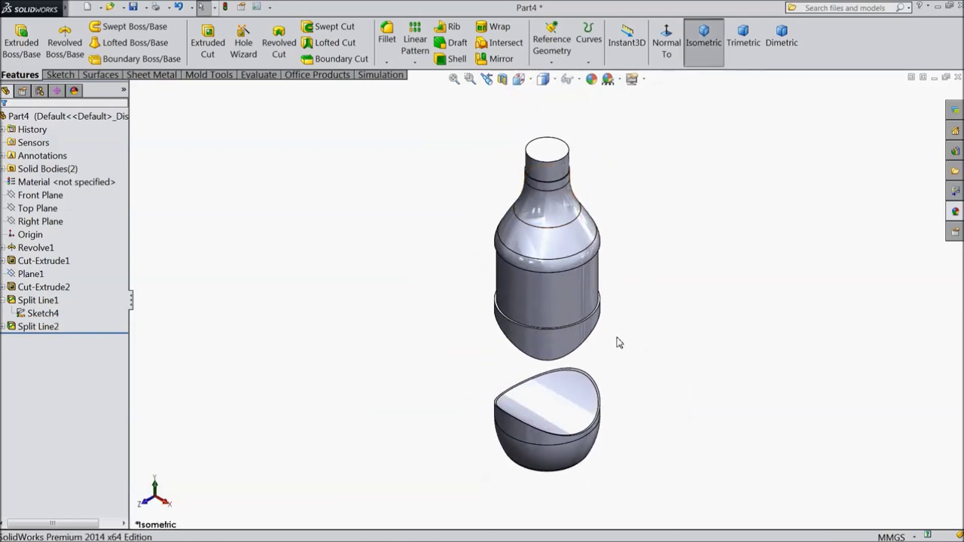
scroll(618, 343, "down", 2)
scroll(577, 273, "up", 4)
scroll(577, 274, "down", 4)
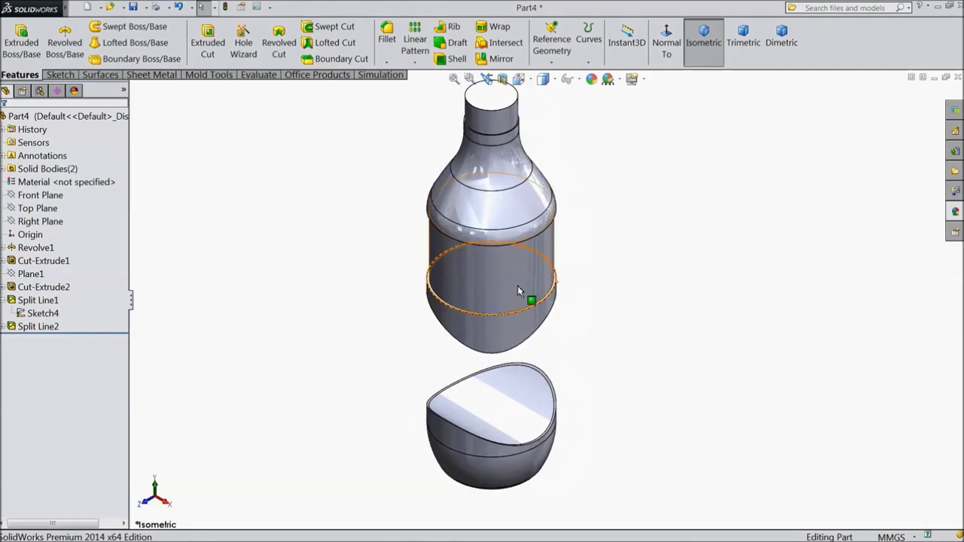
left_click(39, 196)
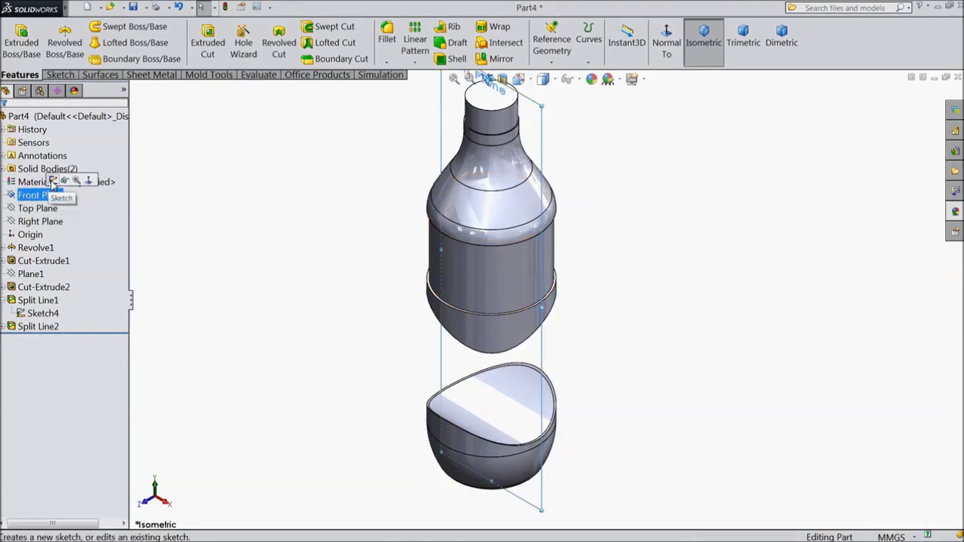
Draw a three-point arc on the Front Plane from the upper body's edge to the lower body's edge
left_click(53, 181)
left_click(663, 52)
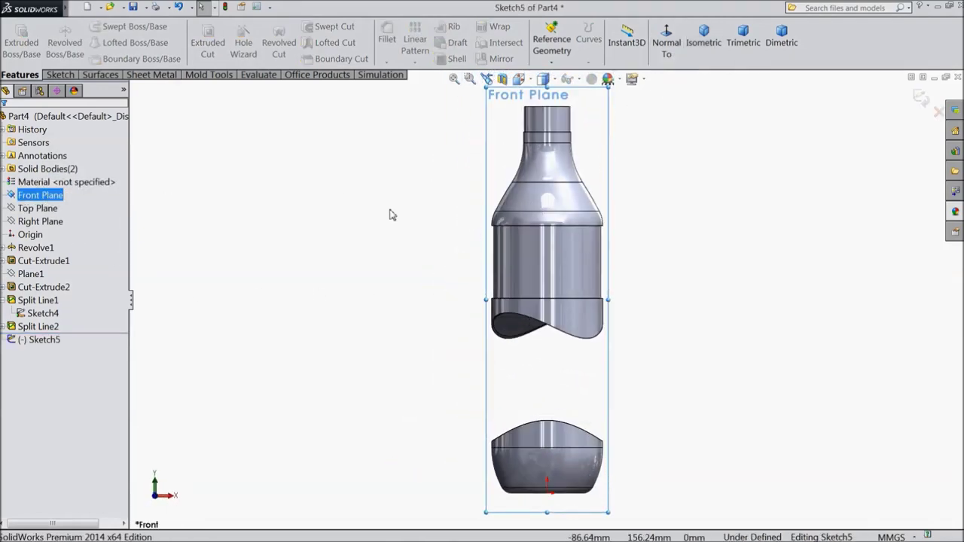
left_click(60, 74)
left_click(108, 42)
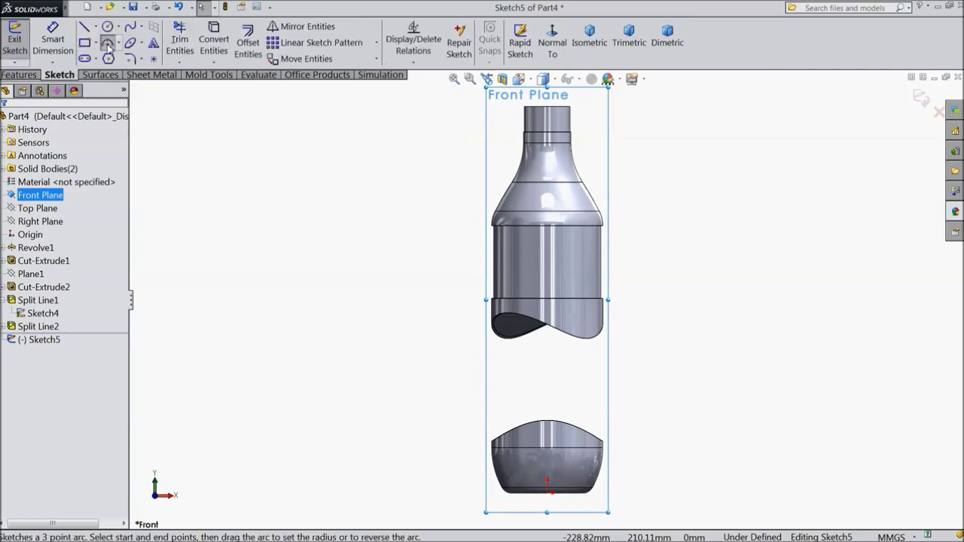
scroll(549, 415, "down", 3)
scroll(551, 408, "down", 1)
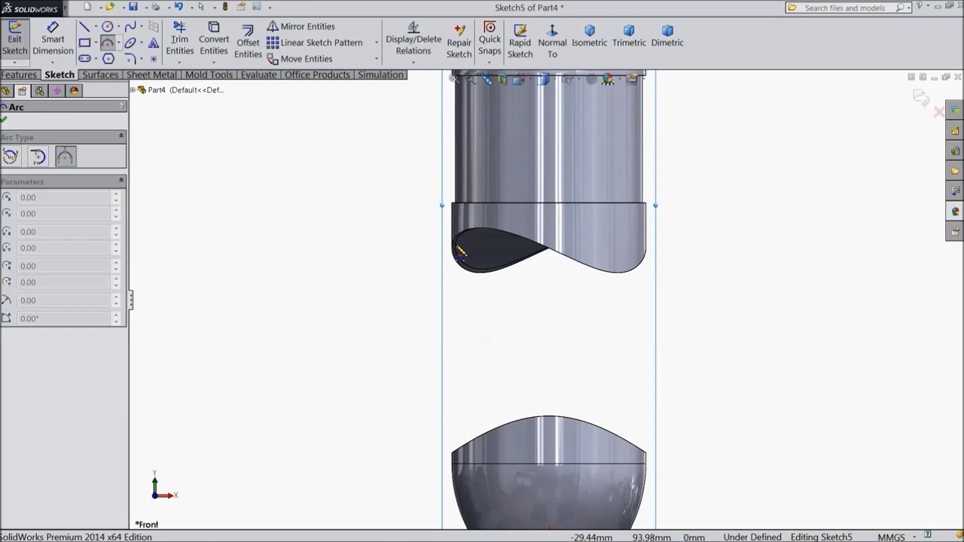
left_click(480, 274)
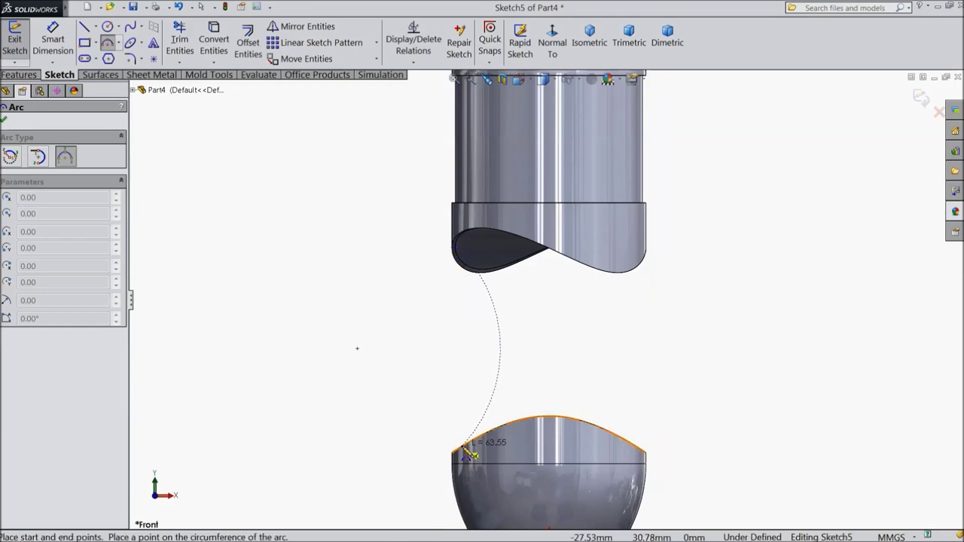
left_click(464, 450)
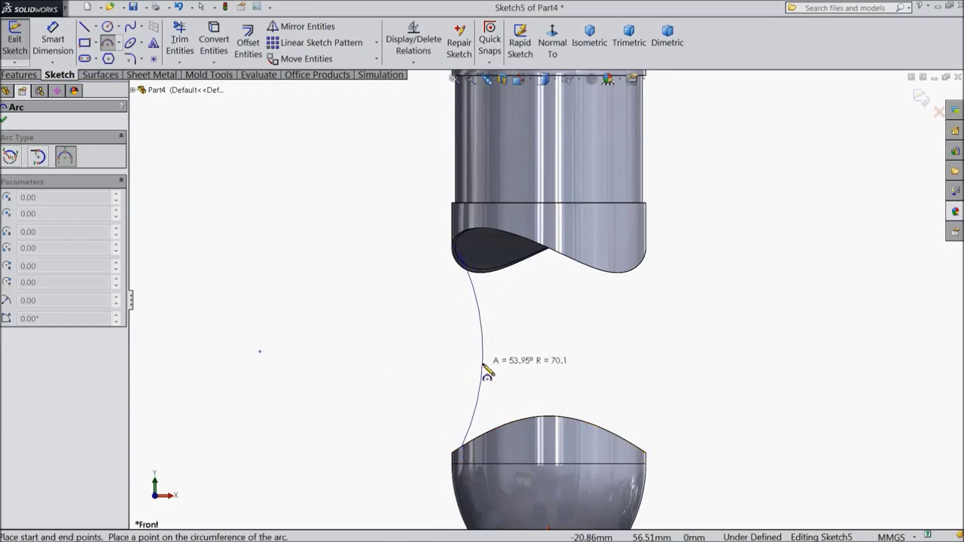
left_click(483, 365)
key("Escape")
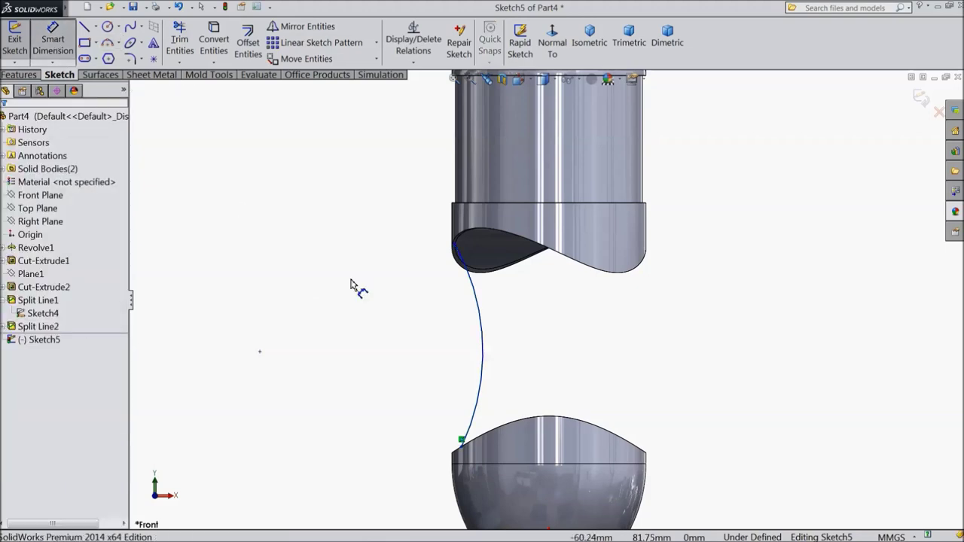
Dimension the arc's radius to 76 mm
left_click(484, 367)
left_click(423, 367)
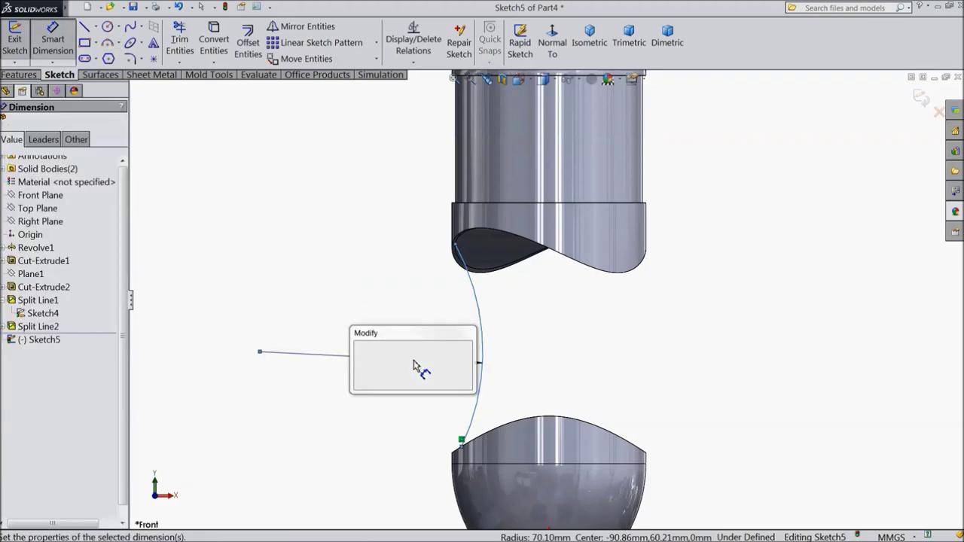
type("46")
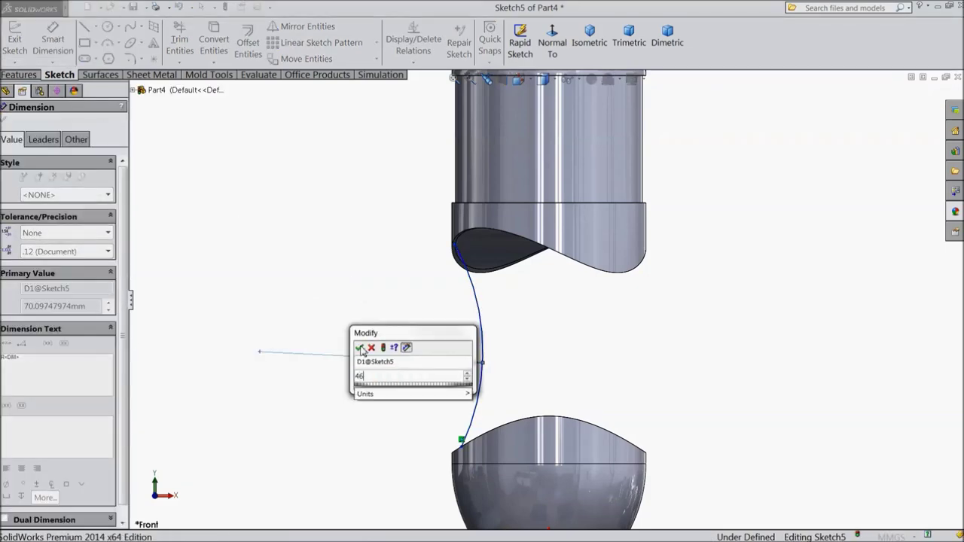
key("BackSpace")
key("BackSpace")
type("7")
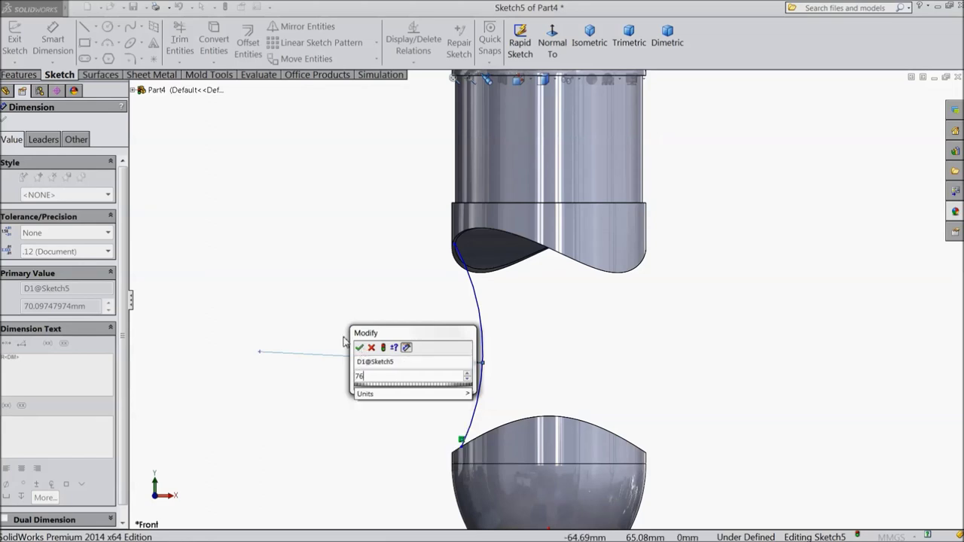
key("Return")
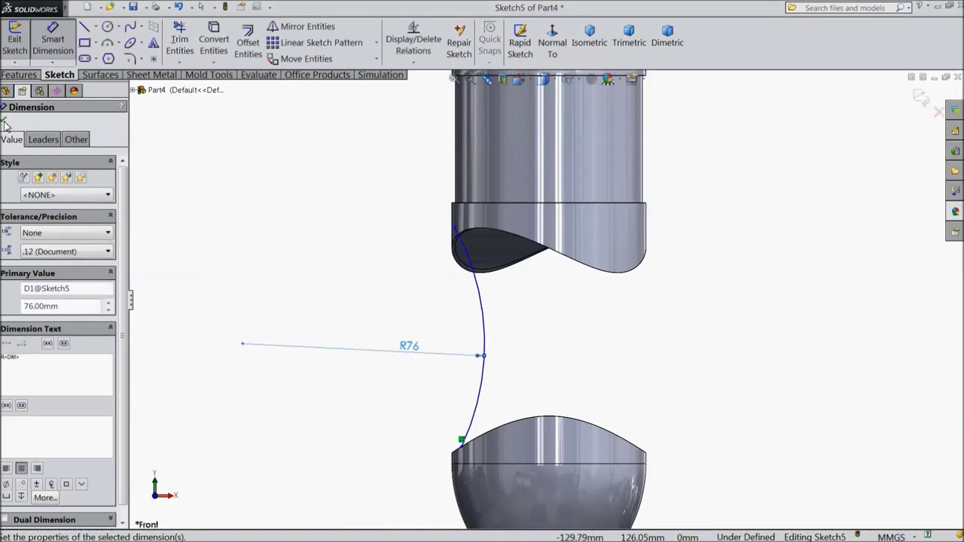
left_click(4, 119)
scroll(458, 223, "down", 2)
Pierce the arc's upper endpoint onto the upper split-line edge
scroll(458, 222, "down", 1)
scroll(458, 218, "down", 1)
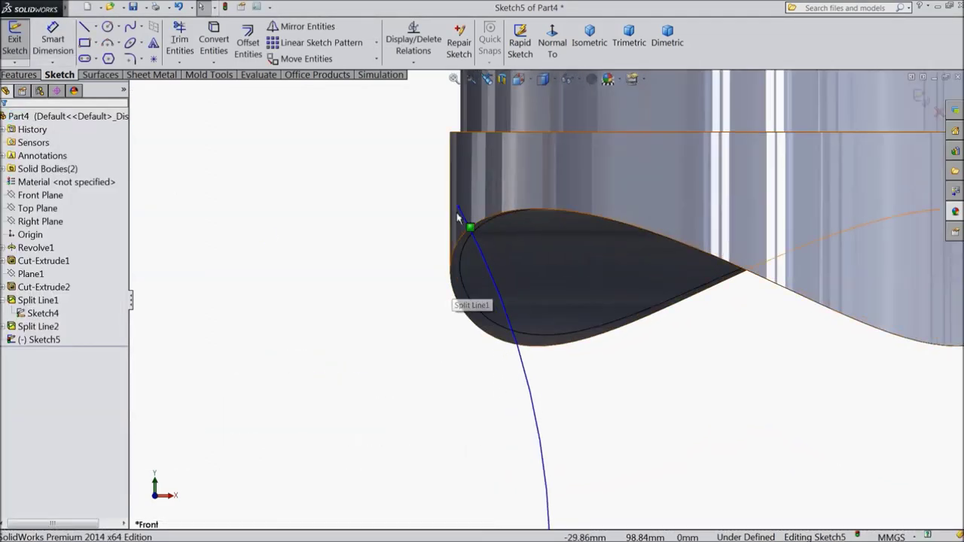
left_click(458, 209)
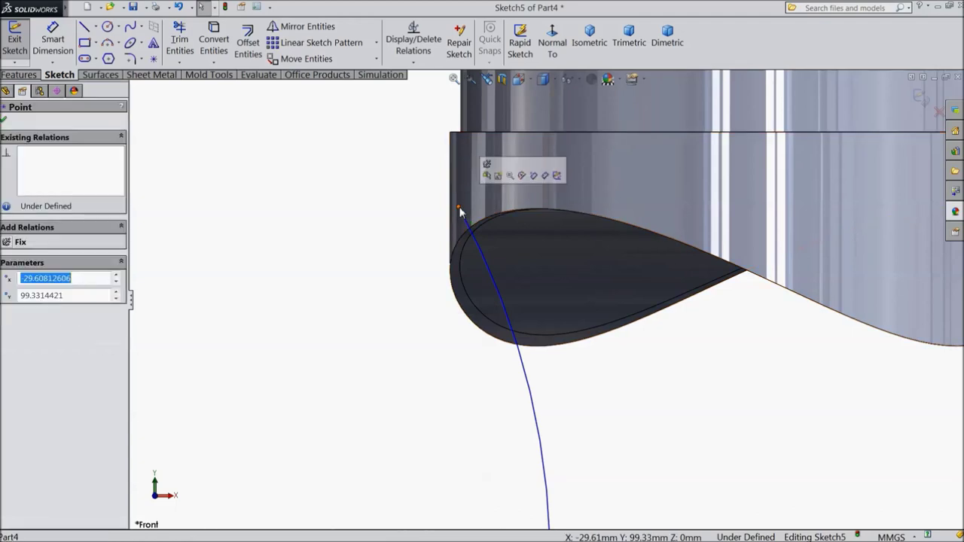
left_click(466, 259, "ctrl")
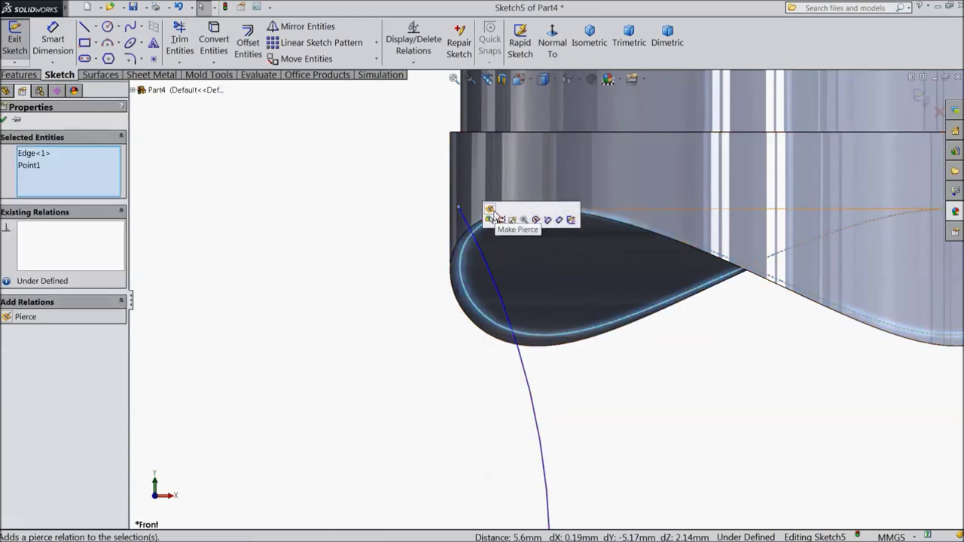
left_click(489, 211)
scroll(375, 293, "up", 3)
scroll(471, 366, "up", 2)
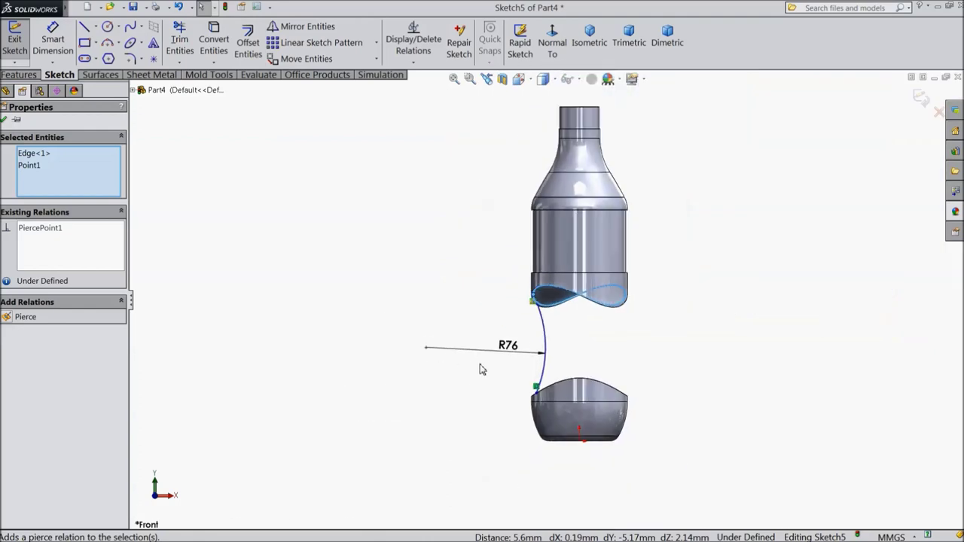
middle_click_drag(485, 364, 531, 388)
scroll(534, 386, "down", 3)
scroll(544, 366, "down", 3)
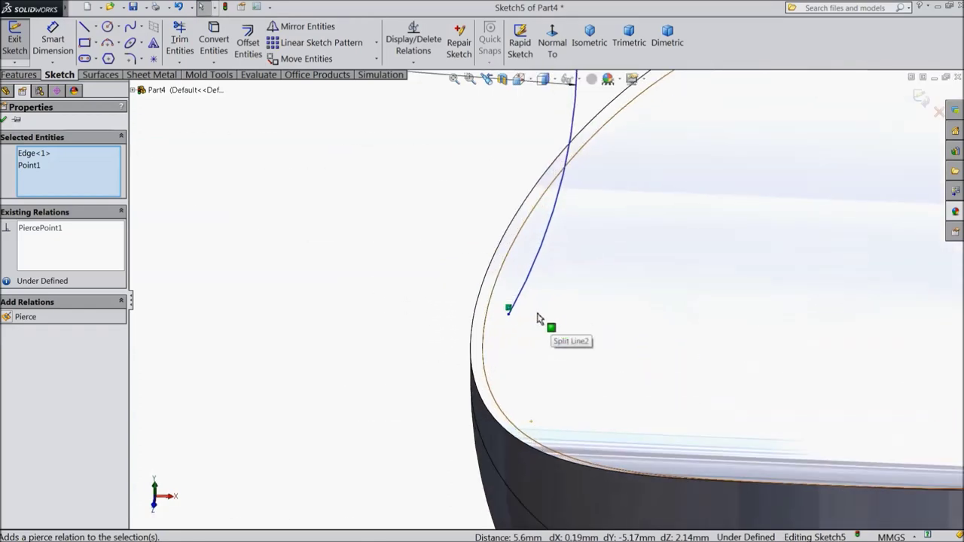
Pierce the lower endpoint onto the outer split-line edge, replacing the conflicting relation, and exit Sketch5
left_click(508, 311)
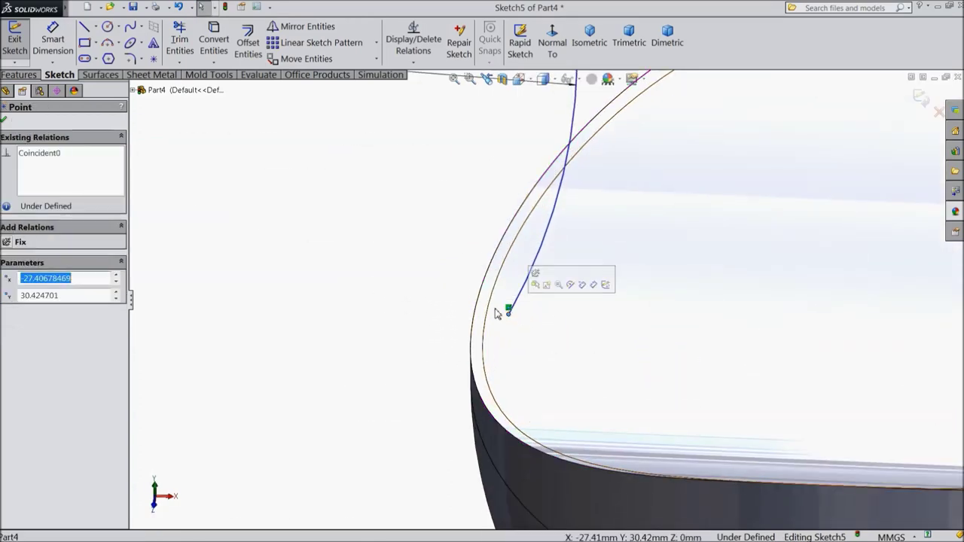
left_click(491, 308, "ctrl")
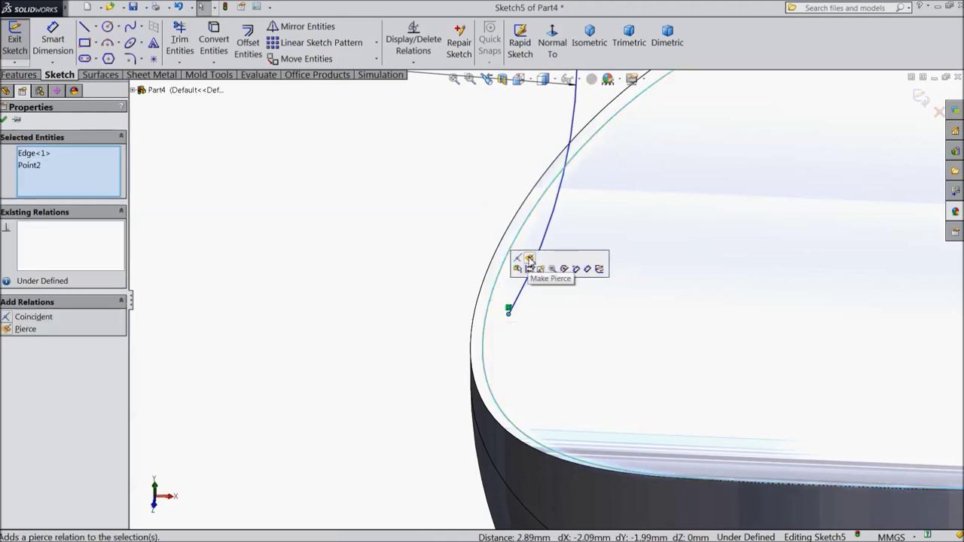
left_click(530, 260)
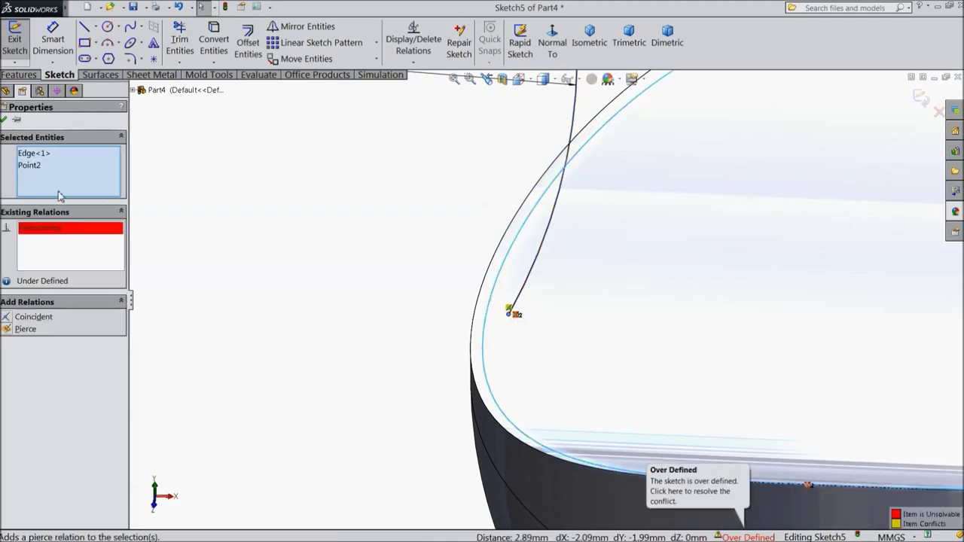
left_click(4, 121)
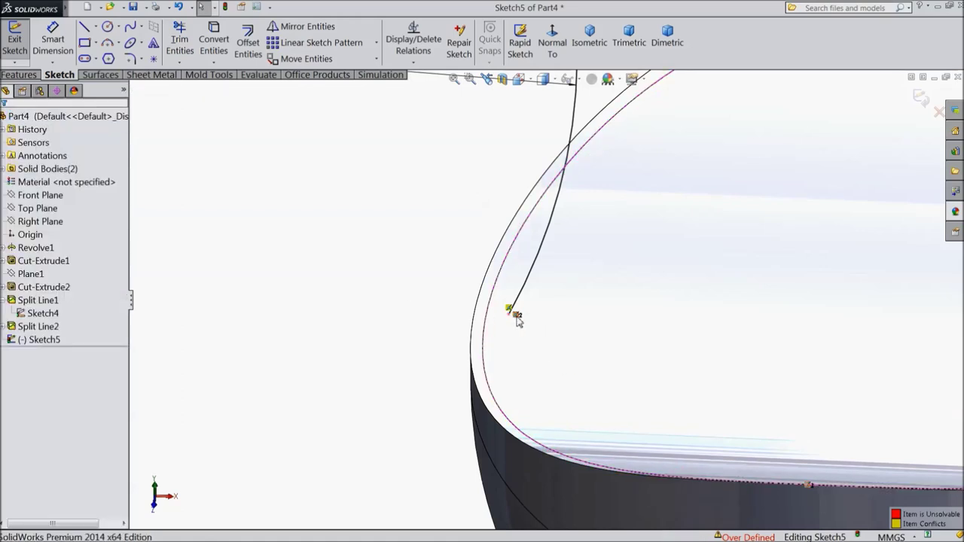
key("ctrl+z")
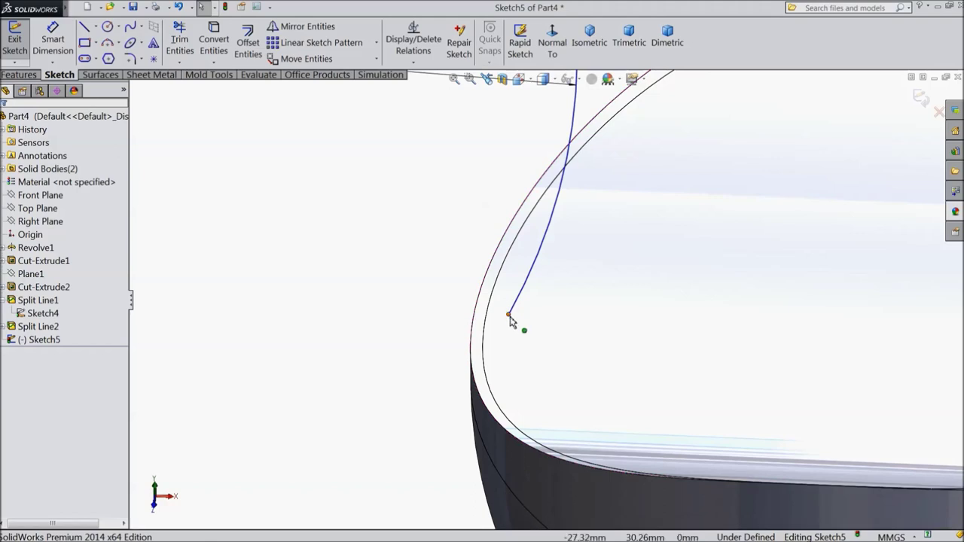
left_click(510, 317)
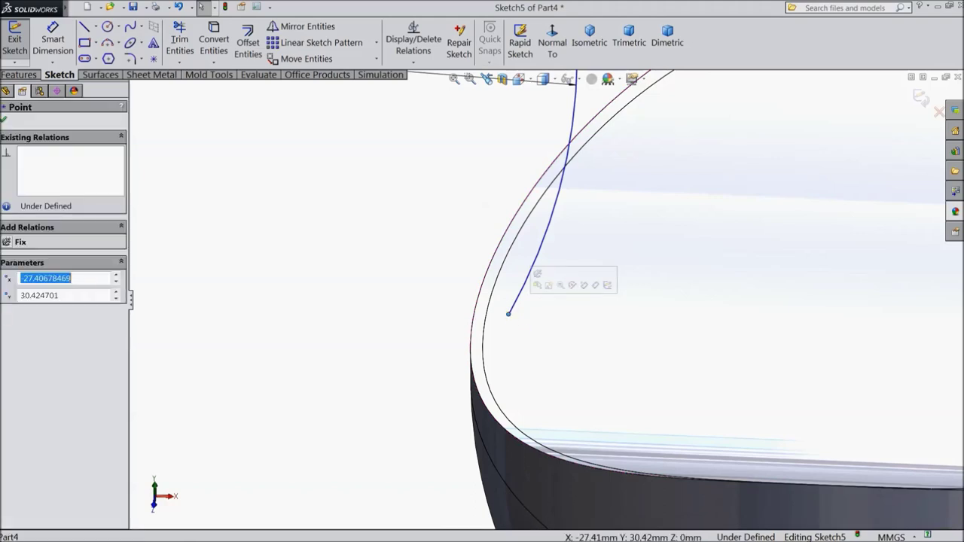
left_click(488, 325, "ctrl")
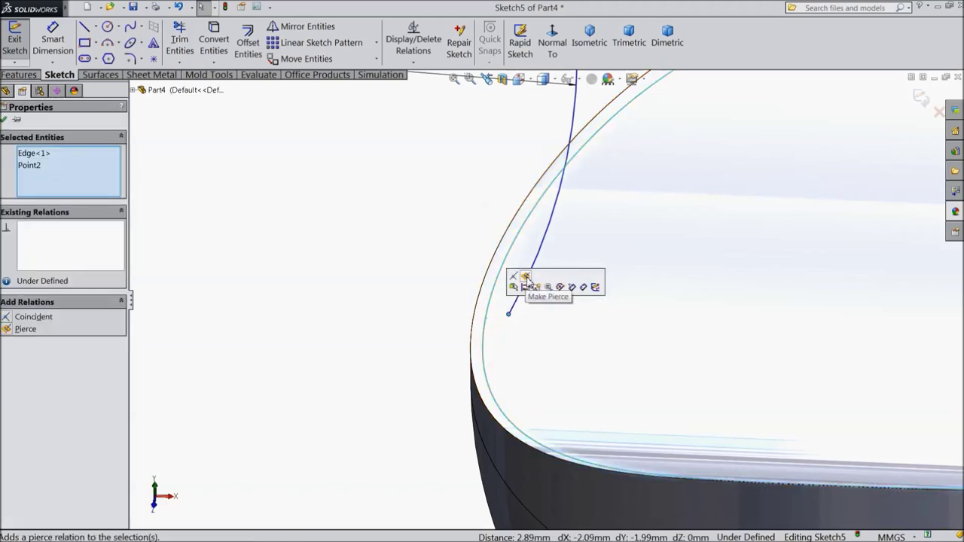
left_click(524, 280)
left_click(4, 118)
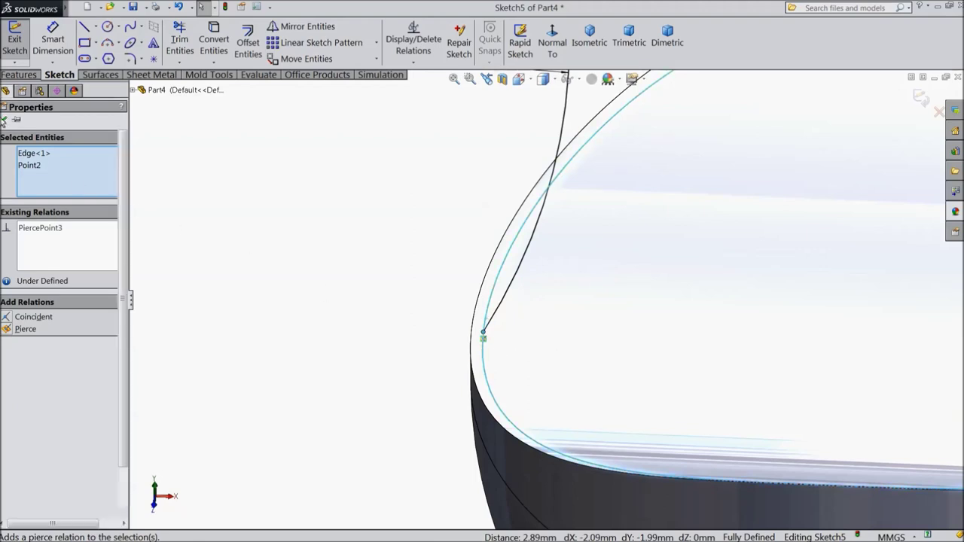
scroll(449, 278, "up", 5)
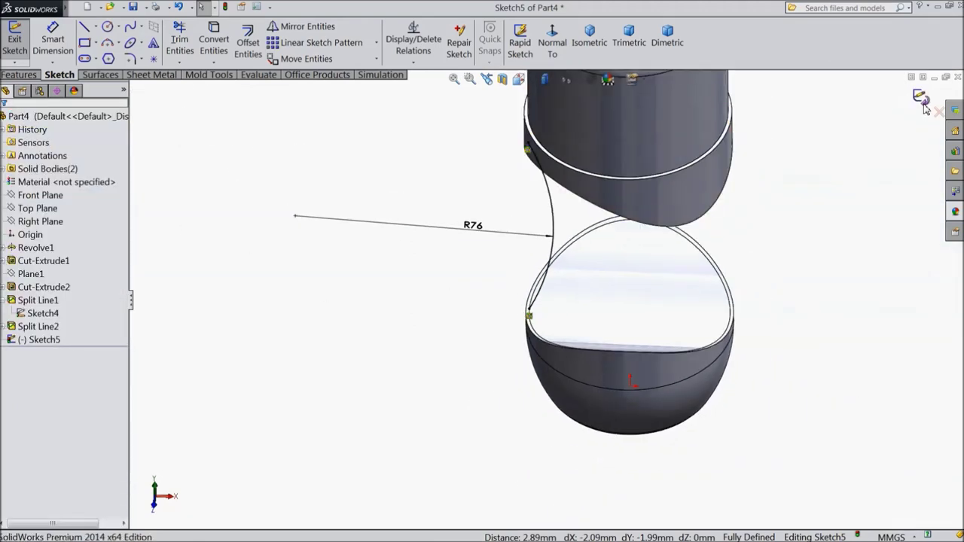
left_click(926, 107)
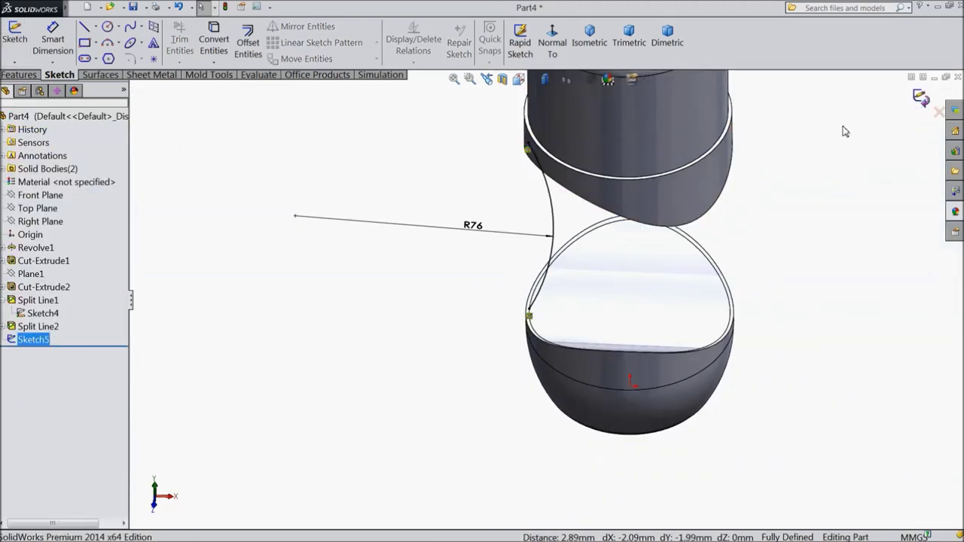
Start Sketch6 on the Front Plane and draw a three-point arc bridging the pieces' right side
left_click(38, 195)
left_click(45, 185)
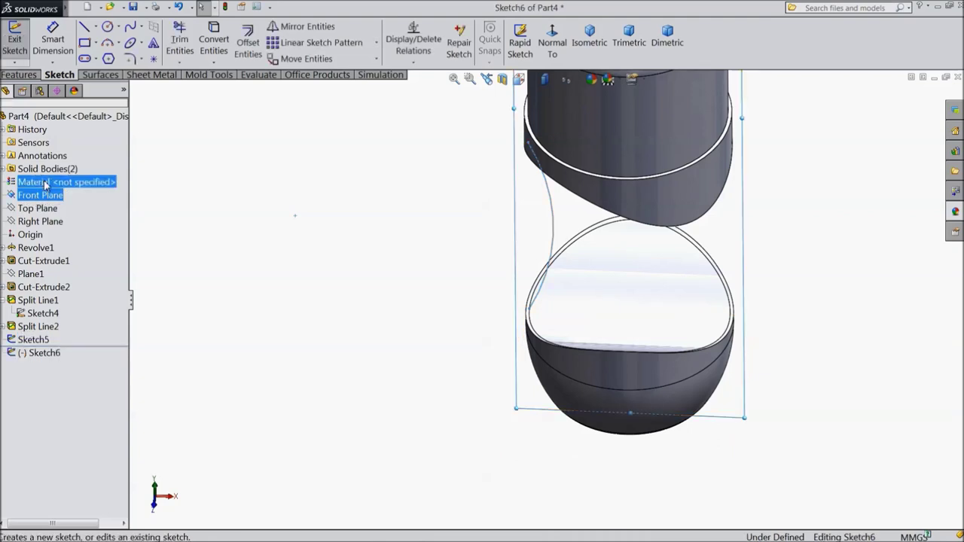
left_click(552, 43)
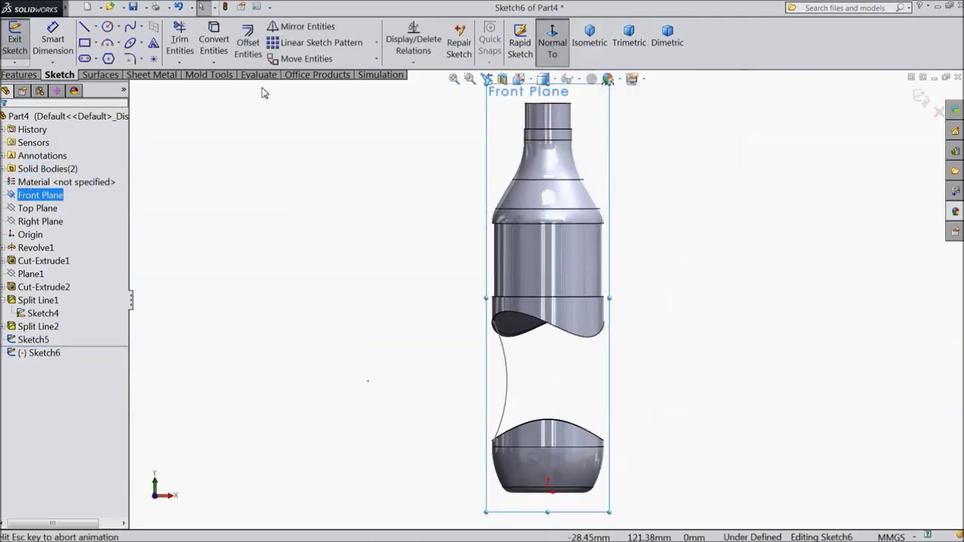
left_click(117, 43)
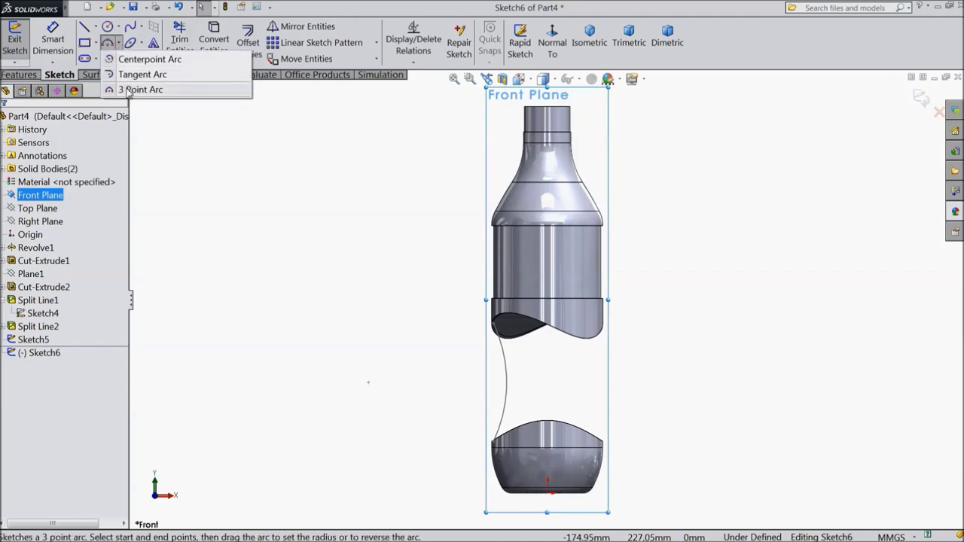
left_click(135, 93)
scroll(609, 399, "down", 3)
scroll(609, 400, "down", 2)
left_click(579, 246)
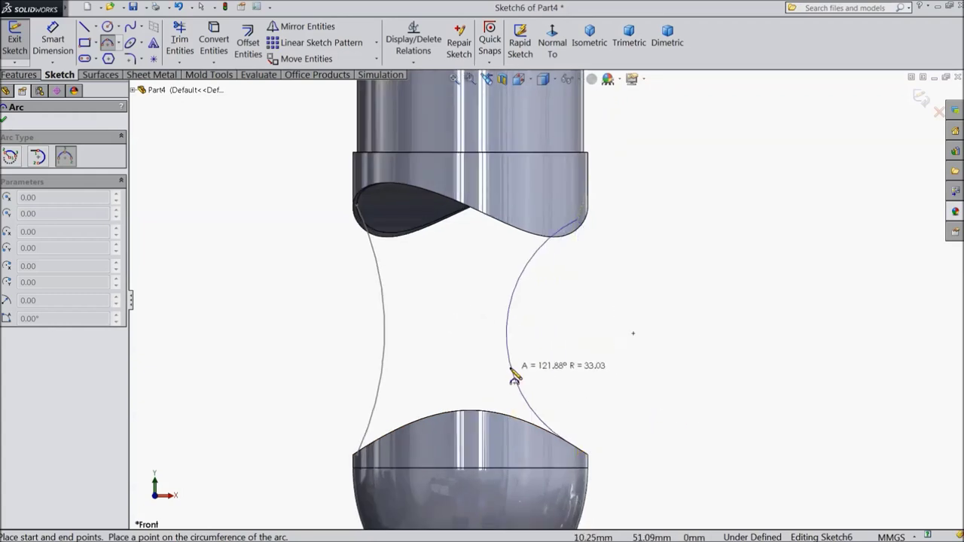
left_click(562, 369)
right_click(622, 316)
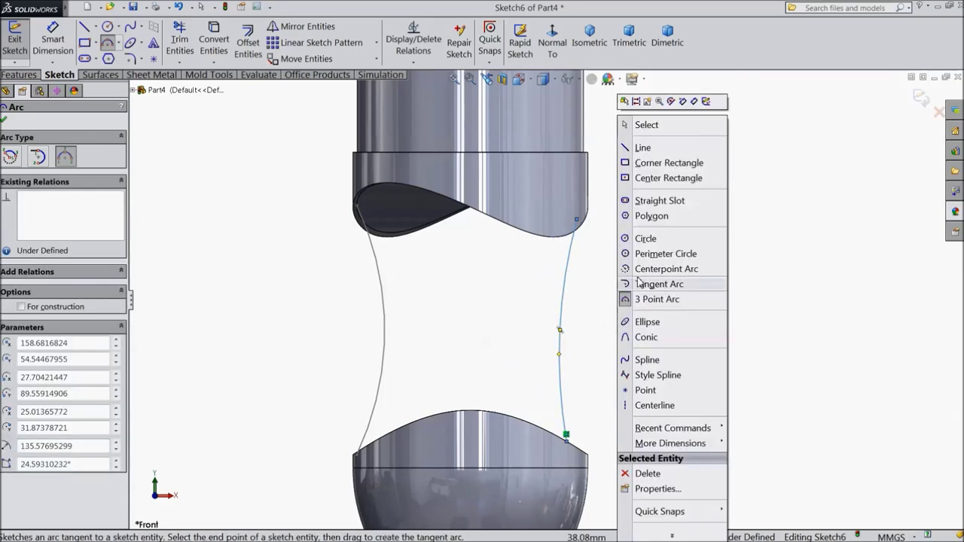
left_click(644, 125)
mouse_move(581, 318)
middle_mouse_down()
mouse_move(570, 209)
mouse_move(607, 319)
middle_mouse_up()
scroll(581, 284, "down", 5)
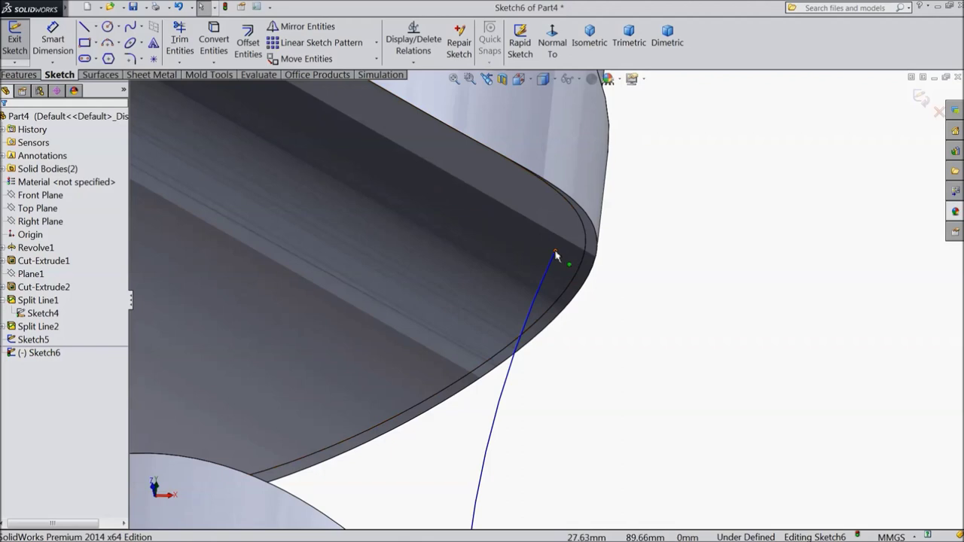
Pierce the right arc's upper endpoint onto the upper split-line edge
left_click(555, 253)
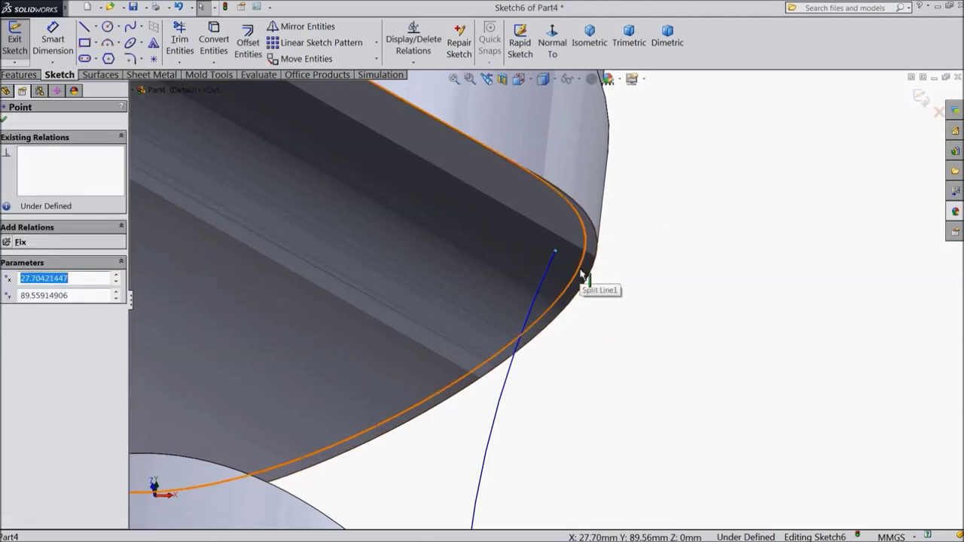
left_click(582, 273, "ctrl")
left_click(610, 234)
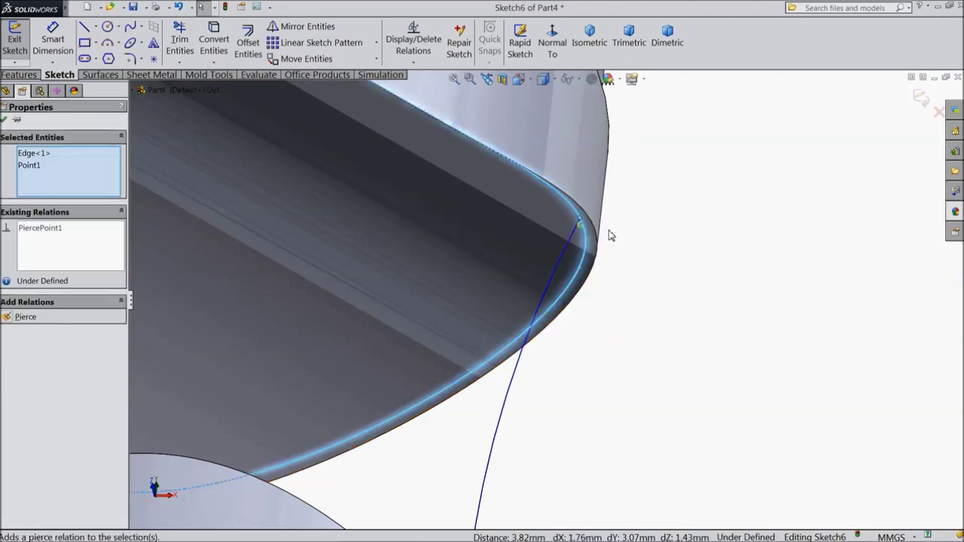
scroll(610, 236, "up", 5)
mouse_move(596, 297)
middle_mouse_down()
mouse_move(542, 462)
mouse_move(499, 430)
middle_mouse_up()
scroll(490, 424, "down", 3)
middle_click_drag(581, 319, 574, 366)
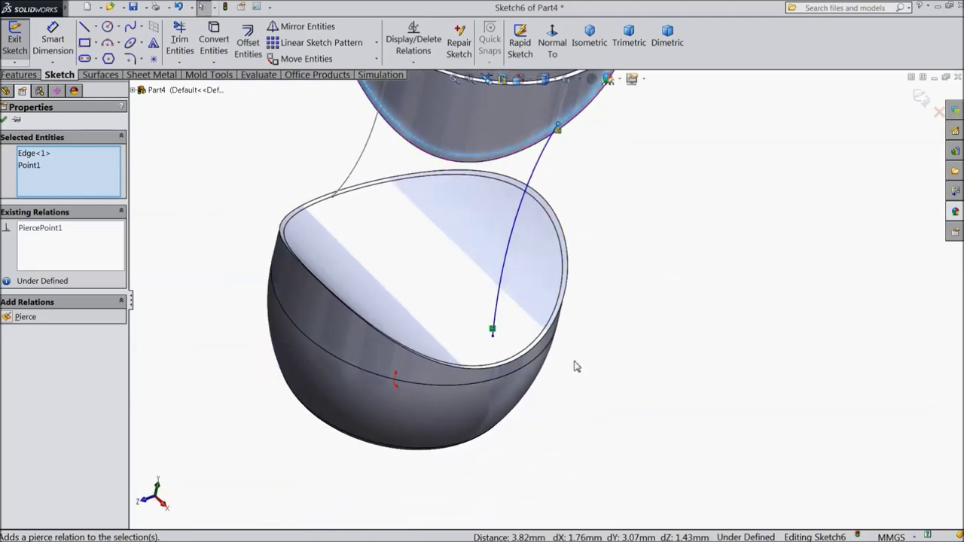
scroll(491, 340, "down", 3)
Pierce the lower endpoint onto the lower split-line edge after deleting the conflicting relation
left_click(486, 329)
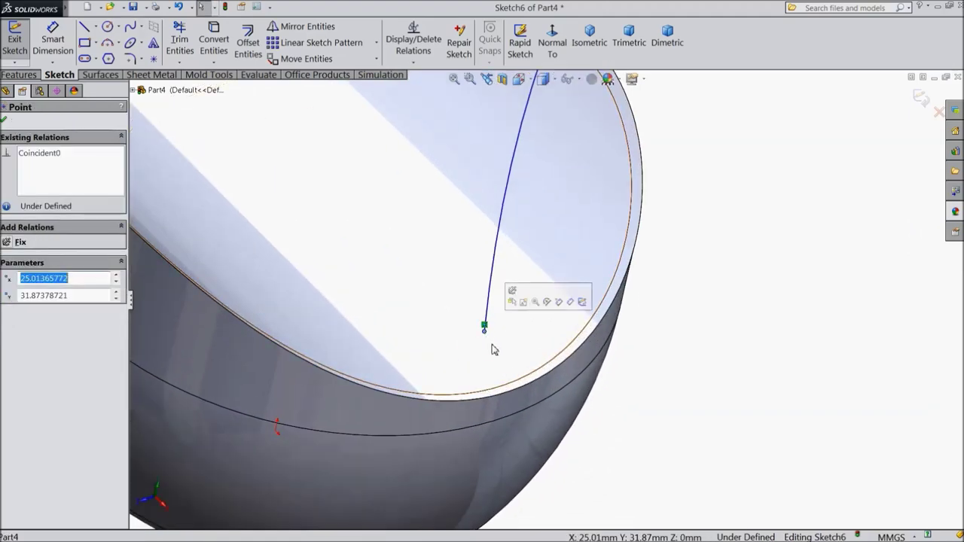
left_click(532, 380, "ctrl")
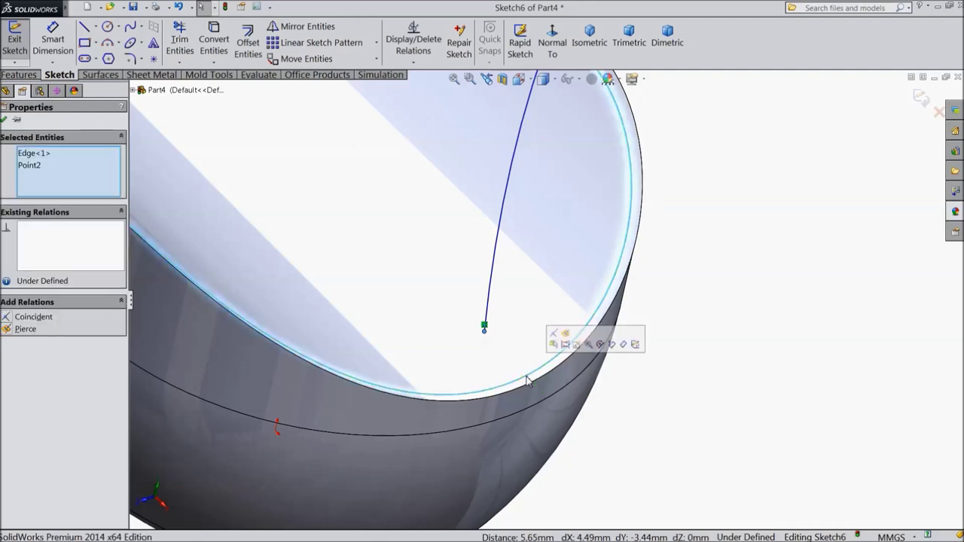
left_click(567, 334)
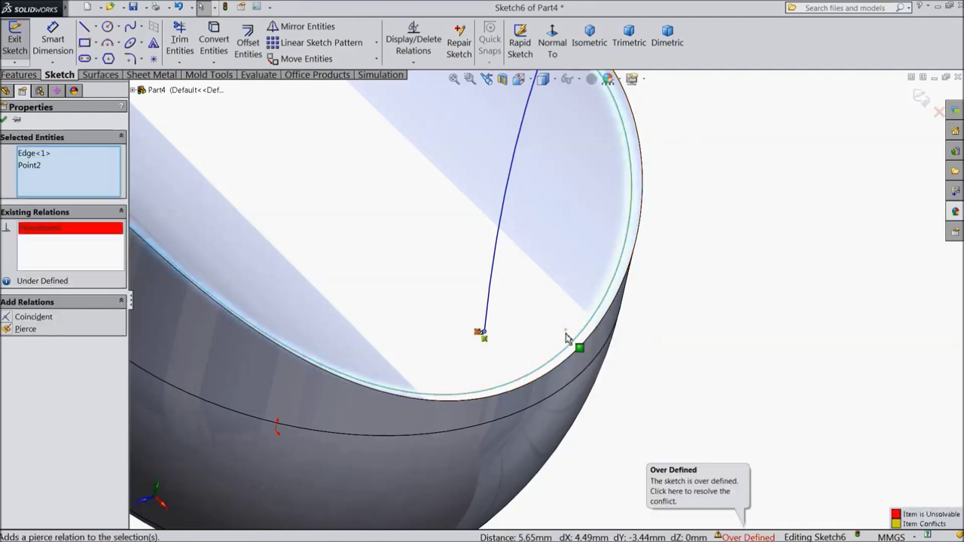
right_click(62, 237)
left_click(84, 243)
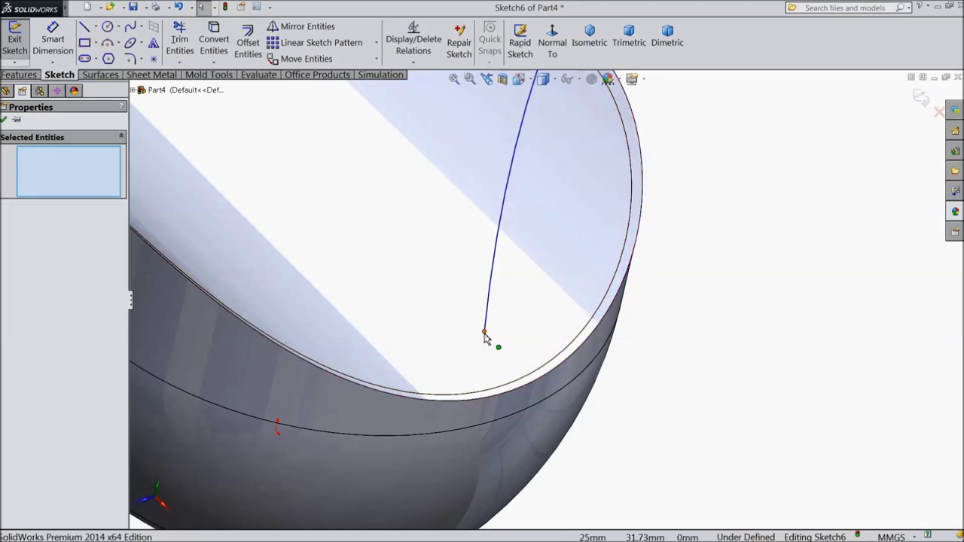
left_click(484, 333)
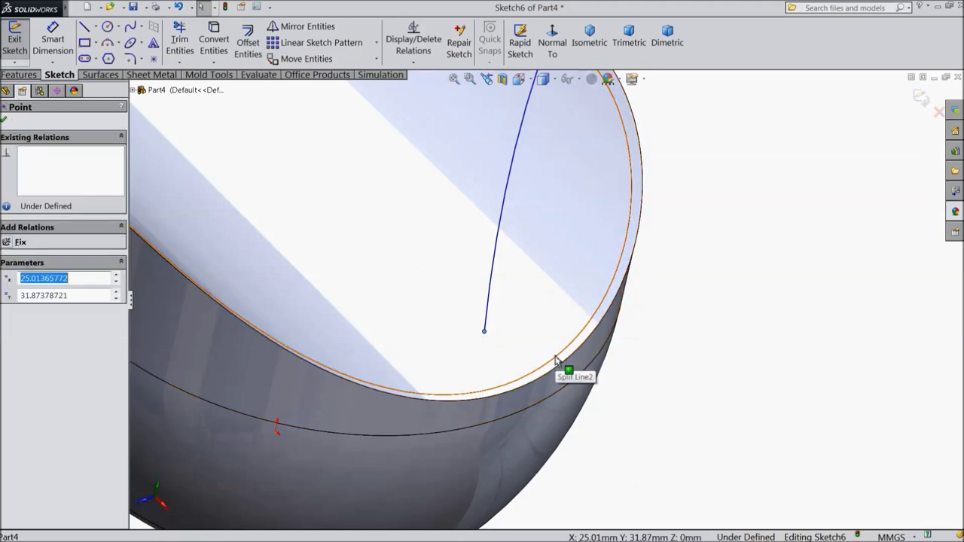
left_click(561, 361, "ctrl")
left_click(602, 304)
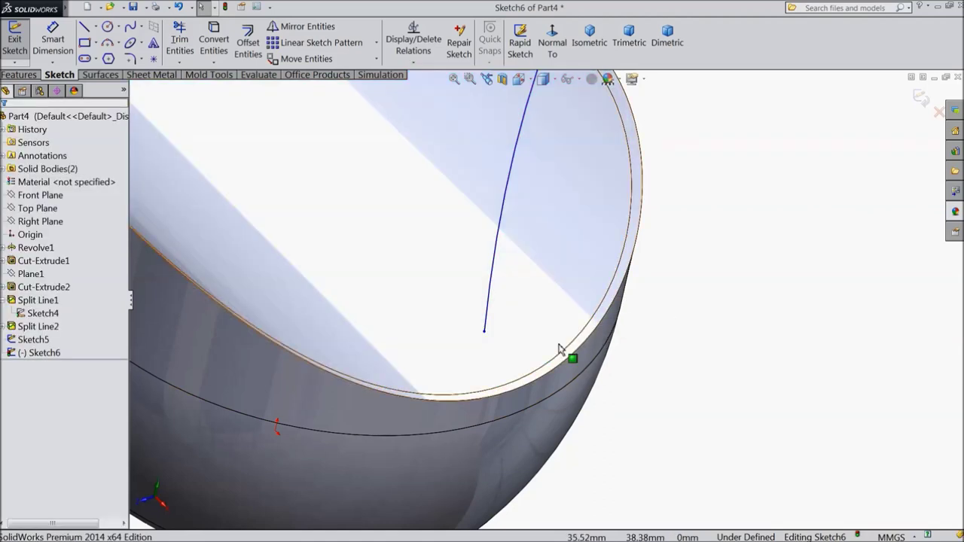
left_click(554, 367)
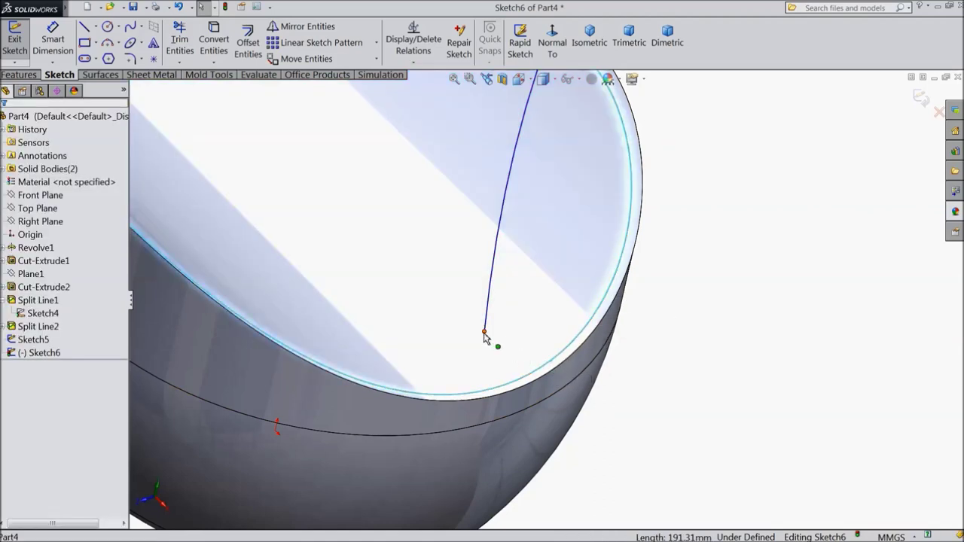
left_click(485, 333, "ctrl")
left_click(513, 294)
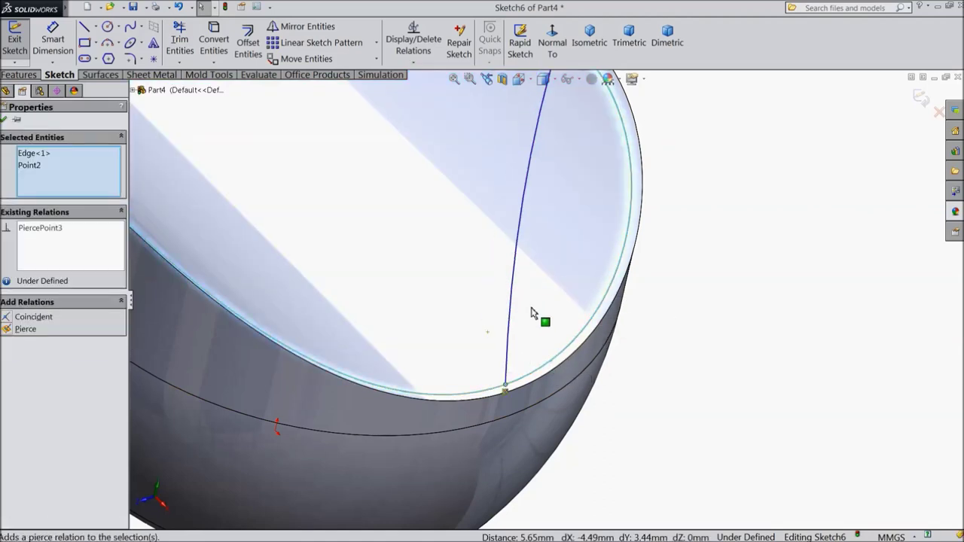
left_click(5, 121)
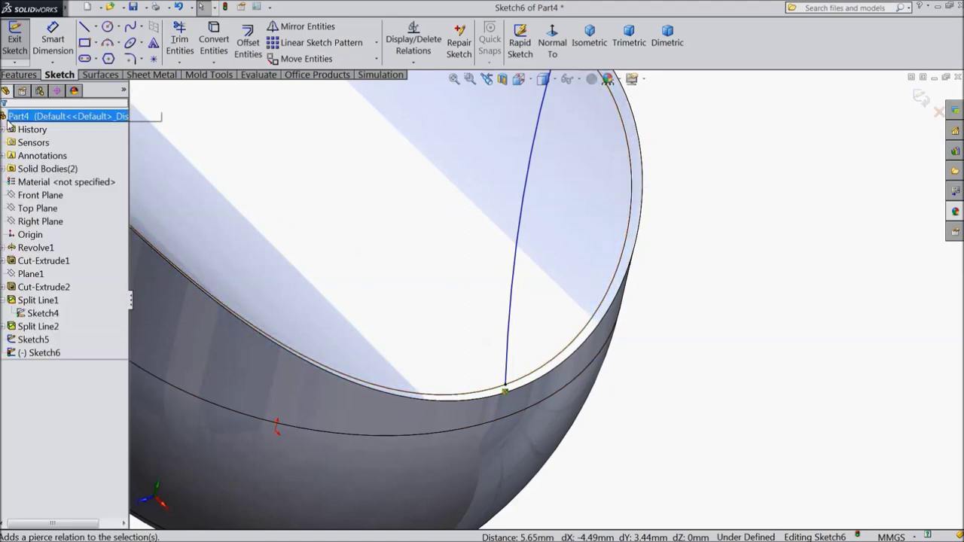
Set the right arc's radius to 76 mm, close Sketch6, and pick the Right Plane
left_click(556, 45)
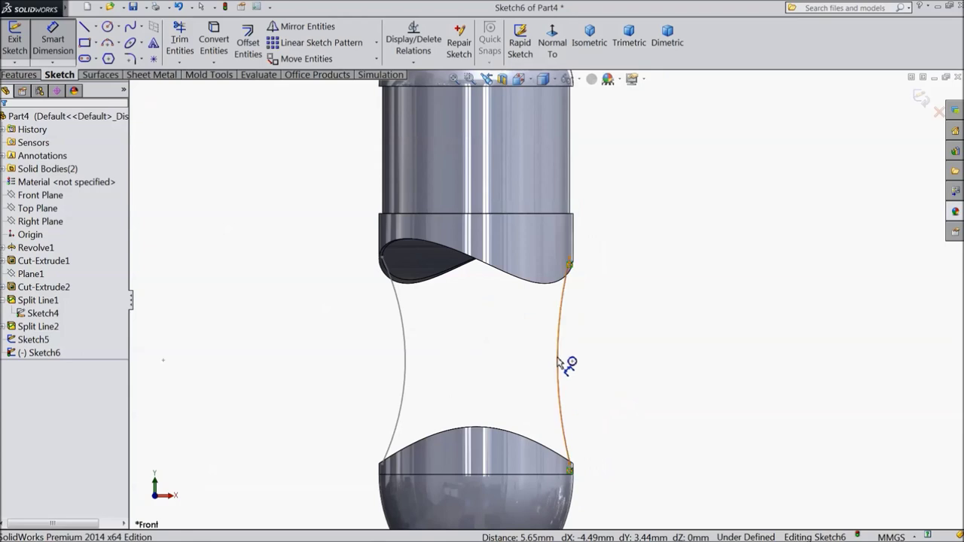
left_click(561, 364)
left_click(616, 364)
type("7")
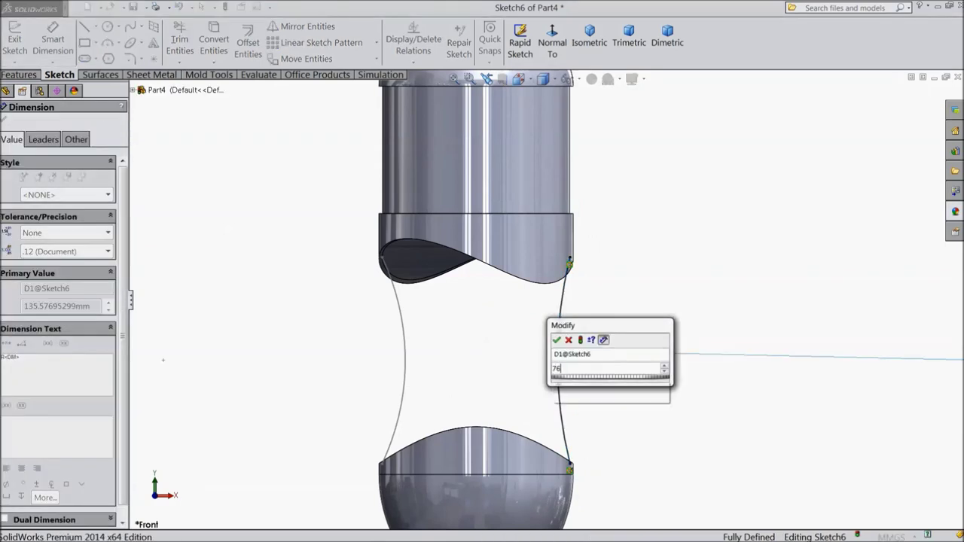
type("6")
key("Return")
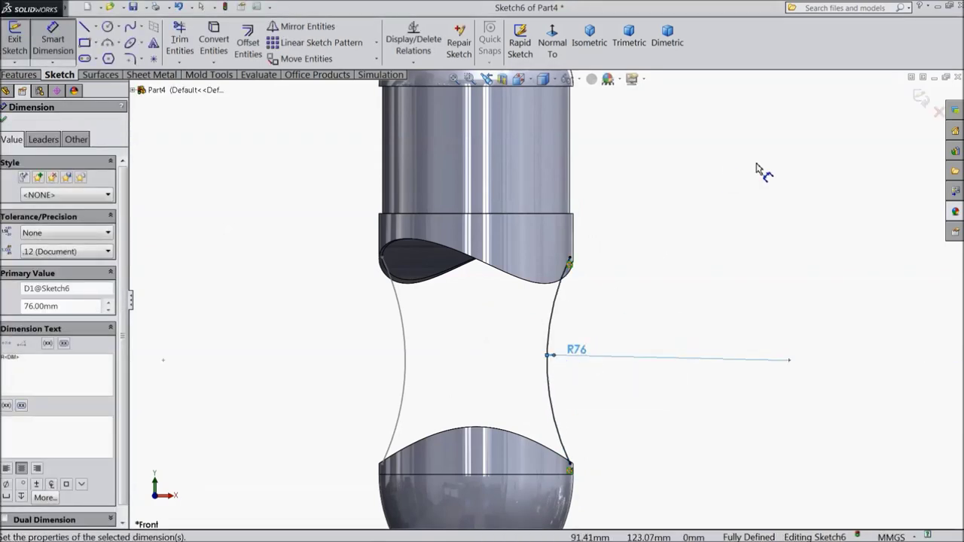
left_click(921, 99)
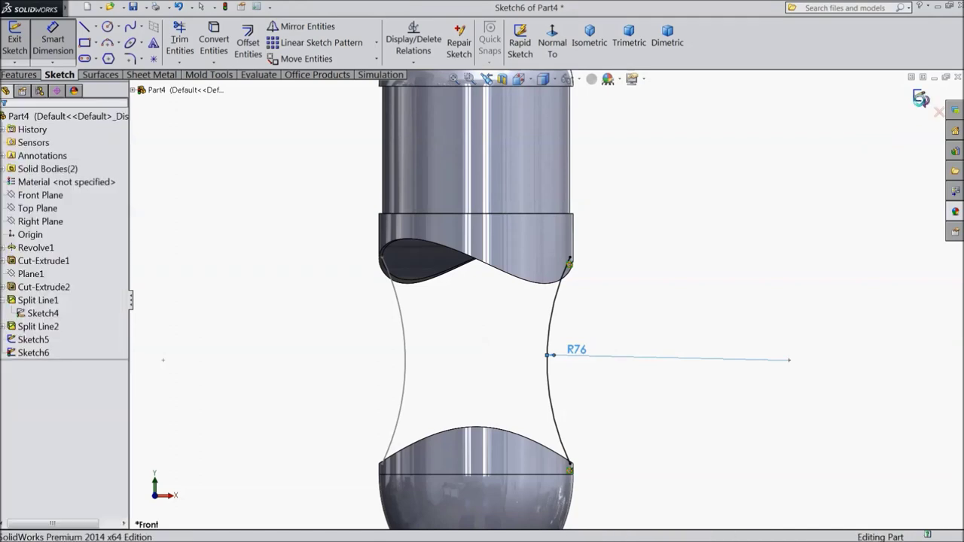
left_click(40, 220)
In a new Right Plane sketch, draw a three-point arc linking the upper and lower section corners
left_click(40, 209)
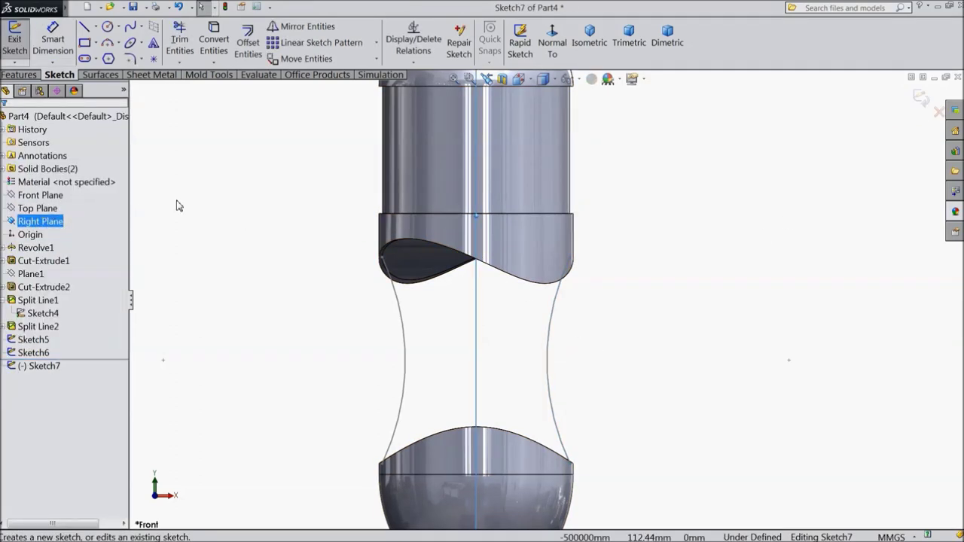
left_click(552, 42)
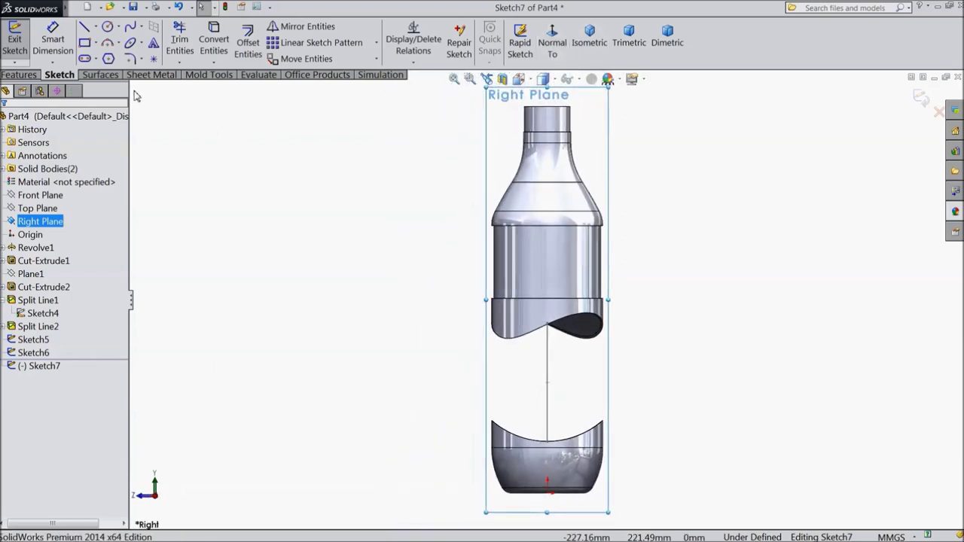
left_click(108, 42)
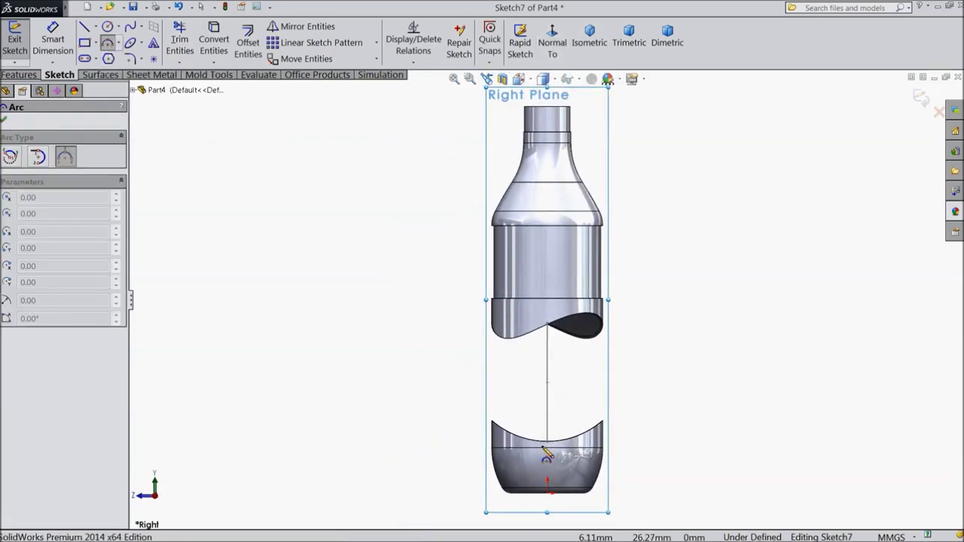
scroll(521, 463, "down", 2)
left_click(488, 279)
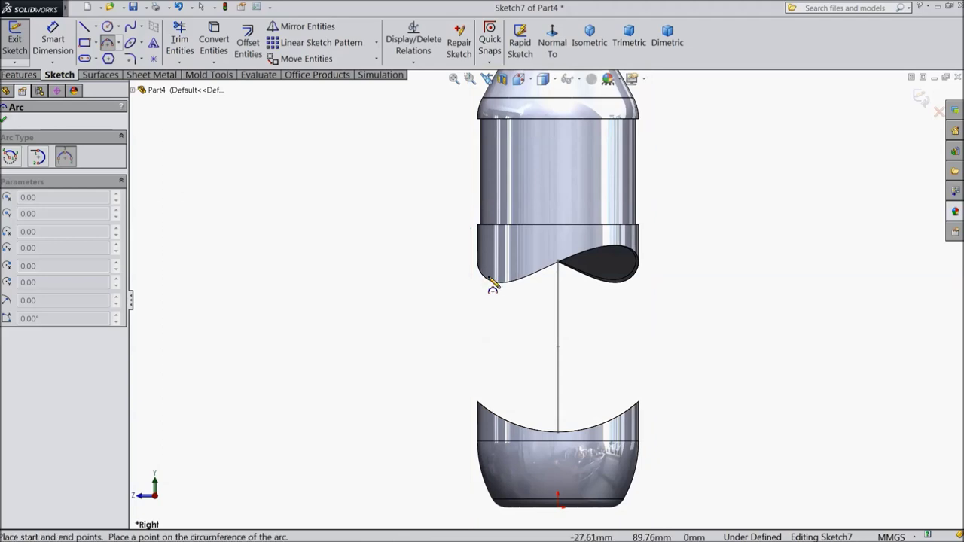
left_click(493, 415)
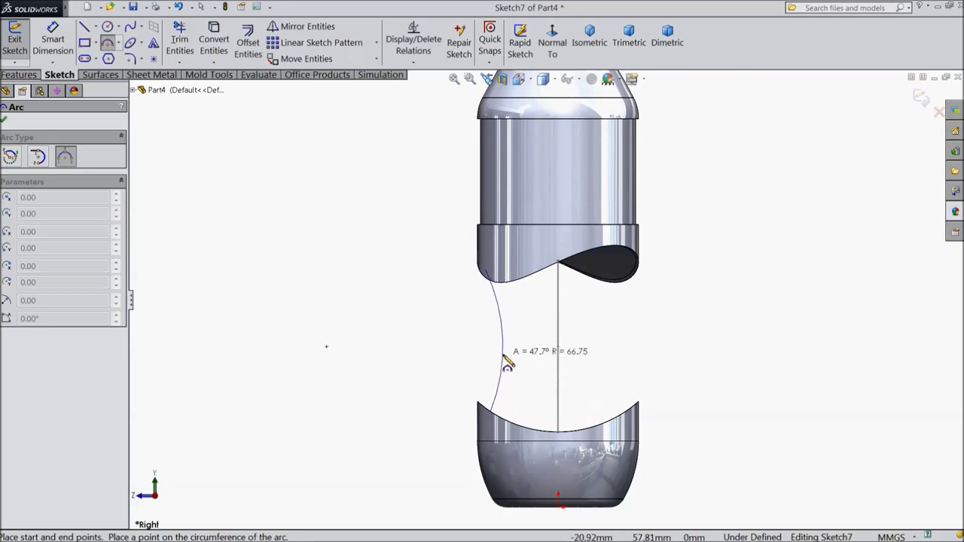
left_click(511, 355)
right_click(537, 332)
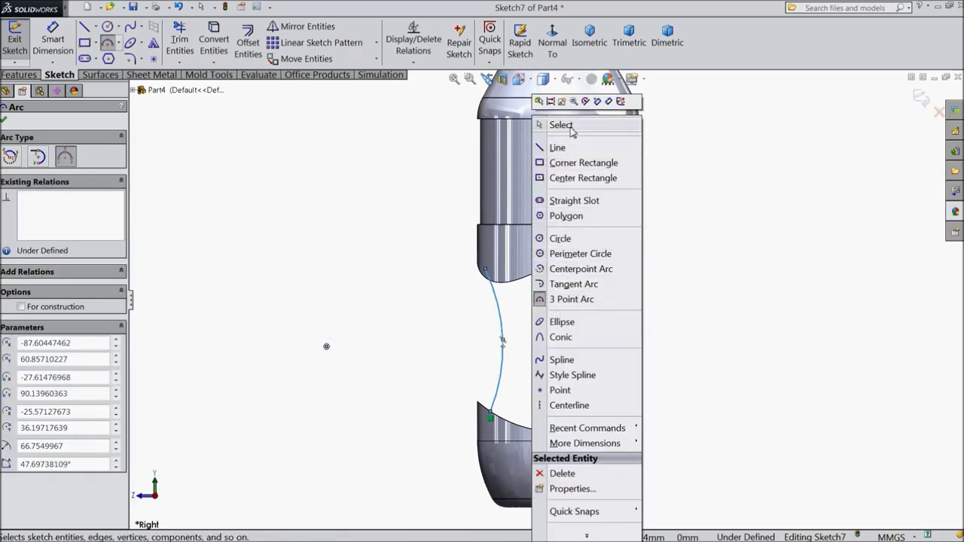
left_click(543, 125)
Tilt the model and select the upper section's split-line edge
mouse_move(486, 286)
middle_mouse_down()
mouse_move(470, 282)
mouse_move(482, 316)
middle_mouse_up()
scroll(482, 316, "down", 3)
scroll(486, 324, "down", 3)
left_click(507, 256)
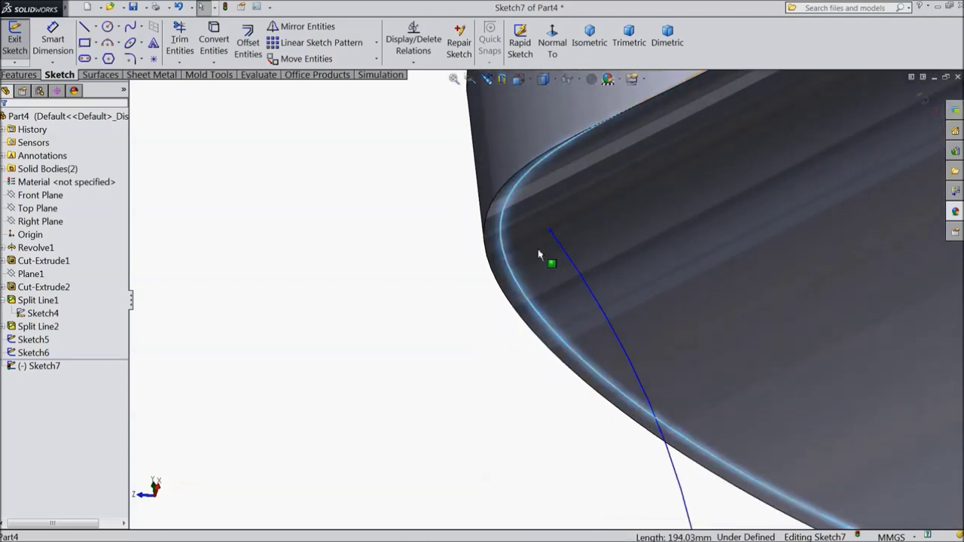
Pierce the arc's upper and lower endpoints onto the split-line edges
left_click(550, 234, "ctrl")
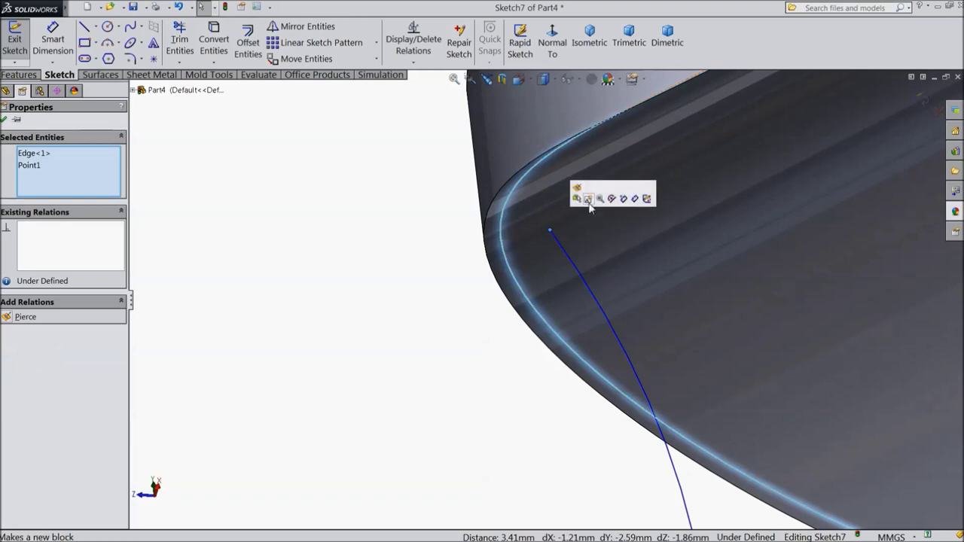
left_click(582, 197)
scroll(372, 364, "up", 3)
scroll(377, 370, "up", 3)
mouse_move(377, 370)
middle_mouse_down()
mouse_move(434, 383)
mouse_move(393, 350)
middle_mouse_up()
scroll(571, 392, "down", 3)
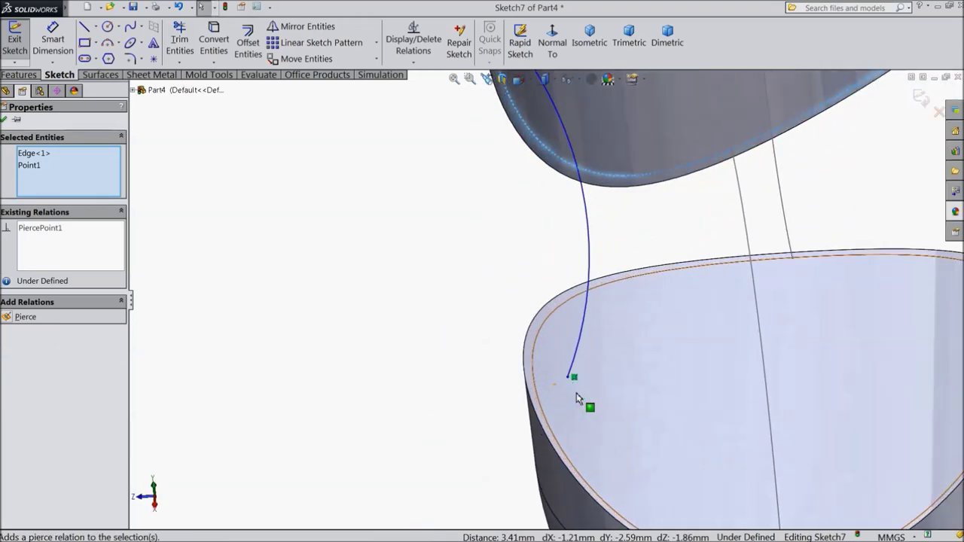
scroll(562, 370, "down", 3)
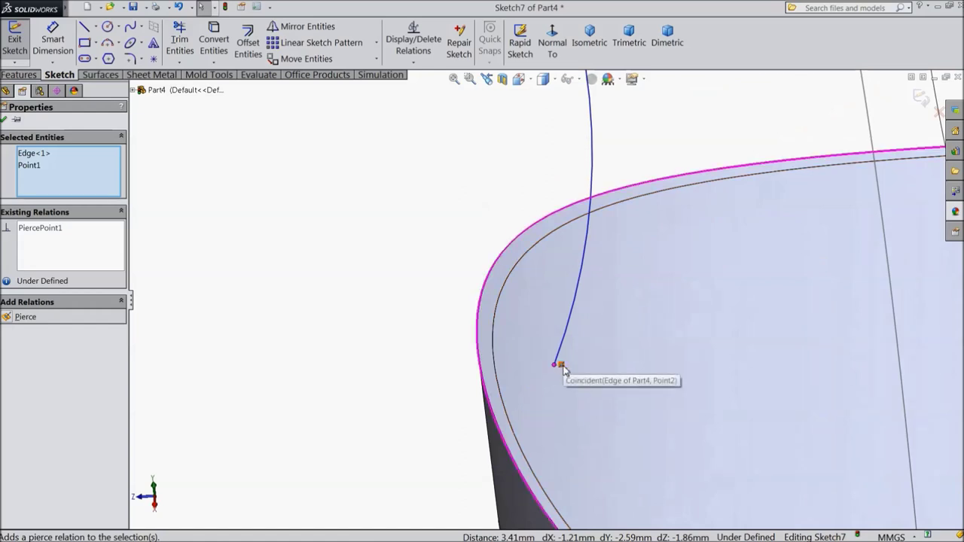
key("ctrl+z")
left_click(553, 366)
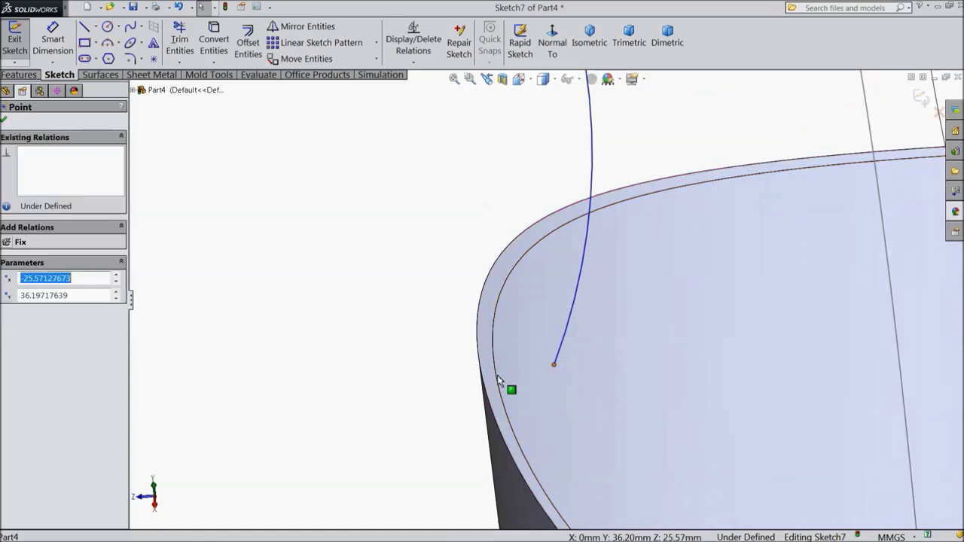
left_click(495, 353, "ctrl")
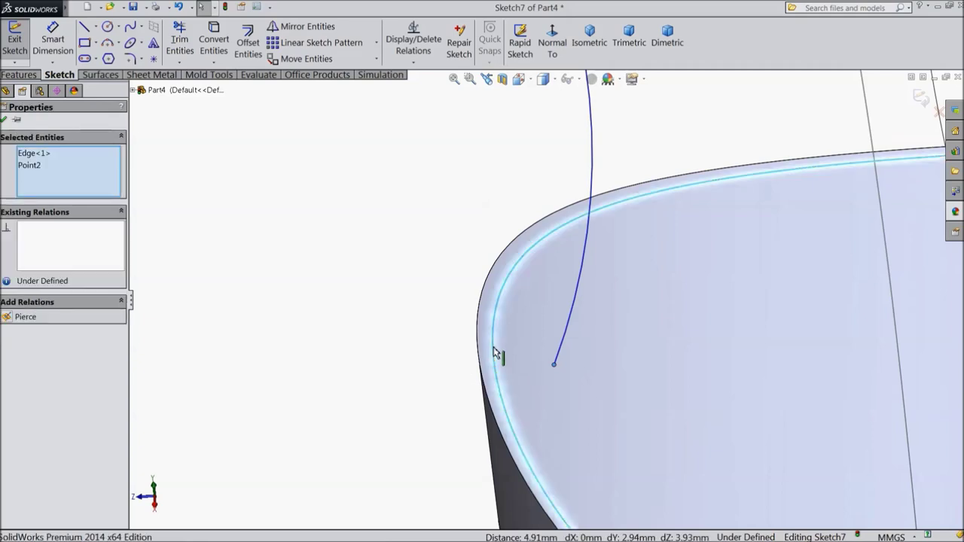
left_click(522, 311)
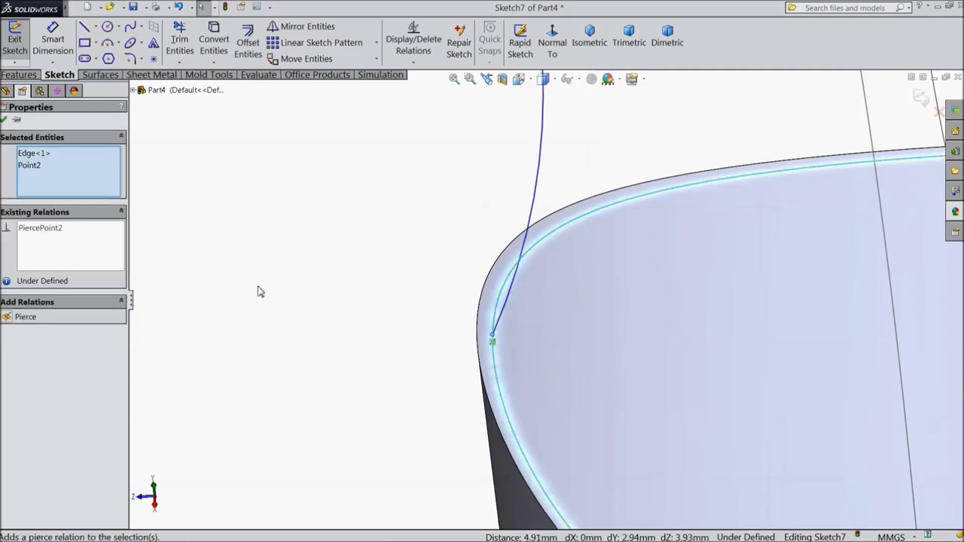
left_click(3, 120)
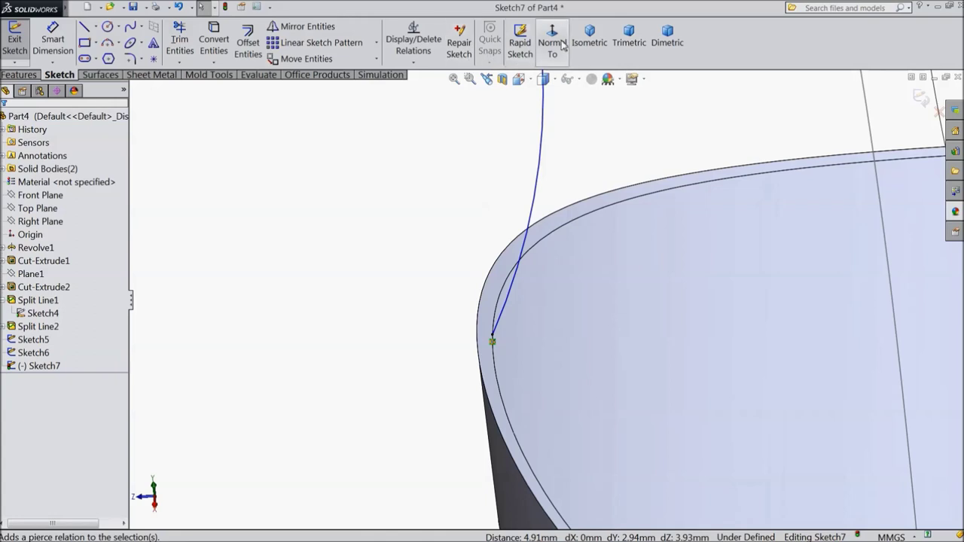
Dimension the left arc's radius to 110 mm and exit Sketch7
left_click(554, 41)
left_click(52, 43)
scroll(526, 433, "down", 3)
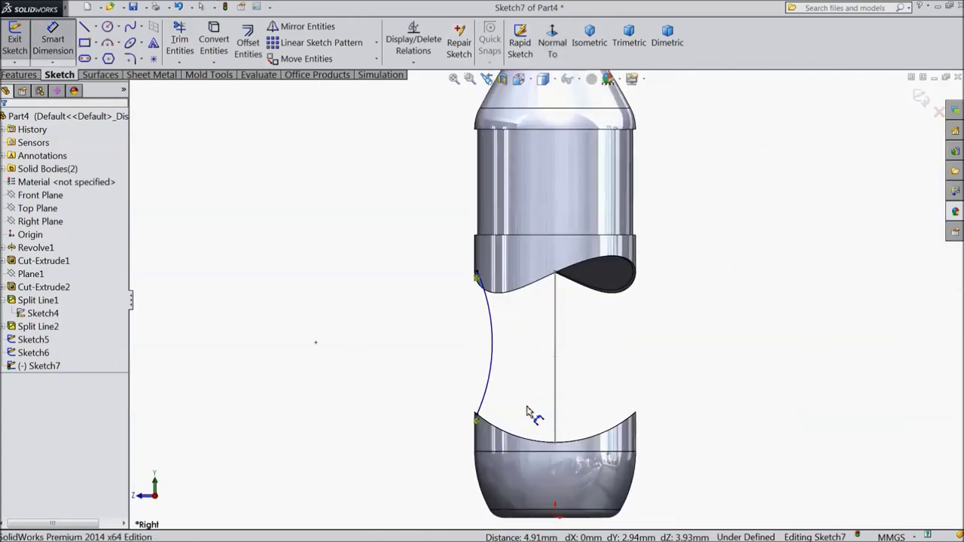
left_click(483, 334)
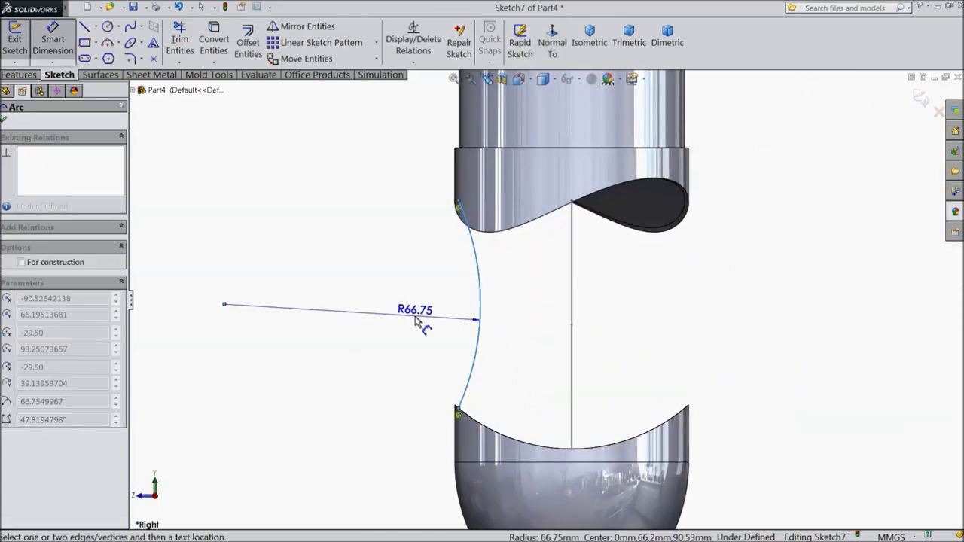
left_click(415, 325)
type("11")
left_click(363, 305)
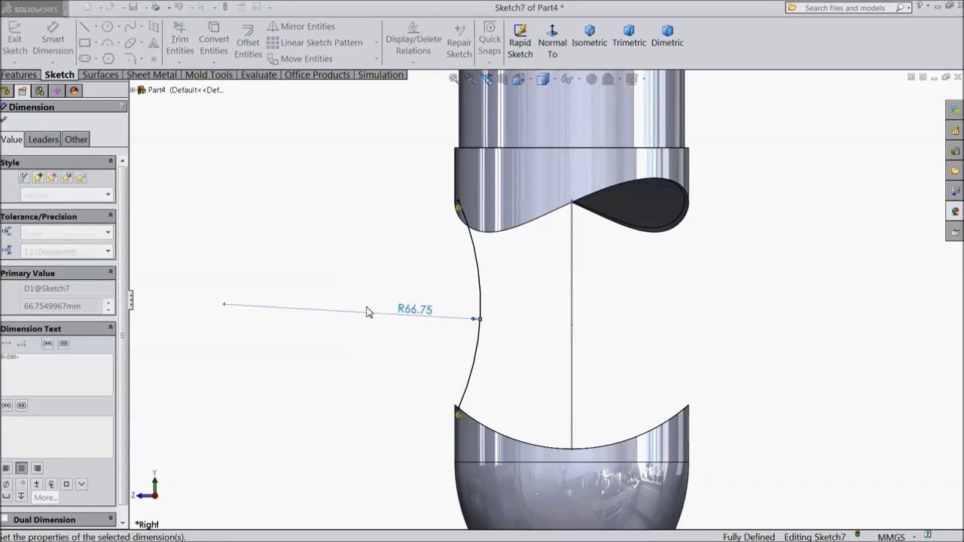
left_click(4, 121)
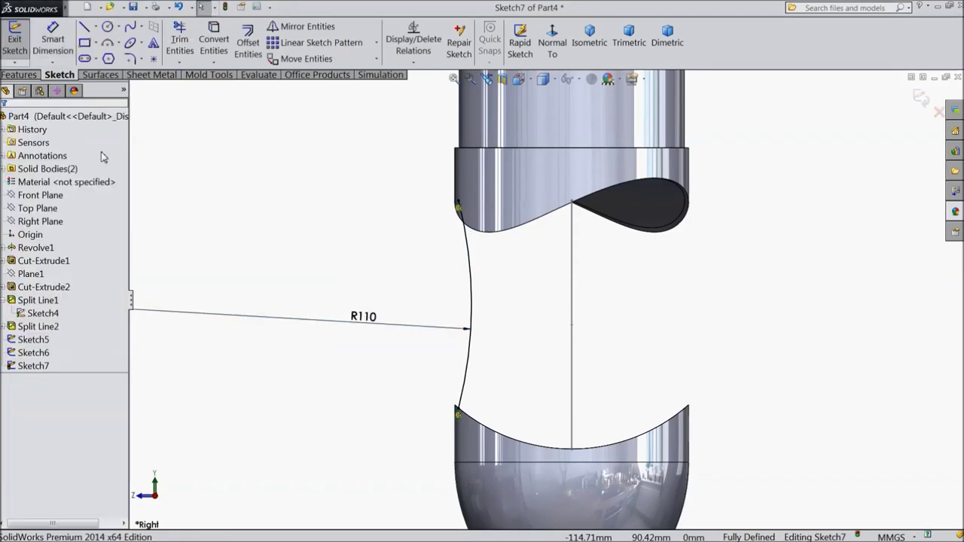
left_click(920, 97)
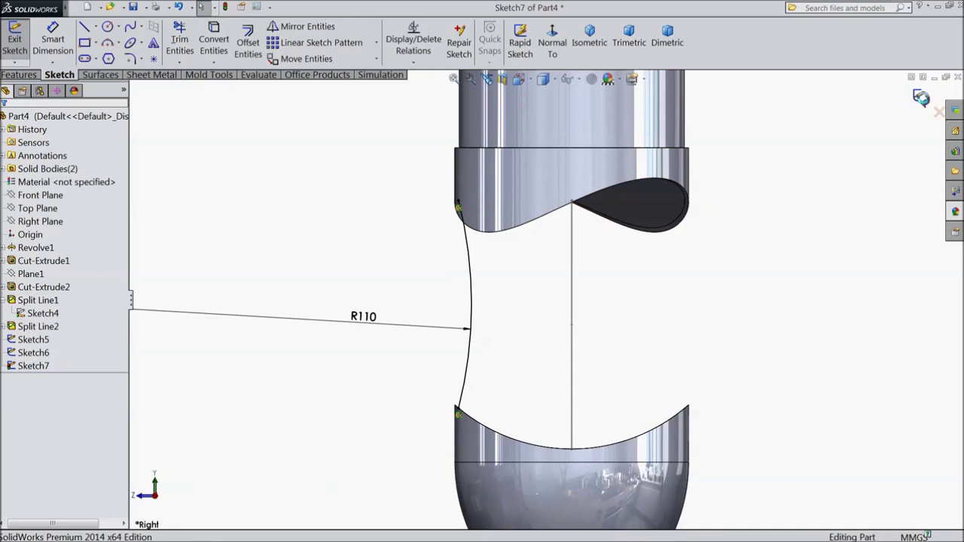
left_click(40, 220)
In a new Right Plane sketch, draw a three-point arc between the upper and lower right cutouts
left_click(43, 208)
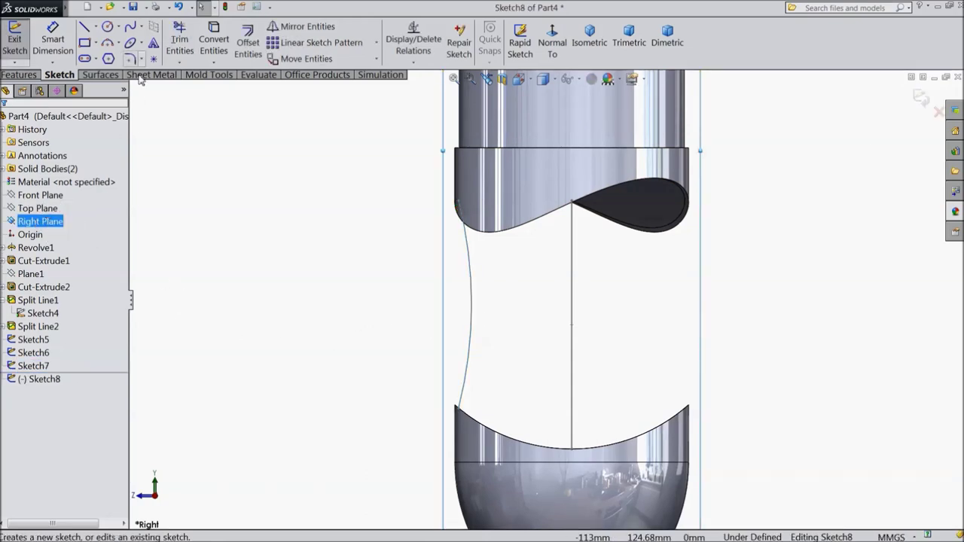
left_click(551, 62)
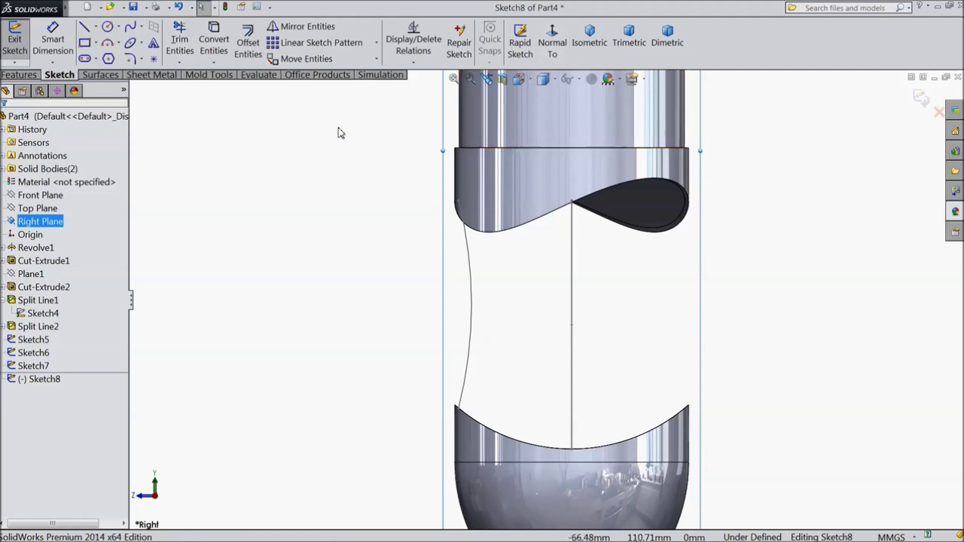
left_click(118, 44)
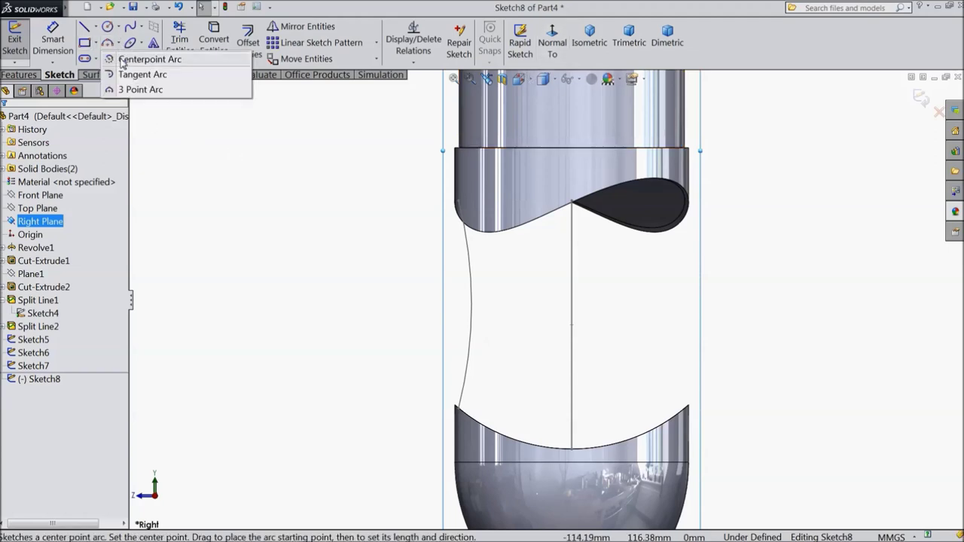
left_click(132, 89)
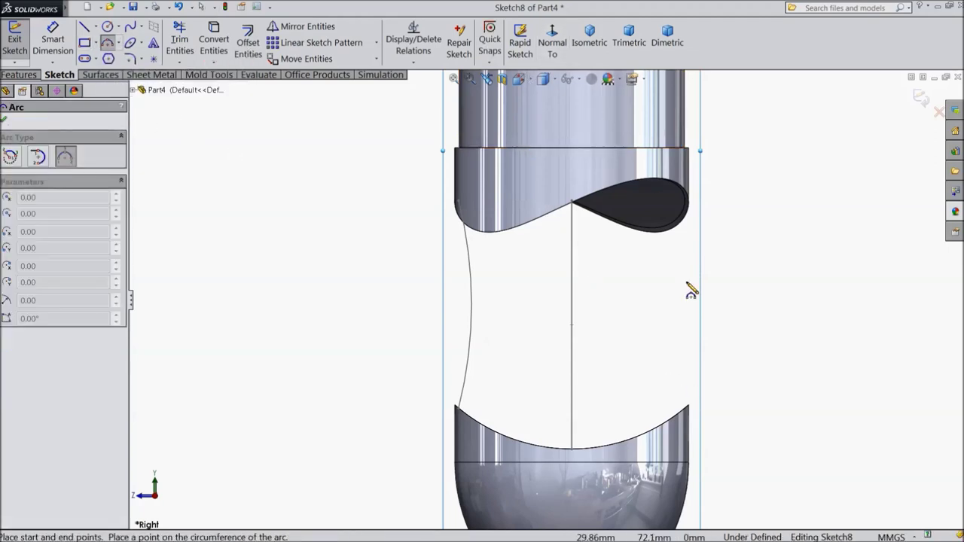
scroll(692, 290, "down", 3)
left_click(673, 183)
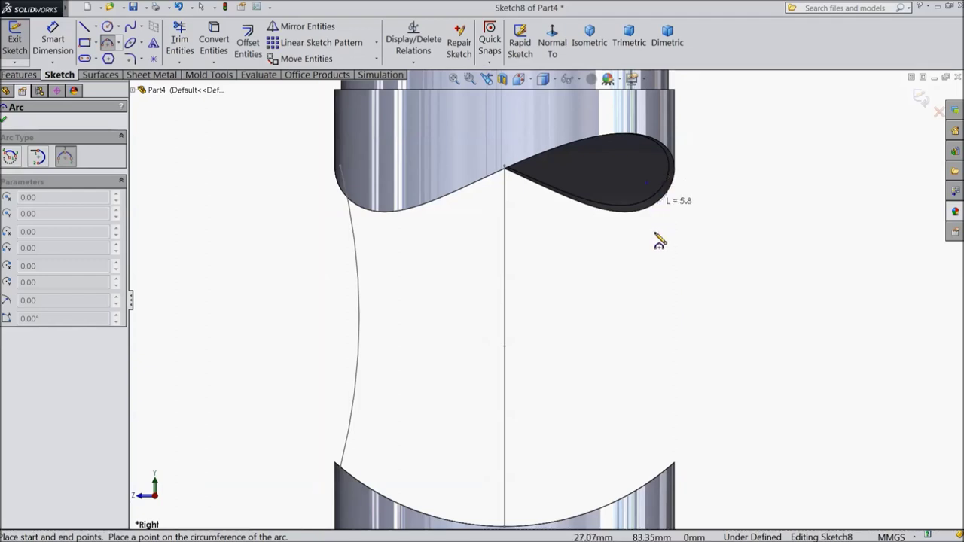
left_click(639, 497)
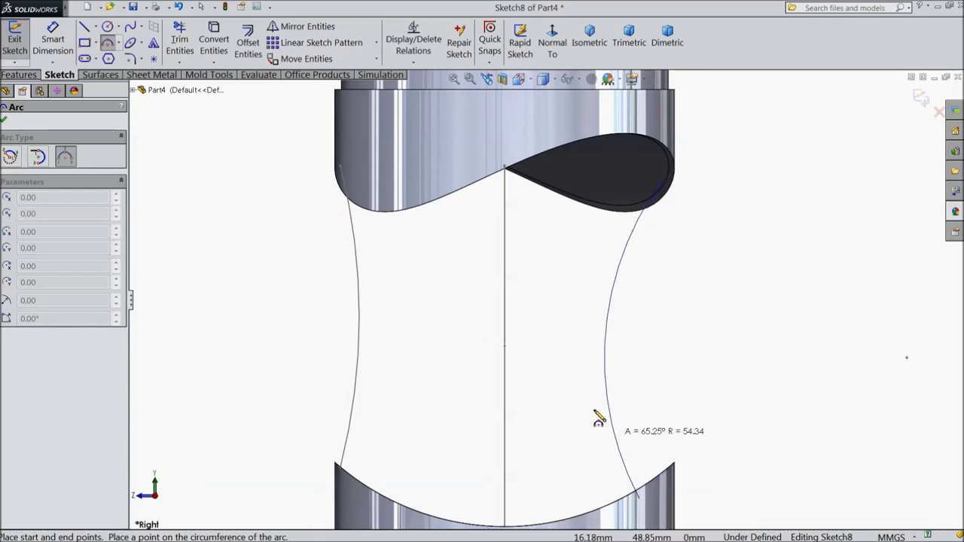
left_click(613, 376)
right_click(693, 316)
left_click(721, 125)
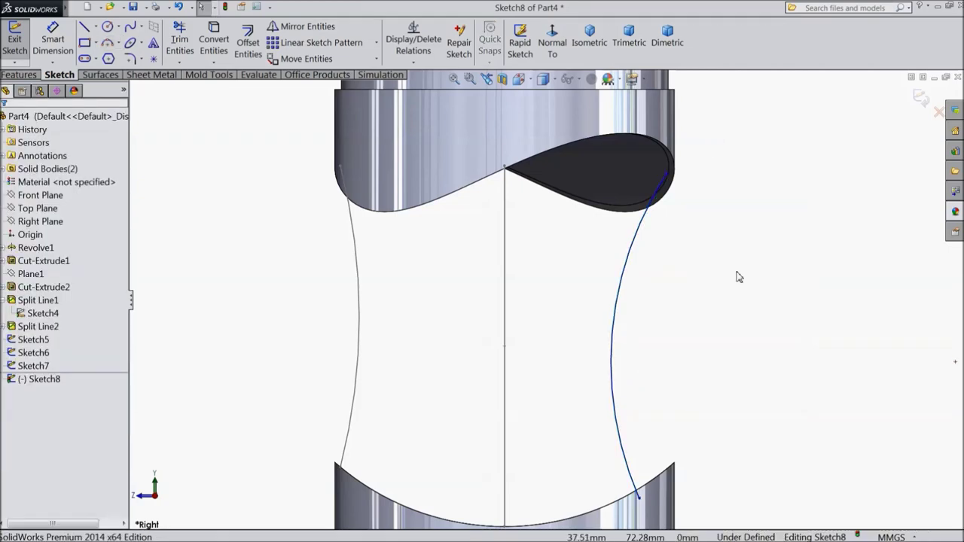
Dimension the right arc's radius to 110 mm
left_click(618, 370)
left_click(666, 361)
type("110")
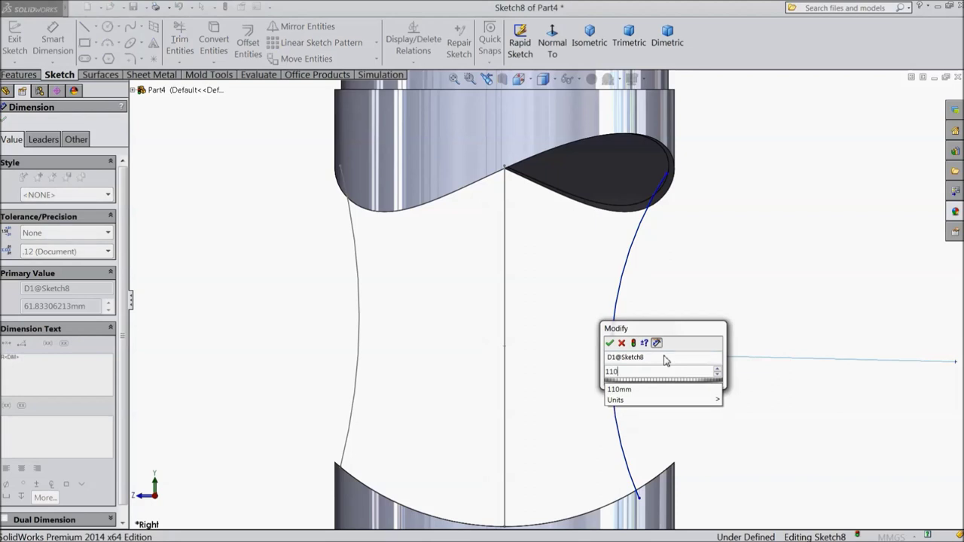
left_click(610, 343)
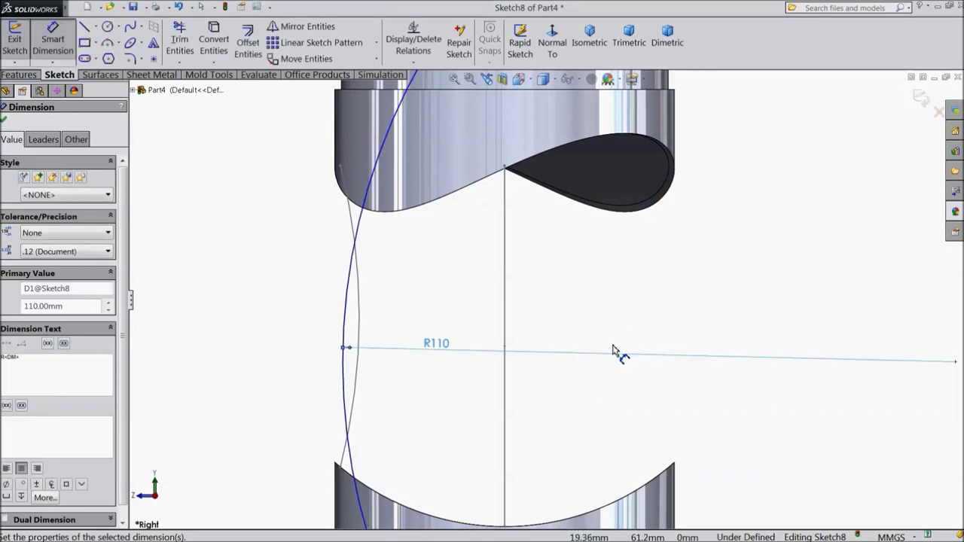
key("f")
key("Escape")
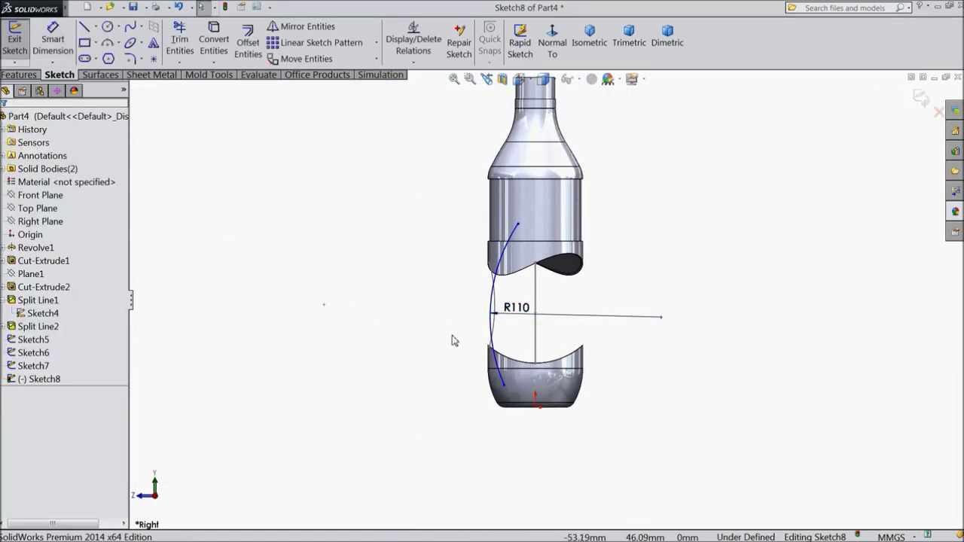
Drag the arc ends to the cutout edges and pierce the top endpoint onto the upper split-line edge
scroll(452, 338, "down", 2)
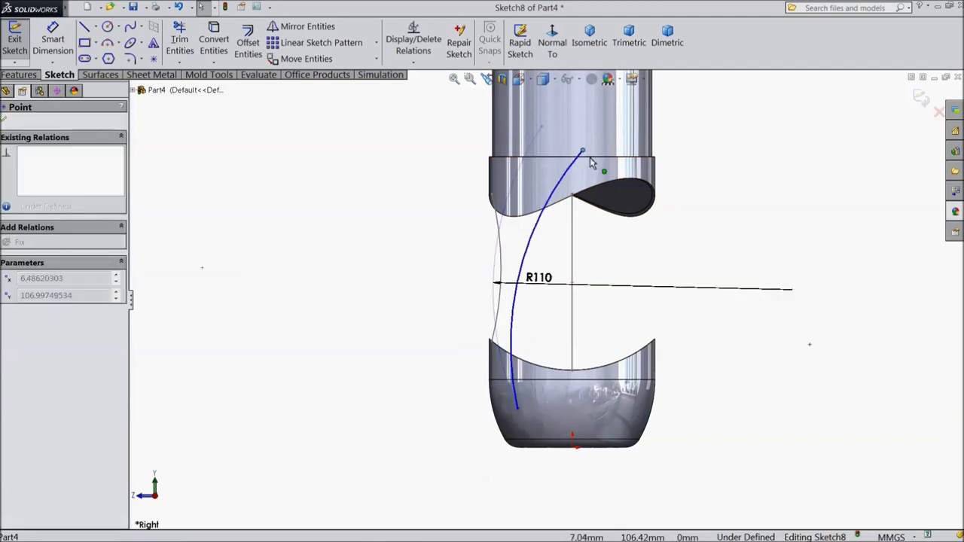
left_click_drag(543, 131, 640, 196)
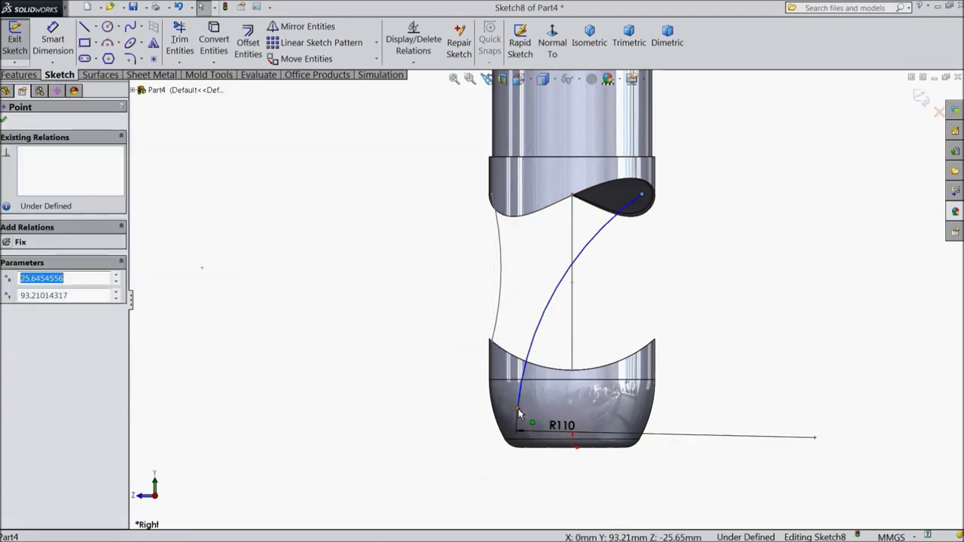
left_click_drag(519, 411, 643, 352)
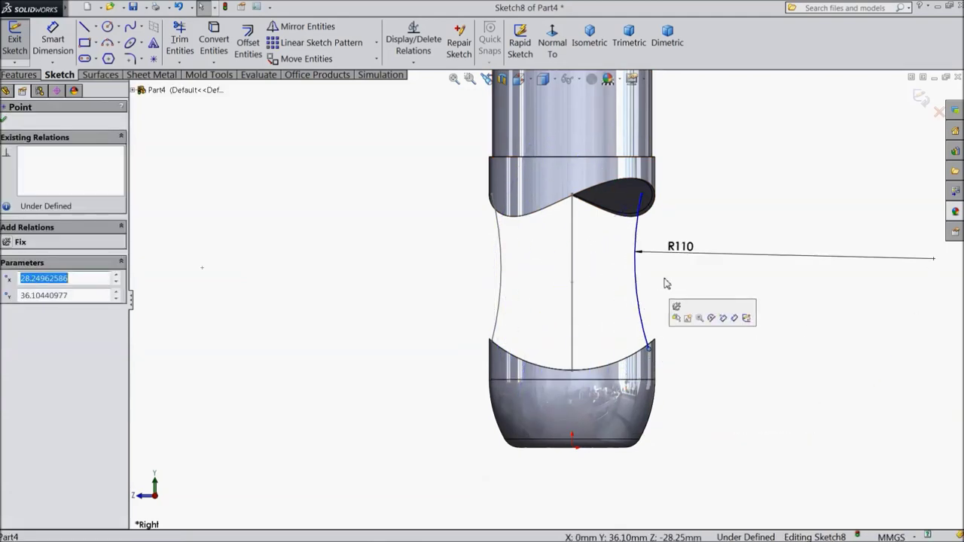
scroll(658, 201, "down", 1)
scroll(658, 200, "down", 3)
left_click(574, 233)
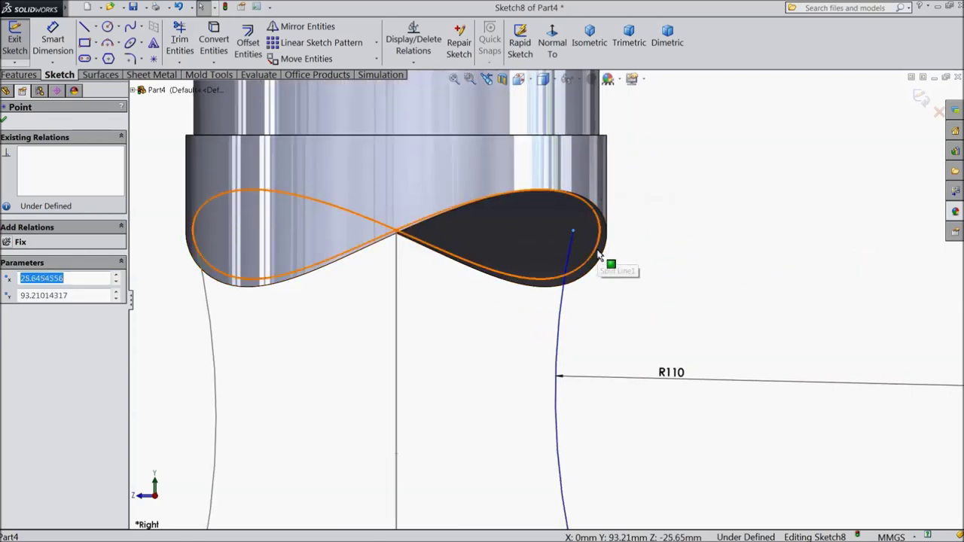
left_click(599, 256, "ctrl")
left_click(626, 210)
Pierce the arc's bottom endpoint onto the lower rim edge and exit Sketch8
scroll(625, 326, "up", 5)
mouse_move(609, 372)
middle_mouse_down()
mouse_move(594, 415)
mouse_move(608, 394)
middle_mouse_up()
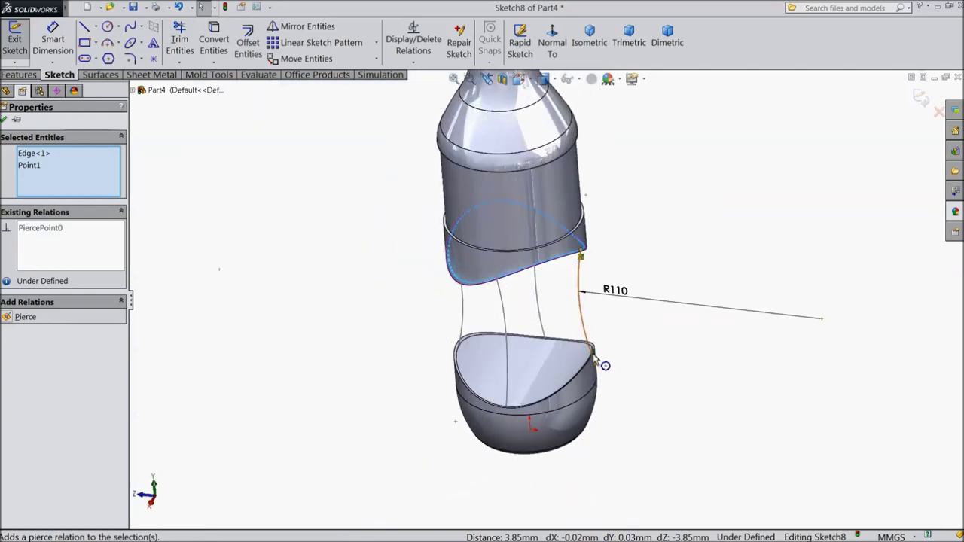
scroll(593, 357, "down", 5)
middle_click_drag(592, 357, 609, 379)
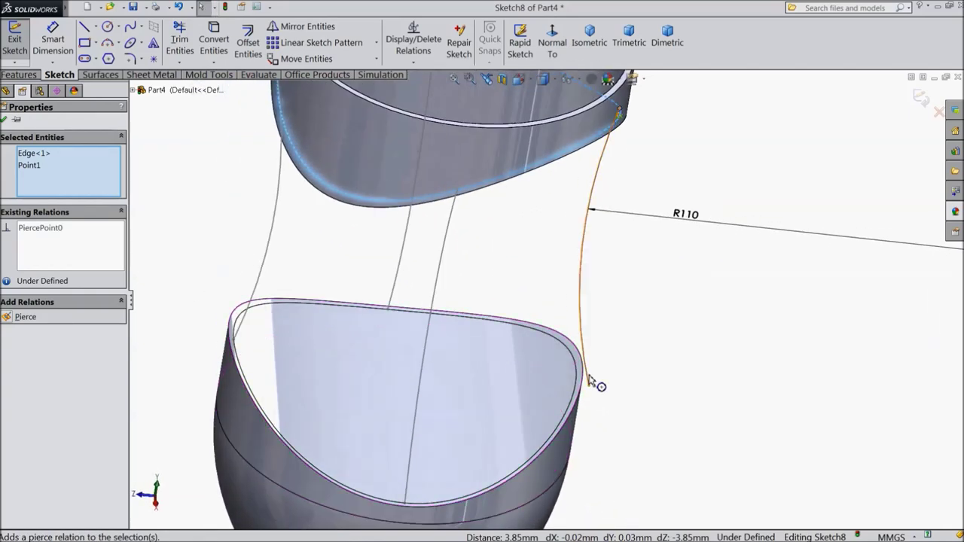
left_click(578, 384)
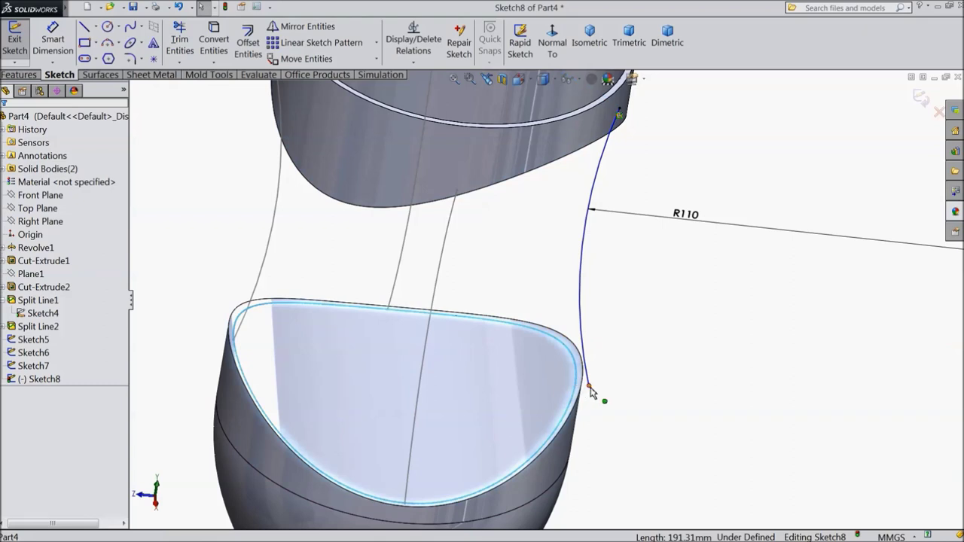
left_click(590, 388, "ctrl")
left_click(620, 351)
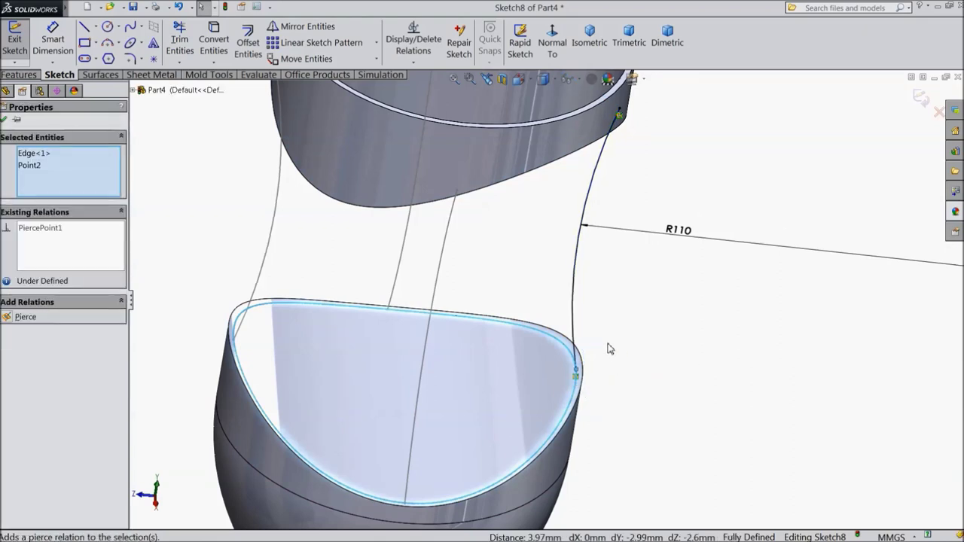
scroll(558, 324, "up", 3)
left_click(5, 120)
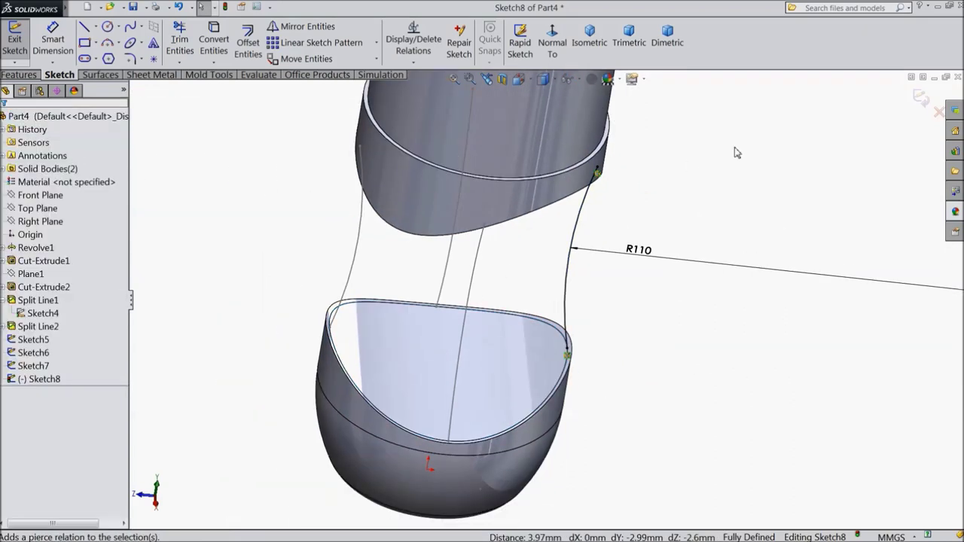
left_click(922, 102)
scroll(590, 361, "up", 3)
mouse_move(628, 340)
middle_mouse_down()
mouse_move(597, 220)
mouse_move(596, 296)
middle_mouse_up()
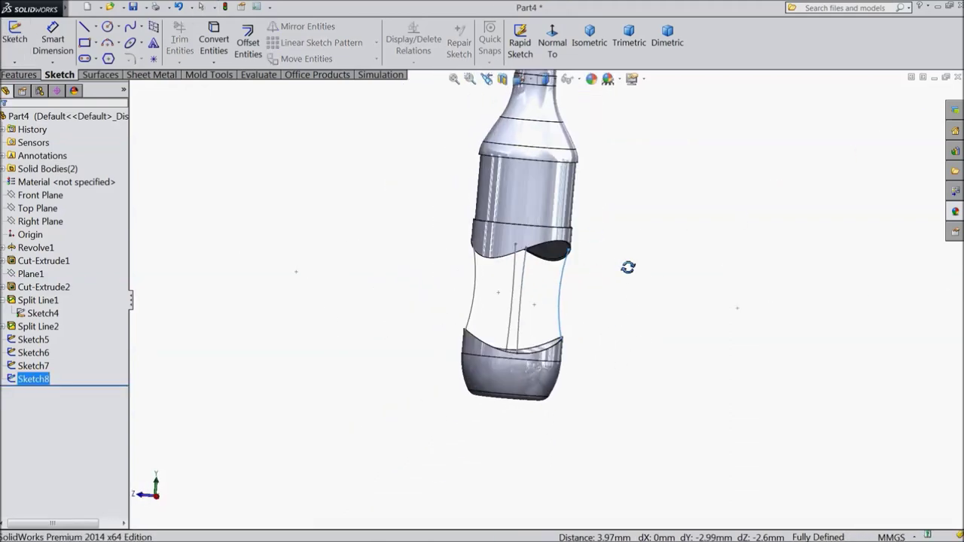
mouse_move(595, 296)
middle_mouse_down()
mouse_move(601, 286)
mouse_move(650, 317)
mouse_move(588, 221)
middle_mouse_up()
scroll(548, 301, "down", 3)
scroll(588, 220, "down", 2)
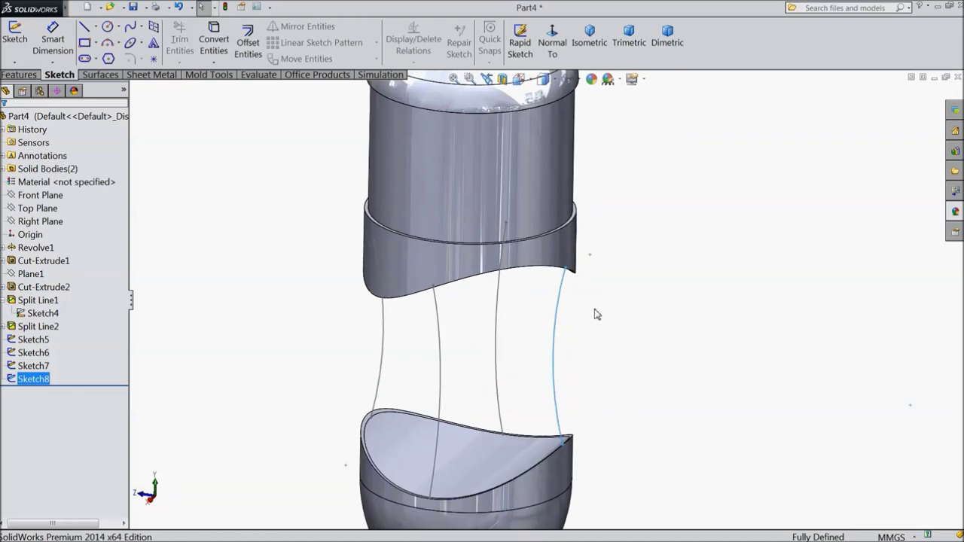
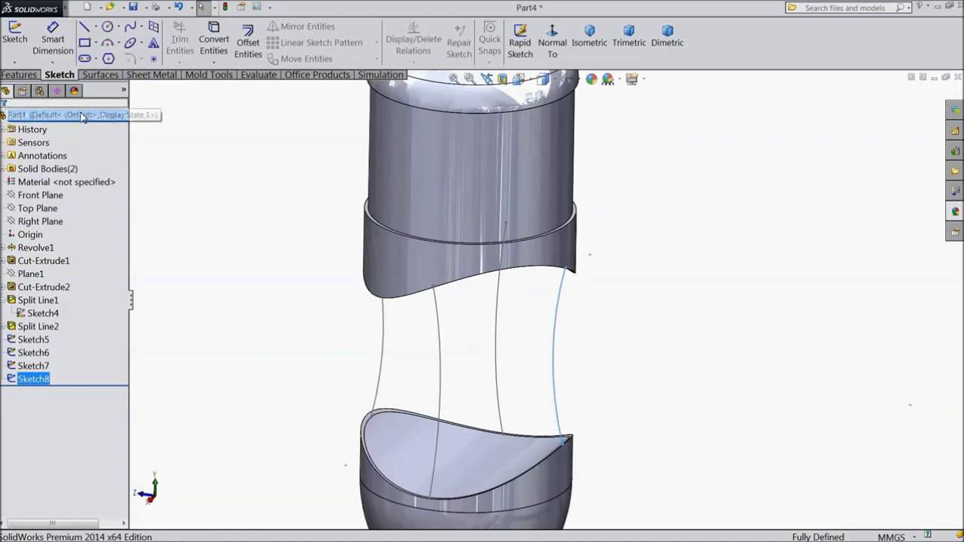
Start a Lofted Boss/Base between the lower and upper cut edges of the bottle
left_click(368, 452)
middle_click_drag(324, 394, 330, 235)
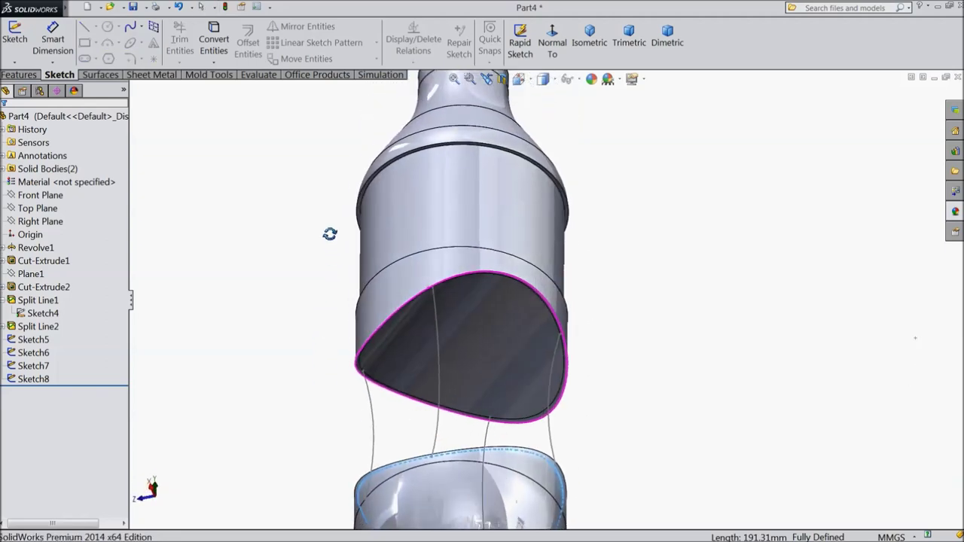
scroll(518, 306, "down", 5)
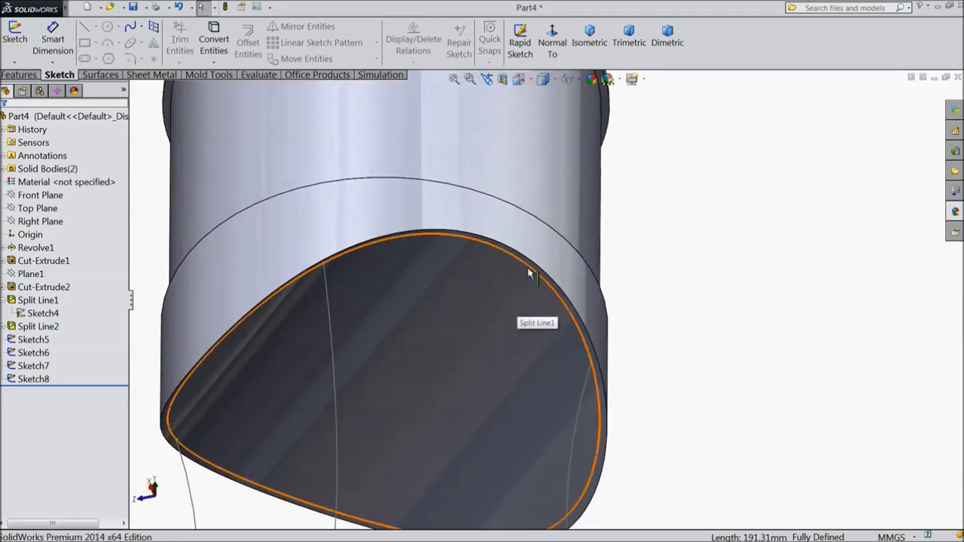
left_click(529, 267)
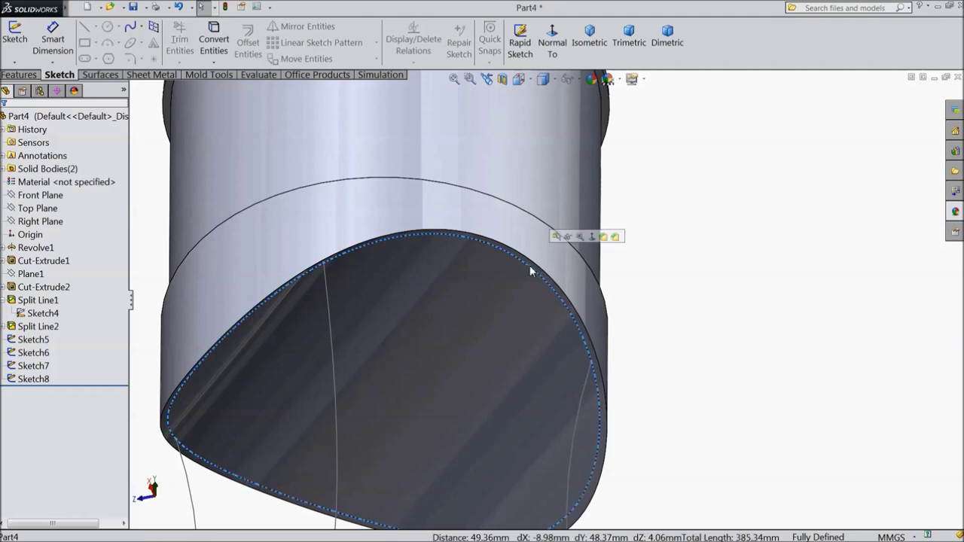
scroll(531, 291, "up", 5)
mouse_move(658, 217)
middle_mouse_down()
mouse_move(635, 286)
mouse_move(581, 334)
mouse_move(610, 366)
mouse_move(618, 402)
mouse_move(592, 399)
middle_mouse_up()
scroll(612, 375, "up", 3)
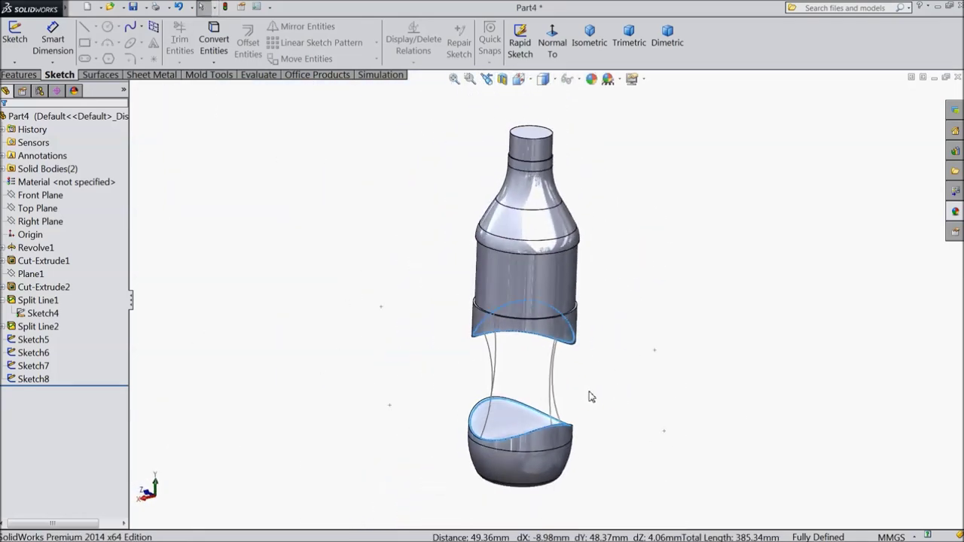
scroll(549, 391, "down", 2)
left_click(19, 76)
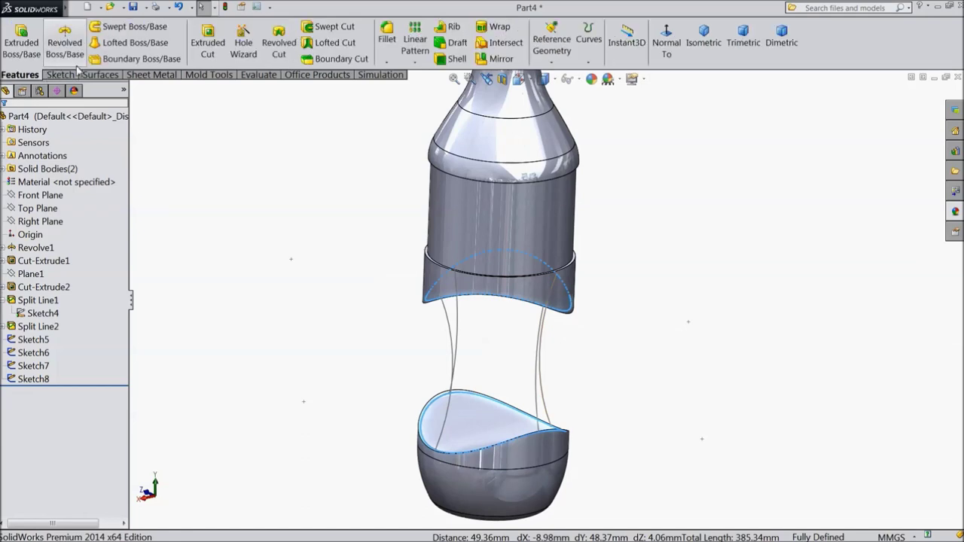
left_click(137, 45)
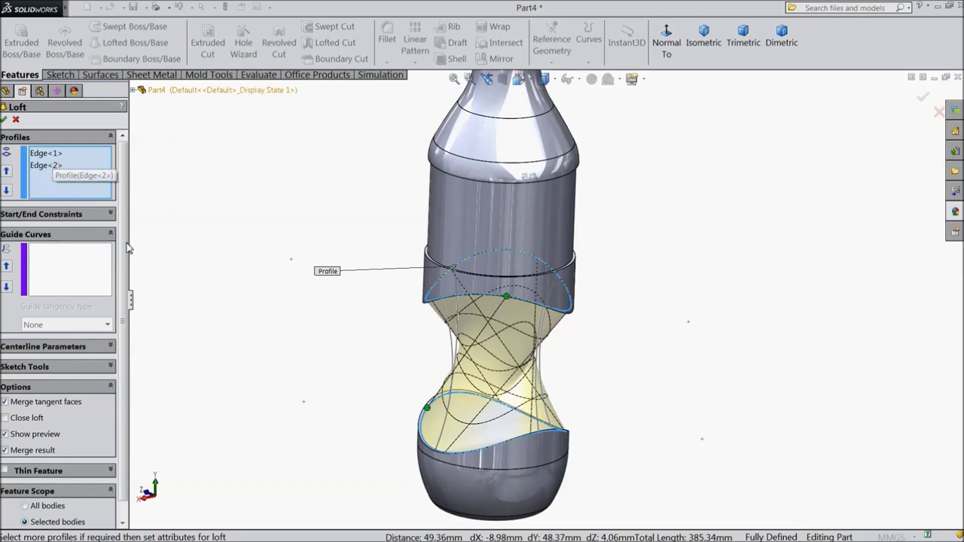
Add Sketch7, Sketch8, Sketch5 and Sketch6 as guide curves and accept the waisted loft
scroll(483, 369, "down", 2)
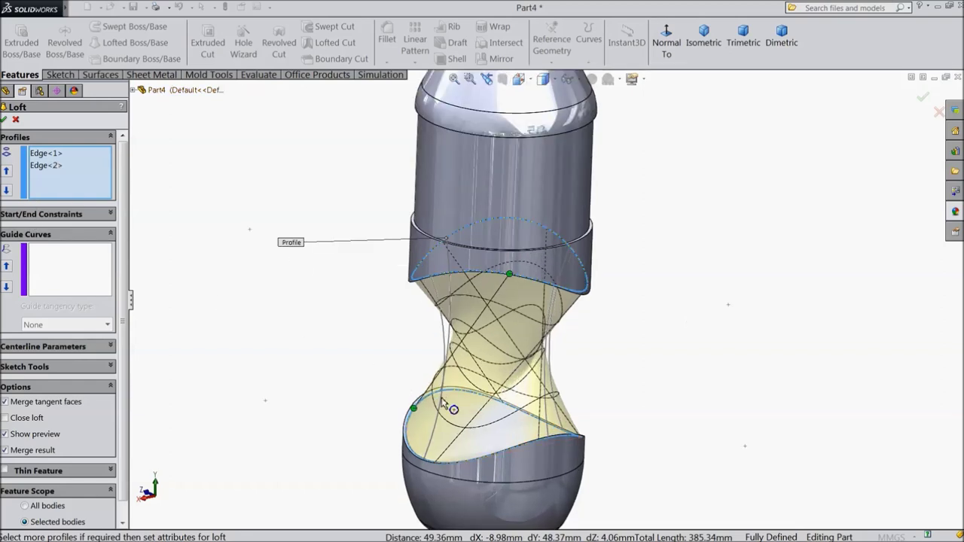
left_click(49, 276)
scroll(435, 434, "down", 2)
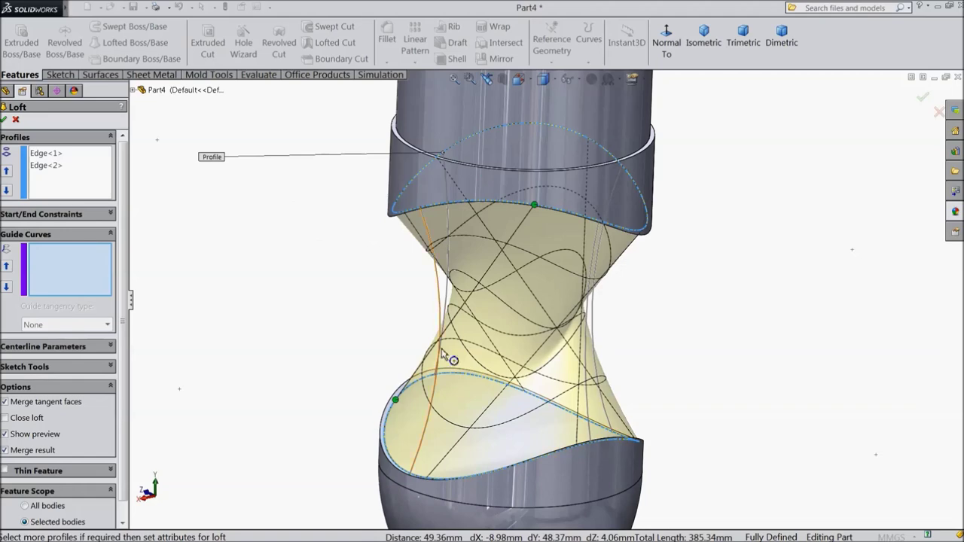
left_click(451, 304)
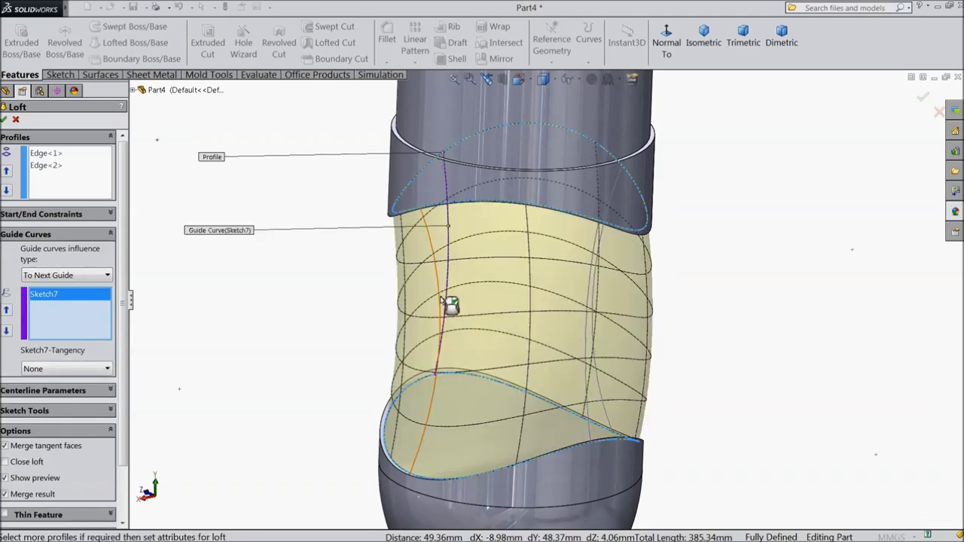
mouse_move(641, 344)
middle_mouse_down()
mouse_move(695, 339)
mouse_move(592, 355)
mouse_move(691, 351)
middle_mouse_up()
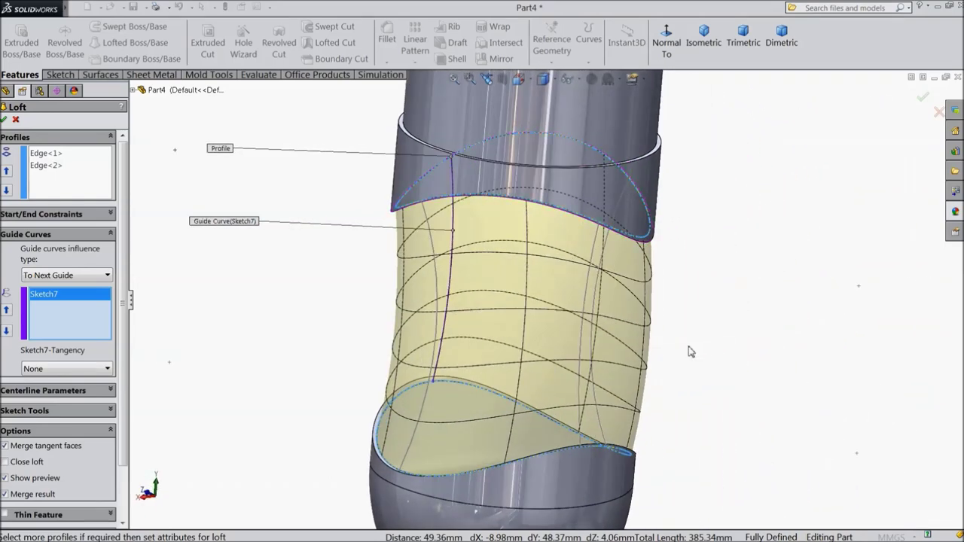
left_click(583, 340)
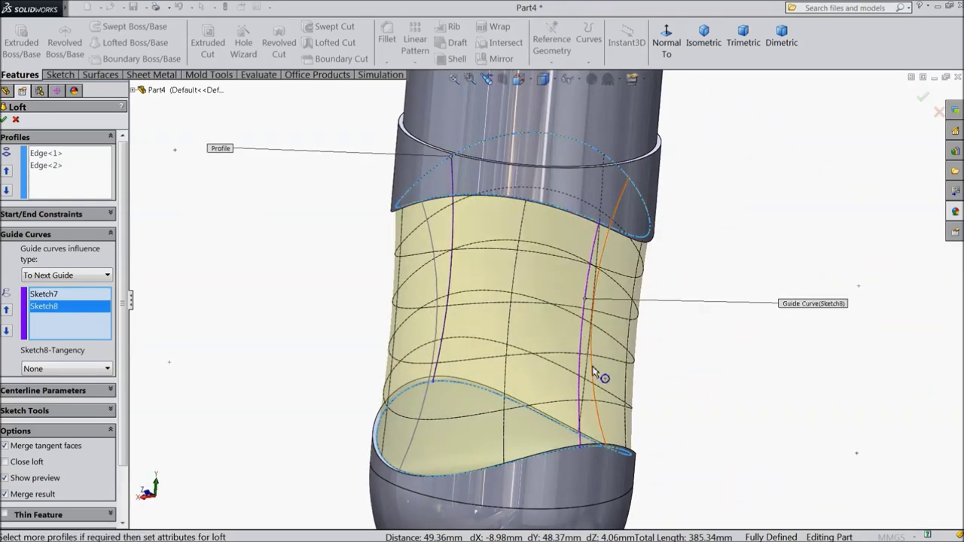
left_click(593, 371)
middle_click_drag(680, 361, 691, 362)
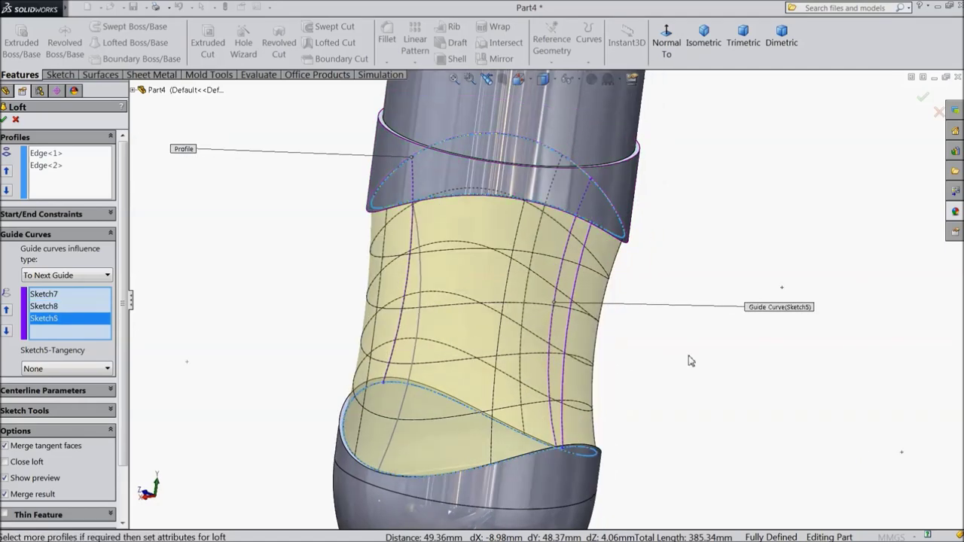
left_click(421, 298)
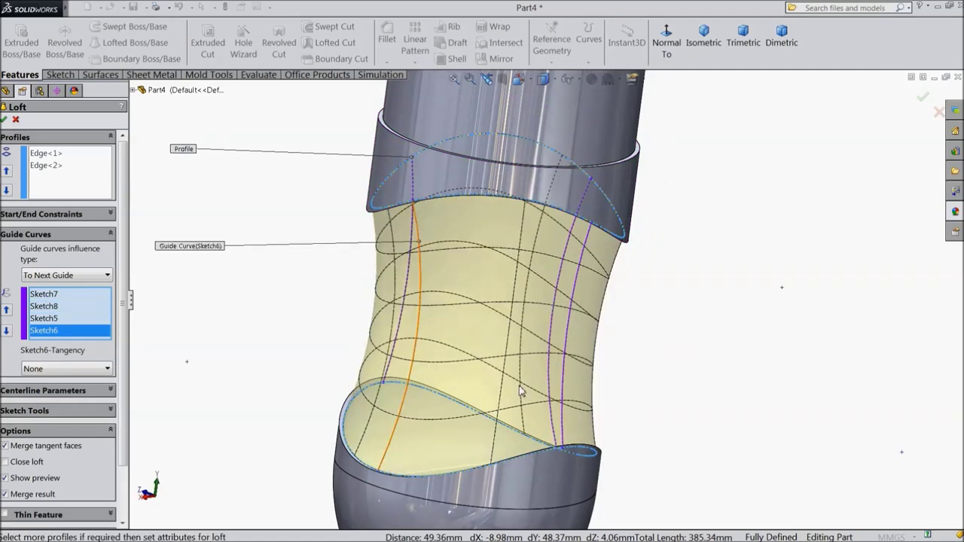
scroll(422, 298, "up", 5)
mouse_move(407, 290)
middle_mouse_down()
mouse_move(542, 305)
mouse_move(410, 313)
mouse_move(375, 332)
mouse_move(390, 382)
mouse_move(377, 382)
mouse_move(382, 393)
middle_mouse_up()
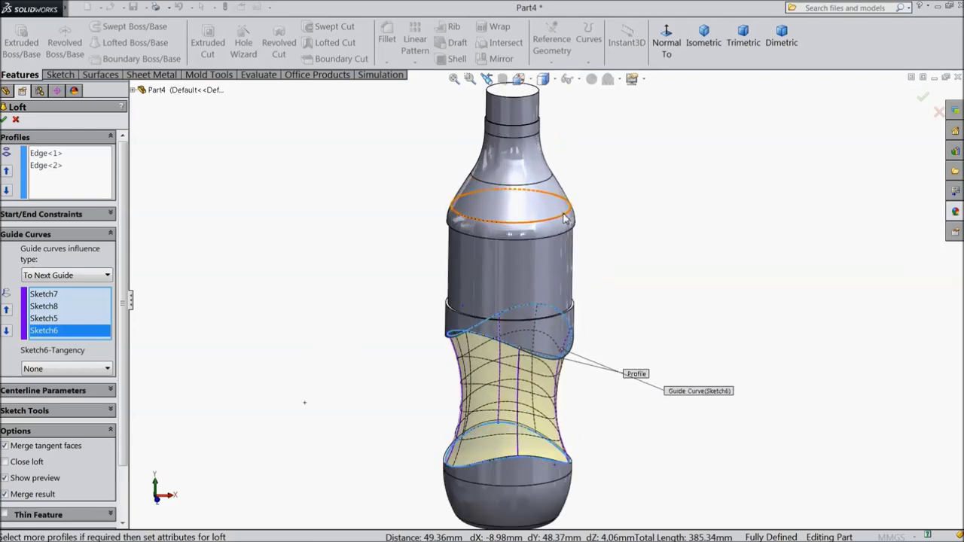
middle_click_drag(532, 363, 535, 413)
left_click(4, 119)
mouse_move(354, 387)
middle_mouse_down()
mouse_move(366, 311)
mouse_move(362, 206)
mouse_move(342, 332)
mouse_move(394, 400)
mouse_move(339, 339)
mouse_move(340, 387)
mouse_move(322, 374)
middle_mouse_up()
scroll(590, 290, "down", 2)
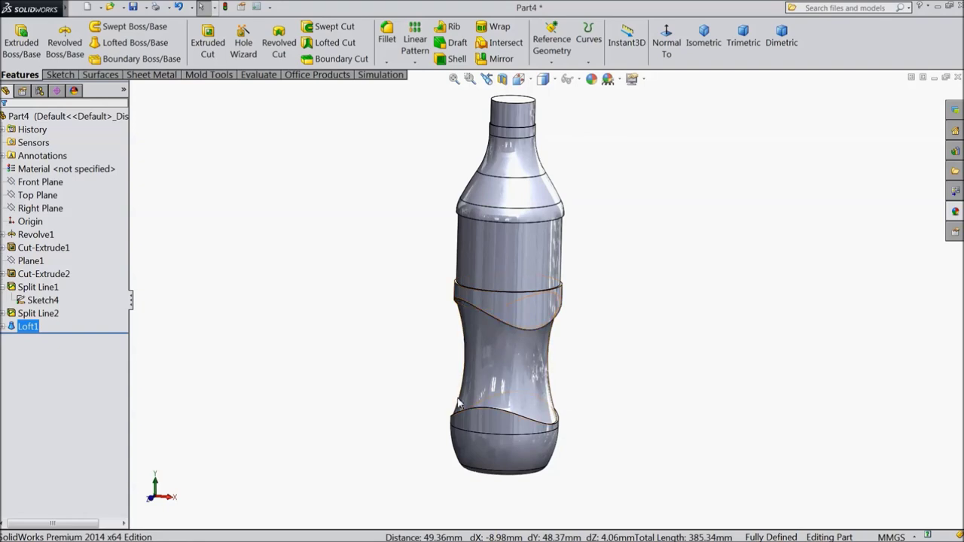
Start a 1 mm fillet on the two shoulder edges of the bottle
mouse_move(614, 260)
middle_mouse_down()
mouse_move(592, 261)
mouse_move(600, 274)
middle_mouse_up()
scroll(600, 247, "down", 1)
scroll(599, 247, "down", 1)
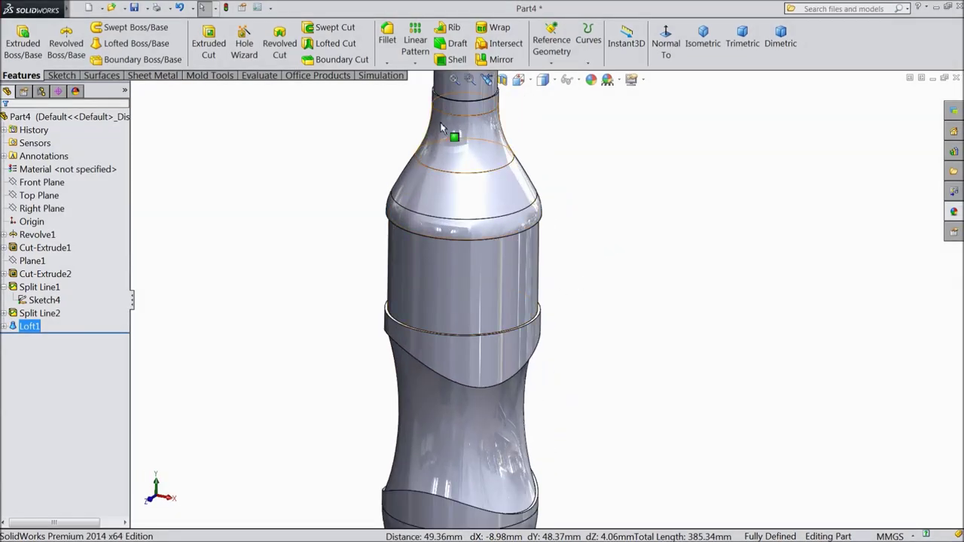
left_click(387, 42)
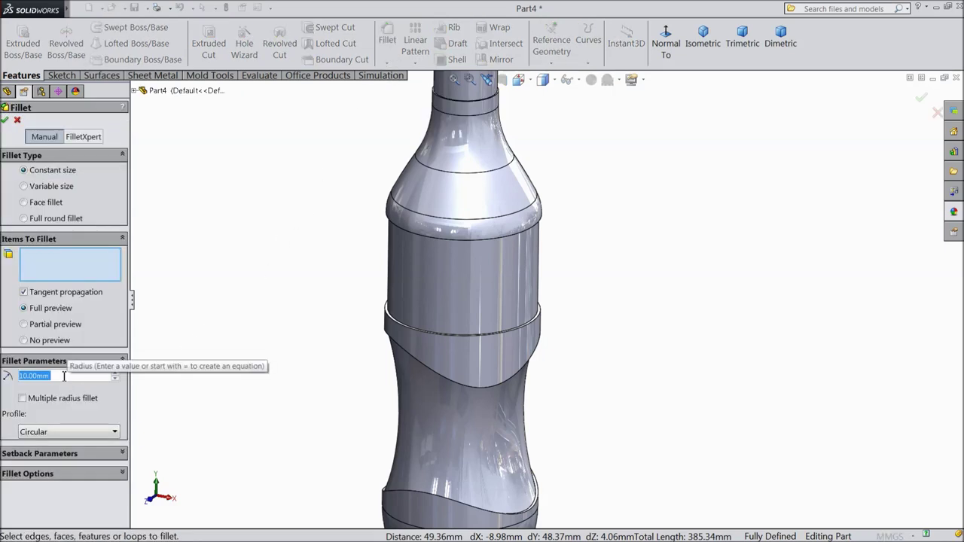
type("1")
key("Return")
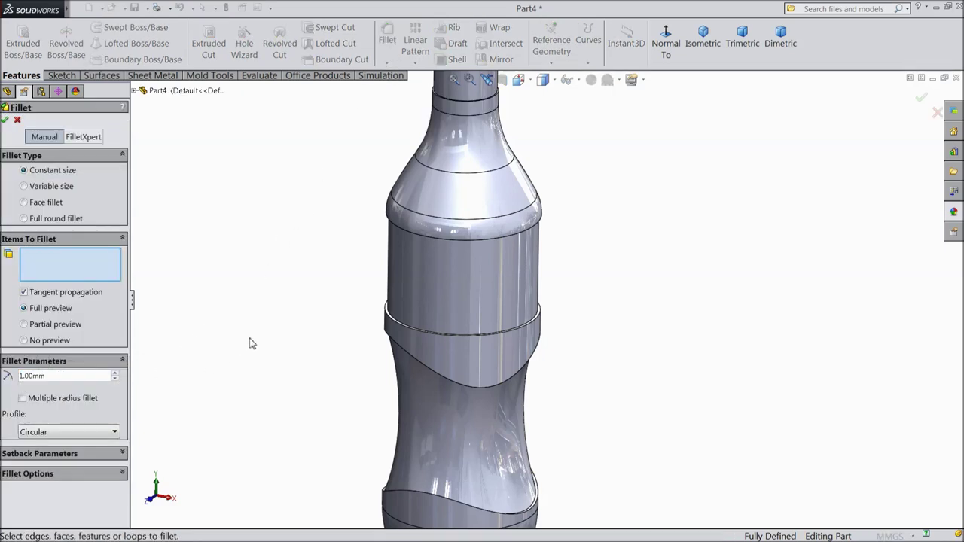
scroll(316, 276, "up", 2)
scroll(429, 224, "up", 5)
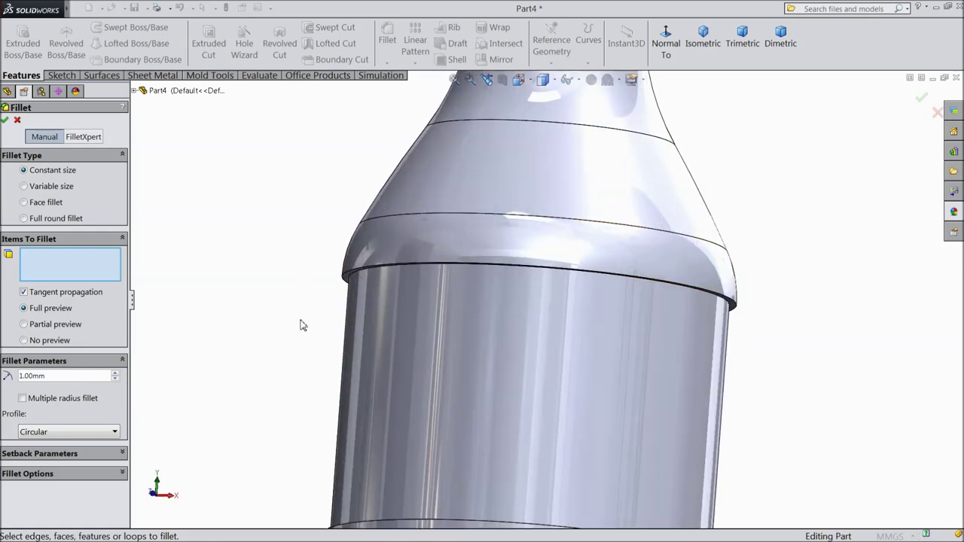
scroll(342, 306, "up", 3)
left_click(400, 256)
scroll(390, 286, "down", 5)
scroll(421, 320, "down", 2)
scroll(444, 391, "up", 1)
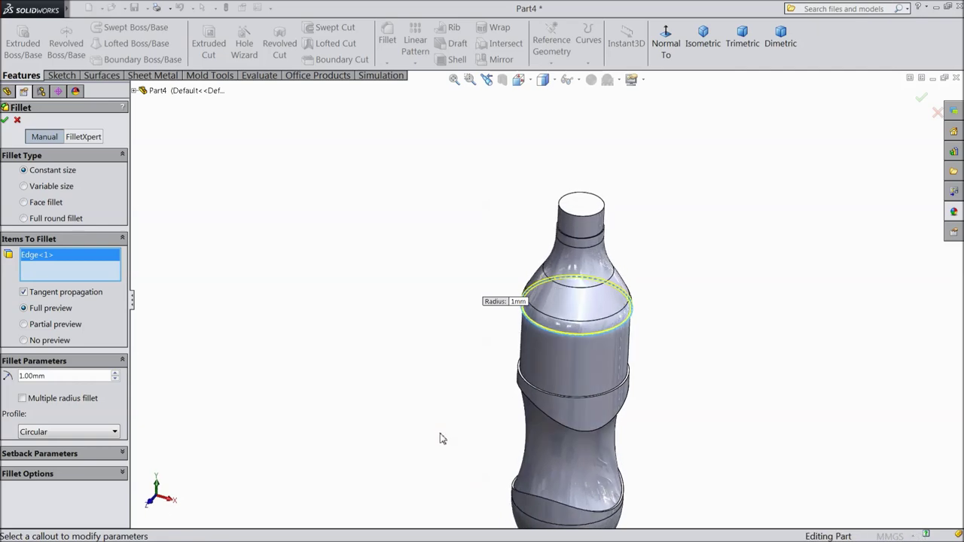
scroll(445, 430, "up", 2)
scroll(512, 377, "up", 5)
scroll(545, 348, "down", 1)
left_click(546, 333)
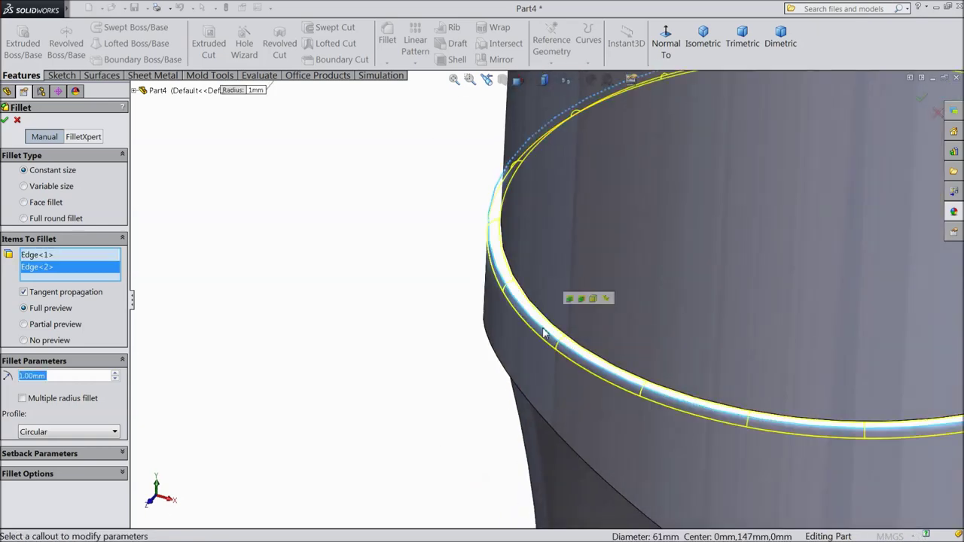
Add the upper and lower waist edges to the 1 mm fillet and accept it
scroll(459, 377, "down", 3)
mouse_move(474, 398)
middle_mouse_down()
mouse_move(493, 189)
mouse_move(509, 353)
middle_mouse_up()
scroll(512, 369, "up", 3)
left_click(514, 374)
scroll(462, 340, "down", 3)
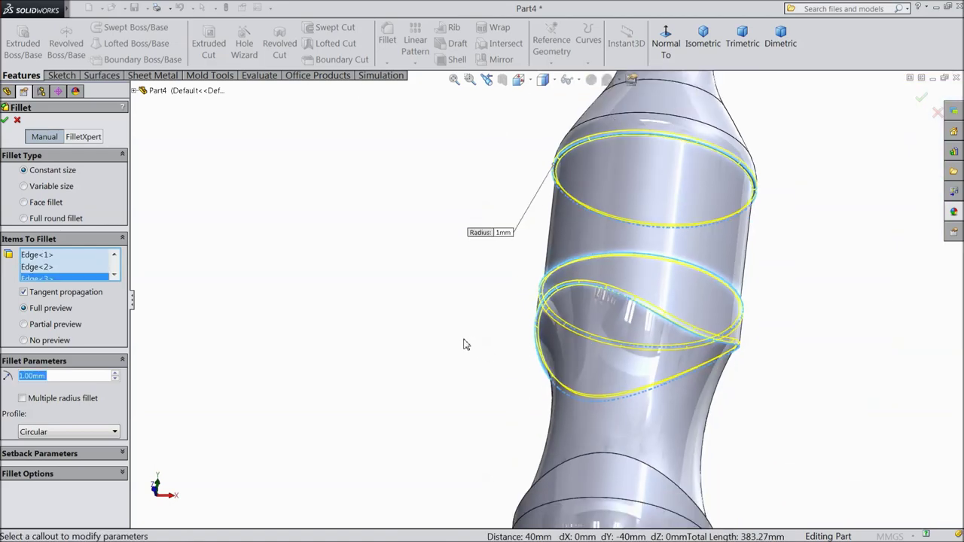
scroll(463, 340, "down", 2)
scroll(547, 452, "up", 3)
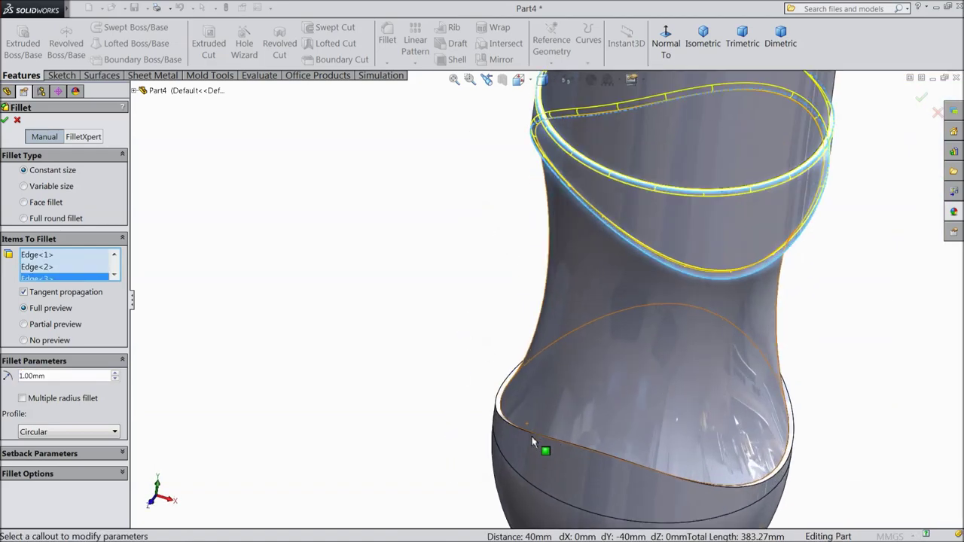
scroll(513, 411, "up", 3)
left_click(494, 369)
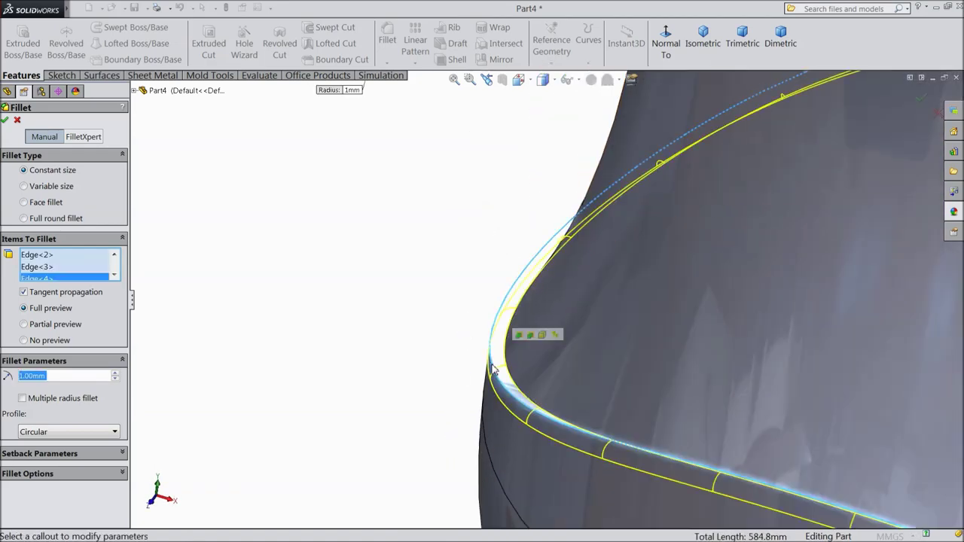
left_click(5, 122)
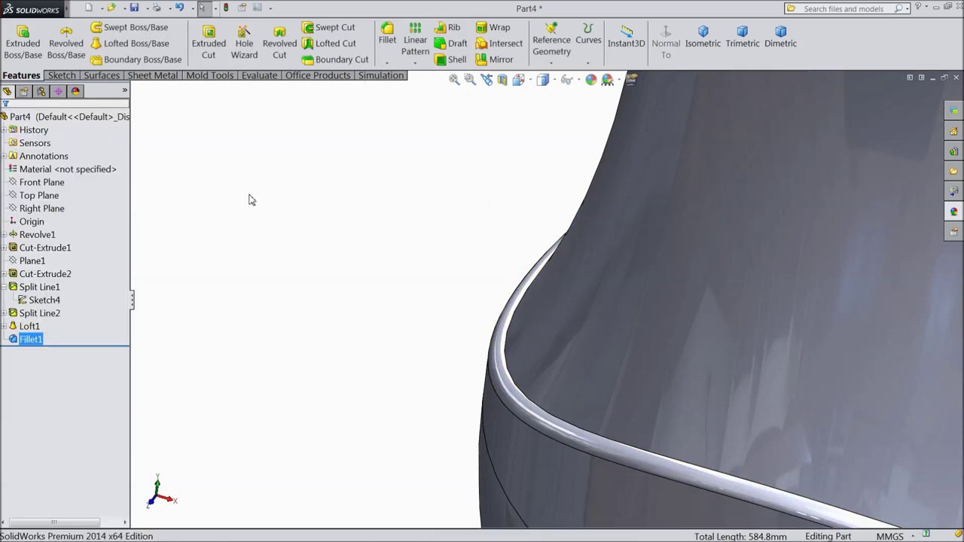
Fillet the first handle-band edge, settling on a 0.25 mm radius
left_click(387, 65)
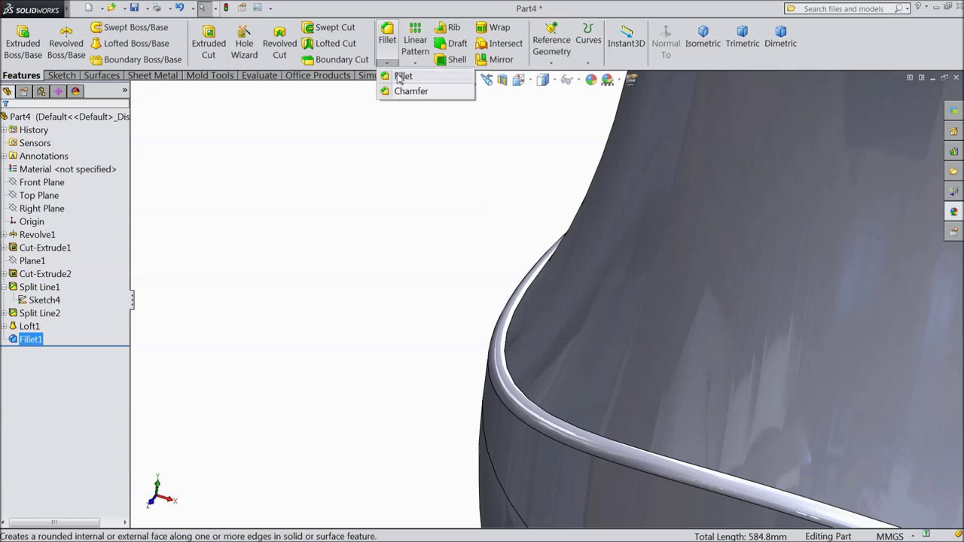
left_click(401, 78)
type("0.5")
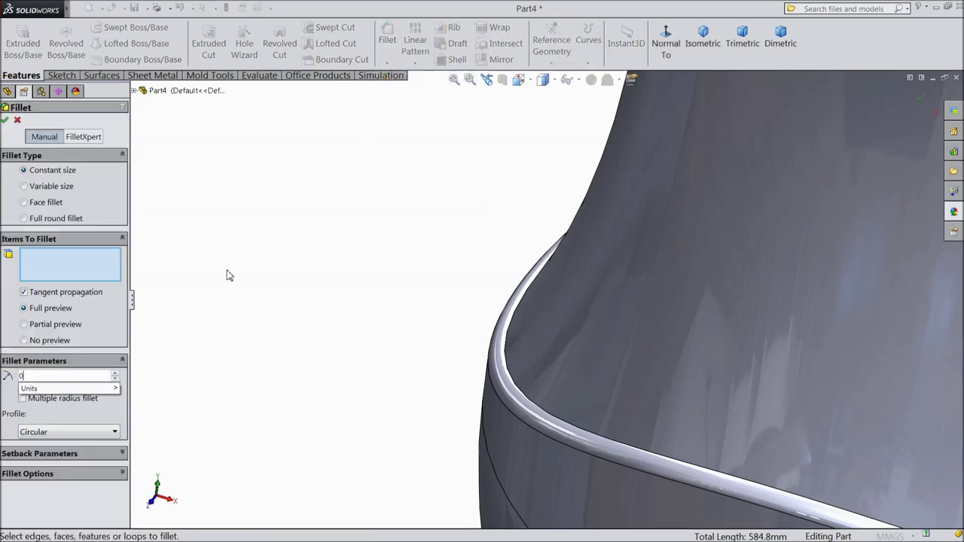
key("Return")
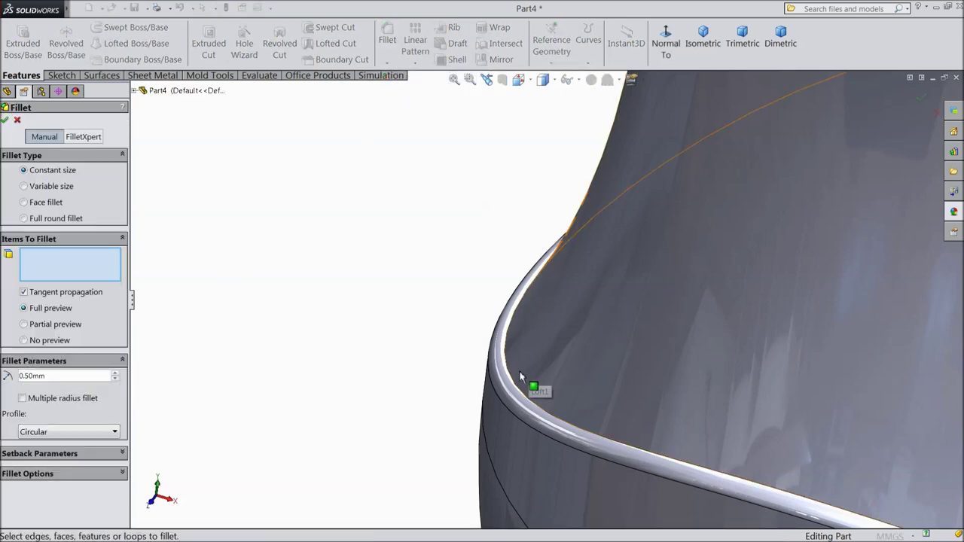
left_click(512, 376)
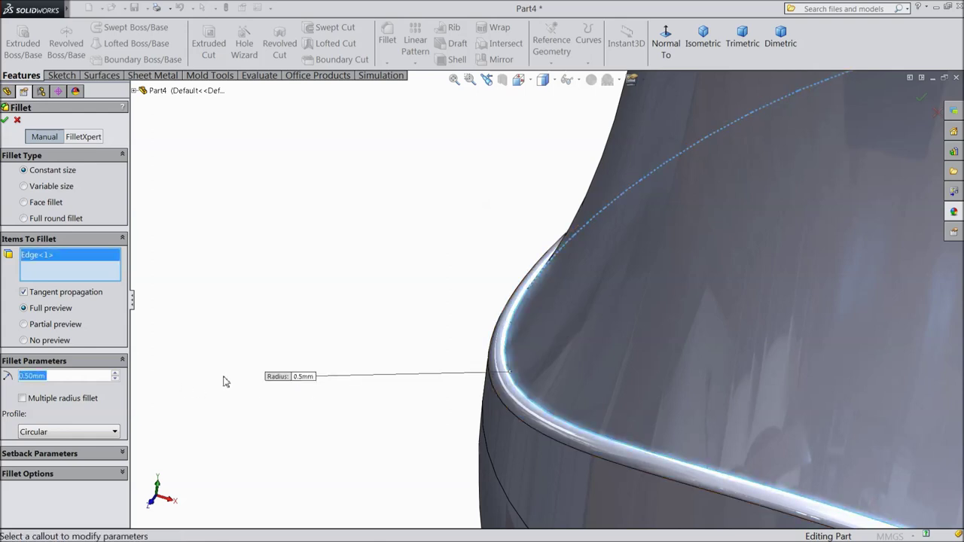
type("0.4")
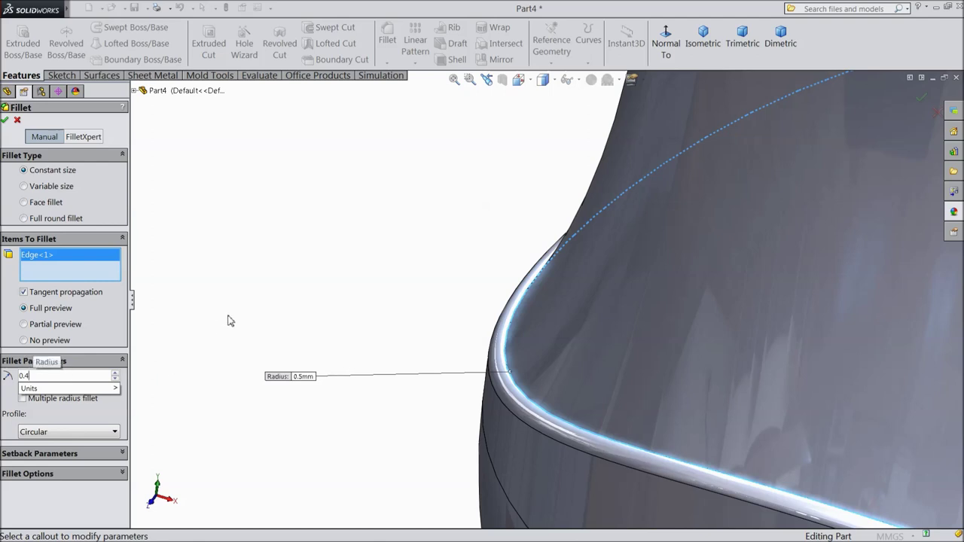
key("Return")
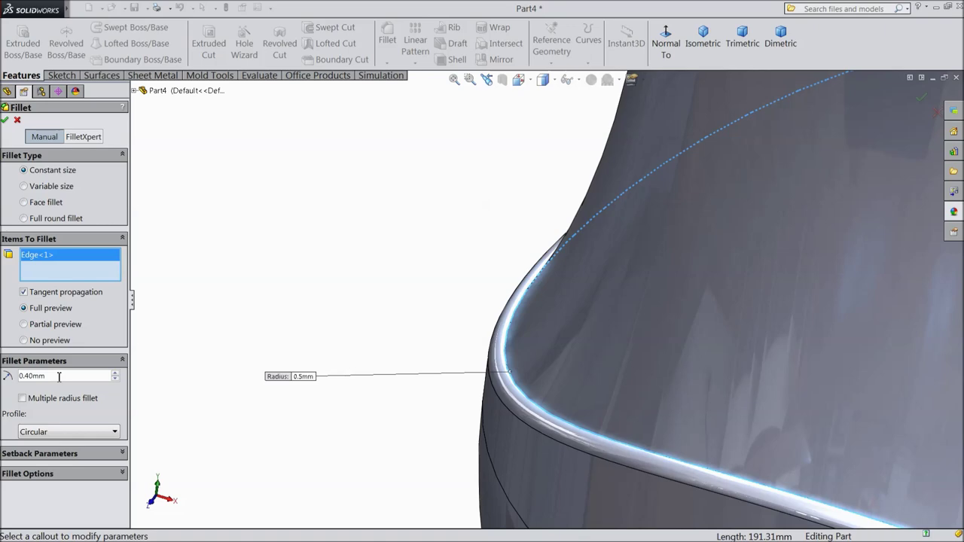
type("0.25")
key("Return")
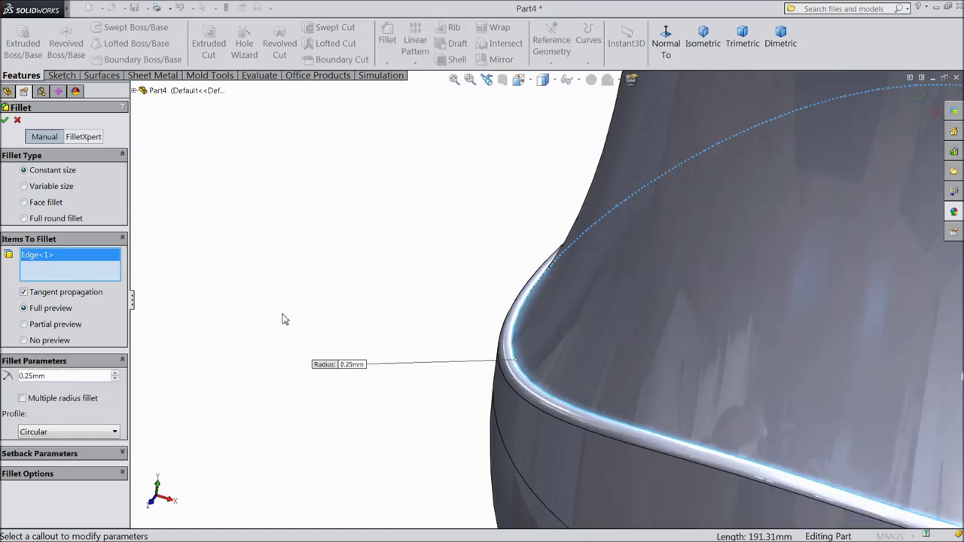
Add the second handle-band edge to the 0.25 mm fillet
scroll(286, 320, "up", 3)
scroll(286, 320, "up", 3)
middle_click_drag(463, 232, 518, 172)
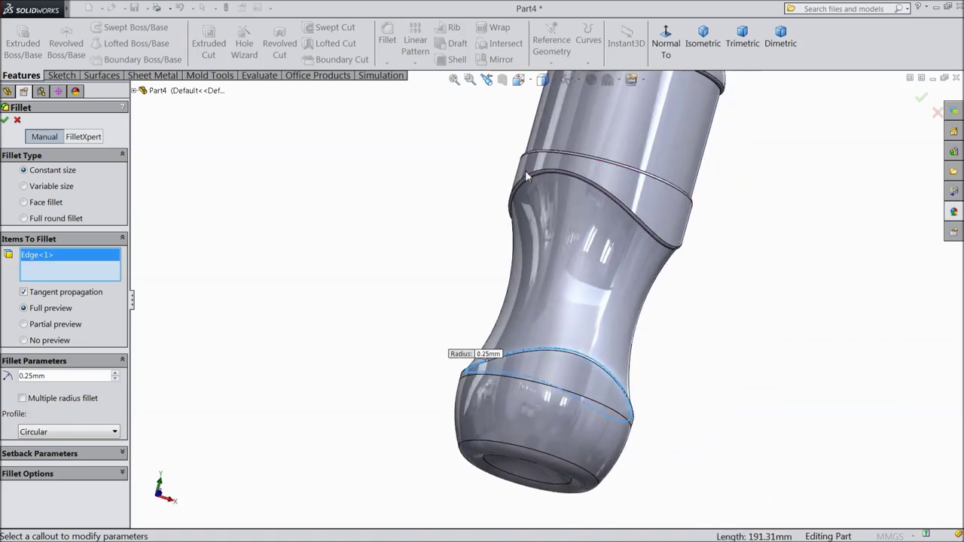
scroll(518, 172, "down", 5)
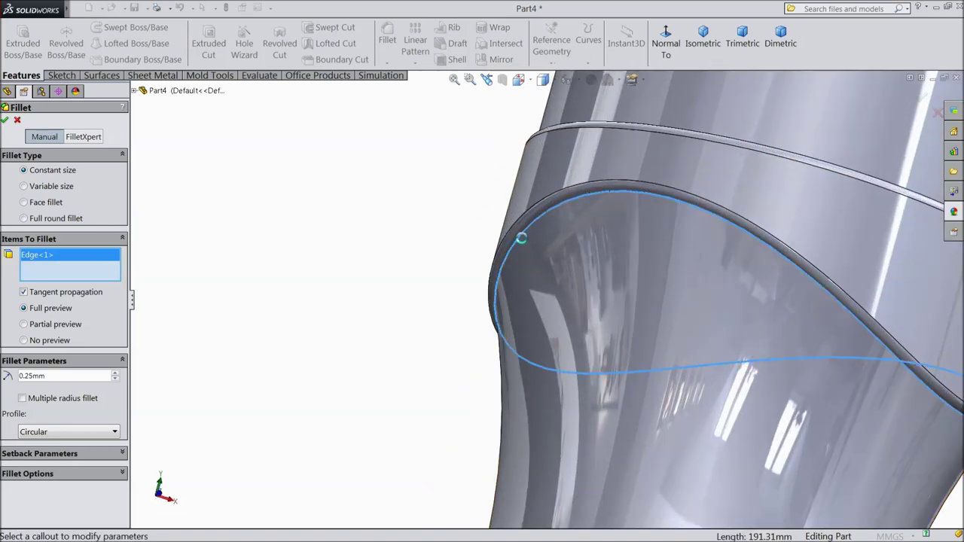
left_click(522, 239)
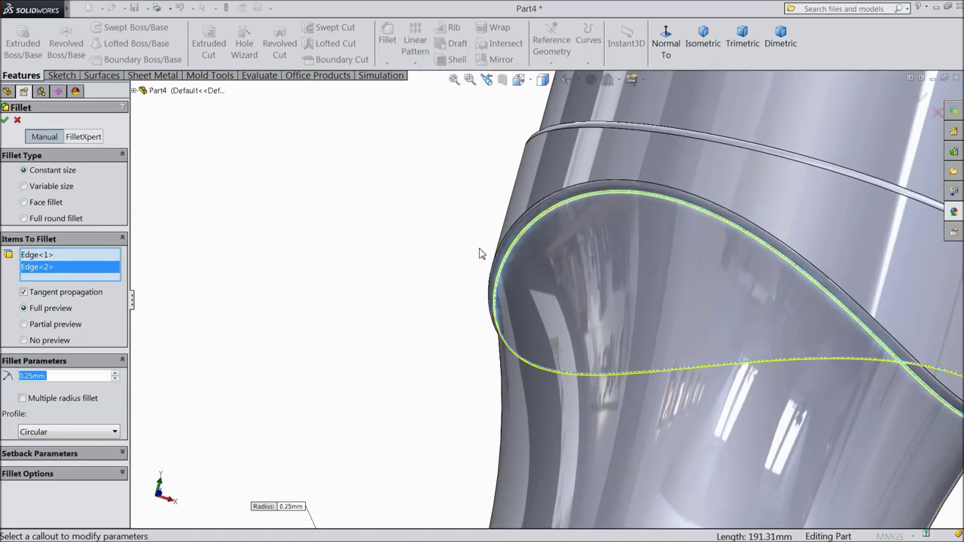
scroll(463, 259, "down", 3)
scroll(572, 218, "up", 3)
scroll(660, 149, "up", 2)
scroll(520, 239, "down", 4)
scroll(365, 240, "down", 2)
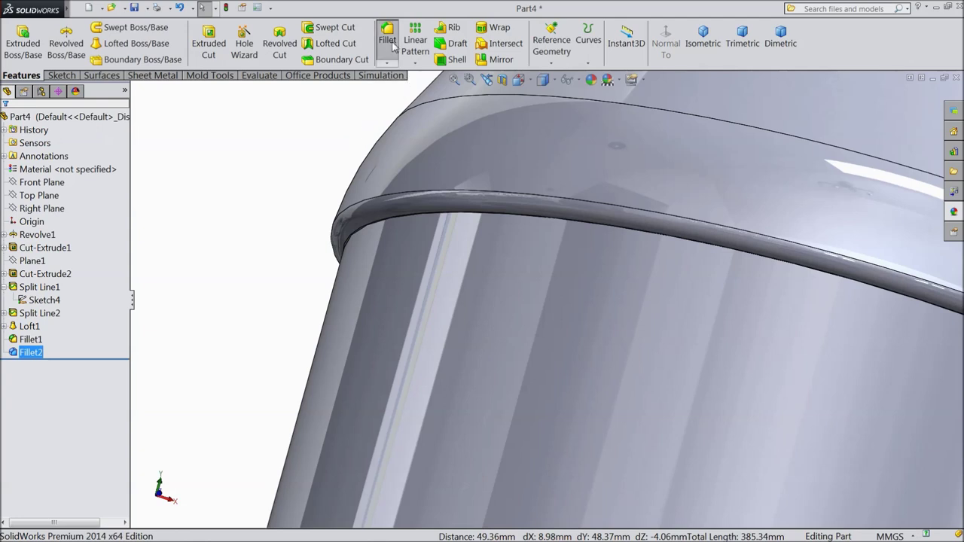
Start a 0.5 mm fillet on the upper body ring edge
left_click(387, 38)
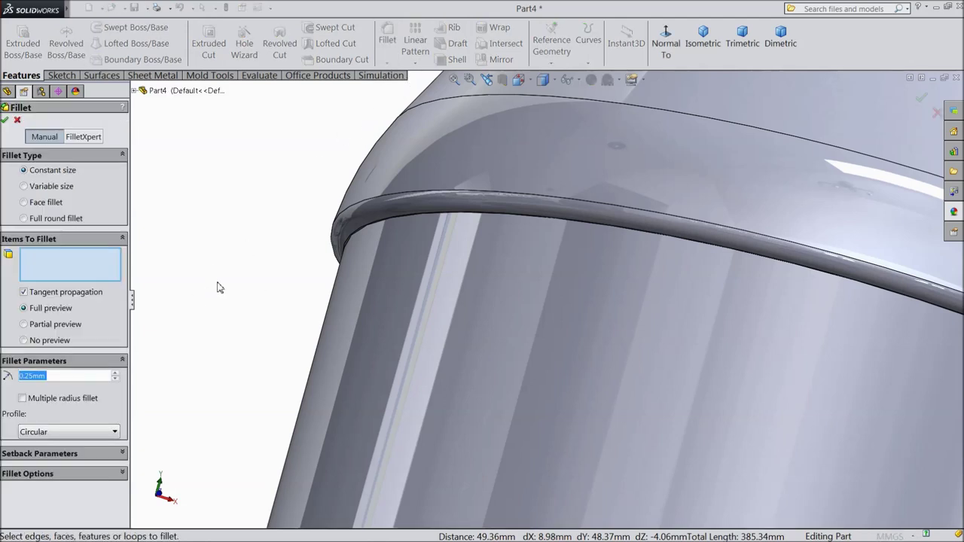
type("0.5")
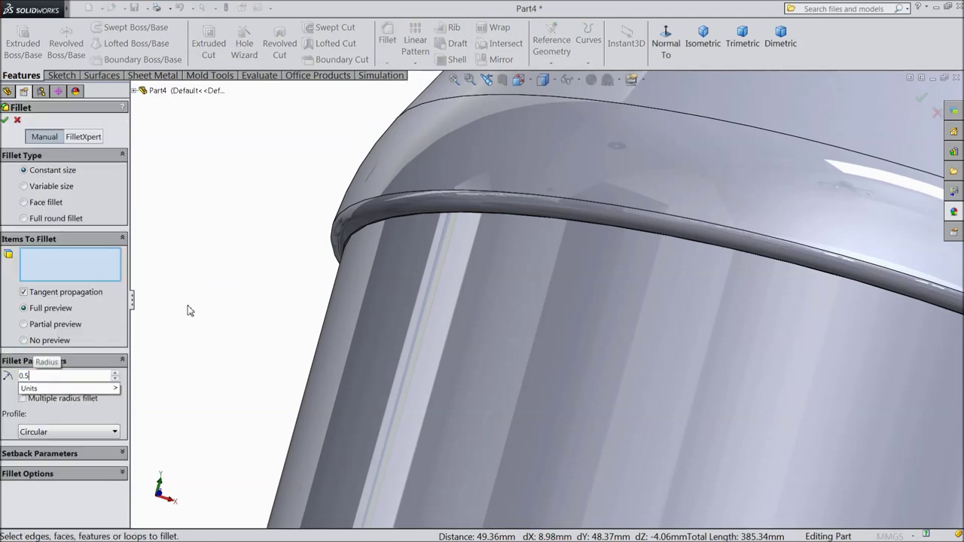
key("Return")
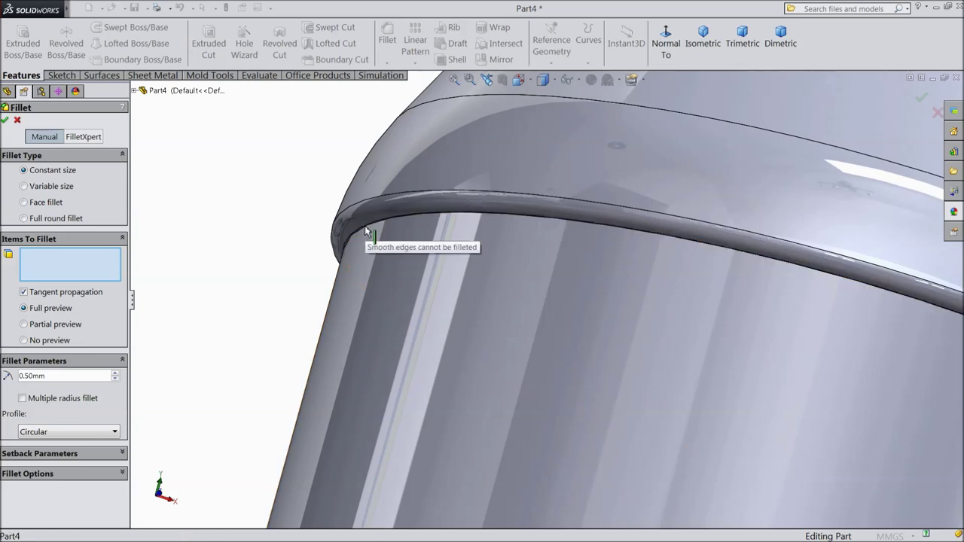
left_click(366, 233)
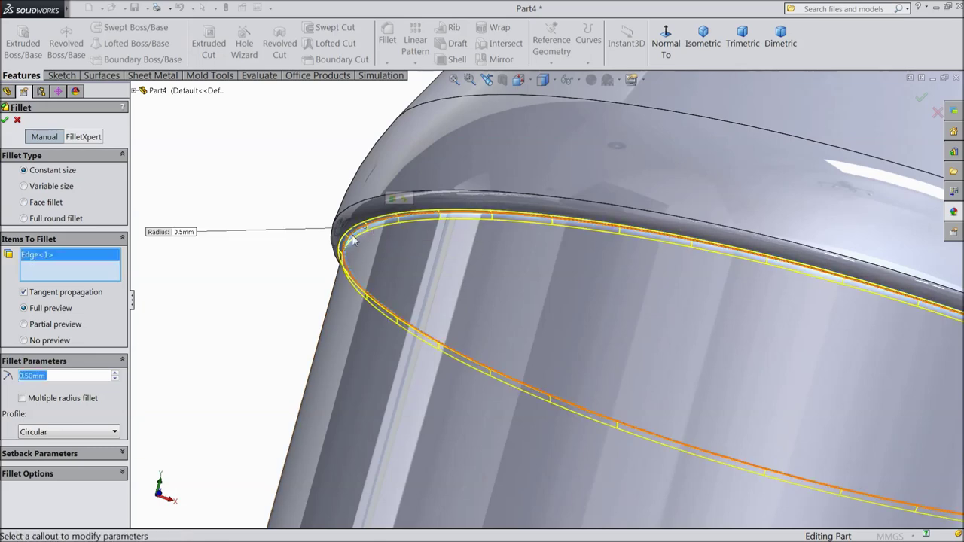
scroll(367, 233, "up", 5)
middle_click_drag(310, 243, 389, 396)
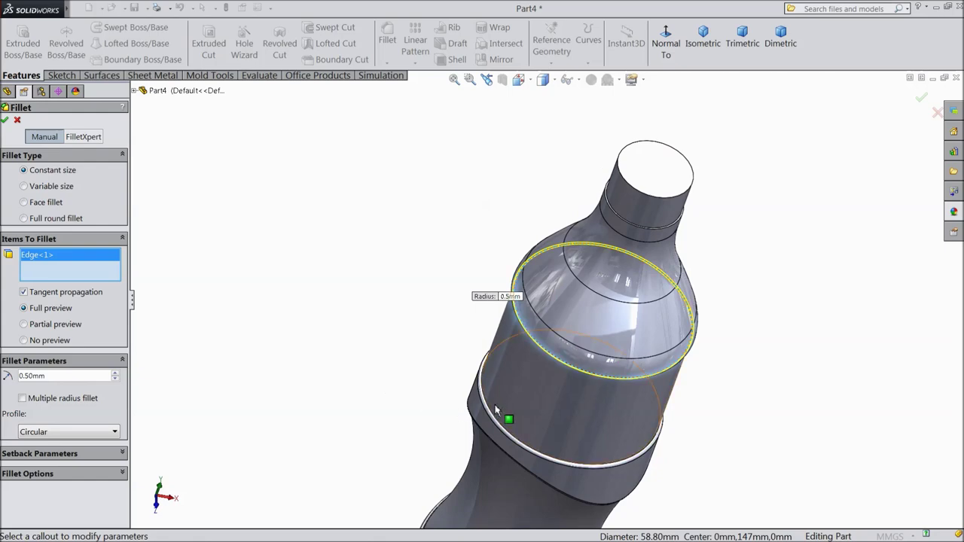
scroll(497, 409, "down", 3)
scroll(500, 354, "down", 3)
Add a second ring edge and accept the 0.5 mm fillet
left_click(496, 341)
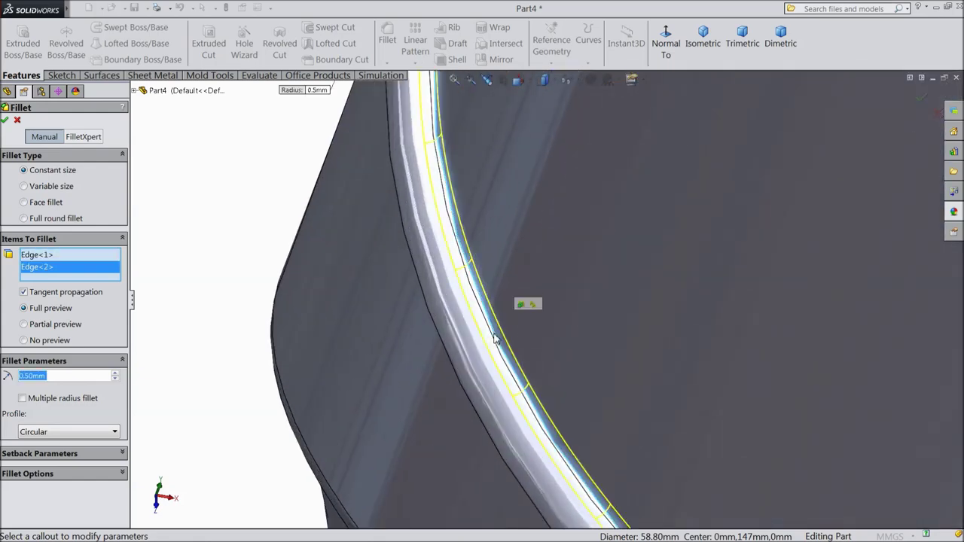
scroll(462, 338, "up", 5)
scroll(400, 318, "up", 3)
mouse_move(437, 389)
middle_mouse_down()
mouse_move(467, 255)
mouse_move(487, 243)
middle_mouse_up()
middle_click_drag(508, 340, 469, 409)
scroll(453, 465, "down", 2)
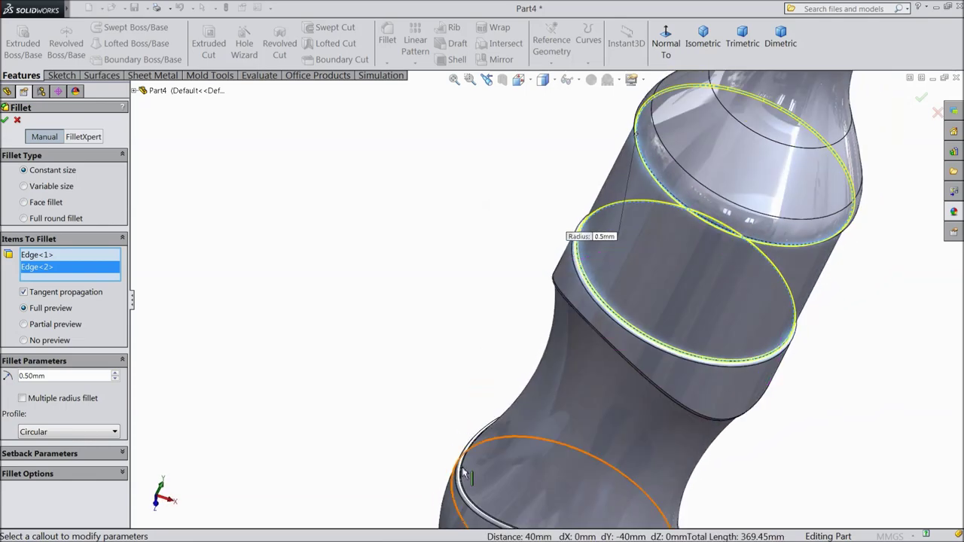
scroll(452, 465, "down", 3)
scroll(467, 449, "down", 3)
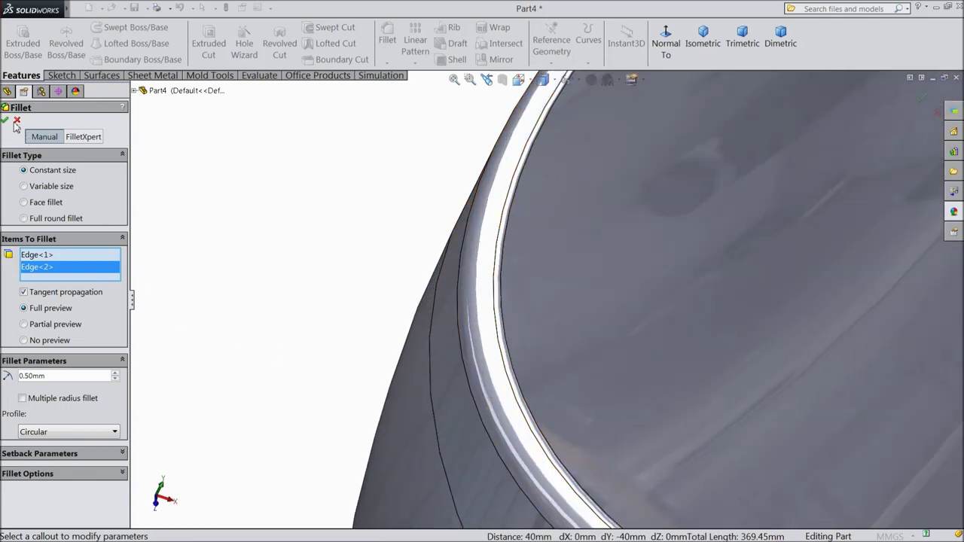
left_click(6, 120)
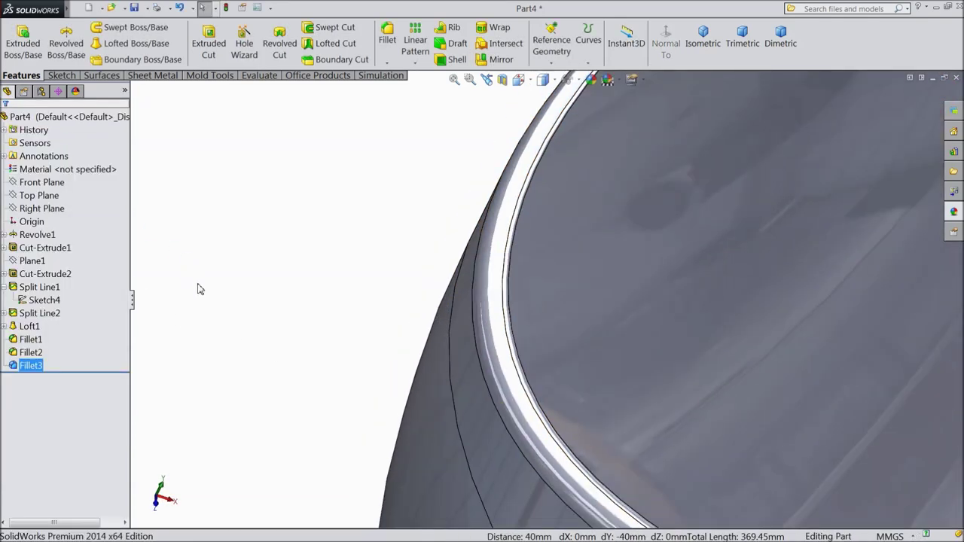
Start a new sketch on the Right Plane
scroll(200, 289, "up", 3)
scroll(294, 316, "up", 5)
mouse_move(302, 316)
middle_mouse_down()
mouse_move(430, 243)
mouse_move(437, 306)
middle_mouse_up()
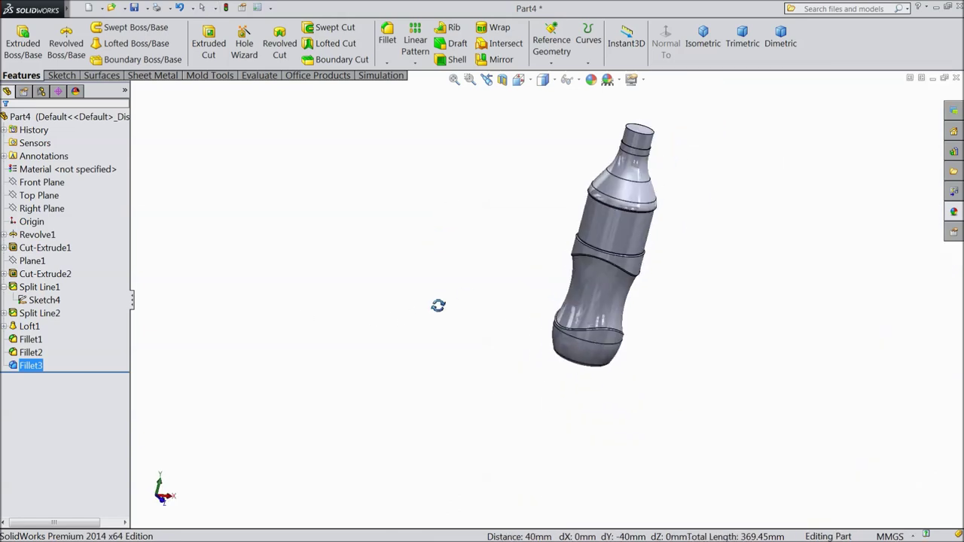
scroll(728, 180, "down", 2)
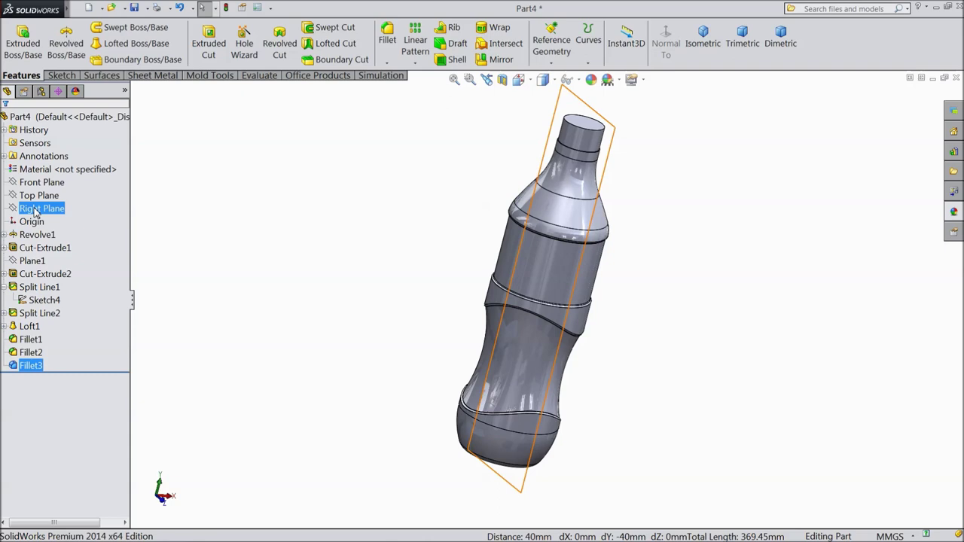
left_click(34, 211)
left_click(44, 192)
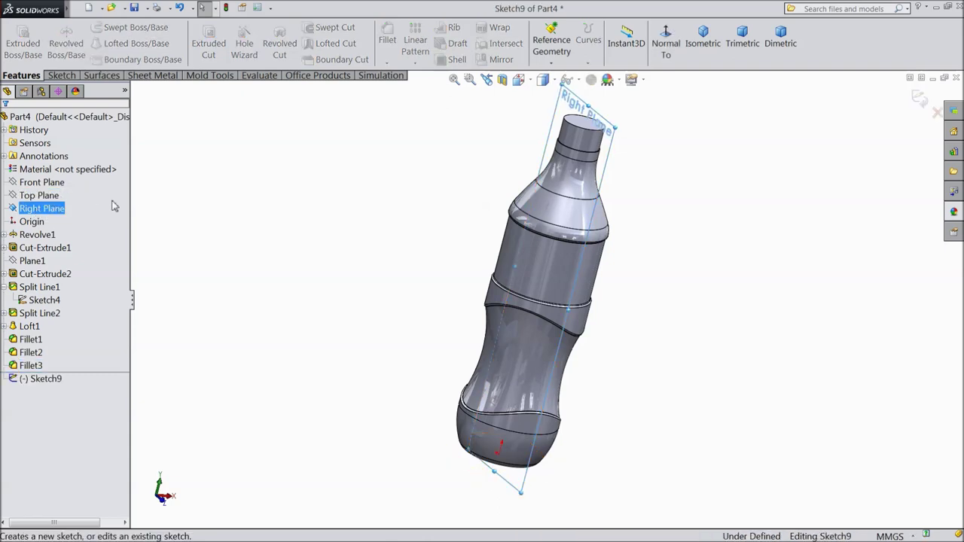
Draw an angled construction centerline up and outward from the bottle's base corner
left_click(666, 43)
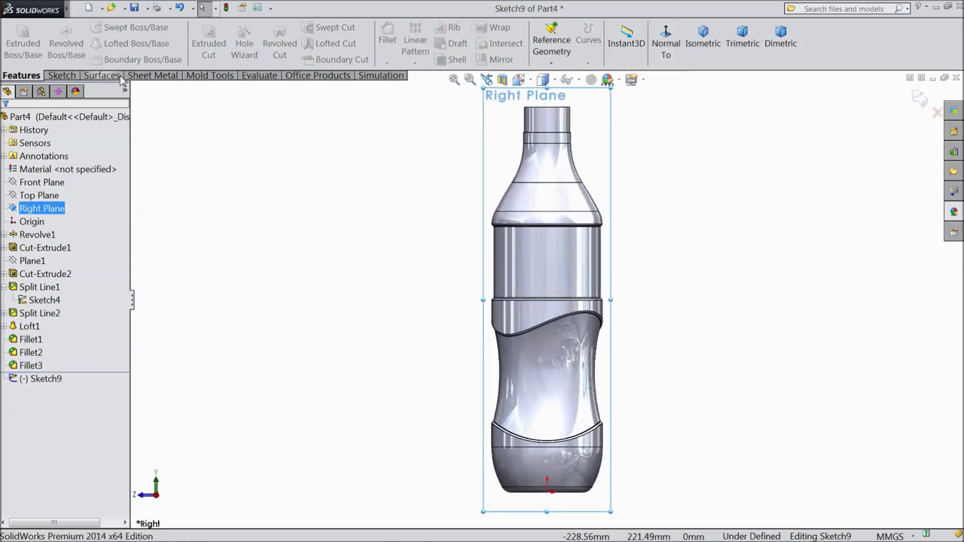
left_click(64, 76)
left_click(97, 27)
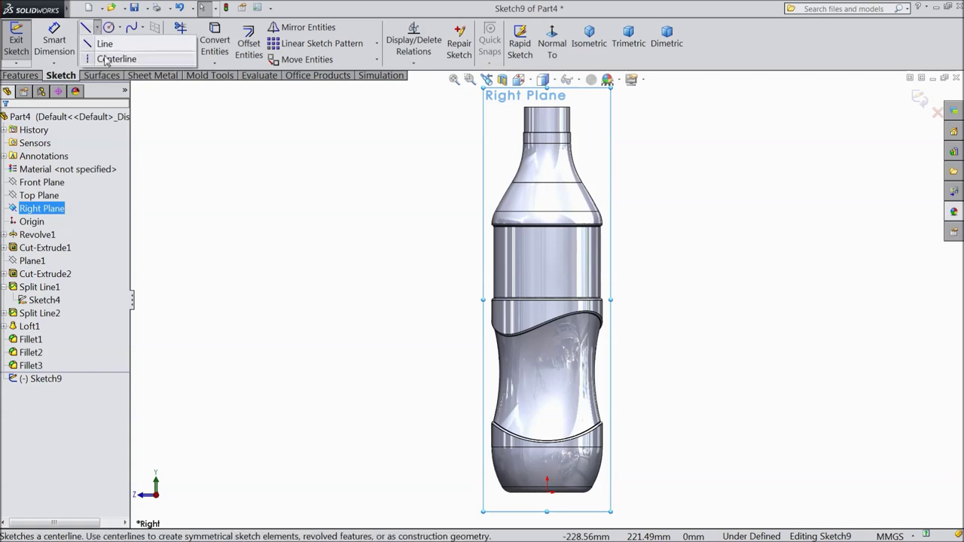
left_click(109, 60)
scroll(586, 502, "down", 2)
scroll(586, 419, "down", 3)
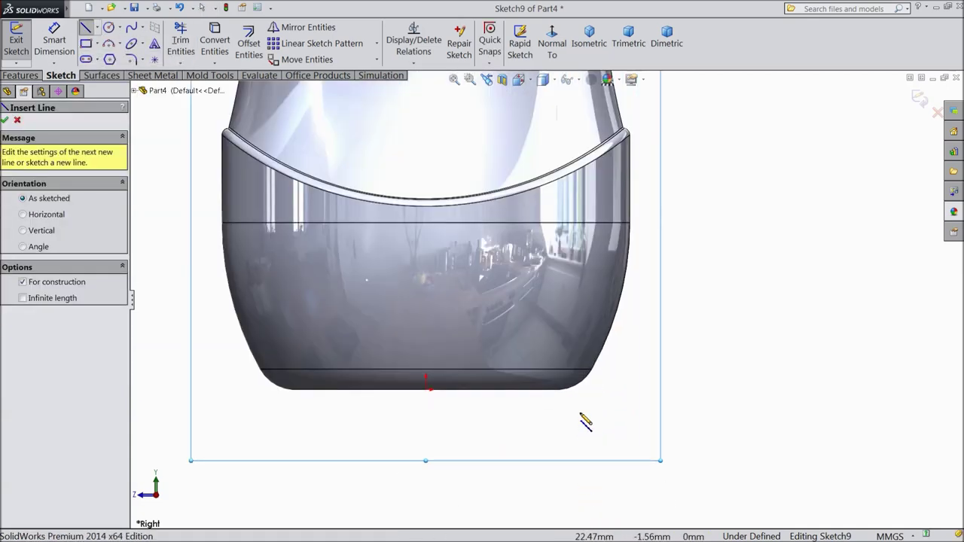
scroll(598, 337, "down", 3)
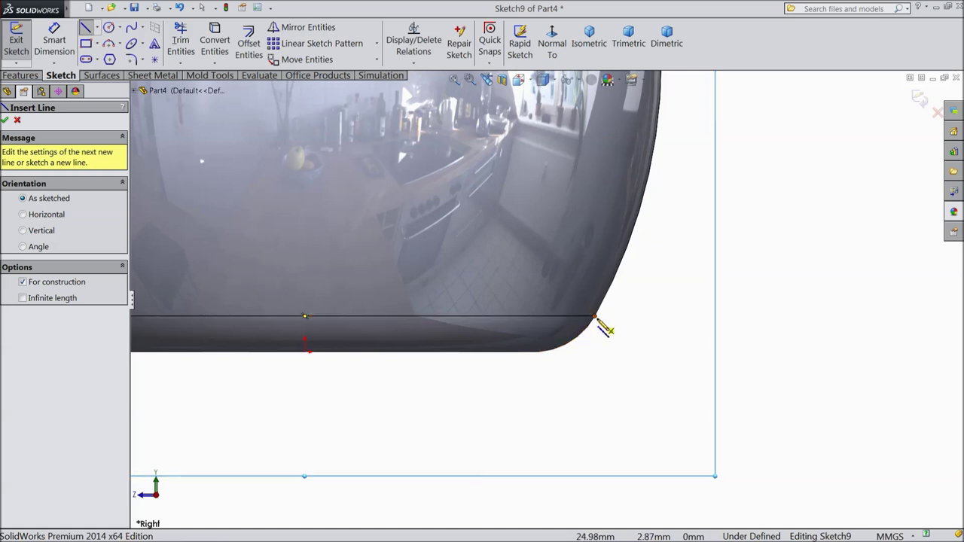
left_click(595, 317)
left_click(728, 170)
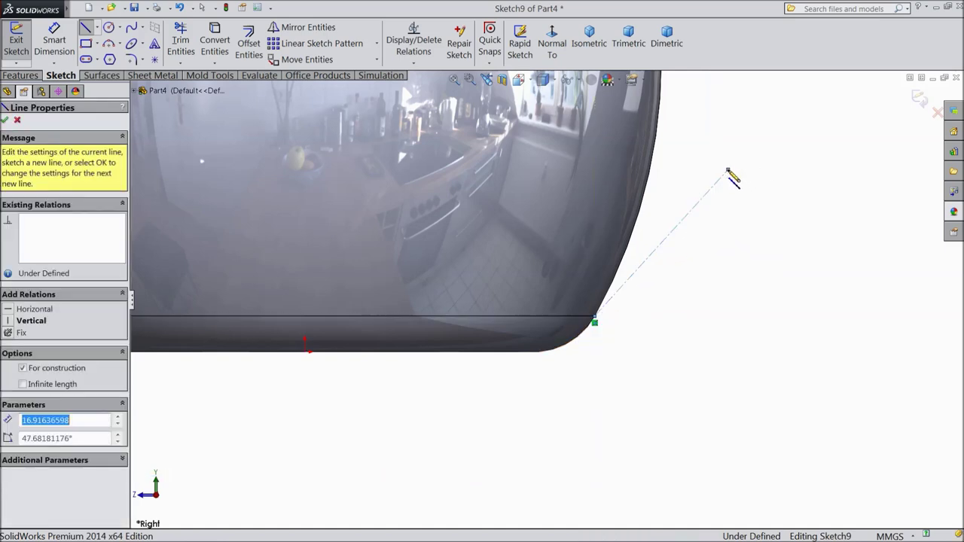
right_click(781, 90)
left_click(809, 99)
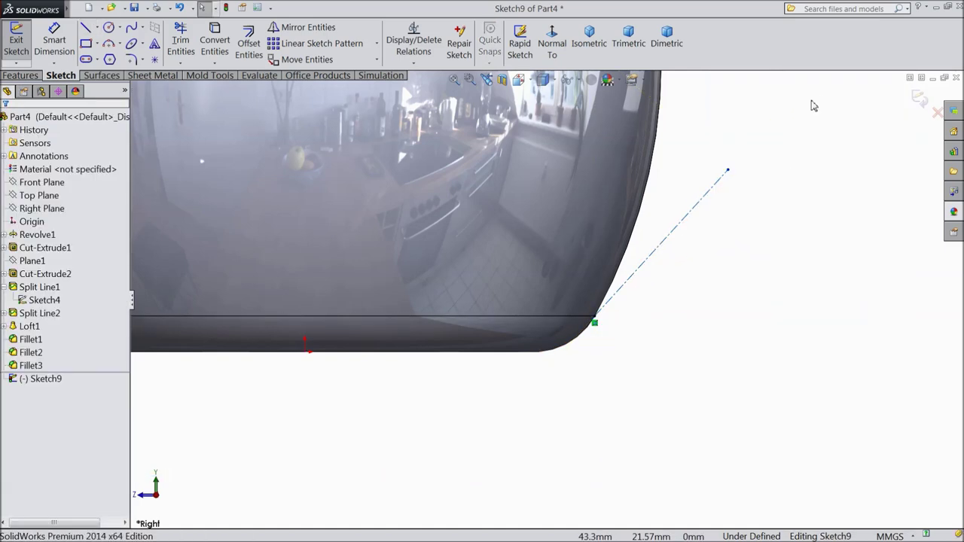
Dimension the centerline at 122.25° to the horizontal base line
left_click(70, 50)
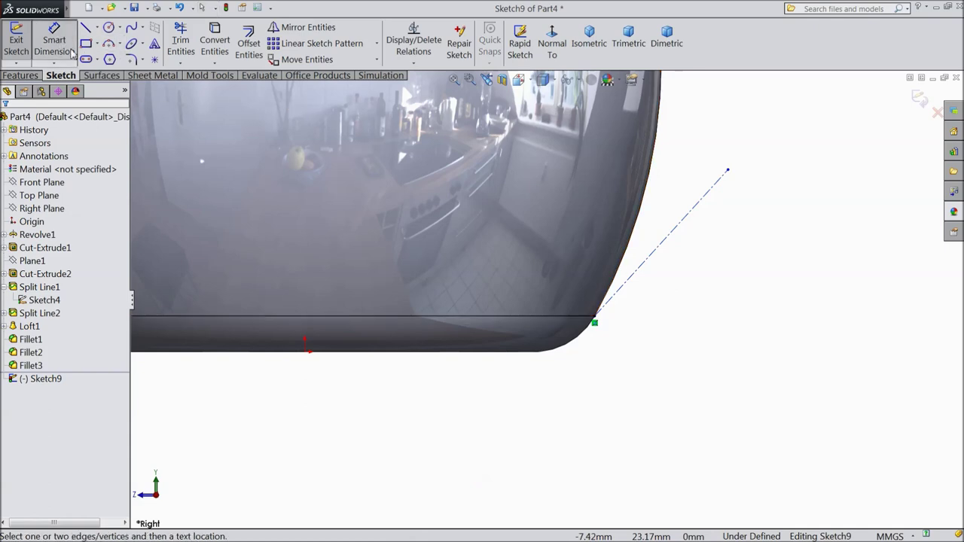
left_click(625, 286)
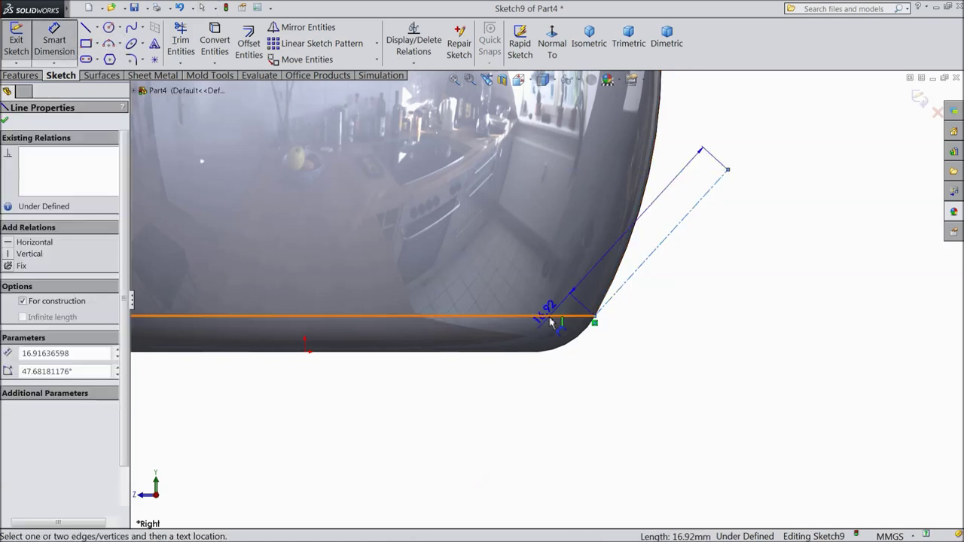
left_click(577, 316)
left_click(564, 216)
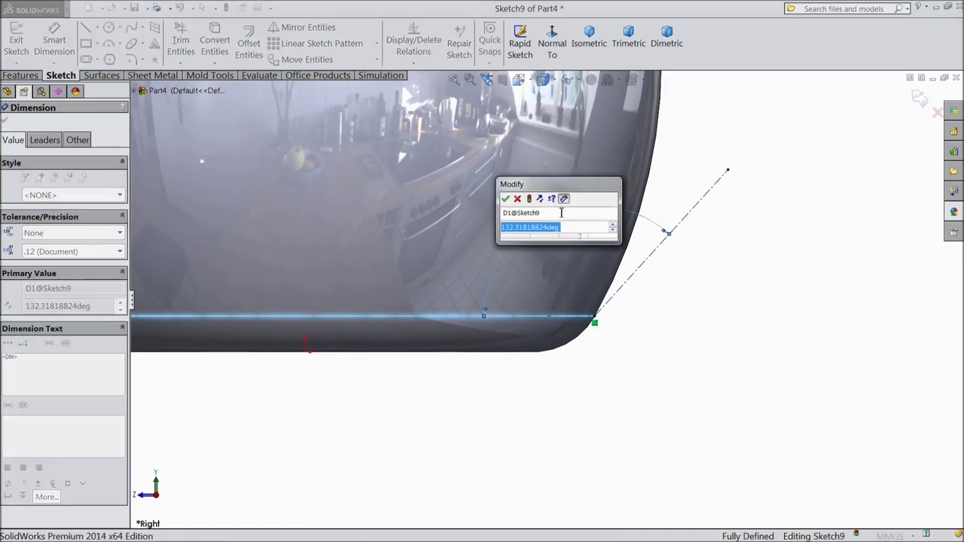
type("122.25")
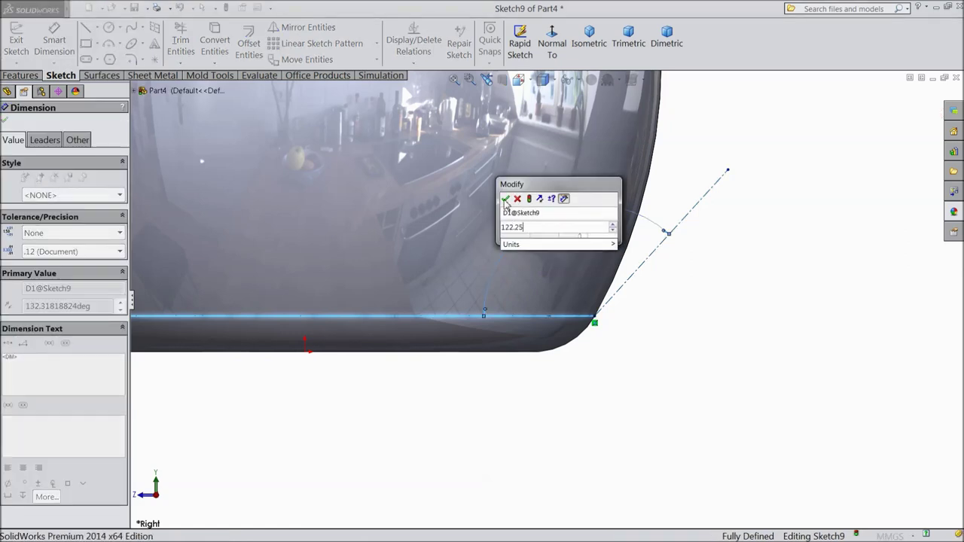
left_click(505, 199)
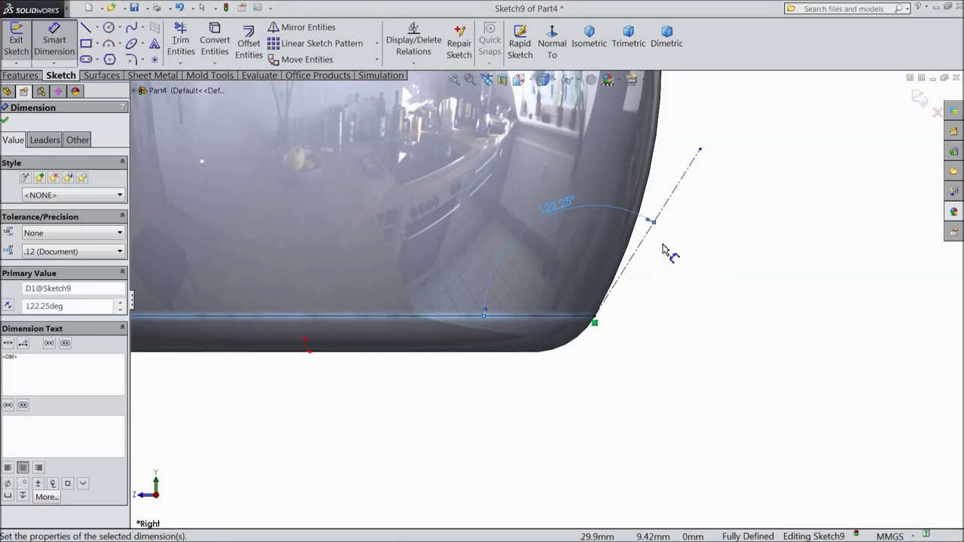
Set the centerline length to 19.50 mm and exit Sketch9
left_click(644, 242)
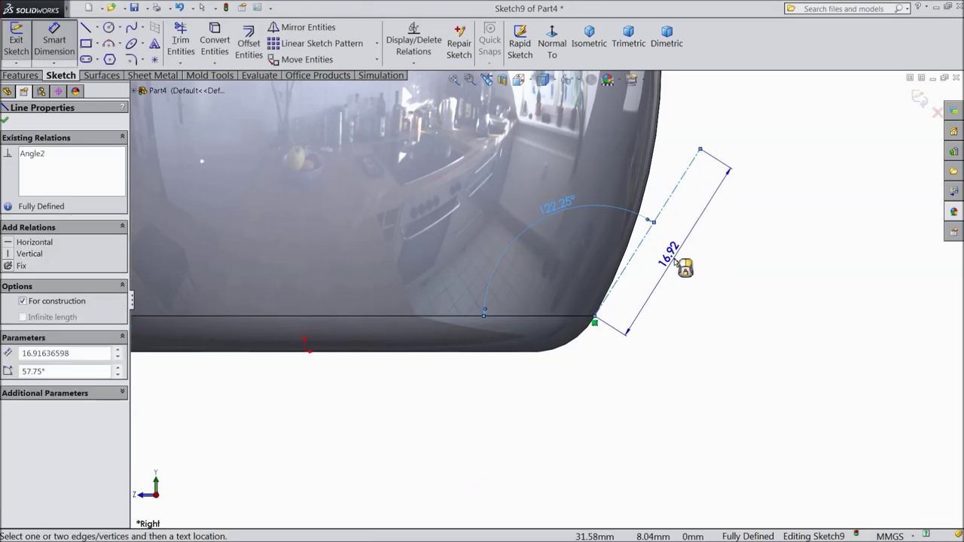
left_click(684, 265)
type("19.5")
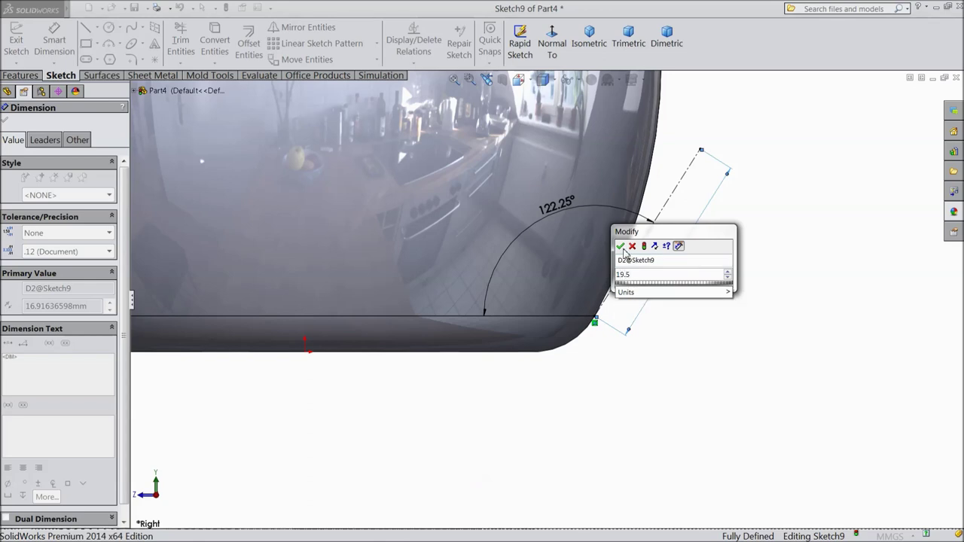
left_click(622, 248)
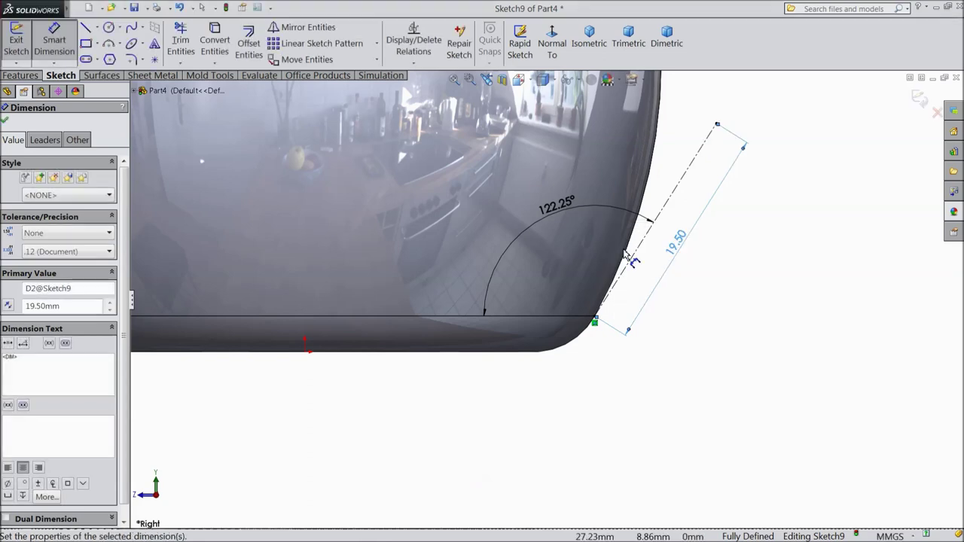
left_click(6, 122)
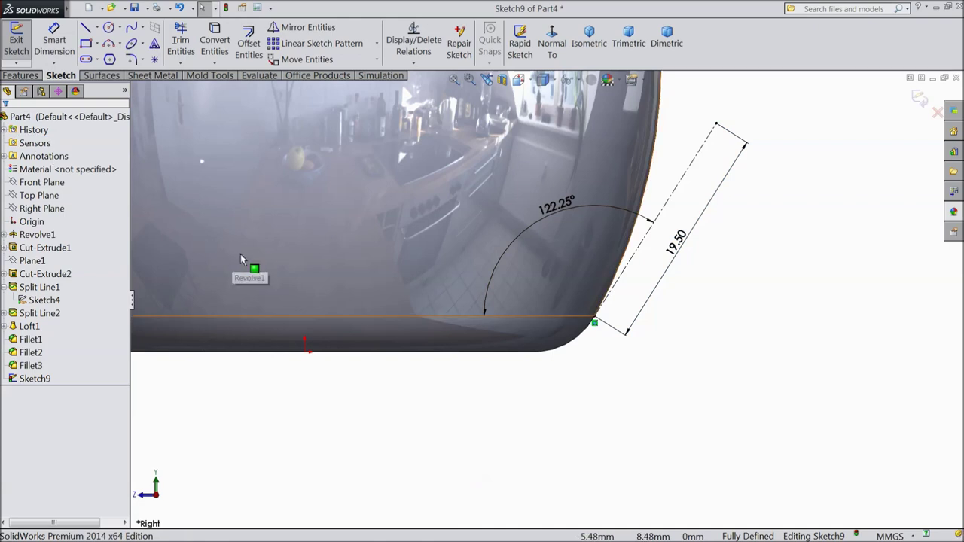
left_click(921, 99)
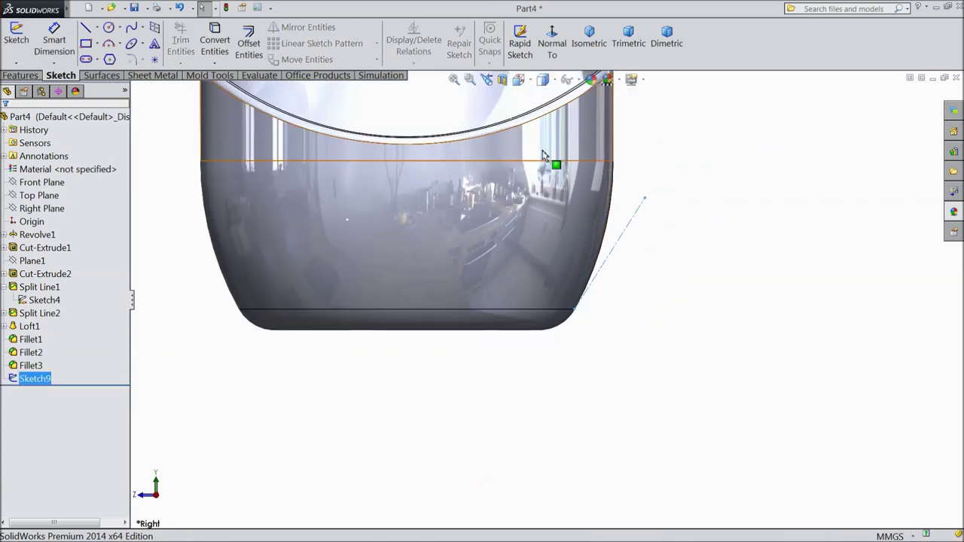
Create Plane2 perpendicular to the Sketch9 line at its upper endpoint, then select it for sketching
left_click(30, 78)
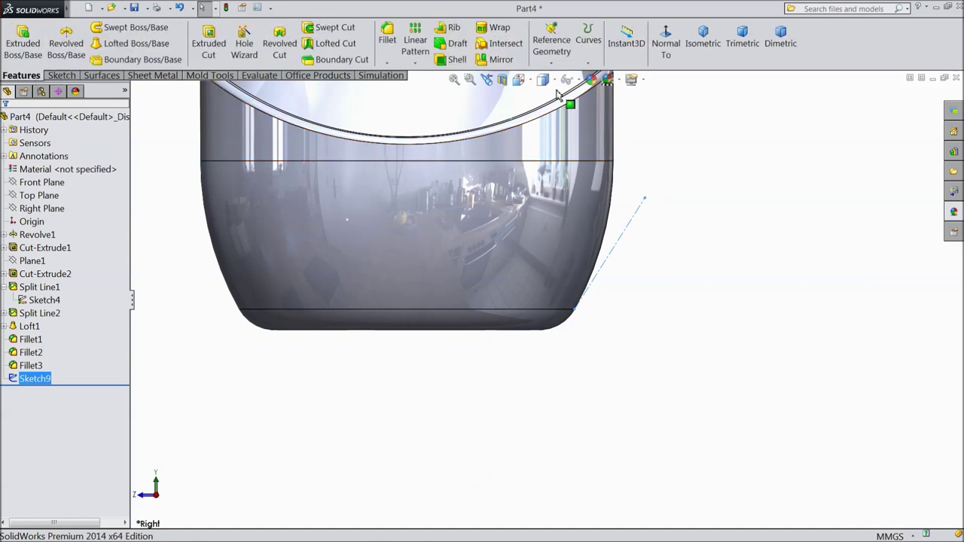
left_click(552, 63)
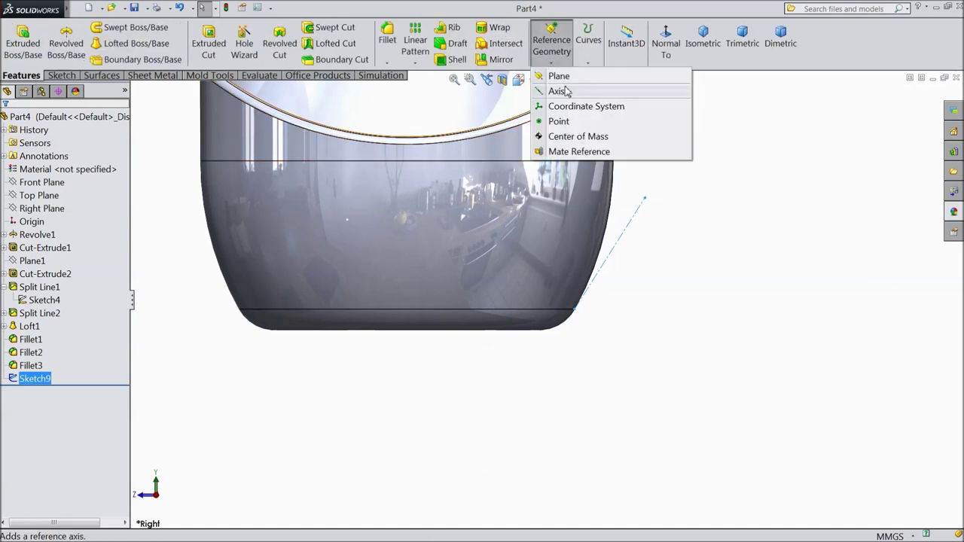
left_click(556, 76)
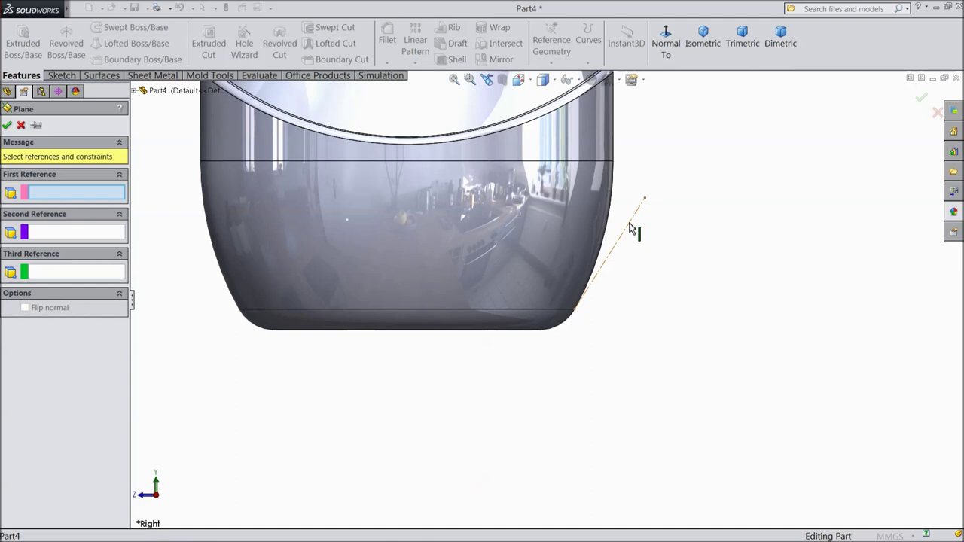
left_click(631, 228)
left_click(646, 199)
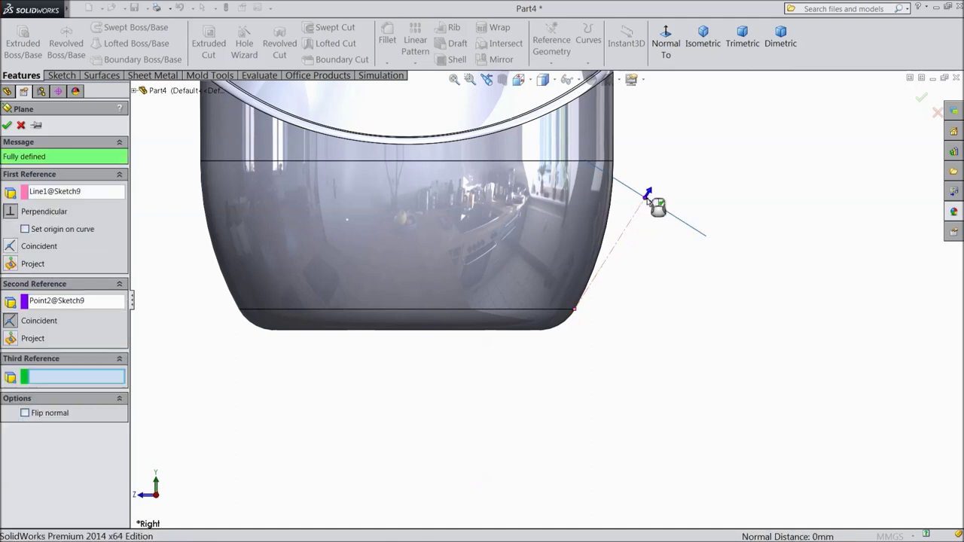
left_click(13, 128)
middle_click_drag(779, 159, 742, 224)
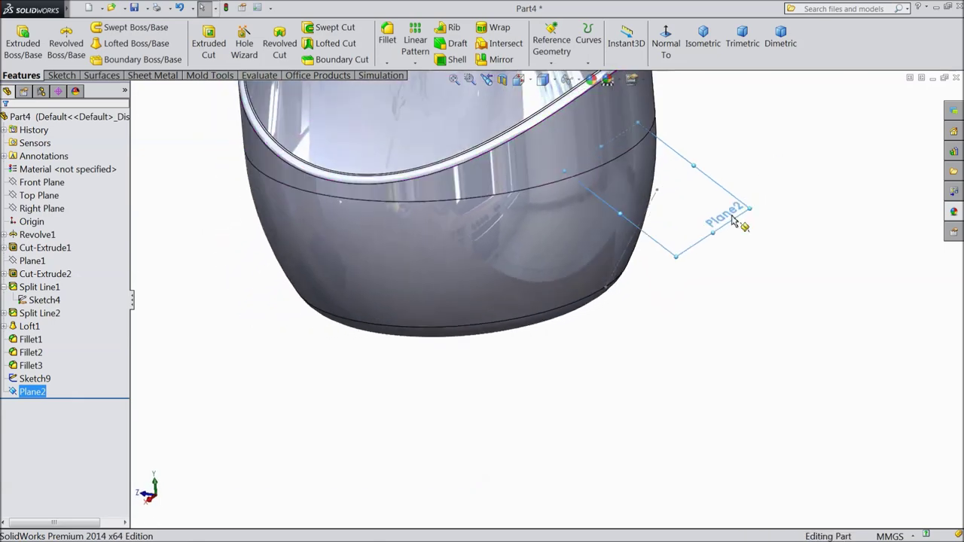
left_click(721, 216)
Start a sketch on Plane2 and turn the view normal to it
left_click(755, 183)
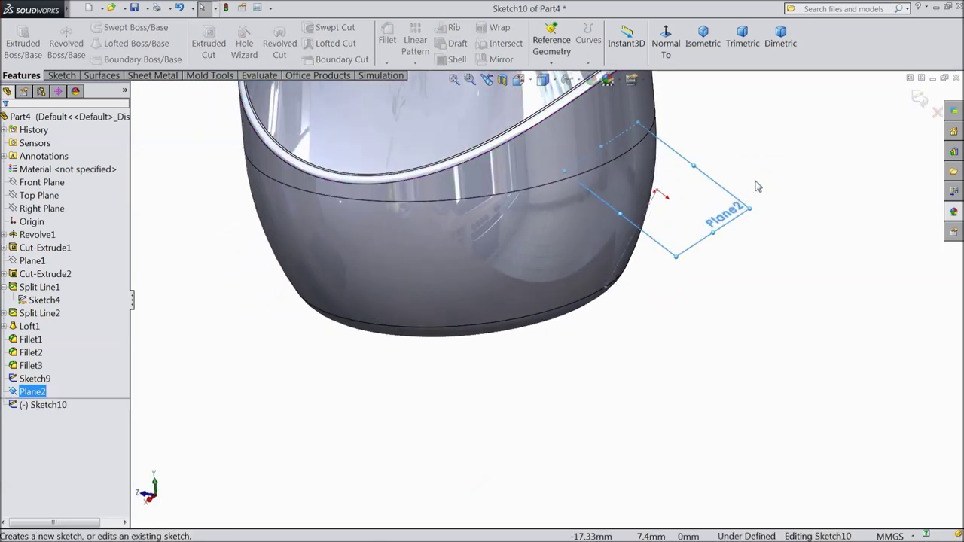
left_click(666, 49)
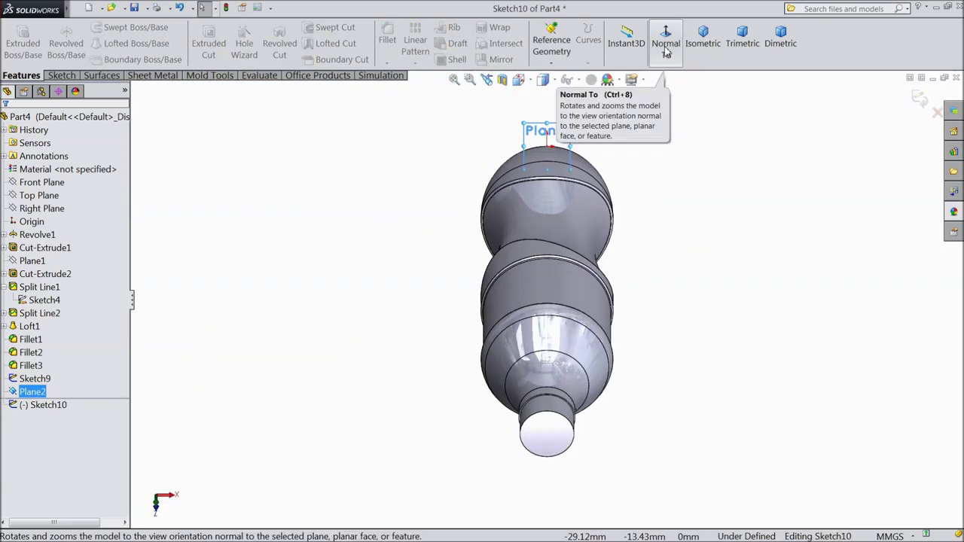
left_click(667, 49)
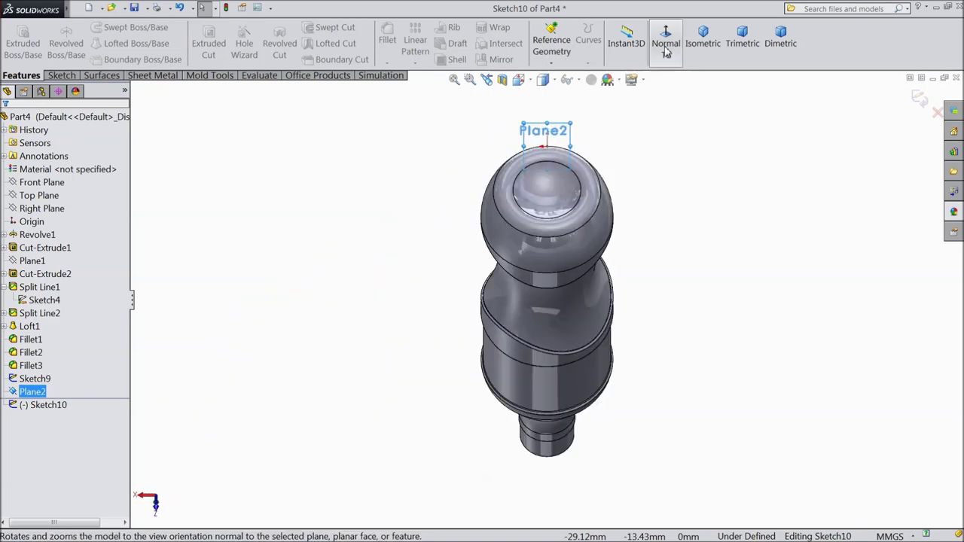
scroll(570, 158, "down", 1)
scroll(571, 160, "down", 2)
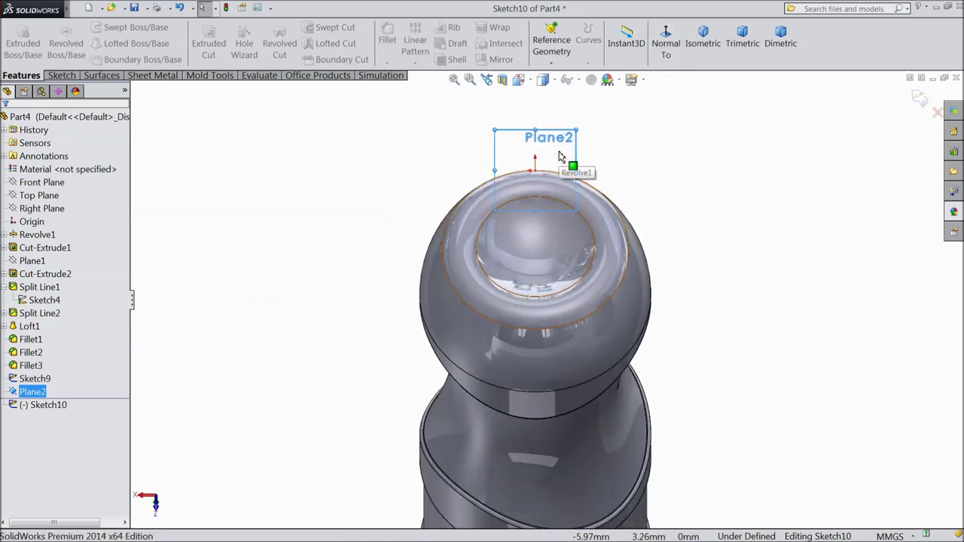
scroll(535, 166, "up", 2)
Orbit to inspect the bottle's open end, return face-on to Plane2, and dismiss the save reminder
mouse_move(534, 166)
middle_mouse_down()
mouse_move(450, 195)
mouse_move(534, 207)
mouse_move(493, 202)
mouse_move(519, 206)
middle_mouse_up()
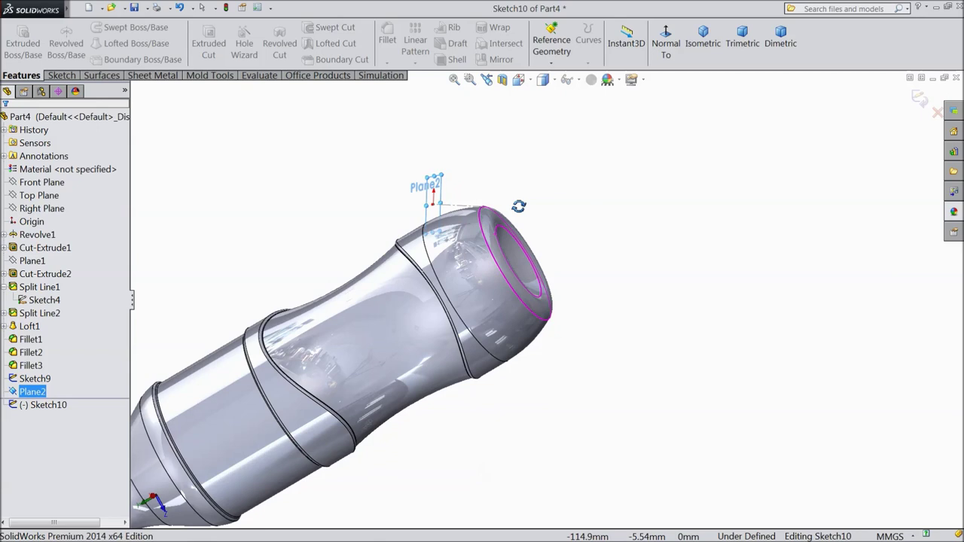
middle_click_drag(519, 205, 433, 174)
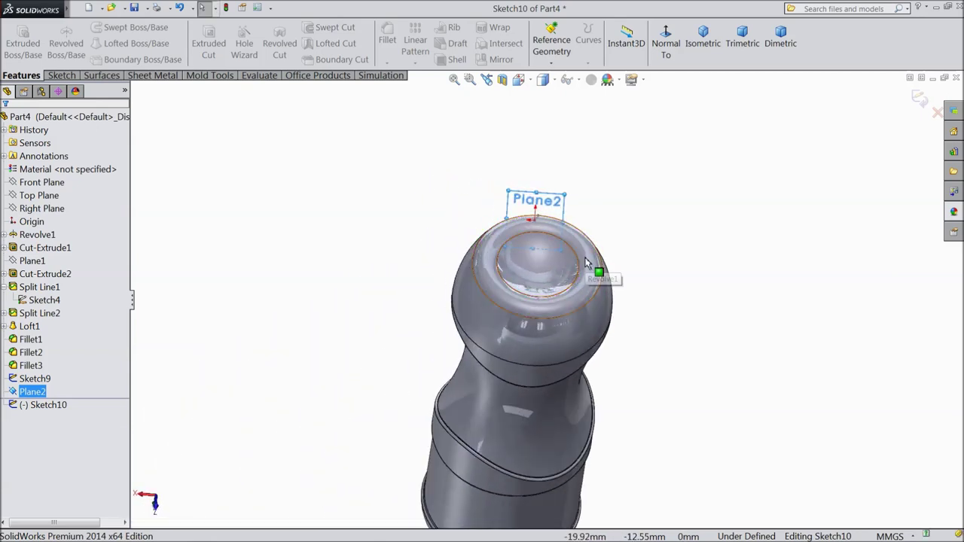
scroll(587, 263, "down", 2)
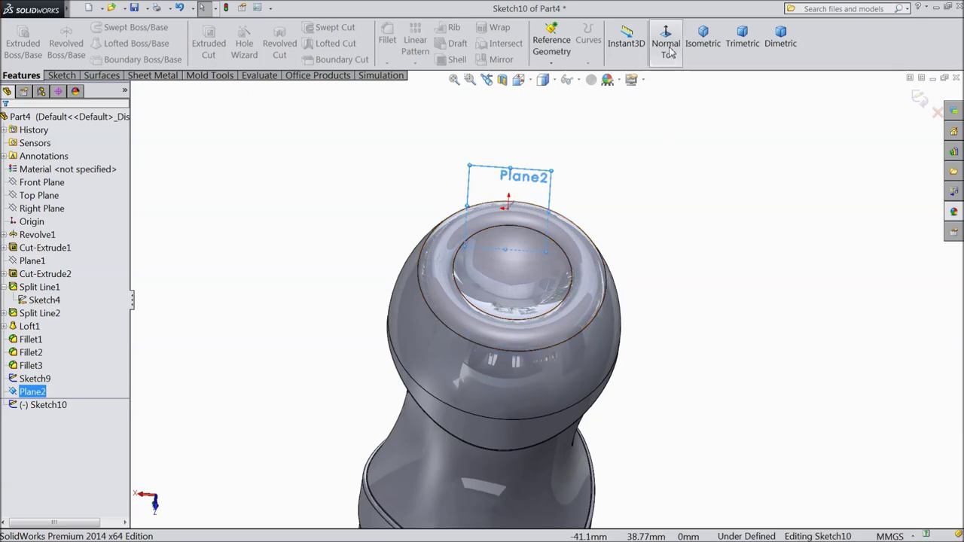
left_click(666, 45)
scroll(555, 153, "down", 2)
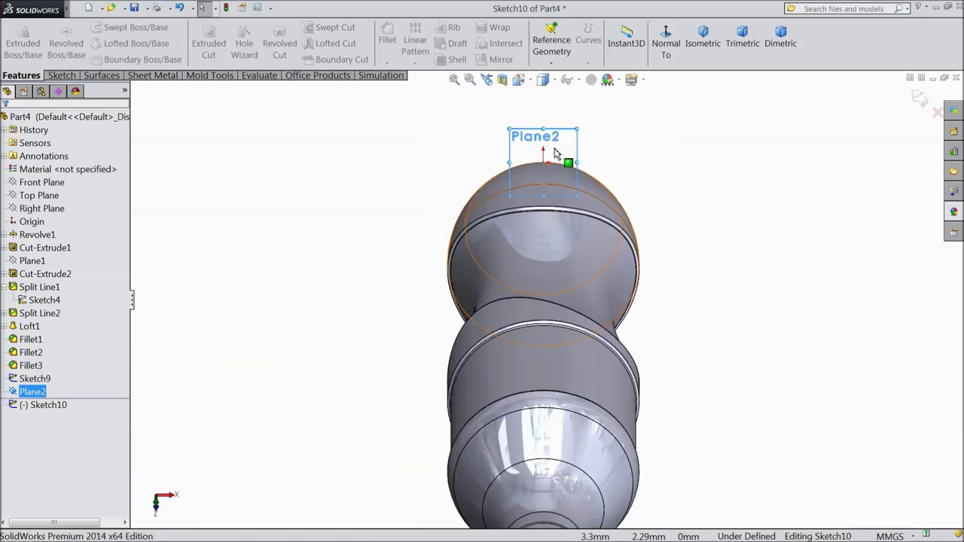
left_click(666, 45)
scroll(570, 143, "down", 2)
scroll(570, 143, "down", 2)
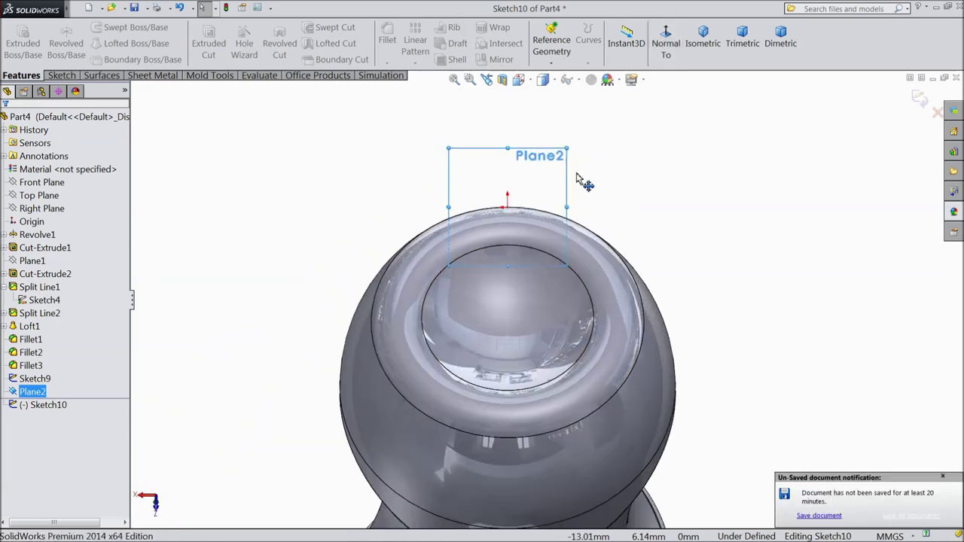
left_click(944, 478)
scroll(535, 239, "down", 2)
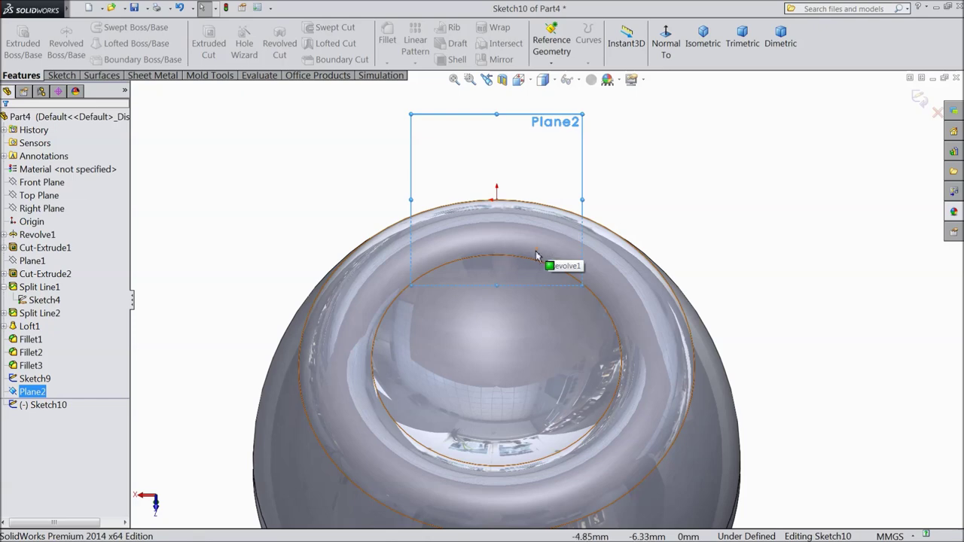
left_click(61, 75)
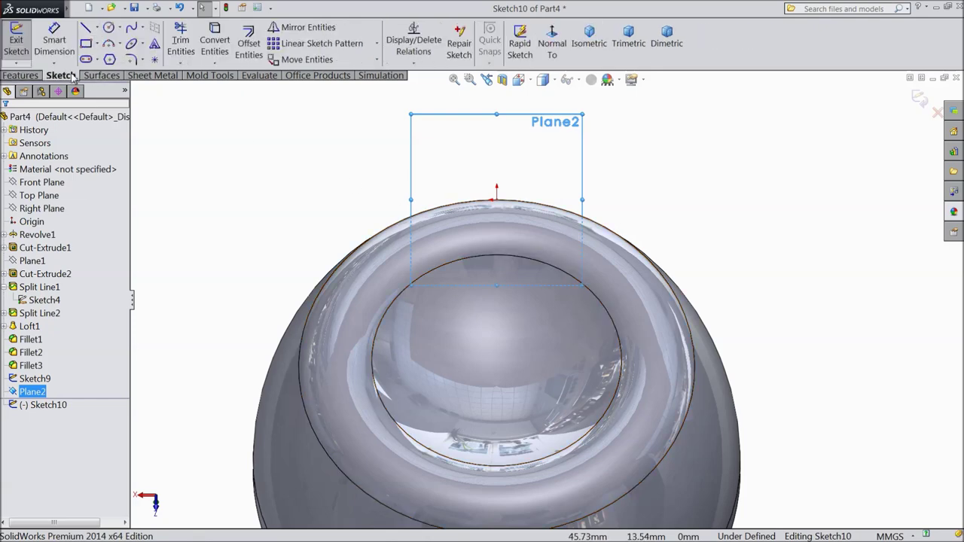
Draw a vertical centerline from inside the bottle opening up past its top
left_click(97, 28)
left_click(113, 58)
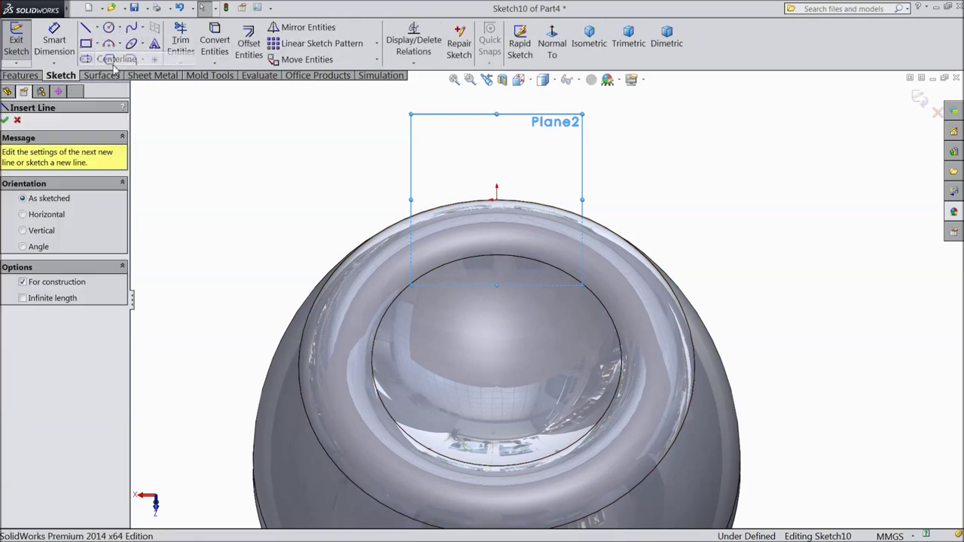
left_click(497, 378)
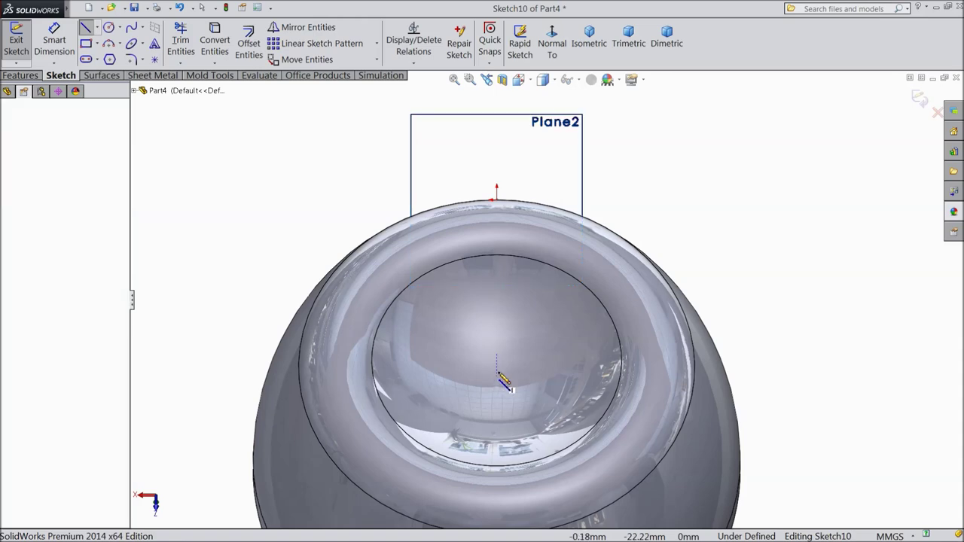
left_click(497, 96)
right_click(507, 98)
left_click(531, 110)
Draw the U-shaped profile: two slanted side lines joined by a rounded bottom arc across the centerline
left_click(88, 28)
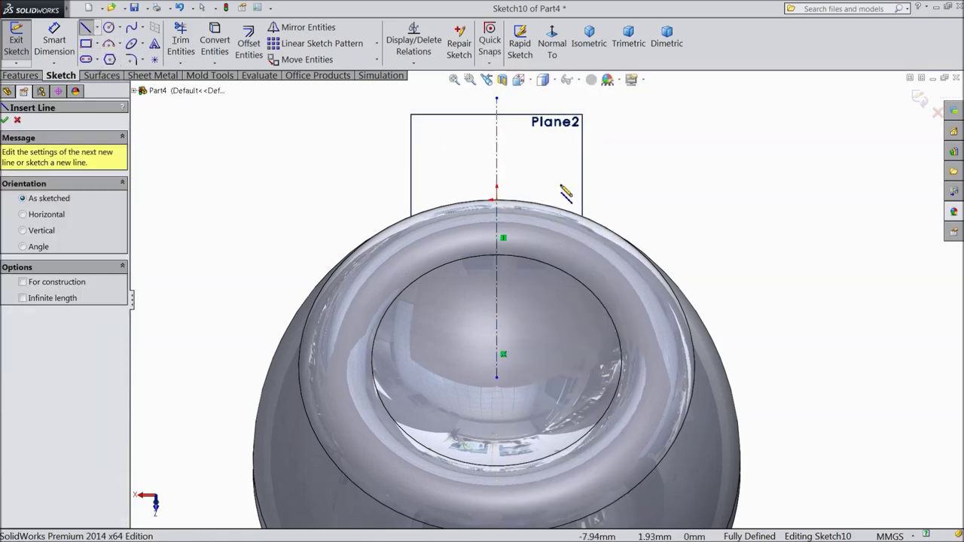
left_click(568, 158)
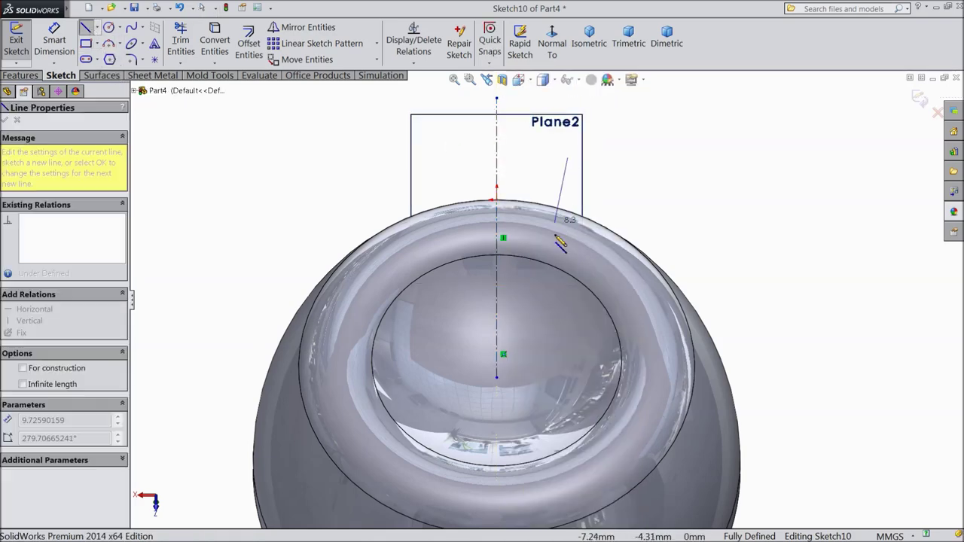
left_click(532, 329)
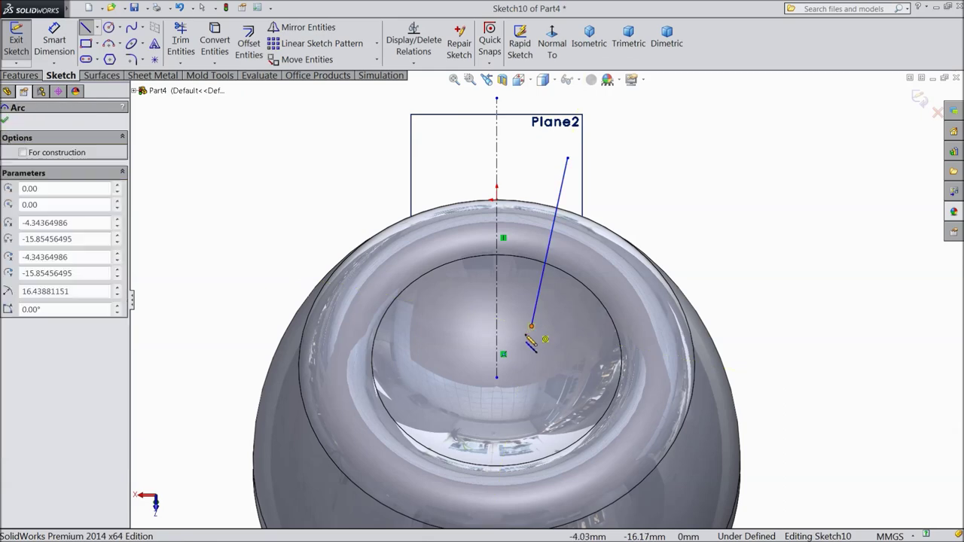
left_click(457, 328)
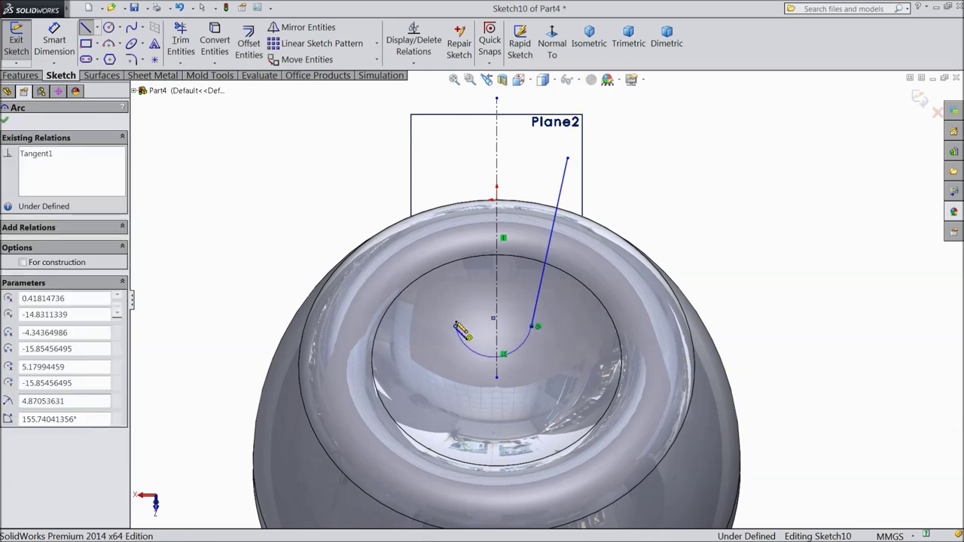
left_click(419, 158)
right_click(333, 93)
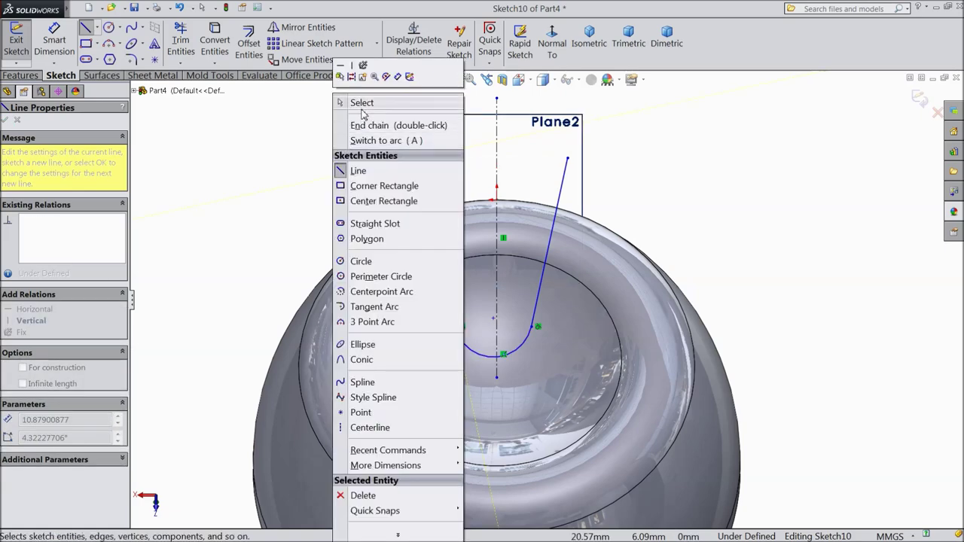
left_click(362, 107)
left_click(555, 238)
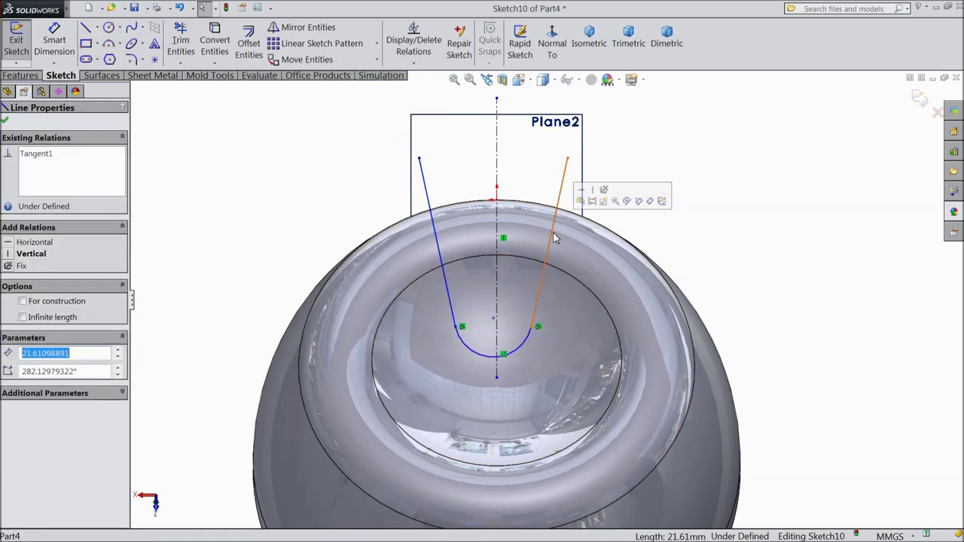
left_click(443, 255, "ctrl")
left_click(467, 351, "ctrl")
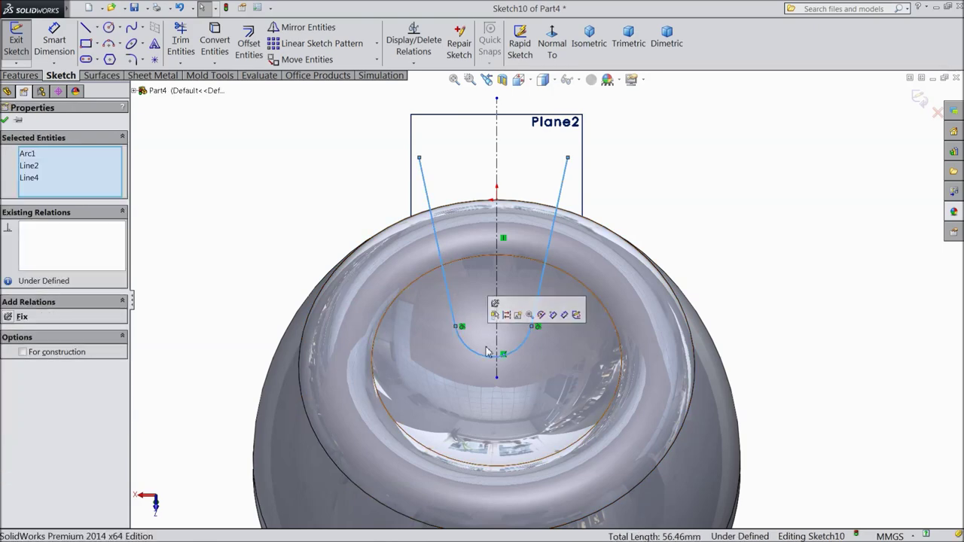
left_click(274, 216)
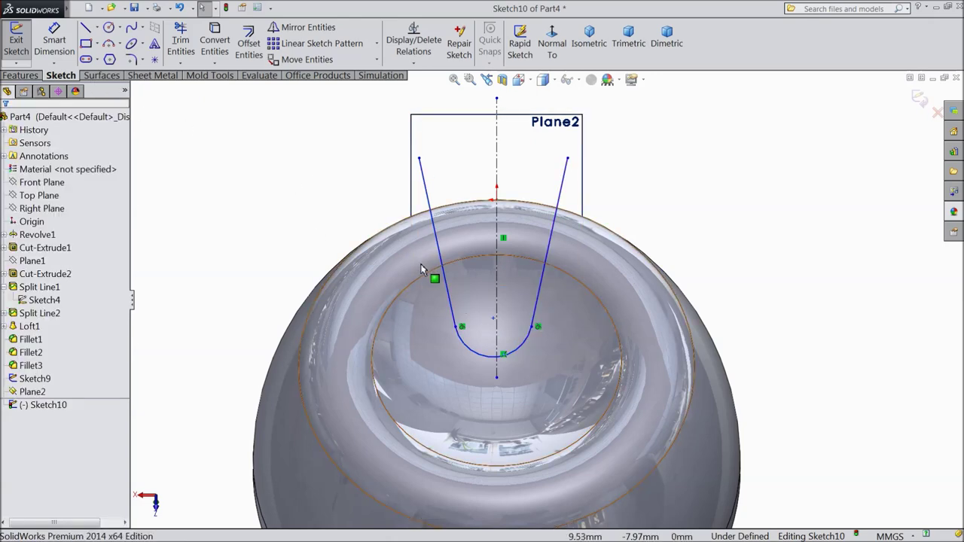
Convert the bottle's outer rim edge into a sketch circle
left_click(403, 224)
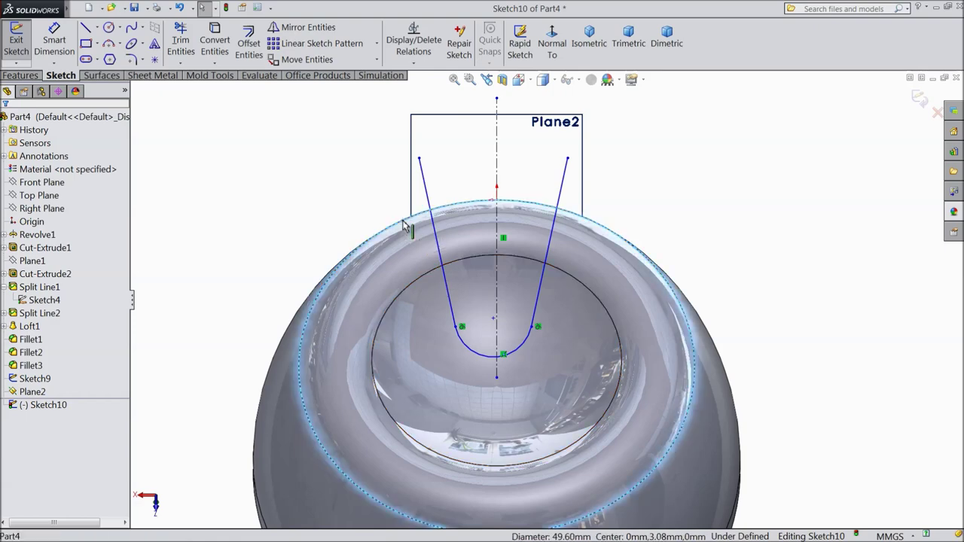
left_click(214, 41)
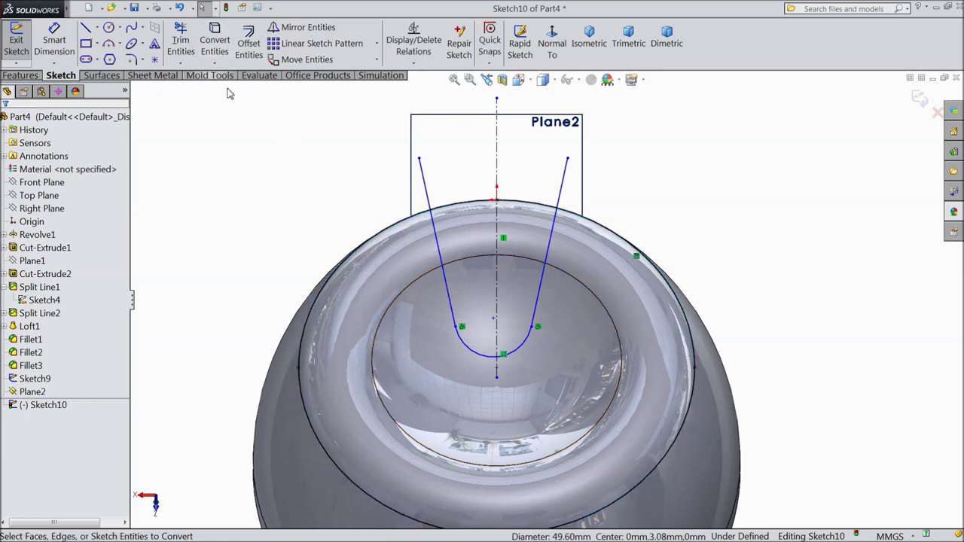
scroll(643, 236, "up", 3)
scroll(643, 235, "down", 2)
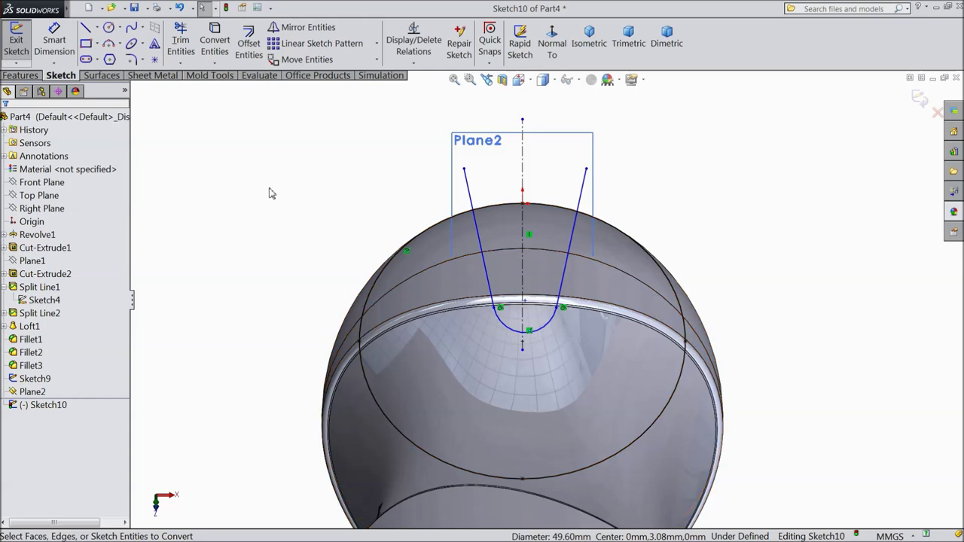
left_click(69, 52)
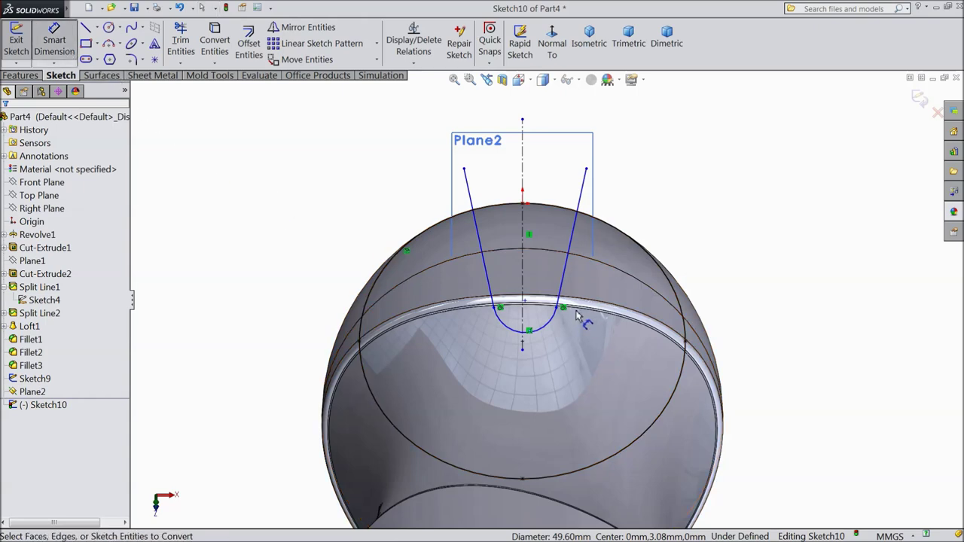
Dimension the angle between the side lines to 45° and the bottom arc to R3
left_click(566, 280)
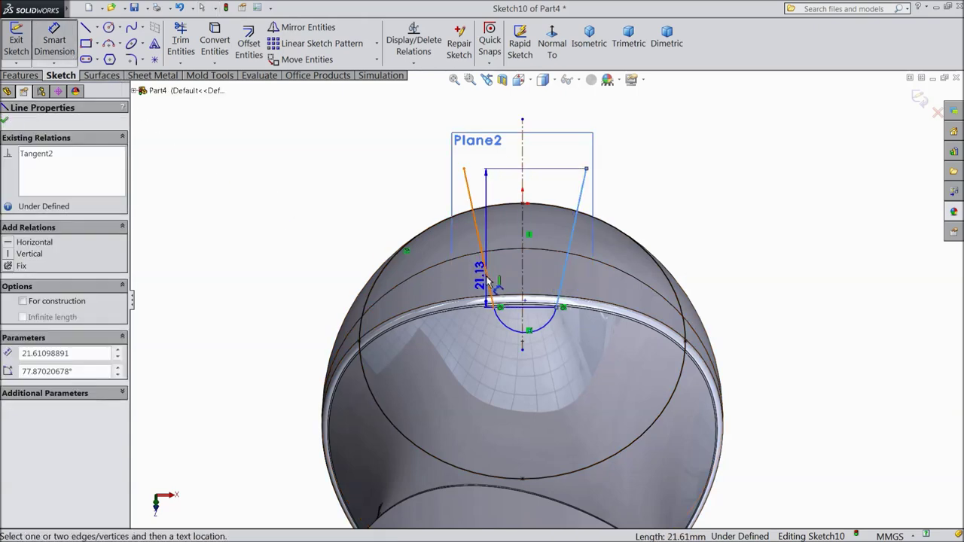
left_click(488, 282)
left_click(548, 188)
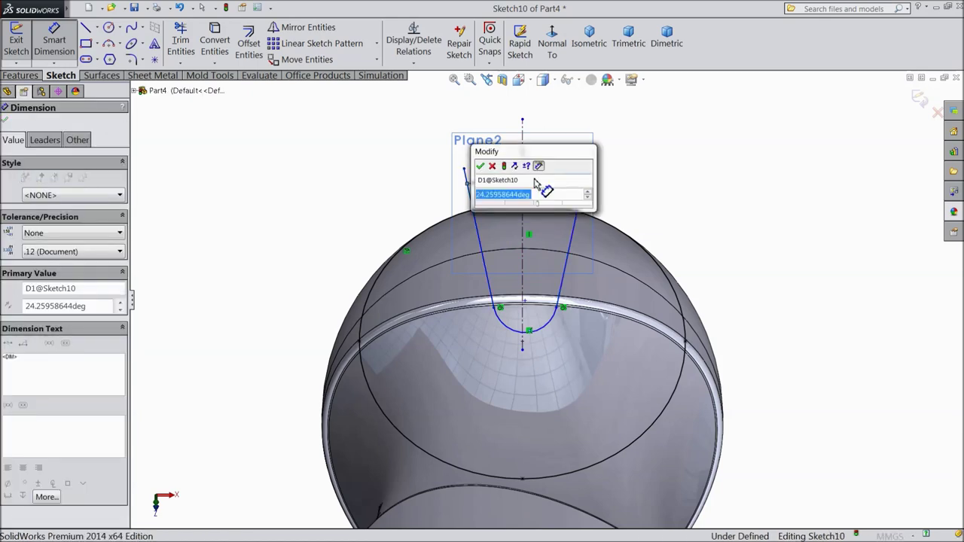
type("45")
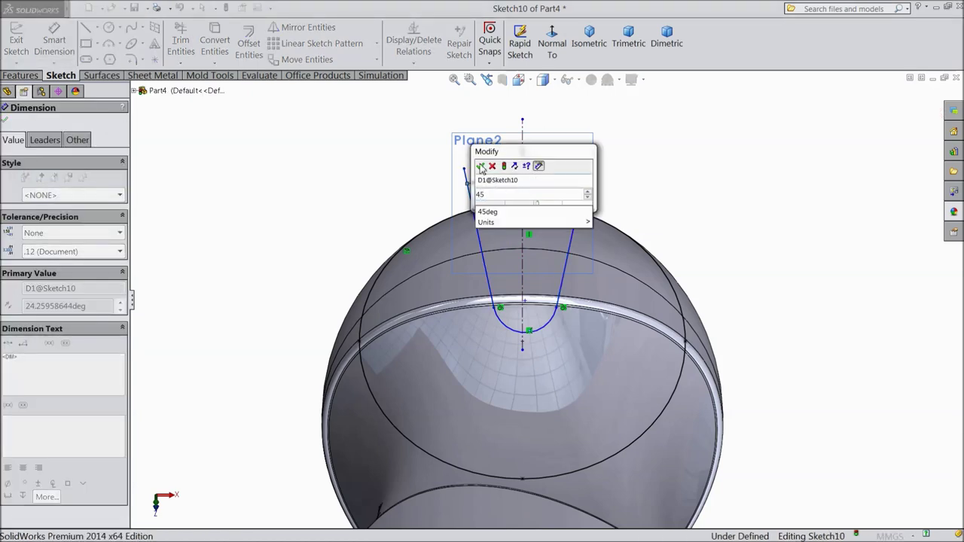
left_click(480, 168)
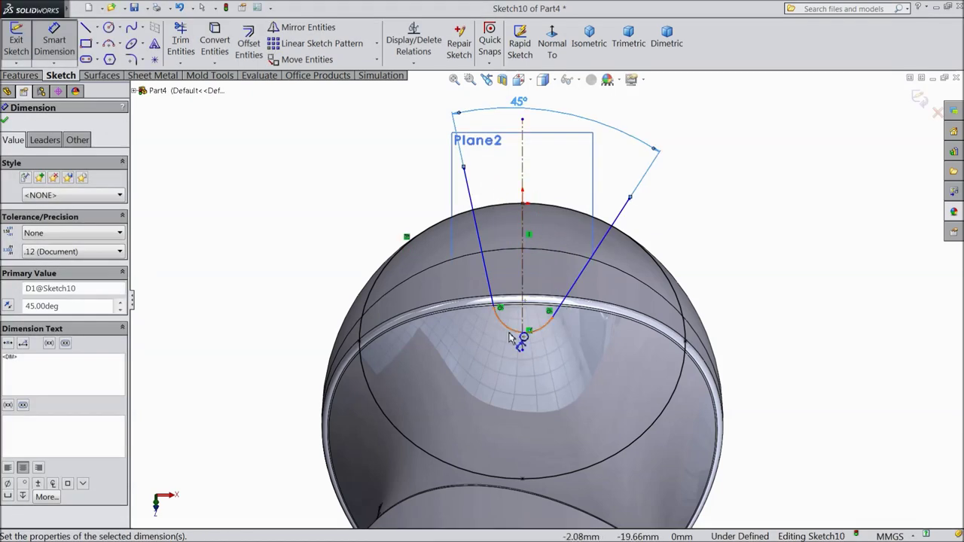
left_click(538, 336)
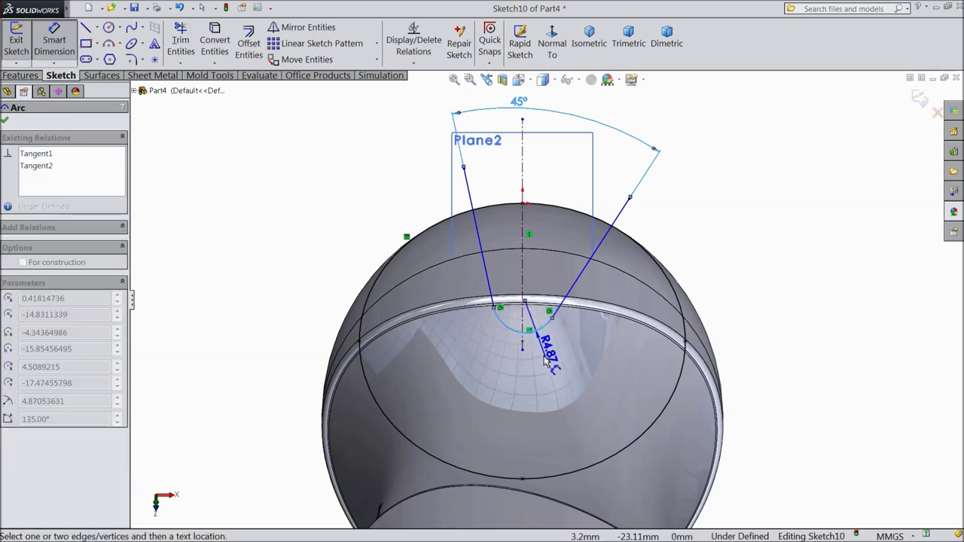
left_click(548, 371)
type("3")
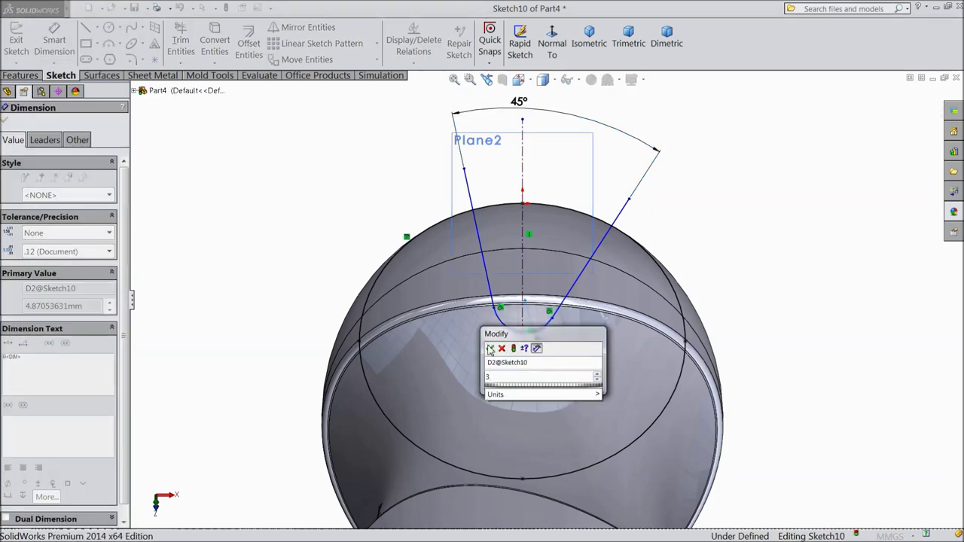
left_click(490, 348)
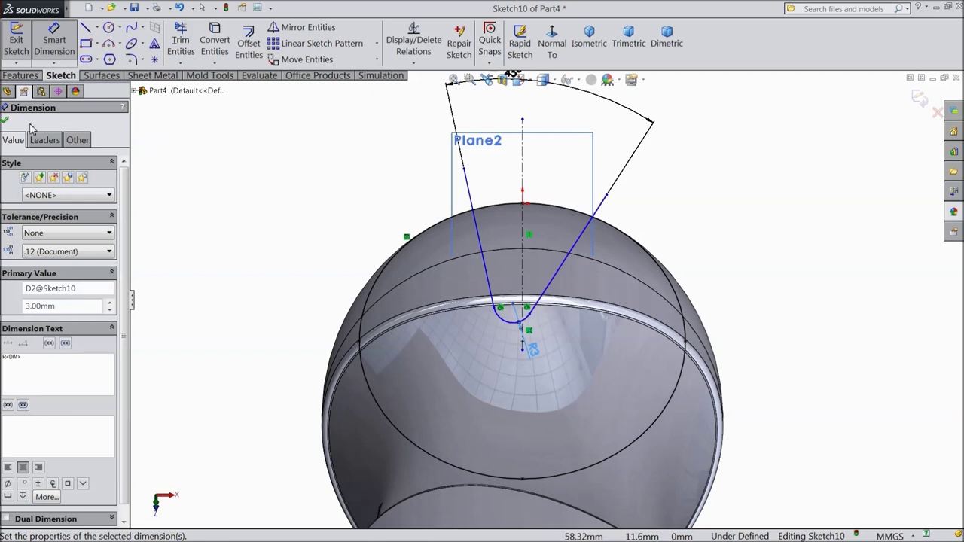
left_click(5, 122)
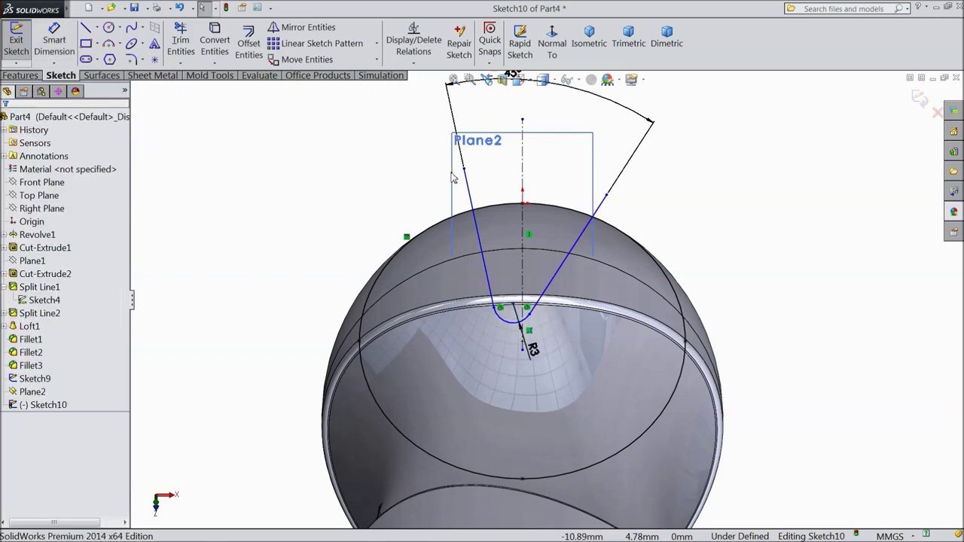
Make the two top endpoints of the side lines horizontal to each other
left_click(608, 200)
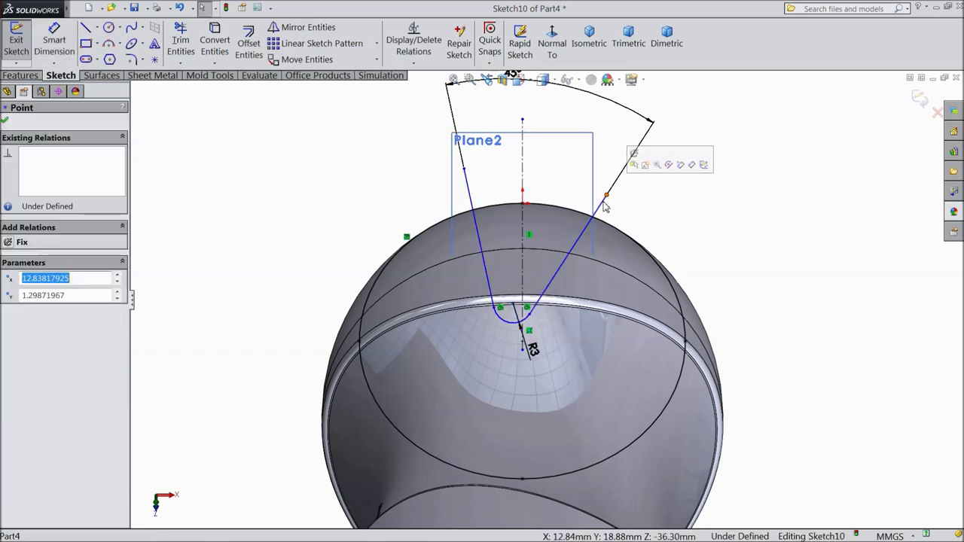
left_click(465, 171, "ctrl")
left_click(497, 129)
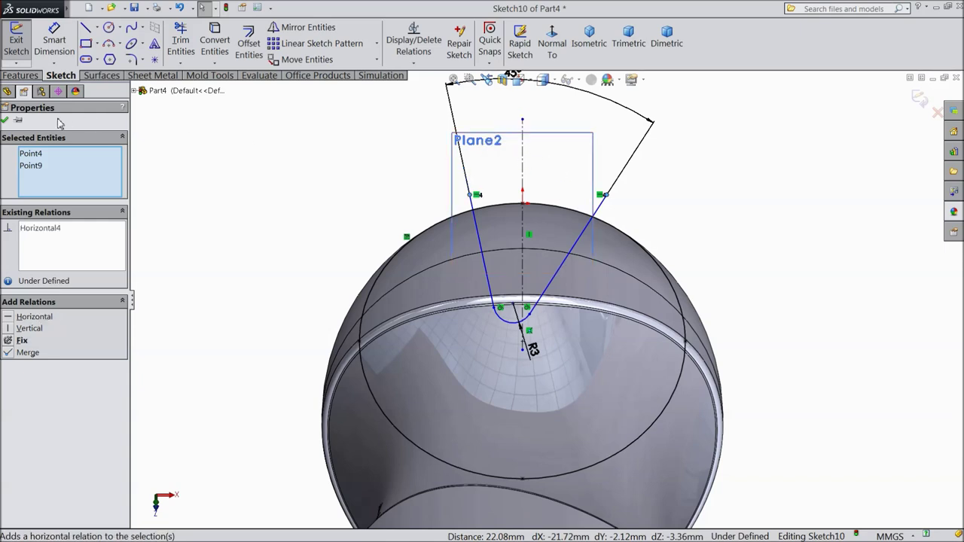
left_click(5, 122)
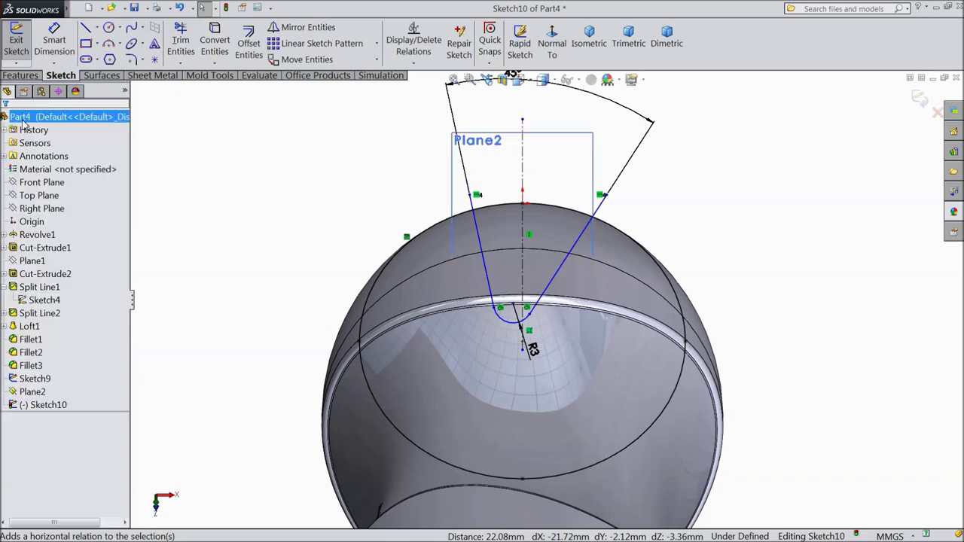
Make the two side lines symmetric about the vertical centerline
left_click(583, 241)
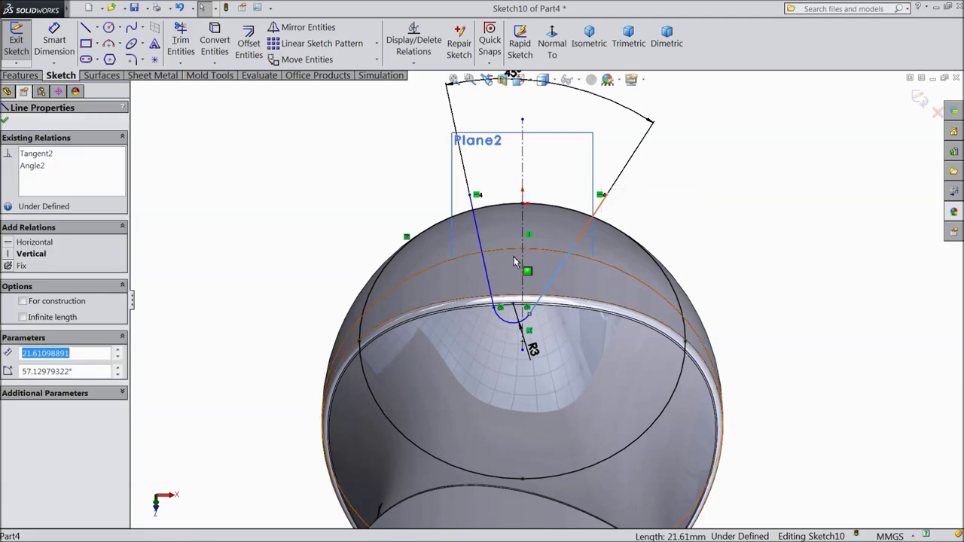
left_click(481, 239, "ctrl")
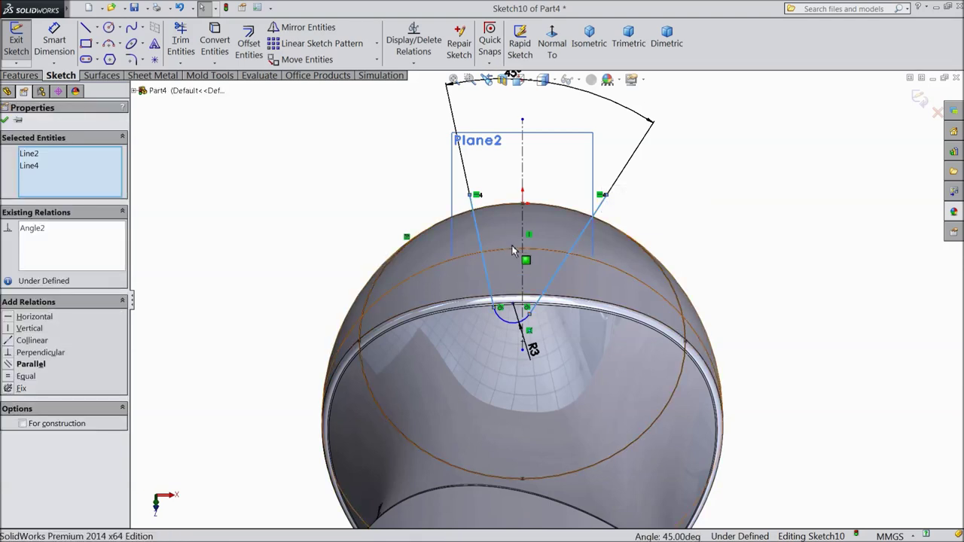
left_click(523, 326, "ctrl")
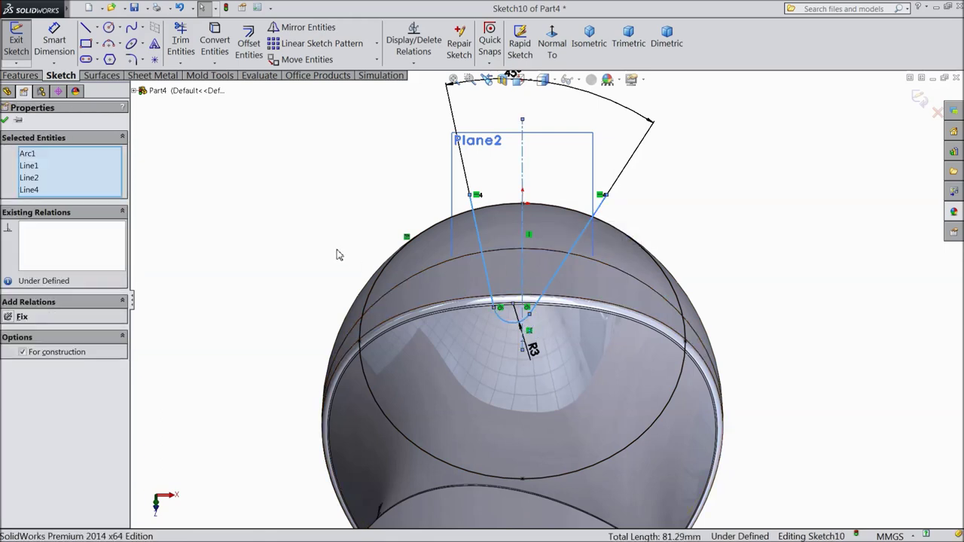
left_click(310, 235)
left_click(536, 295)
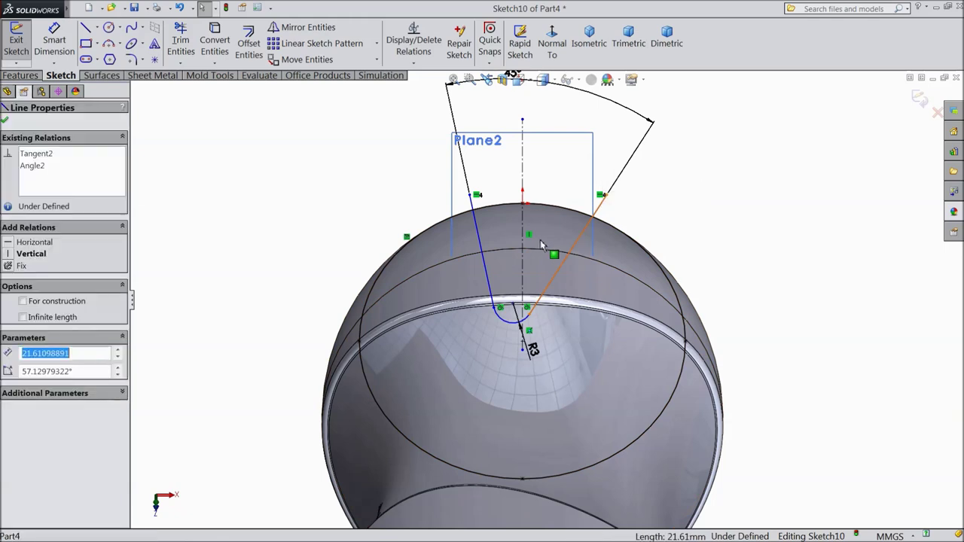
left_click(522, 235, "ctrl")
left_click(484, 233, "ctrl")
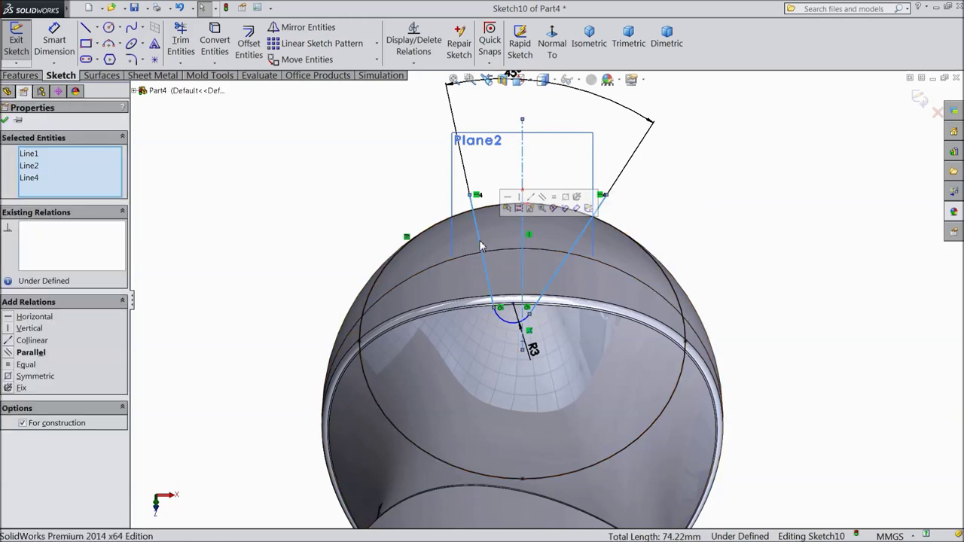
left_click(568, 205)
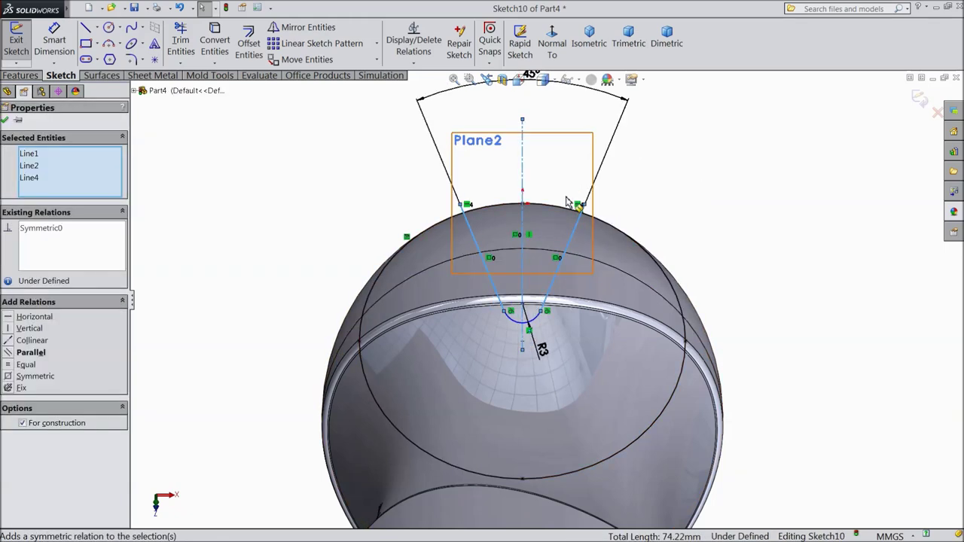
left_click(5, 120)
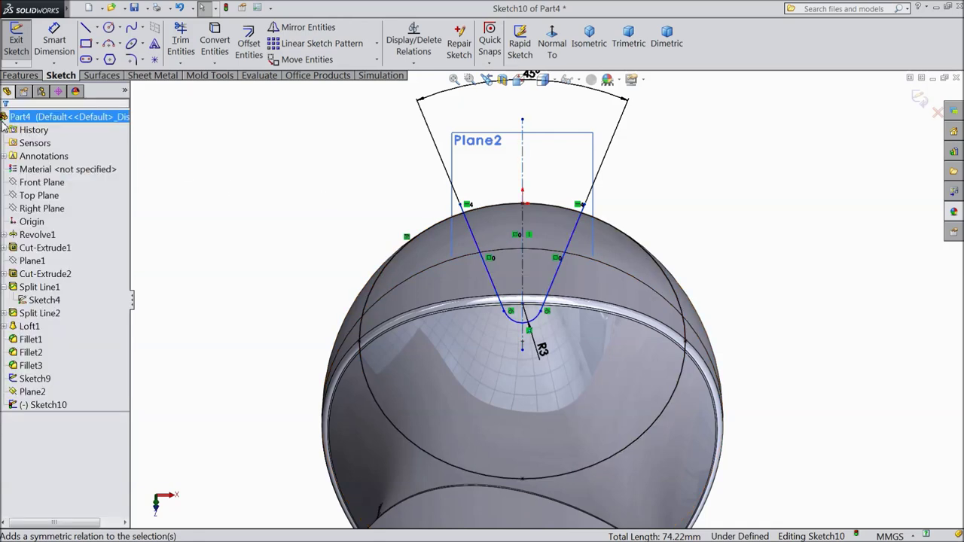
Close the profile with a line joining its two top ends
left_click(85, 27)
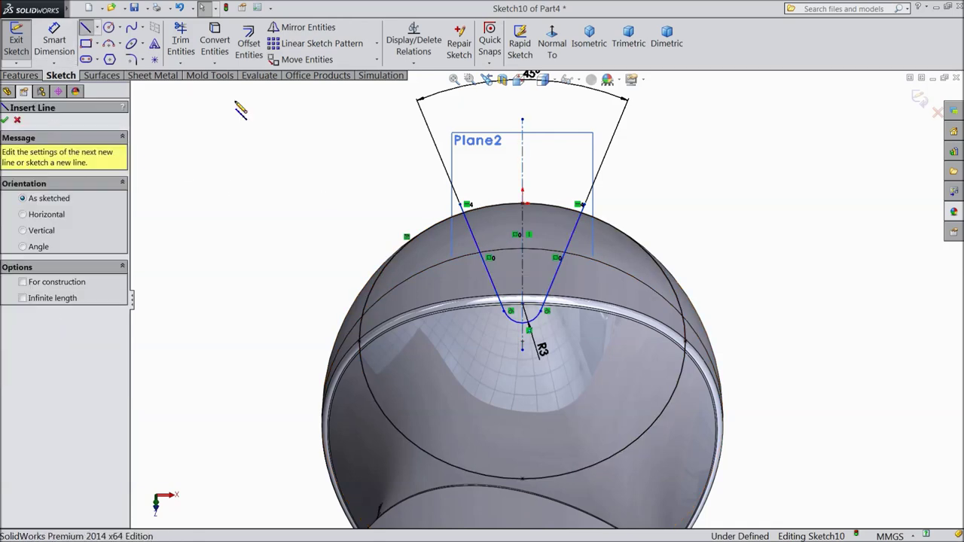
left_click(467, 213)
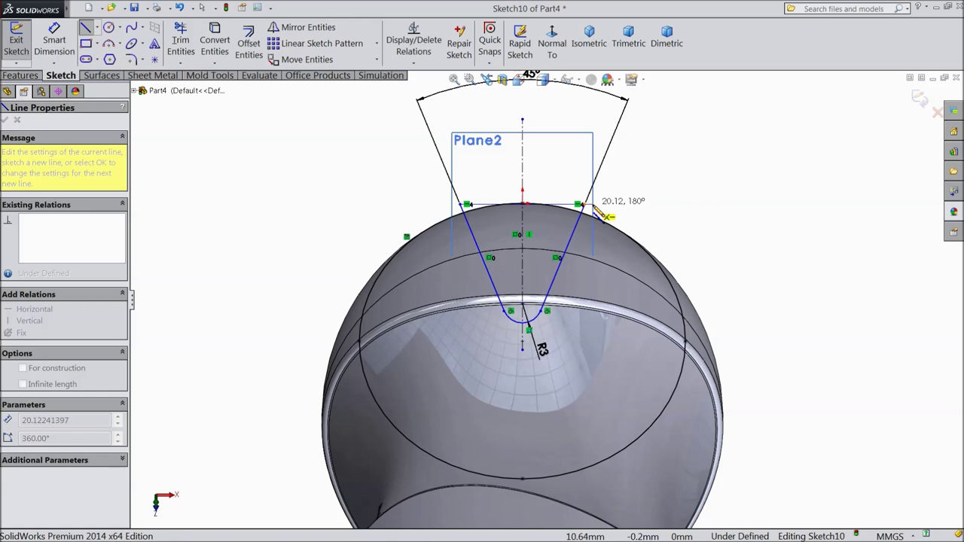
left_click(582, 204)
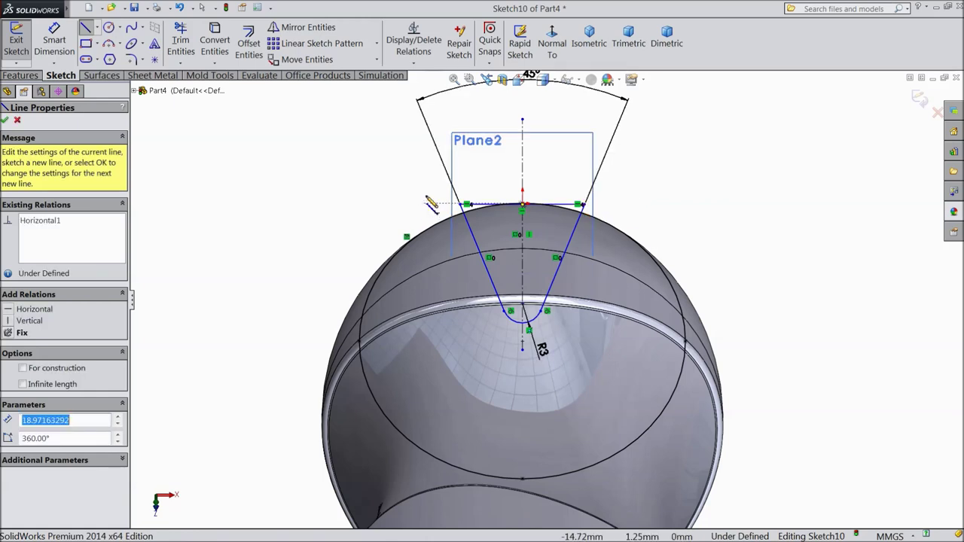
left_click(5, 121)
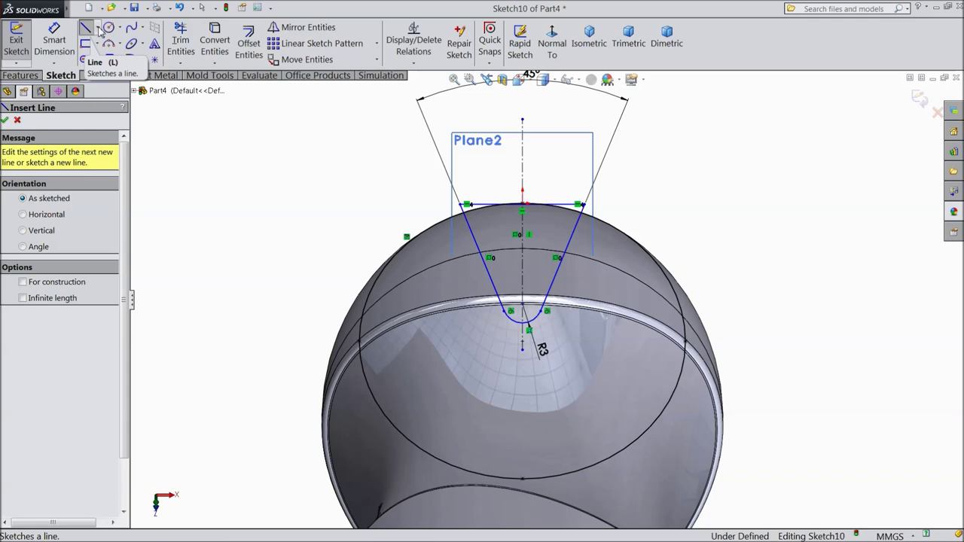
key("z")
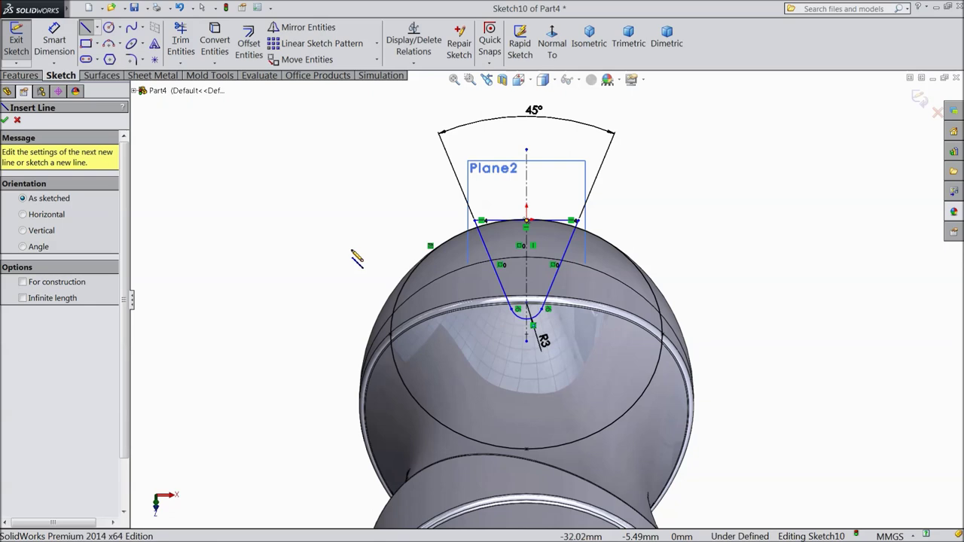
Draw a horizontal centerline across the U profile
left_click(100, 28)
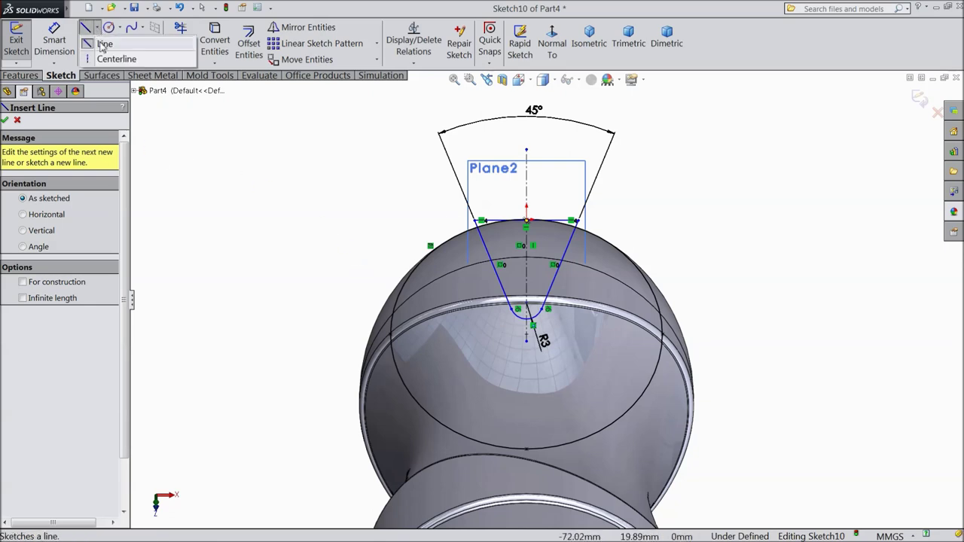
left_click(113, 59)
scroll(501, 339, "down", 2)
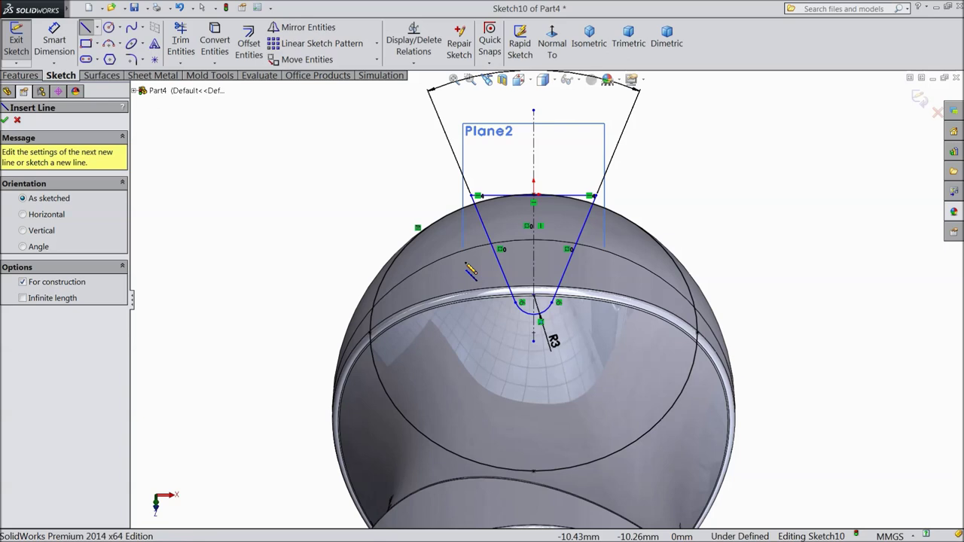
left_click(466, 262)
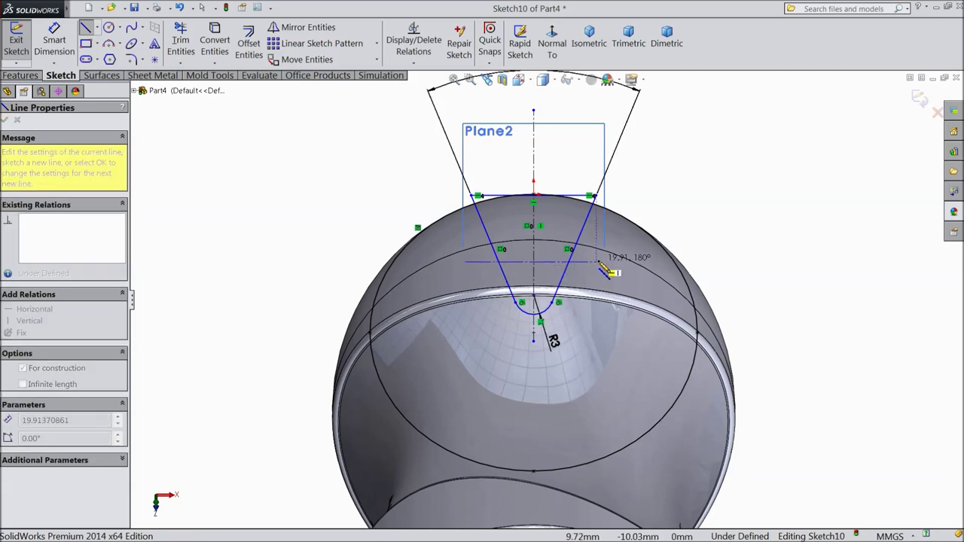
left_click(596, 261)
right_click(690, 173)
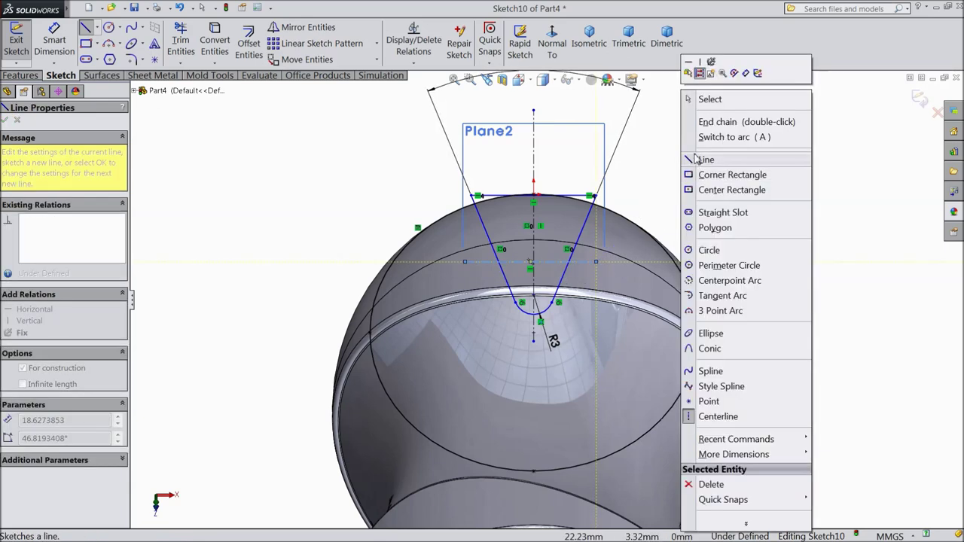
left_click(711, 99)
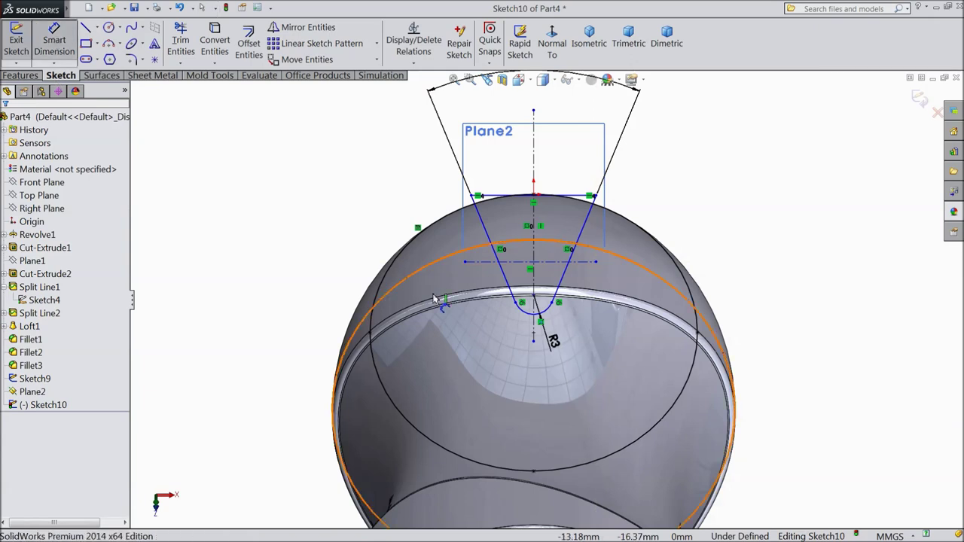
Dimension the arc centre point to the horizontal centerline at 2.80 mm
scroll(550, 317, "down", 2)
left_click(541, 281)
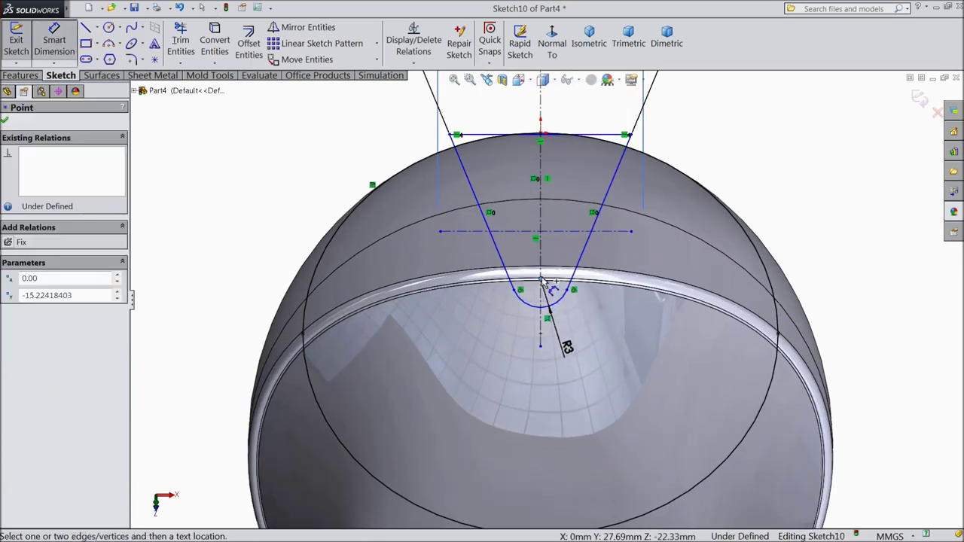
left_click(561, 234)
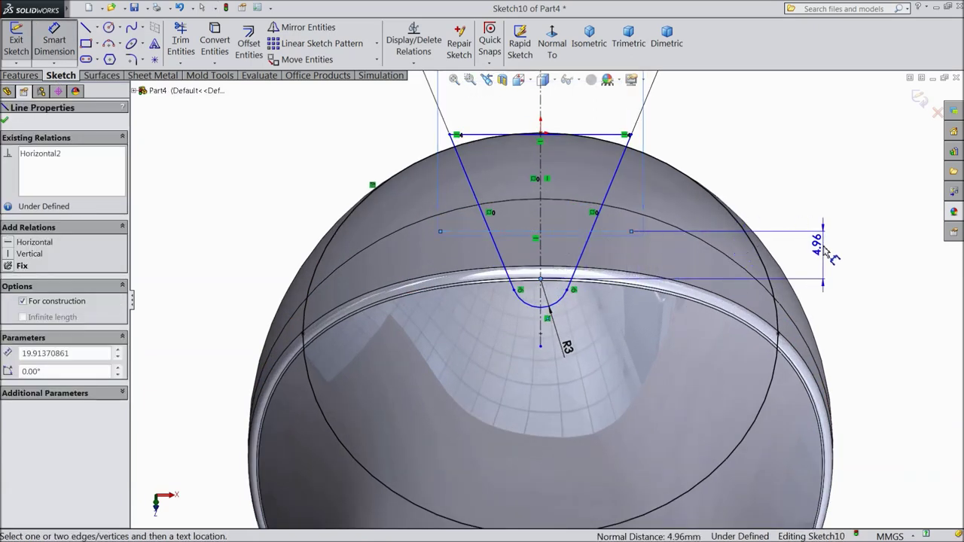
left_click(826, 260)
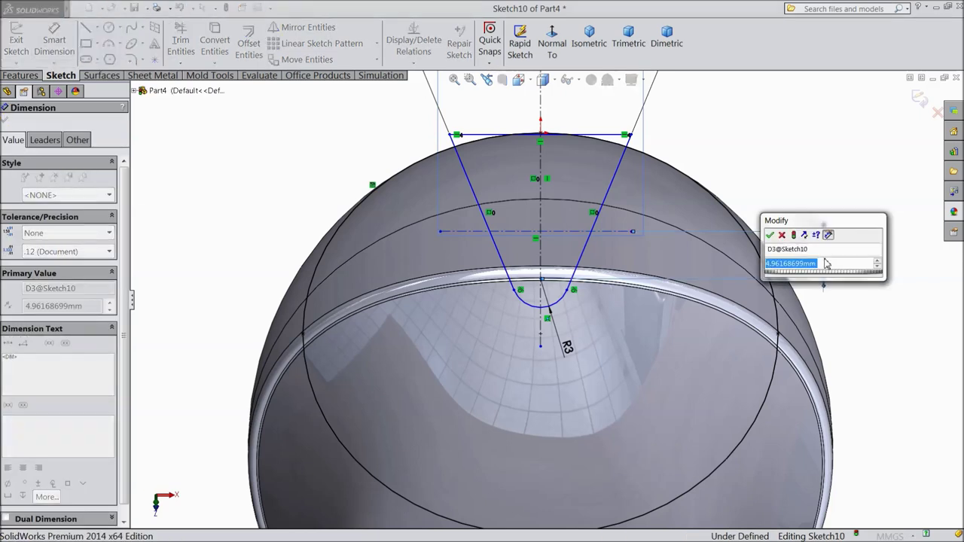
type("2.8")
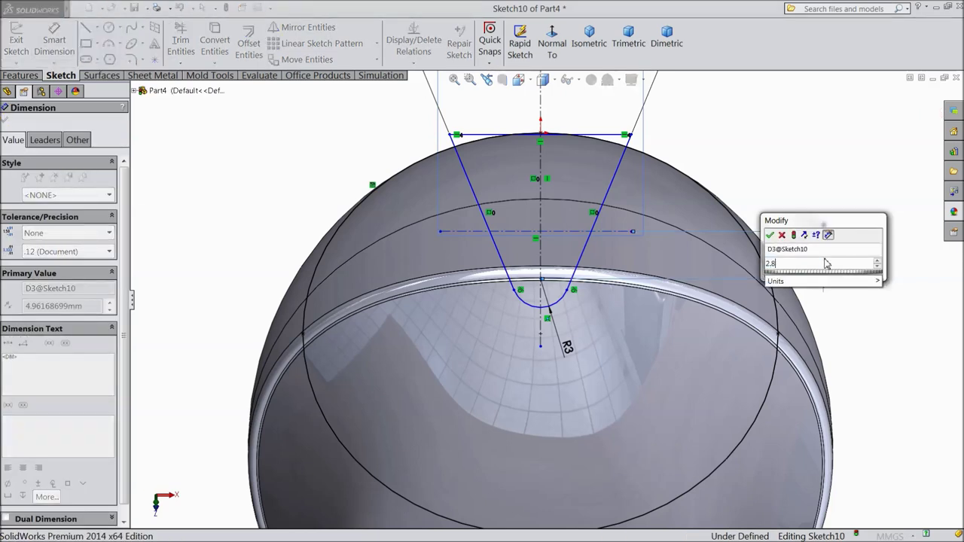
left_click(771, 237)
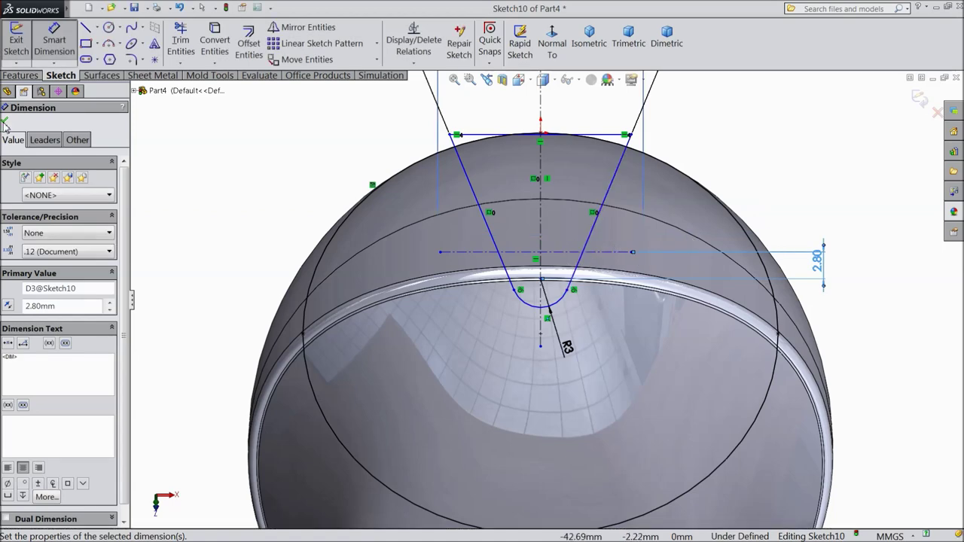
key("Escape")
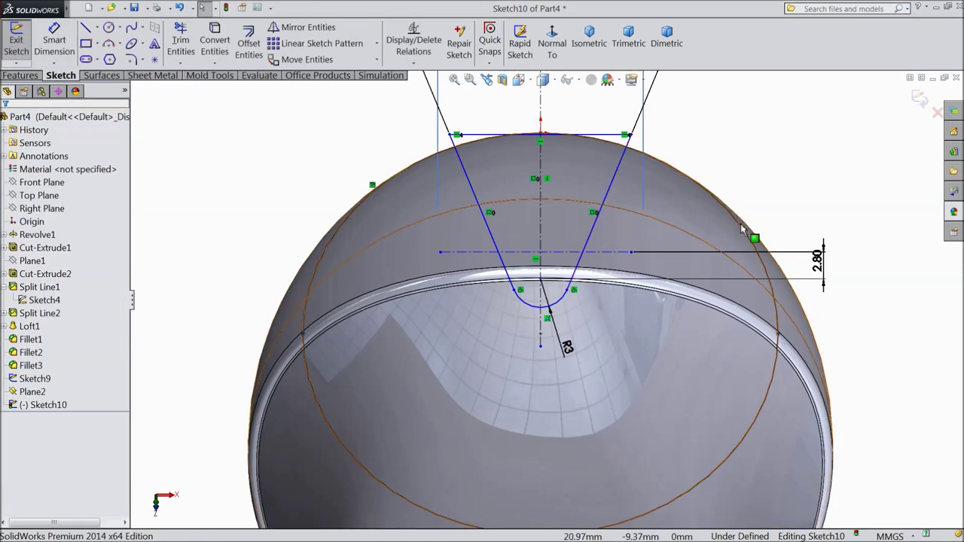
Make the ellipse tangent to the horizontal line
left_click(742, 231)
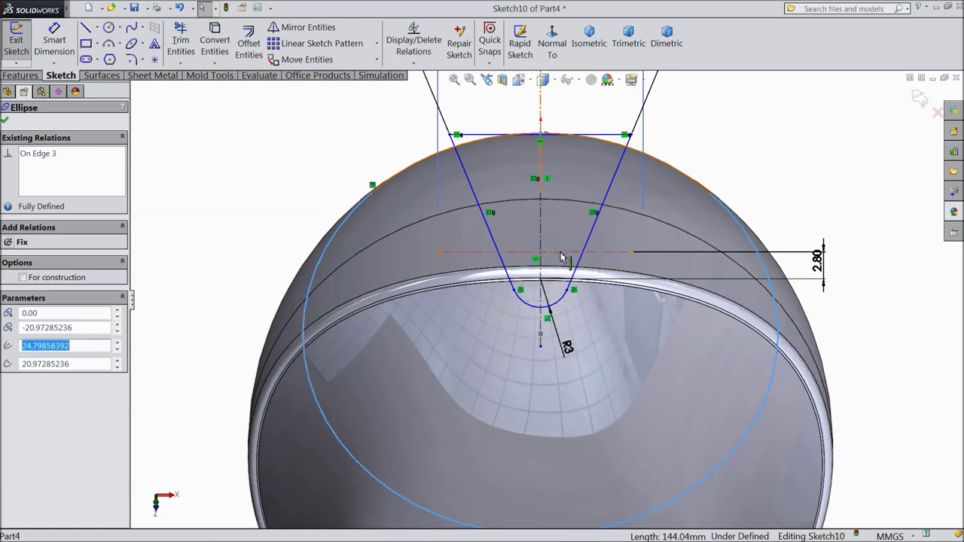
left_click(563, 254, "ctrl")
left_click(589, 214)
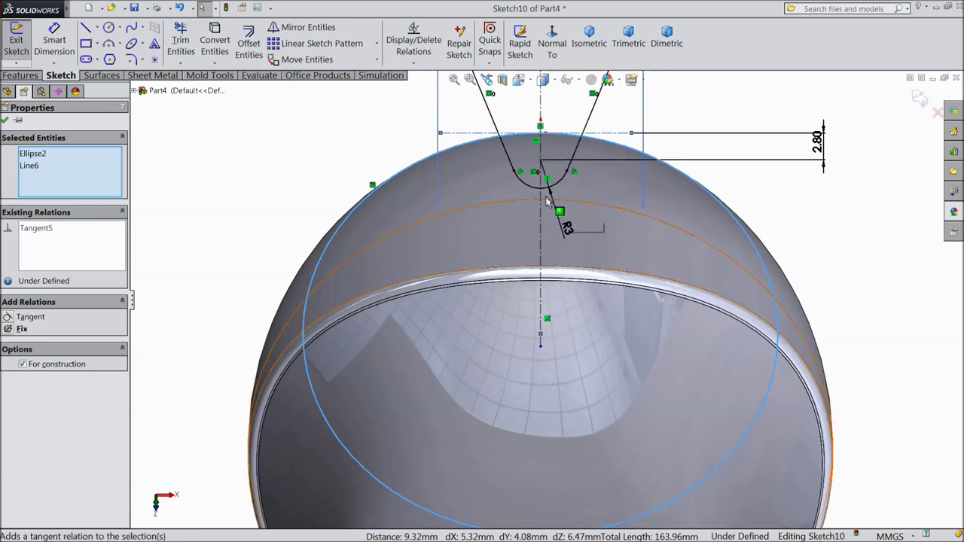
scroll(547, 201, "up", 2)
scroll(546, 189, "down", 2)
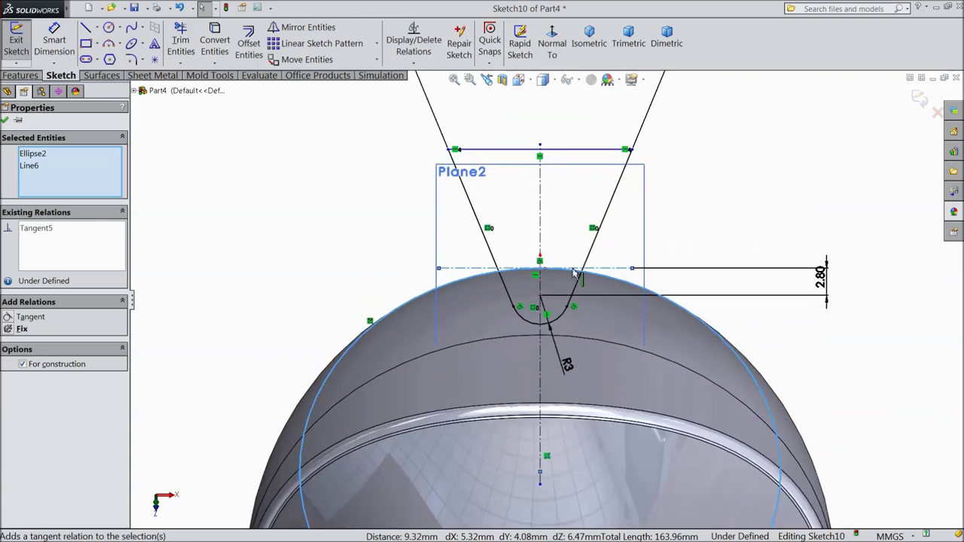
Dimension the top line to the arc centre at 20 mm
left_click(54, 42)
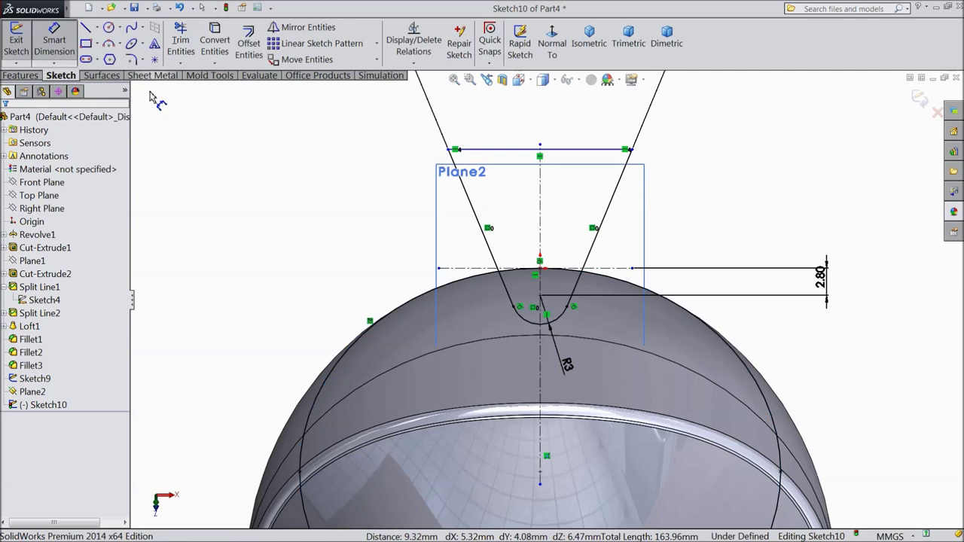
left_click(566, 150)
scroll(563, 248, "down", 3)
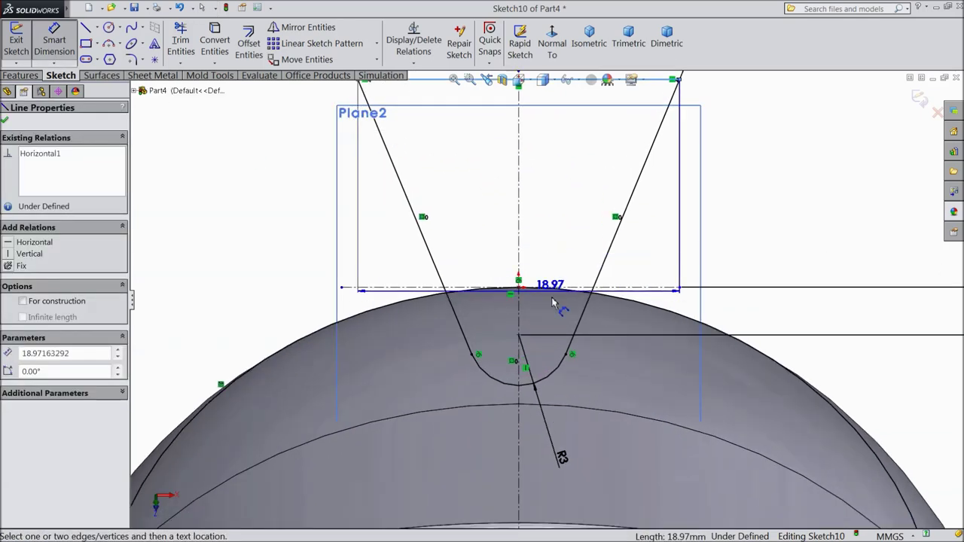
left_click(519, 334)
scroll(723, 220, "up", 1)
scroll(724, 223, "up", 1)
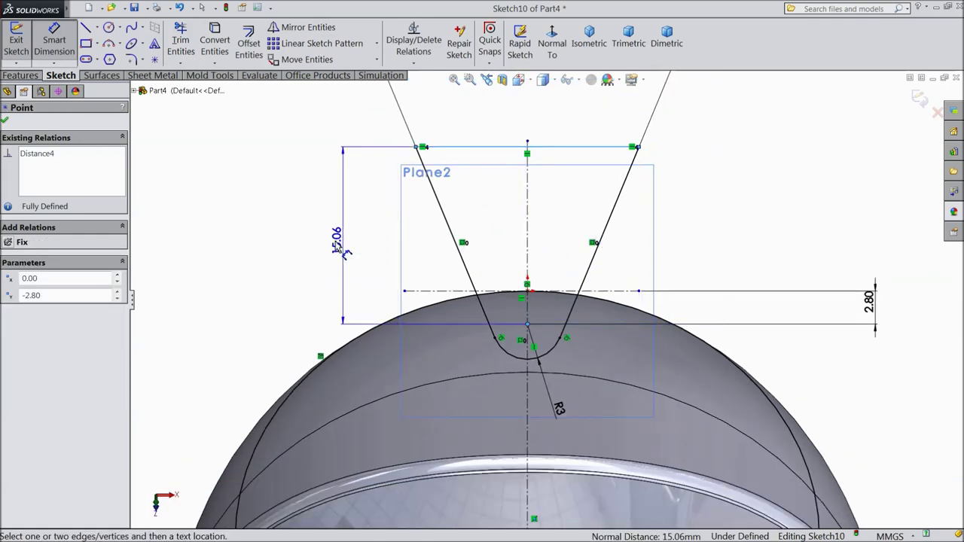
left_click(301, 241)
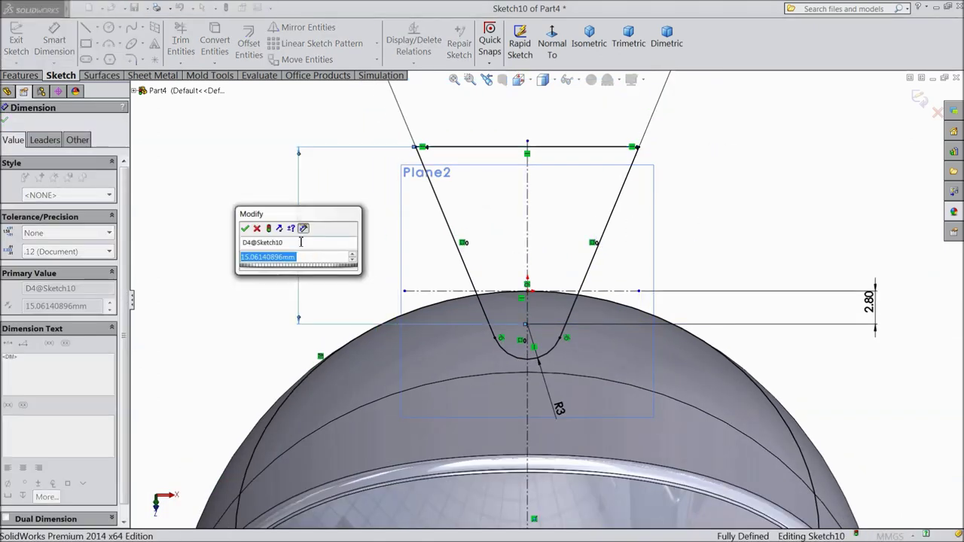
type("20")
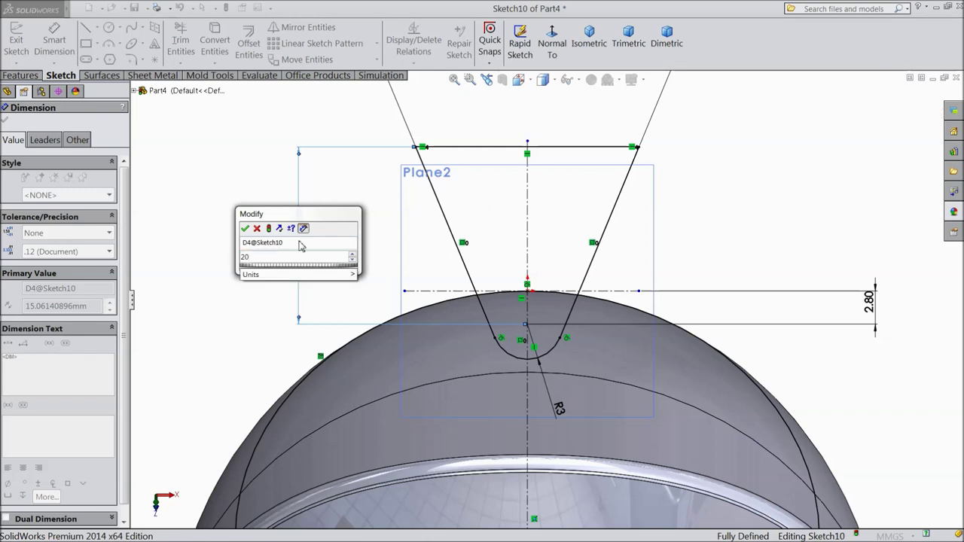
left_click(245, 228)
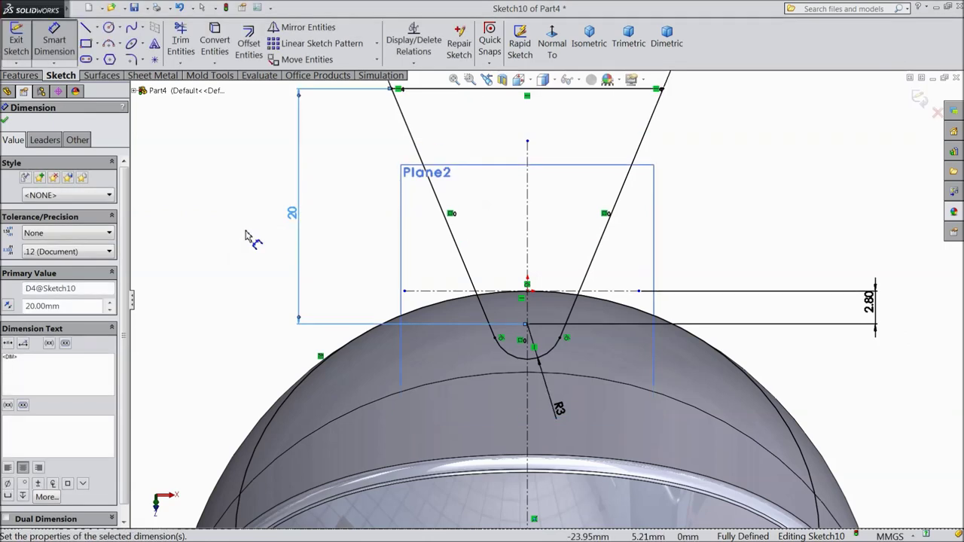
key("z")
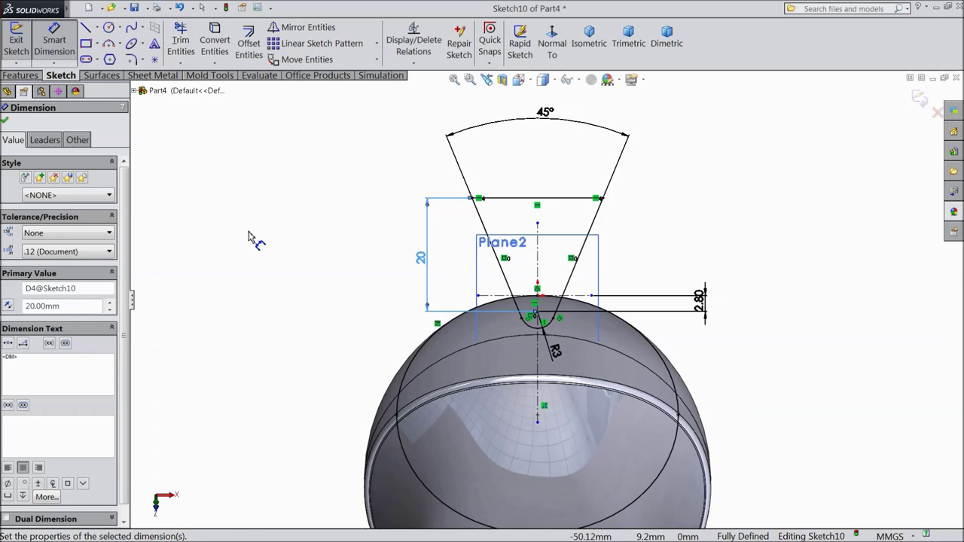
Convert the ellipse into construction geometry
left_click(51, 49)
scroll(388, 422, "down", 3)
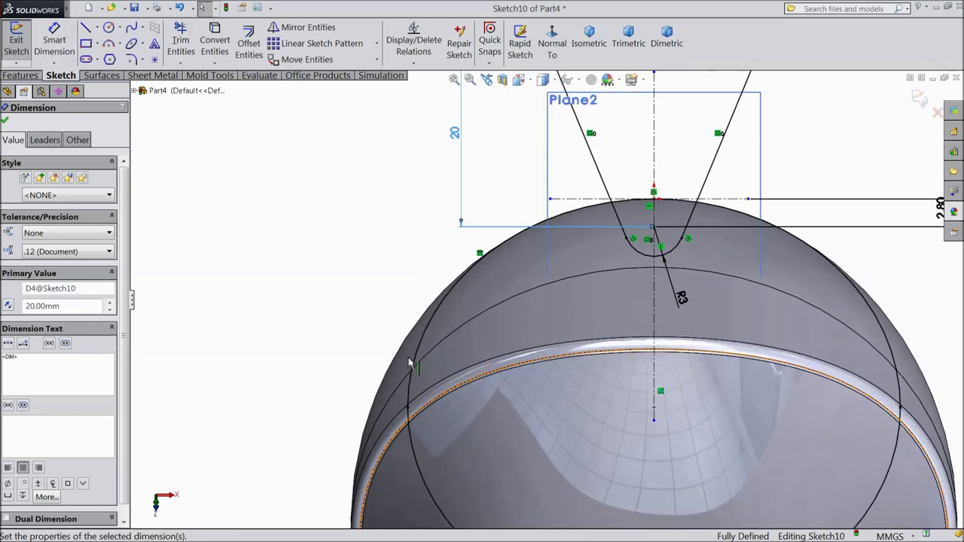
left_click(424, 348)
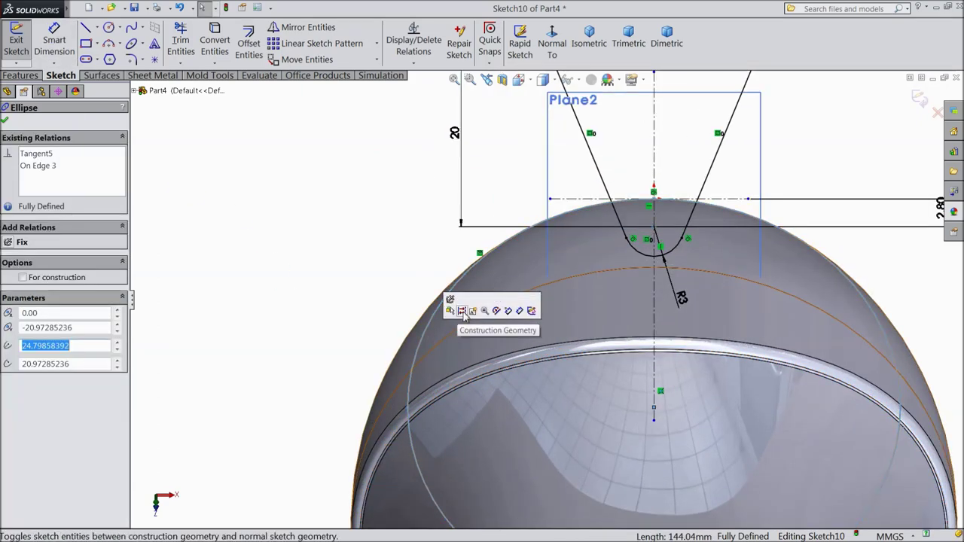
left_click(464, 310)
scroll(495, 304, "up", 3)
scroll(567, 290, "up", 1)
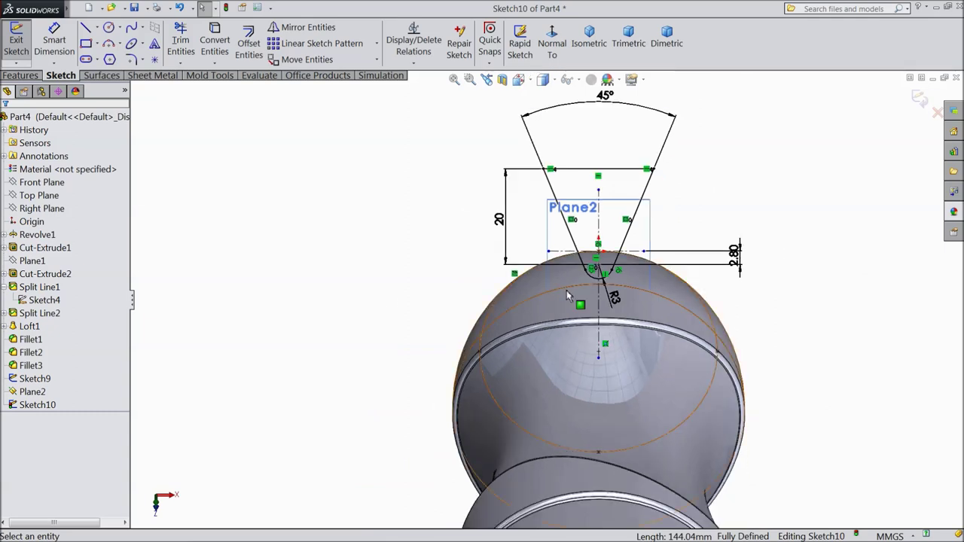
scroll(625, 232, "down", 2)
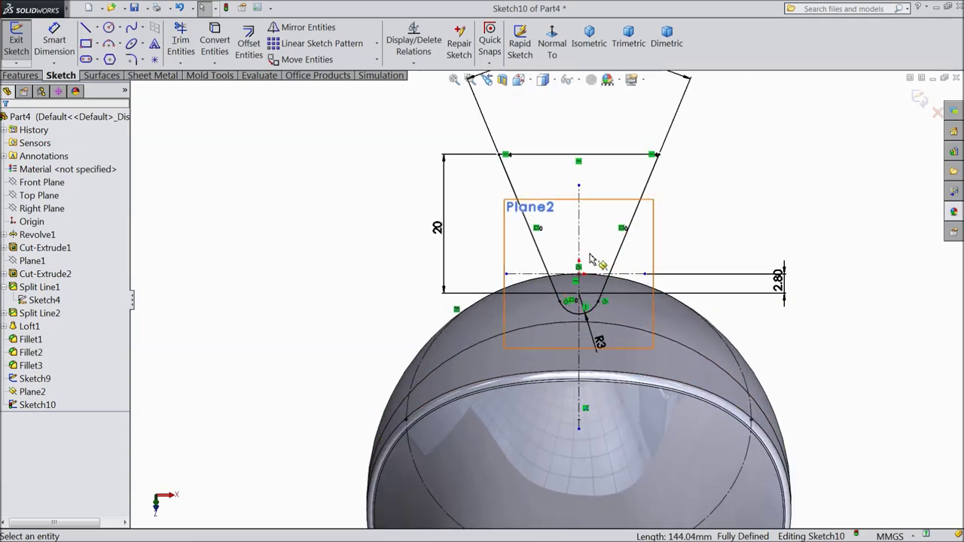
scroll(590, 259, "up", 2)
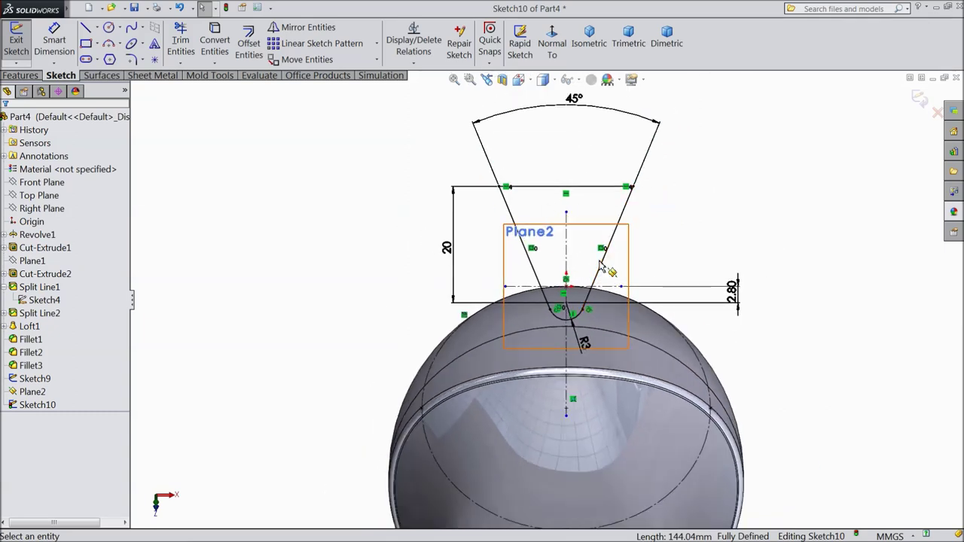
Exit the neck sketch and select the Right Plane
left_click(919, 99)
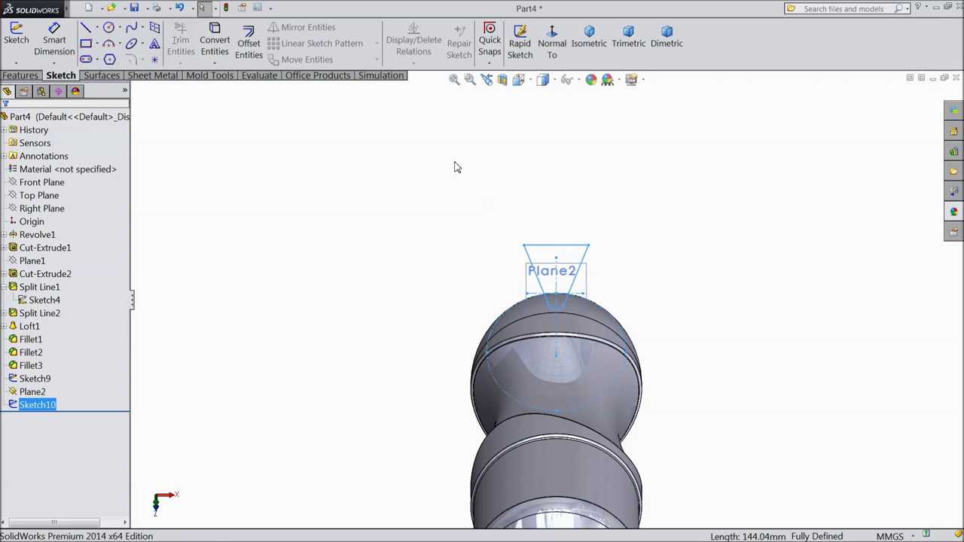
left_click(221, 230)
left_click(56, 215)
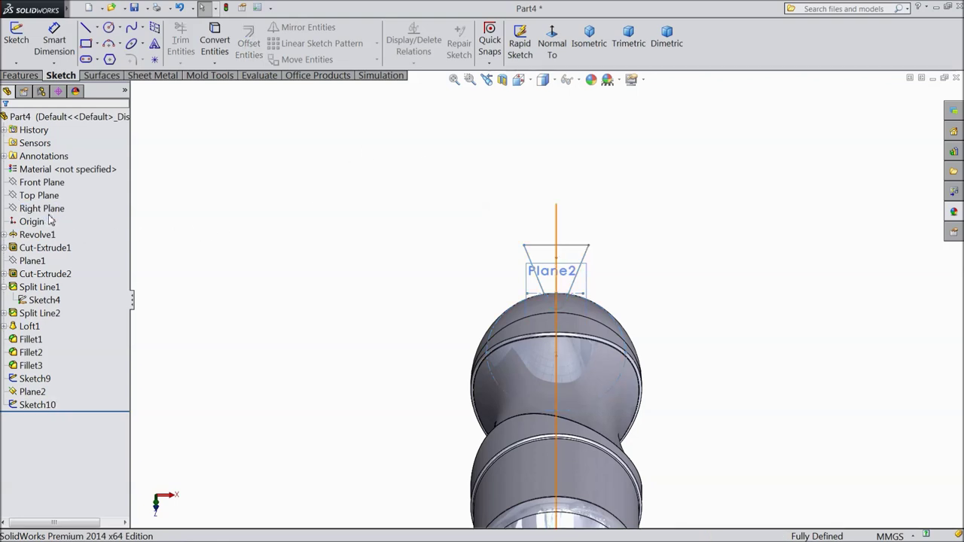
left_click(54, 214)
Start a sketch on the Right Plane and view it face-on
left_click(59, 198)
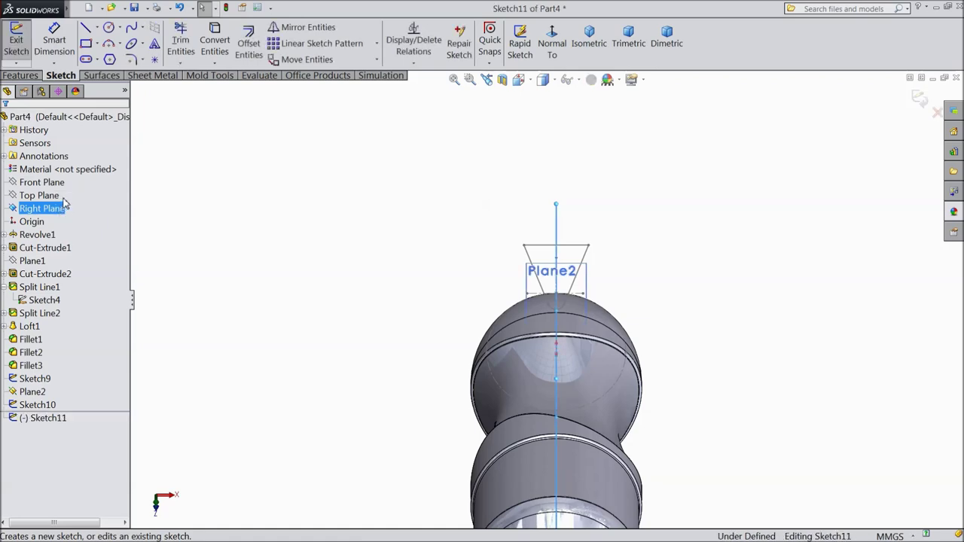
left_click(554, 47)
scroll(548, 399, "down", 2)
scroll(544, 409, "down", 2)
scroll(545, 409, "down", 2)
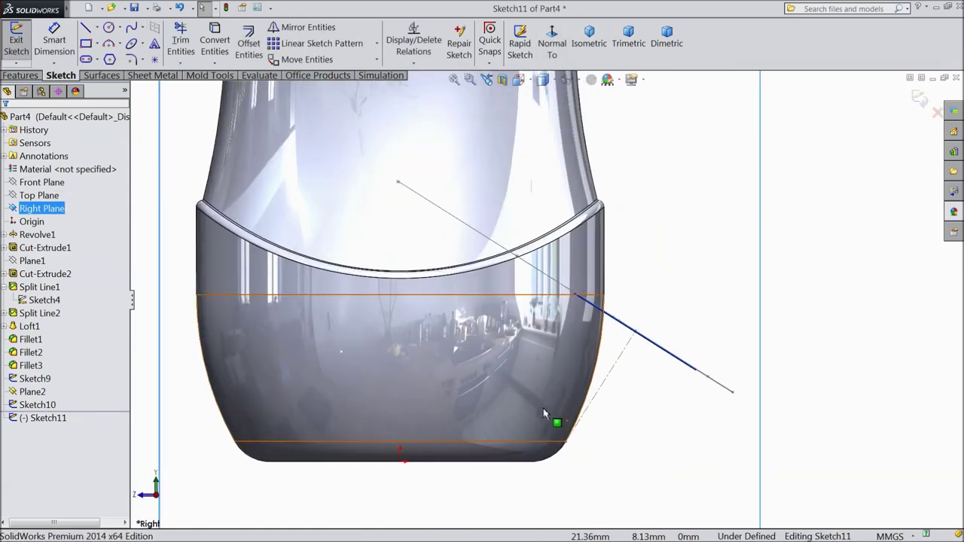
scroll(540, 400, "down", 2)
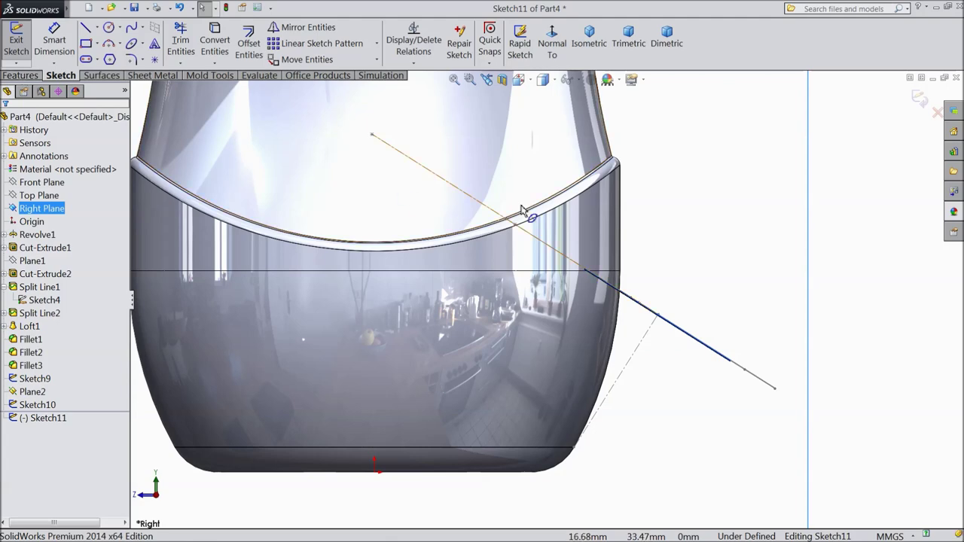
scroll(700, 223, "up", 3)
mouse_move(703, 226)
middle_mouse_down()
mouse_move(648, 228)
mouse_move(625, 250)
mouse_move(650, 308)
mouse_move(680, 221)
mouse_move(644, 255)
mouse_move(672, 231)
mouse_move(654, 234)
mouse_move(674, 209)
middle_mouse_up()
left_click(552, 44)
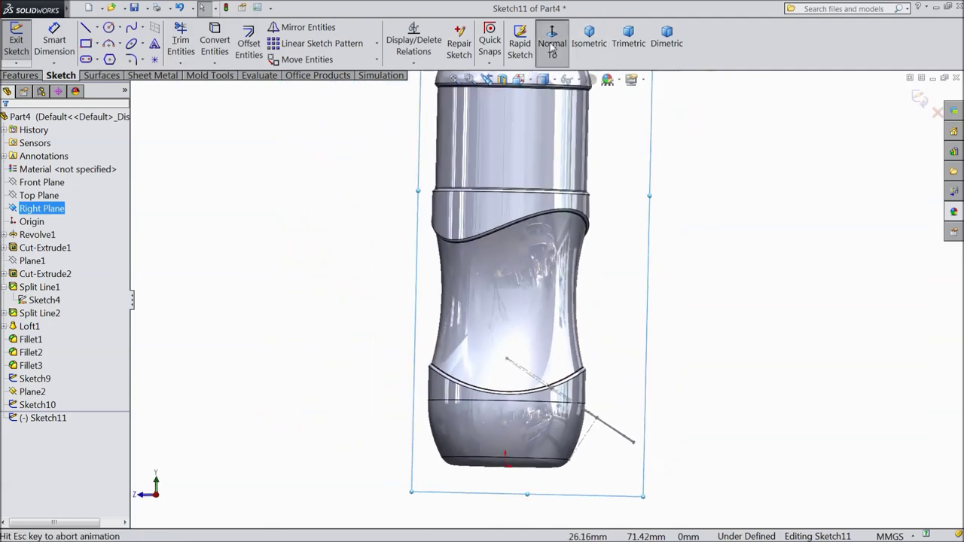
scroll(558, 471, "down", 3)
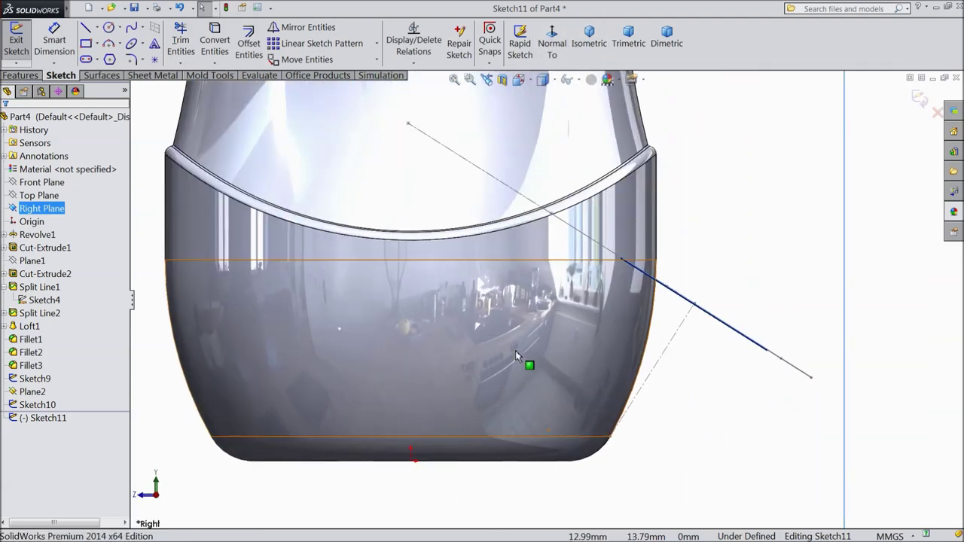
Draw a three-point arc from the slanted line's point to the bottle's centreline
left_click(88, 32)
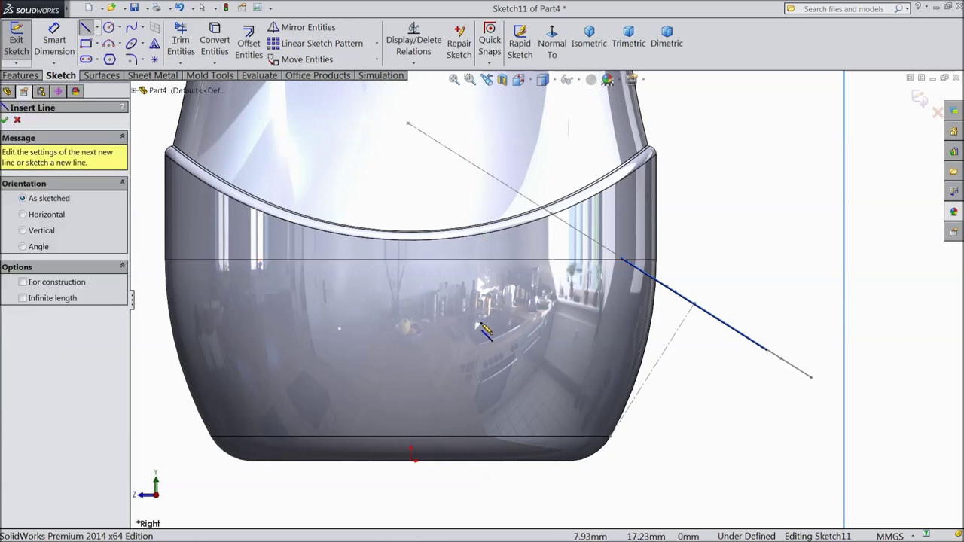
scroll(559, 399, "up", 2)
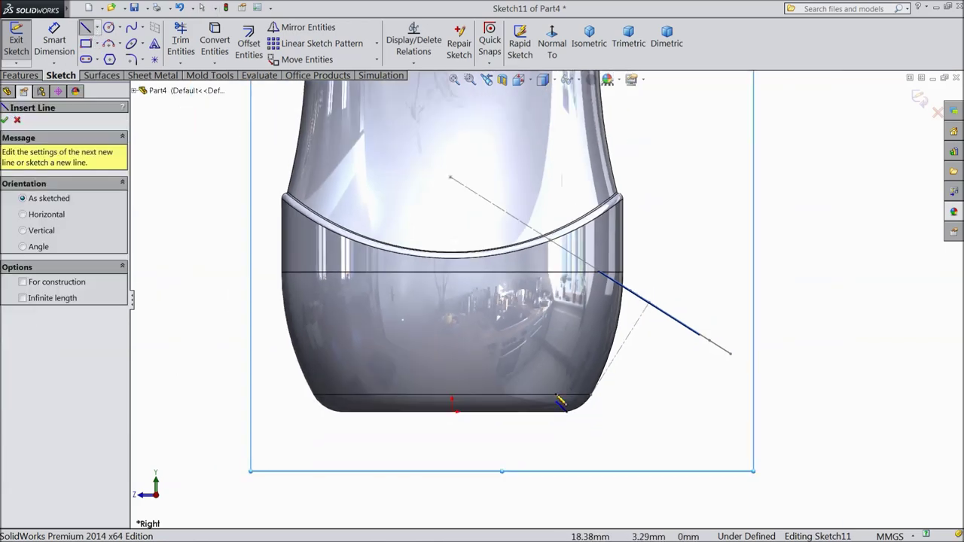
left_click(121, 44)
left_click(124, 77)
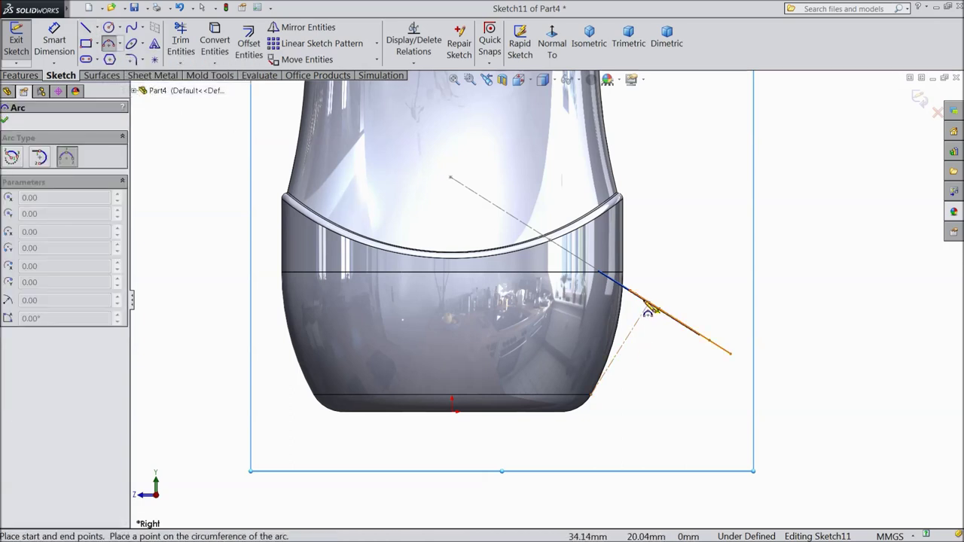
left_click(611, 345)
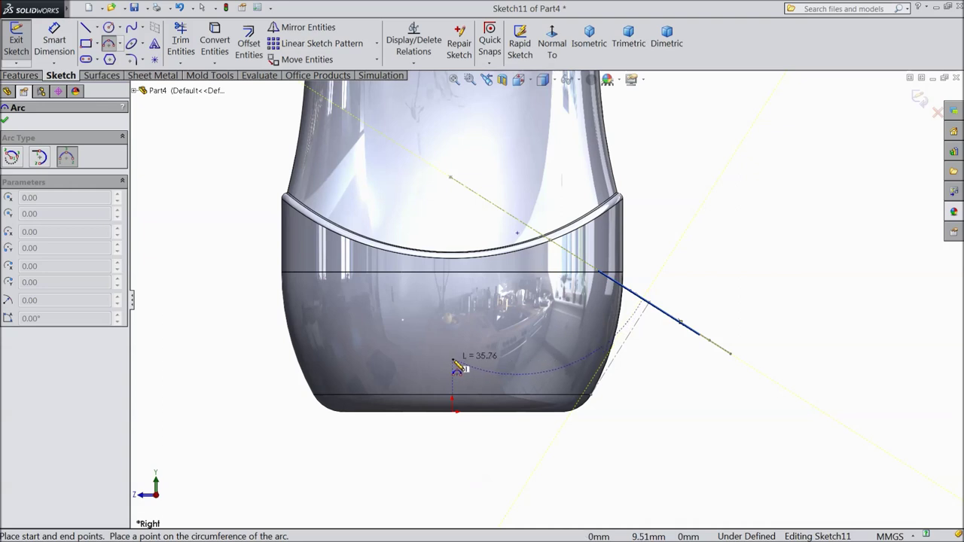
left_click(453, 360)
left_click(553, 351)
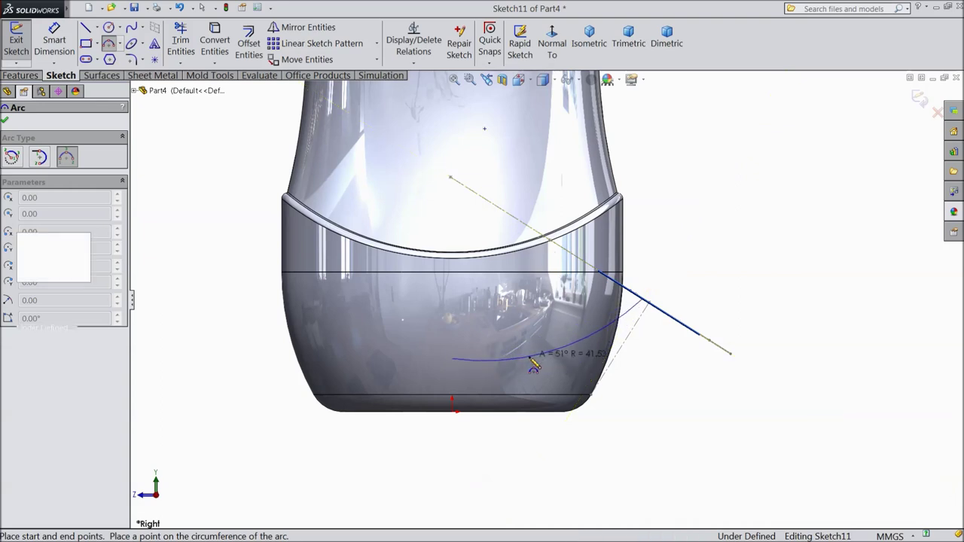
right_click(685, 252)
left_click(708, 100)
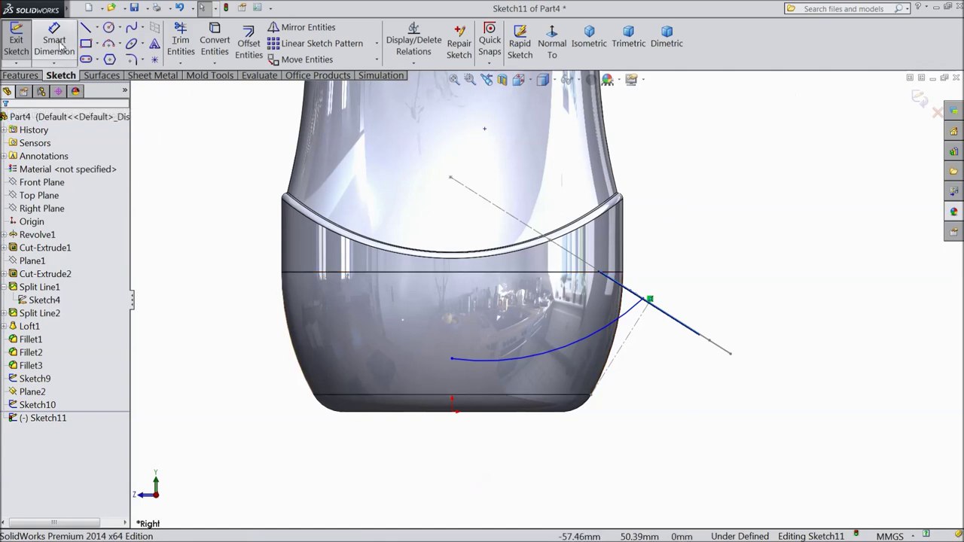
Align the arc's lower end vertically with the origin and set the arc radius to 36 mm
left_click(452, 359)
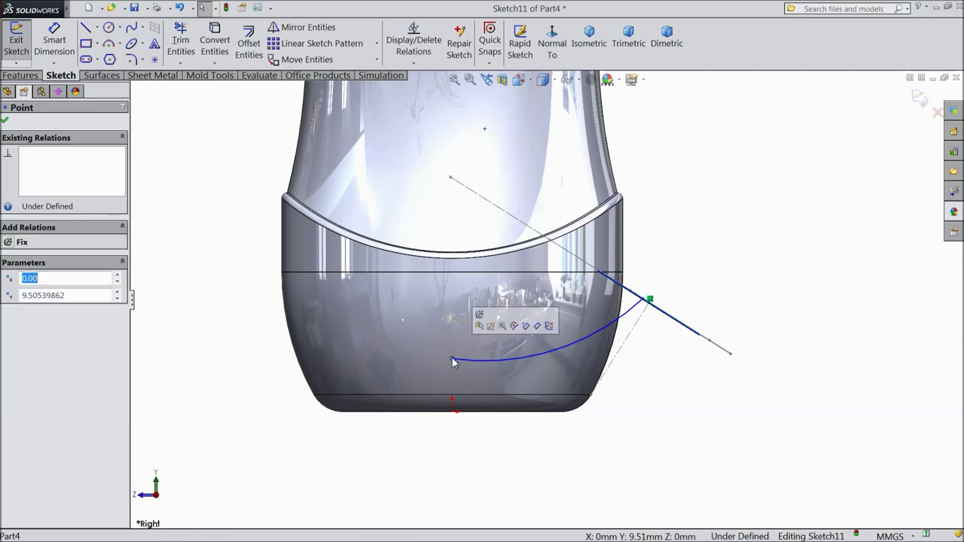
left_click(453, 411, "ctrl")
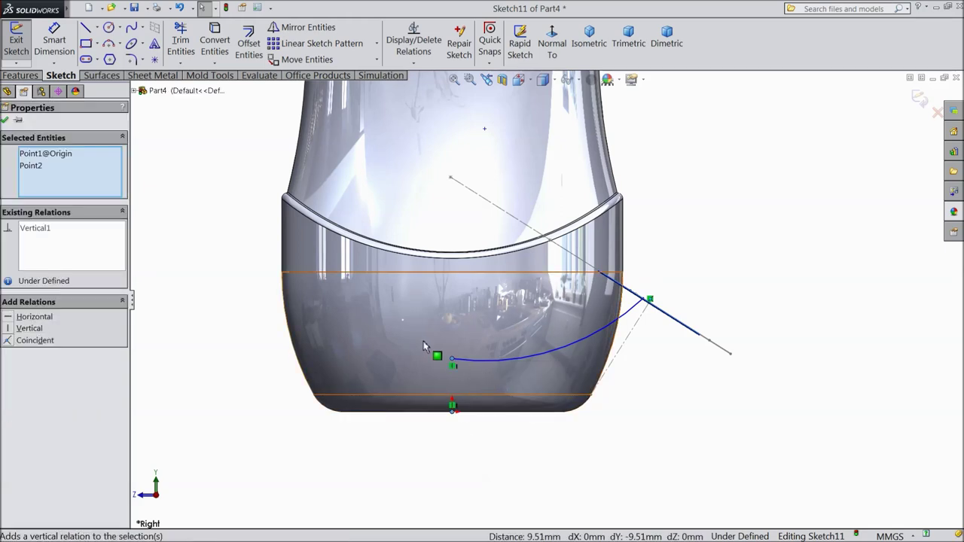
left_click(54, 42)
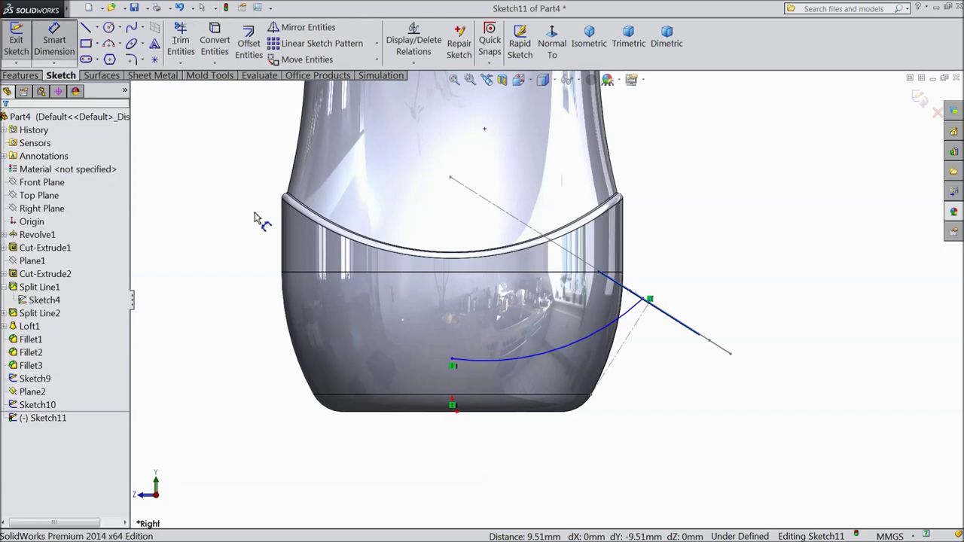
left_click(515, 360)
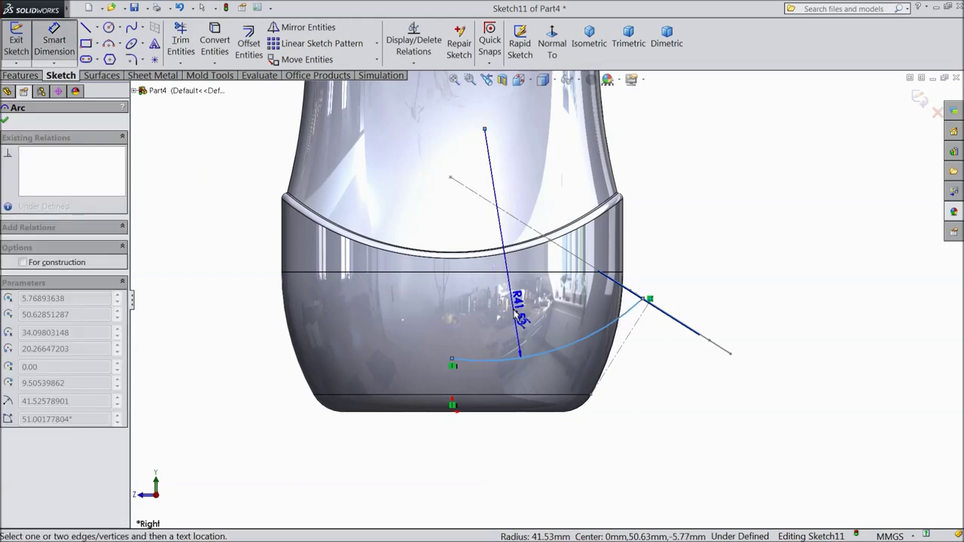
left_click(515, 315)
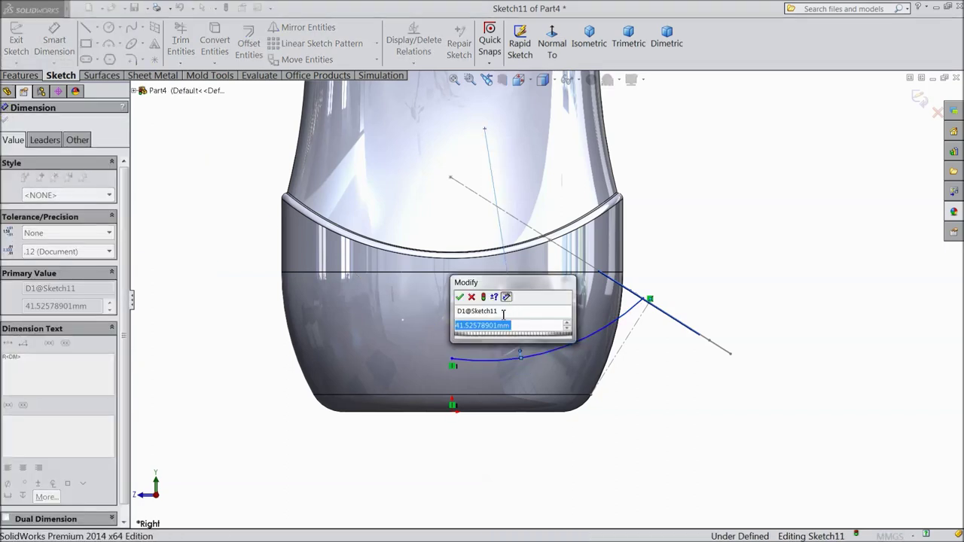
type("36")
key("Return")
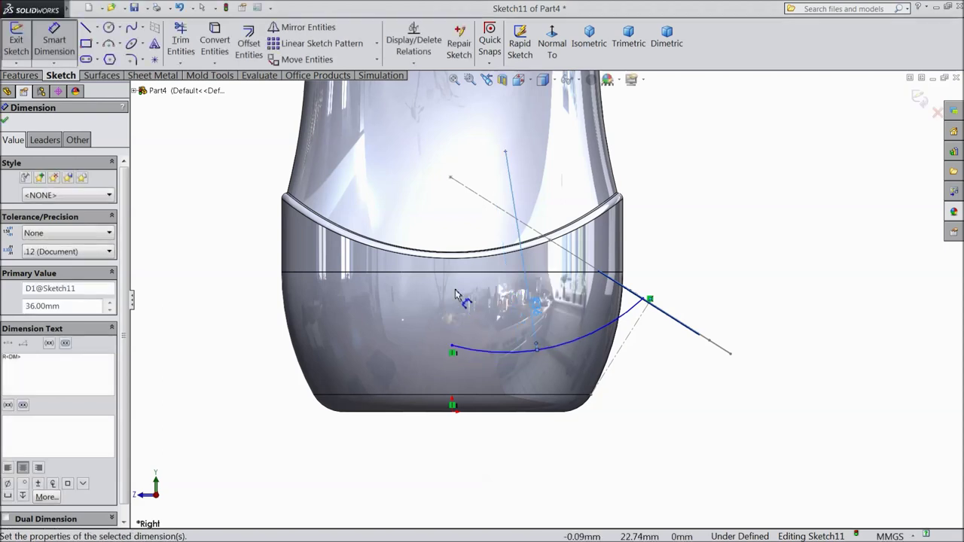
left_click(4, 123)
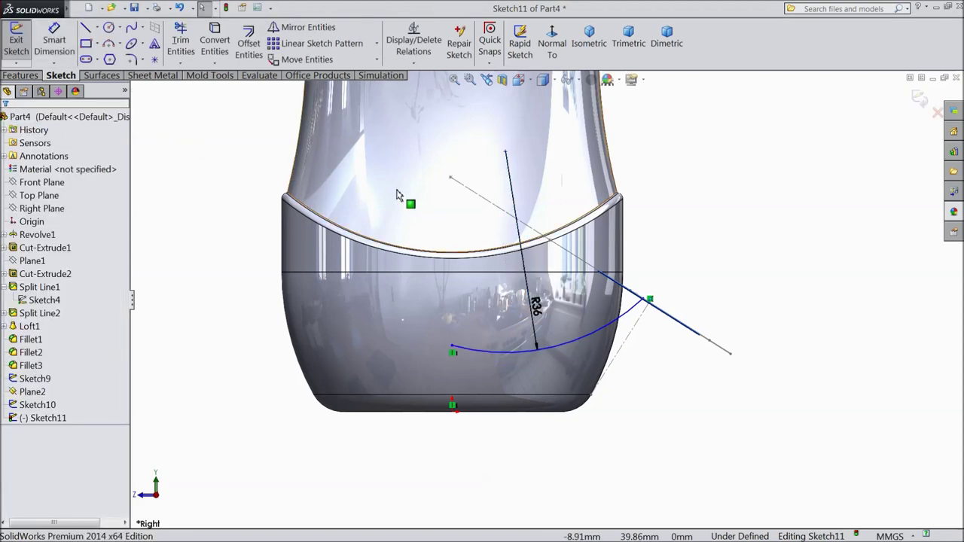
Align the arc's centre point vertically with the origin
left_click(505, 153)
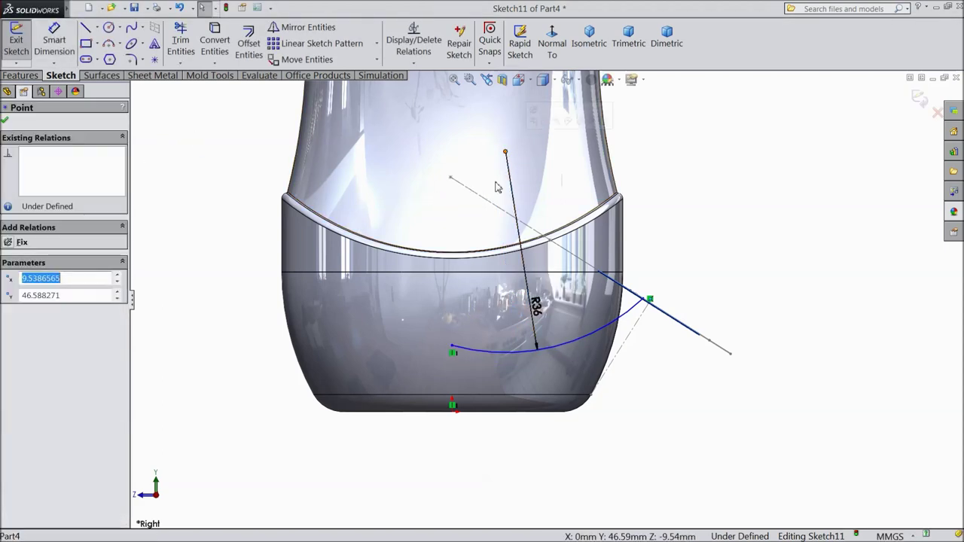
left_click(452, 414, "ctrl")
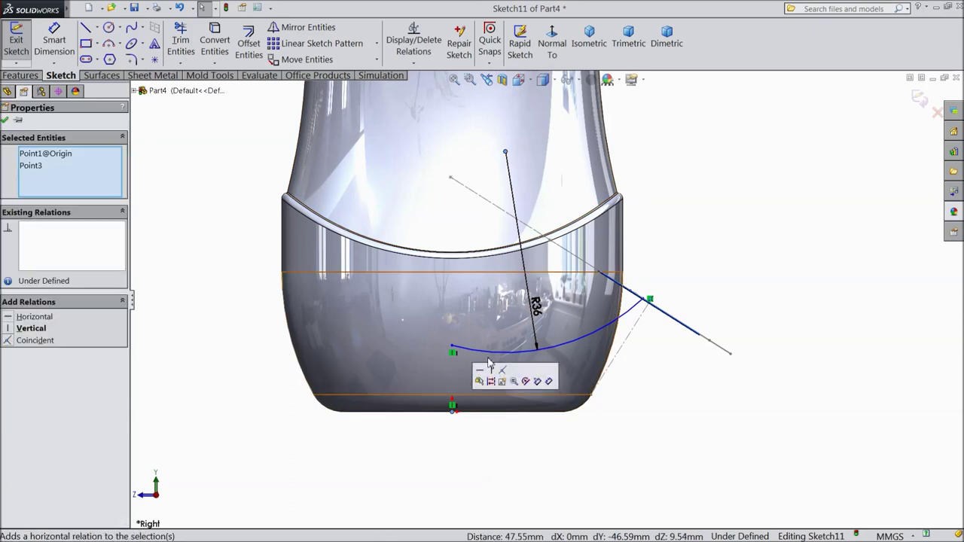
left_click(490, 376)
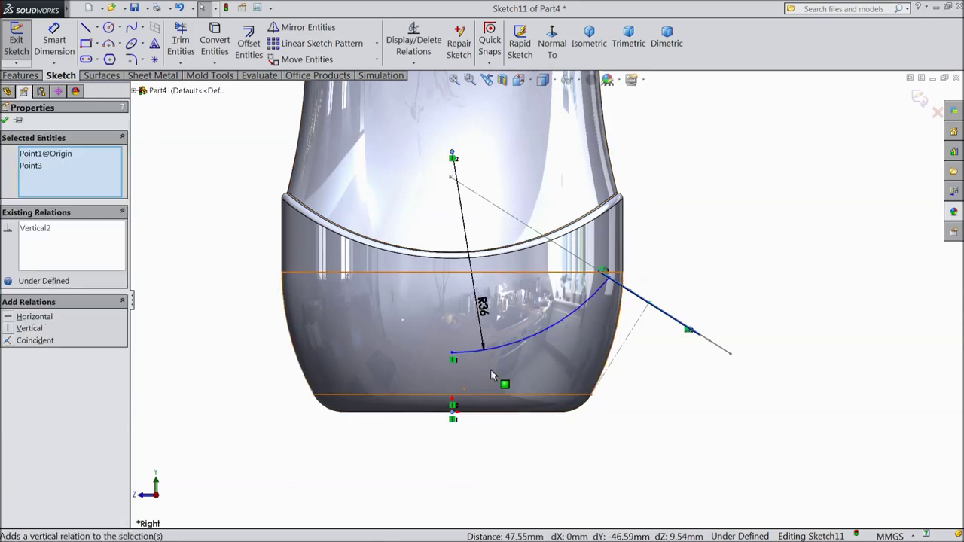
left_click(4, 120)
scroll(632, 215, "up", 2)
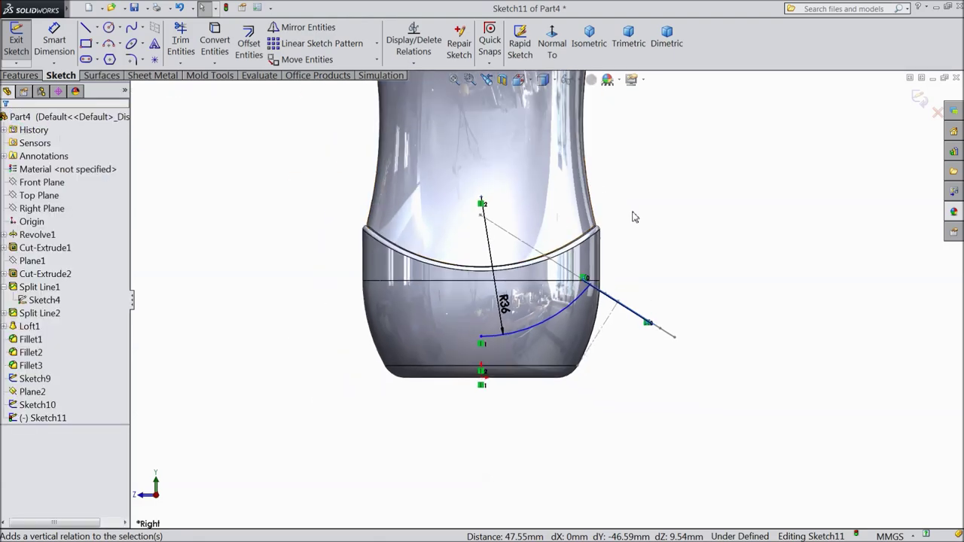
Pierce the arc's upper endpoint onto Sketch10's U profile curve to fully define the path
scroll(629, 220, "up", 2)
scroll(614, 239, "up", 2)
scroll(637, 339, "up", 1)
scroll(630, 394, "down", 2)
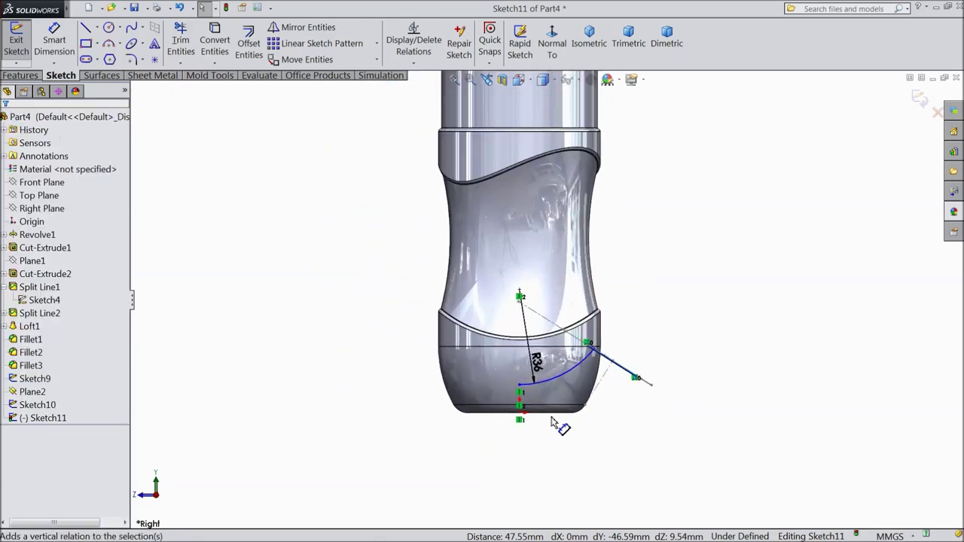
scroll(555, 426, "down", 2)
scroll(452, 440, "down", 2)
middle_click_drag(678, 238, 631, 286)
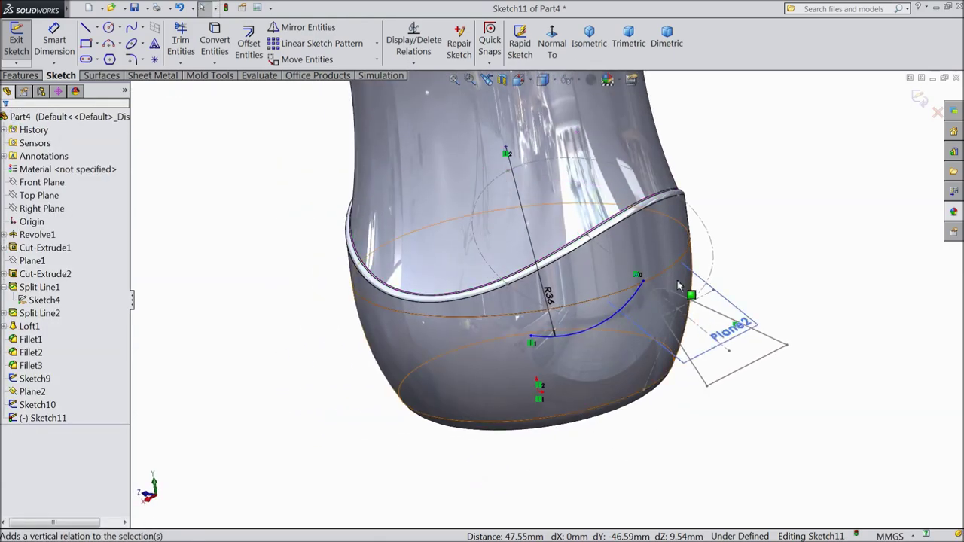
scroll(631, 287, "down", 2)
scroll(572, 288, "down", 2)
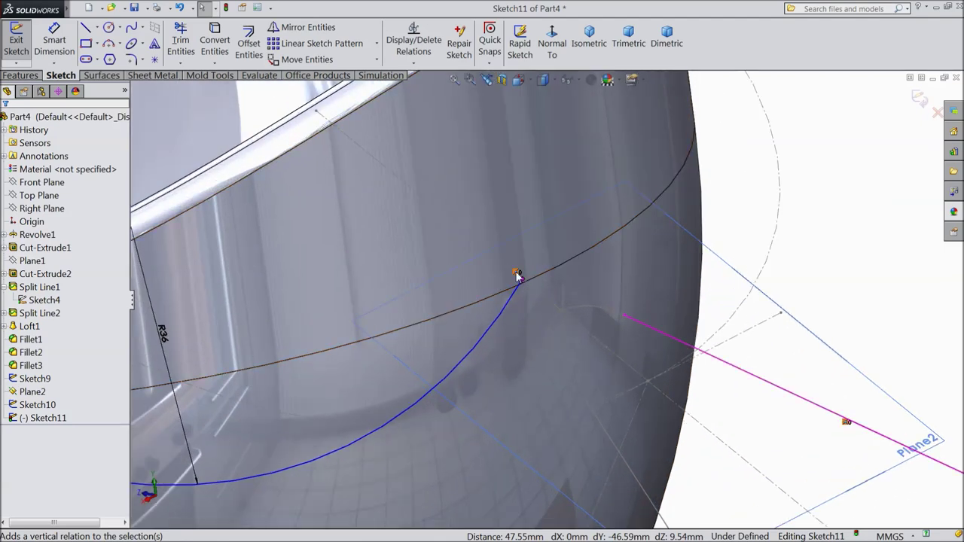
left_click(521, 279)
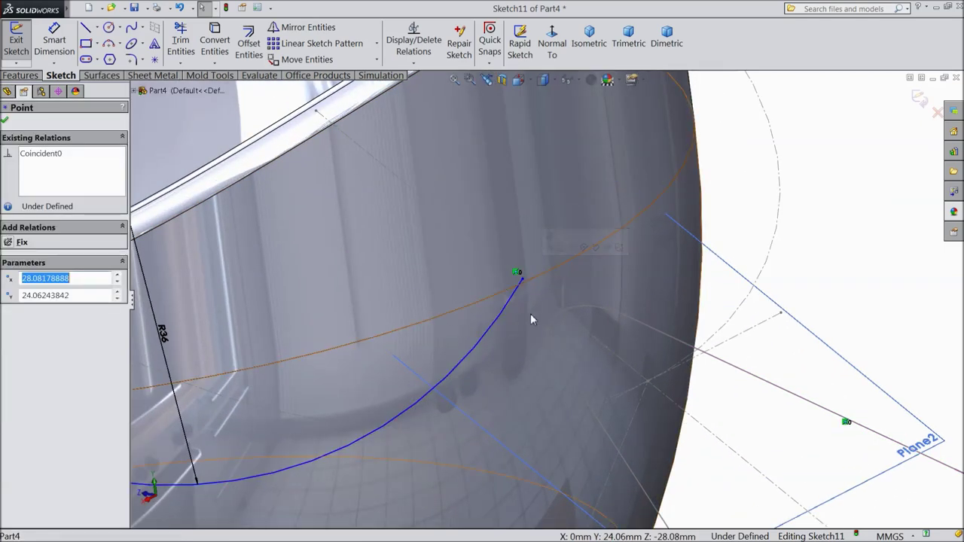
left_click(558, 323, "ctrl")
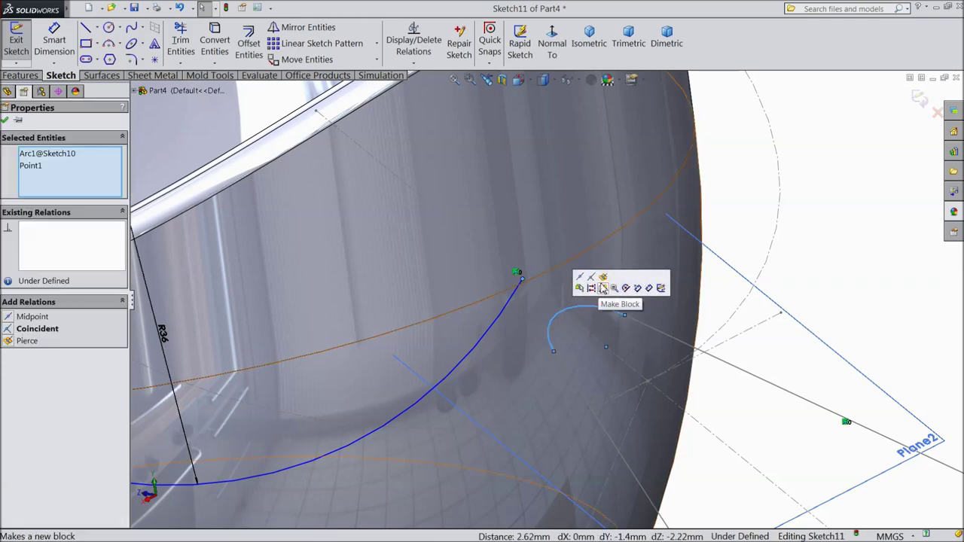
left_click(603, 276)
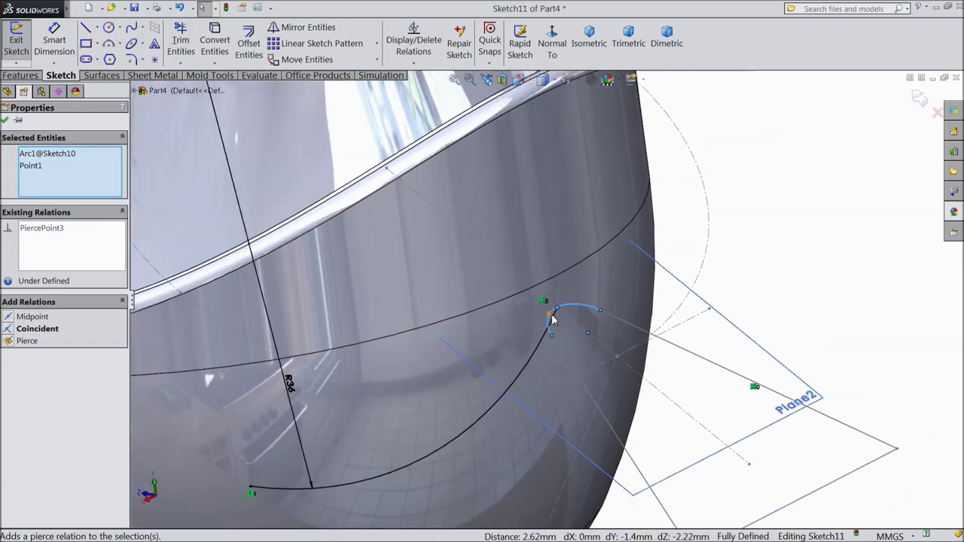
Close the point properties and exit the Sketch11 path sketch
scroll(553, 316, "up", 5)
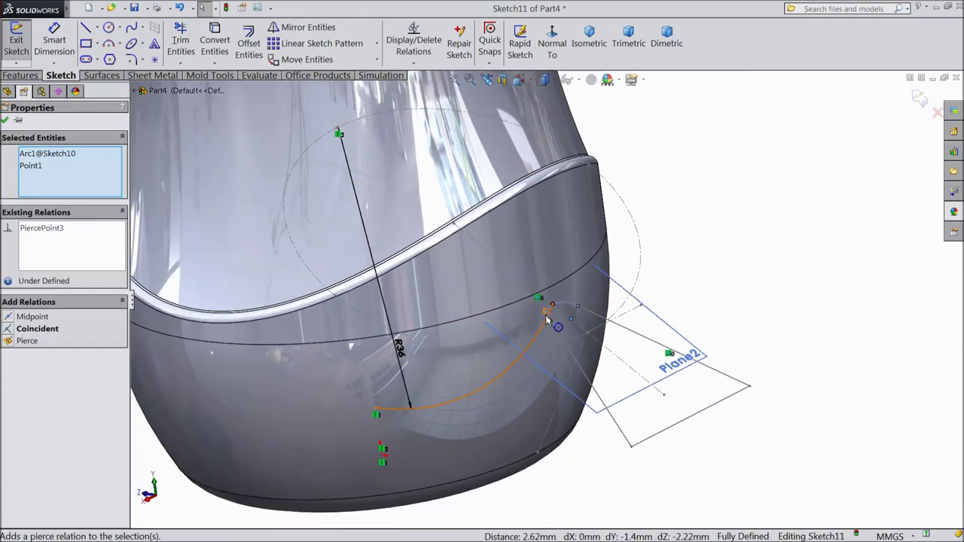
left_click(4, 122)
scroll(537, 295, "up", 2)
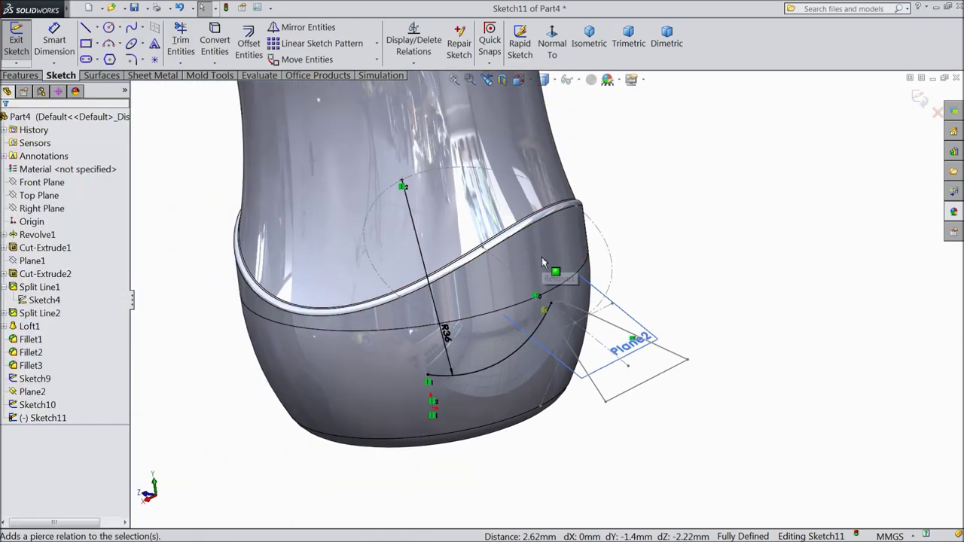
left_click(919, 100)
scroll(687, 281, "down", 1)
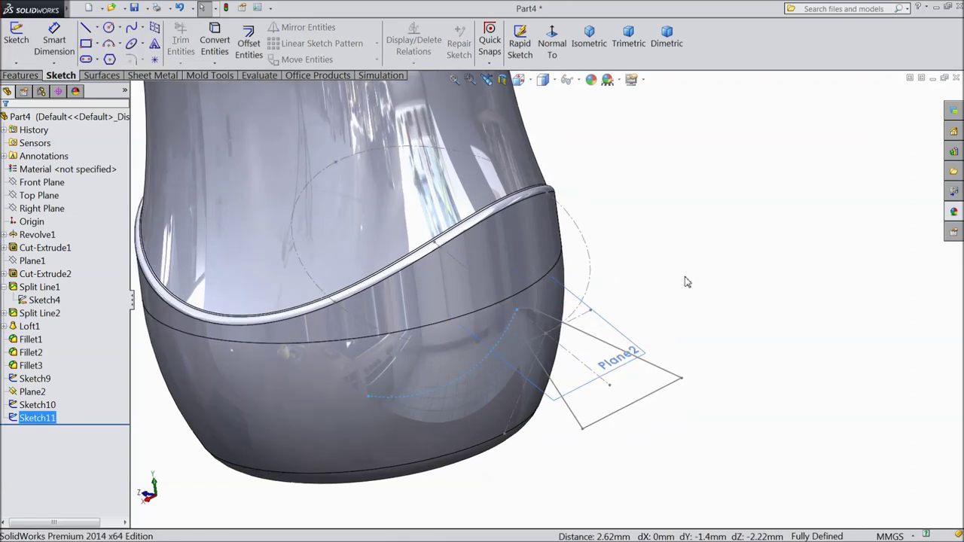
Cut-sweep Sketch10's U profile along Sketch11 to carve a groove into the bottle's base
left_click(21, 77)
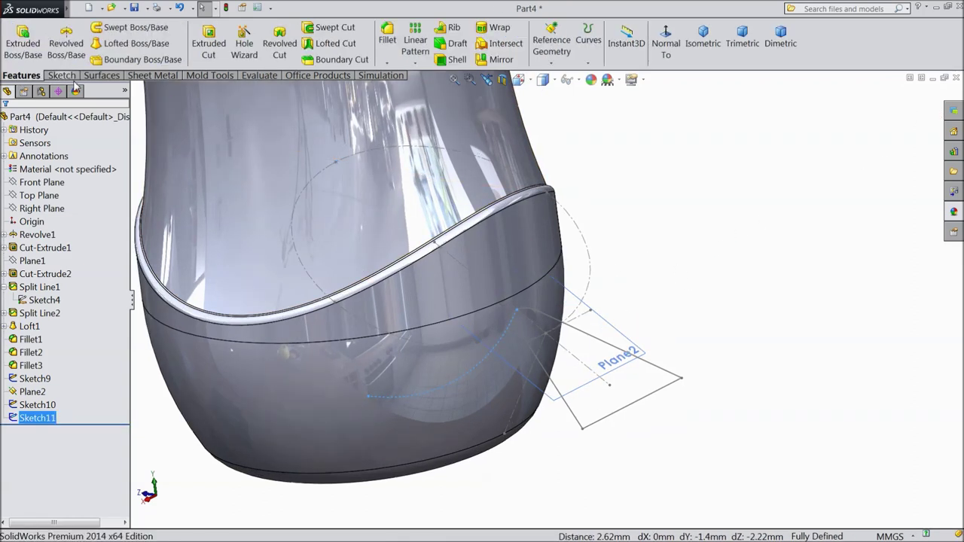
left_click(352, 34)
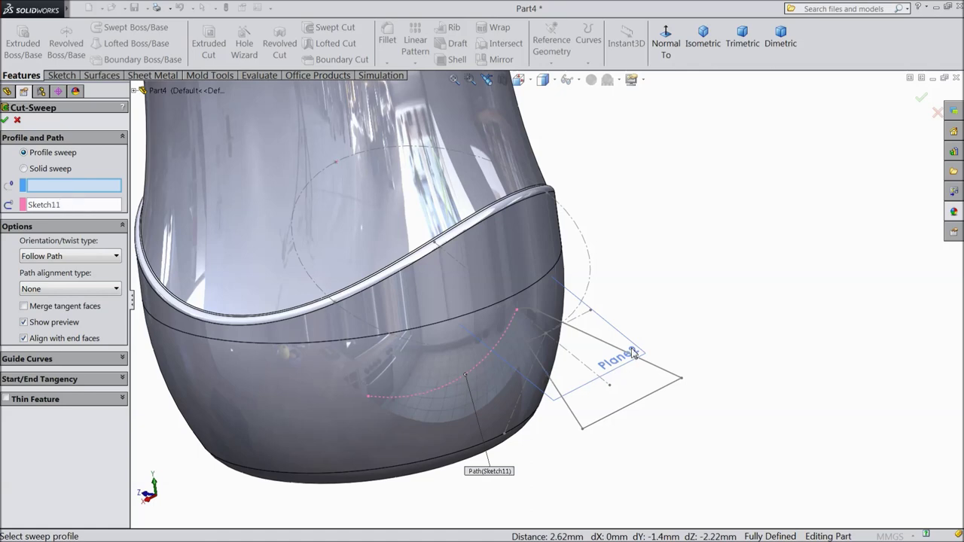
scroll(633, 354, "down", 2)
left_click(580, 337)
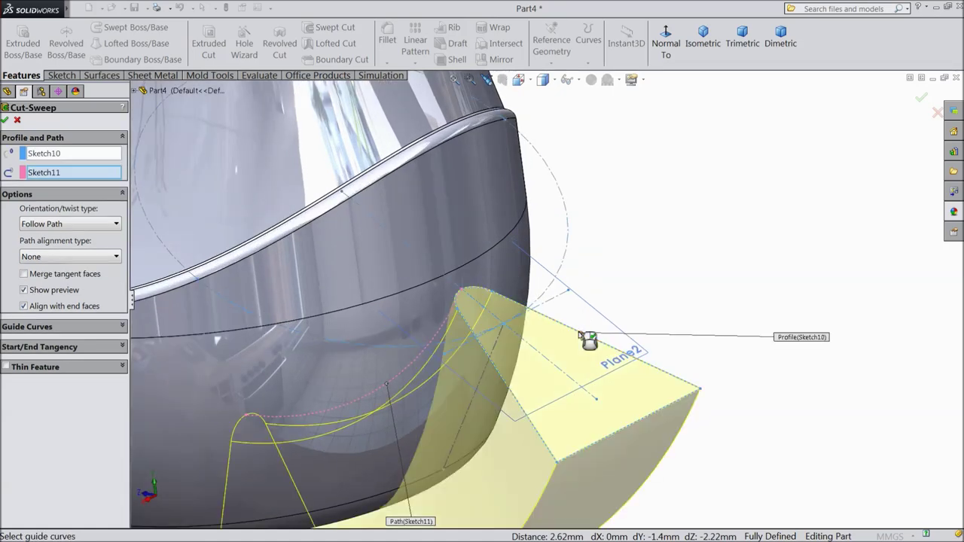
scroll(473, 339, "up", 3)
scroll(473, 337, "up", 2)
mouse_move(473, 338)
middle_mouse_down()
mouse_move(656, 266)
mouse_move(610, 353)
mouse_move(575, 360)
middle_mouse_up()
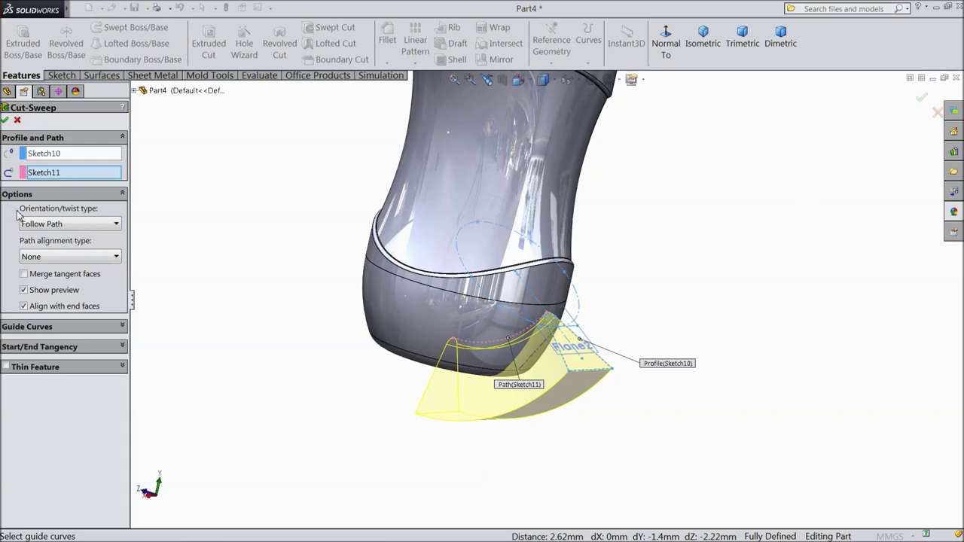
left_click(6, 122)
mouse_move(323, 357)
middle_mouse_down()
mouse_move(293, 216)
mouse_move(258, 199)
mouse_move(288, 208)
mouse_move(319, 254)
mouse_move(312, 273)
mouse_move(255, 221)
mouse_move(264, 209)
middle_mouse_up()
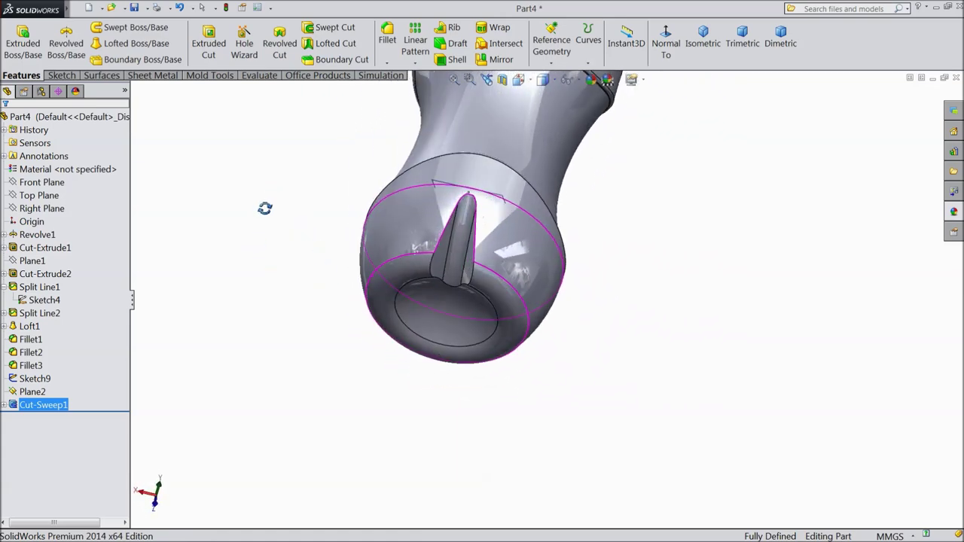
Round the swept groove's edge with a 5 mm fillet
scroll(457, 219, "down", 3)
left_click(387, 41)
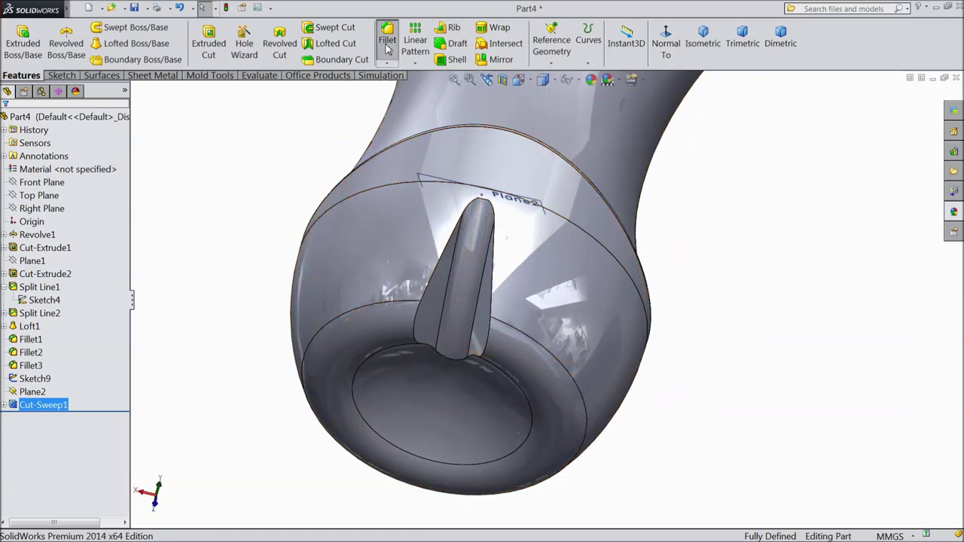
type("5")
key("Return")
left_click(427, 295)
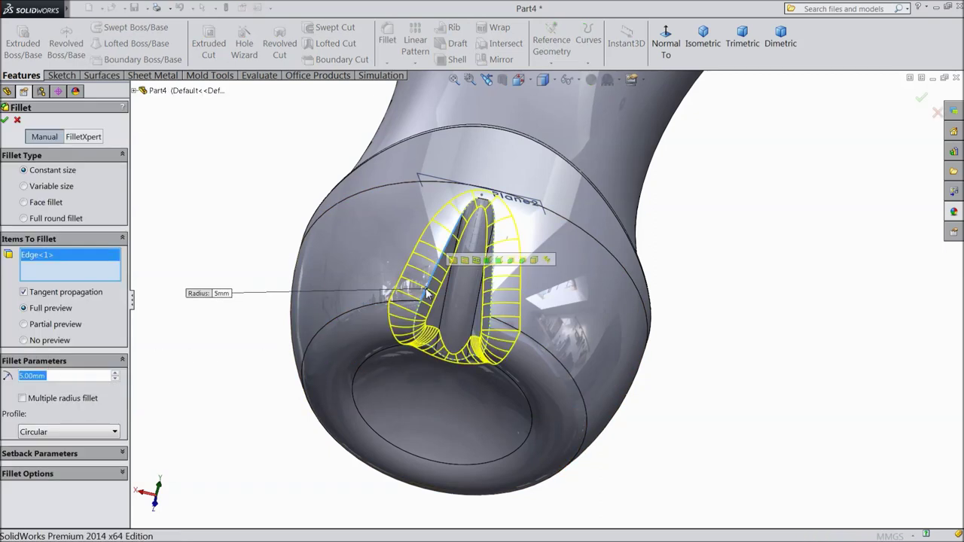
left_click(5, 122)
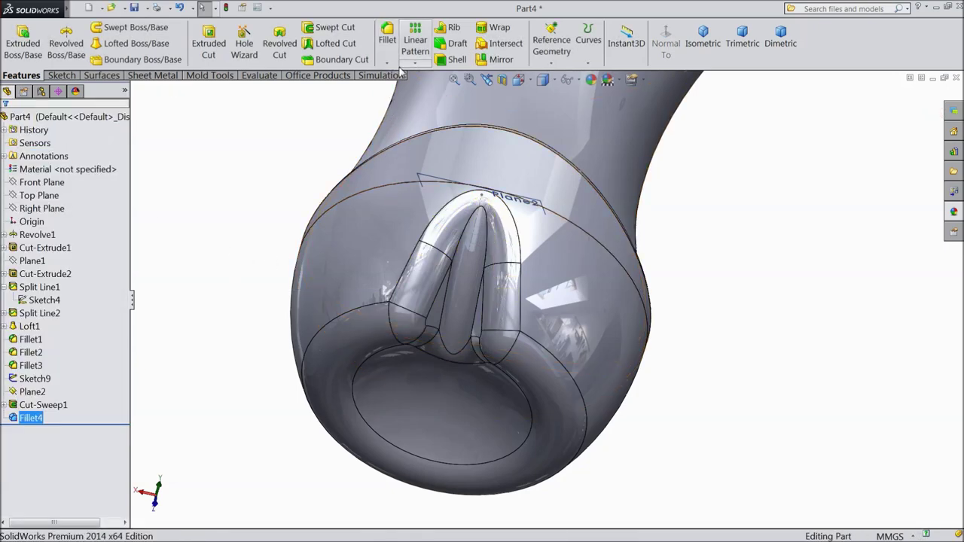
left_click(415, 64)
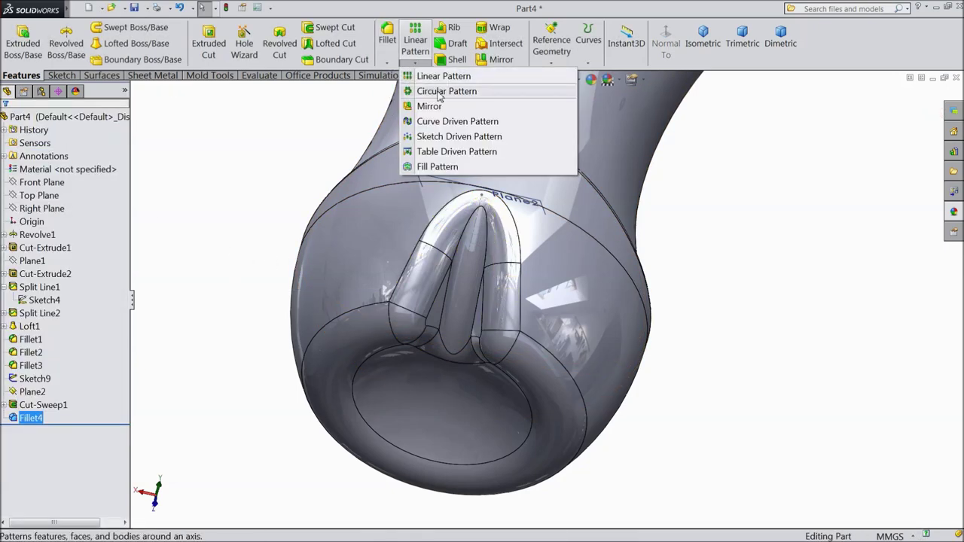
Set up a 5-instance circular pattern of the fillet around the base's circular edge
left_click(444, 92)
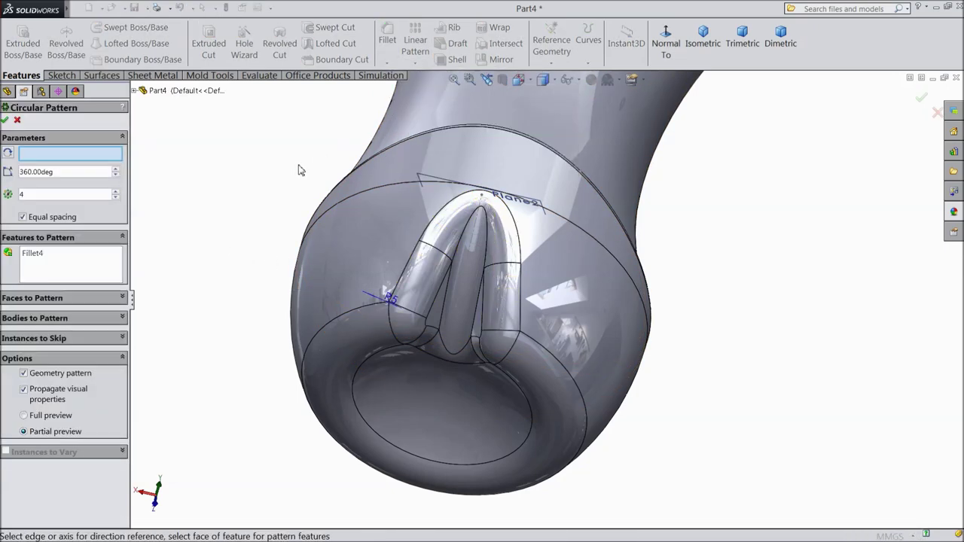
left_click(399, 187)
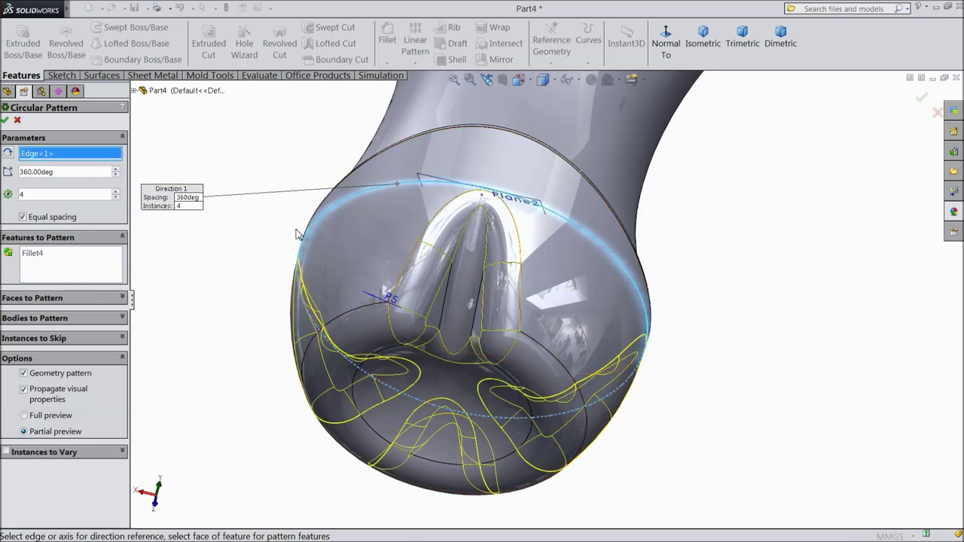
left_click(115, 192)
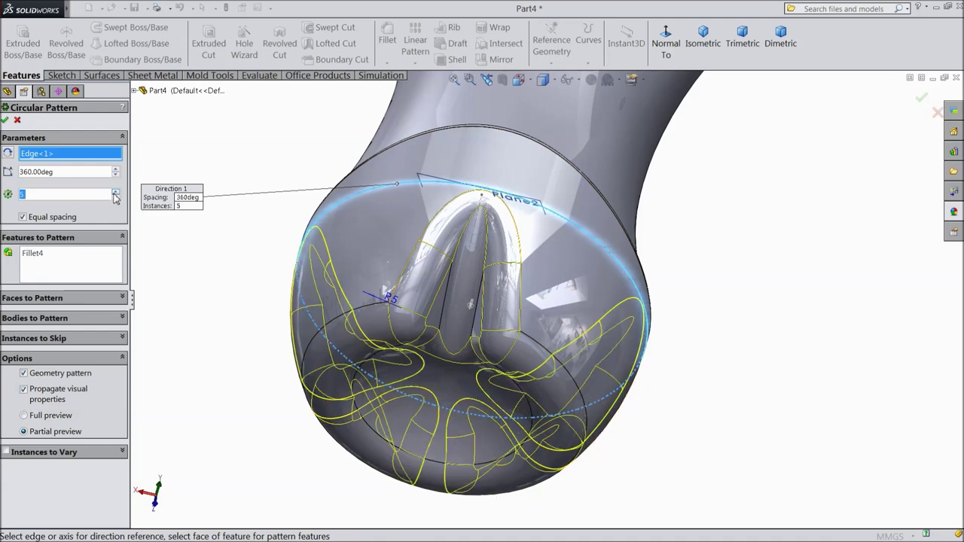
left_click(5, 121)
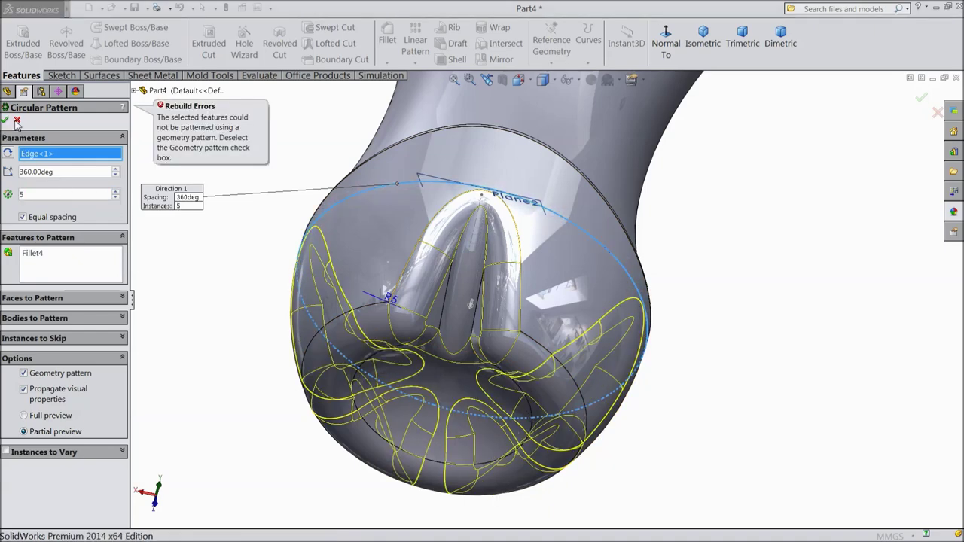
Turn off Geometry pattern, add Cut-Sweep1 to the pattern, and apply it
left_click(24, 374)
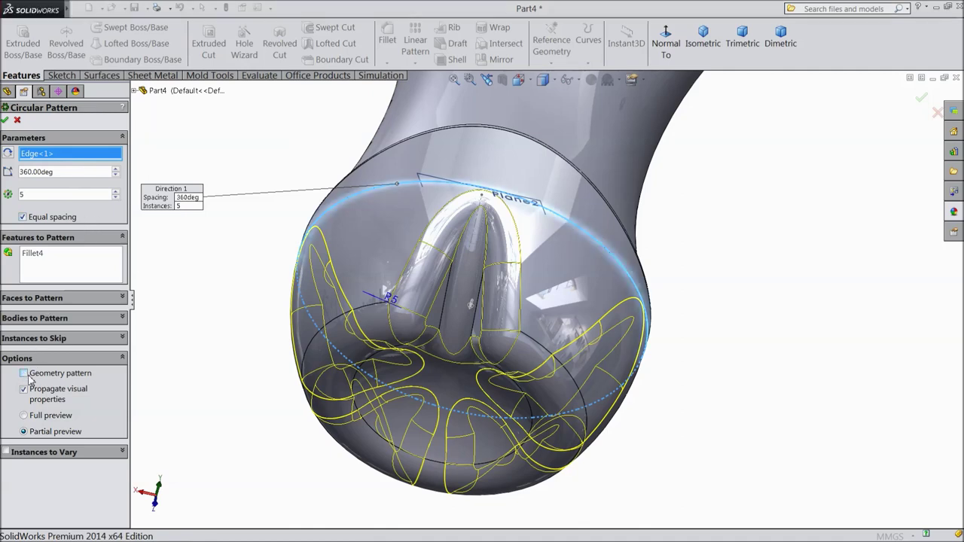
left_click(5, 121)
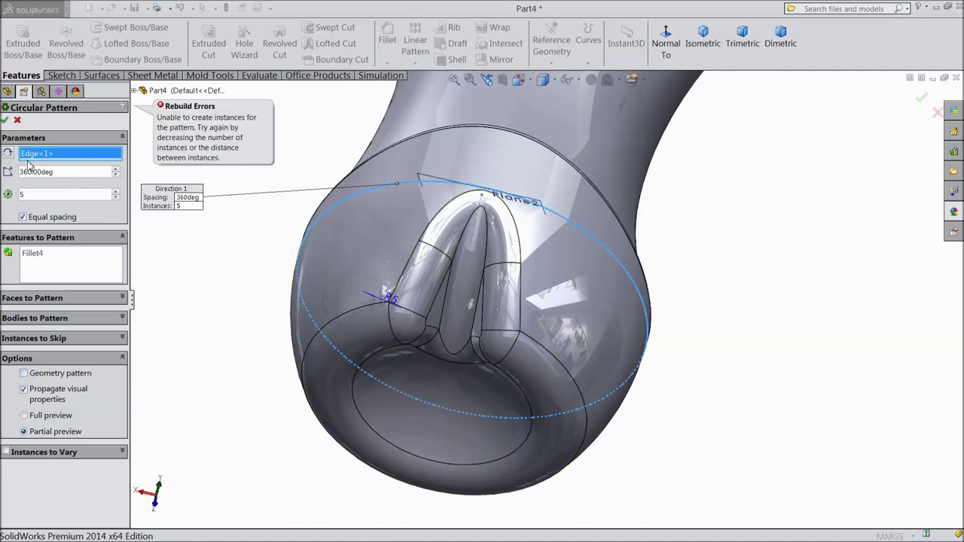
left_click(59, 264)
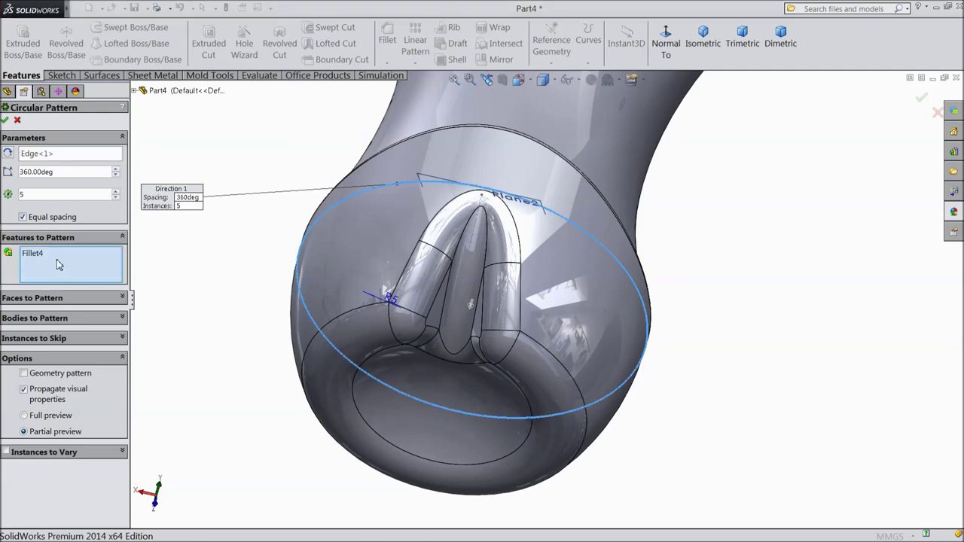
left_click(447, 320)
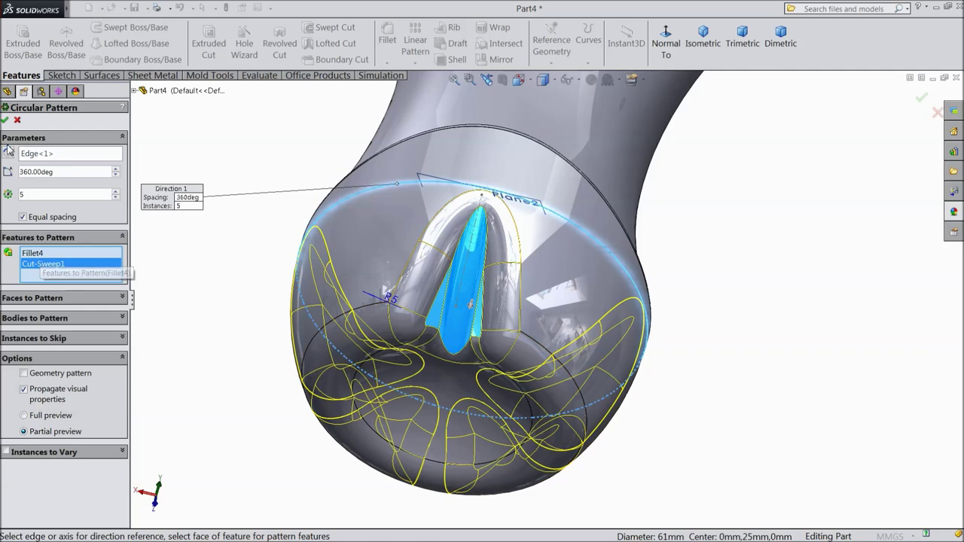
left_click(6, 122)
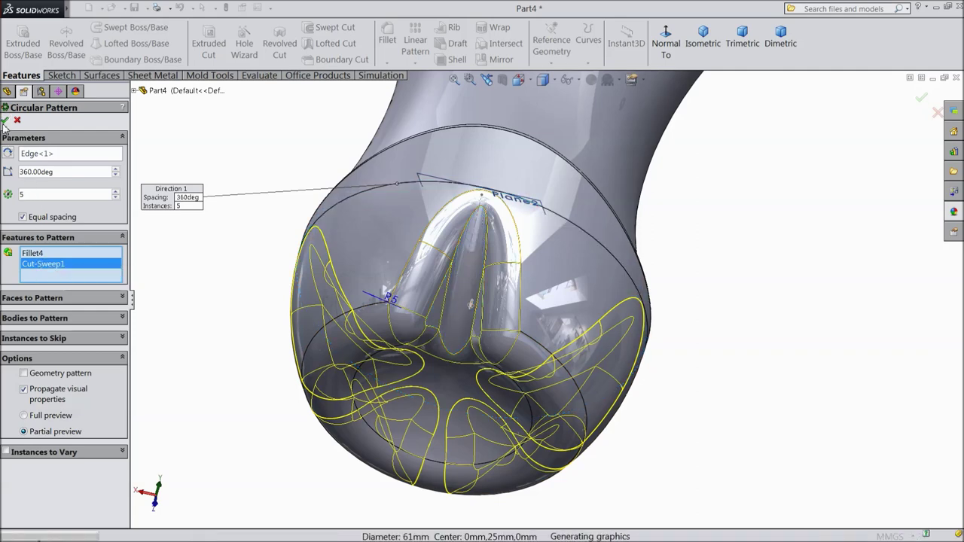
mouse_move(224, 245)
middle_mouse_down()
mouse_move(230, 170)
mouse_move(226, 239)
middle_mouse_up()
scroll(293, 264, "up", 3)
Hide Plane2
mouse_move(293, 264)
middle_mouse_down()
mouse_move(321, 219)
mouse_move(347, 226)
middle_mouse_up()
scroll(511, 248, "down", 4)
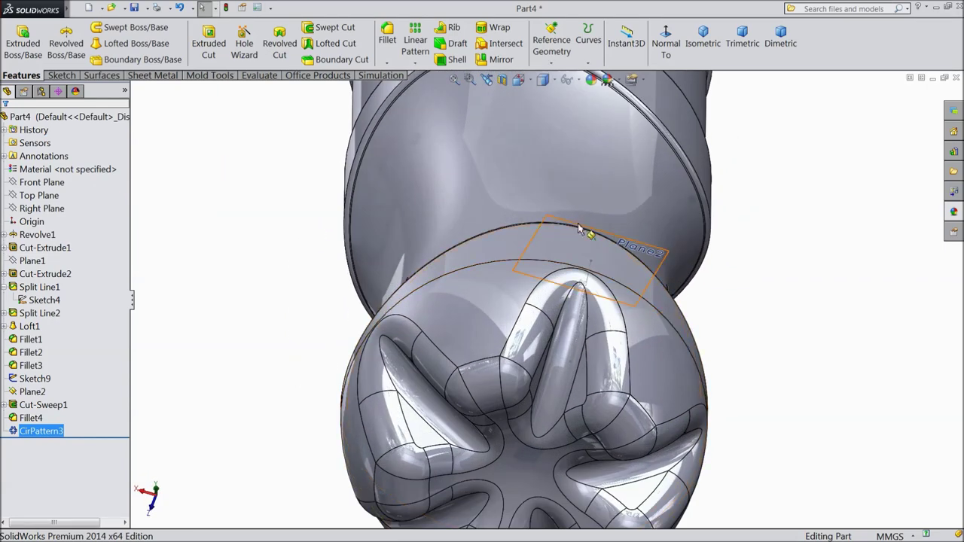
left_click(639, 251)
left_click(689, 215)
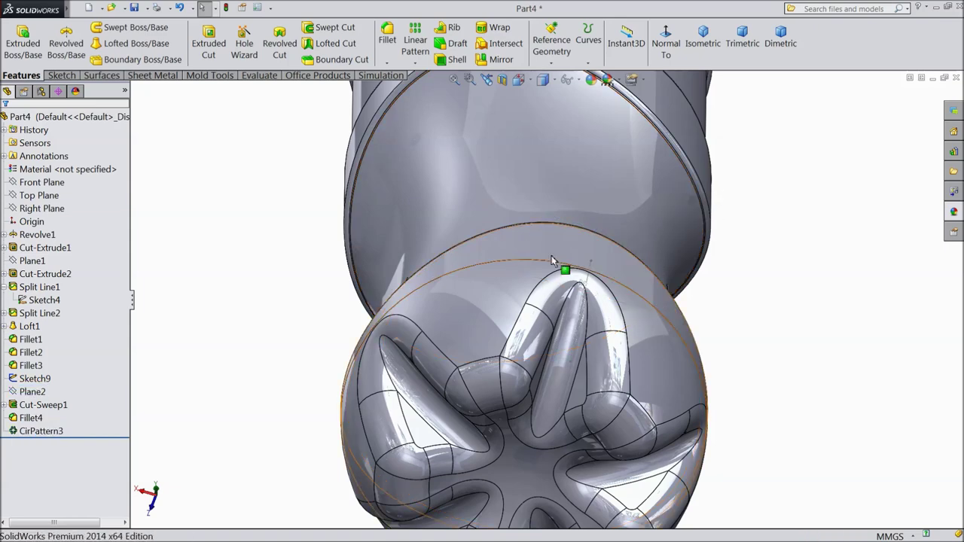
scroll(458, 275, "up", 4)
Shell the bottle to 0.6 mm with the top face open, giving three neck faces 0.75 mm
mouse_move(458, 276)
middle_mouse_down()
mouse_move(417, 196)
mouse_move(405, 301)
mouse_move(480, 316)
mouse_move(503, 252)
mouse_move(375, 332)
mouse_move(359, 392)
middle_mouse_up()
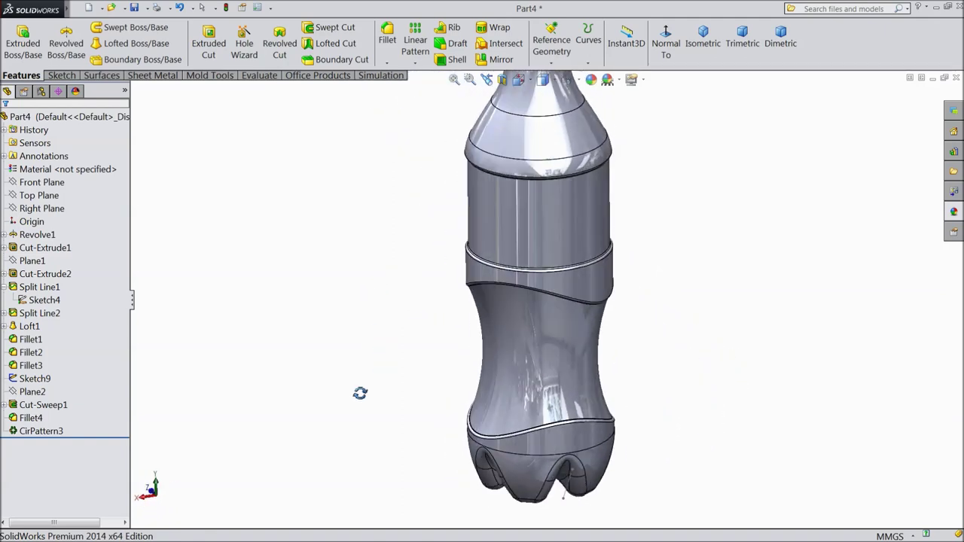
scroll(738, 267, "down", 5)
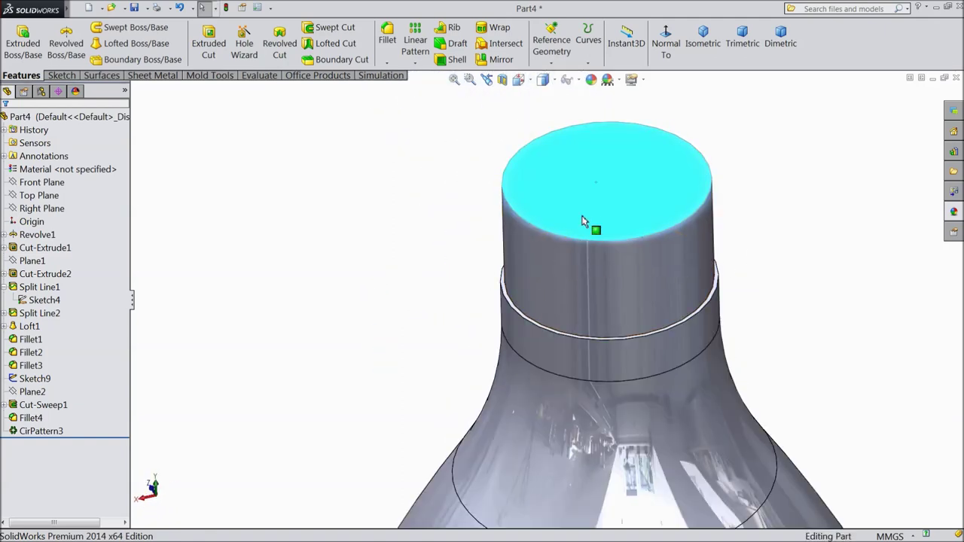
left_click(576, 192)
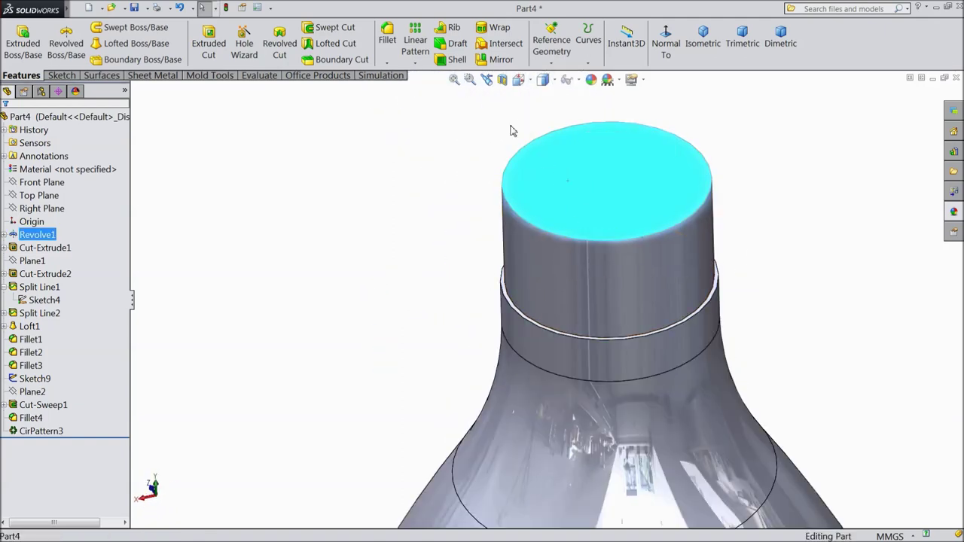
left_click(454, 59)
type("0.60mm")
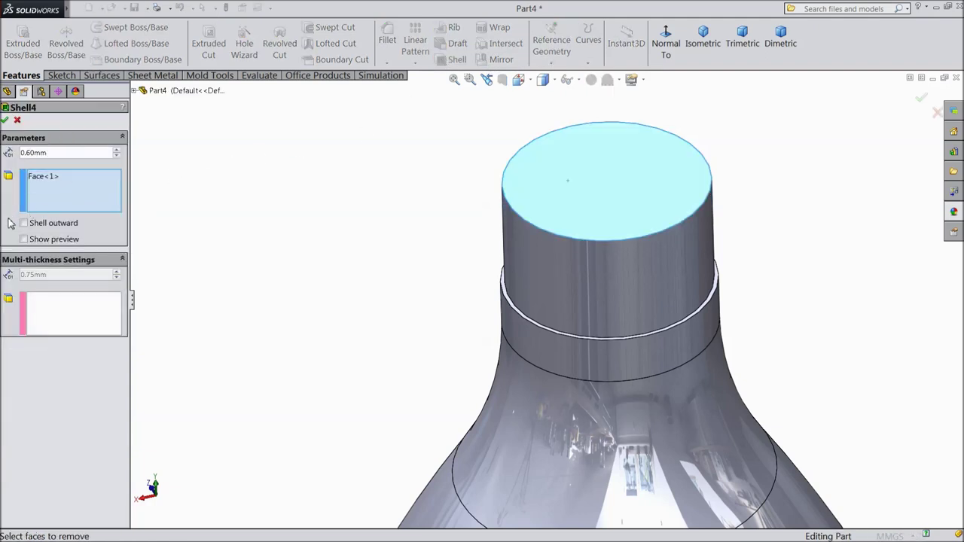
left_click(64, 330)
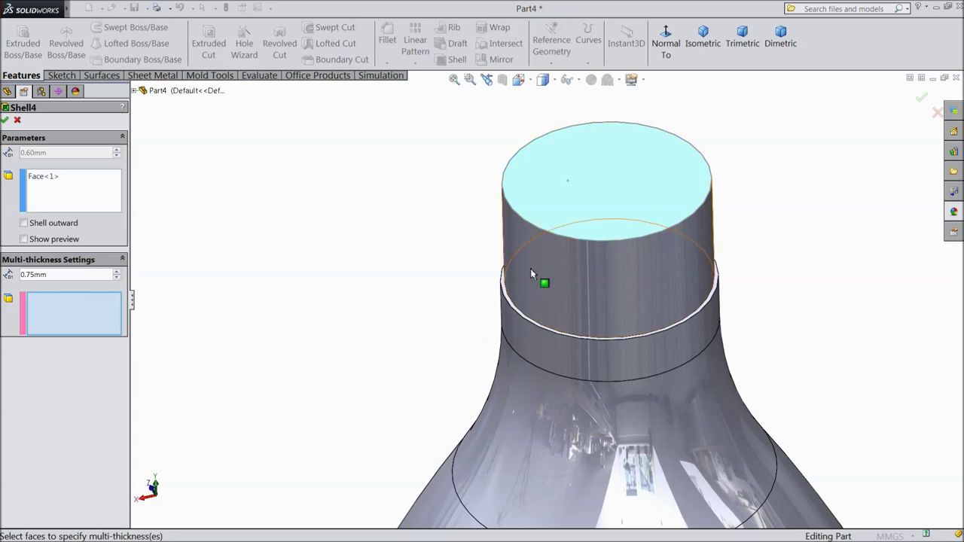
left_click(547, 277)
scroll(551, 321, "down", 3)
scroll(449, 294, "down", 3)
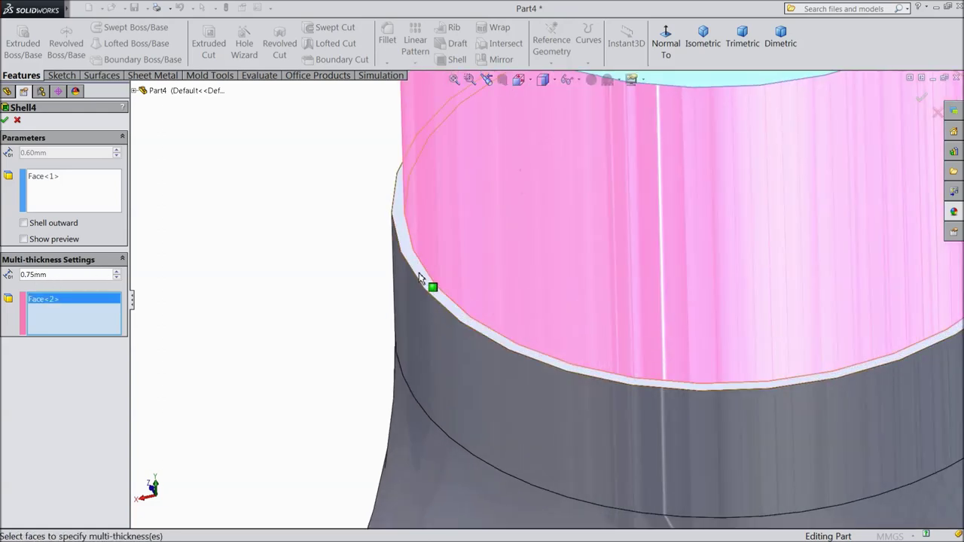
left_click(427, 282)
left_click(431, 344)
scroll(360, 271, "up", 5)
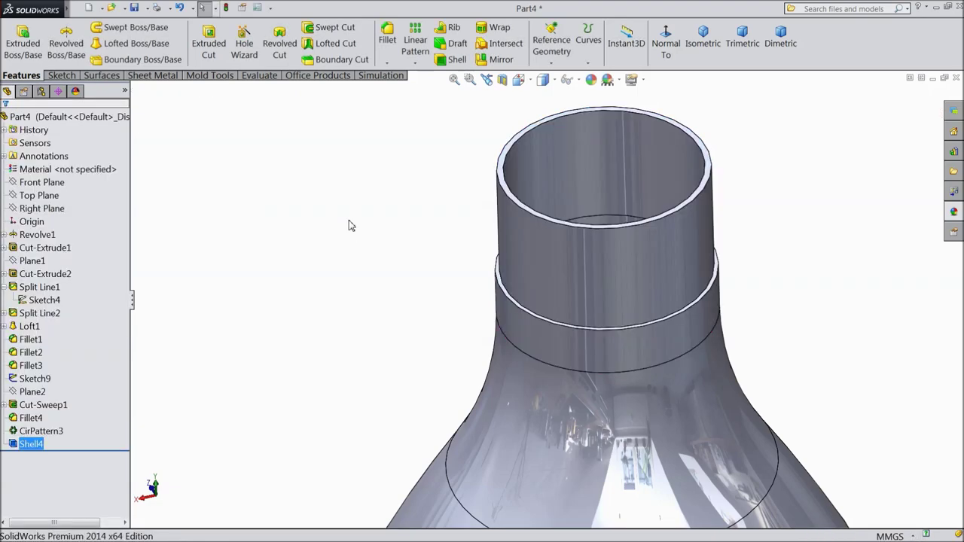
scroll(354, 226, "up", 3)
key("f")
mouse_move(440, 177)
middle_mouse_down()
mouse_move(416, 284)
mouse_move(431, 306)
mouse_move(417, 323)
mouse_move(377, 327)
mouse_move(372, 358)
mouse_move(364, 347)
mouse_move(381, 344)
mouse_move(363, 350)
mouse_move(379, 252)
mouse_move(370, 185)
middle_mouse_up()
key("f")
mouse_move(367, 255)
middle_mouse_down()
mouse_move(415, 218)
mouse_move(353, 218)
middle_mouse_up()
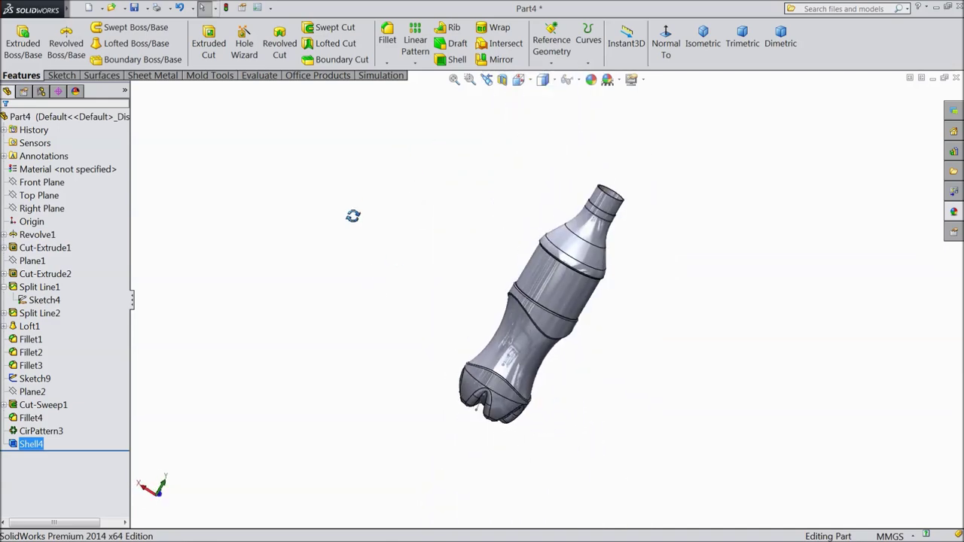
key("f")
mouse_move(623, 318)
middle_mouse_down()
mouse_move(456, 193)
mouse_move(351, 209)
mouse_move(457, 220)
mouse_move(482, 141)
mouse_move(478, 252)
mouse_move(355, 351)
mouse_move(541, 295)
mouse_move(409, 213)
mouse_move(457, 269)
middle_mouse_up()
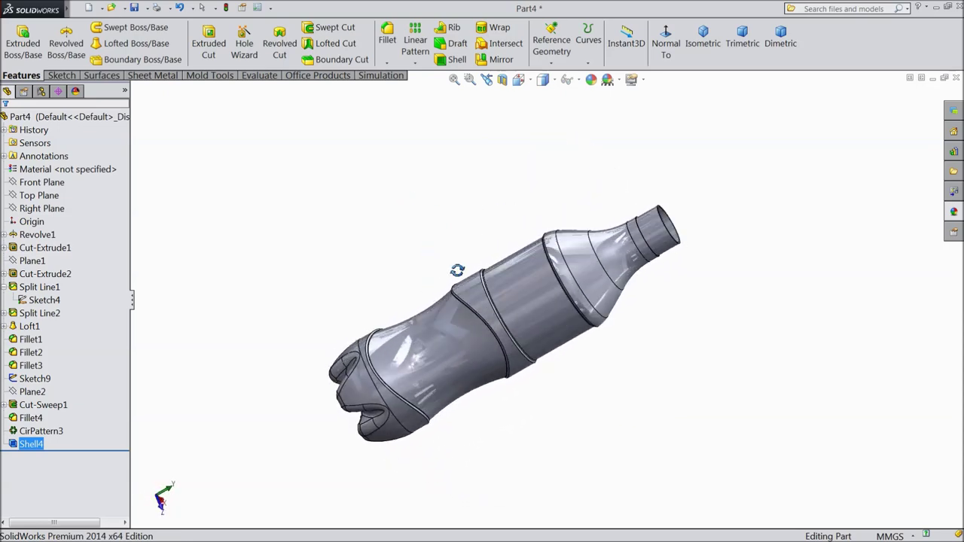
scroll(497, 337, "down", 3)
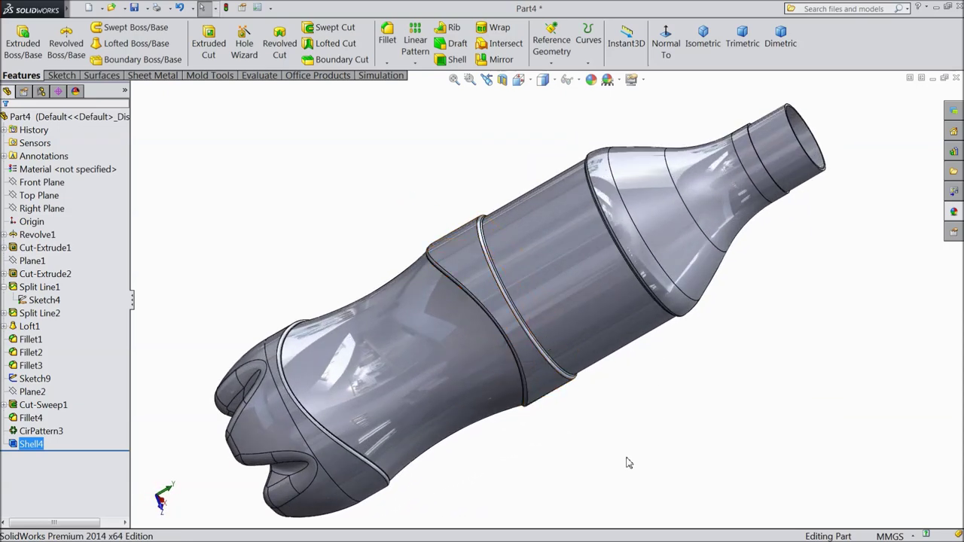
middle_click_drag(626, 462, 546, 423)
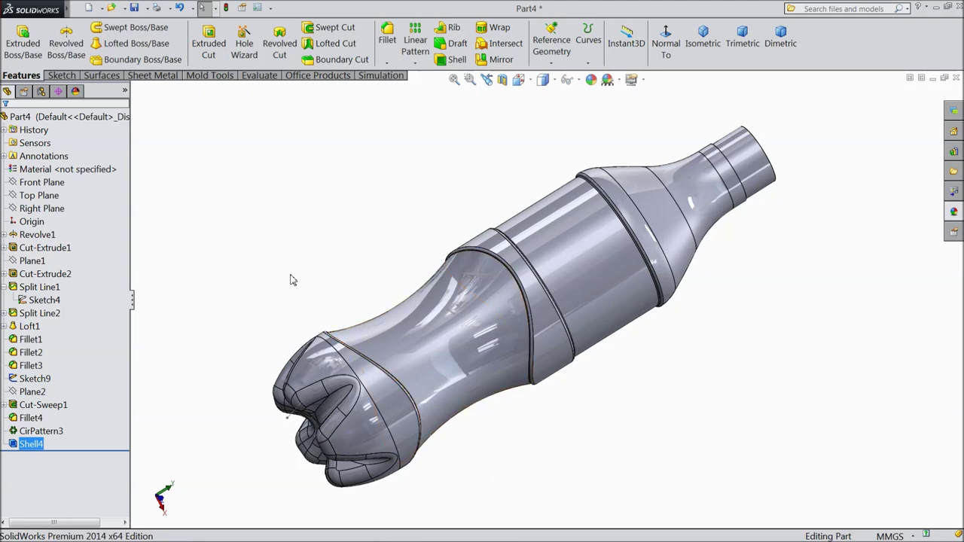
left_click(45, 182)
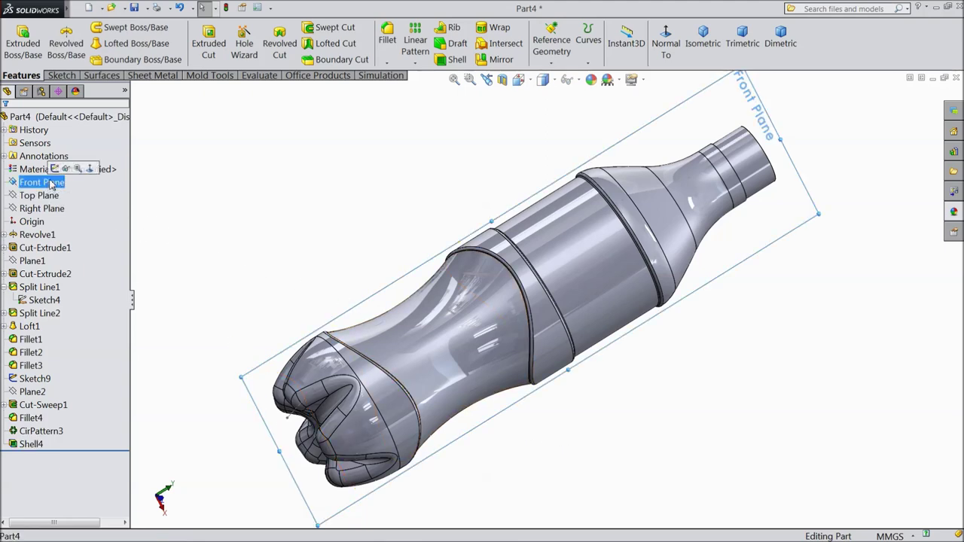
Start a new sketch on Front Plane, viewed normal to it, with the Line tool
left_click(64, 167)
left_click(666, 47)
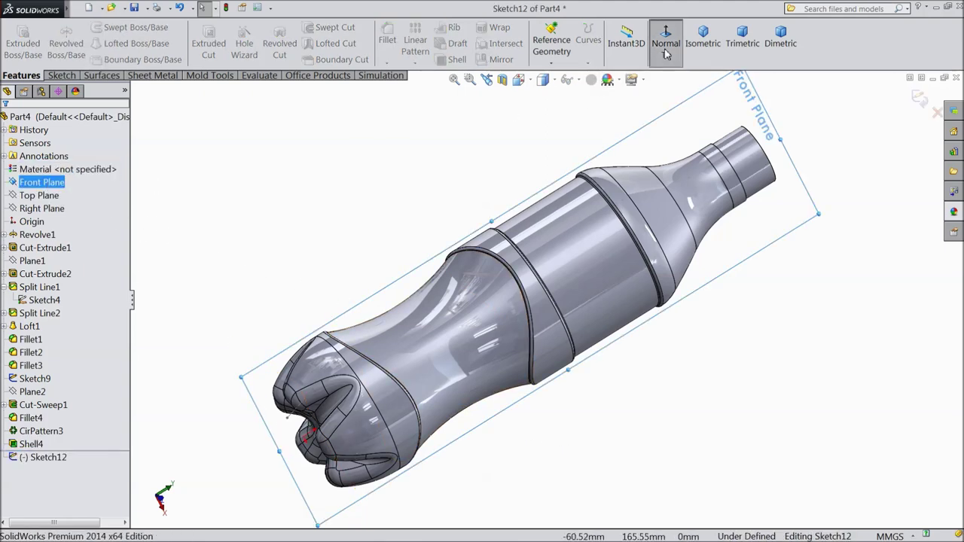
scroll(562, 109, "down", 10)
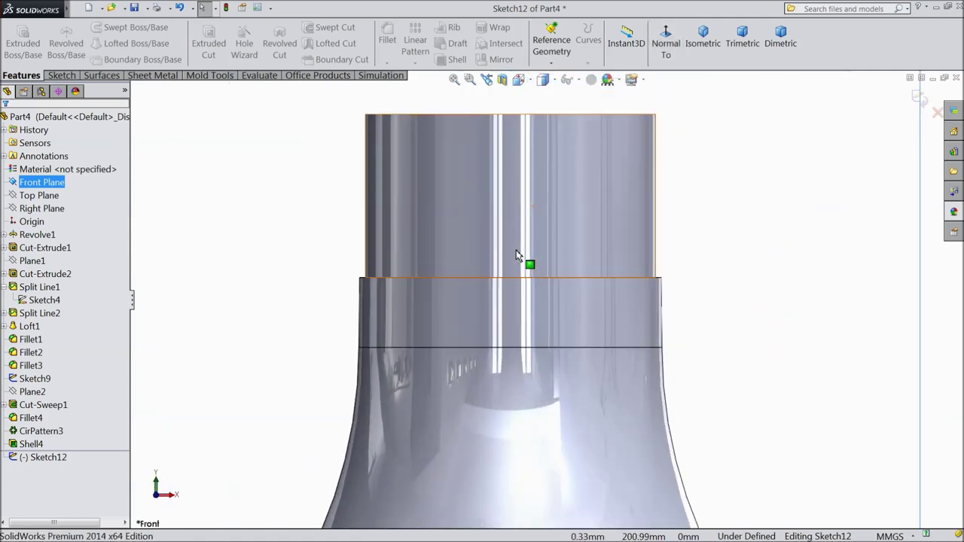
left_click(63, 76)
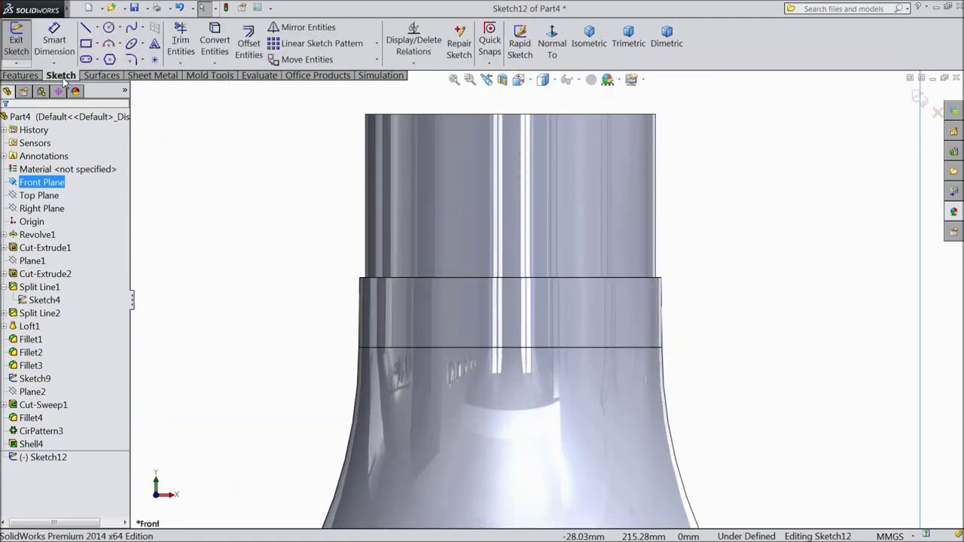
left_click(87, 29)
scroll(399, 298, "down", 3)
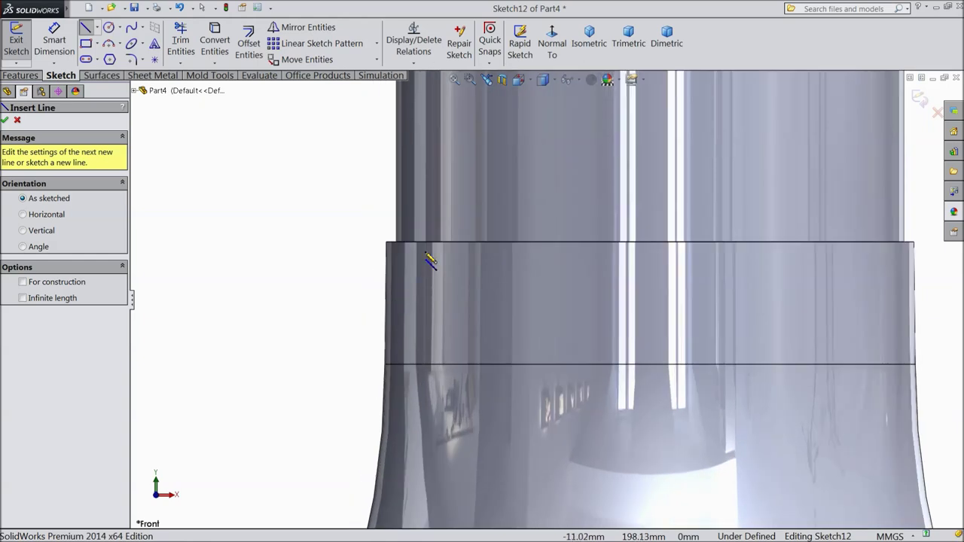
scroll(445, 218, "up", 1)
Draw a closed stepped outline beside the neck: slant-topped lower shape with a rectangle above
left_click(453, 165)
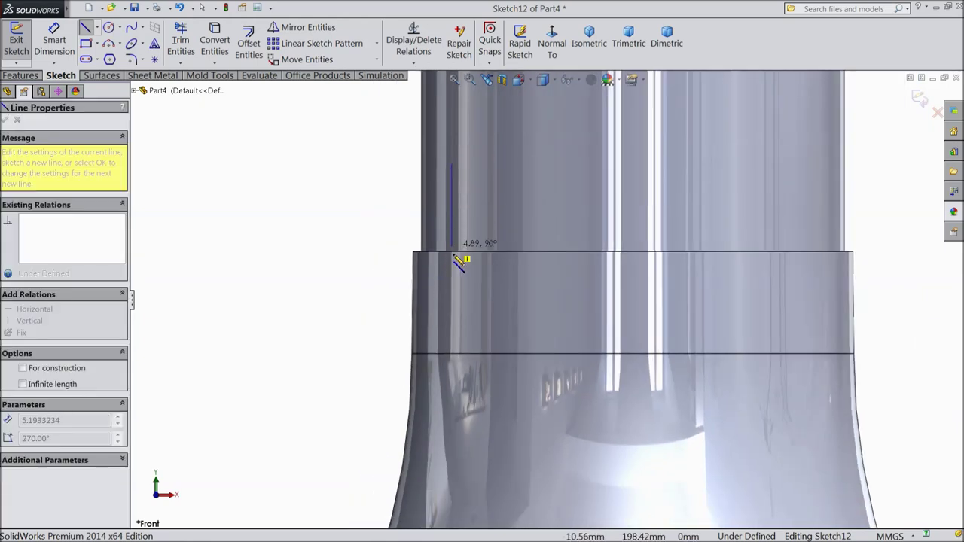
left_click(452, 352)
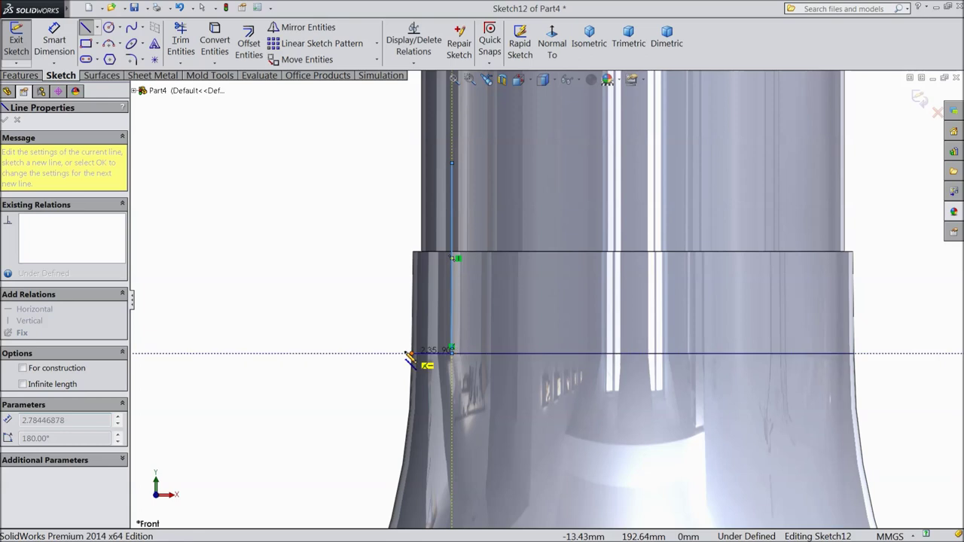
left_click(352, 354)
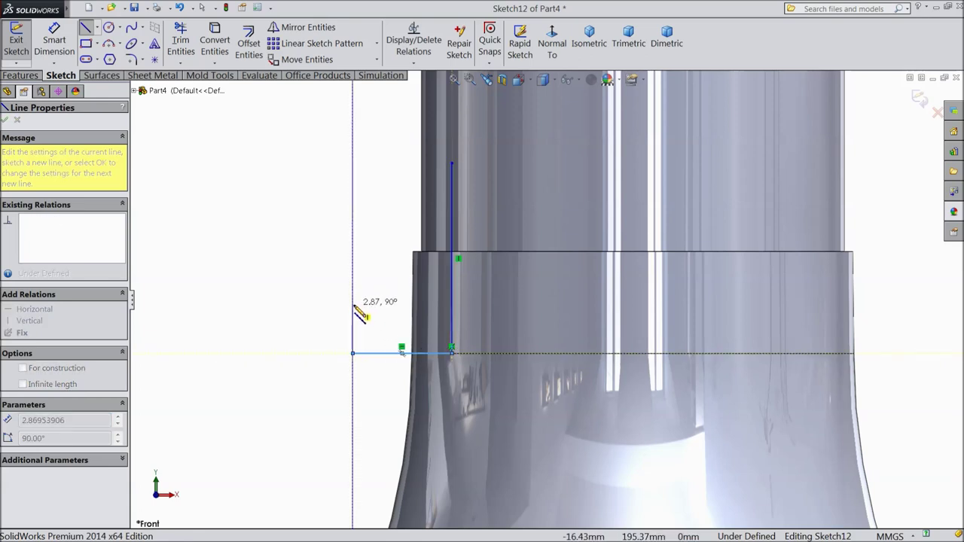
left_click(352, 311)
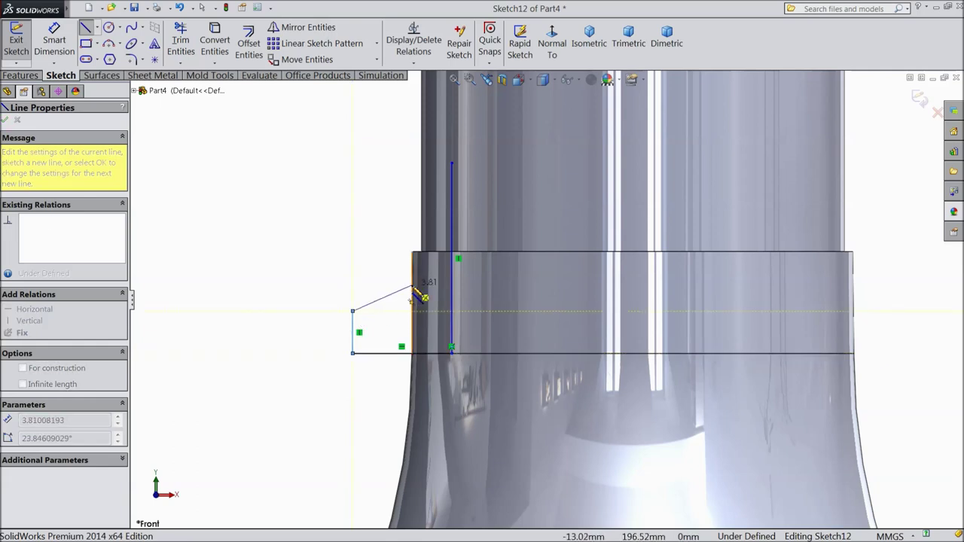
left_click(413, 285)
left_click(412, 252)
left_click(357, 251)
left_click(357, 163)
left_click(452, 163)
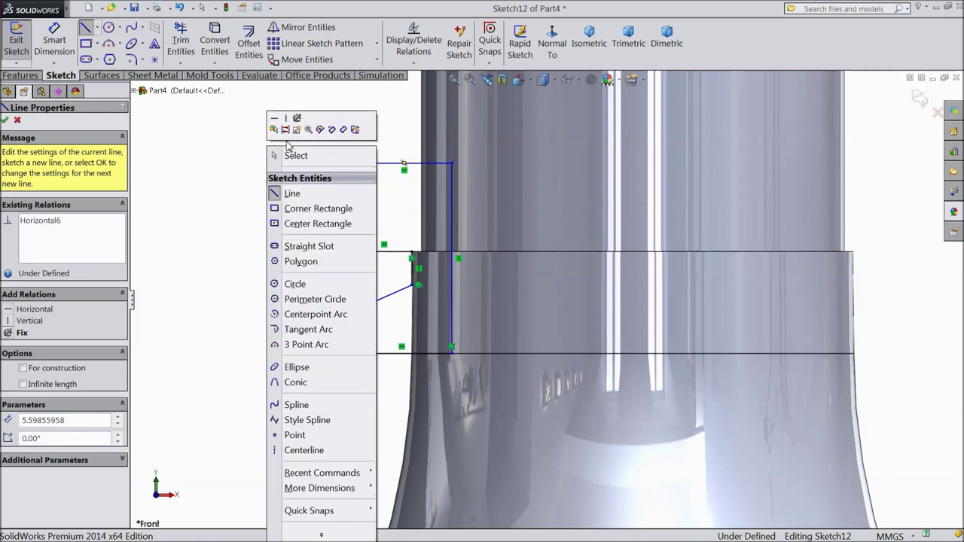
right_click(270, 145)
left_click(295, 156)
scroll(332, 226, "up", 1)
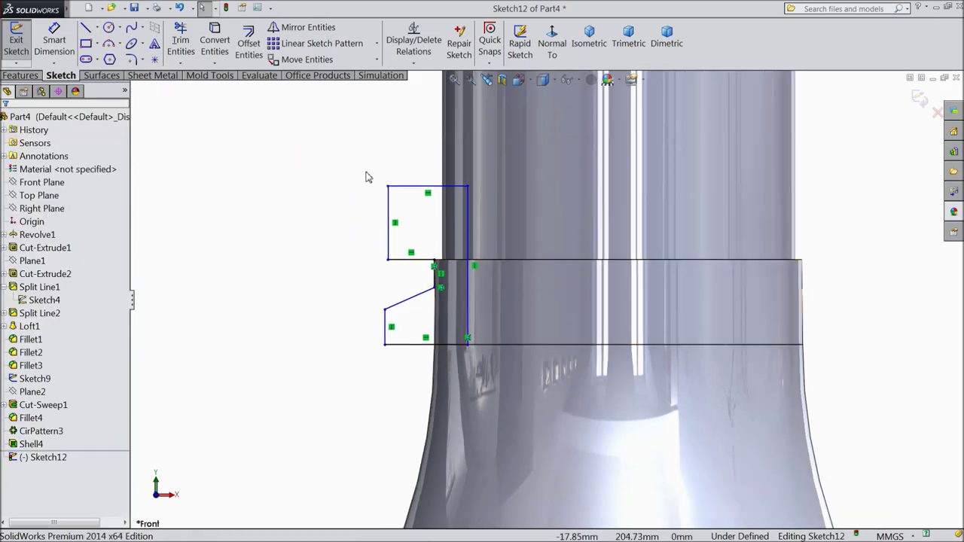
scroll(426, 255, "down", 1)
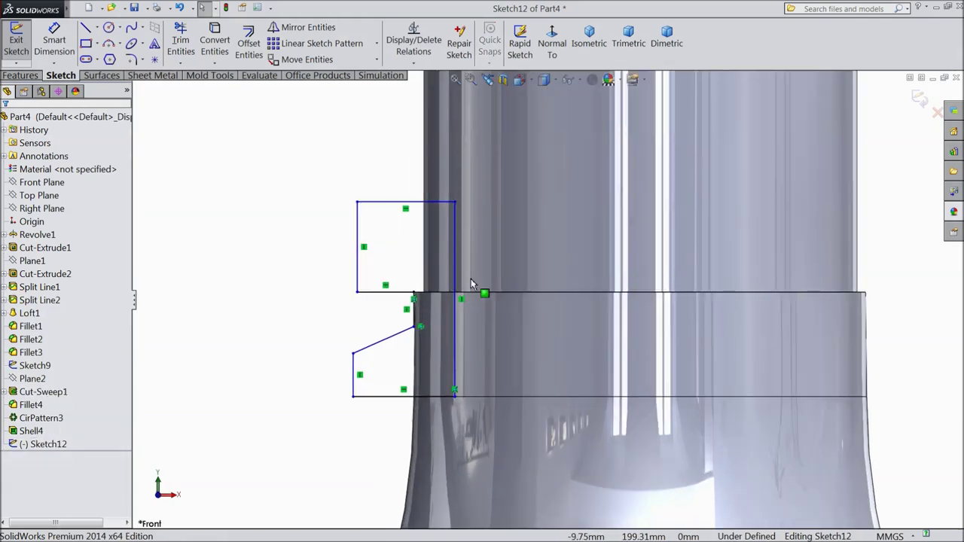
left_click(52, 45)
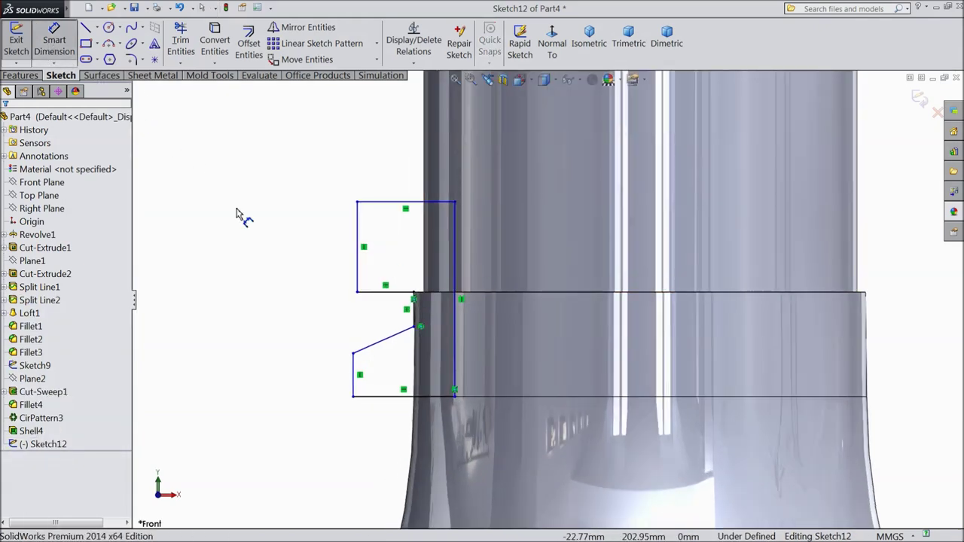
Dimension the tall inner edge to 7.75 mm and the lower-left step to 2 mm
left_click(455, 321)
left_click(522, 320)
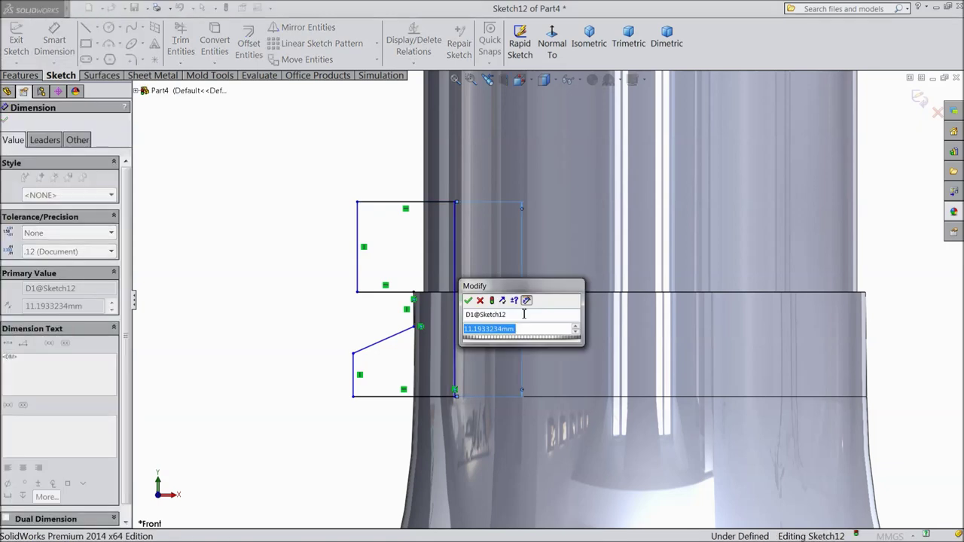
type("7.75")
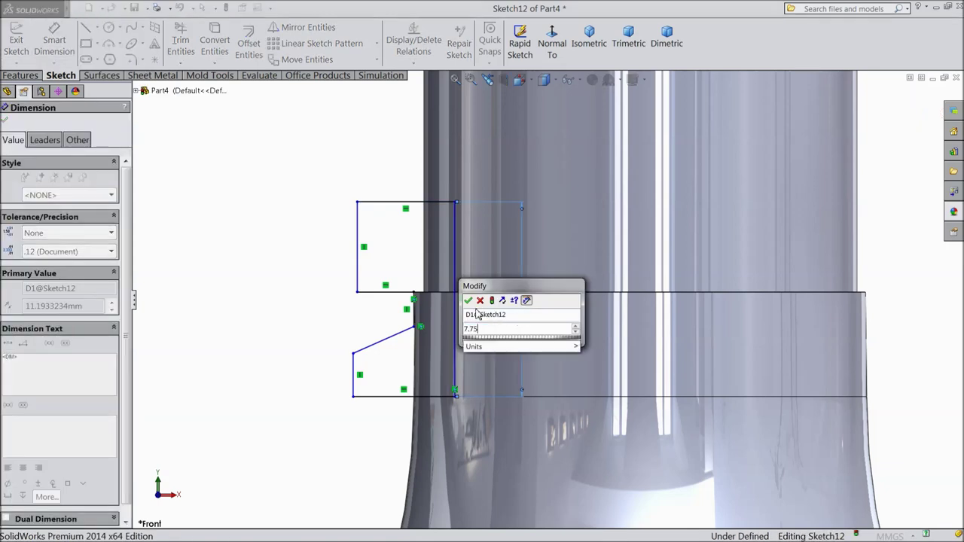
left_click(468, 300)
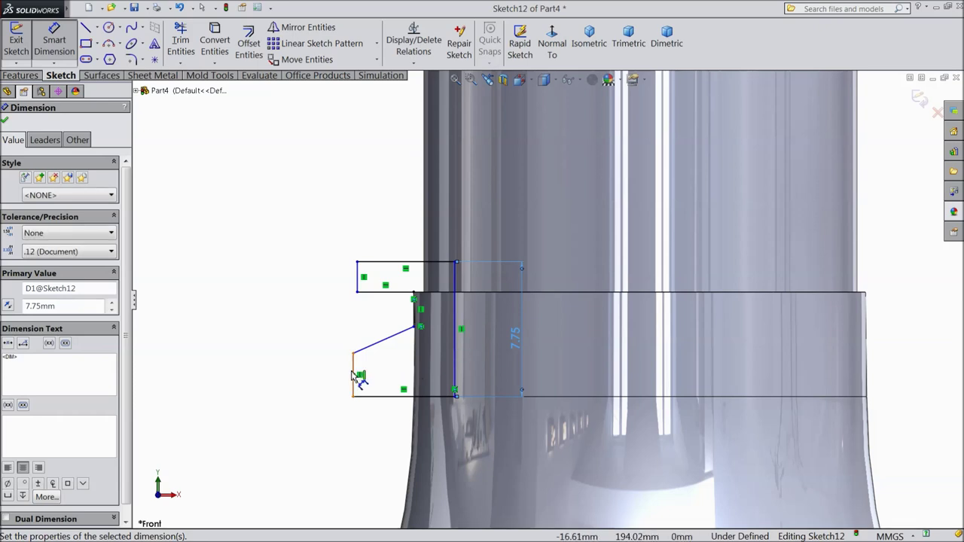
left_click(354, 377)
left_click(309, 379)
type("2")
left_click(253, 363)
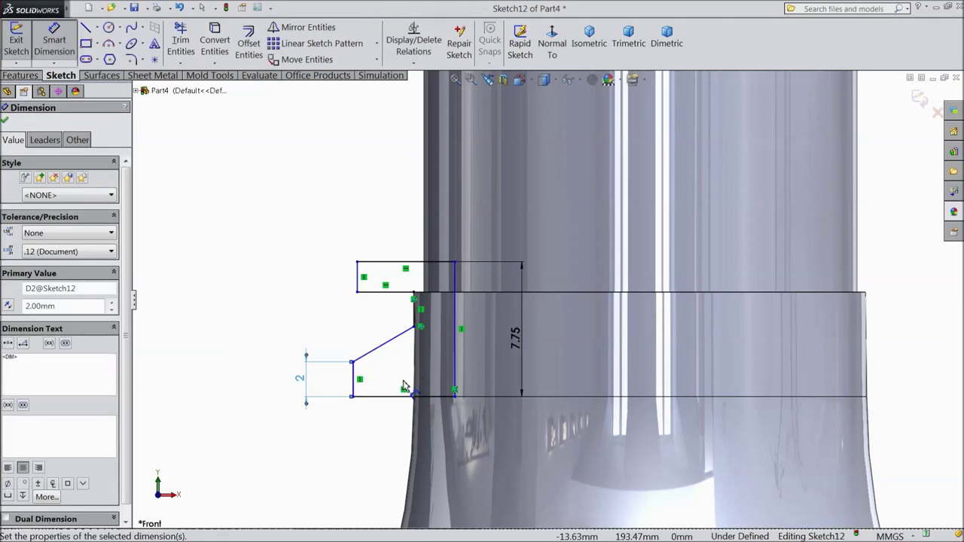
Set the slanted edge at 30° to the bottom edge
scroll(404, 387, "down", 1)
left_click(398, 395)
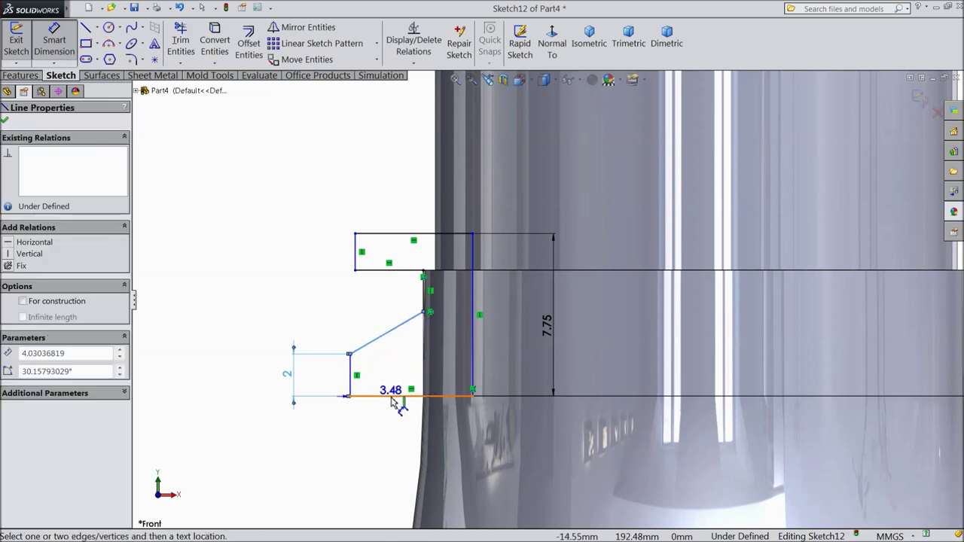
left_click(388, 332)
left_click(413, 369)
type("30")
key("Return")
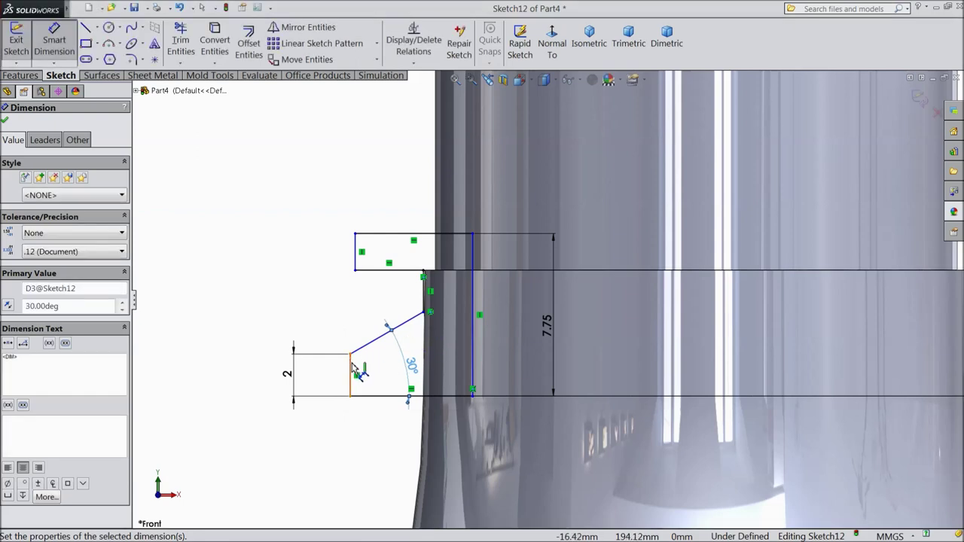
Add a 2.25 mm horizontal offset to the slant's upper end and a 1 mm upper-step width
left_click(354, 369)
left_click(426, 312)
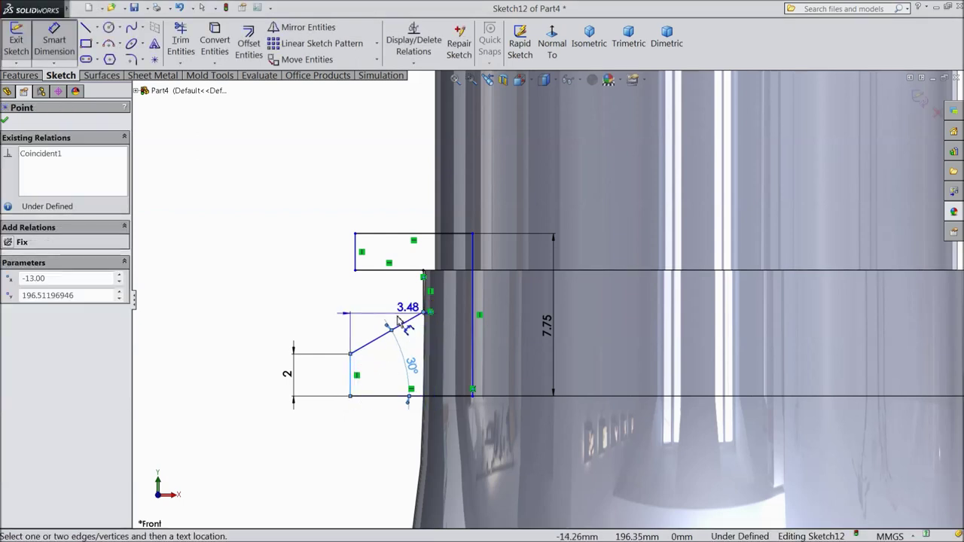
left_click(319, 309)
type("2.25")
left_click(264, 296)
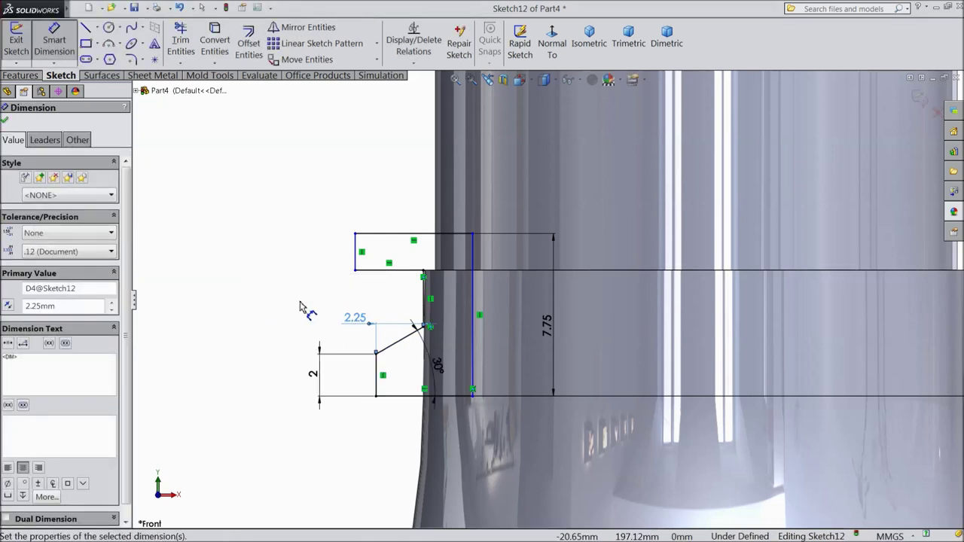
scroll(405, 292, "down", 3)
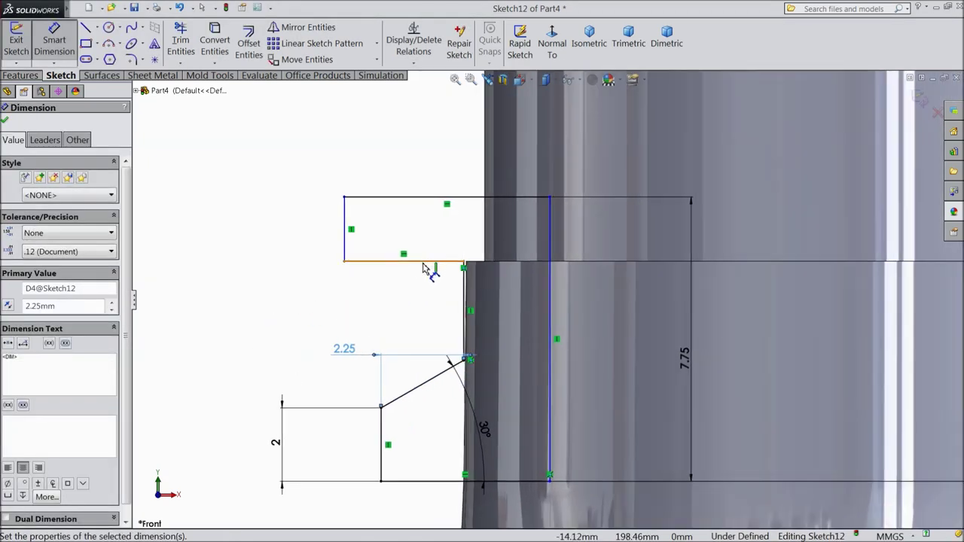
left_click(425, 268)
left_click(422, 298)
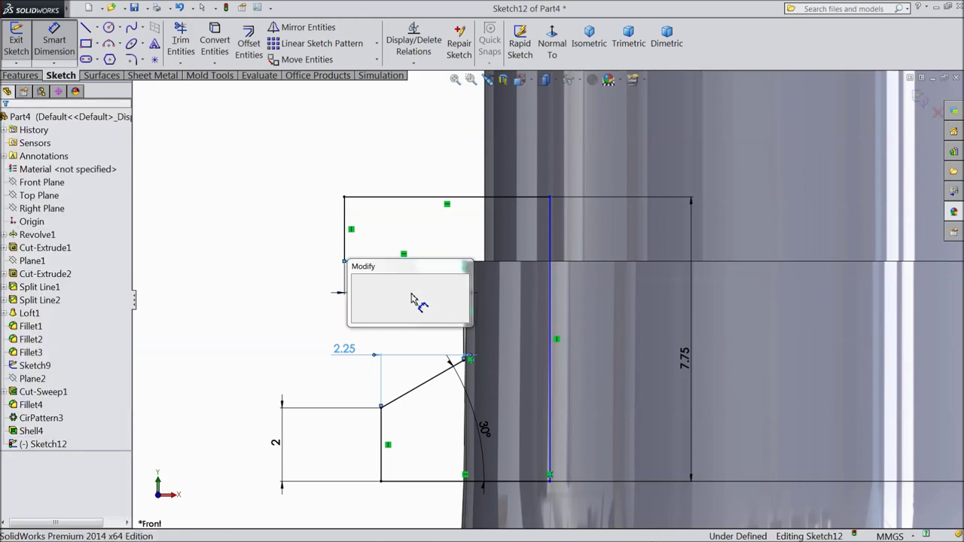
type("1")
left_click(356, 282)
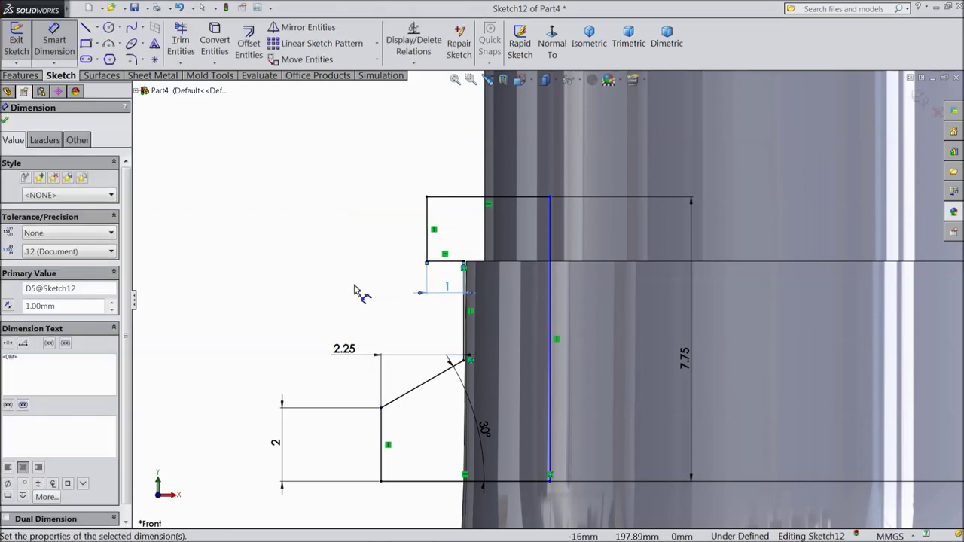
scroll(452, 272, "down", 2)
scroll(468, 265, "up", 1)
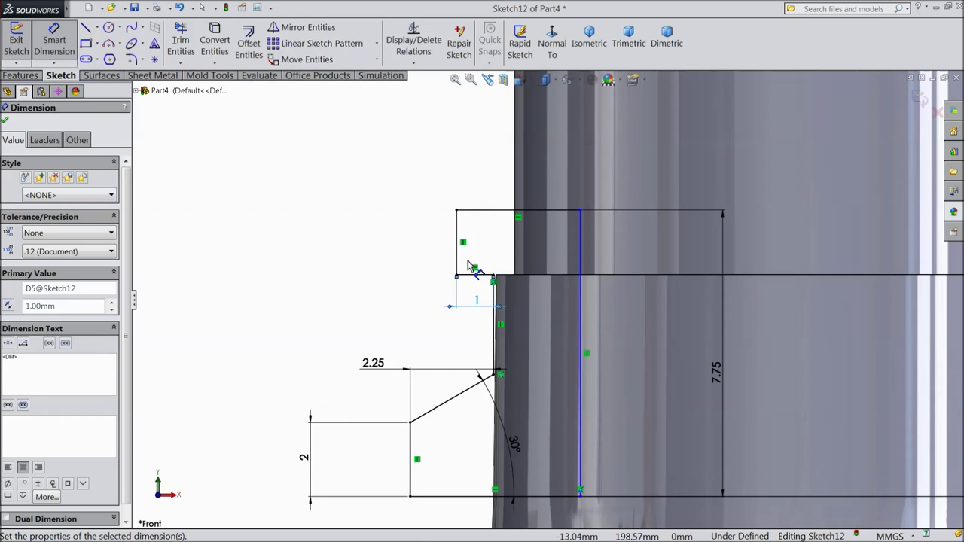
left_click(581, 248)
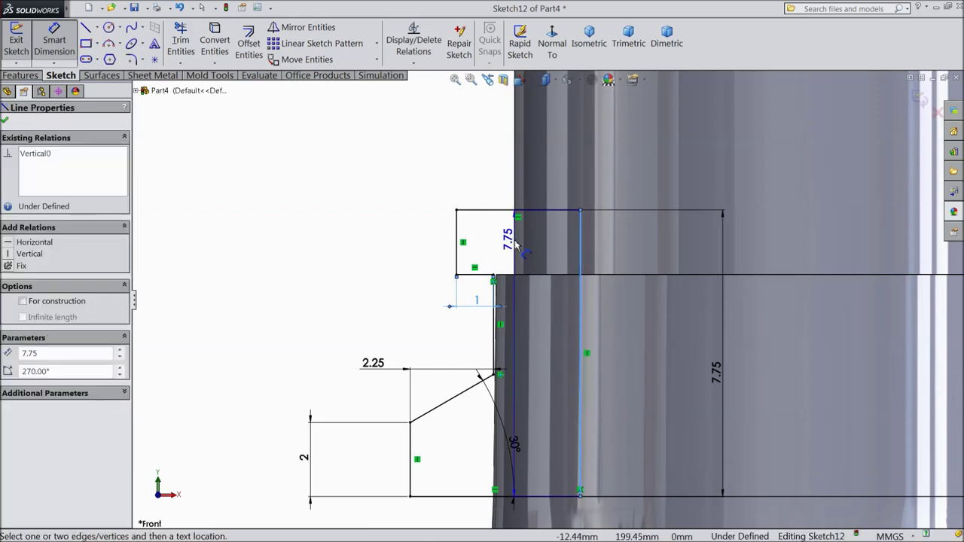
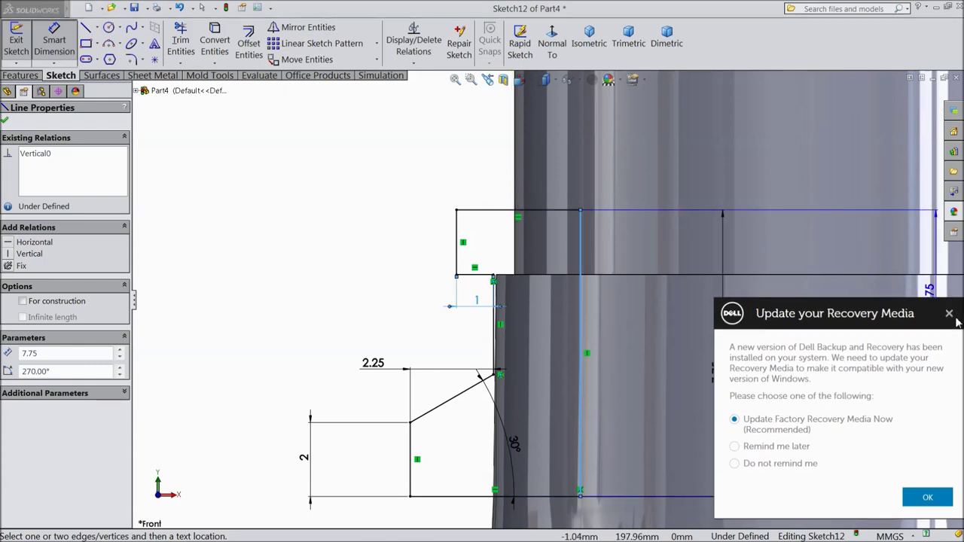
Dismiss the recovery-media popup and add the 7.75 height dimension as a driven dimension
left_click(950, 320)
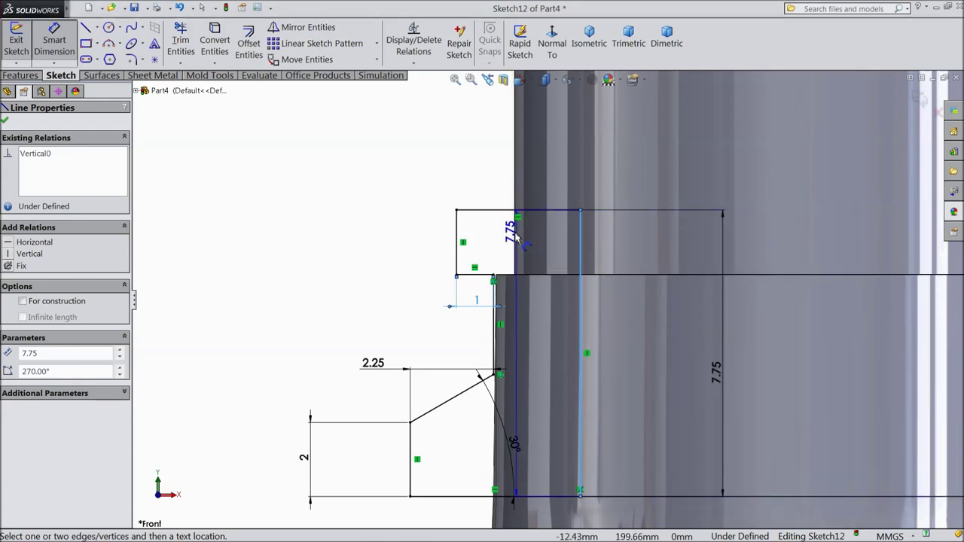
left_click(517, 238)
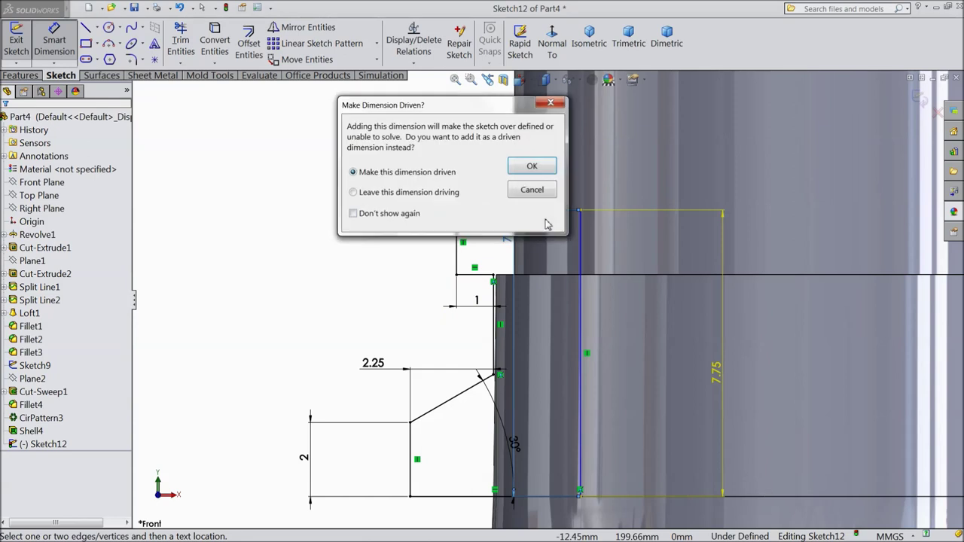
left_click(551, 105)
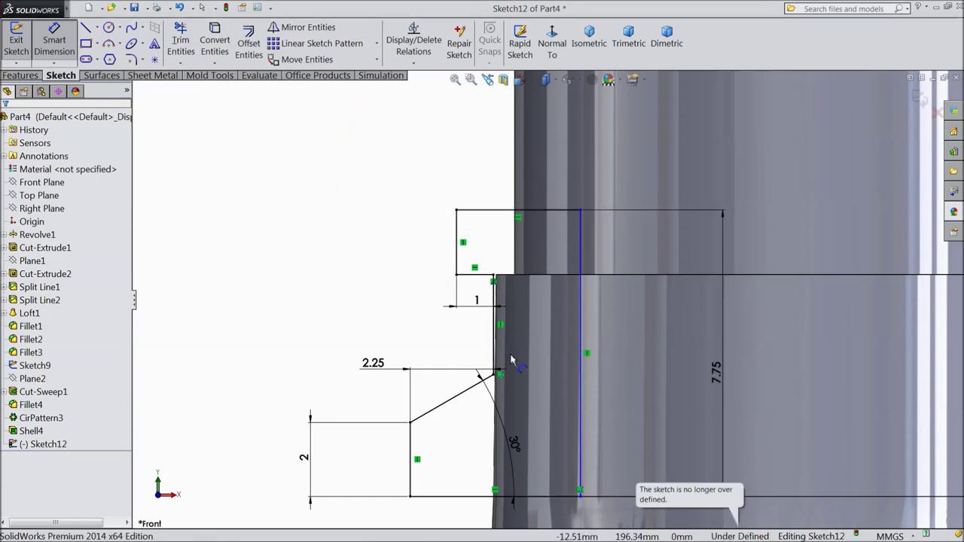
scroll(528, 361, "up", 1)
scroll(520, 316, "down", 3)
scroll(511, 273, "down", 2)
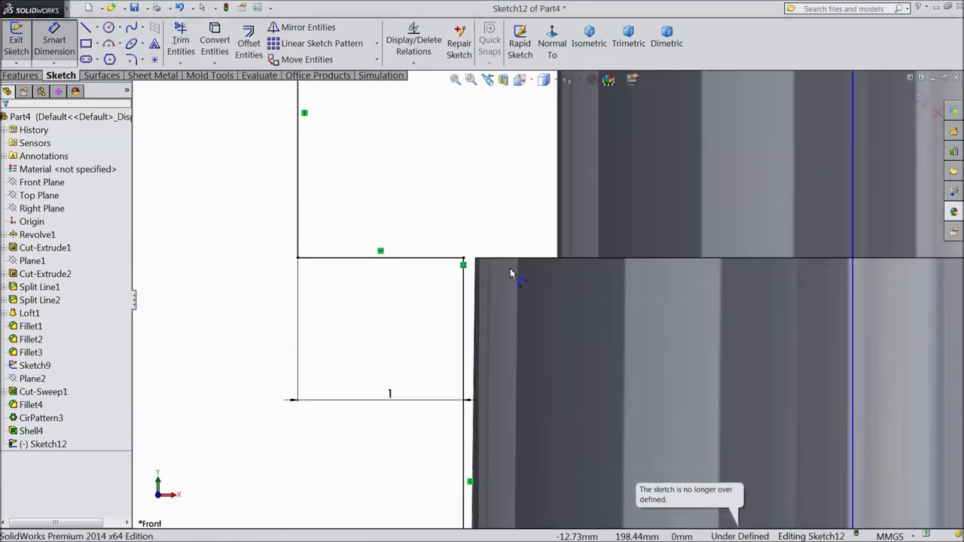
key("Escape")
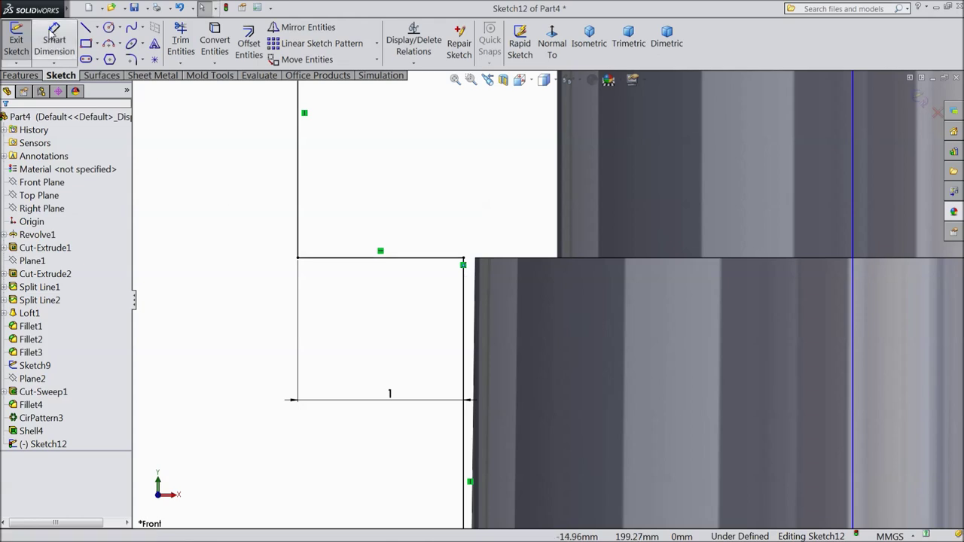
left_click(475, 301)
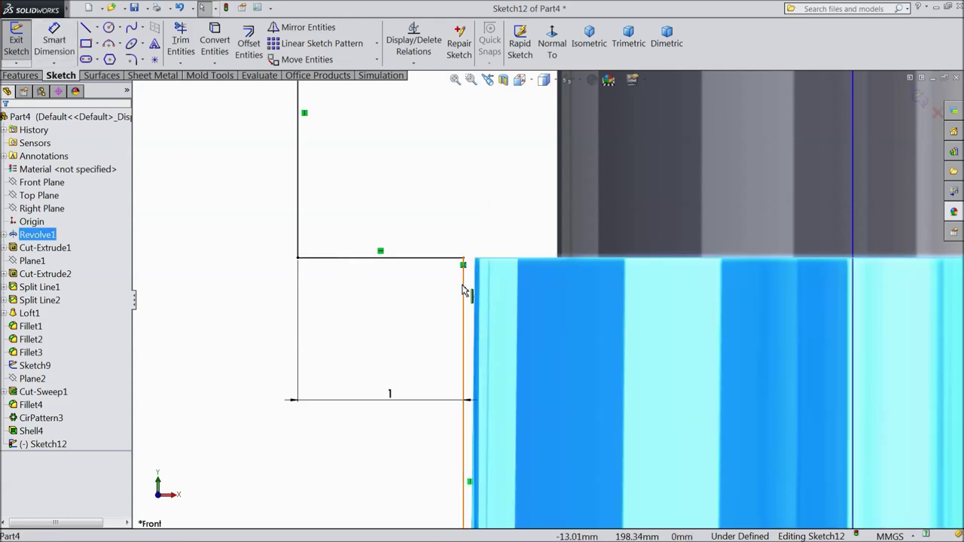
Add Coincident and Pierce relations between Sketch12's corner point and the bottle body edge
left_click(466, 291, "ctrl")
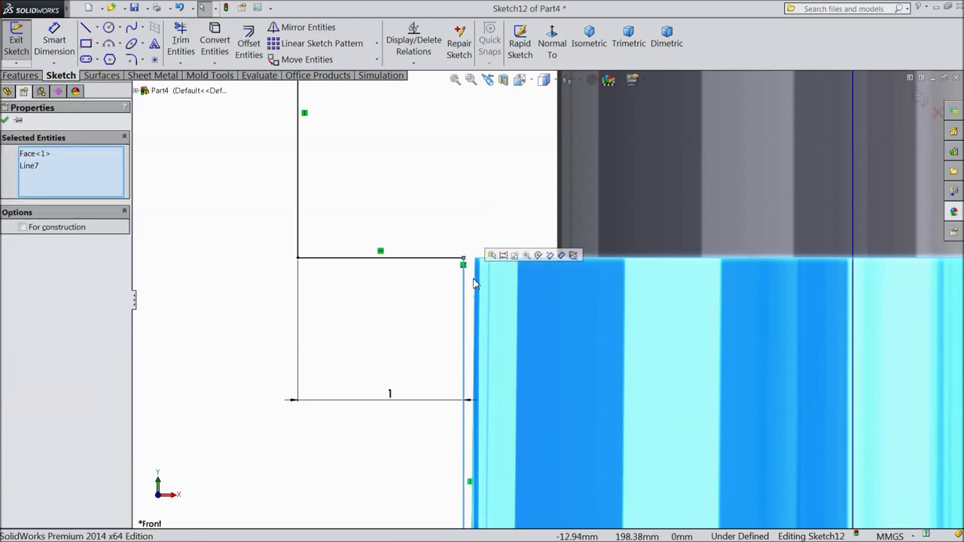
left_click(461, 235)
left_click_drag(464, 258, 476, 264)
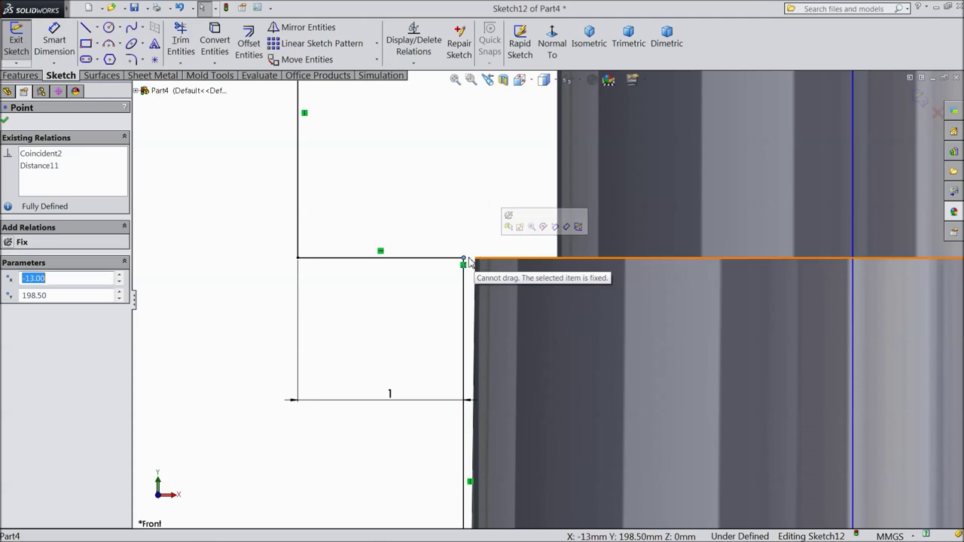
left_click(476, 264)
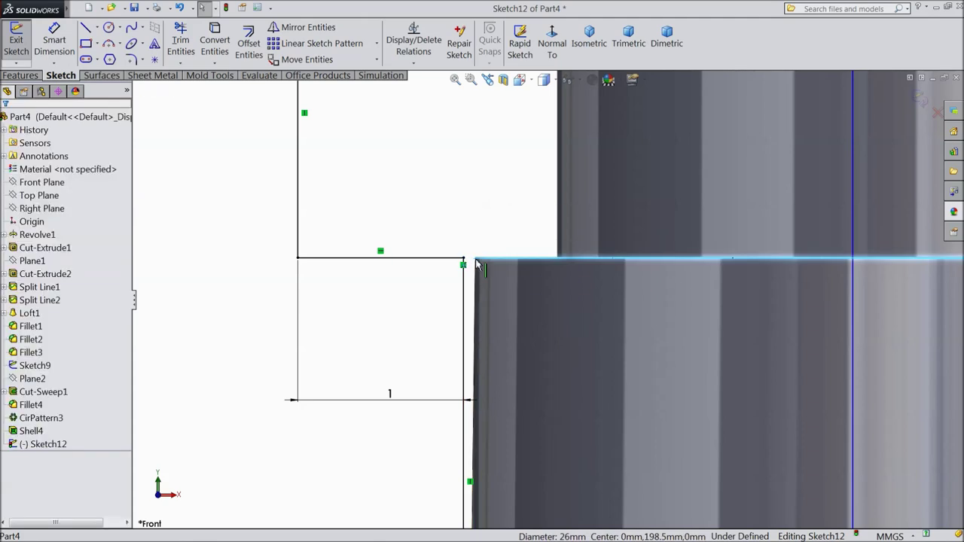
left_click(465, 260, "ctrl")
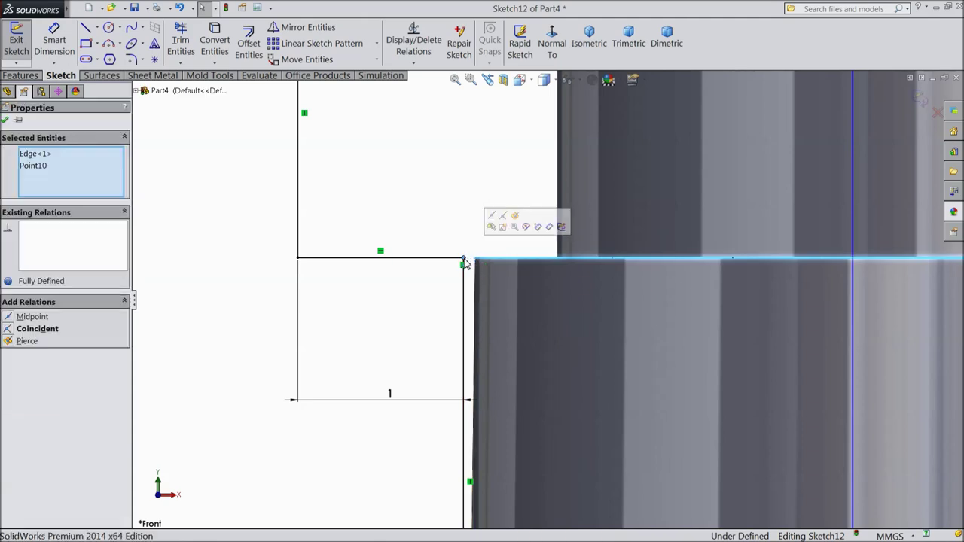
left_click(503, 217)
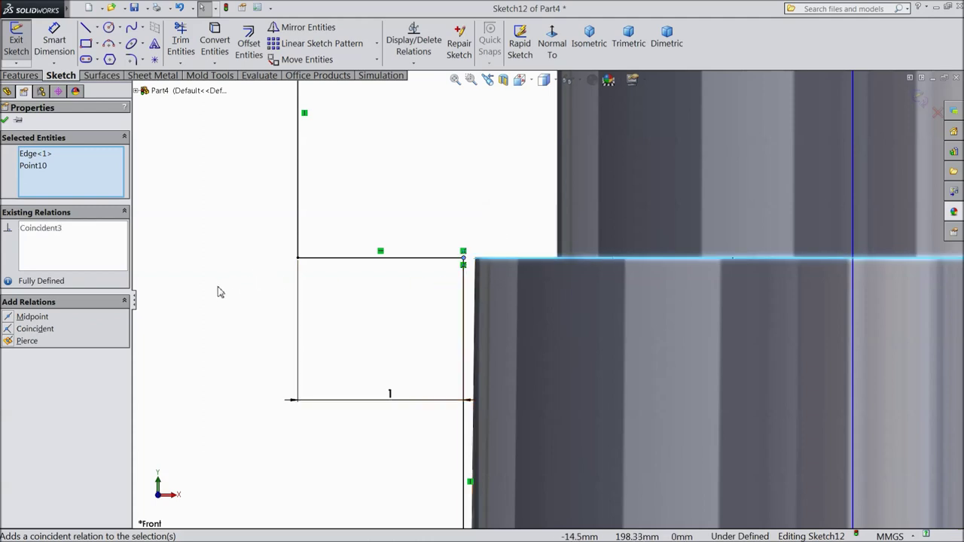
left_click(9, 342)
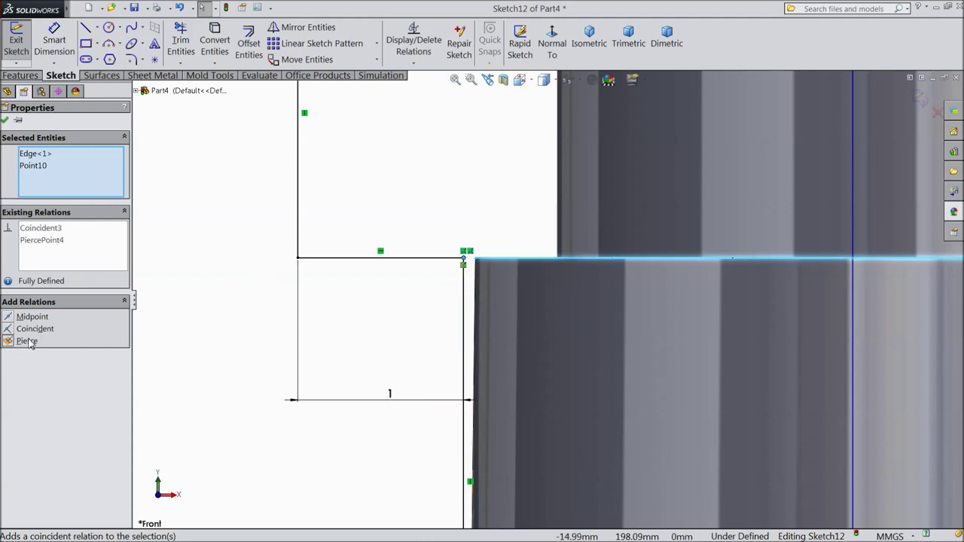
left_click(366, 189)
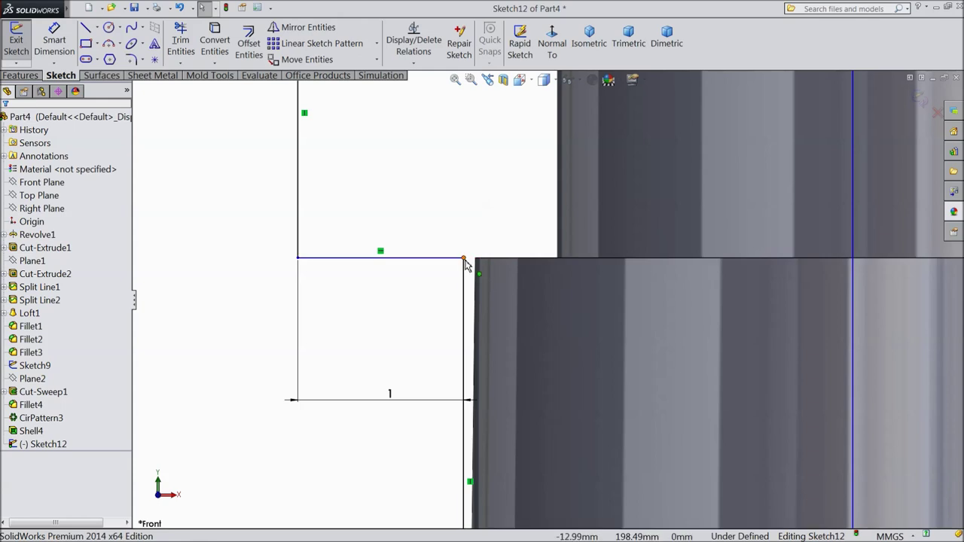
left_click(464, 259)
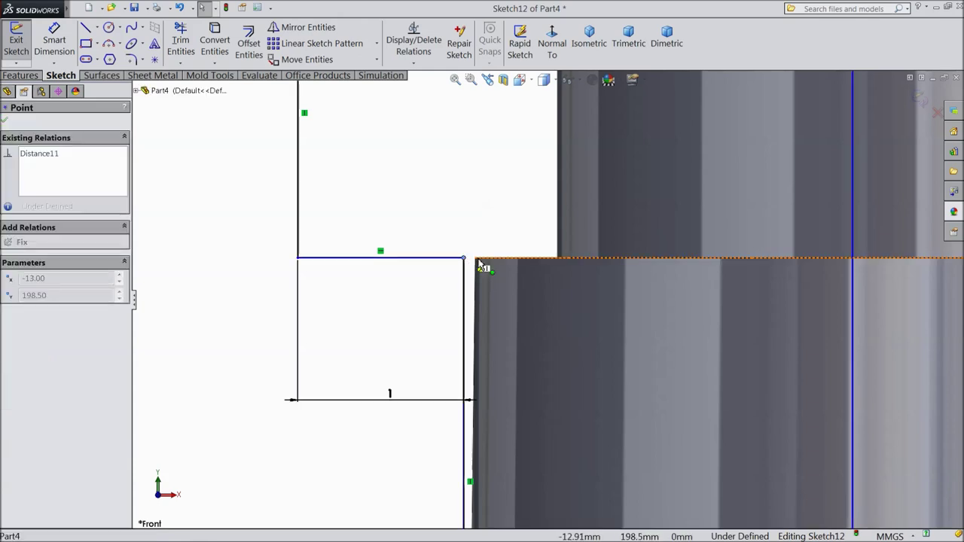
Drag the sketch's corner point onto the bottle body's edge to make it coincident
left_click_drag(480, 265, 481, 266)
scroll(467, 297, "up", 3)
scroll(467, 297, "up", 3)
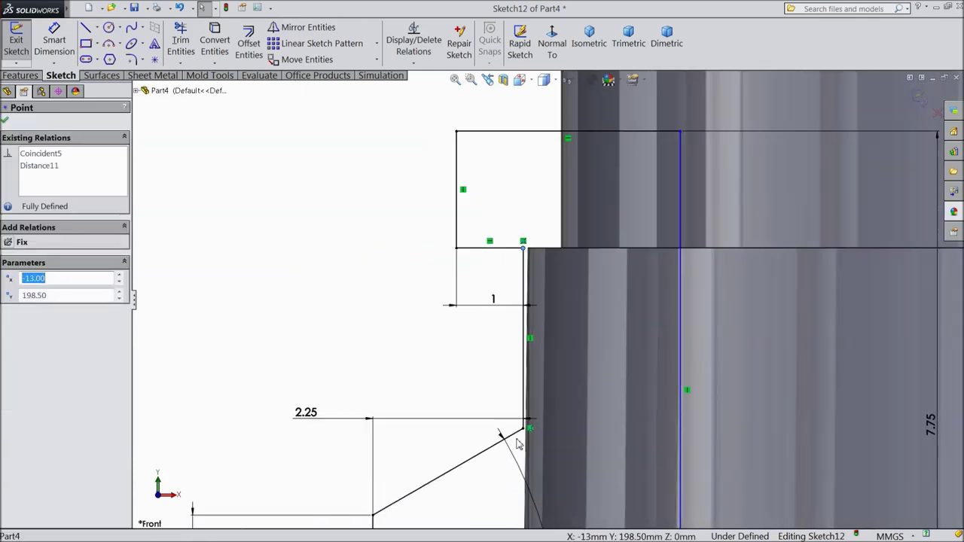
scroll(546, 376, "down", 6)
scroll(545, 373, "down", 3)
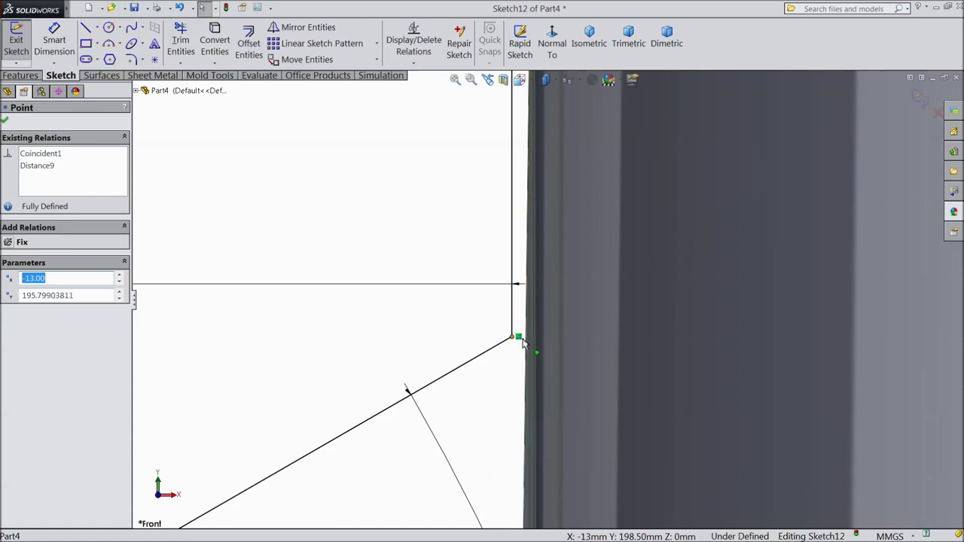
scroll(527, 344, "up", 3)
scroll(454, 346, "up", 3)
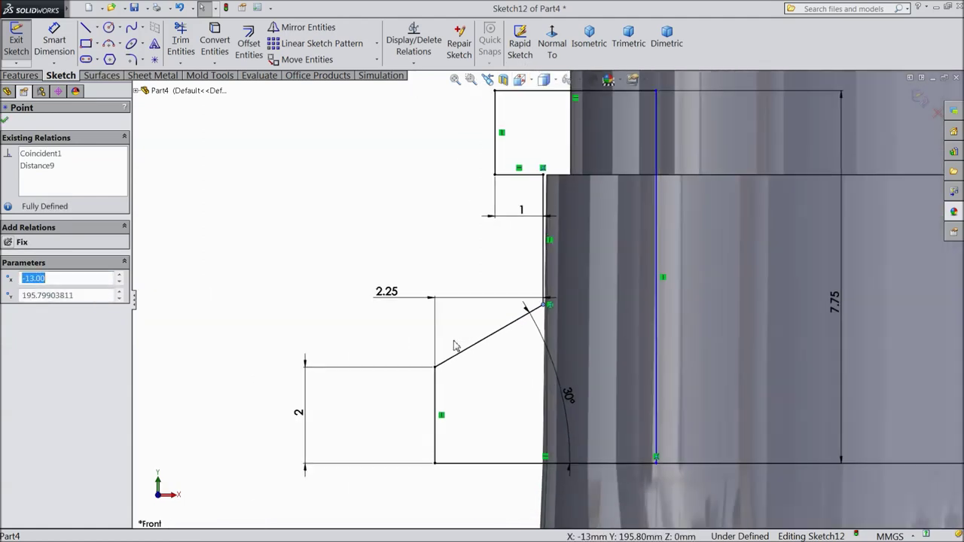
scroll(454, 346, "up", 2)
scroll(454, 344, "up", 2)
scroll(525, 295, "down", 2)
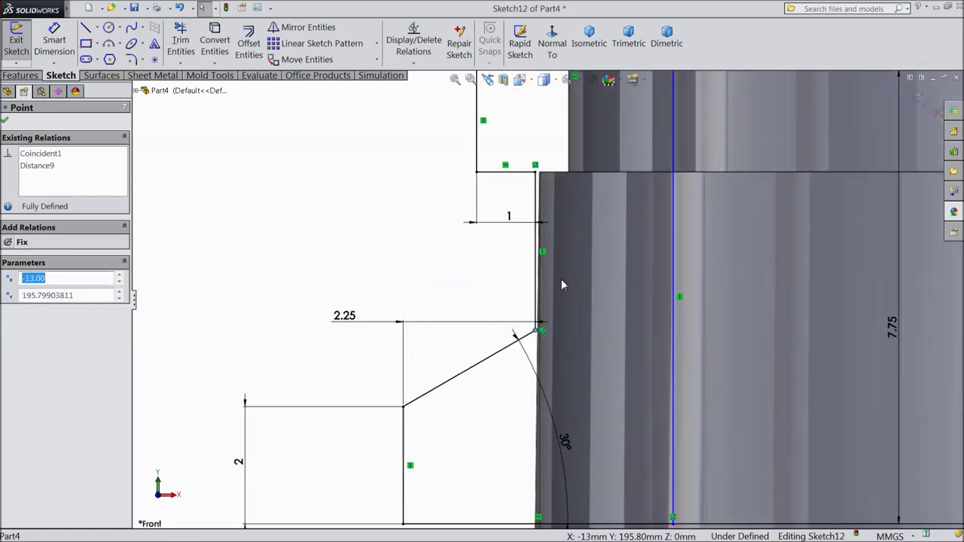
scroll(561, 279, "down", 2)
scroll(555, 327, "down", 2)
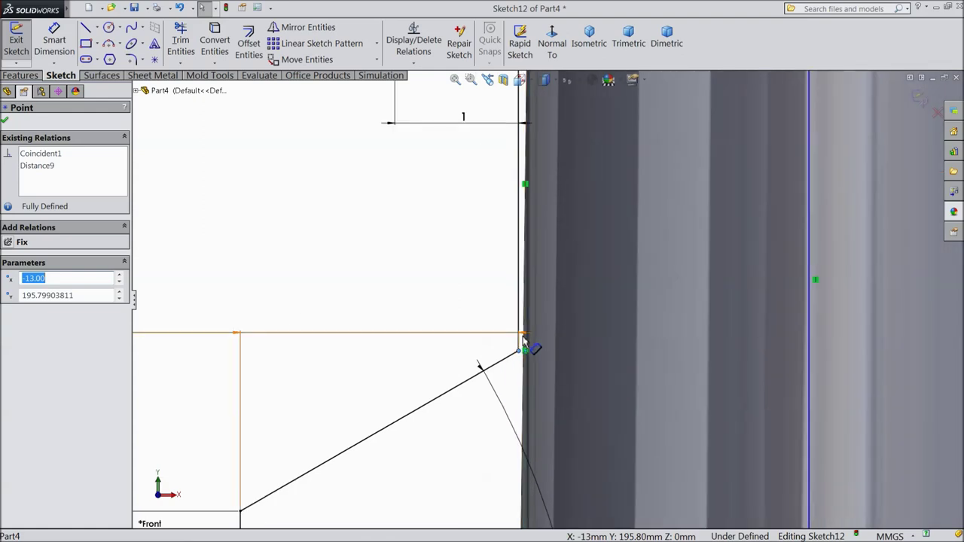
Briefly select the revolved body, then start and cancel Smart Dimension
left_click(525, 375)
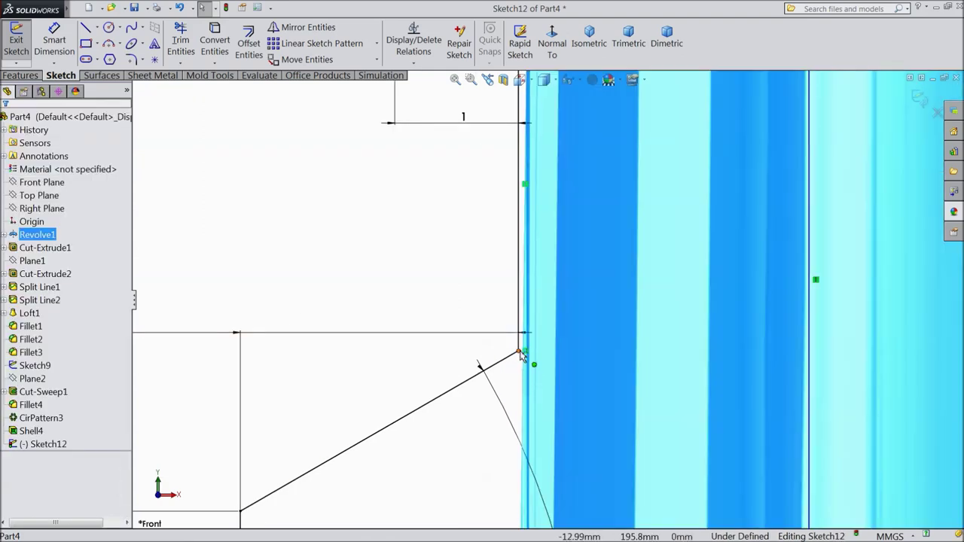
scroll(521, 356, "up", 3)
scroll(521, 347, "up", 1)
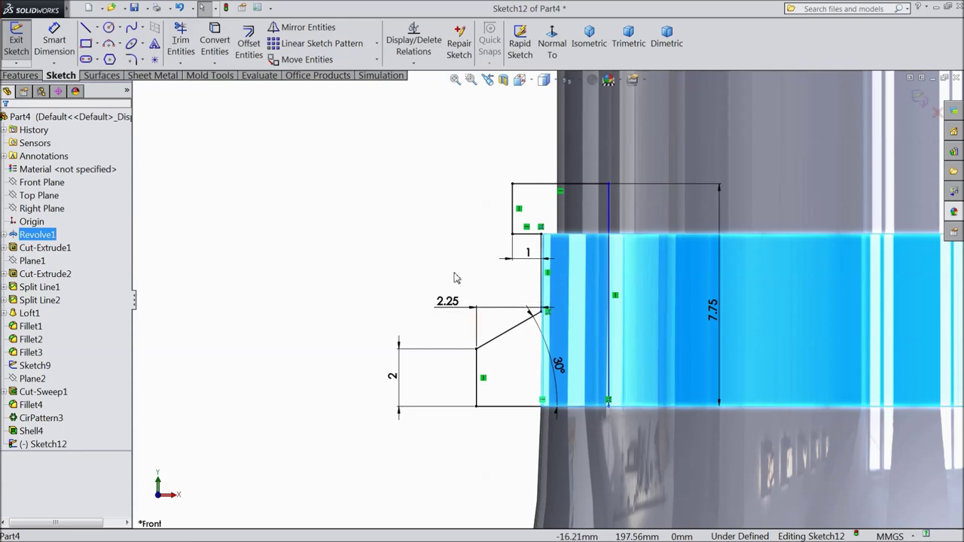
left_click(469, 237)
scroll(593, 177, "up", 1)
scroll(595, 207, "down", 1)
scroll(594, 211, "up", 1)
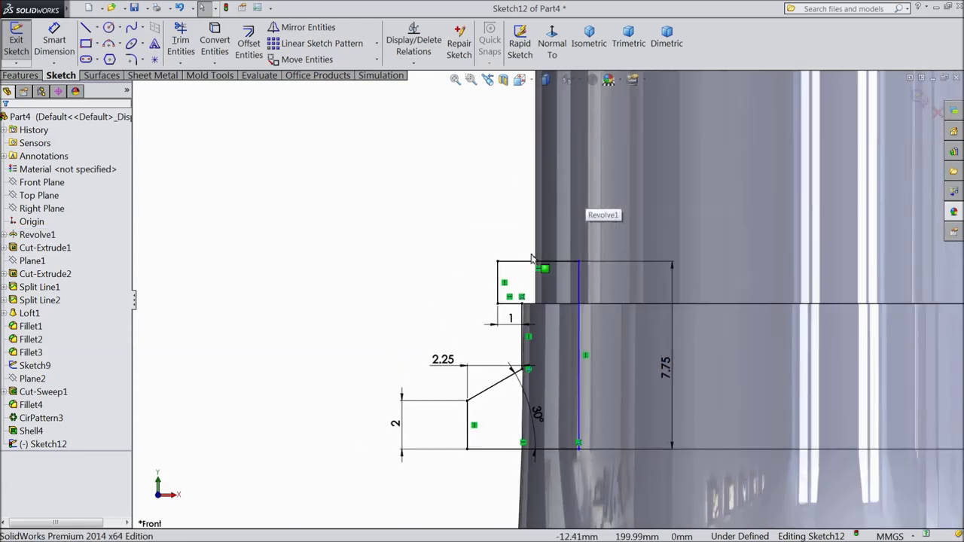
scroll(526, 399, "up", 1)
scroll(526, 400, "down", 1)
scroll(527, 403, "down", 1)
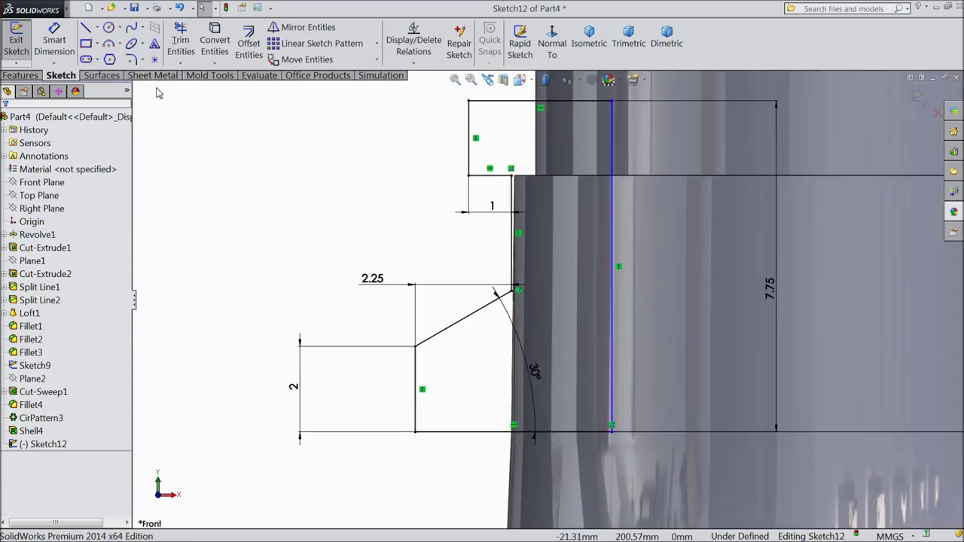
left_click(54, 42)
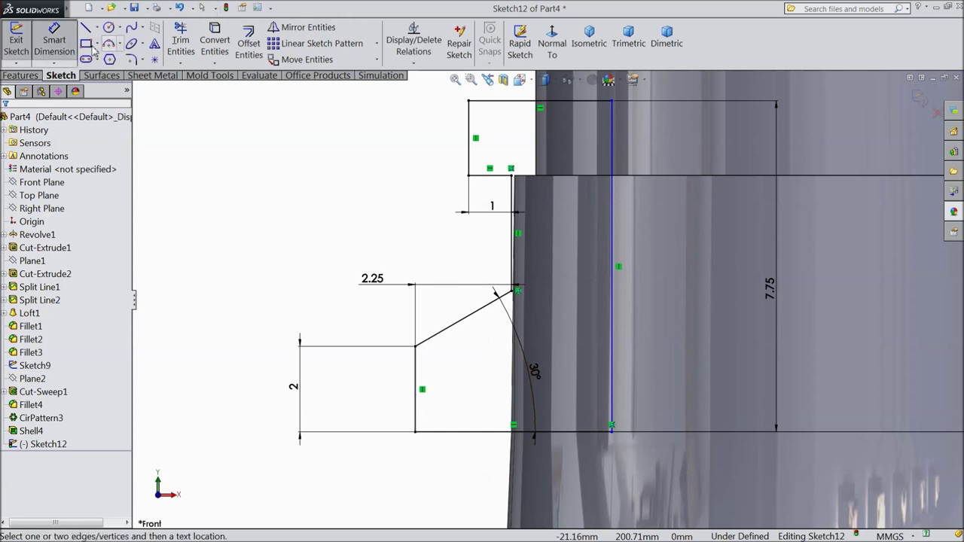
scroll(549, 301, "up", 1)
scroll(594, 199, "down", 1)
scroll(578, 183, "down", 1)
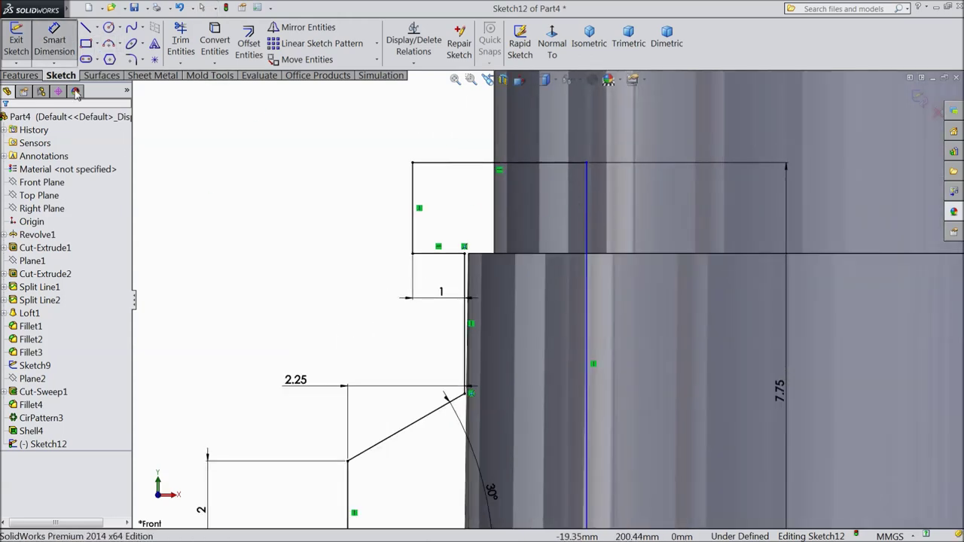
left_click(41, 52)
key("z")
key("z")
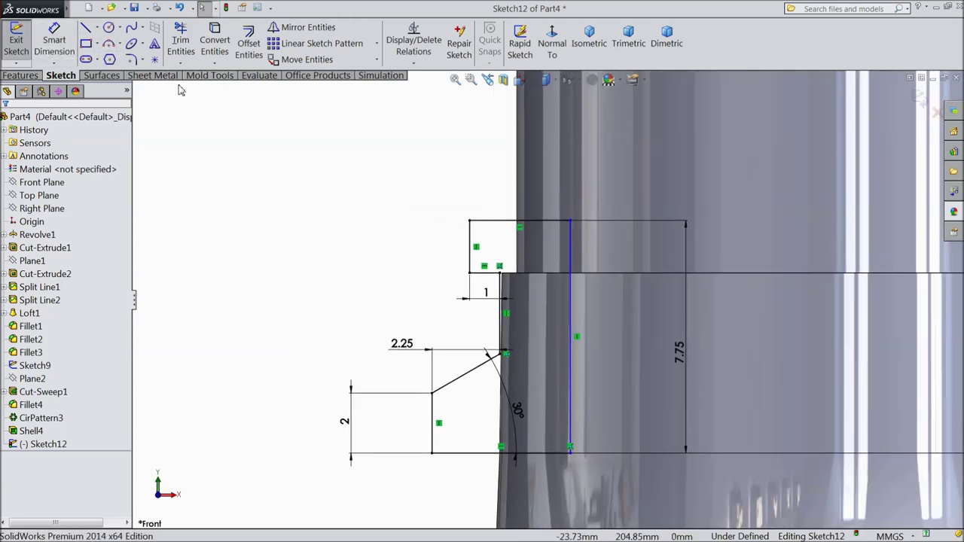
left_click(133, 60)
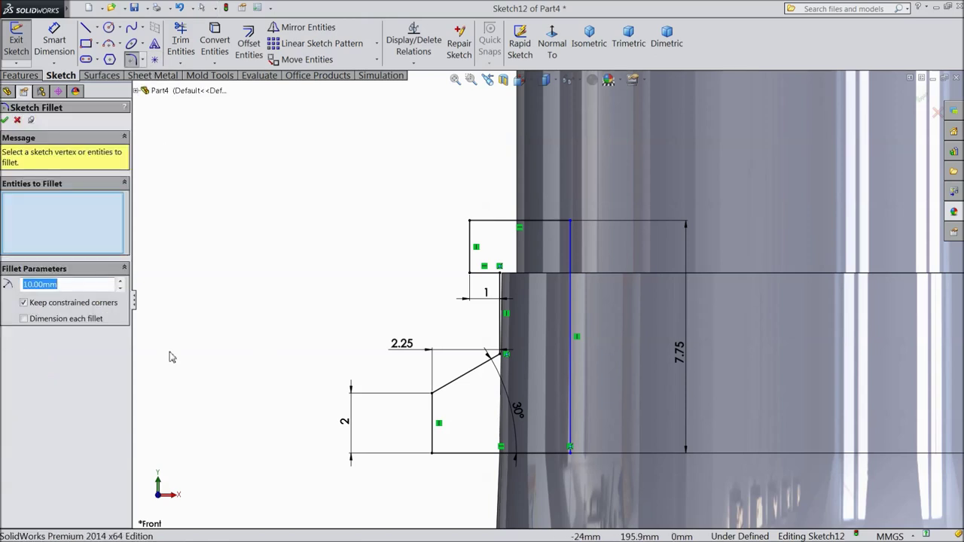
Round the profile's left corners, then fillet the corner above the slanted line at 1 mm
scroll(388, 362, "down", 1)
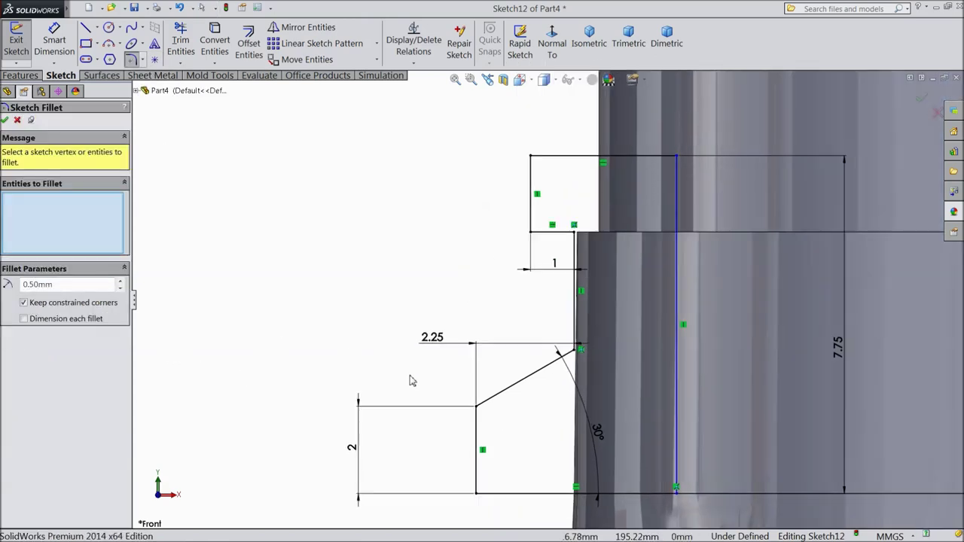
scroll(495, 462, "up", 1)
scroll(482, 455, "down", 1)
scroll(458, 449, "down", 1)
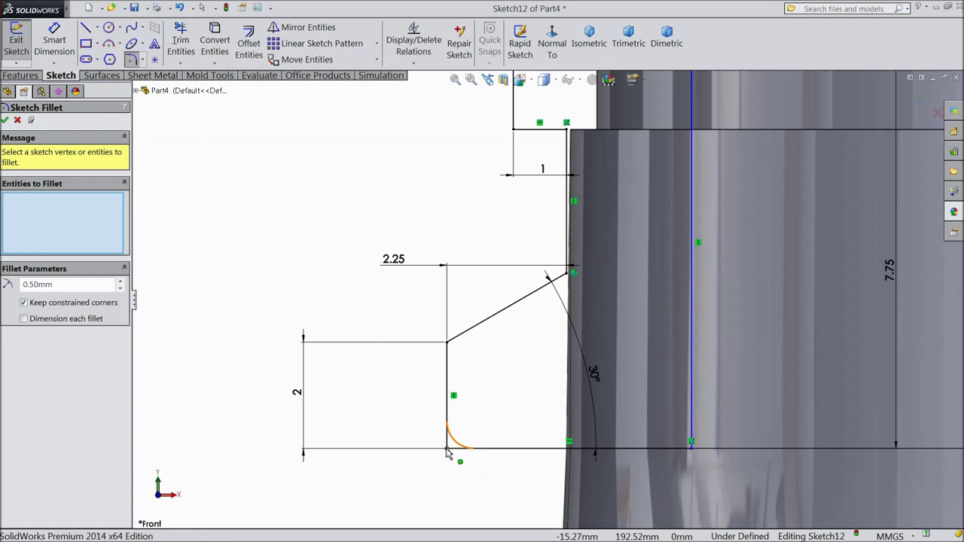
left_click(447, 447)
left_click(448, 343)
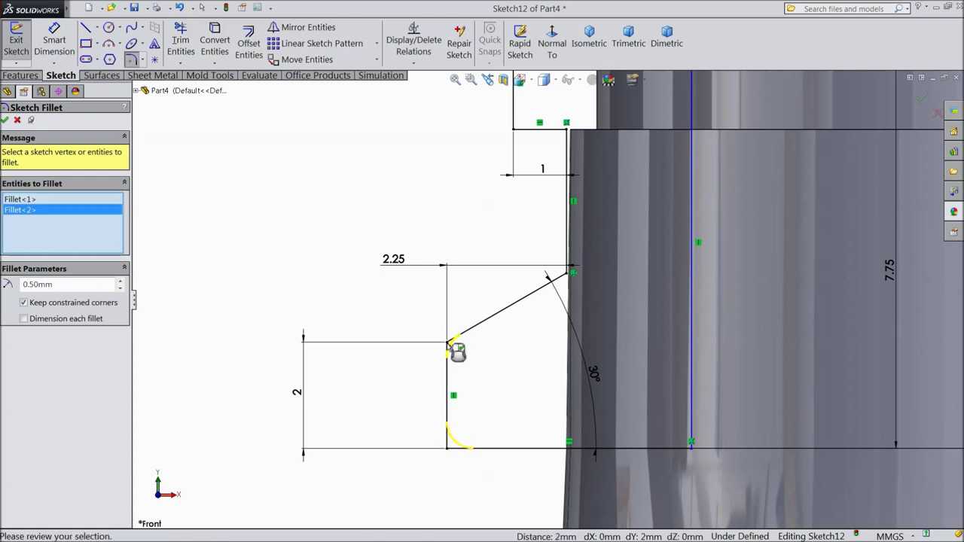
left_click(6, 121)
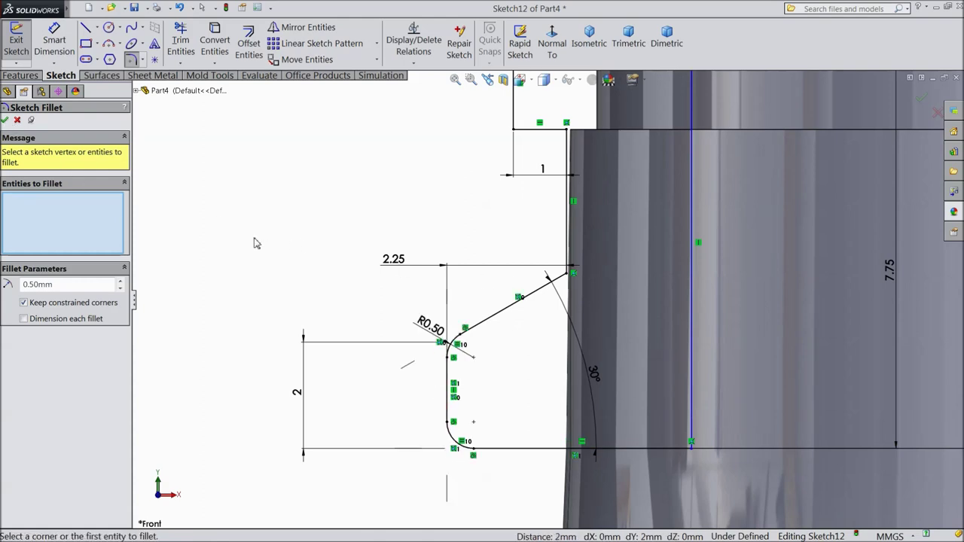
type("1")
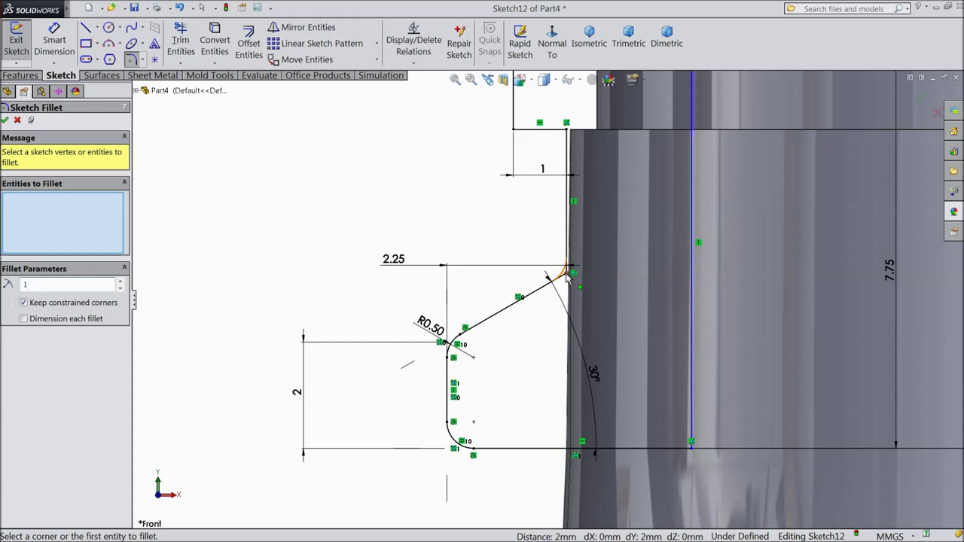
left_click(567, 271)
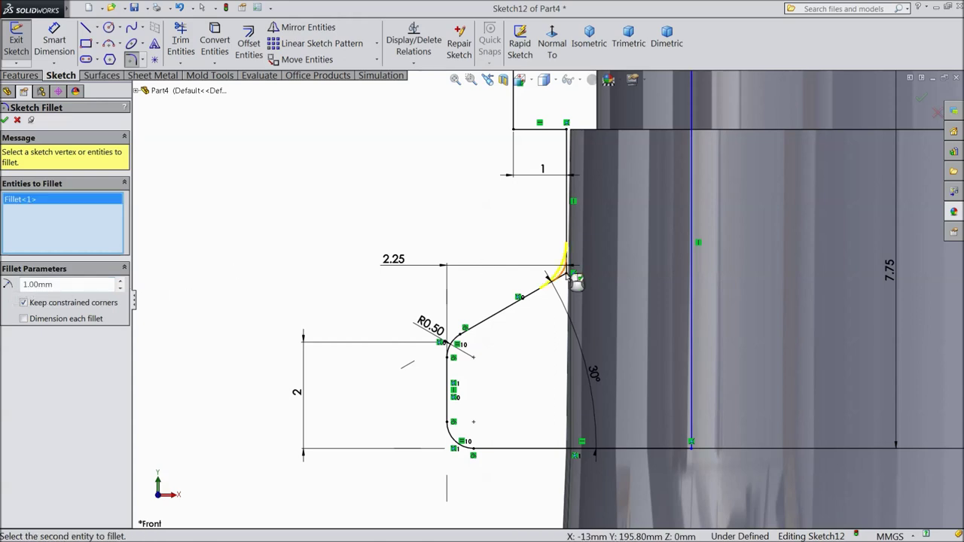
left_click(5, 120)
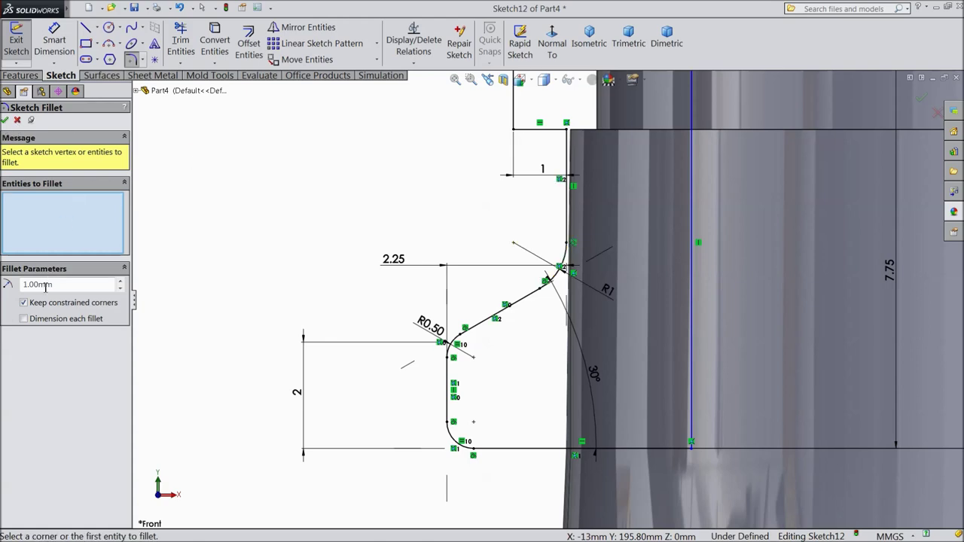
Fillet the profile's upper outer corner with a 1.70 mm radius and close the tool
type("1.7")
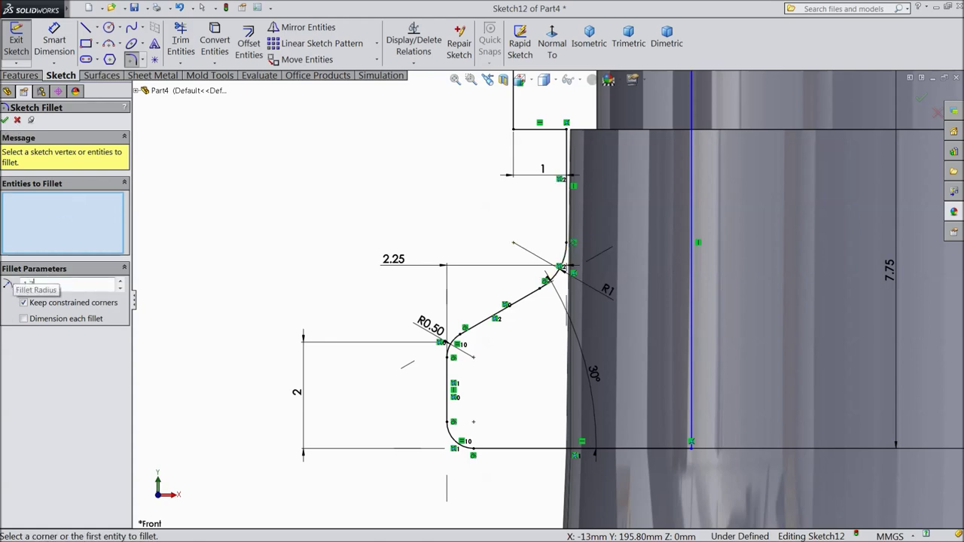
key("Return")
scroll(281, 224, "up", 3)
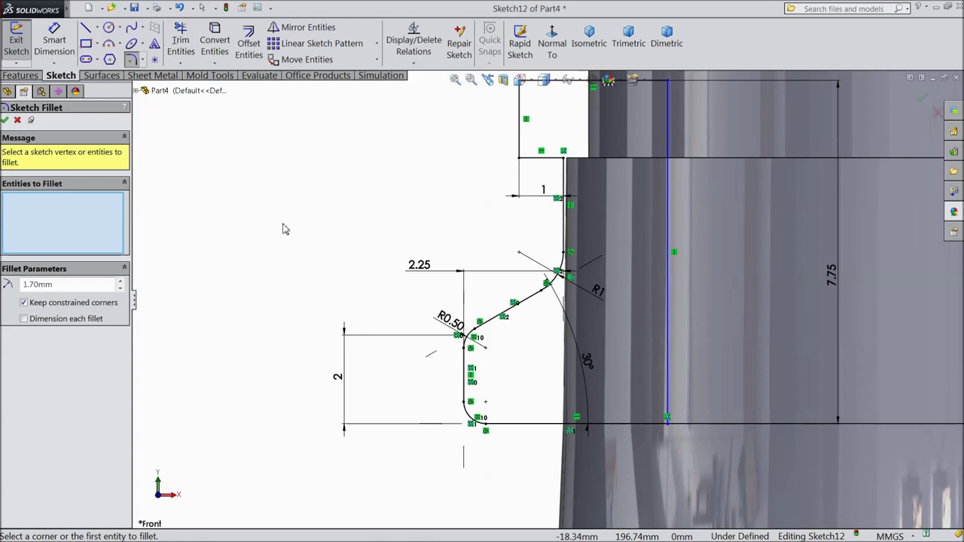
scroll(482, 177, "down", 3)
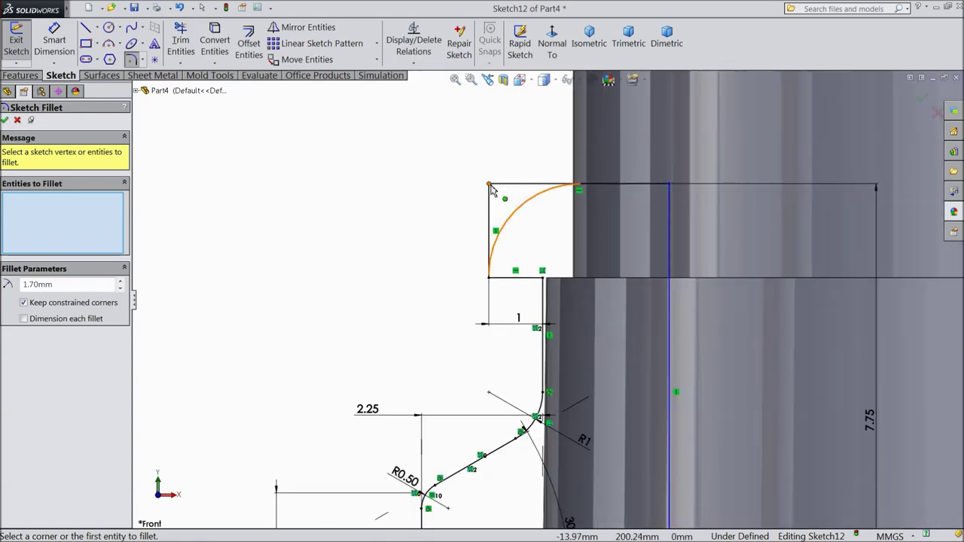
left_click(489, 186)
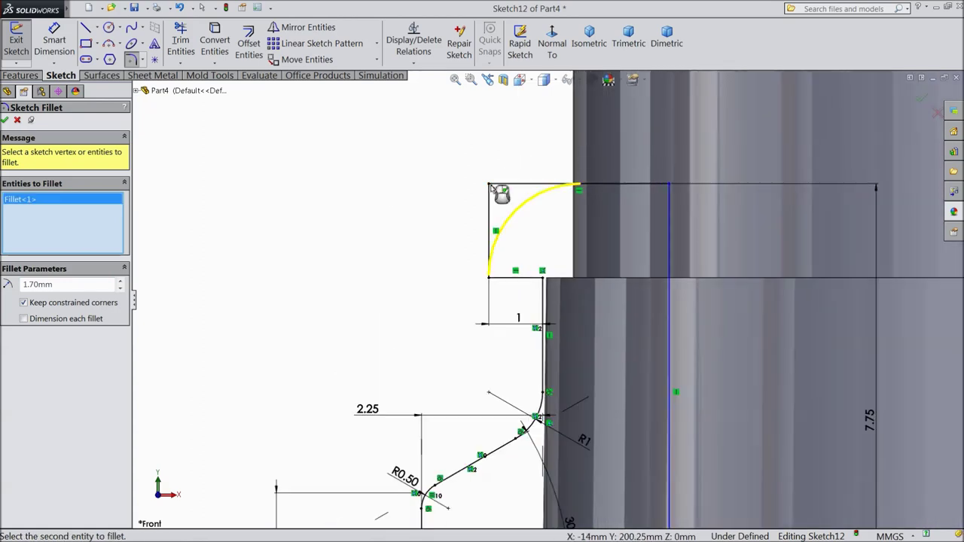
left_click(4, 121)
left_click(4, 120)
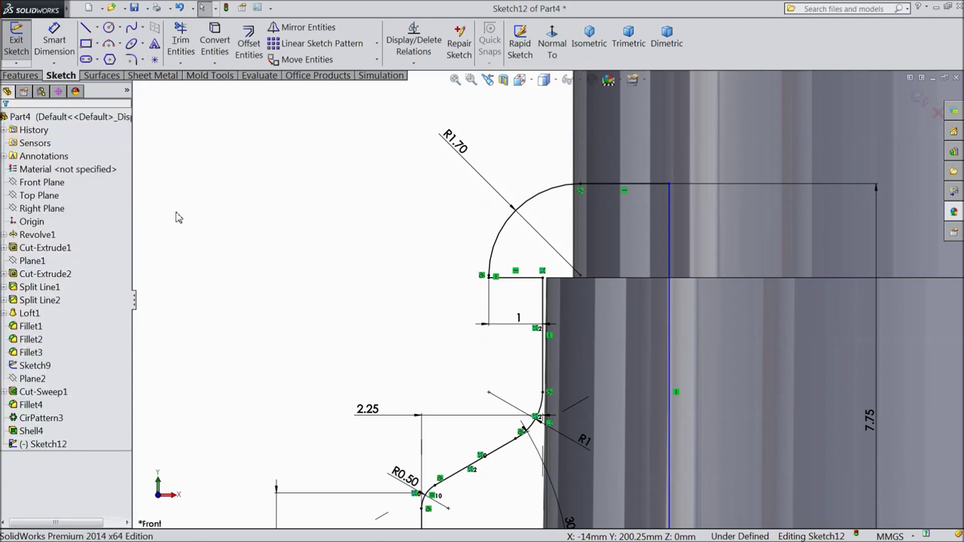
scroll(426, 207, "up", 2)
Dimension the long vertical line 0.50 mm horizontally from the ring profile's edge
scroll(616, 336, "up", 1)
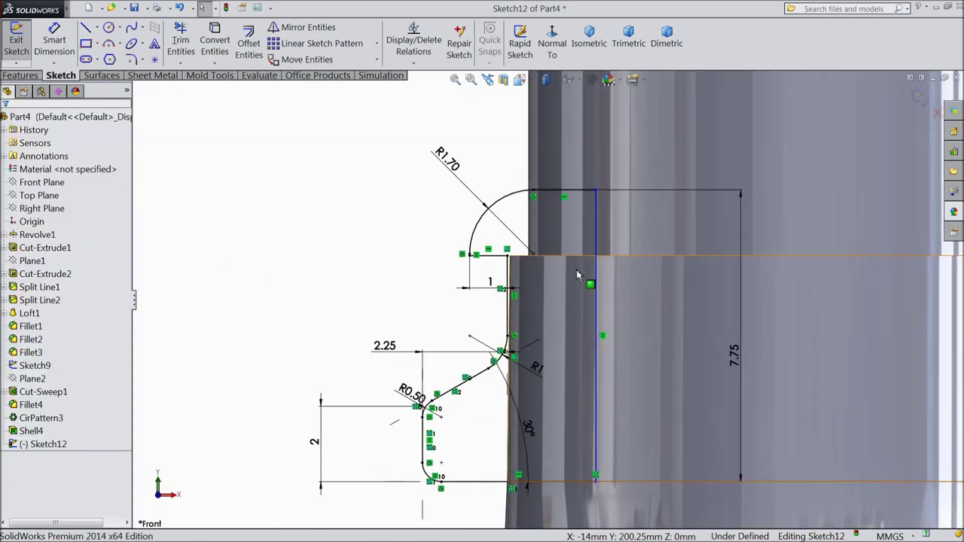
left_click(596, 238)
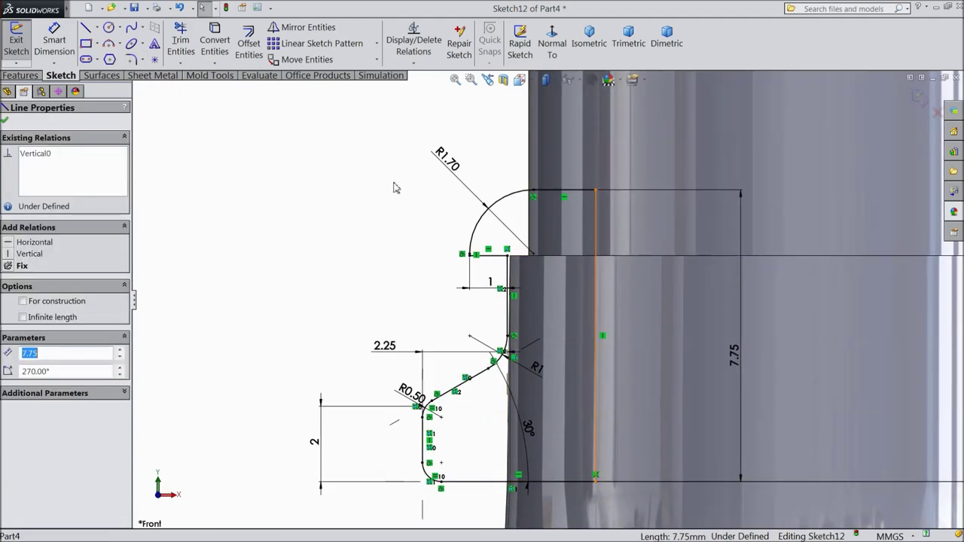
left_click(55, 40)
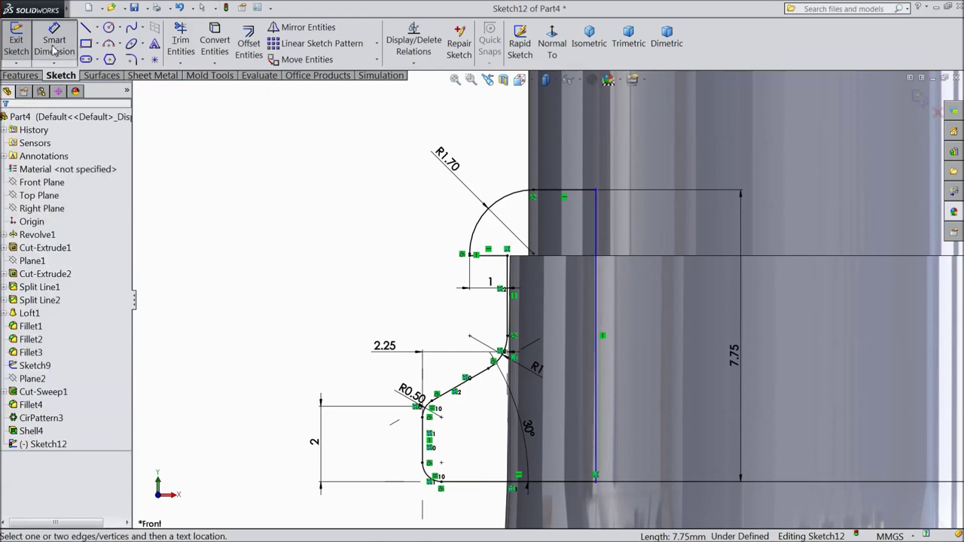
left_click(597, 232)
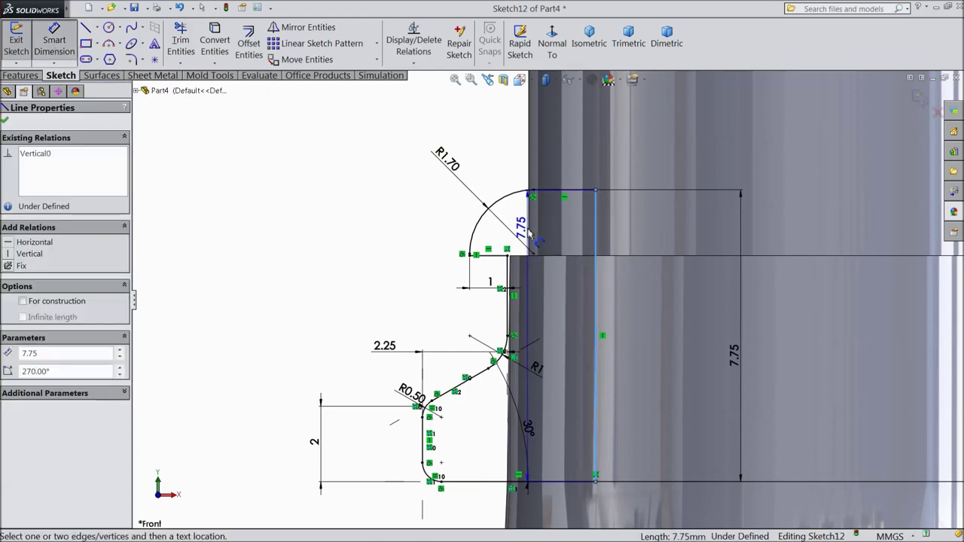
left_click(529, 228)
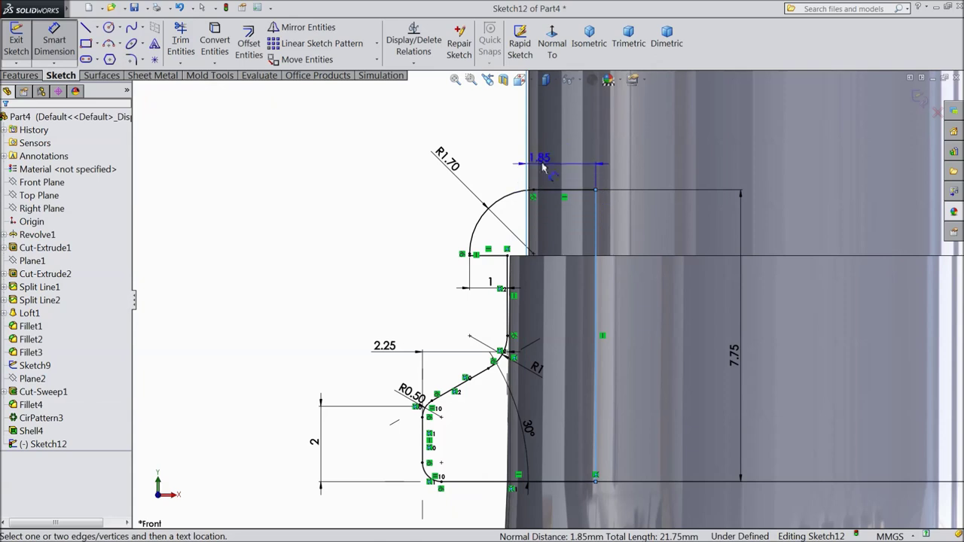
left_click(495, 165)
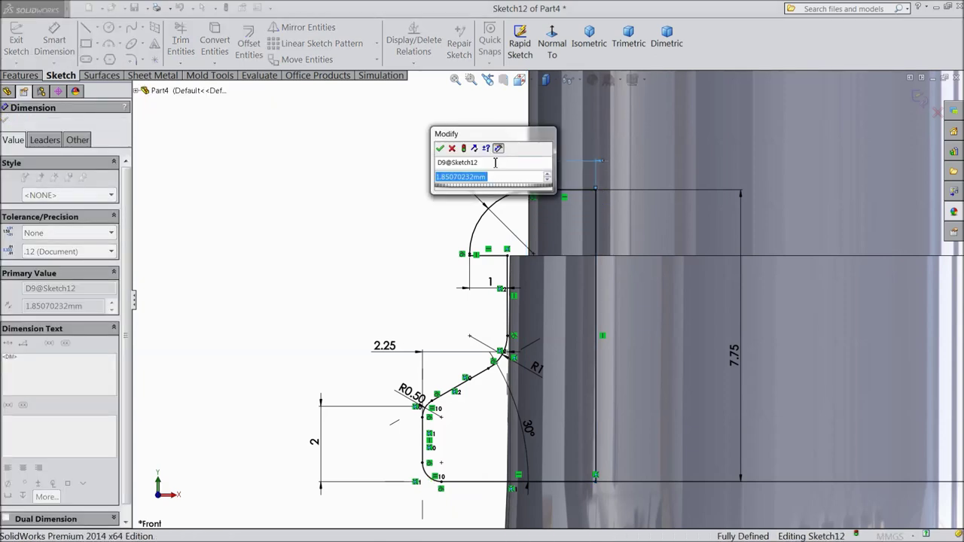
type("0.5")
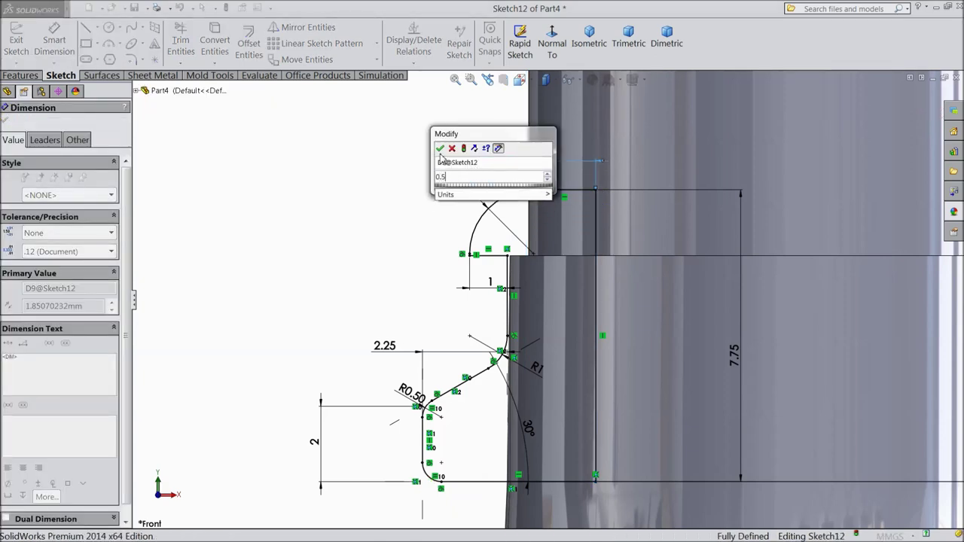
left_click(439, 149)
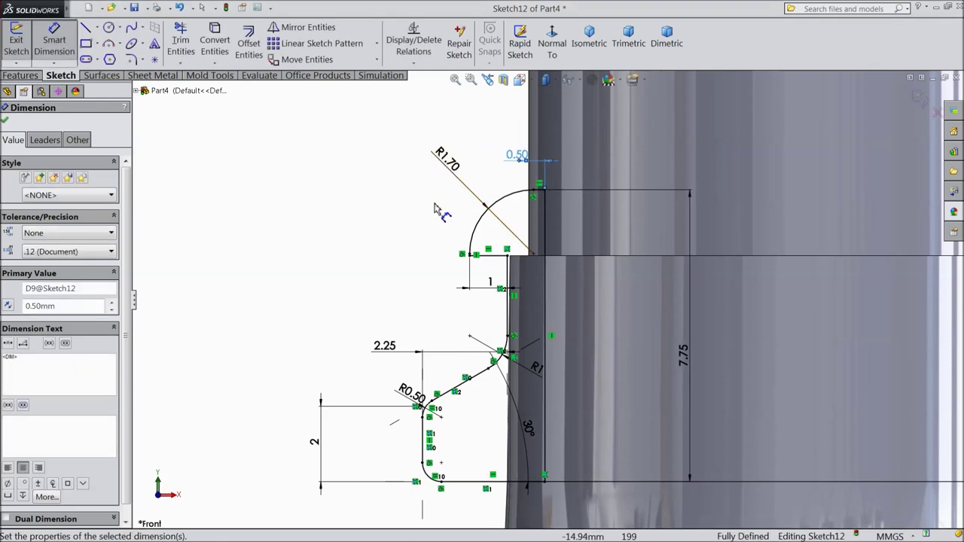
scroll(451, 243, "up", 3)
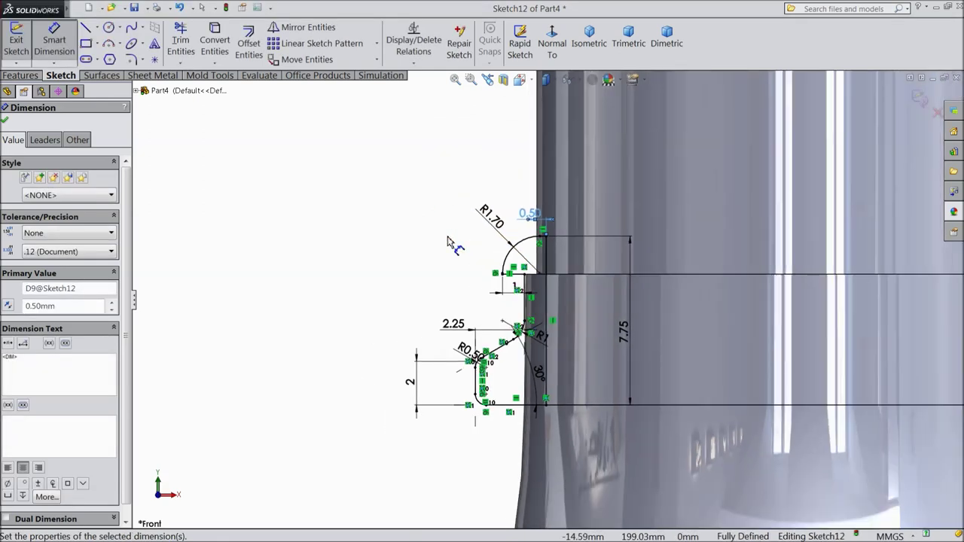
left_click(4, 120)
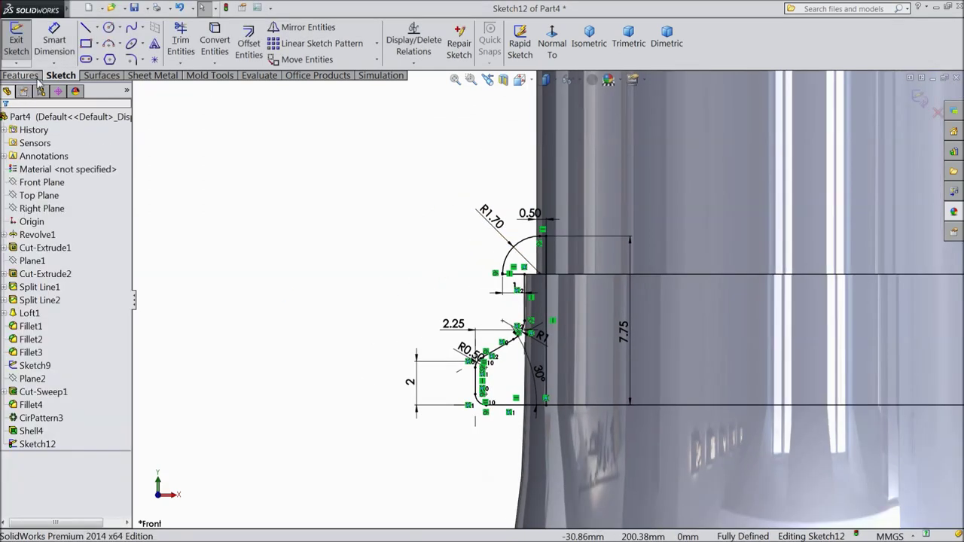
left_click(97, 30)
Draw a vertical centerline from the lower horizontal line up to the neck top
left_click(91, 53)
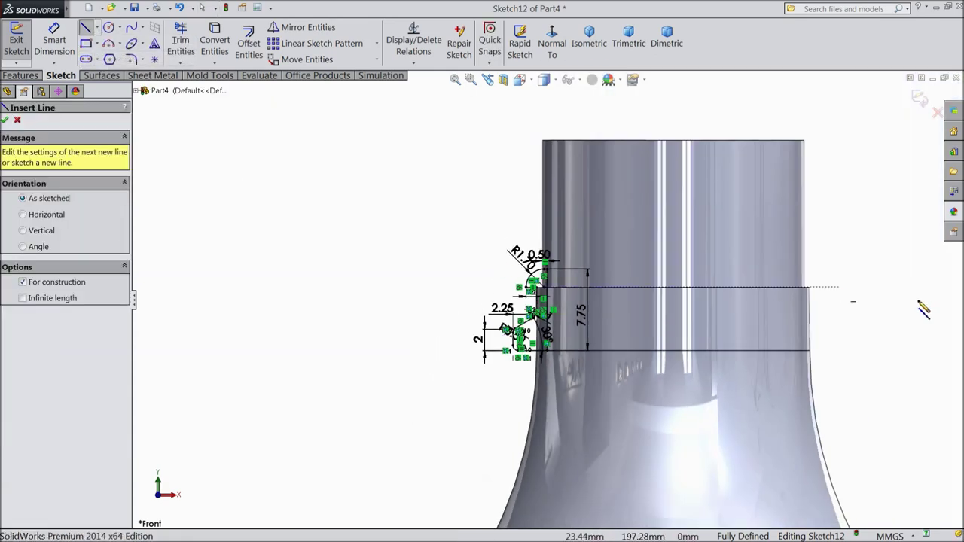
scroll(924, 309, "down", 1)
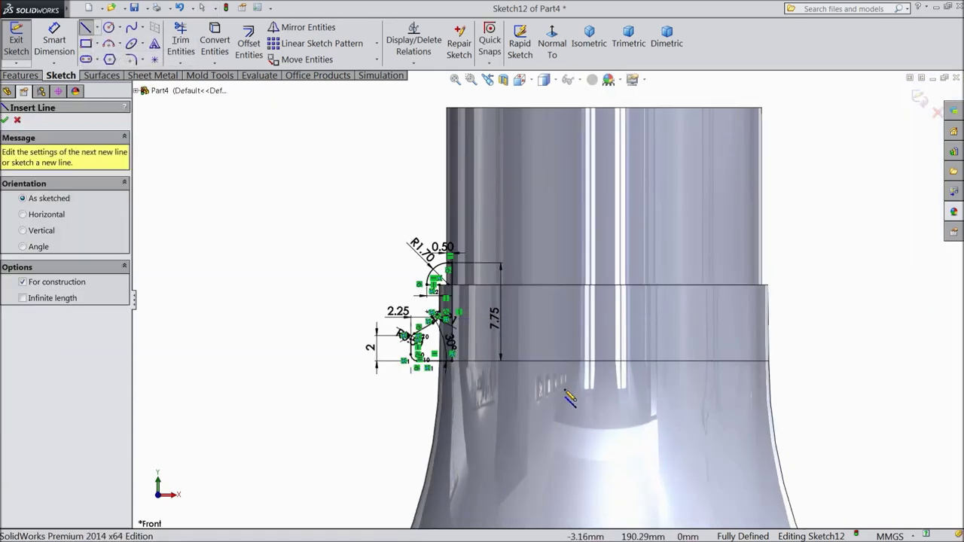
left_click(604, 361)
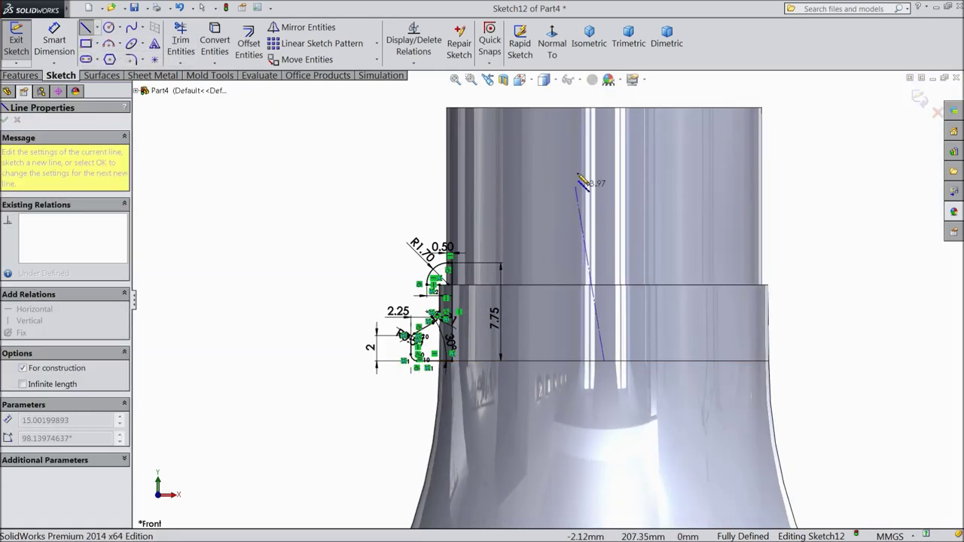
left_click(605, 93)
right_click(618, 95)
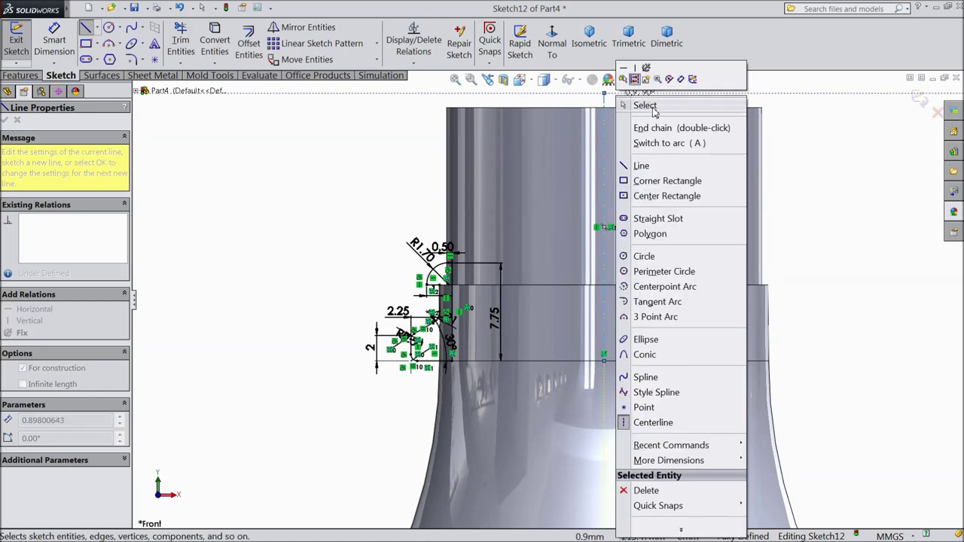
left_click(654, 111)
Revolve the ring sketch 360° about the centerline to form the neck rings
left_click(21, 76)
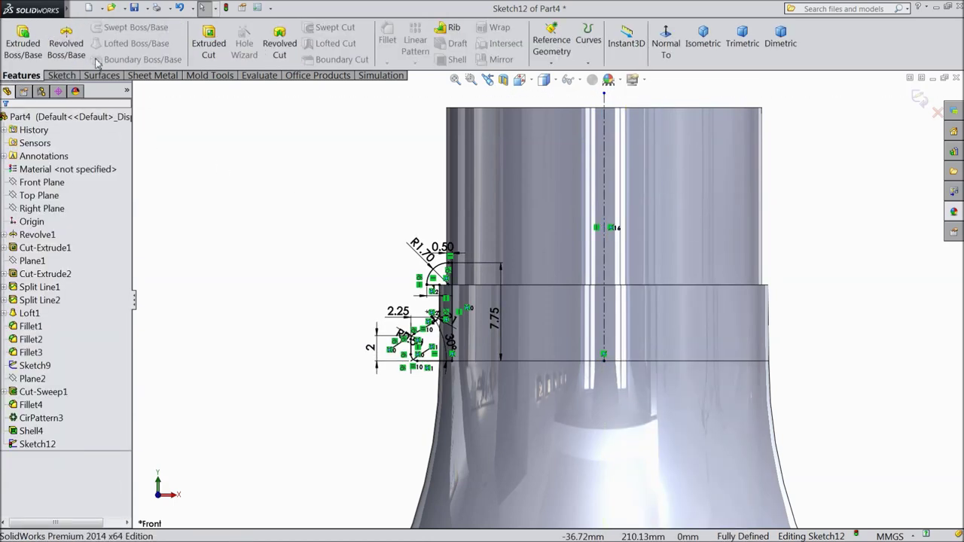
left_click(66, 45)
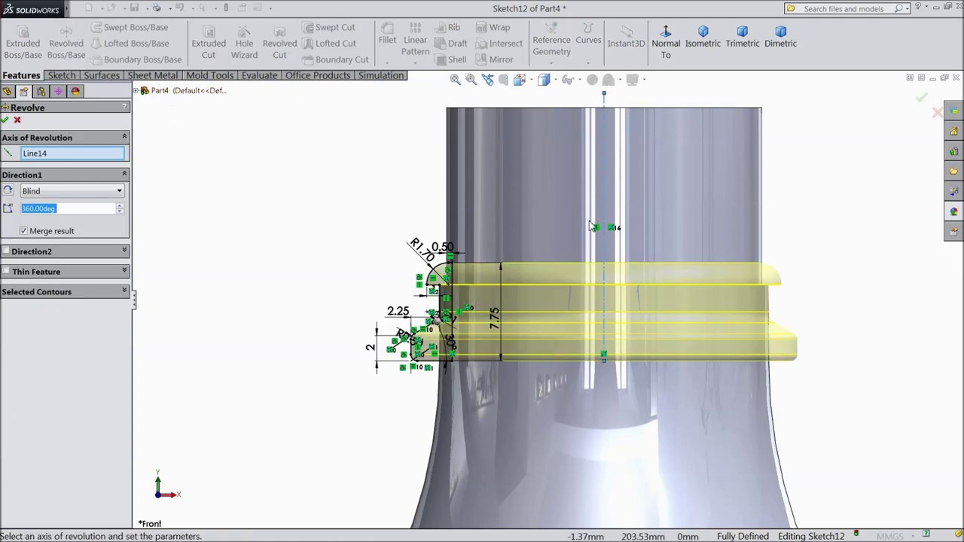
left_click(5, 121)
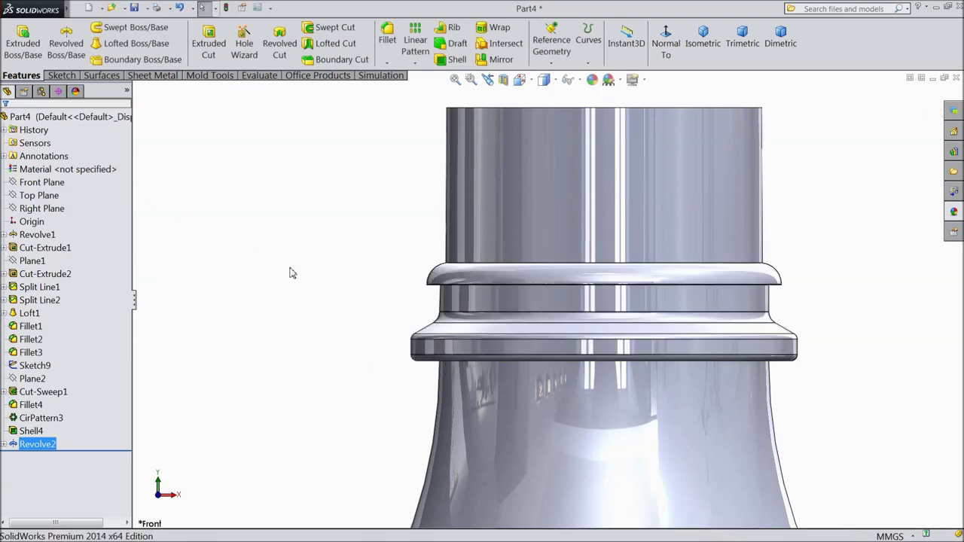
Orbit, pan and zoom the view to inspect the finished bottle's neck
scroll(300, 259, "up", 5)
scroll(306, 287, "up", 3)
mouse_move(306, 286)
middle_mouse_down()
mouse_move(360, 301)
mouse_move(277, 301)
mouse_move(301, 333)
middle_mouse_up()
scroll(496, 331, "down", 5)
mouse_move(582, 178)
middle_mouse_down("ctrl")
mouse_move(589, 207)
mouse_move(517, 340)
middle_mouse_up("ctrl")
scroll(532, 349, "up", 3)
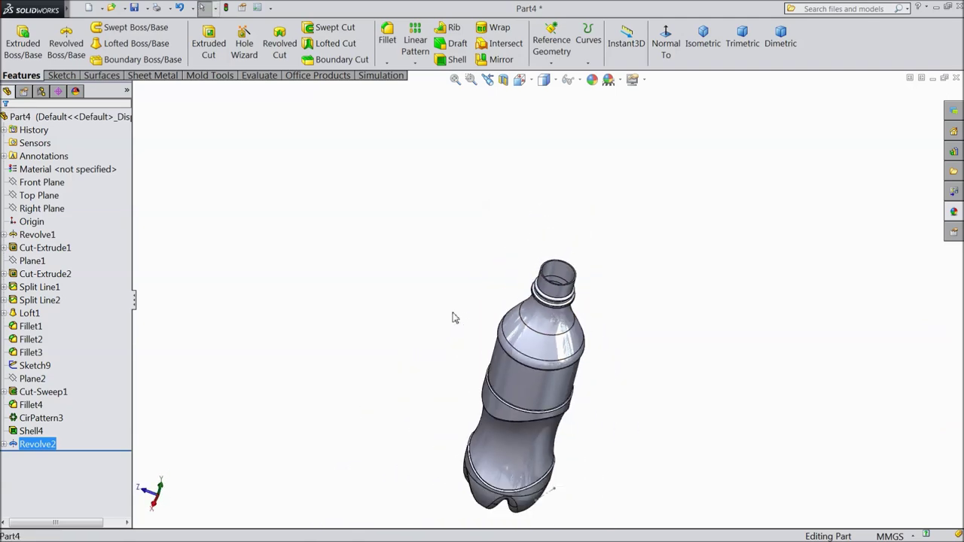
mouse_move(622, 372)
middle_mouse_down()
mouse_move(613, 243)
mouse_move(600, 263)
mouse_move(639, 266)
mouse_move(611, 290)
middle_mouse_up()
scroll(590, 300, "down", 2)
scroll(586, 296, "down", 2)
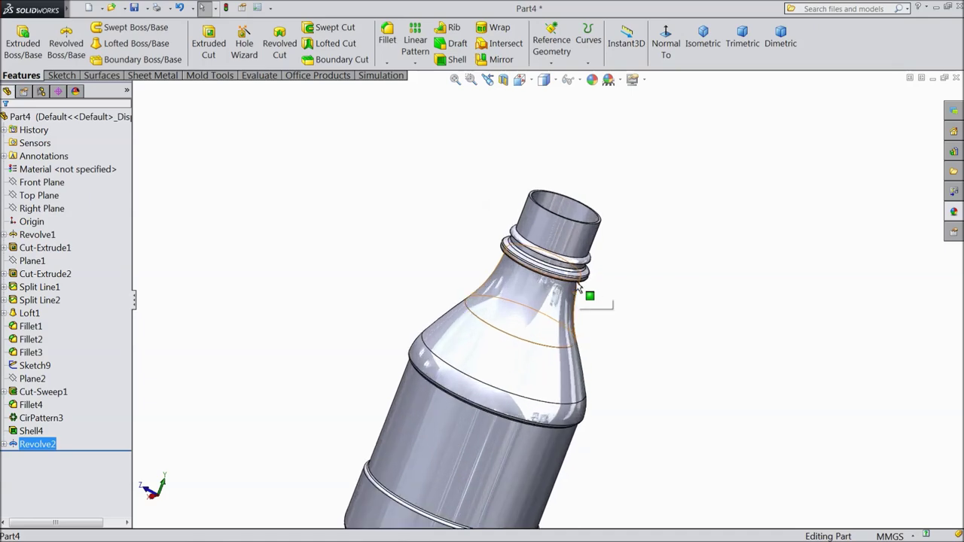
scroll(580, 289, "down", 2)
middle_click_drag(398, 216, 372, 273)
scroll(528, 212, "down", 3)
Select the neck opening's rim and start a new reference plane from it
left_click(510, 226)
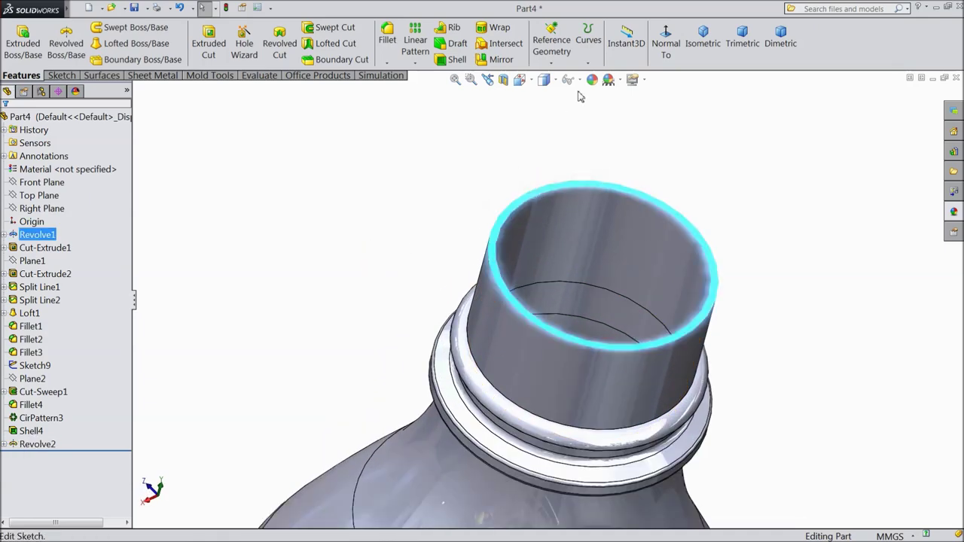
left_click(551, 63)
left_click(554, 74)
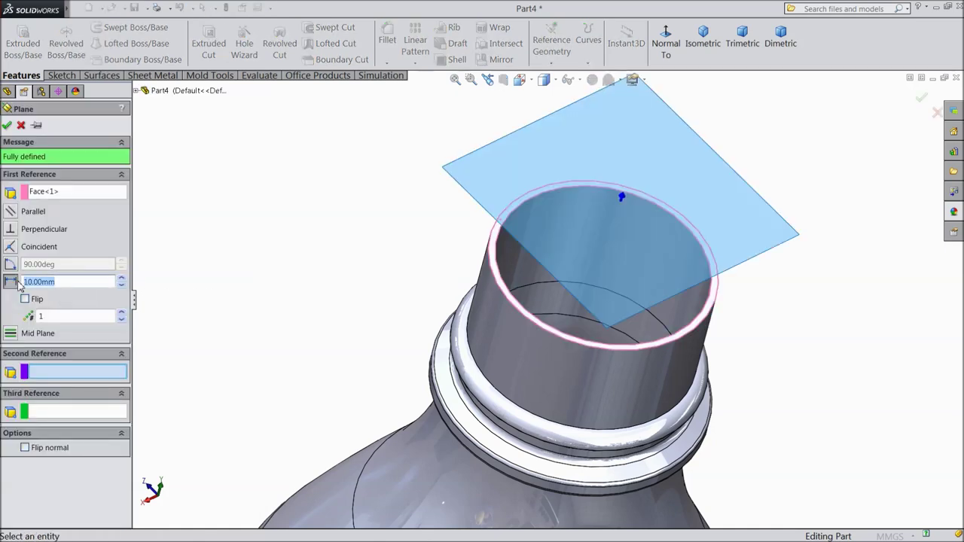
type("15")
Flip the plane offset direction and re-pick the neck's top rim face as reference
key("Return")
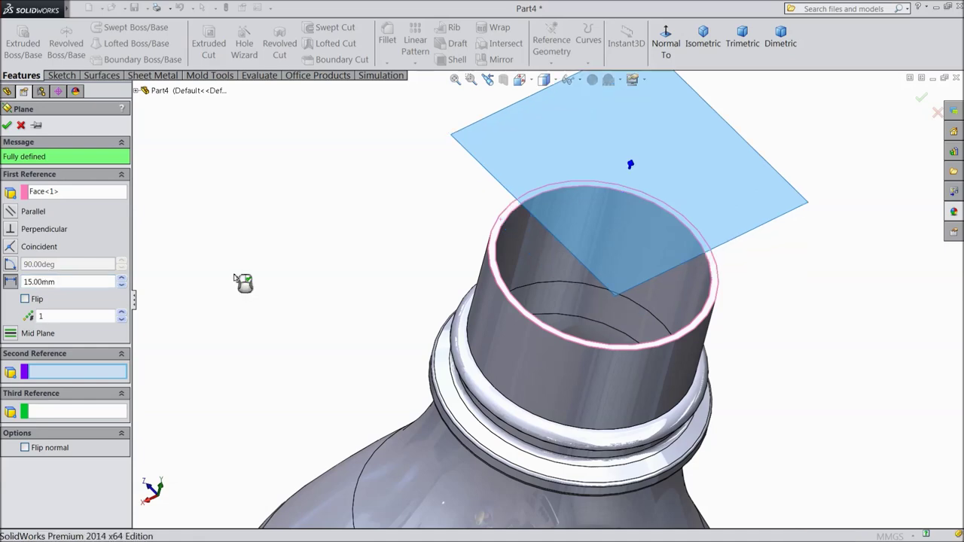
left_click(26, 300)
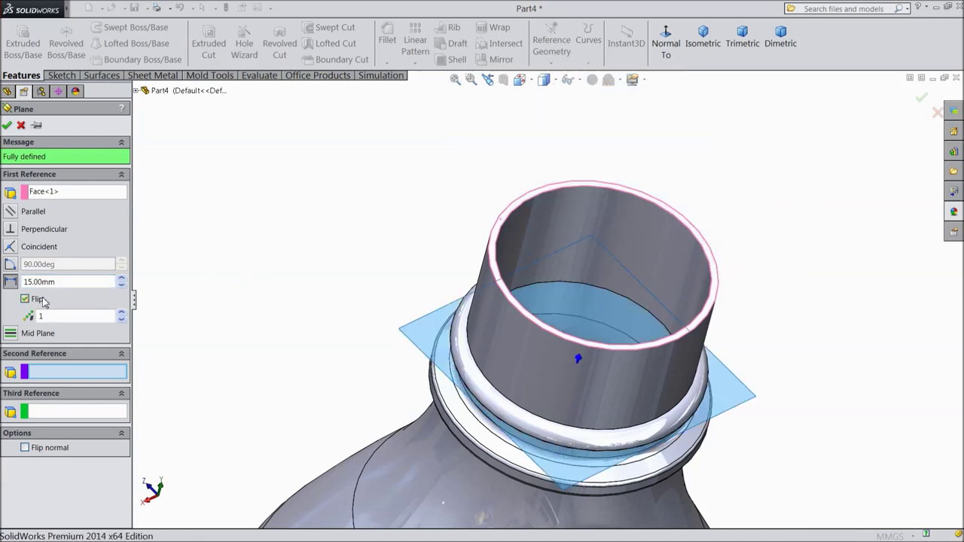
mouse_move(209, 272)
middle_mouse_down()
mouse_move(325, 209)
mouse_move(324, 194)
mouse_move(301, 267)
middle_mouse_up()
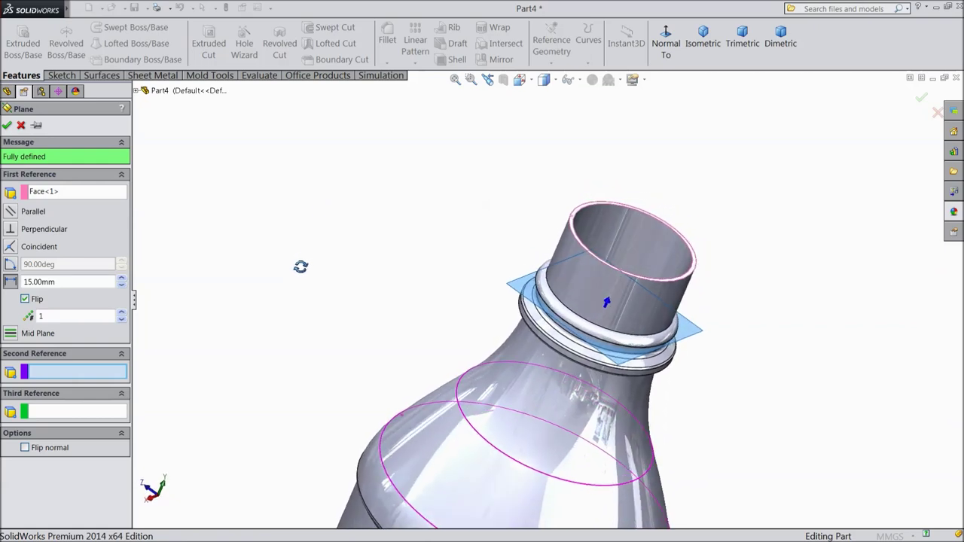
scroll(611, 221, "down", 2)
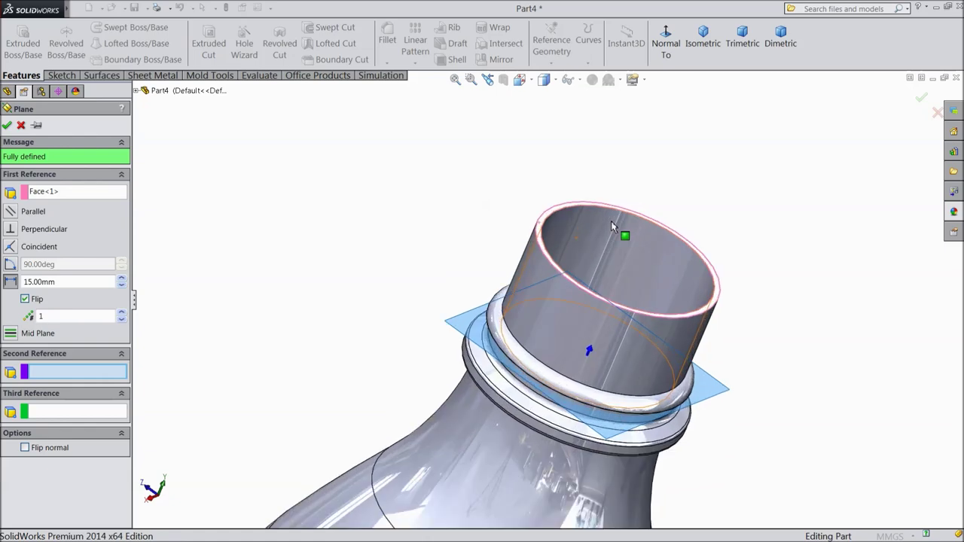
scroll(470, 250, "down", 3)
left_click(452, 245)
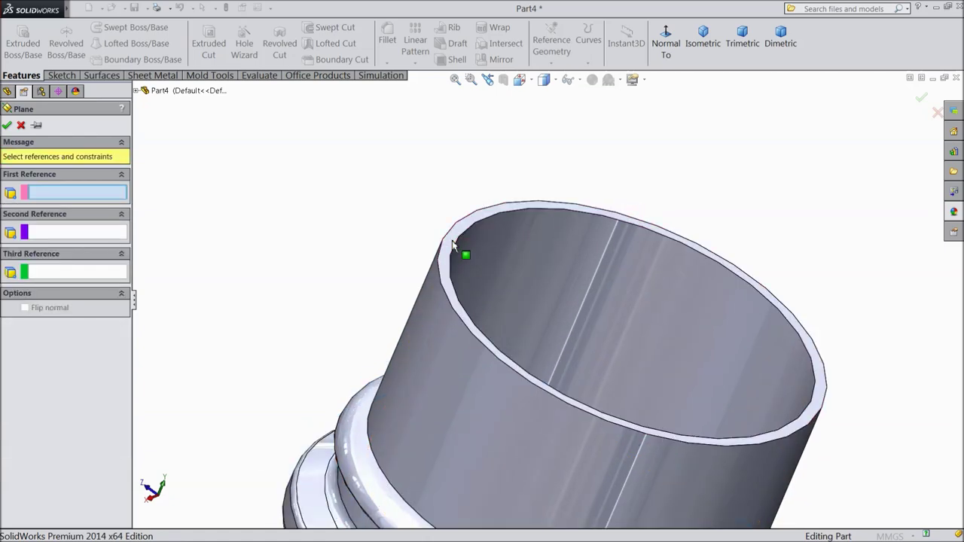
scroll(451, 247, "up", 2)
scroll(444, 247, "up", 2)
scroll(538, 273, "down", 2)
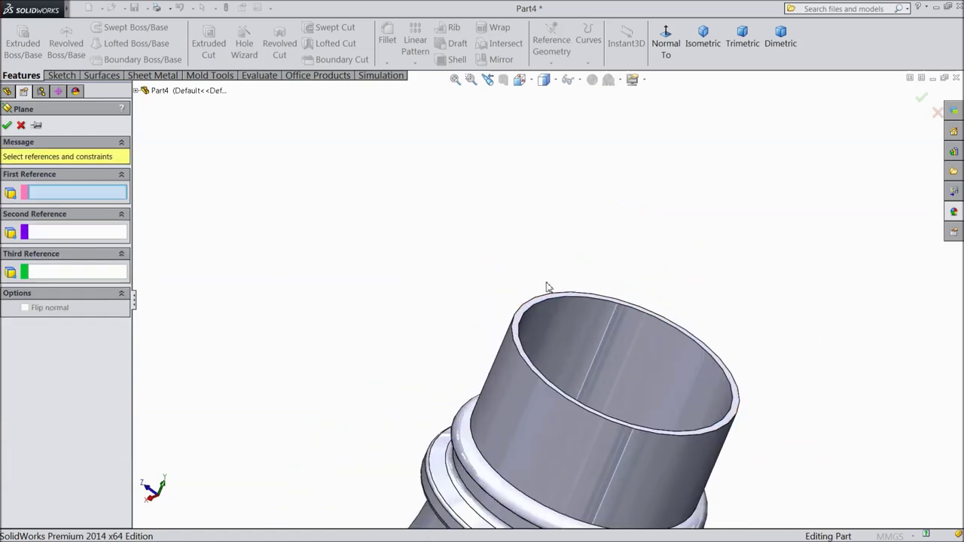
scroll(527, 331, "down", 2)
left_click(517, 328)
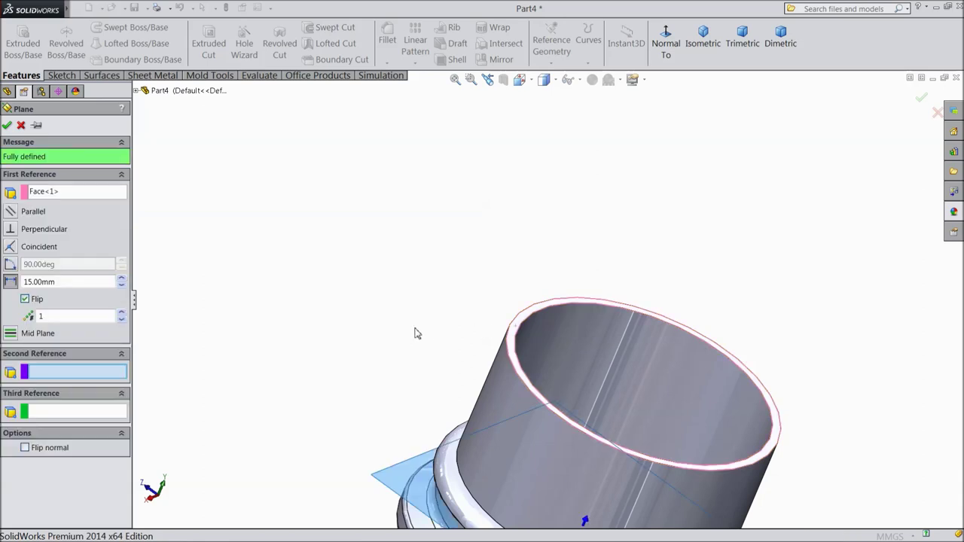
Set the plane offset to 1.5 mm and create Plane3
scroll(399, 333, "up", 2)
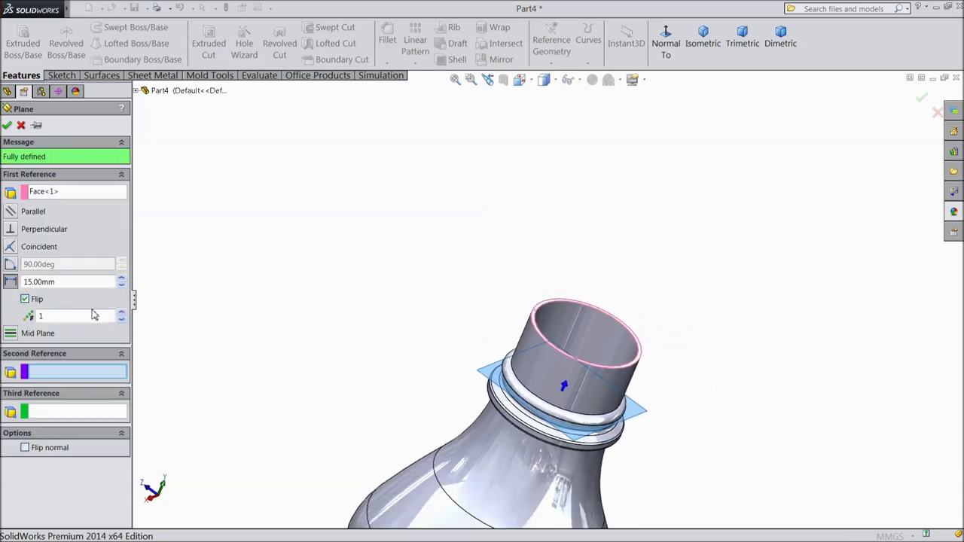
left_click_drag(61, 282, 23, 284)
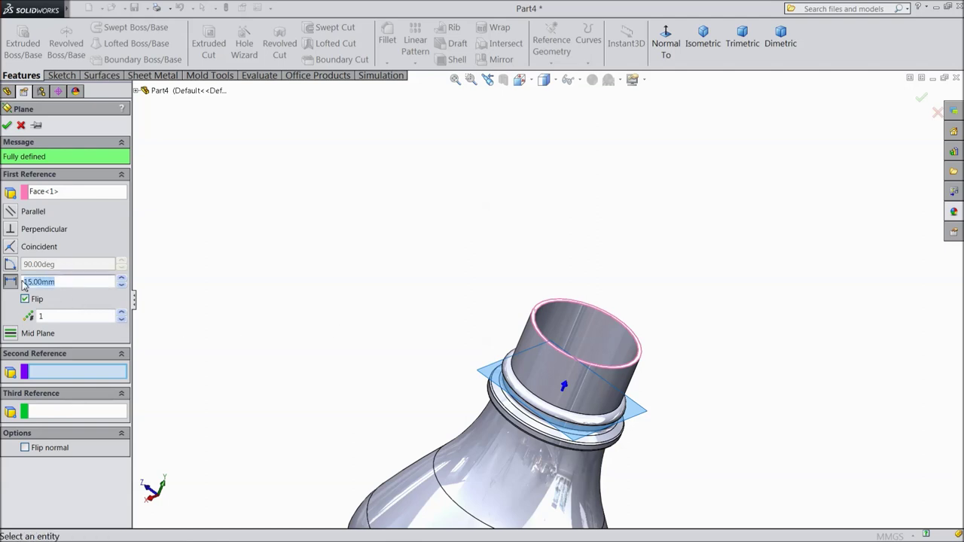
type("1.5")
key("Return")
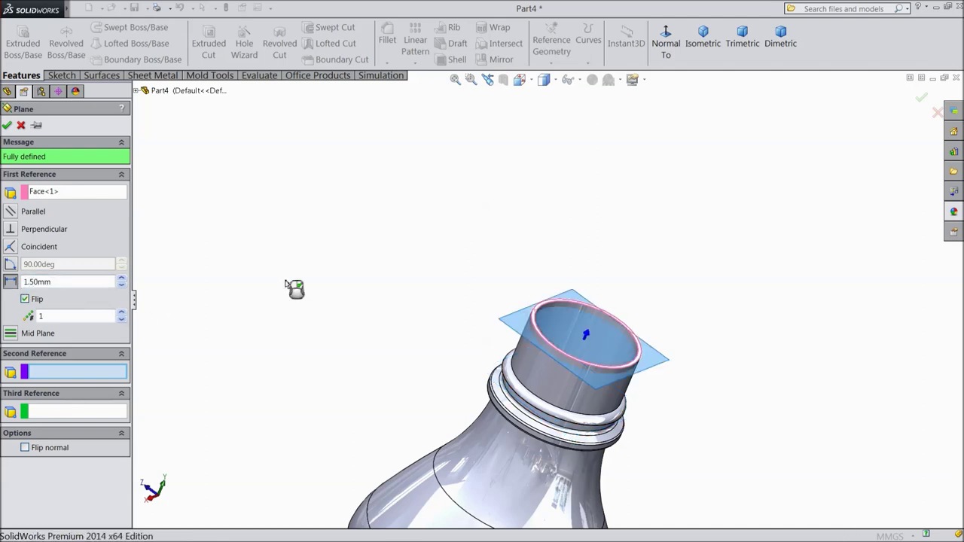
scroll(573, 346, "down", 4)
mouse_move(343, 334)
middle_mouse_down()
mouse_move(323, 294)
mouse_move(339, 295)
mouse_move(297, 292)
middle_mouse_up()
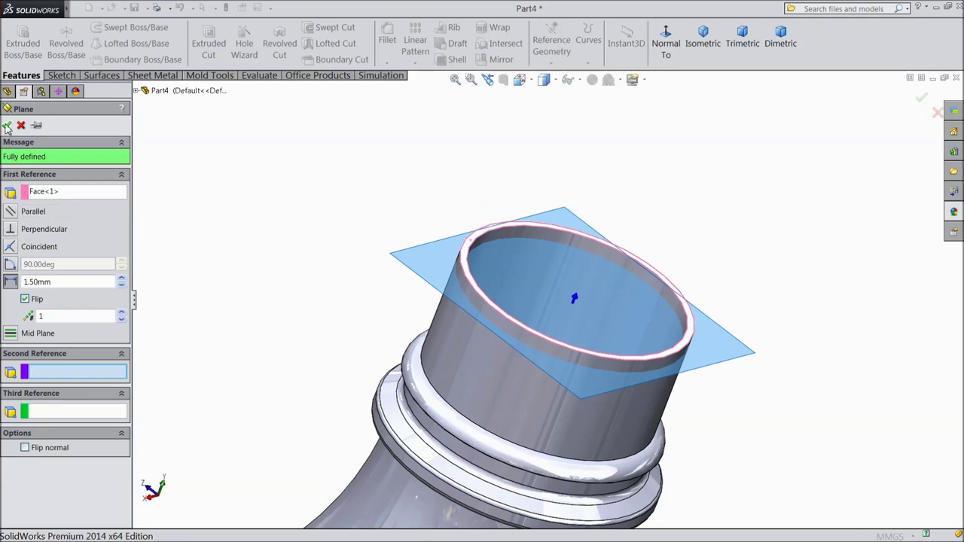
left_click(6, 126)
scroll(486, 273, "down", 3)
scroll(452, 267, "down", 2)
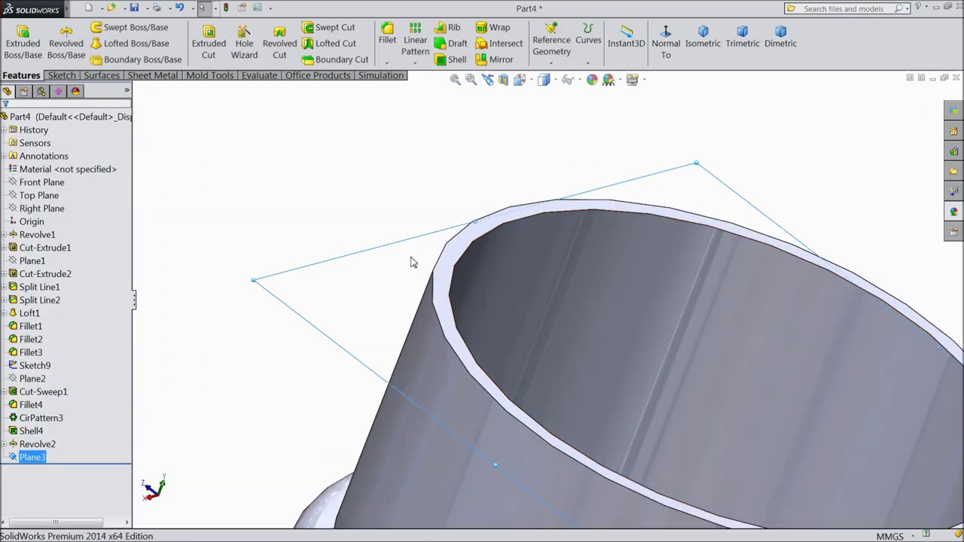
Sketch on Plane3 a 25 mm circle converted from the neck's rim edge
left_click(378, 277)
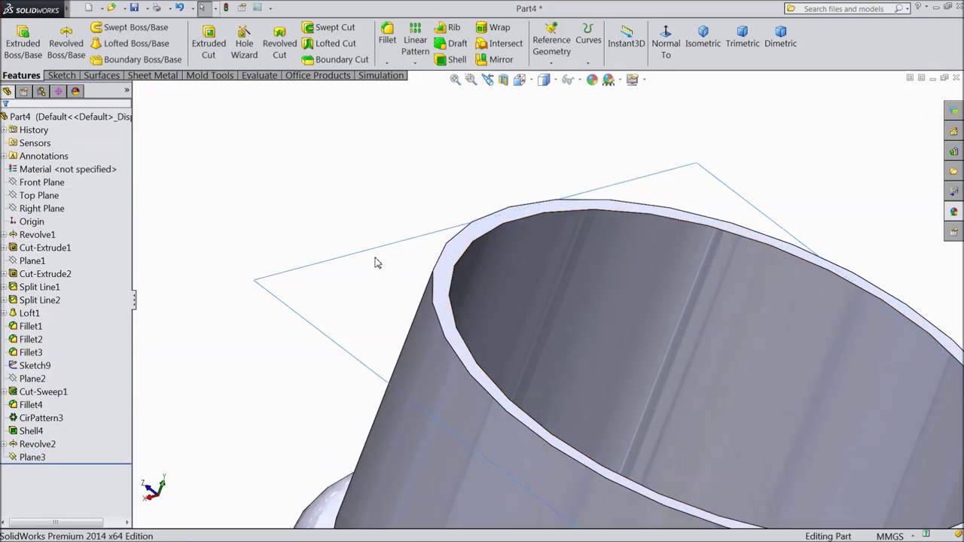
scroll(345, 280, "up", 2)
scroll(341, 281, "up", 2)
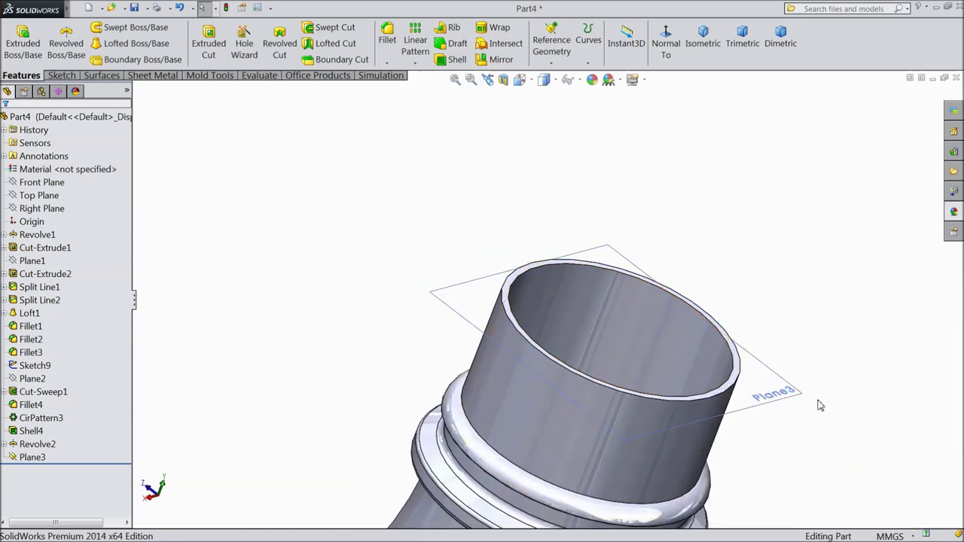
left_click(791, 400)
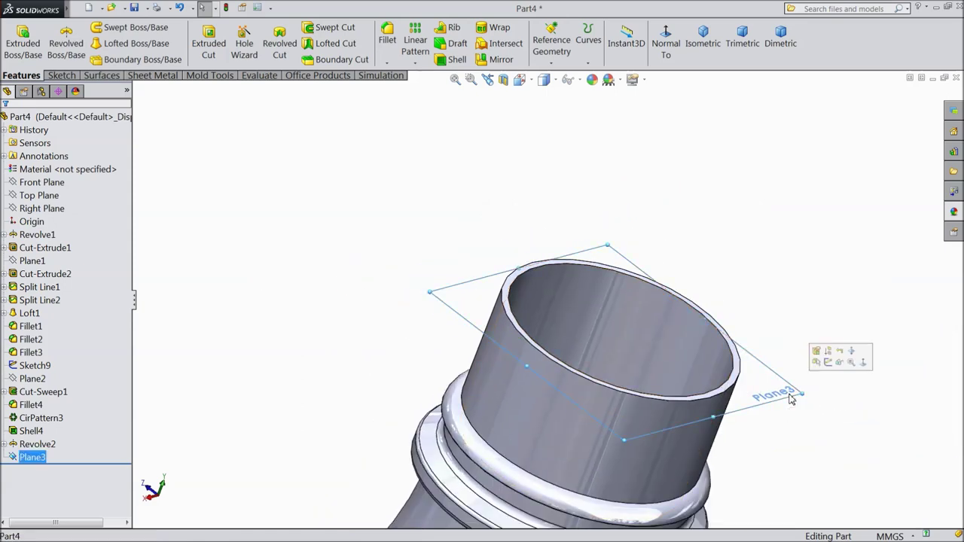
left_click(829, 365)
scroll(538, 327, "down", 3)
scroll(495, 273, "down", 2)
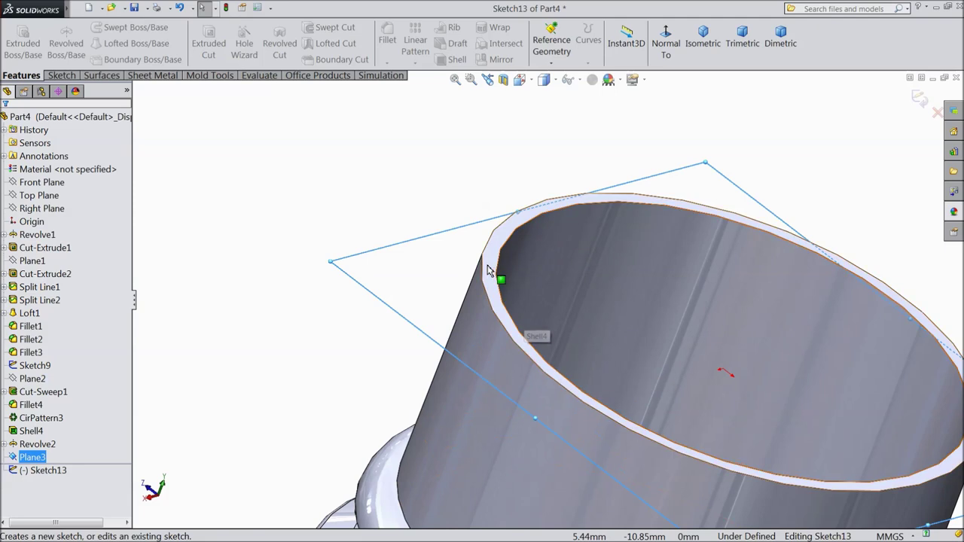
left_click(485, 258)
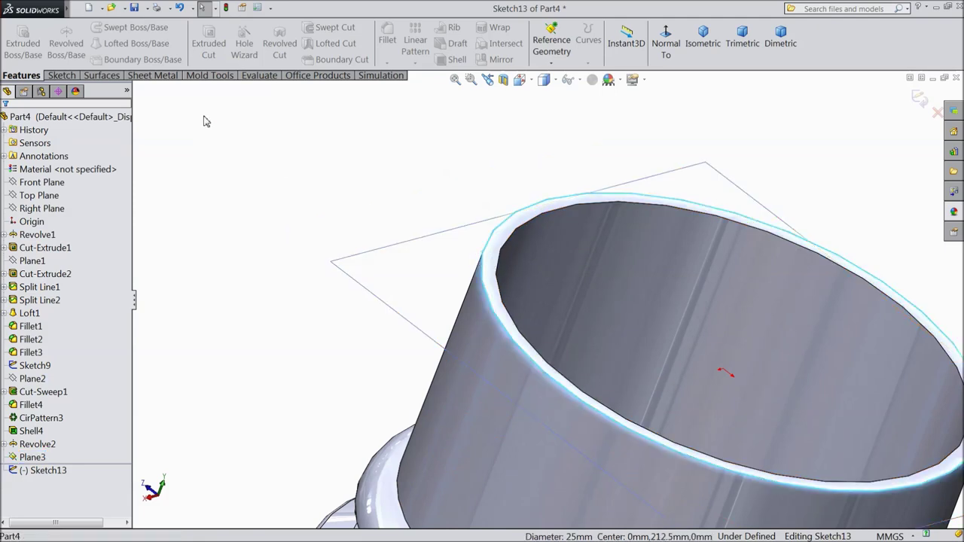
left_click(62, 75)
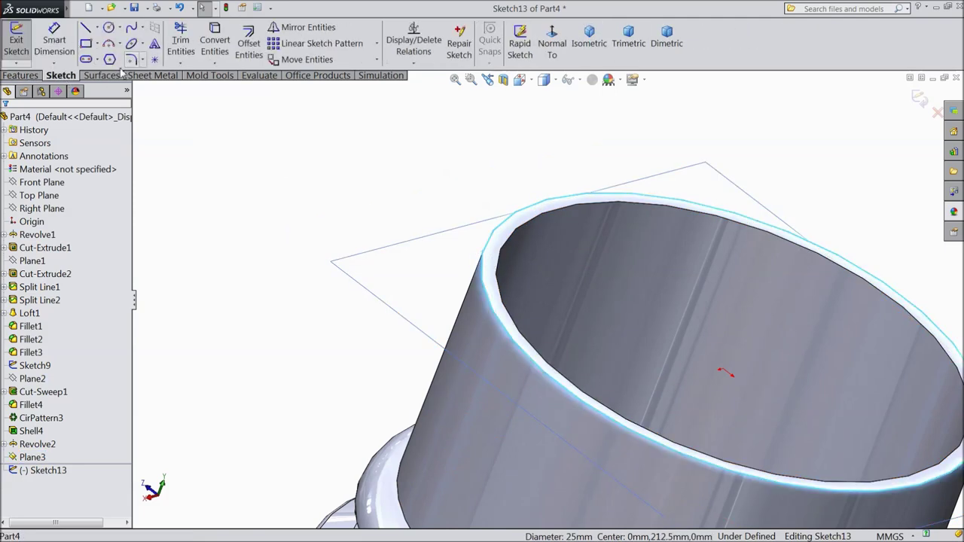
left_click(214, 42)
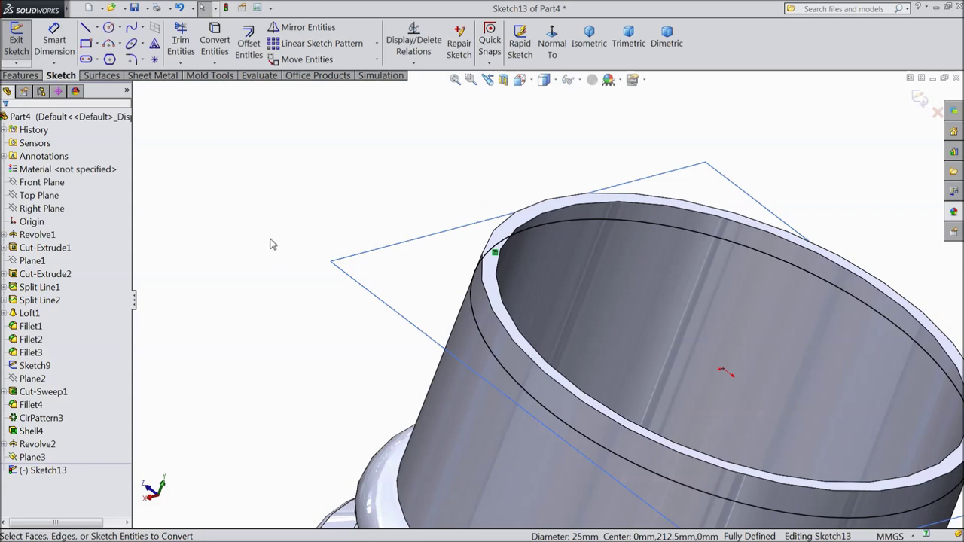
scroll(268, 241, "up", 4)
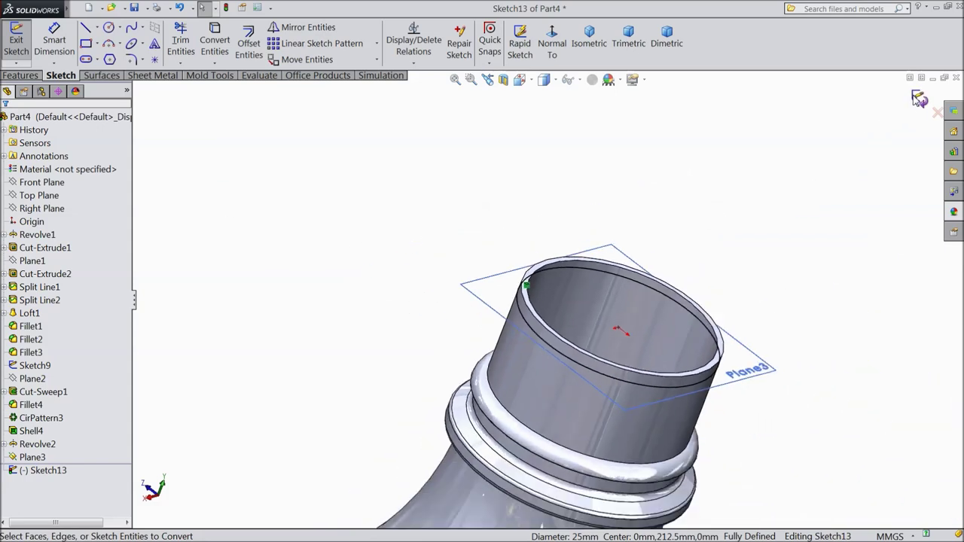
left_click(919, 99)
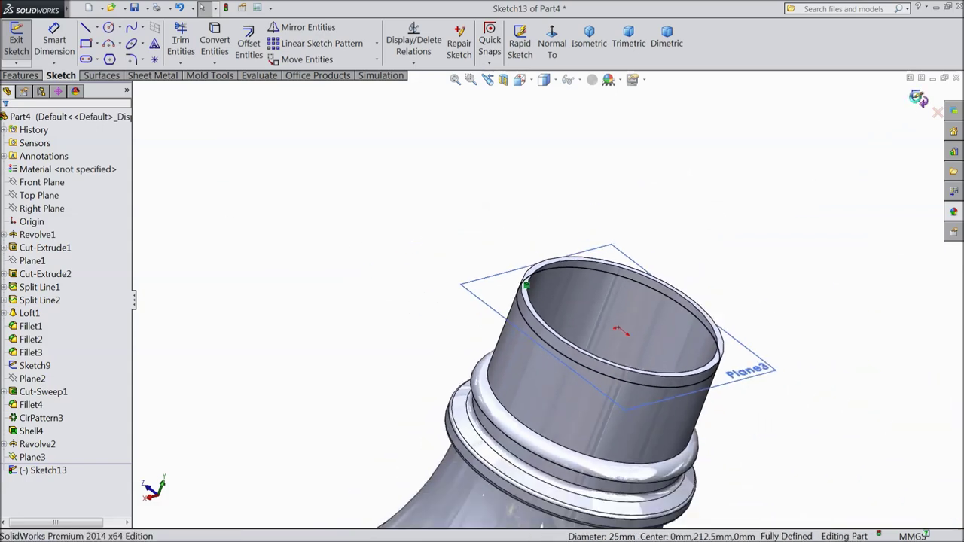
left_click(30, 76)
Create a helix from the circle with 3 mm pitch and 2.4 revolutions, reversed downward
left_click(588, 45)
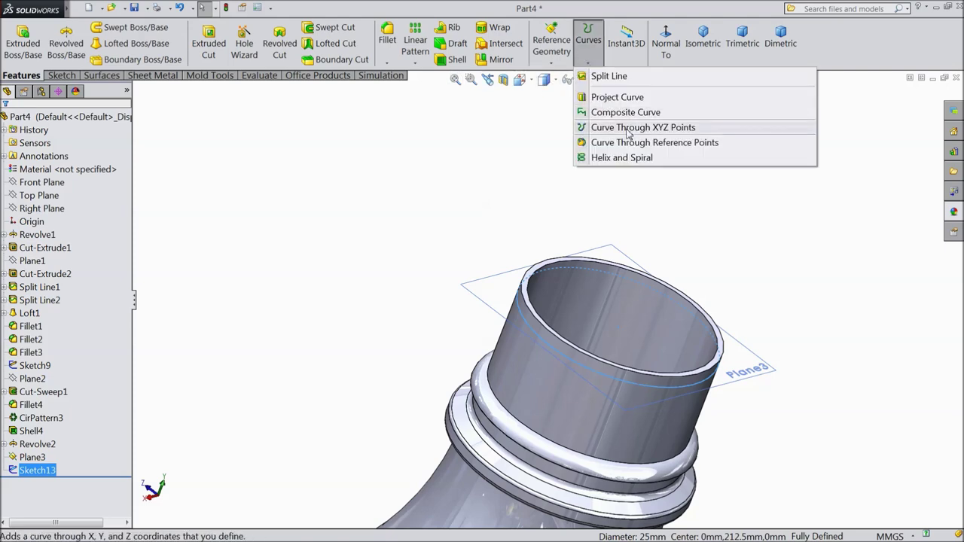
left_click(634, 158)
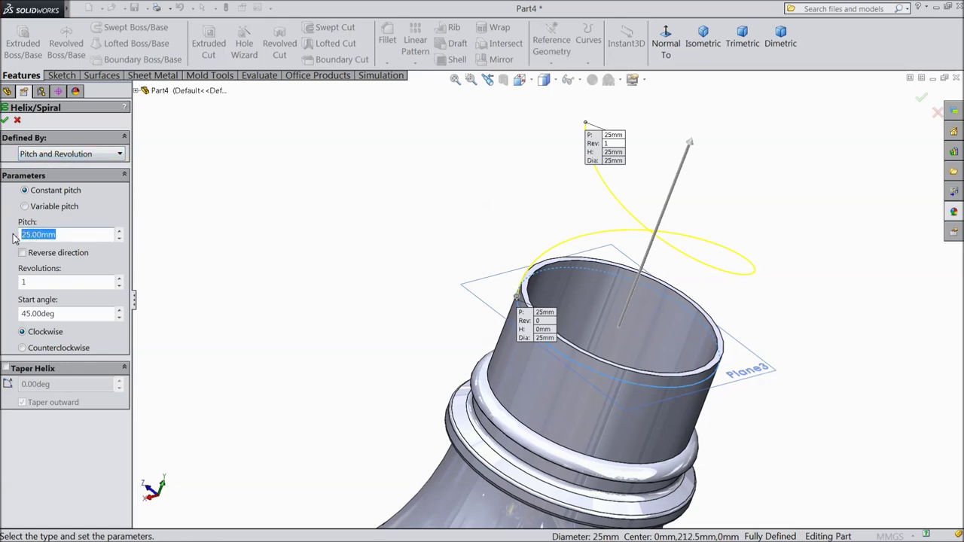
key("Return")
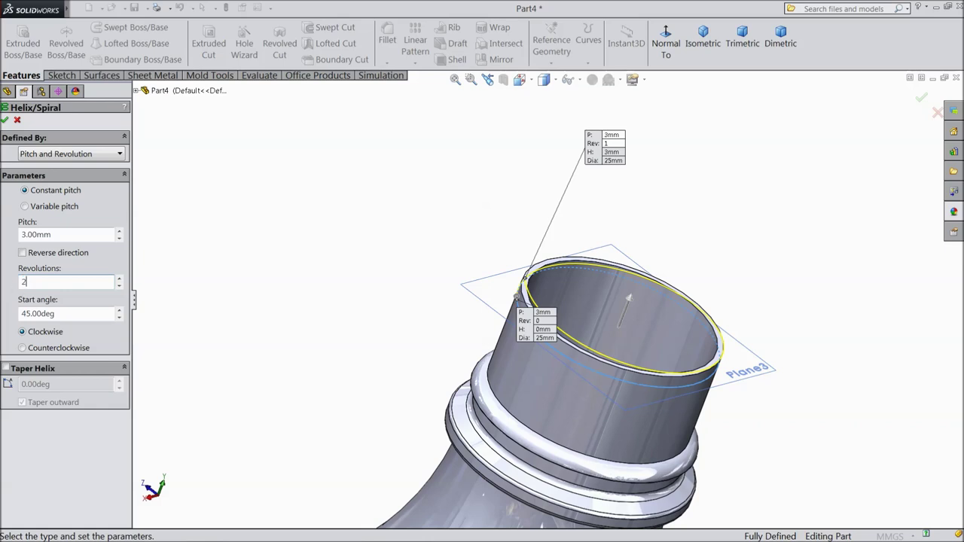
key("Return")
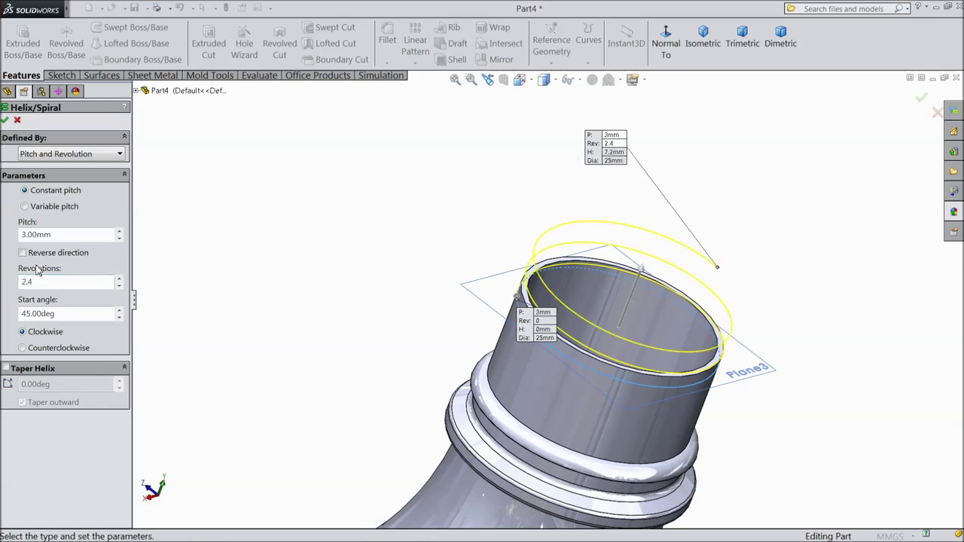
left_click(23, 254)
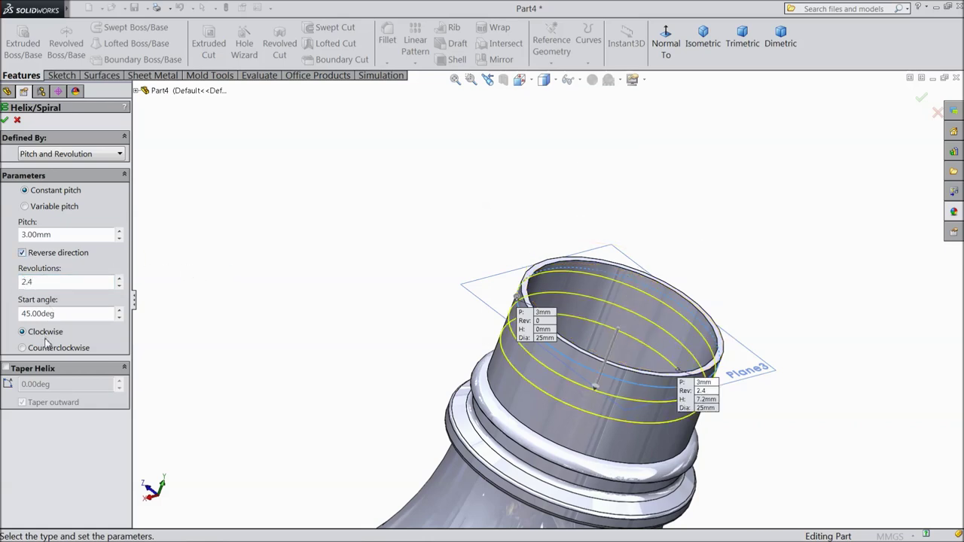
left_click(7, 121)
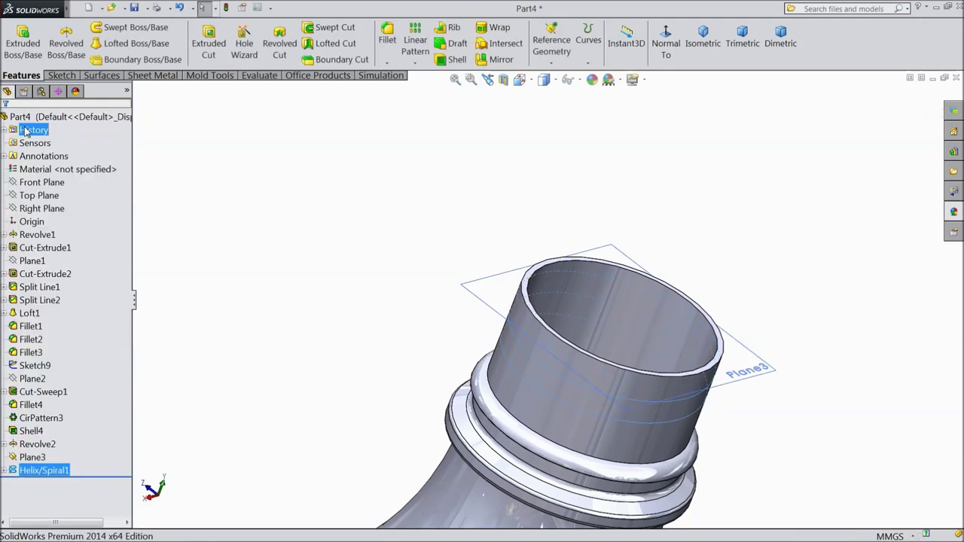
left_click(41, 209)
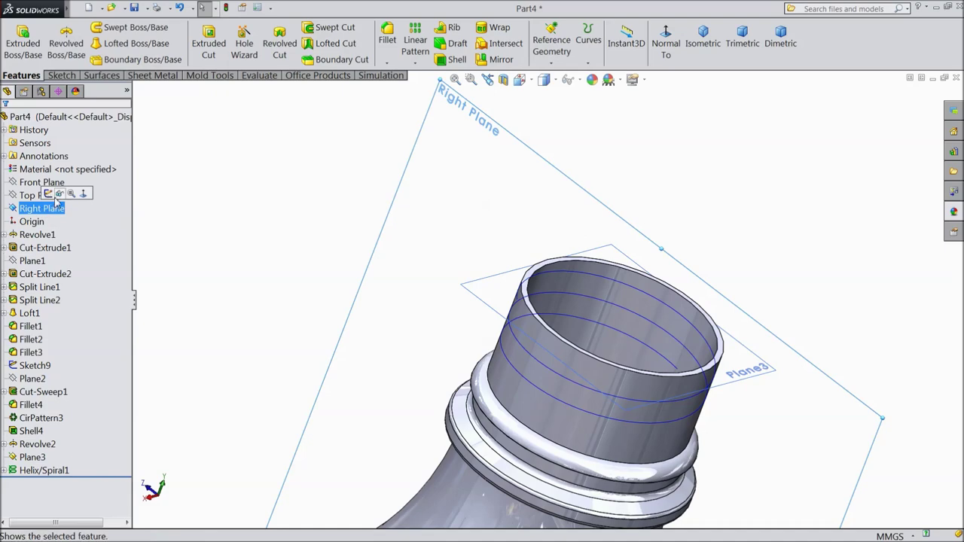
Start a new sketch on the Right Plane and view it head-on
left_click(51, 194)
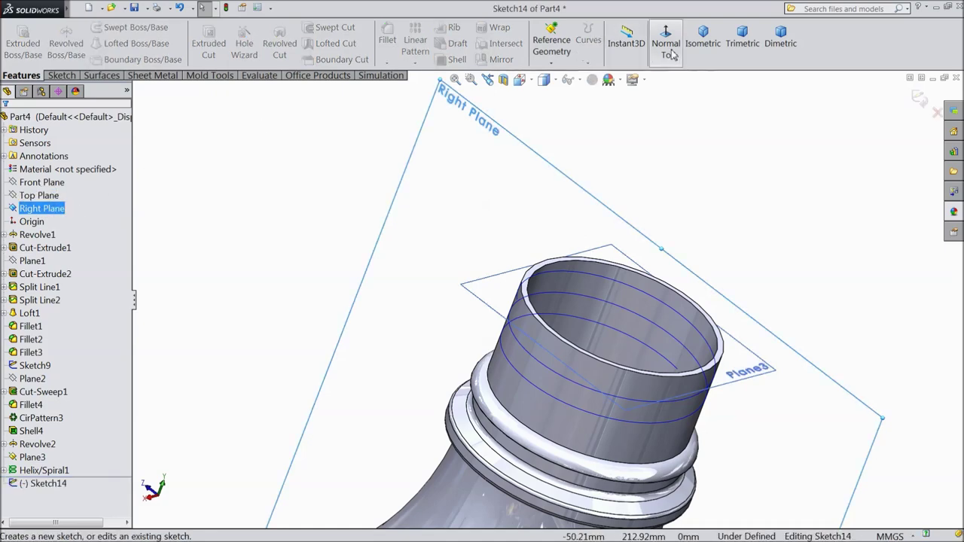
left_click(666, 45)
scroll(493, 241, "down", 3)
scroll(445, 204, "down", 3)
scroll(490, 224, "down", 2)
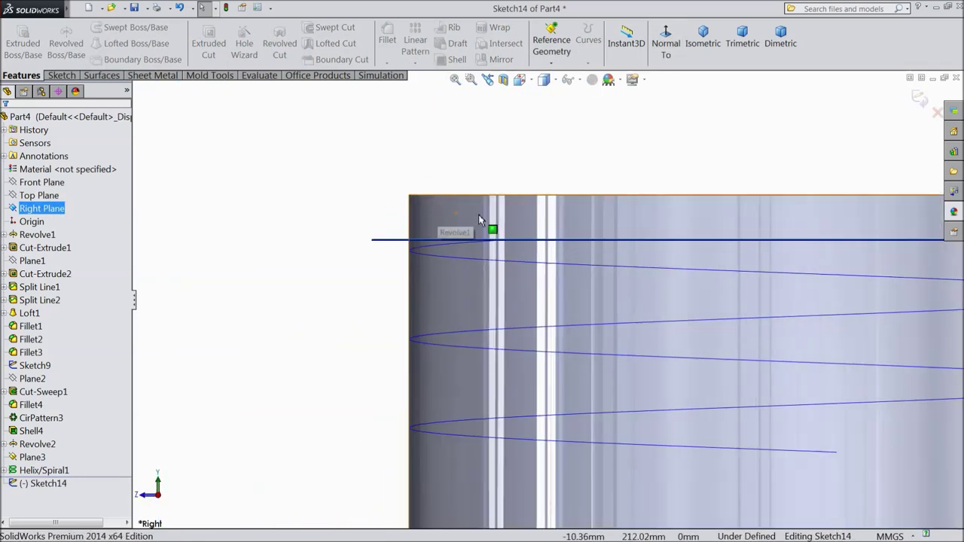
Draw a closed four-sided thread profile against the neck's outer edge
left_click(68, 76)
left_click(87, 29)
scroll(442, 238, "down", 2)
scroll(442, 238, "down", 2)
left_click(373, 196)
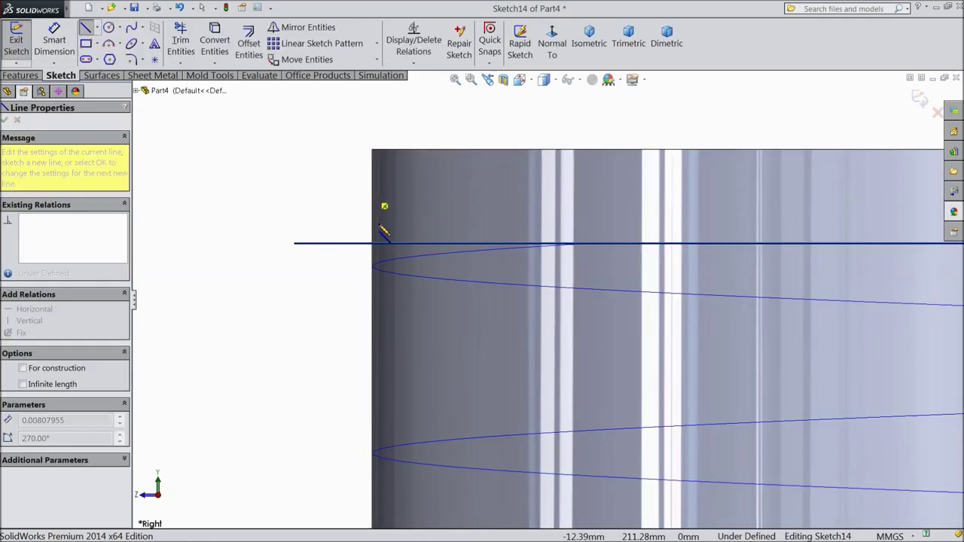
left_click(372, 305)
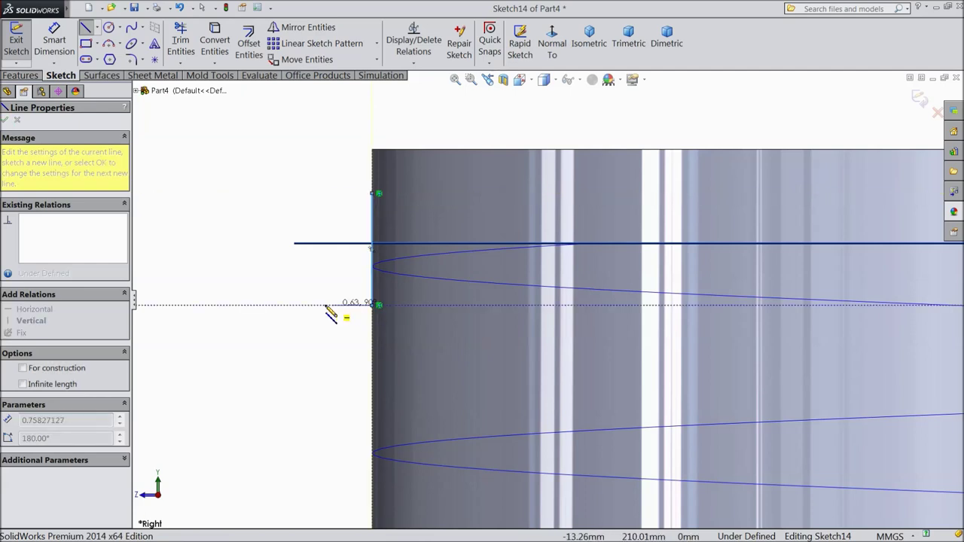
left_click(274, 281)
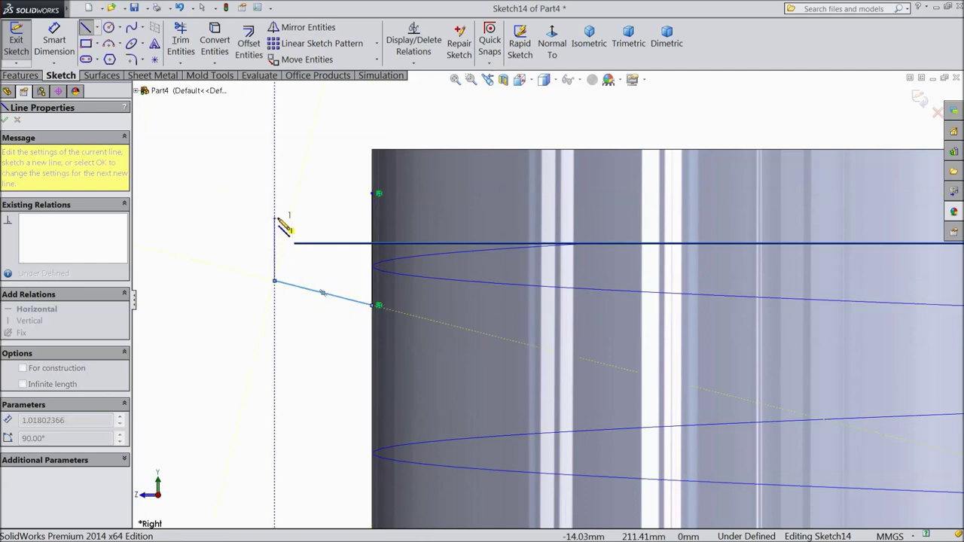
left_click(274, 217)
left_click(375, 195)
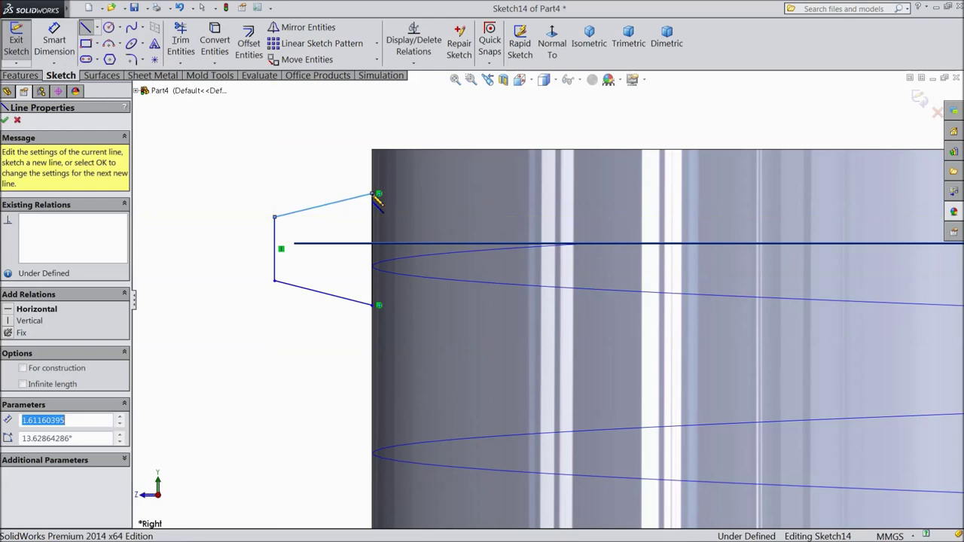
right_click(323, 155)
left_click(346, 155)
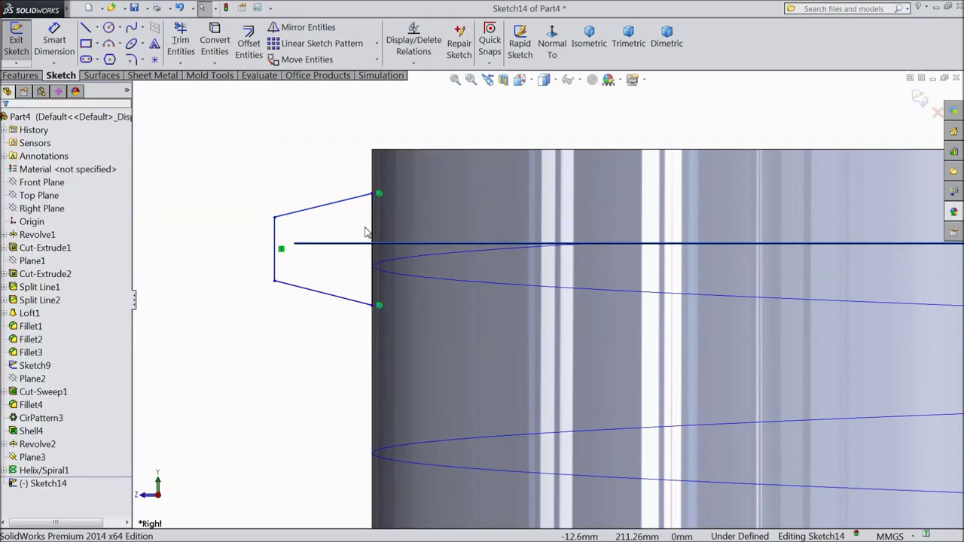
Draw a horizontal construction centerline from the neck edge to the left
left_click(95, 28)
left_click(106, 61)
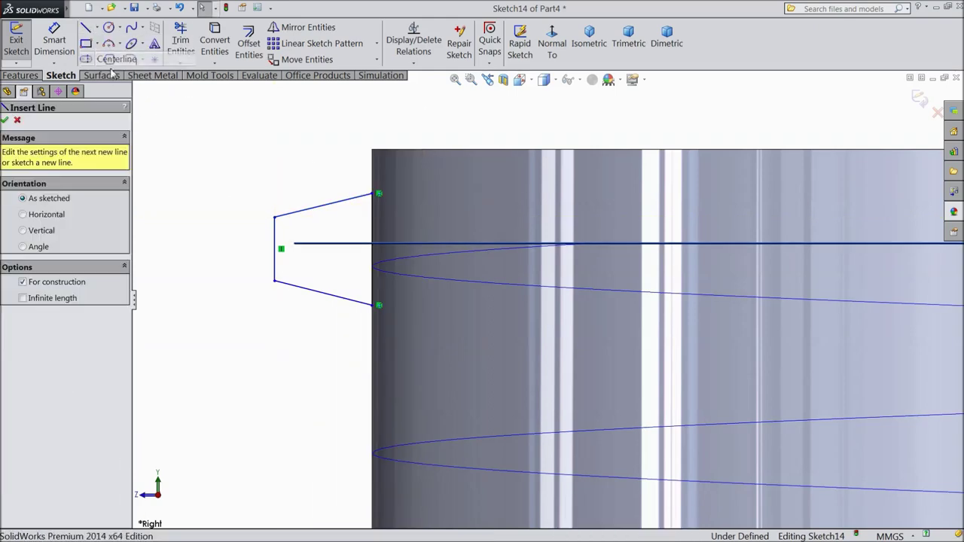
left_click(372, 247)
left_click(251, 248)
right_click(250, 246)
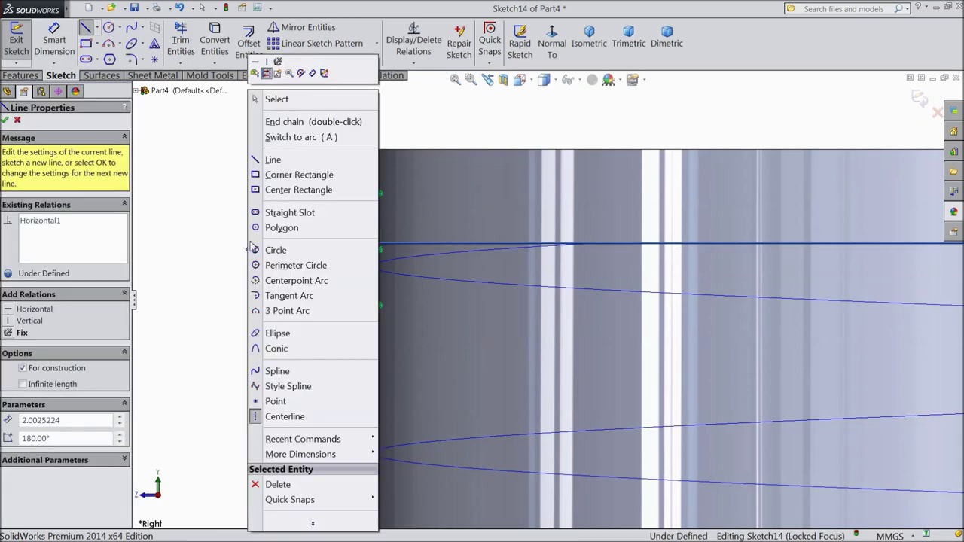
left_click(277, 99)
Make the two slanted profile lines symmetric about the centerline
scroll(320, 260, "down", 1)
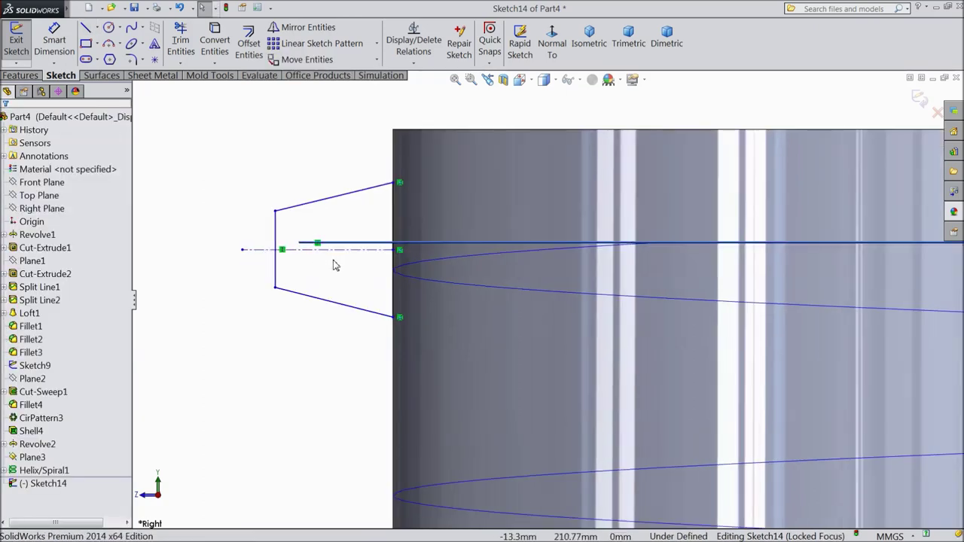
left_click(349, 196)
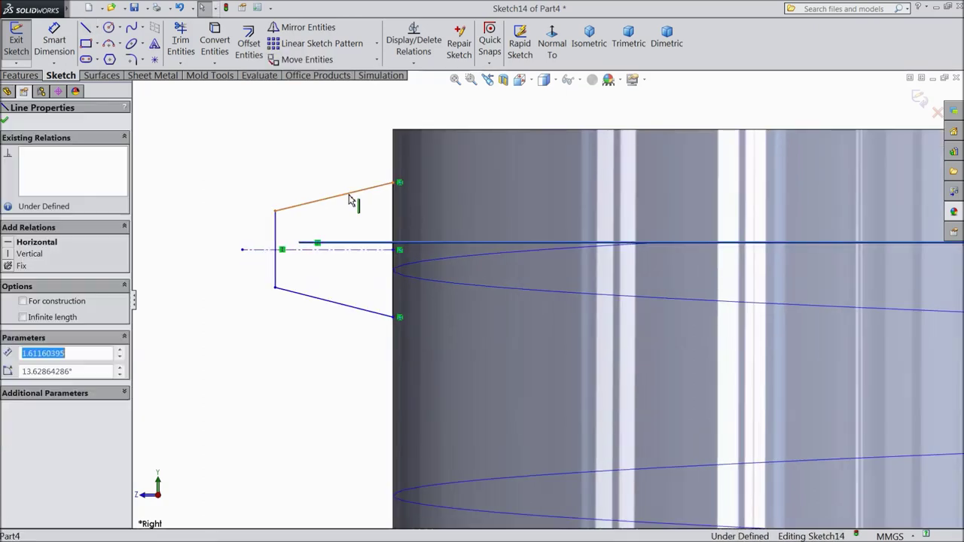
left_click(340, 251, "ctrl")
left_click(341, 309, "ctrl")
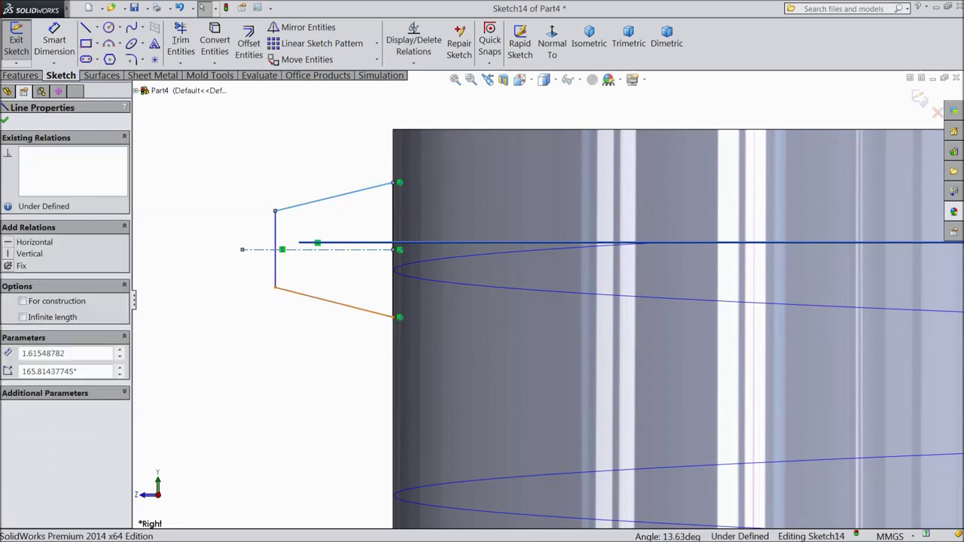
left_click(432, 263)
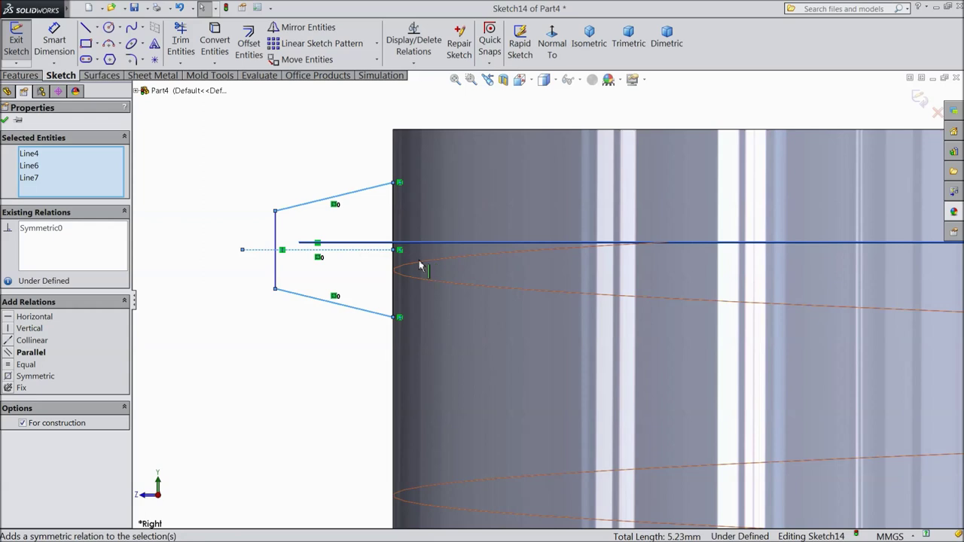
Dimension the slanted sides to a 30° angle and the vertical edge to 1.5
left_click(71, 45)
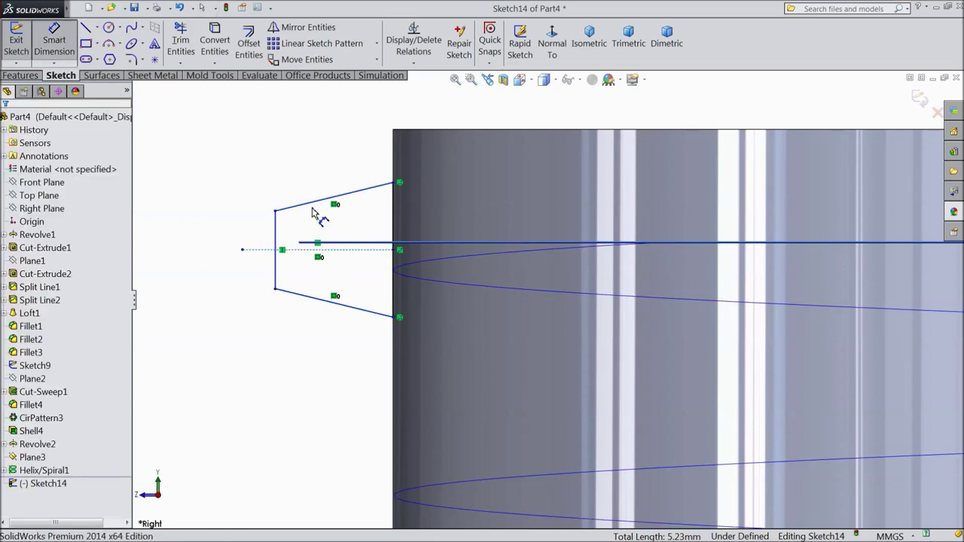
left_click(324, 200)
left_click(326, 306)
left_click(349, 269)
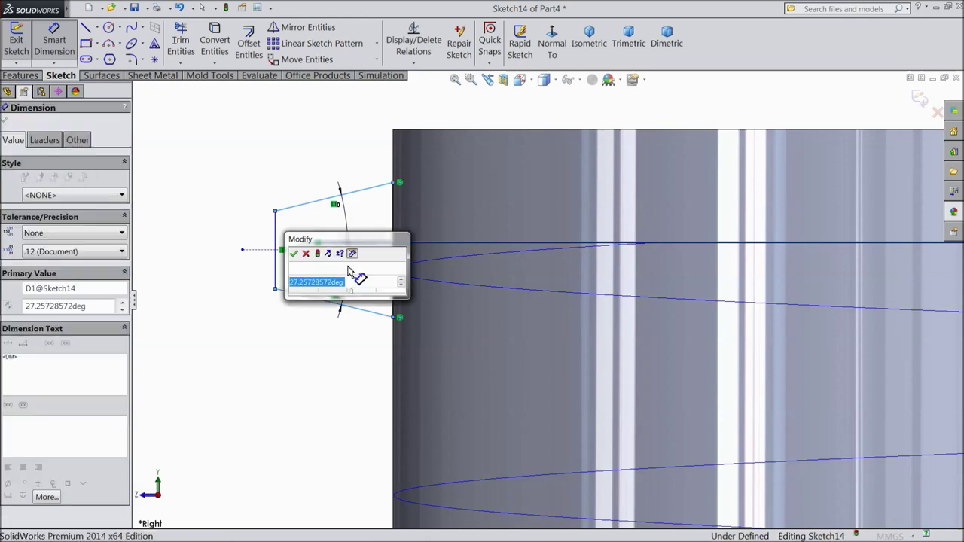
type("30")
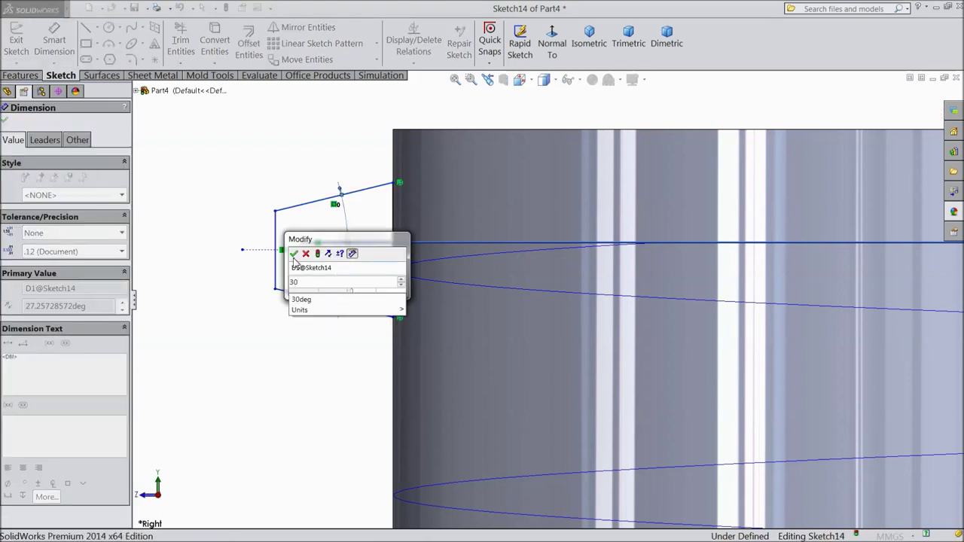
left_click(294, 254)
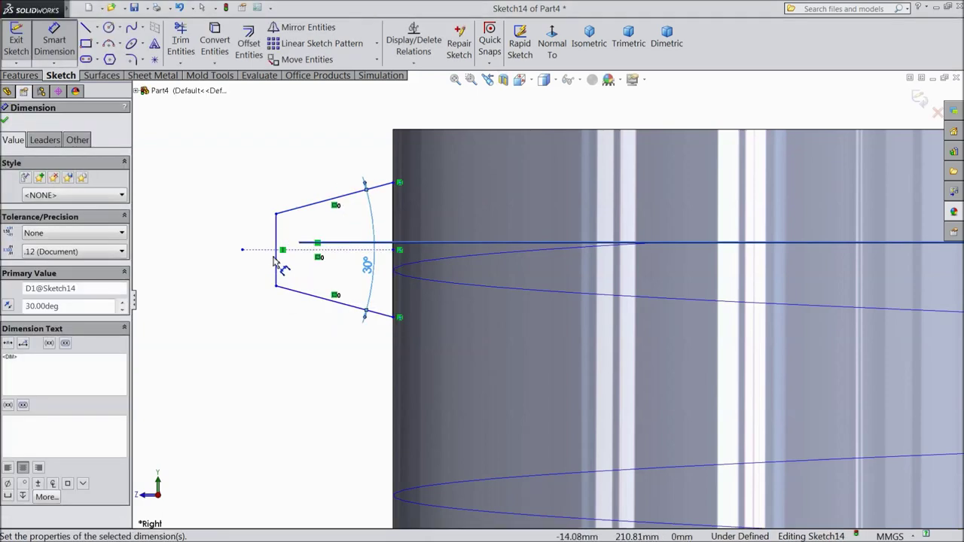
left_click(392, 234)
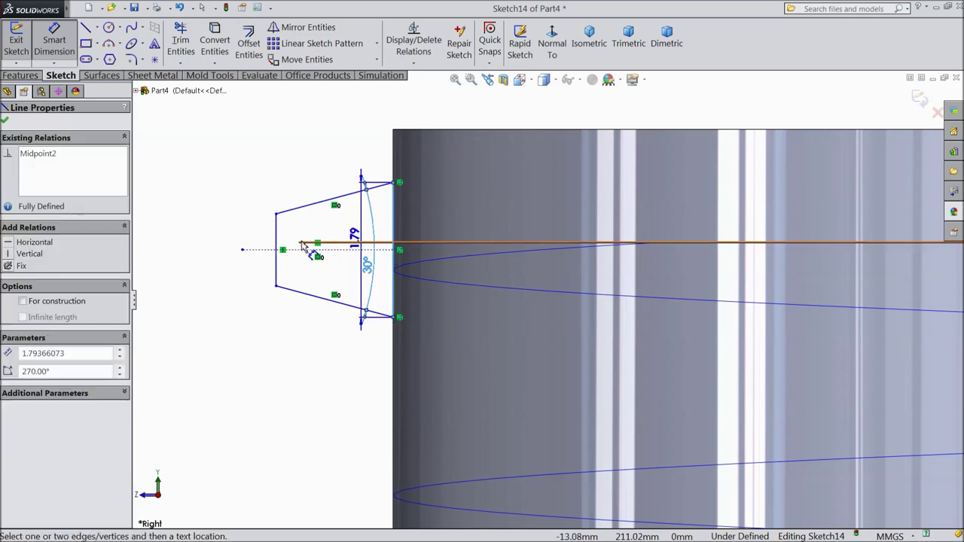
left_click(211, 255)
type("1.5")
left_click(149, 235)
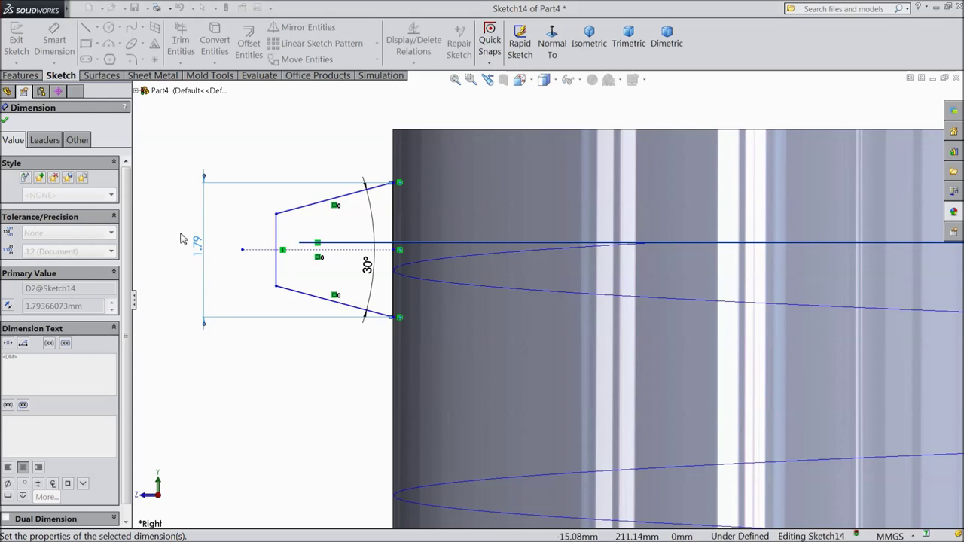
Set the profile width to 1.15 and centerline offset from the neck top to 1.5, then exit the sketch
left_click(276, 238)
left_click(395, 264)
left_click(336, 119)
type("1.15")
left_click(280, 101)
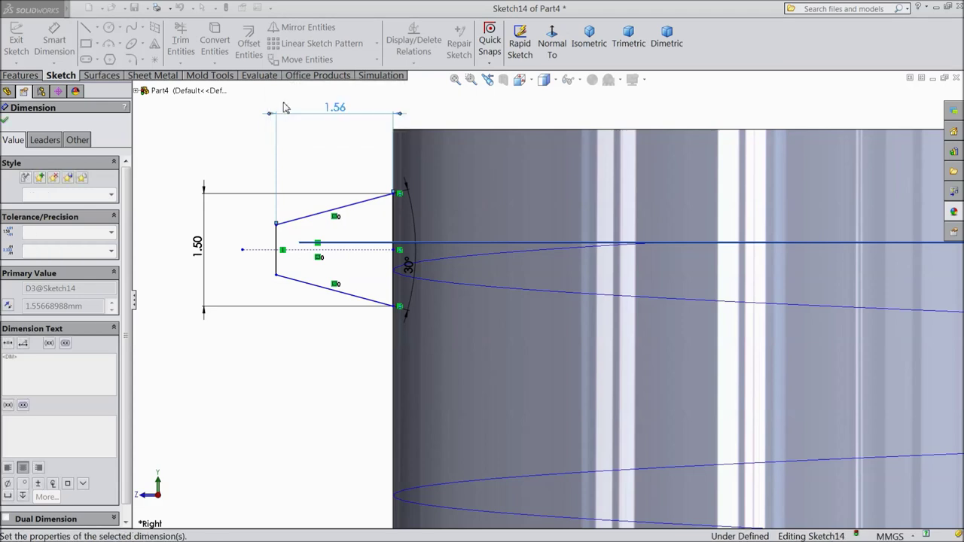
left_click(354, 250)
left_click(428, 130)
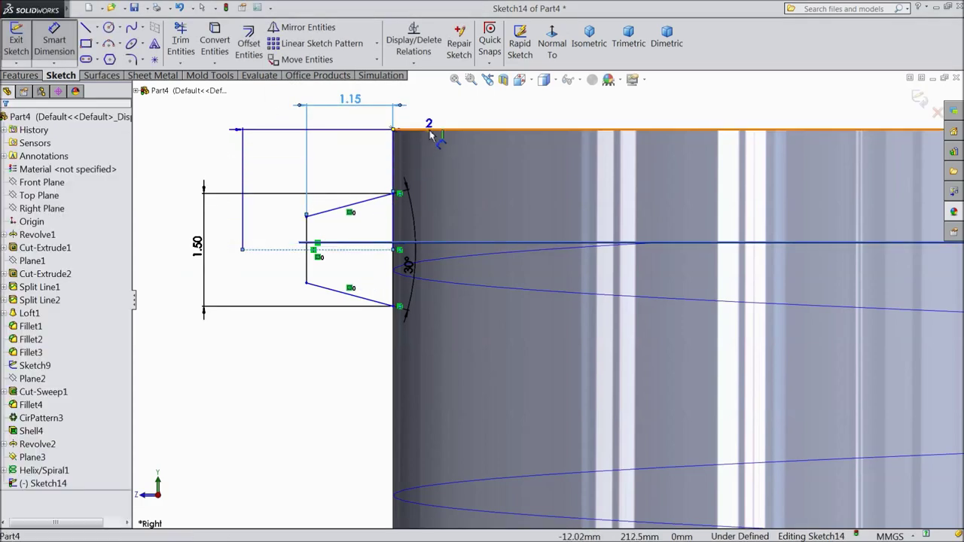
left_click(159, 185)
type("1.5")
left_click(110, 172)
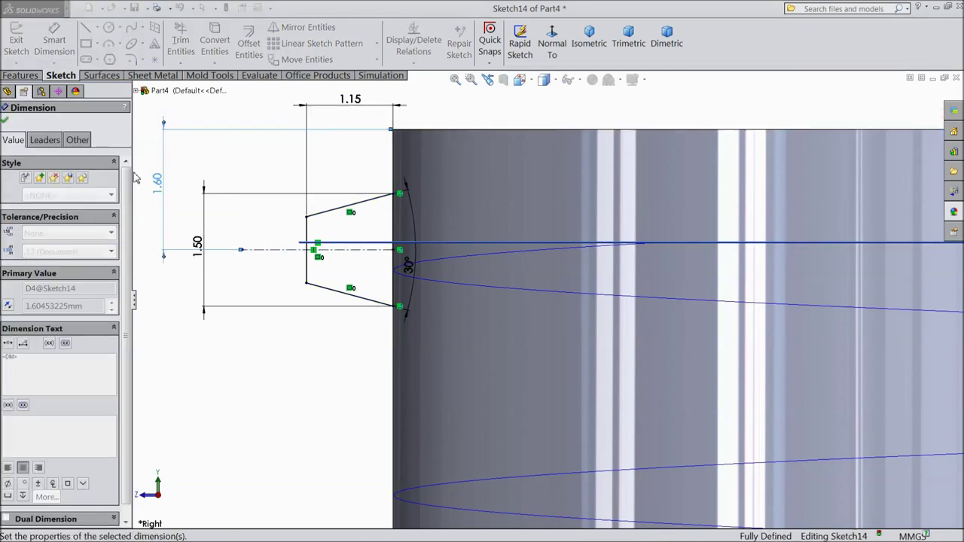
left_click(5, 122)
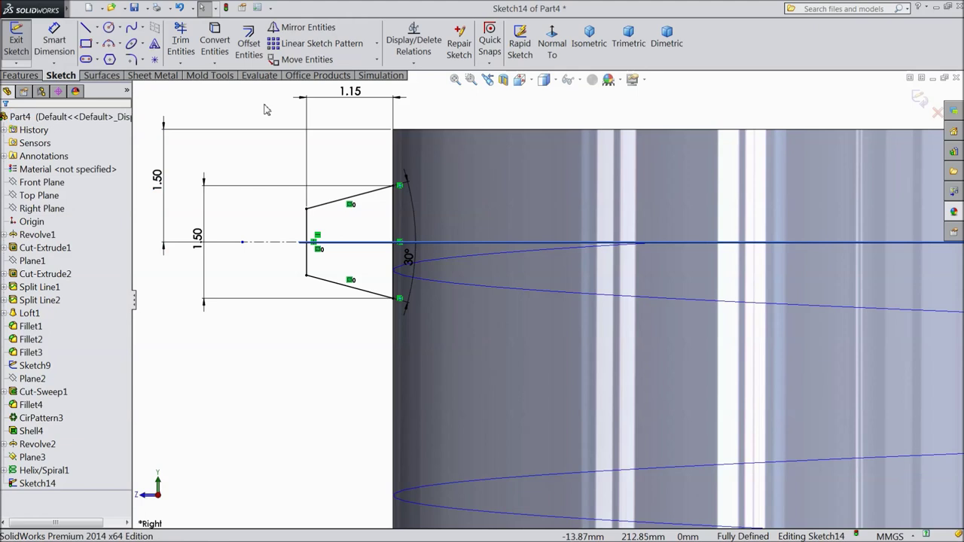
left_click(919, 98)
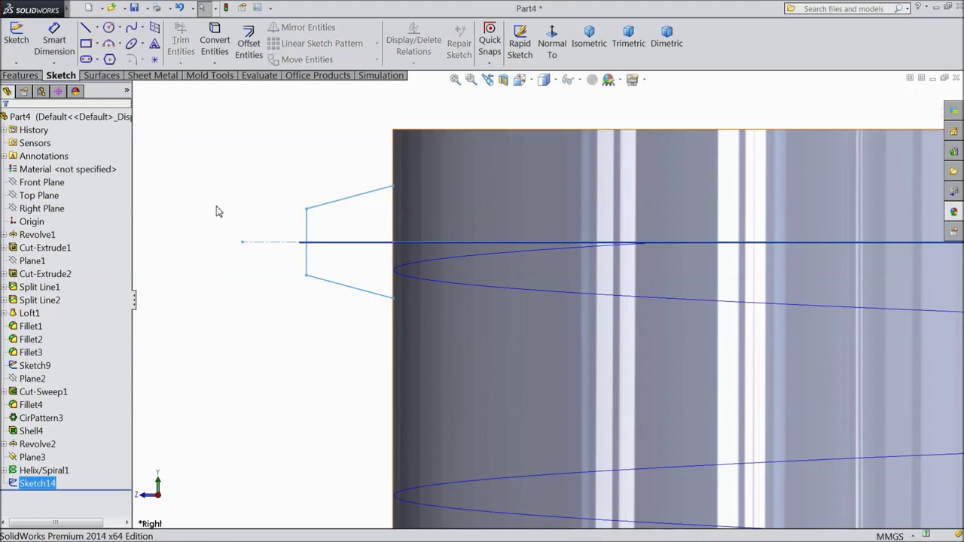
Sweep Sketch14 along Helix/Spiral1 to create Sweep1, the raised thread around the neck
left_click(34, 77)
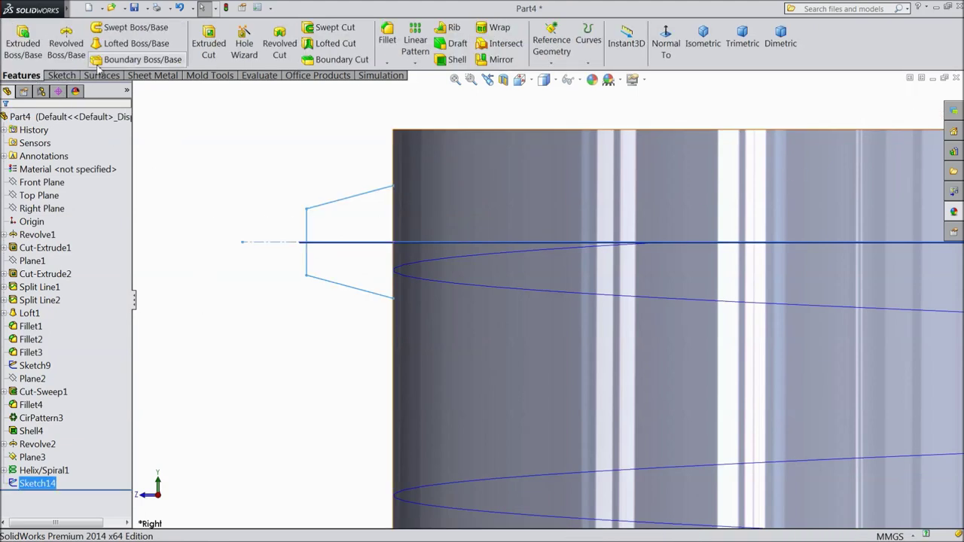
left_click(136, 30)
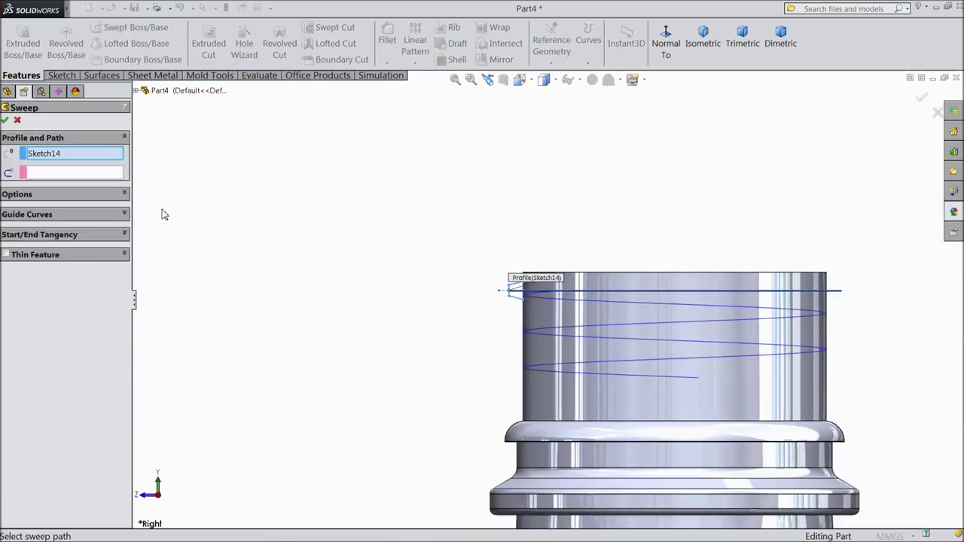
left_click(69, 172)
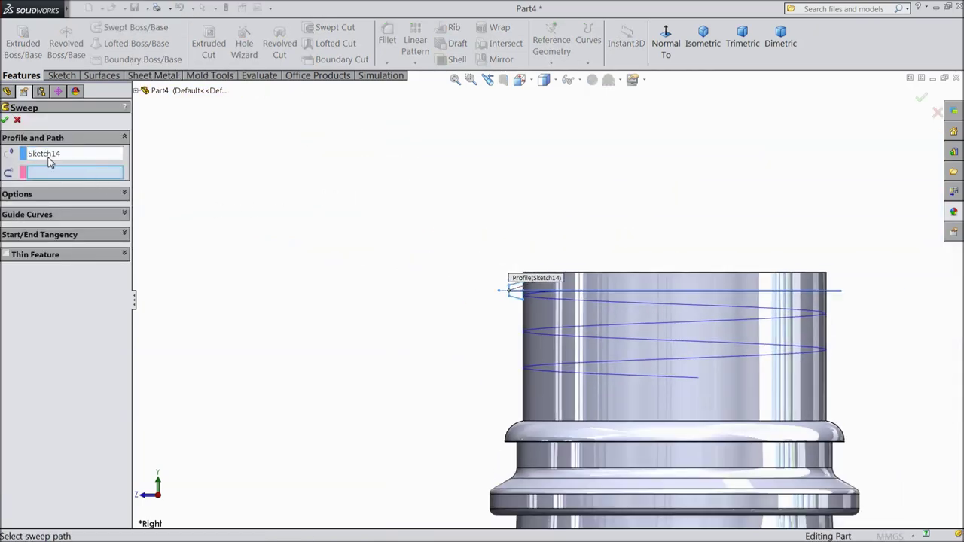
mouse_move(228, 202)
middle_mouse_down()
mouse_move(354, 233)
mouse_move(366, 269)
mouse_move(394, 293)
mouse_move(705, 409)
middle_mouse_up()
scroll(398, 295, "down", 2)
scroll(334, 282, "down", 2)
scroll(312, 276, "down", 2)
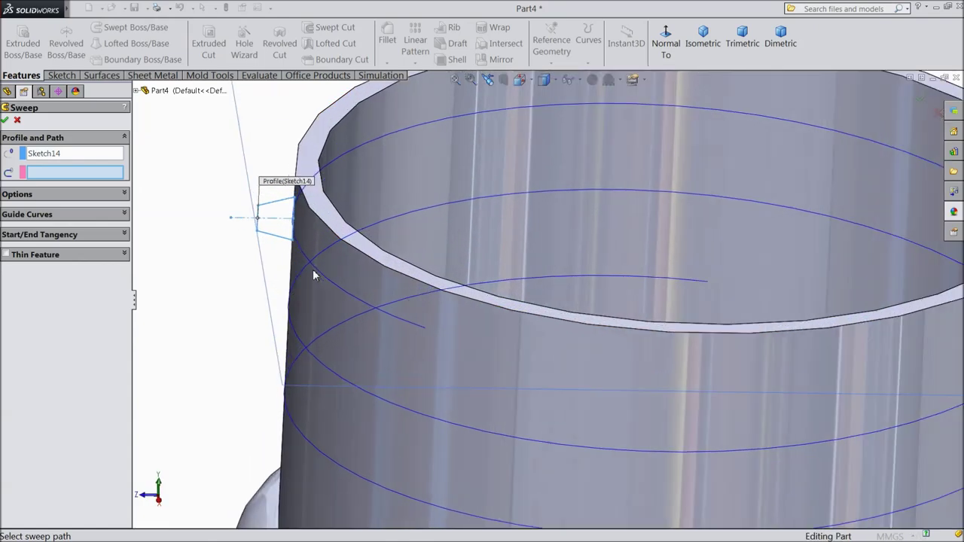
left_click(297, 334)
scroll(369, 324, "up", 5)
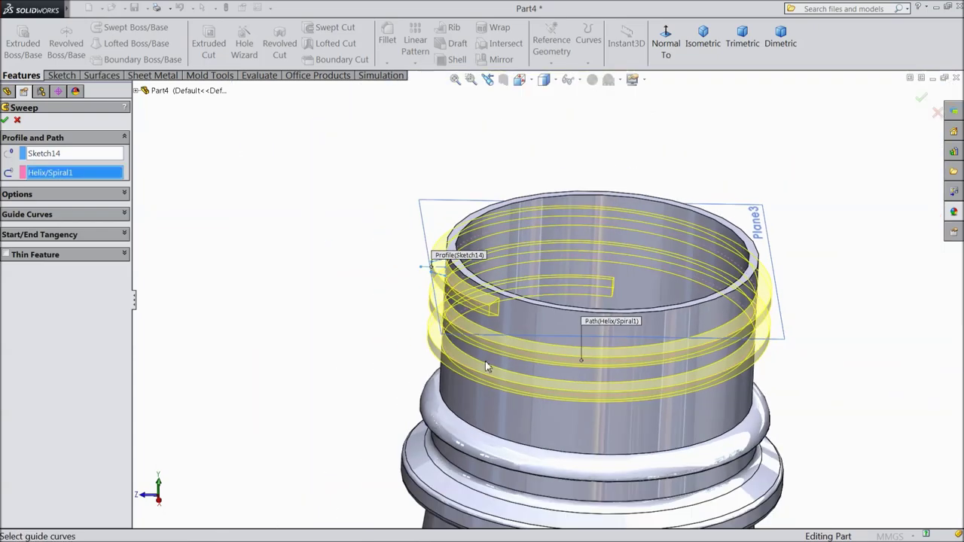
scroll(697, 389, "down", 3)
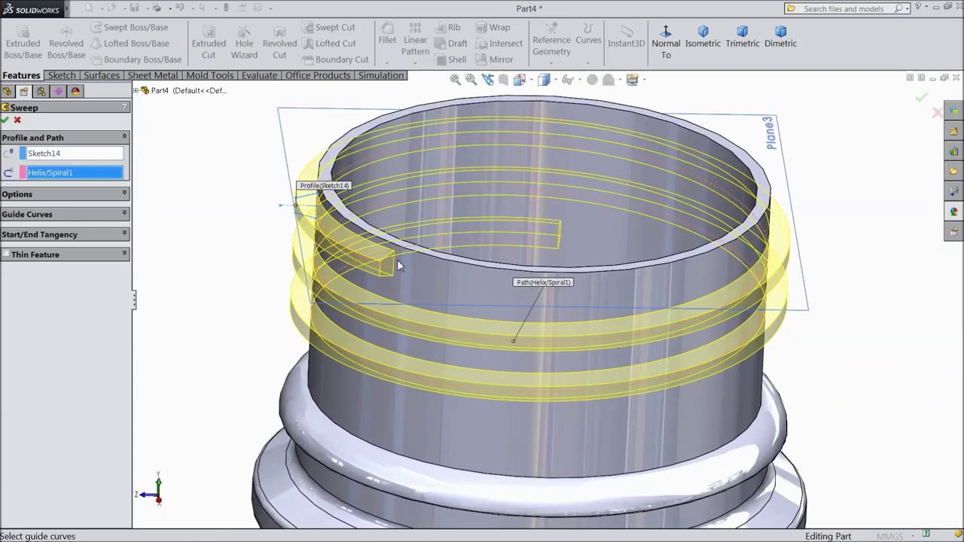
left_click(6, 120)
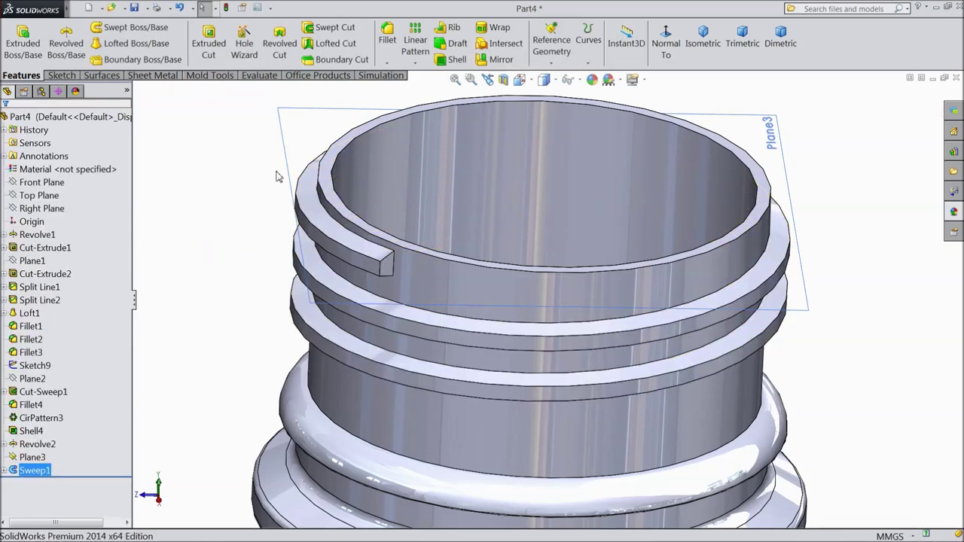
left_click(286, 151)
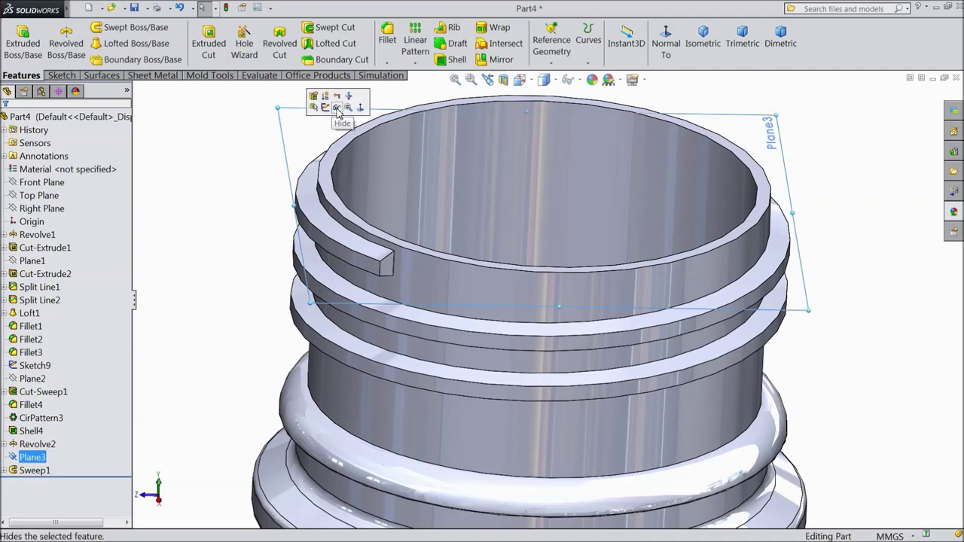
Hide Plane3 and zoom in from below to inspect the end of the neck thread
left_click(338, 111)
scroll(264, 271, "up", 3)
mouse_move(265, 271)
middle_mouse_down()
mouse_move(287, 196)
mouse_move(312, 274)
mouse_move(242, 261)
mouse_move(272, 260)
mouse_move(352, 300)
mouse_move(338, 304)
mouse_move(290, 196)
mouse_move(288, 250)
middle_mouse_up()
scroll(353, 299, "up", 3)
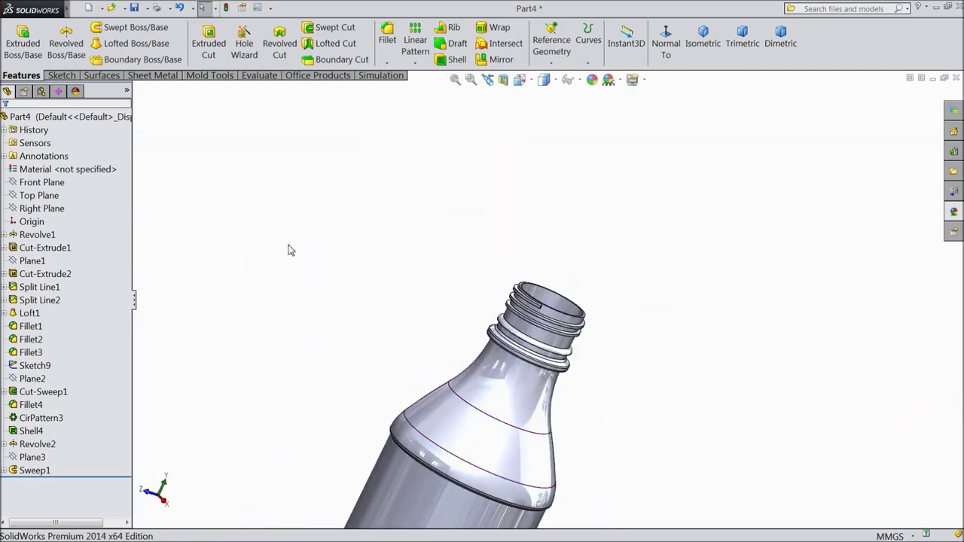
scroll(317, 275, "up", 2)
scroll(323, 282, "up", 2)
scroll(577, 355, "down", 3)
scroll(442, 239, "down", 4)
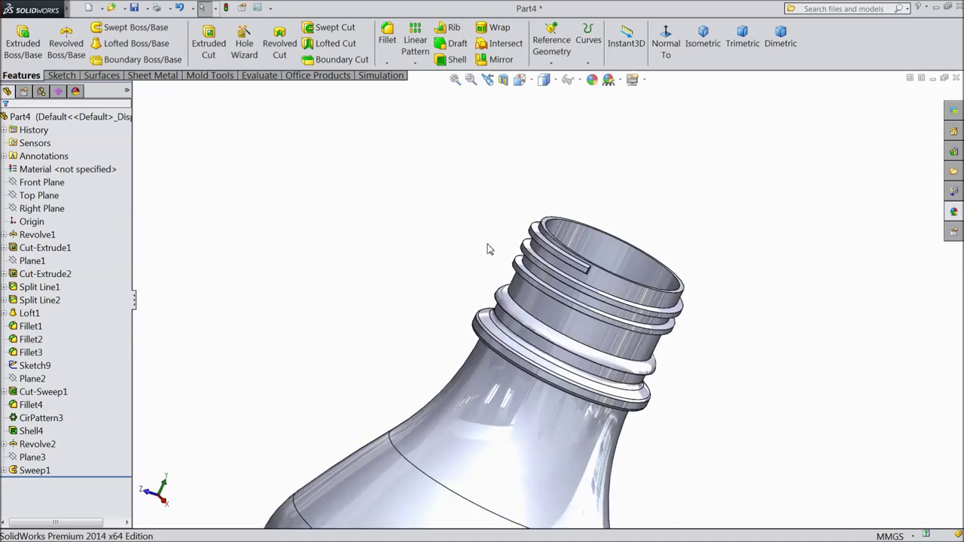
scroll(572, 316, "up", 2)
scroll(624, 295, "down", 1)
scroll(643, 264, "down", 1)
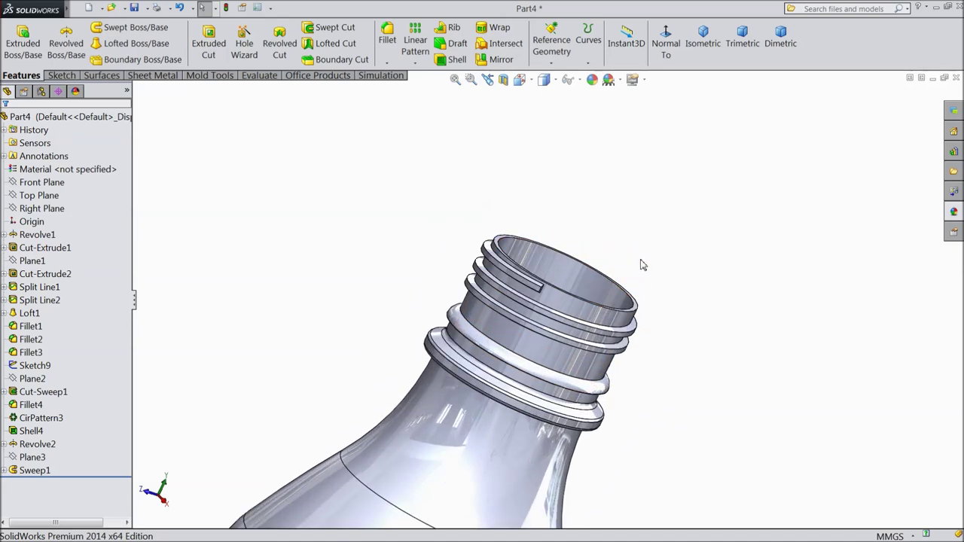
scroll(643, 264, "down", 1)
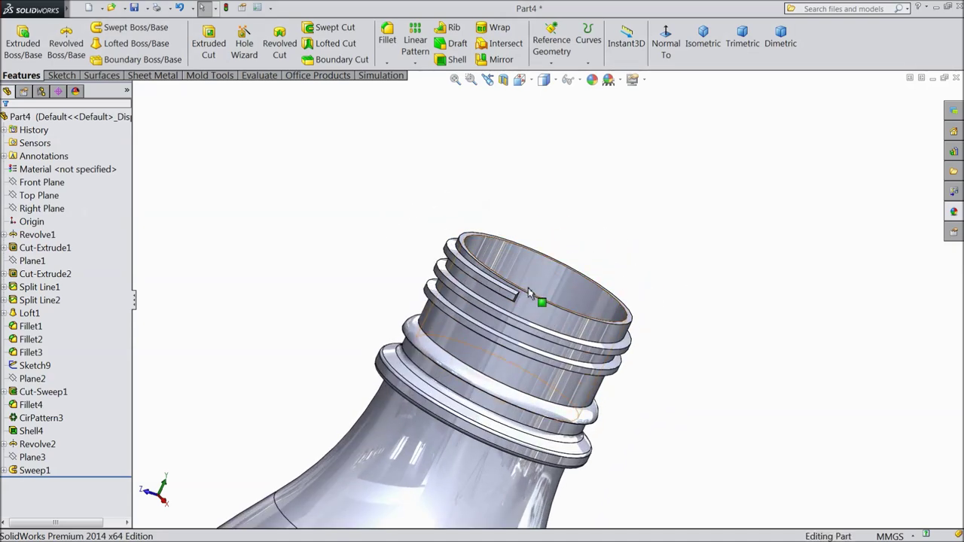
scroll(517, 293, "down", 2)
left_click(388, 66)
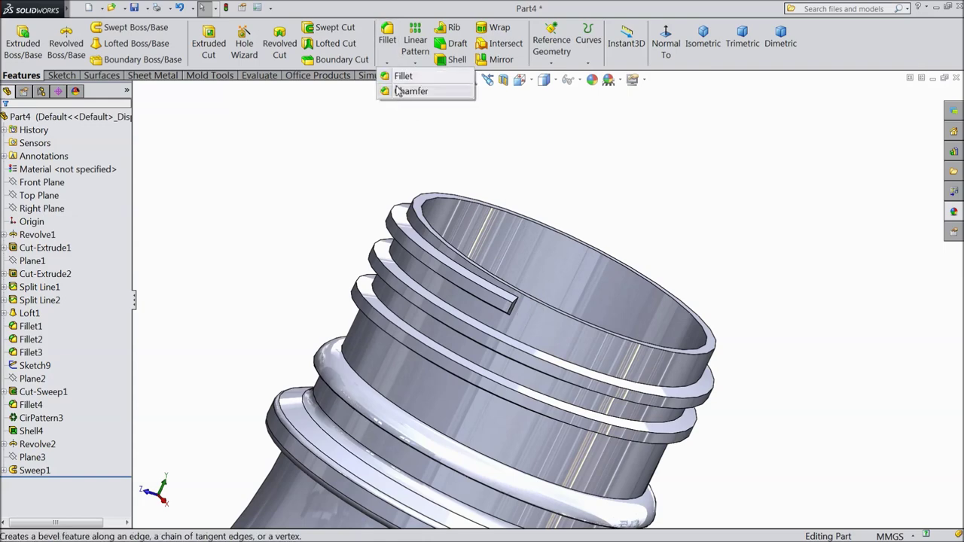
Start an angle-distance chamfer at 2 mm on the first two thread-end edges
left_click(407, 90)
type("2")
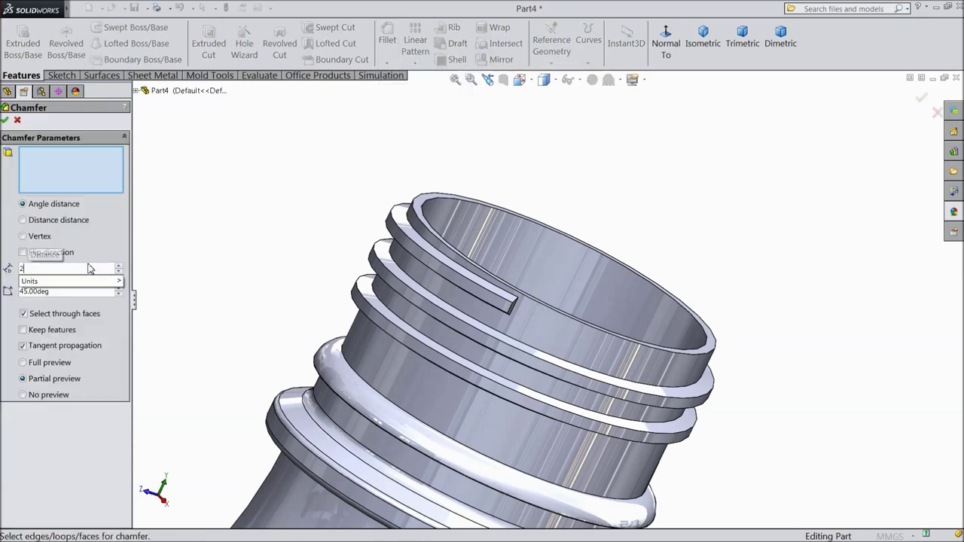
key("Return")
scroll(517, 324, "down", 3)
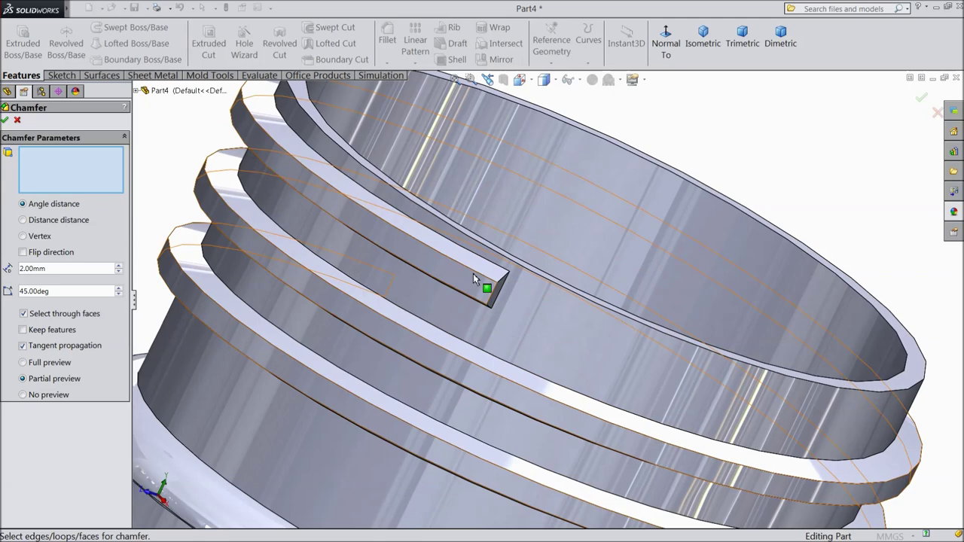
scroll(520, 298, "down", 3)
left_click(535, 280)
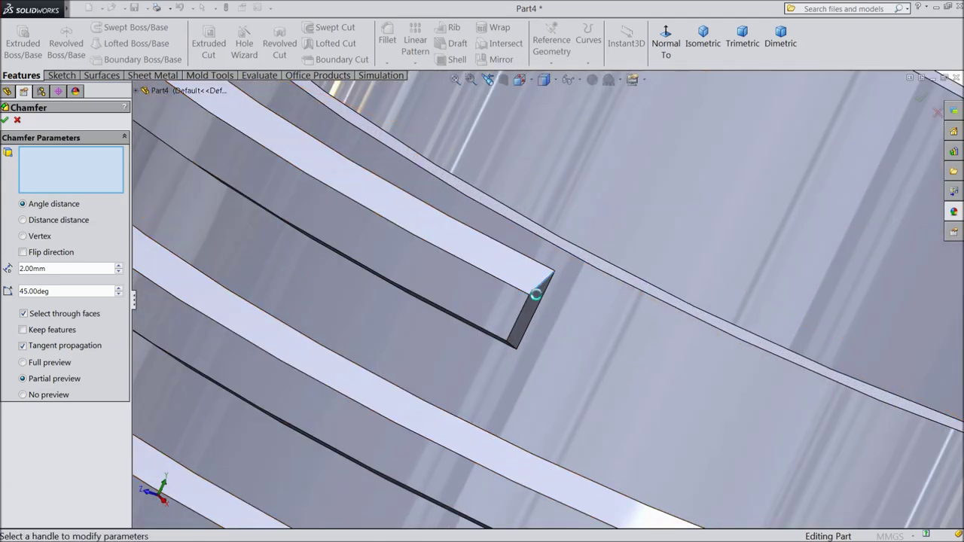
left_click(511, 345)
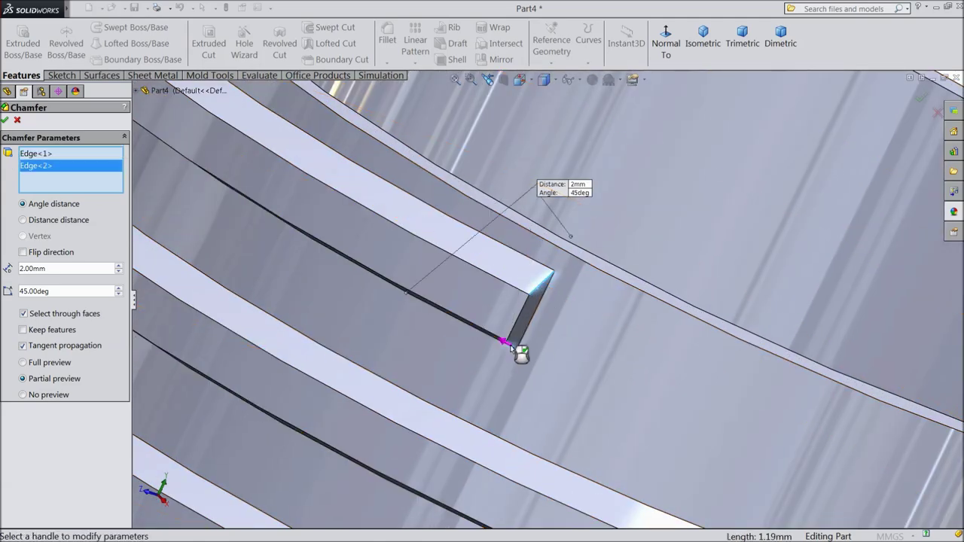
scroll(460, 325, "up", 4)
scroll(460, 325, "up", 2)
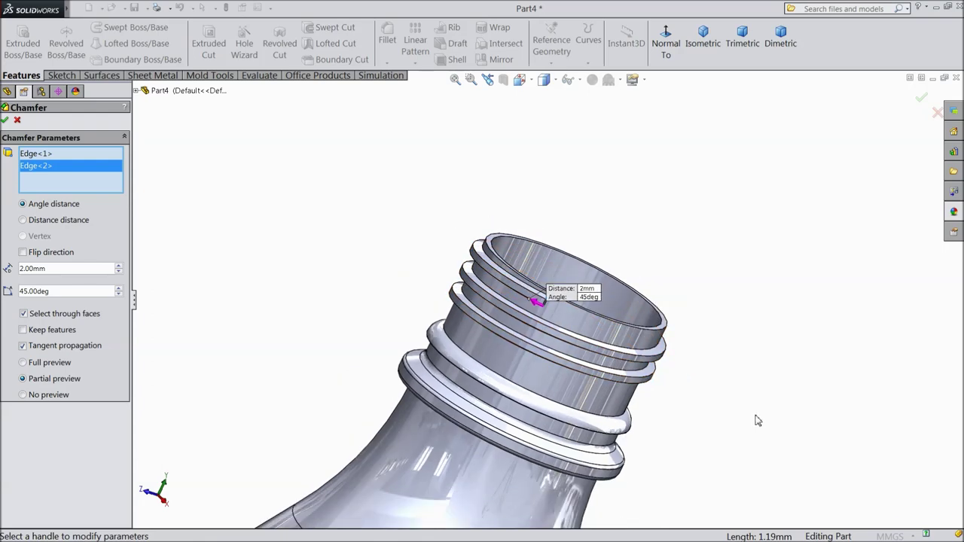
middle_click_drag(742, 423, 635, 373)
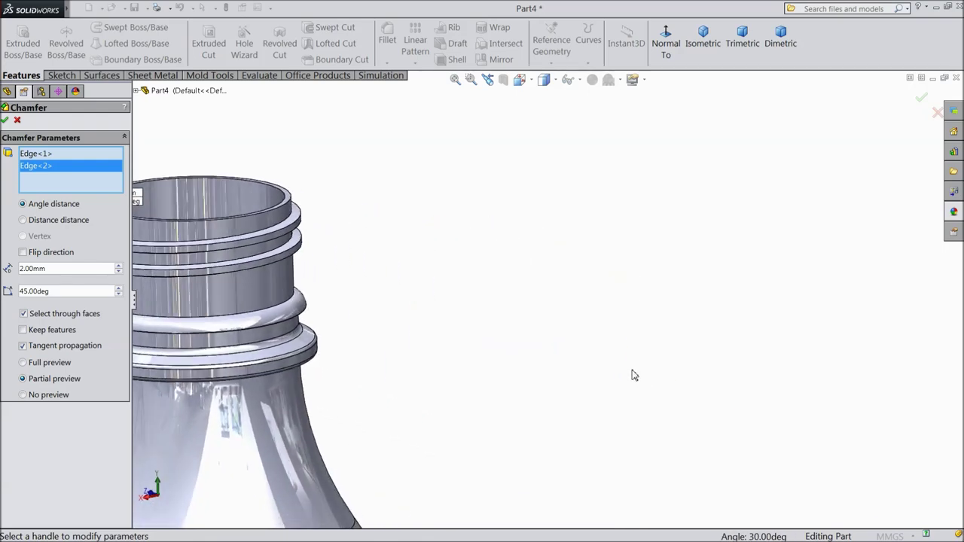
Set the chamfer angle to 10°, add the other two thread-end edges, and apply Chamfer1
double_click(60, 292)
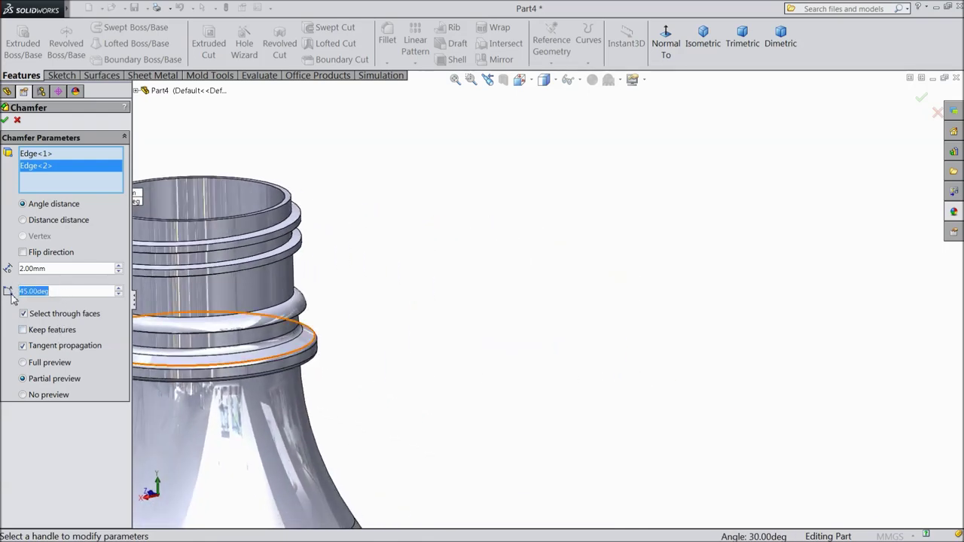
type("10")
scroll(421, 269, "up", 3)
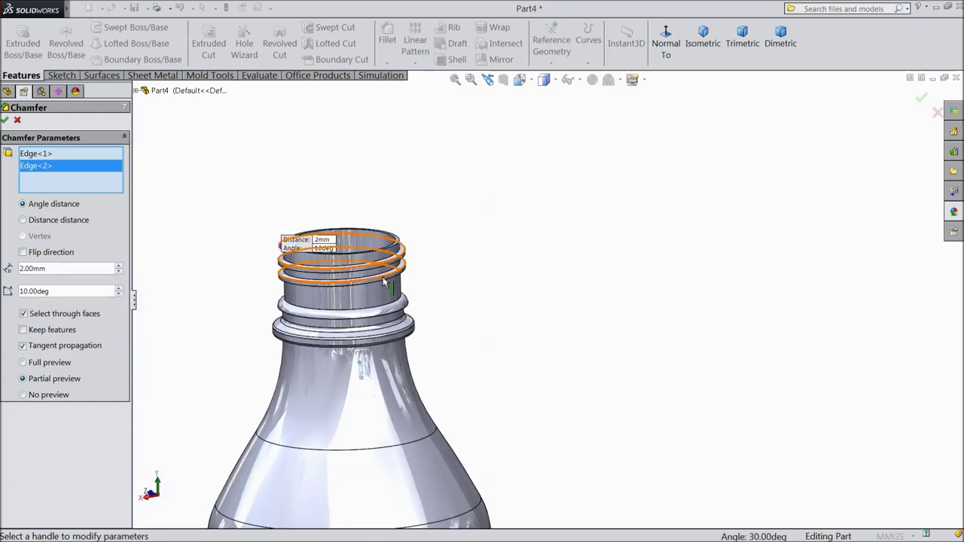
middle_click_drag(469, 293, 418, 306)
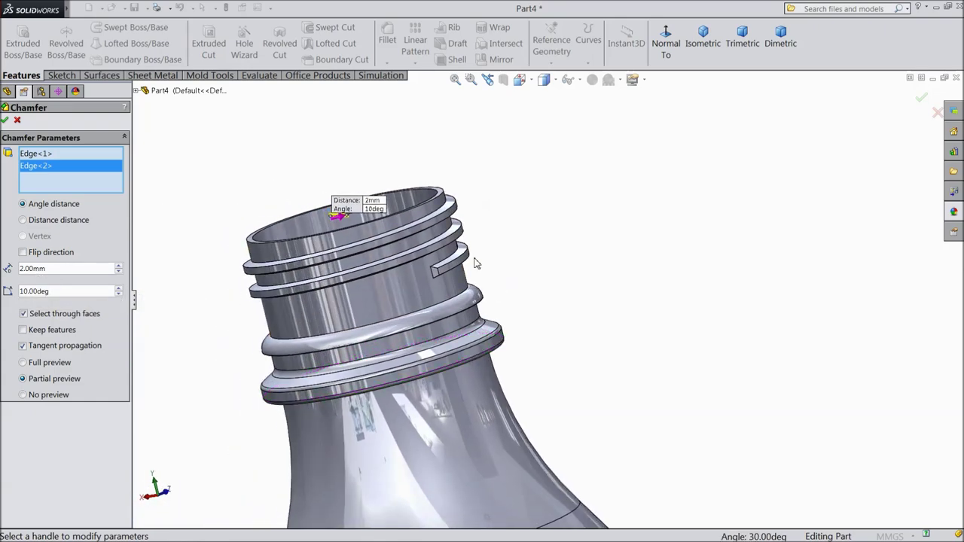
scroll(437, 271, "down", 3)
scroll(444, 279, "down", 3)
scroll(448, 256, "down", 3)
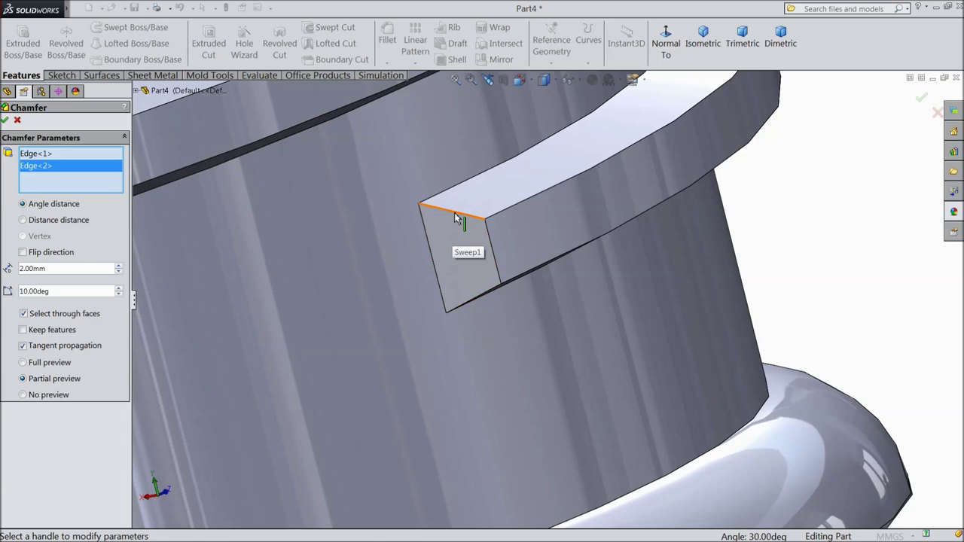
left_click(455, 216)
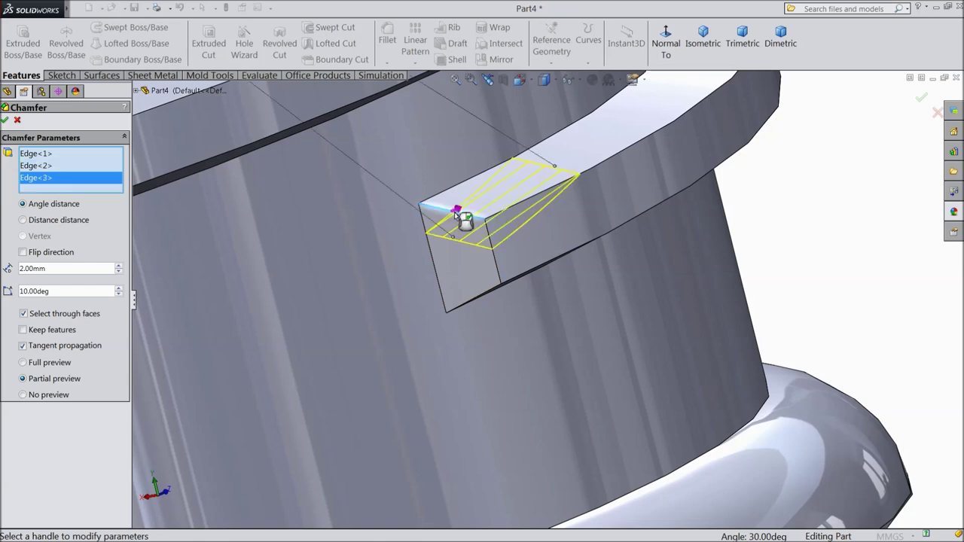
left_click(479, 301)
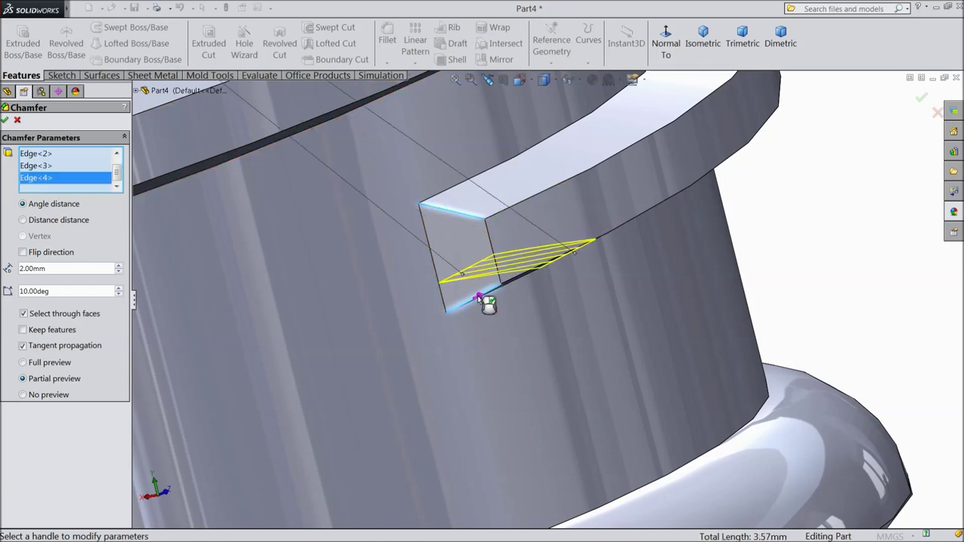
left_click(4, 122)
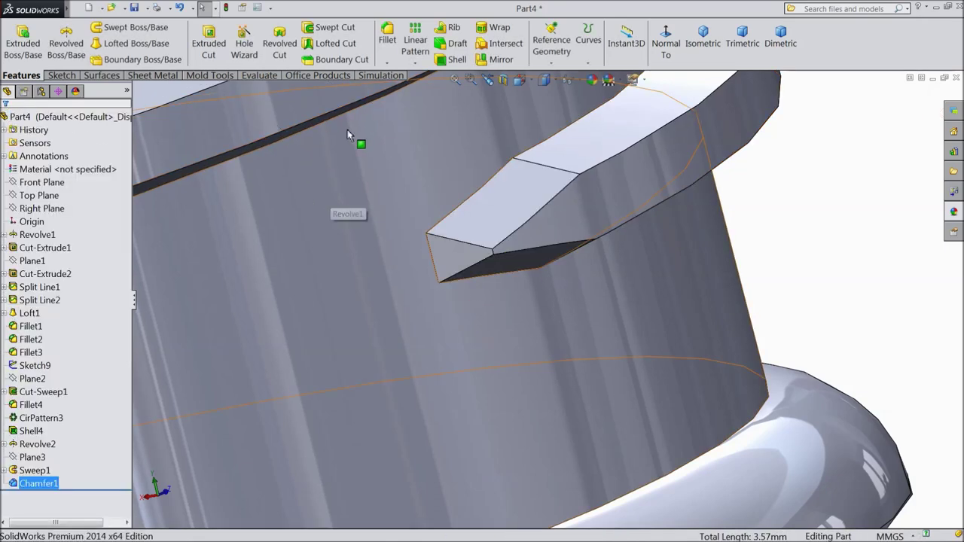
Fillet four edges at the thread tip with a 10 mm radius as Fillet5
left_click(387, 41)
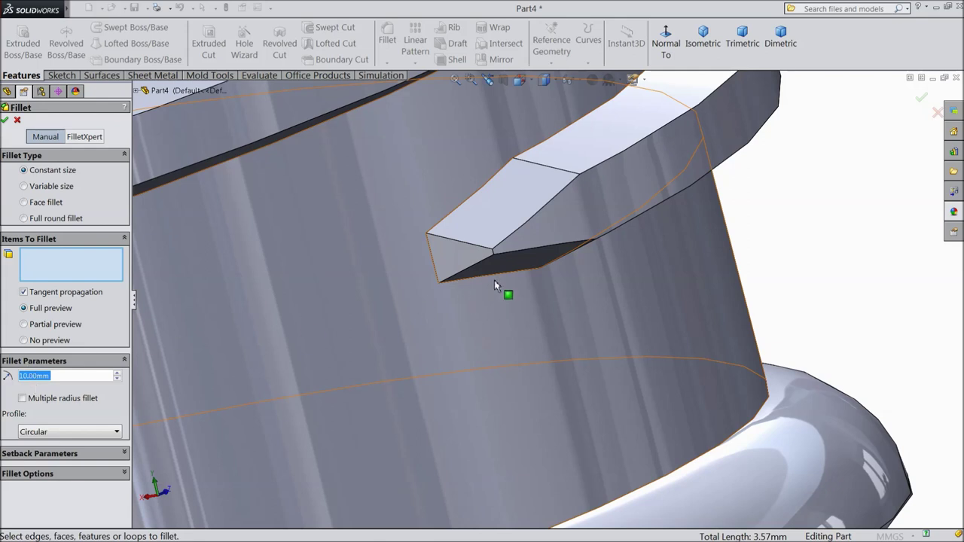
left_click(548, 174)
mouse_move(553, 166)
middle_mouse_down()
mouse_move(671, 269)
mouse_move(736, 231)
mouse_move(697, 228)
middle_mouse_up()
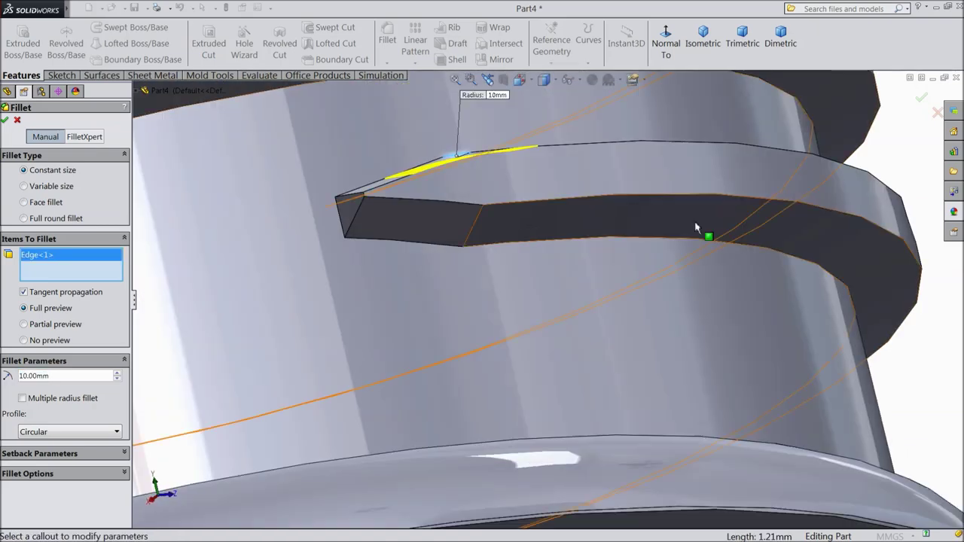
left_click(475, 235)
scroll(475, 234, "up", 5)
scroll(303, 276, "up", 3)
mouse_move(343, 264)
middle_mouse_down()
mouse_move(377, 267)
mouse_move(418, 245)
middle_mouse_up()
scroll(419, 245, "down", 5)
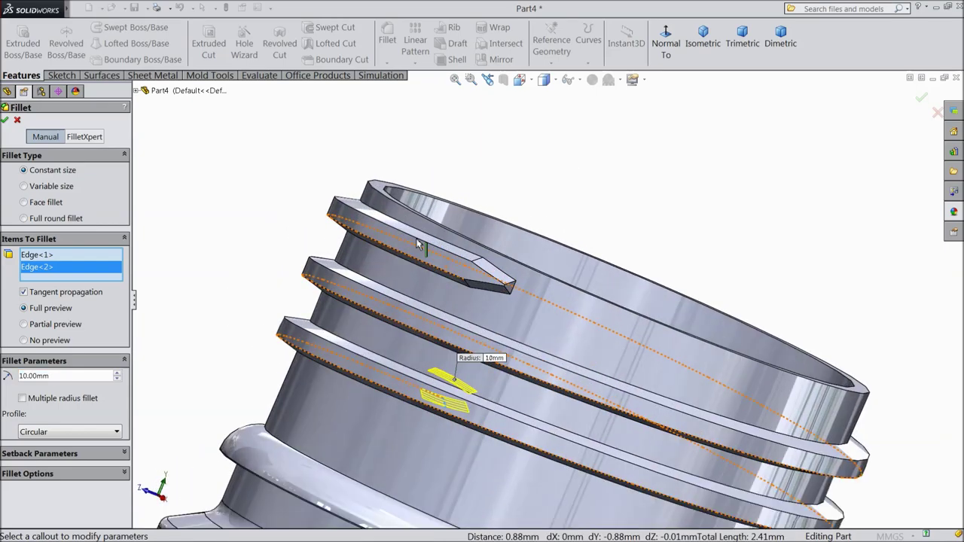
scroll(419, 244, "down", 3)
scroll(440, 253, "down", 2)
left_click(427, 246)
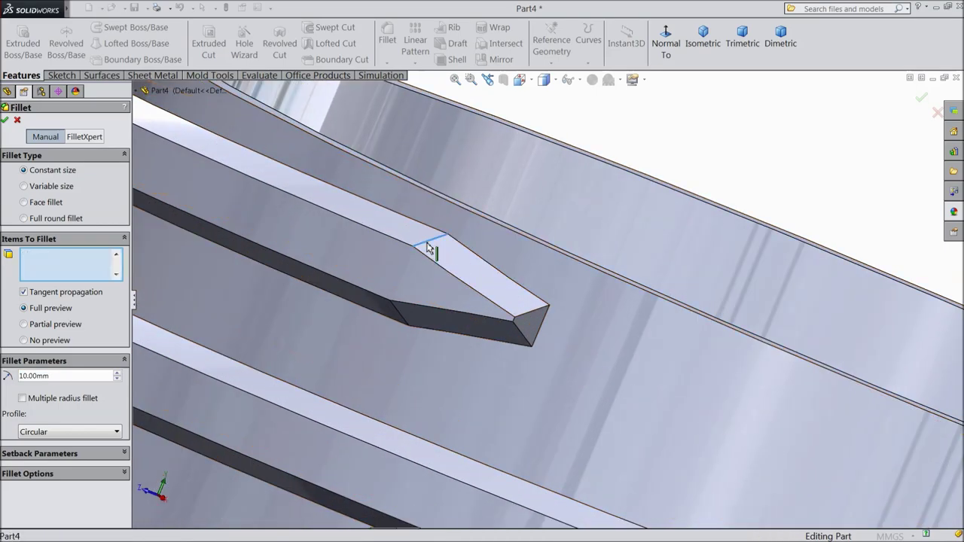
left_click(403, 322)
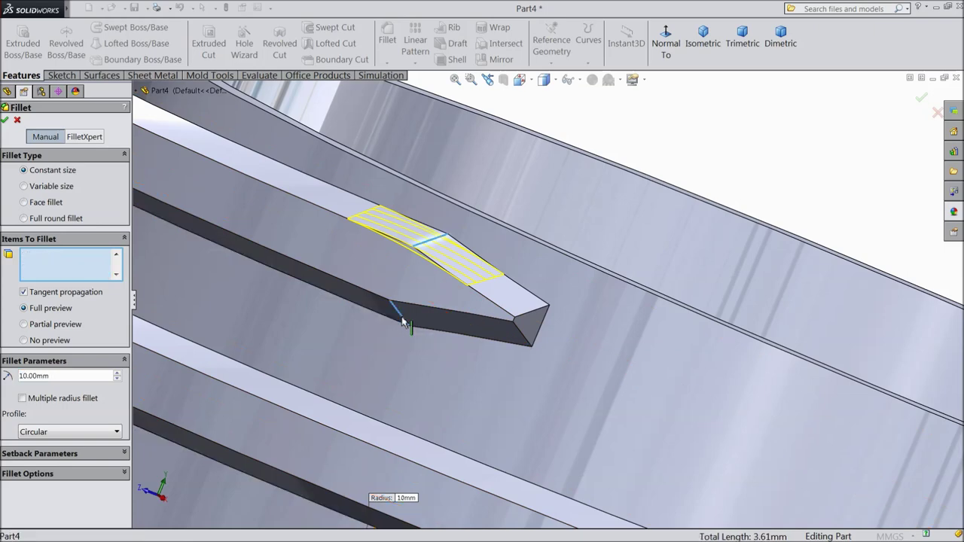
left_click(919, 101)
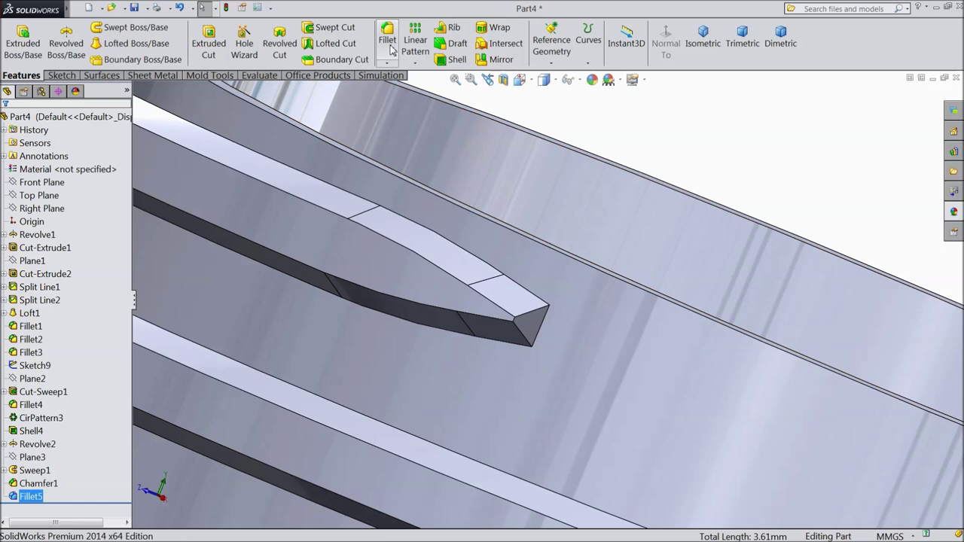
Fillet two more thread-end edges with an 8 mm radius as Fillet6
left_click(388, 42)
type("8")
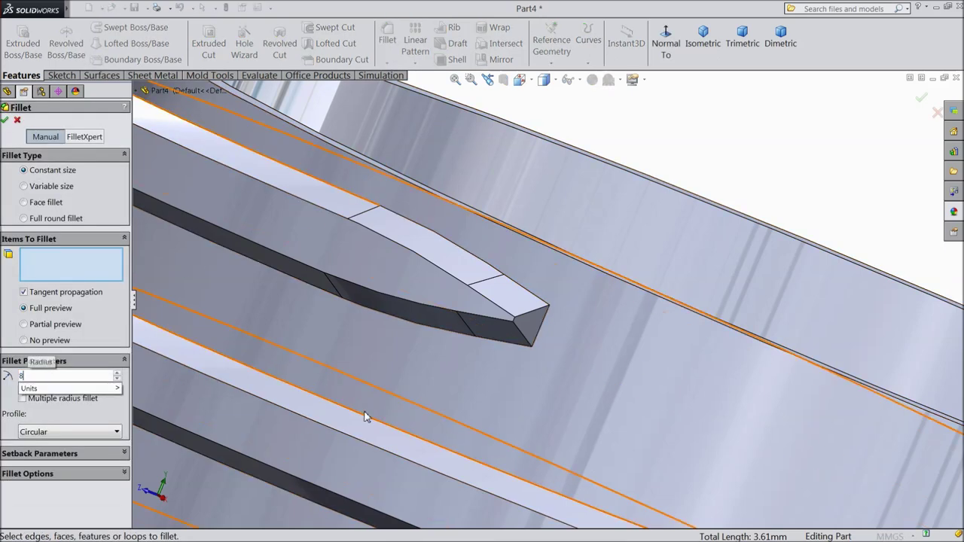
scroll(526, 332, "down", 2)
scroll(520, 322, "down", 2)
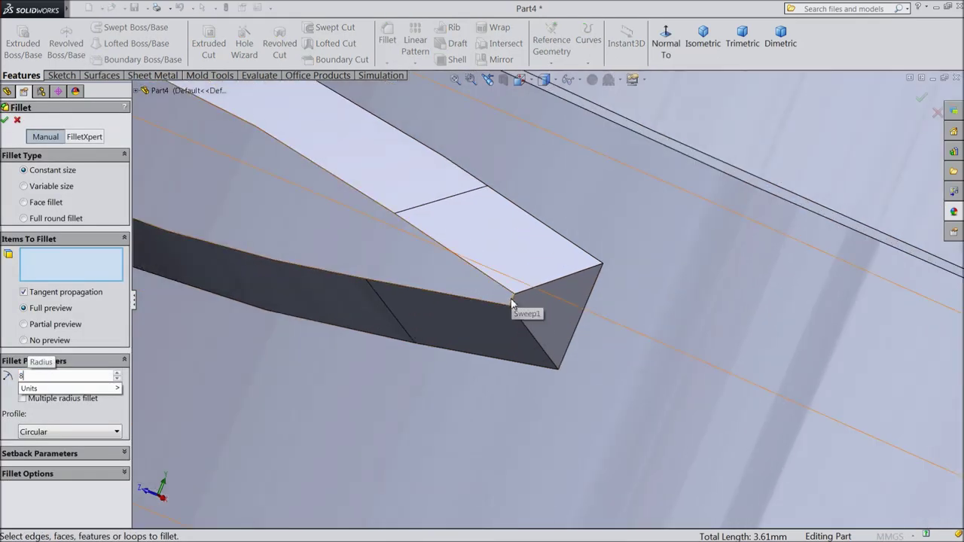
left_click(515, 302)
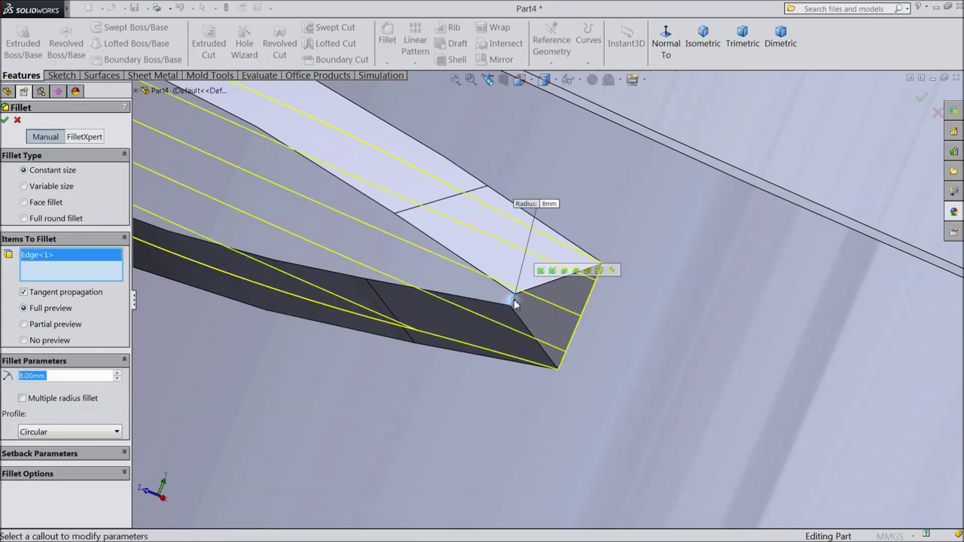
scroll(401, 311, "up", 3)
scroll(403, 311, "up", 3)
scroll(539, 325, "up", 2)
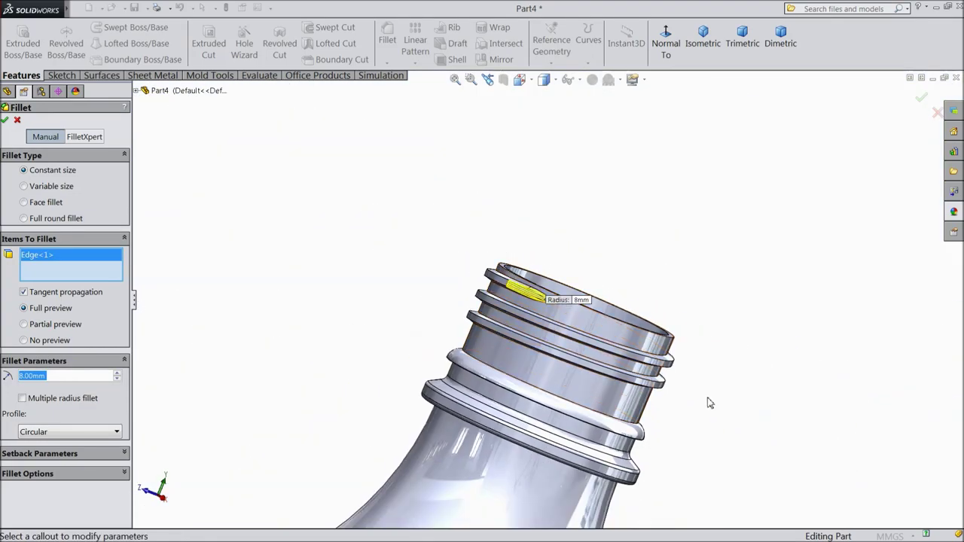
middle_click_drag(538, 325, 540, 334)
scroll(340, 327, "down", 1)
scroll(474, 308, "down", 3)
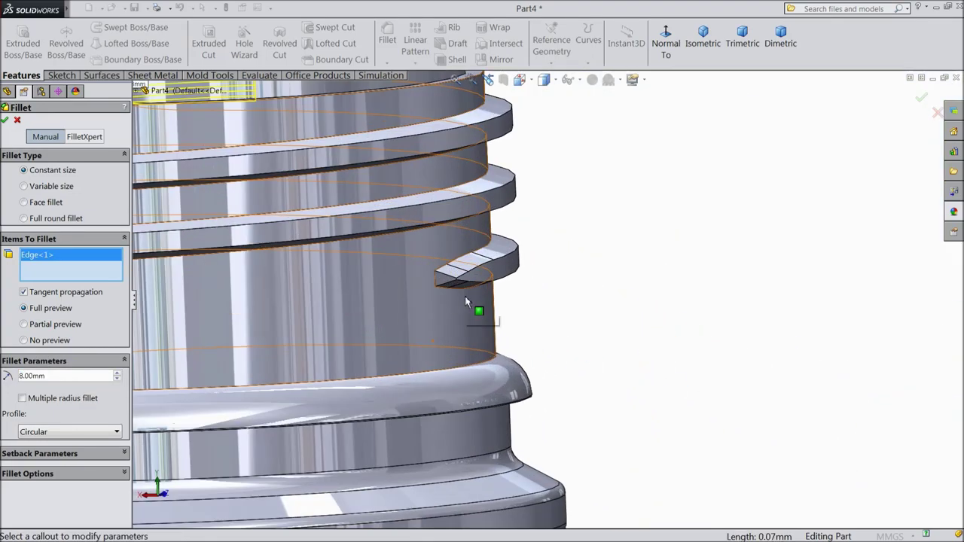
scroll(467, 323, "down", 2)
scroll(515, 283, "down", 2)
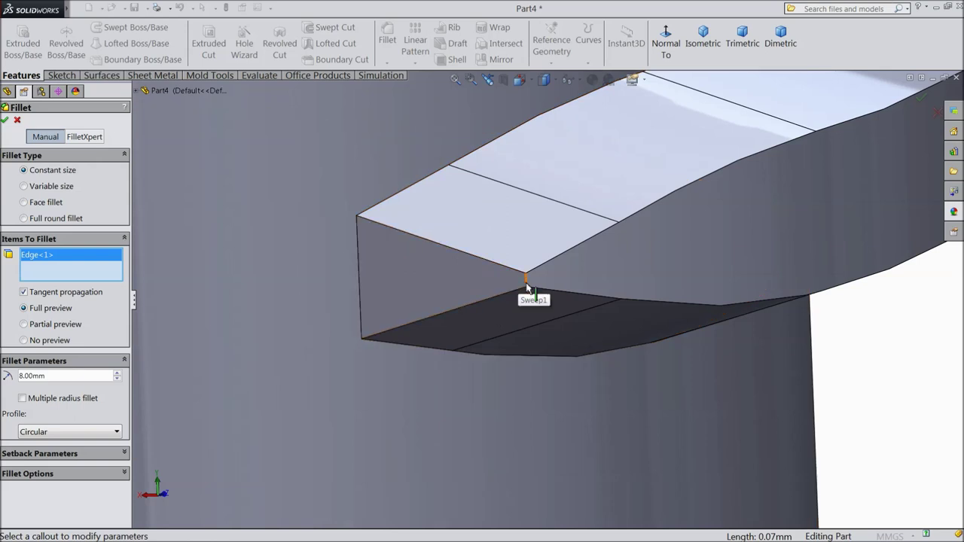
left_click(525, 282)
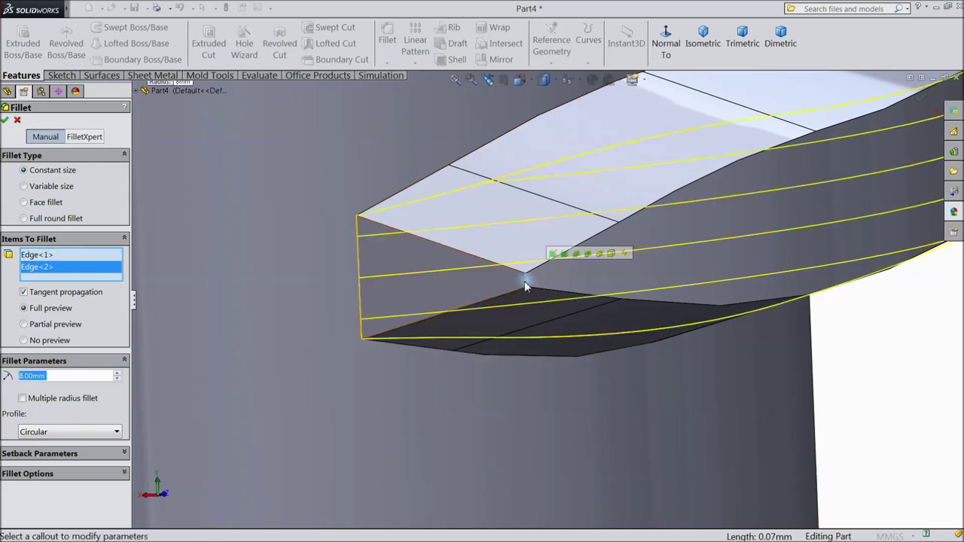
left_click(4, 122)
scroll(368, 245, "up", 3)
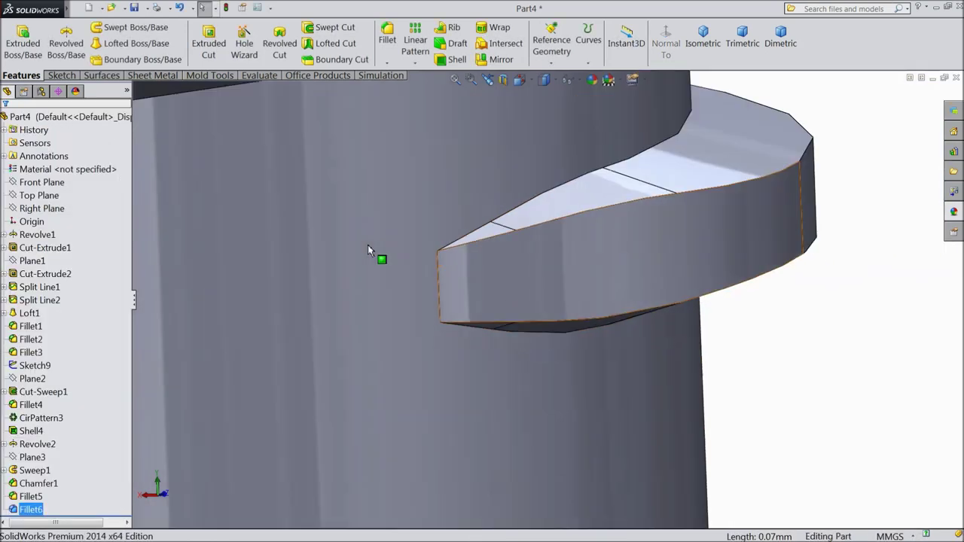
scroll(367, 245, "up", 2)
Fillet the thread's long top and lower edges at 0.25 mm, then view the whole bottle
left_click(386, 37)
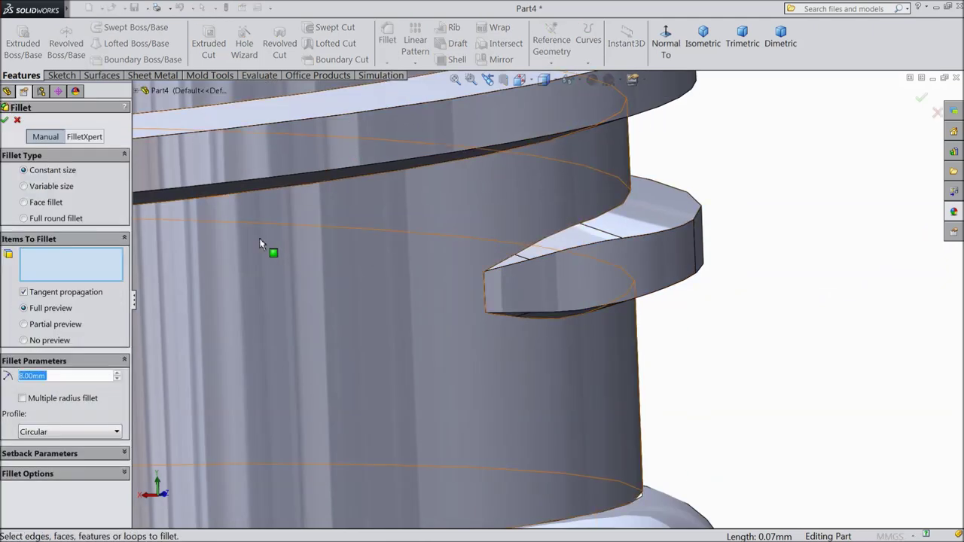
type(".25")
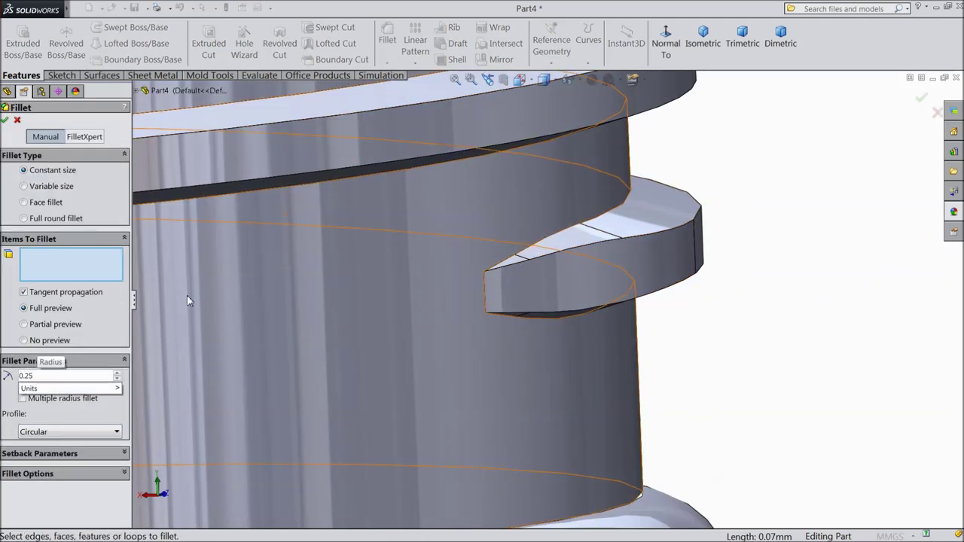
left_click(651, 236)
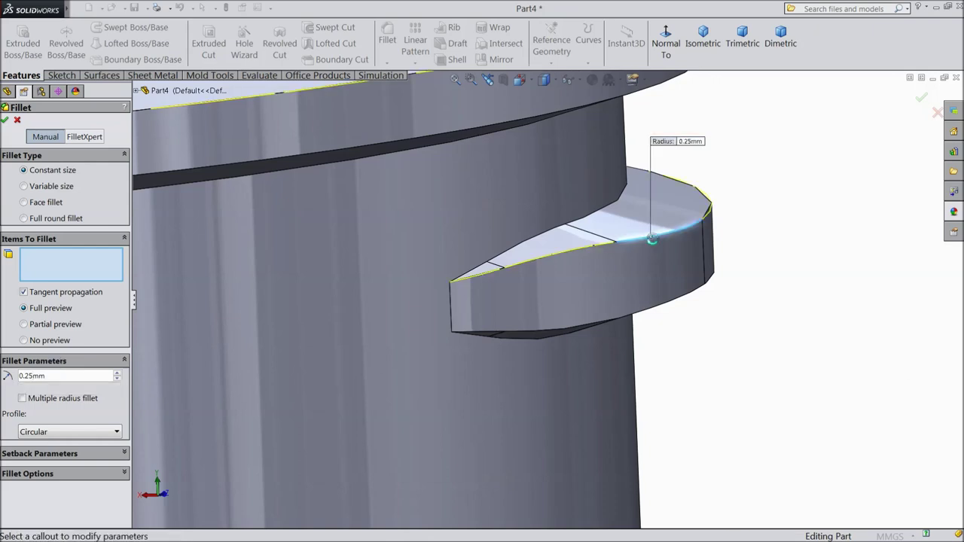
left_click(647, 242)
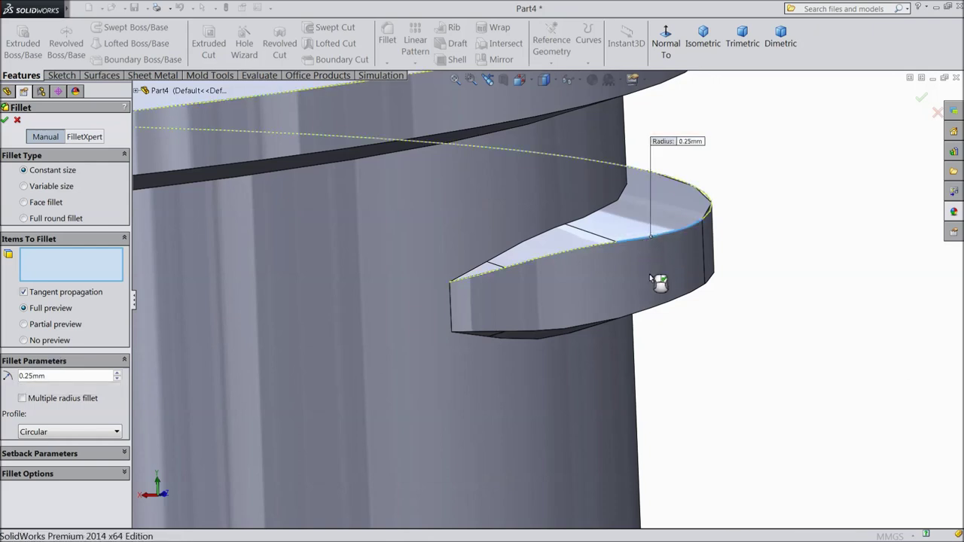
left_click(657, 312)
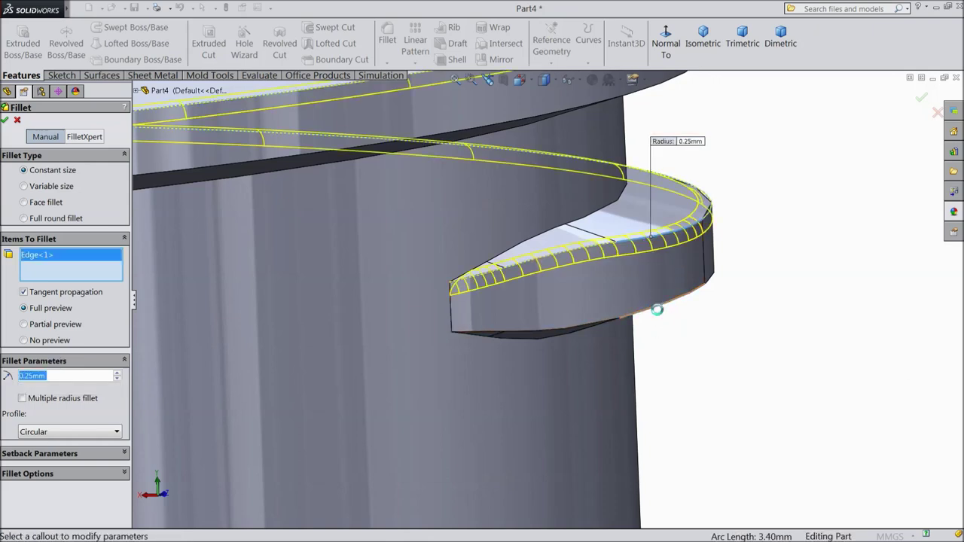
left_click(657, 313)
scroll(658, 315, "up", 5)
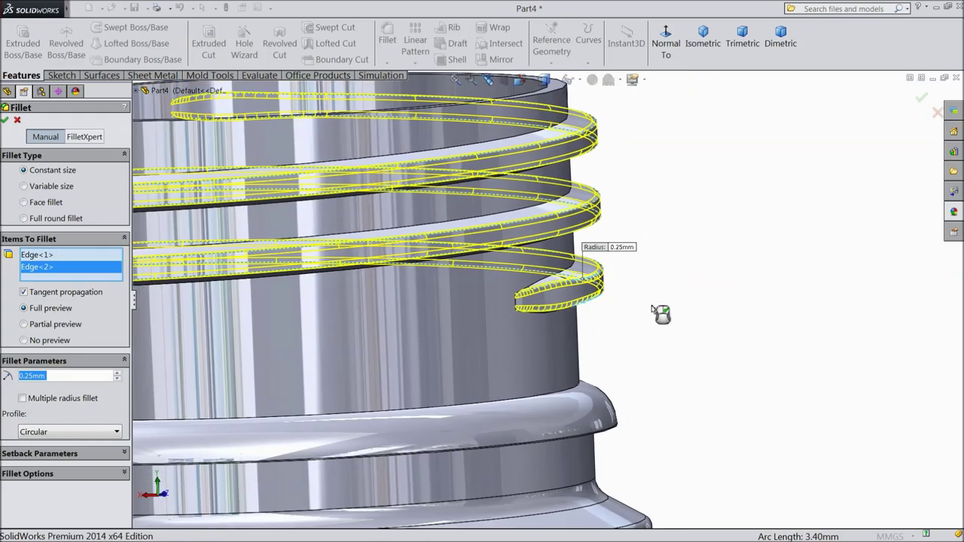
scroll(566, 316, "up", 3)
scroll(380, 282, "down", 2)
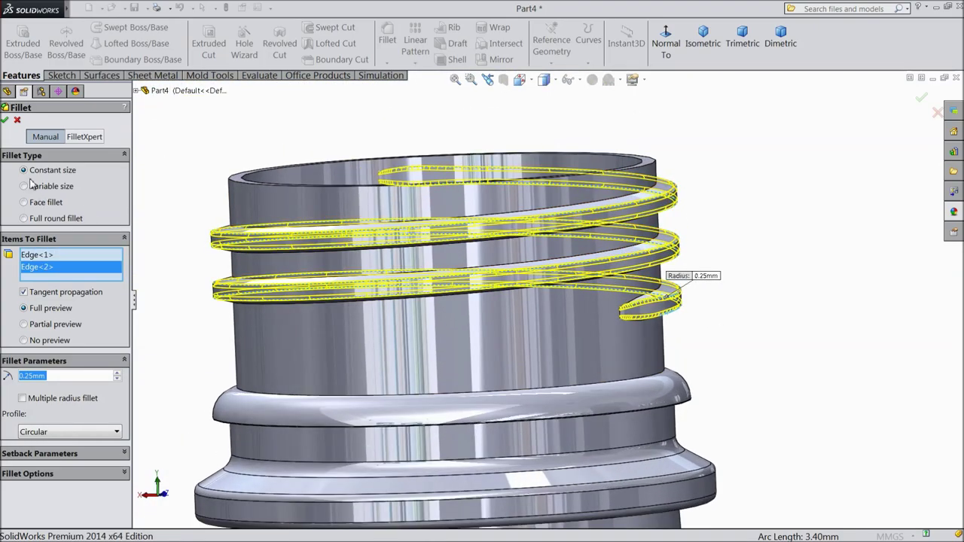
key("Return")
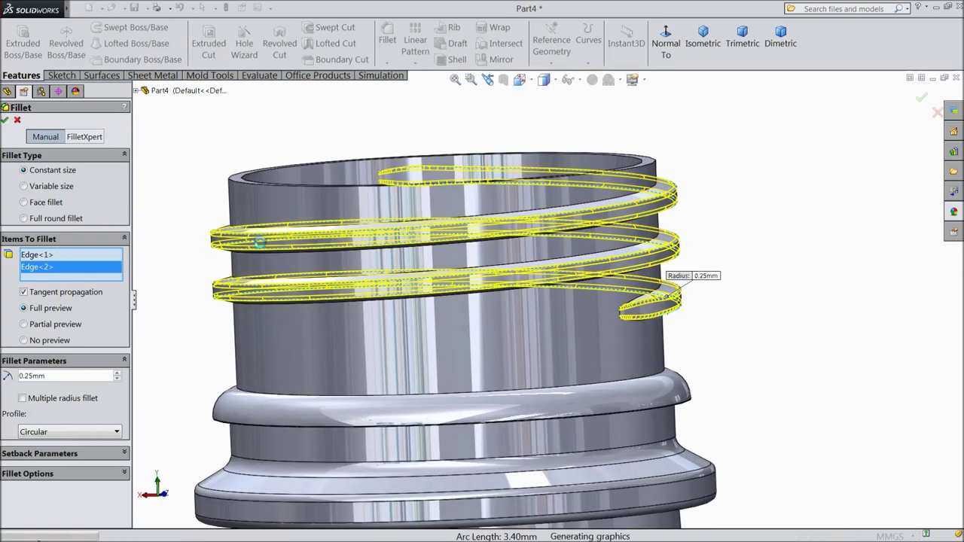
scroll(317, 286, "up", 3)
scroll(324, 290, "up", 3)
mouse_move(331, 292)
middle_mouse_down()
mouse_move(334, 284)
mouse_move(374, 293)
mouse_move(272, 261)
mouse_move(218, 263)
mouse_move(209, 301)
mouse_move(231, 311)
mouse_move(226, 302)
middle_mouse_up()
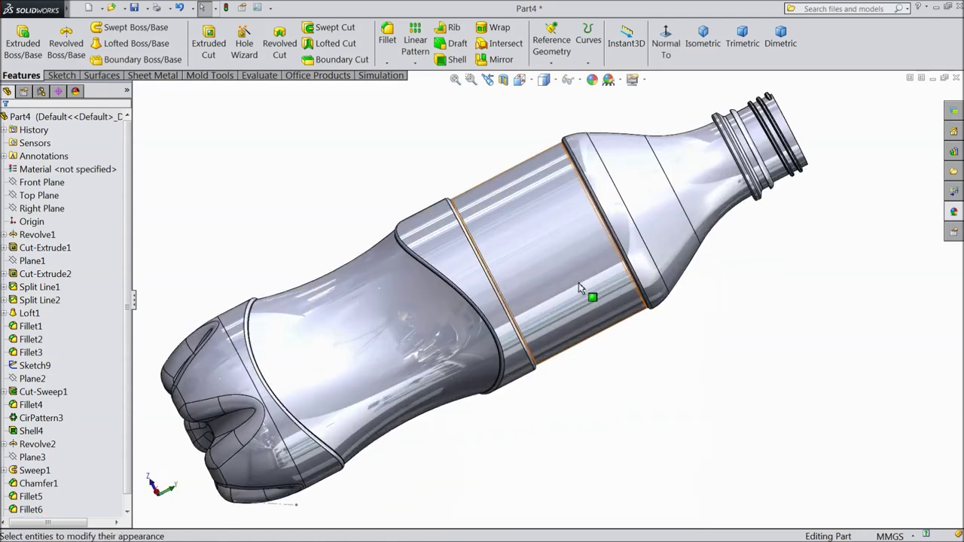
scroll(576, 287, "down", 3)
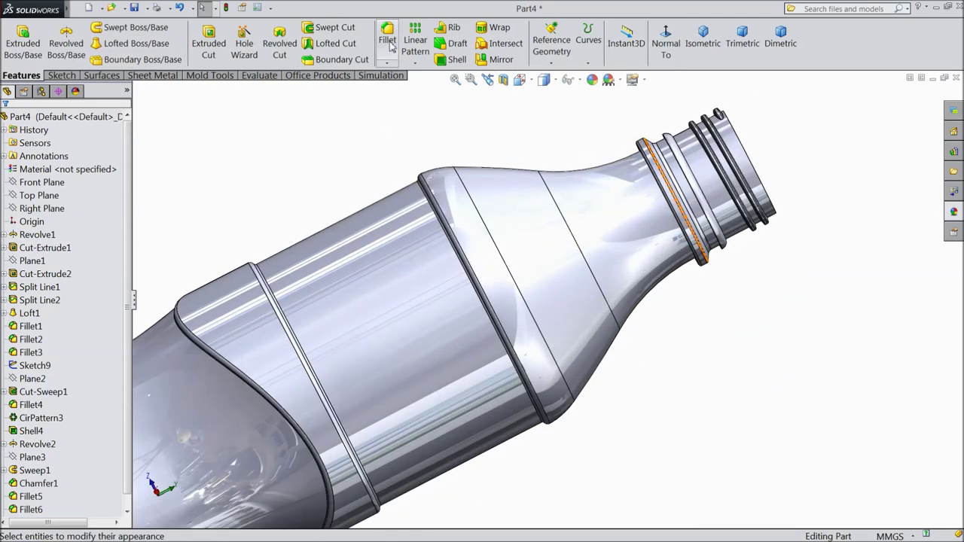
Apply a 0.2 mm fillet to the thread edges at the bottle mouth
left_click(387, 38)
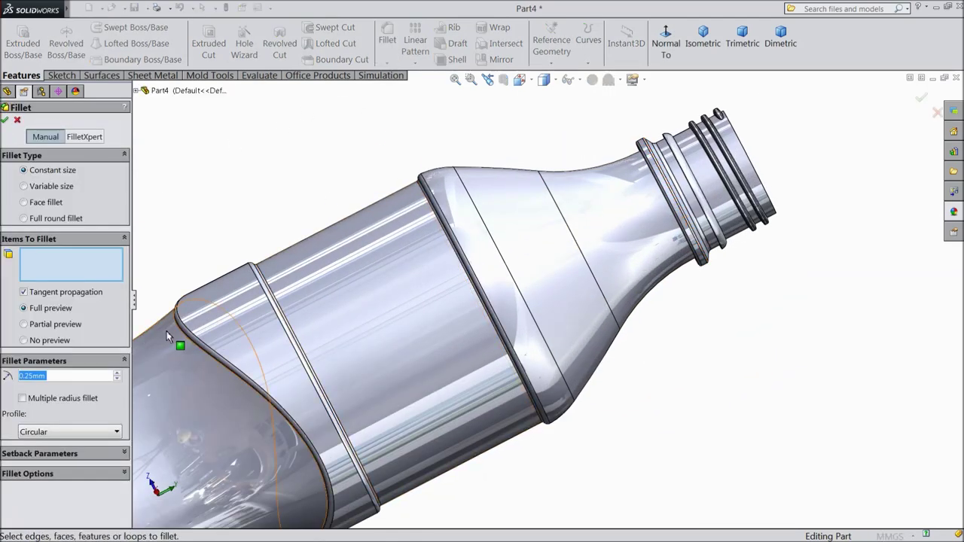
type("0.2")
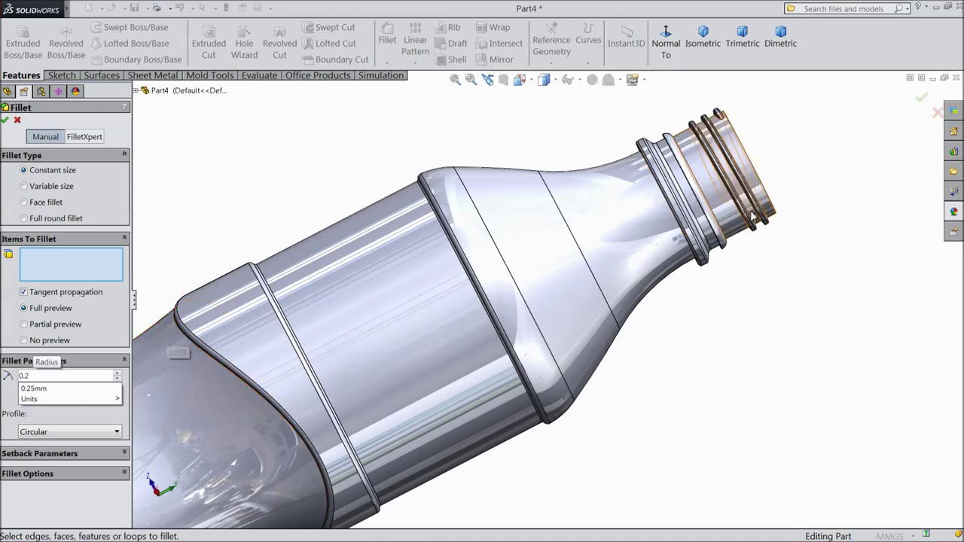
middle_click_drag(814, 157, 789, 193)
scroll(704, 131, "down", 2)
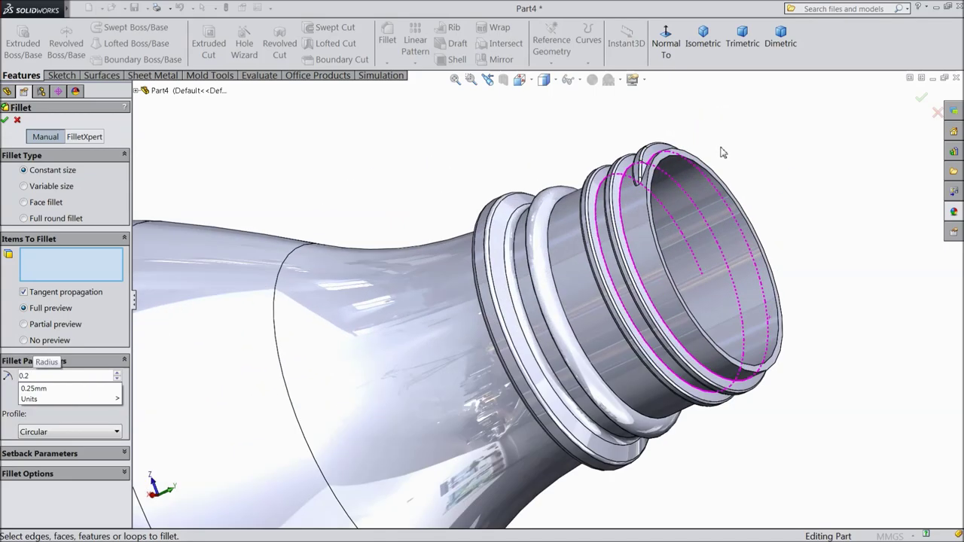
scroll(665, 192, "down", 2)
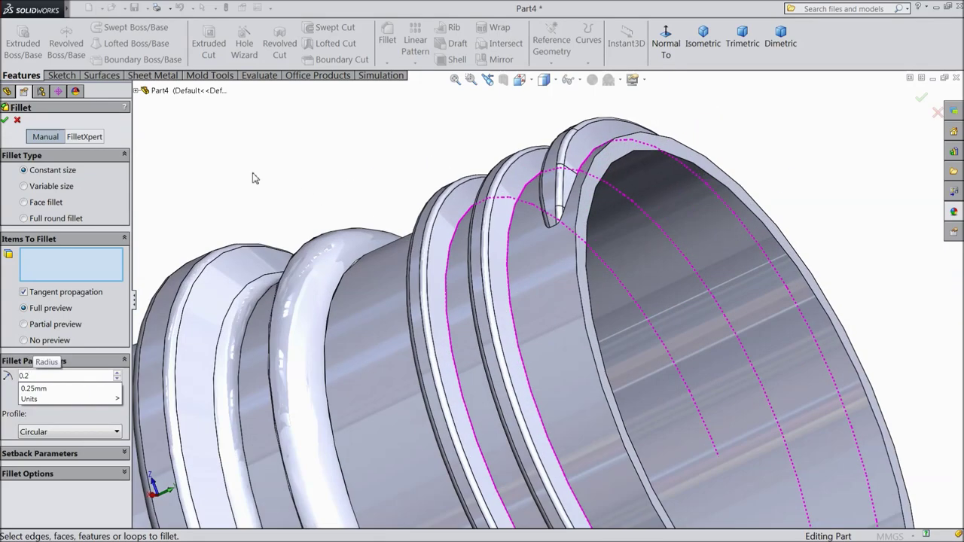
key("Return")
scroll(586, 175, "down", 1)
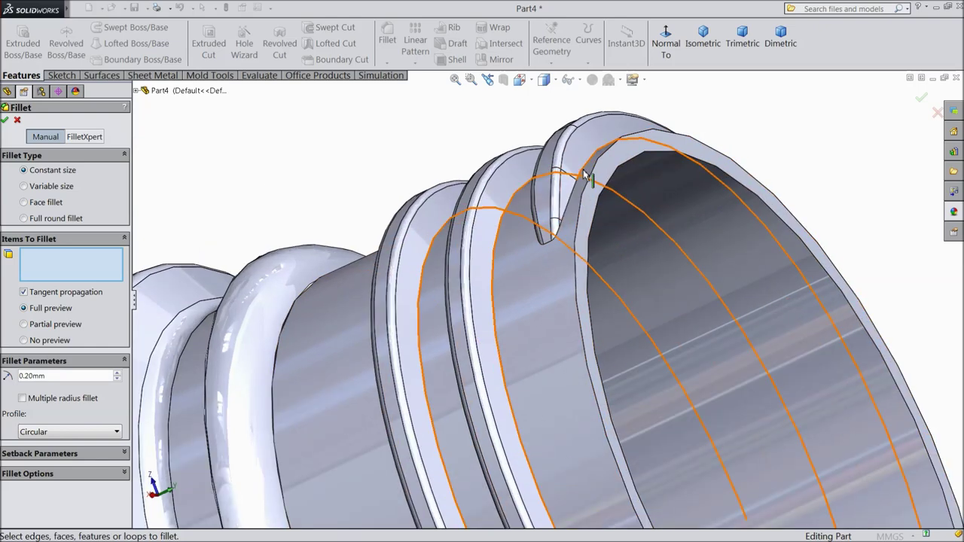
left_click(586, 175)
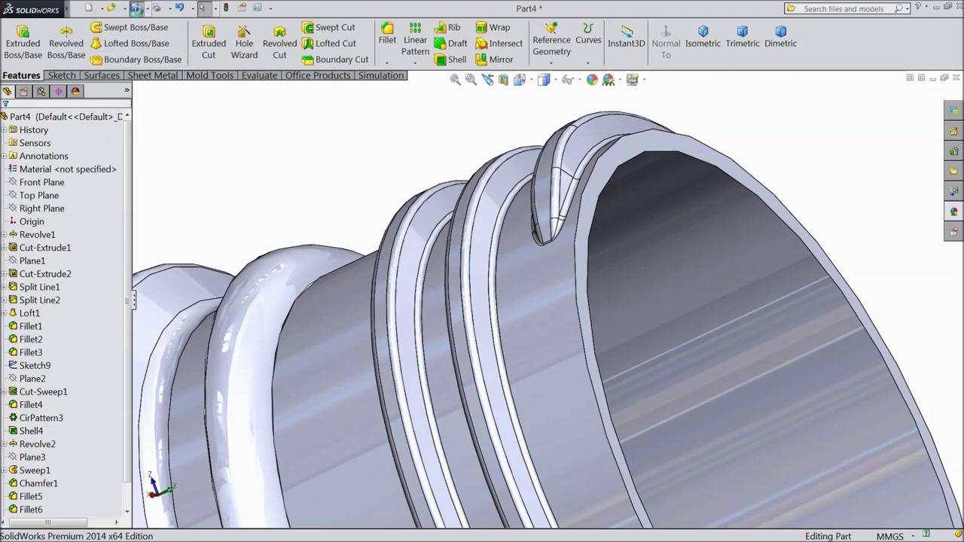
Select the whole Part4 part in the feature tree
scroll(448, 241, "up", 5)
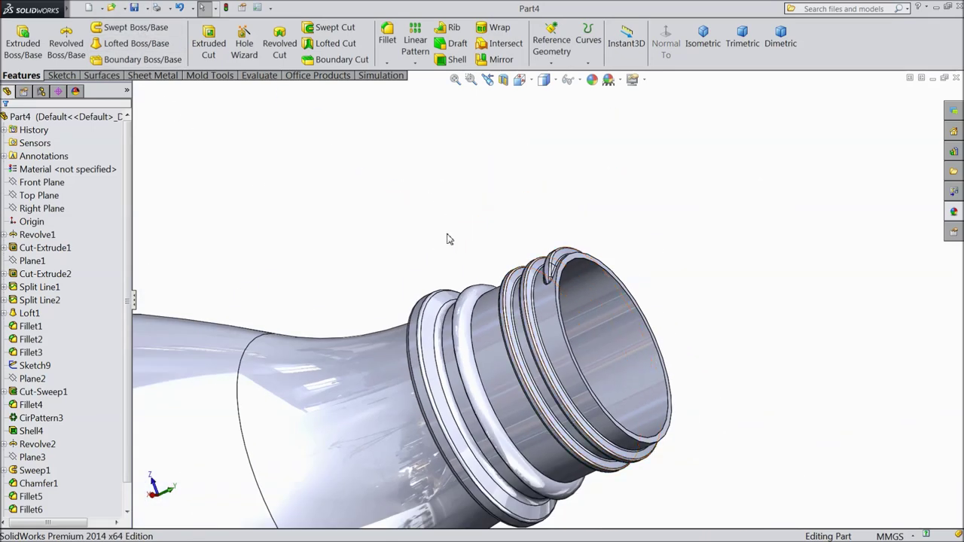
scroll(452, 271, "up", 3)
scroll(461, 372, "up", 2)
scroll(633, 359, "down", 2)
scroll(655, 347, "down", 2)
scroll(678, 334, "down", 2)
scroll(574, 236, "down", 3)
scroll(574, 237, "up", 3)
scroll(592, 254, "up", 1)
mouse_move(648, 308)
middle_mouse_down()
mouse_move(684, 333)
mouse_move(639, 340)
middle_mouse_up()
scroll(639, 340, "down", 1)
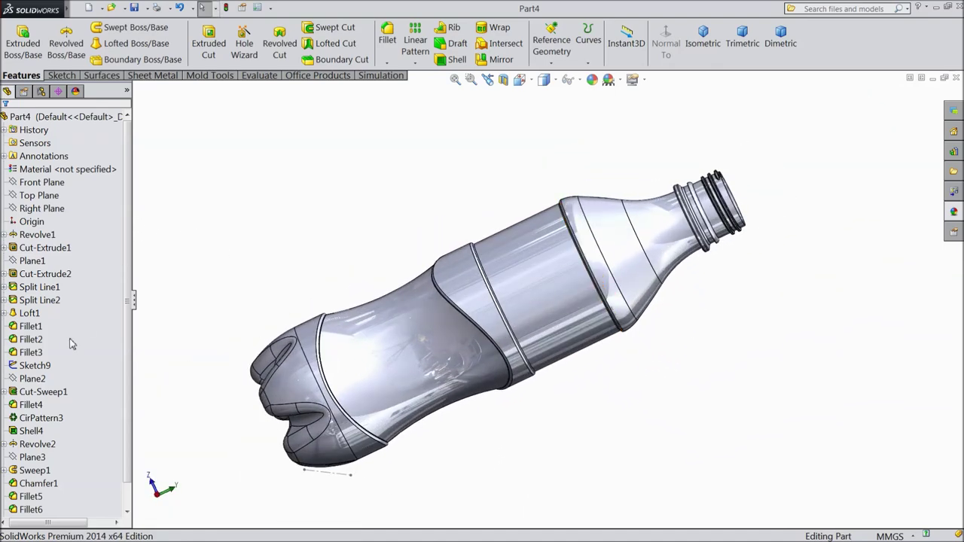
left_click(34, 118)
left_click(34, 118)
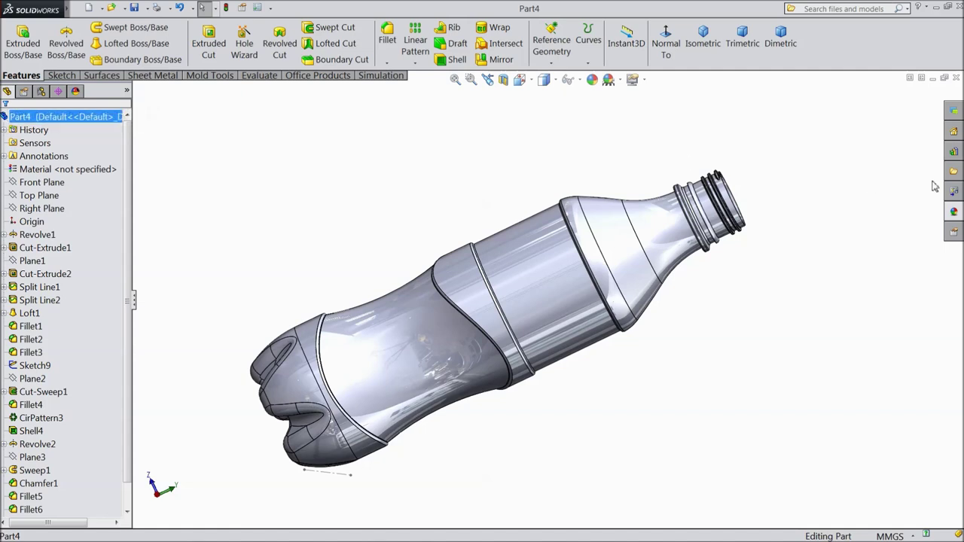
Apply the acrylic plastic appearance to the bottle
left_click(955, 214)
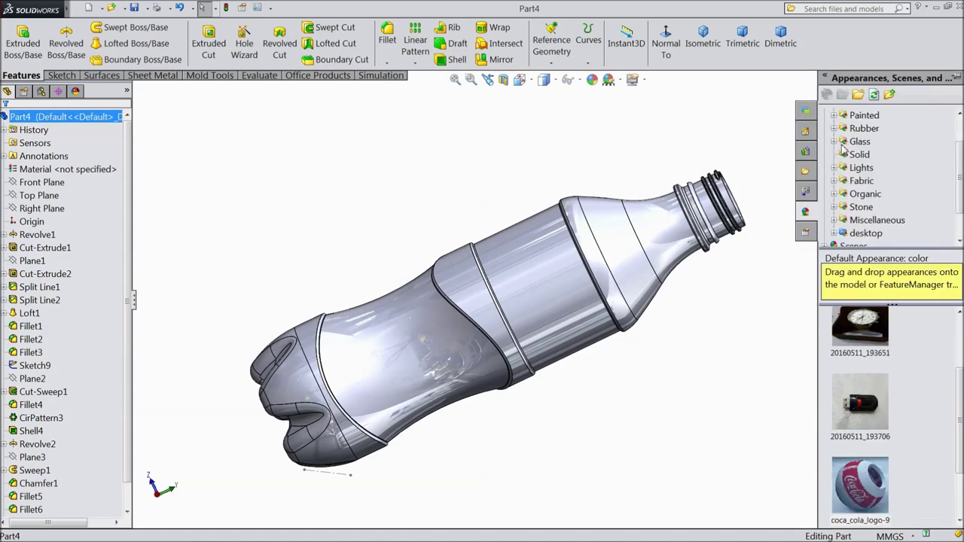
scroll(842, 142, "up", 1)
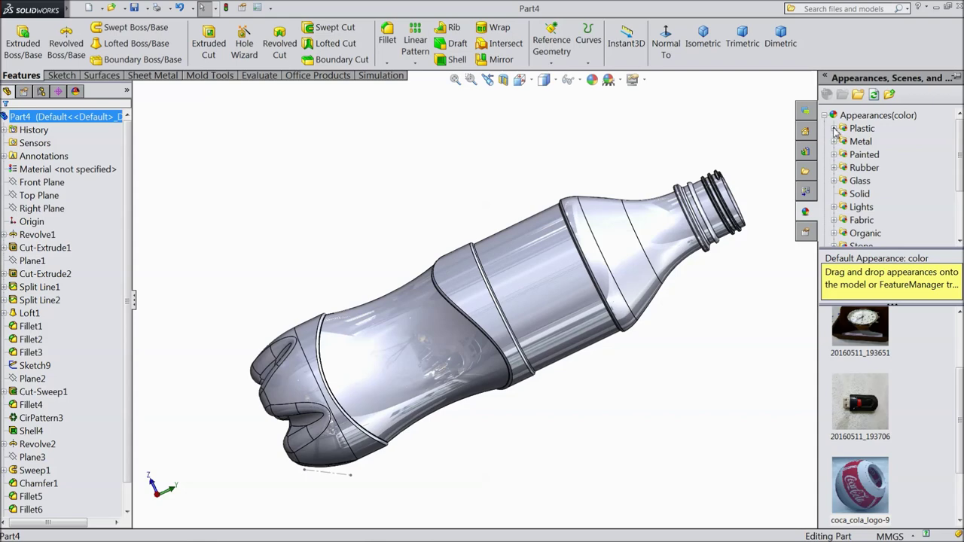
left_click(835, 129)
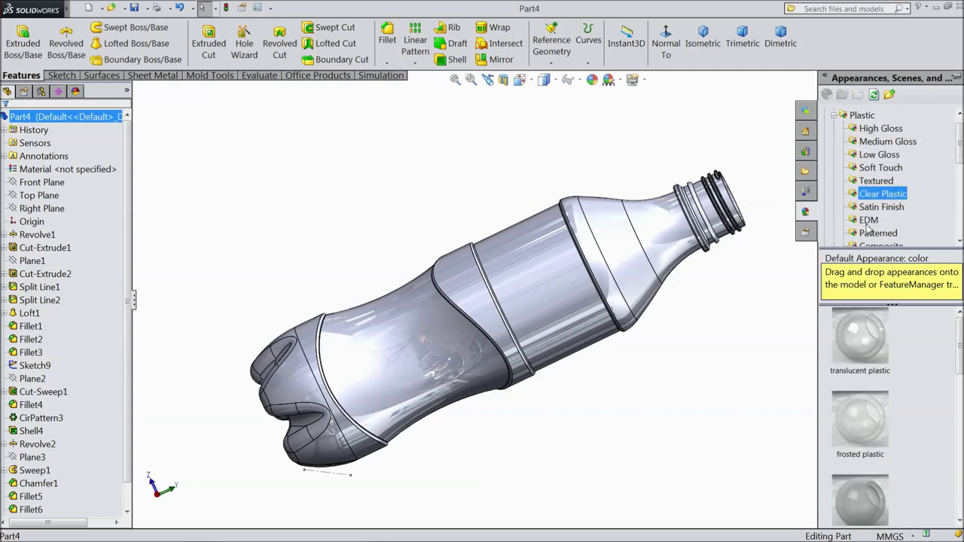
mouse_move(961, 344)
left_mouse_down()
mouse_move(960, 486)
mouse_move(961, 475)
left_mouse_up()
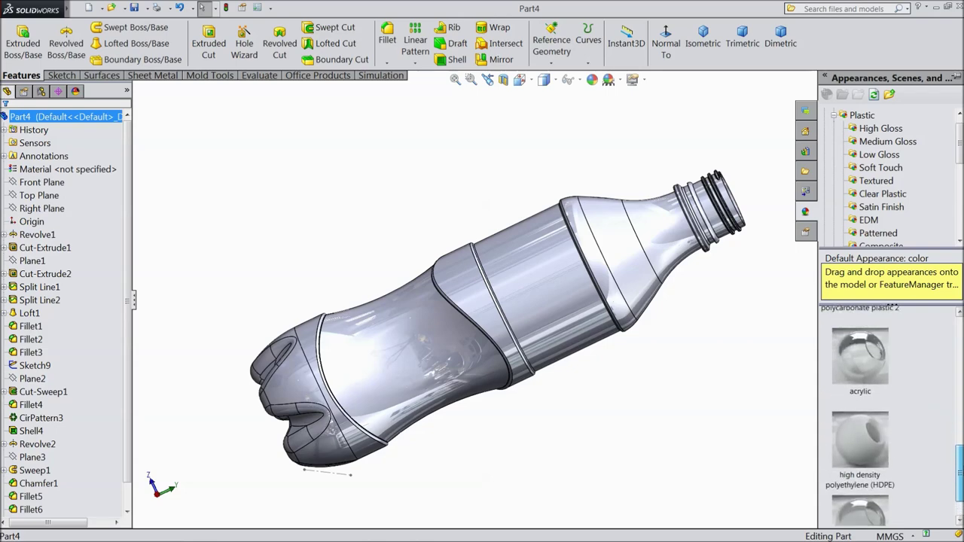
left_click_drag(867, 365, 745, 375)
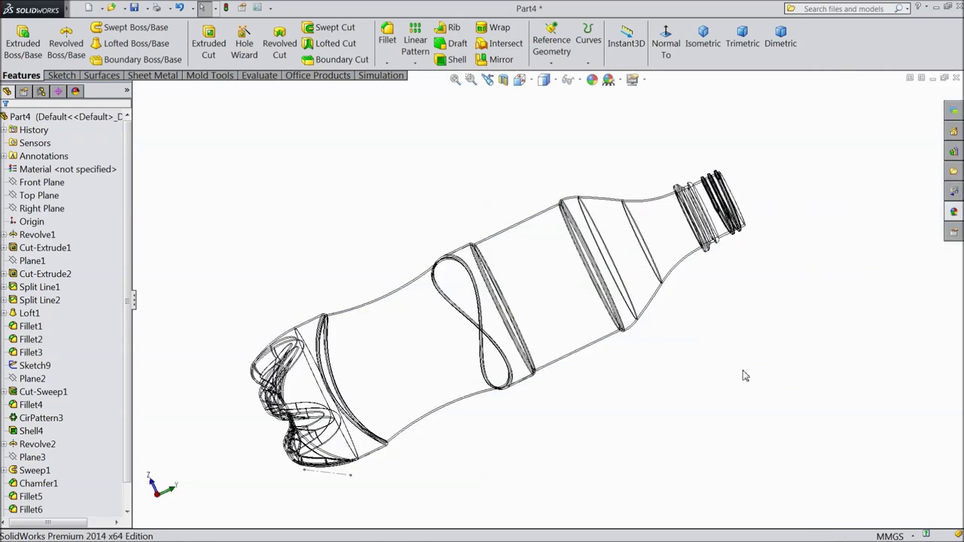
mouse_move(719, 373)
middle_mouse_down()
mouse_move(757, 306)
mouse_move(736, 323)
mouse_move(736, 372)
mouse_move(706, 366)
middle_mouse_up()
Switch the bottle to translucent plastic and select the sketch line below its base
left_click(955, 214)
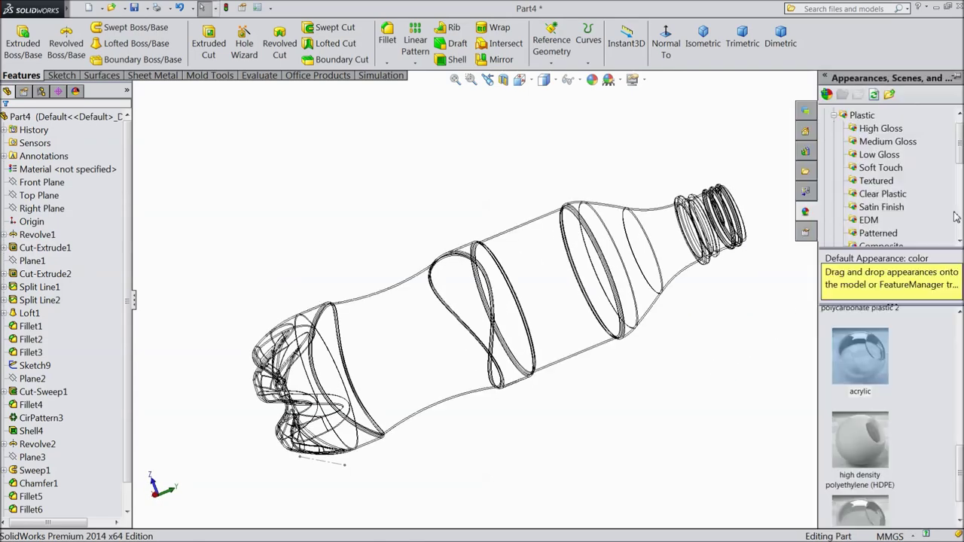
scroll(867, 400, "down", 3)
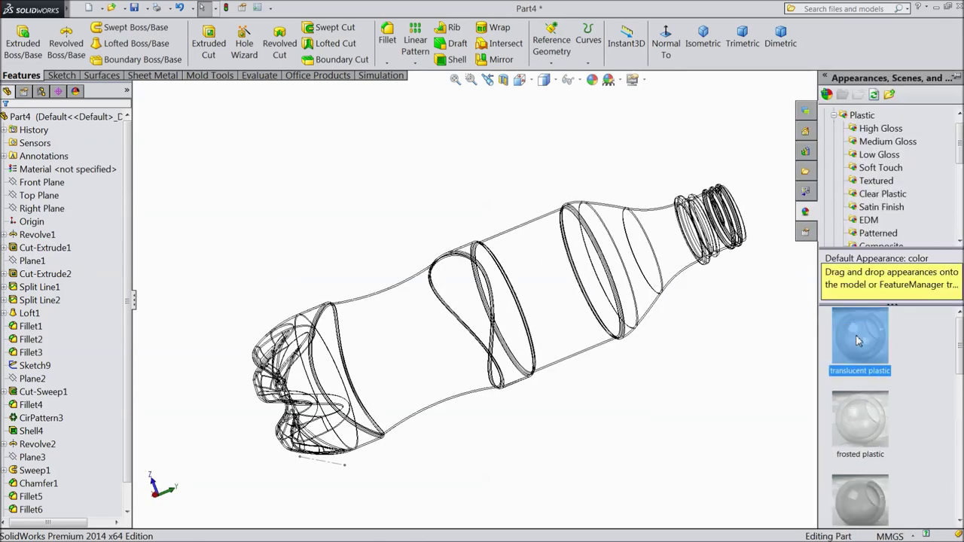
left_click_drag(864, 398, 734, 364)
mouse_move(695, 397)
middle_mouse_down()
mouse_move(661, 317)
mouse_move(703, 333)
mouse_move(680, 306)
mouse_move(699, 370)
middle_mouse_up()
scroll(305, 437, "down", 5)
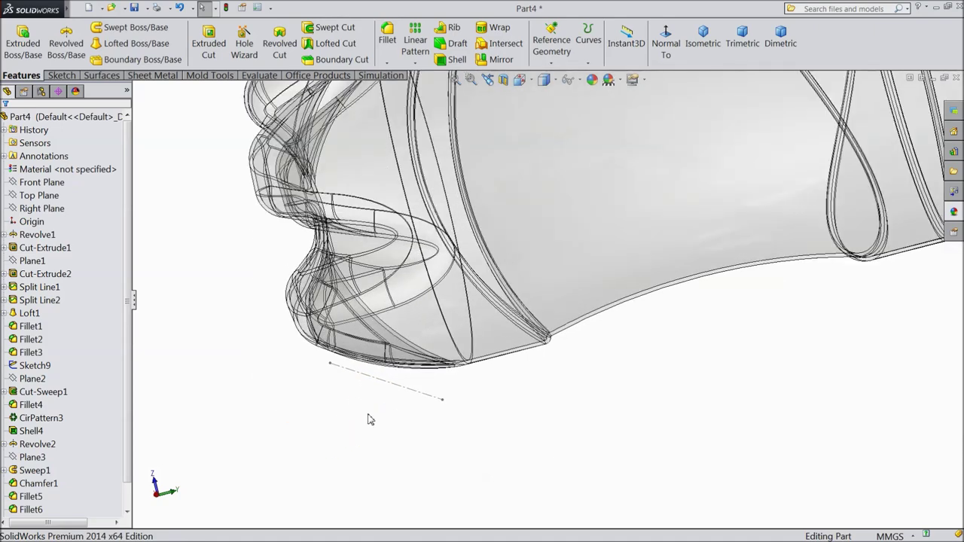
left_click(444, 380)
left_click(455, 360)
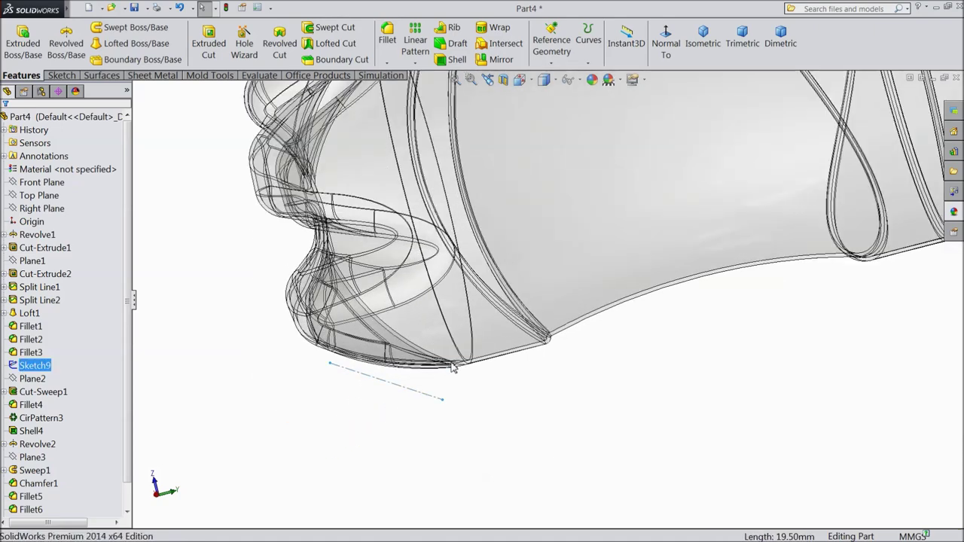
scroll(418, 407, "up", 10)
scroll(681, 226, "down", 3)
mouse_move(673, 267)
middle_mouse_down()
mouse_move(704, 374)
mouse_move(763, 414)
mouse_move(633, 390)
mouse_move(659, 366)
mouse_move(639, 279)
mouse_move(589, 339)
mouse_move(659, 282)
mouse_move(641, 271)
middle_mouse_up()
Give the whole bottle a shiny polished steel metal appearance
left_click(955, 214)
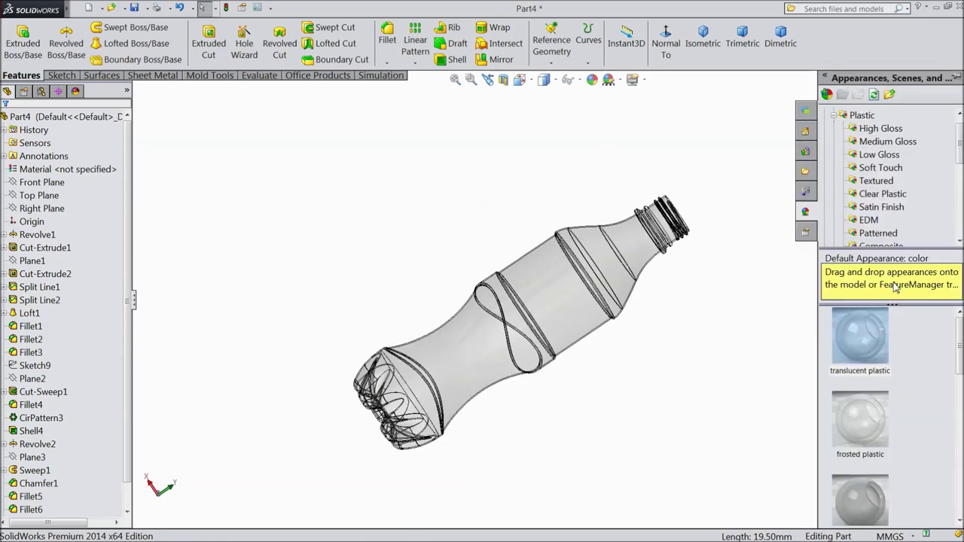
scroll(866, 170, "down", 3)
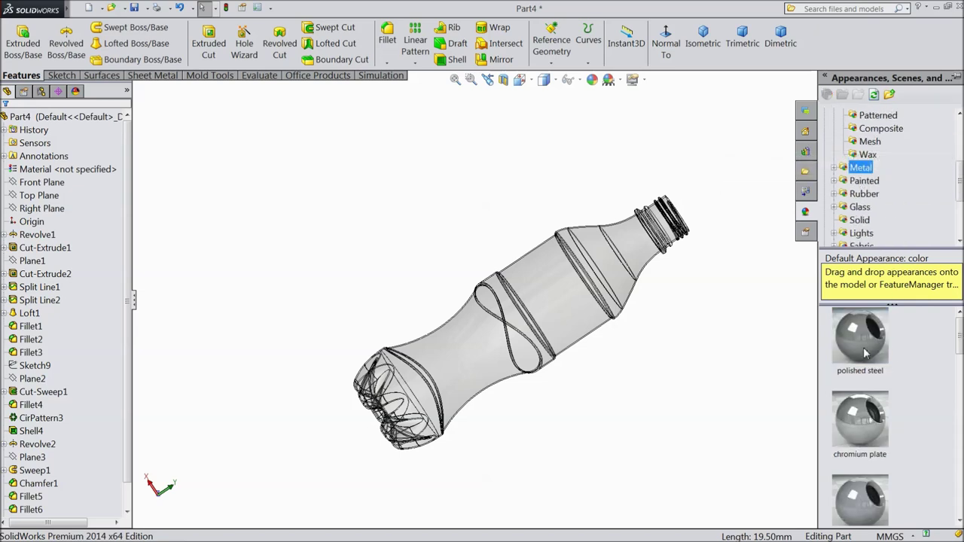
left_click_drag(866, 354, 625, 377)
mouse_move(648, 311)
middle_mouse_down()
mouse_move(622, 355)
mouse_move(568, 329)
mouse_move(637, 390)
mouse_move(574, 417)
mouse_move(595, 457)
mouse_move(587, 433)
mouse_move(688, 375)
mouse_move(663, 165)
mouse_move(713, 318)
mouse_move(680, 314)
mouse_move(695, 320)
middle_mouse_up()
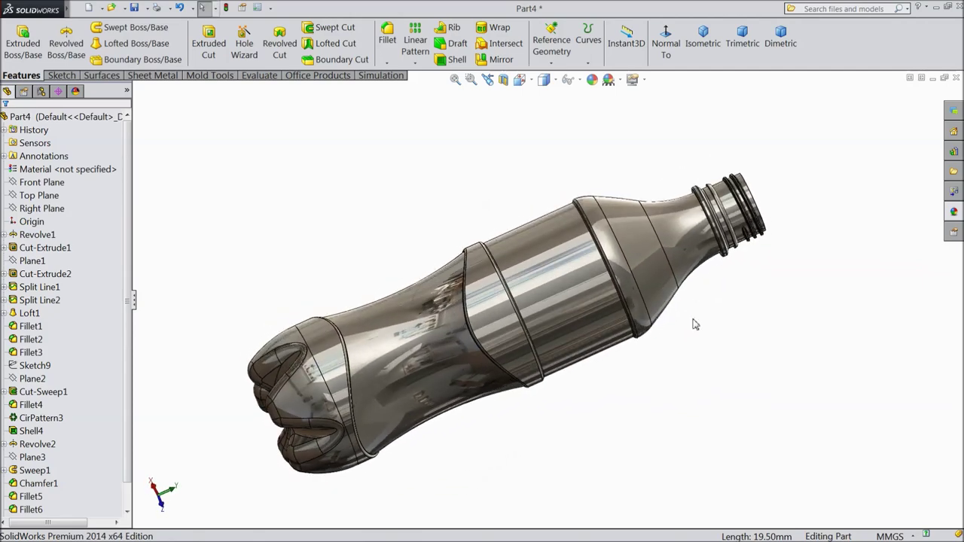
Replace the steel finish with the translucent swatch from Plastic > Clear Plastic
left_click(954, 214)
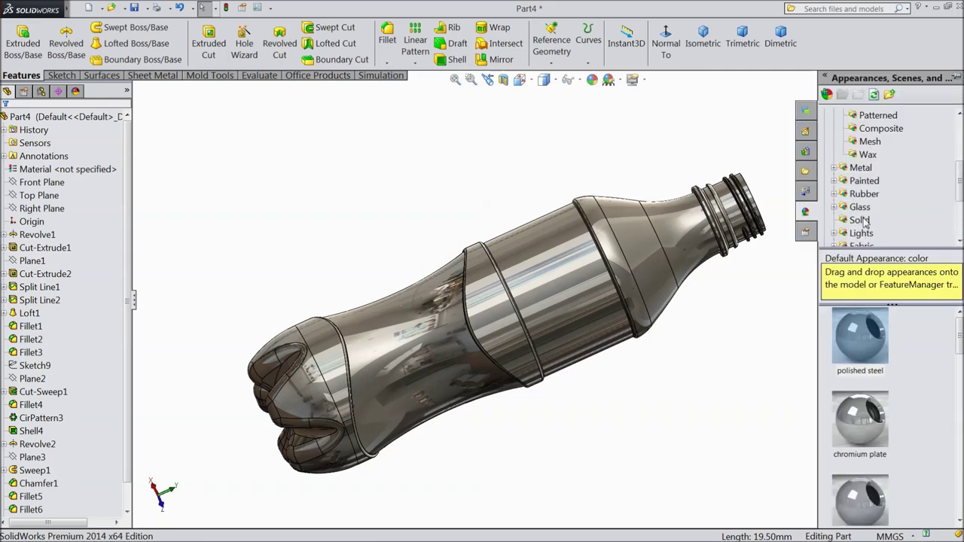
scroll(855, 176, "up", 3)
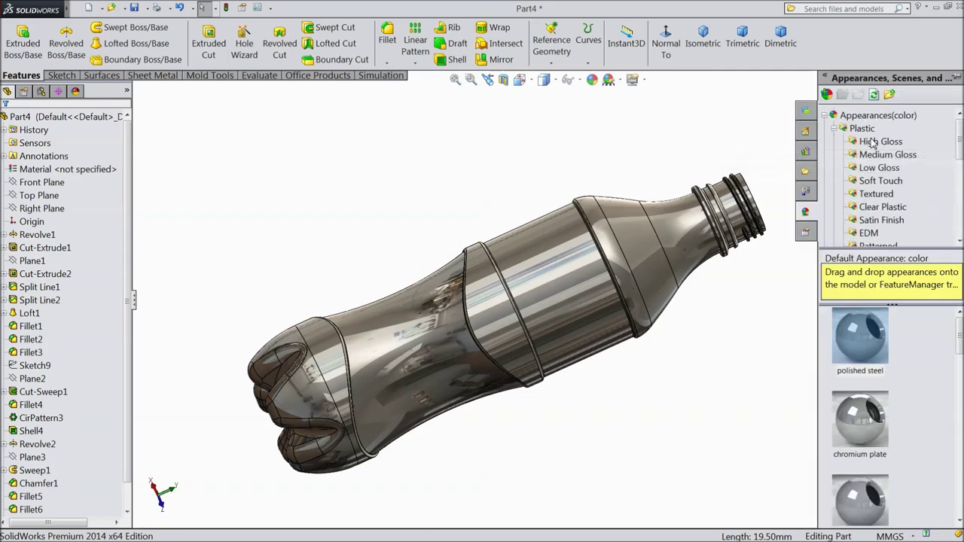
left_click(873, 142)
scroll(896, 383, "down", 3)
scroll(893, 388, "down", 3)
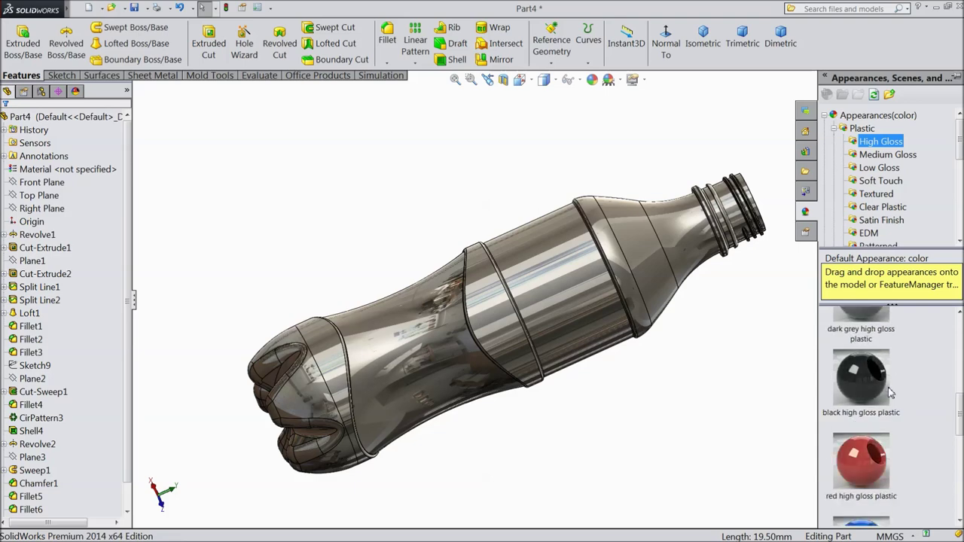
scroll(890, 393, "down", 3)
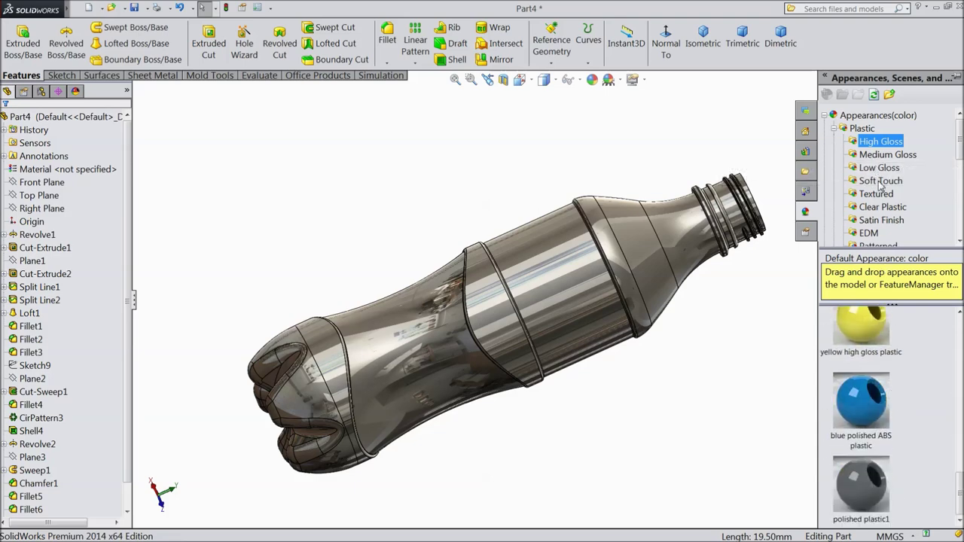
left_click(884, 211)
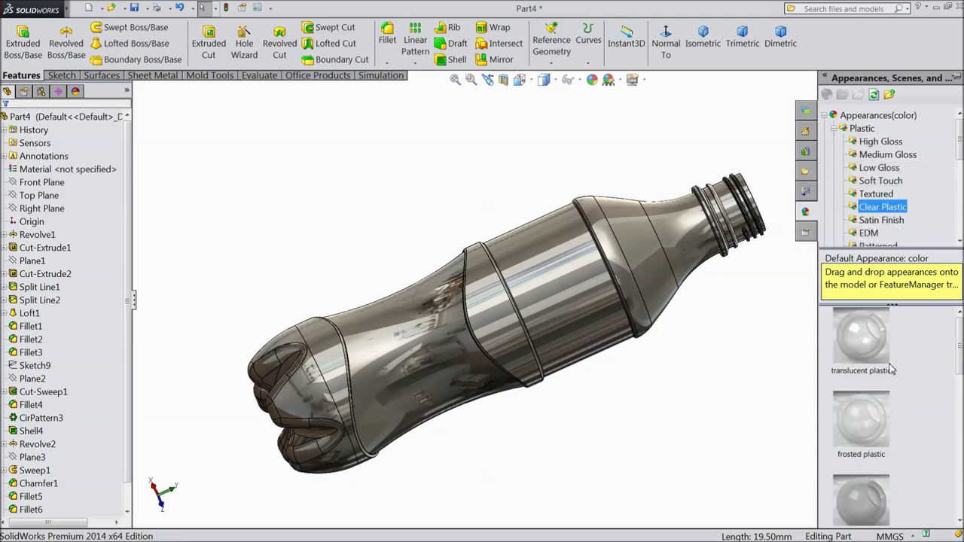
left_click_drag(870, 360, 772, 373)
left_click(566, 317)
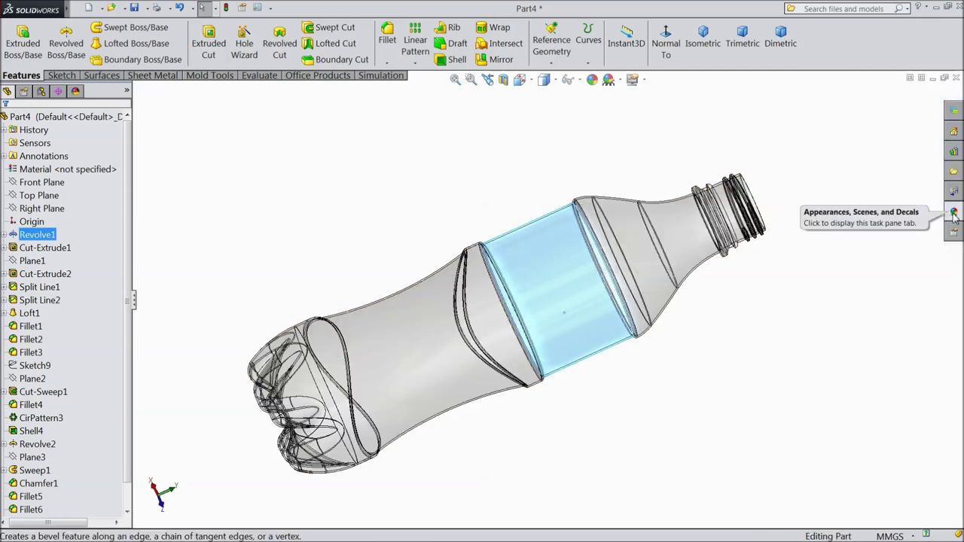
Start editing the appearance of the bottle's middle band face
right_click(550, 305)
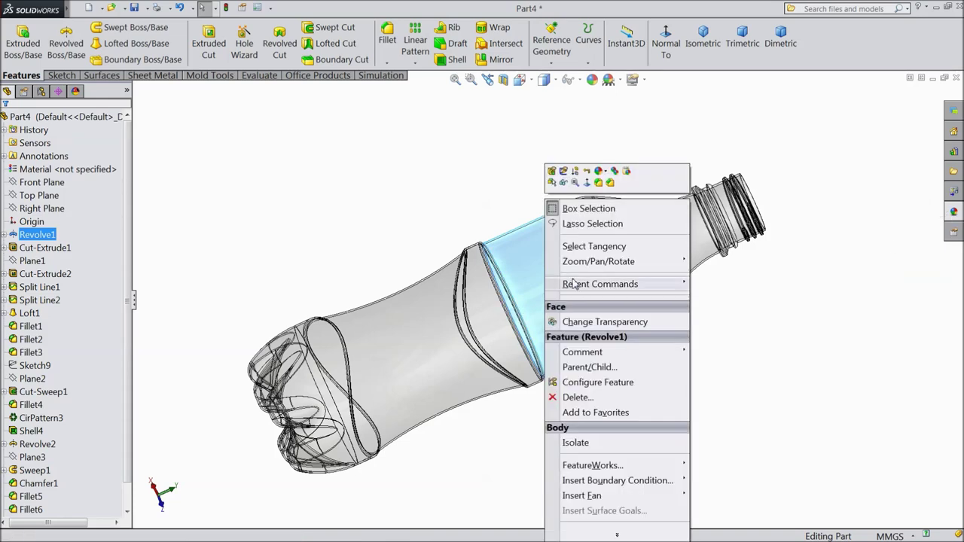
left_click(609, 175)
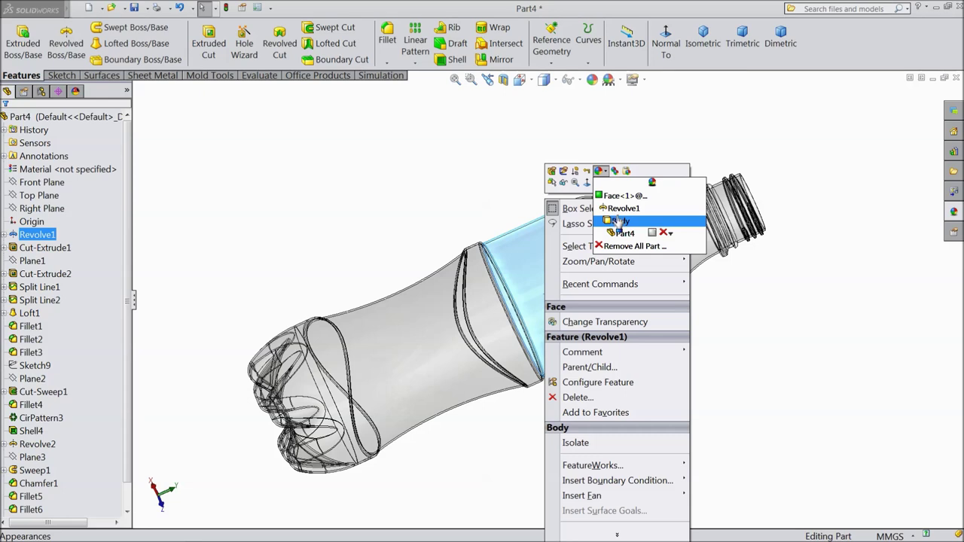
left_click(622, 196)
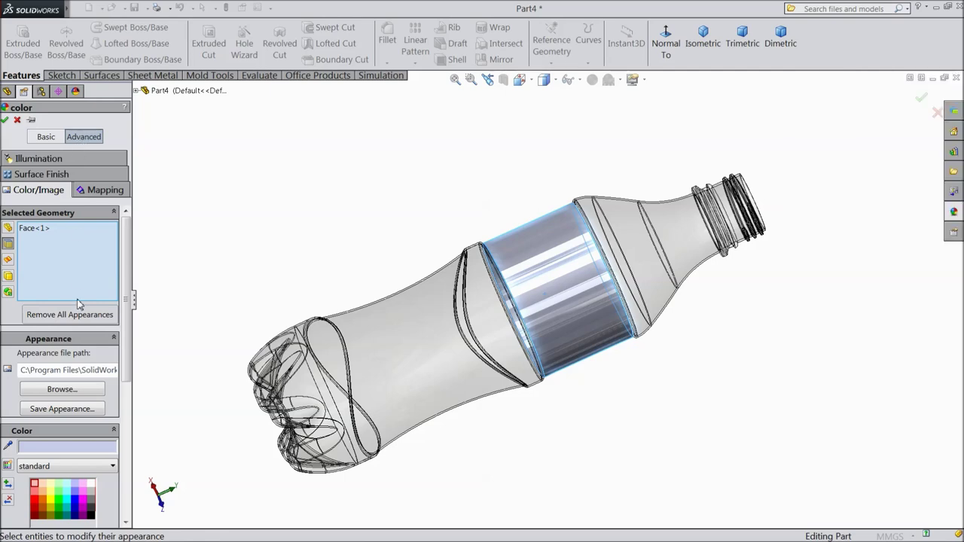
Load the Desktop image Coca_cola_logo-9 onto the band and save it as an appearance file
left_click(62, 391)
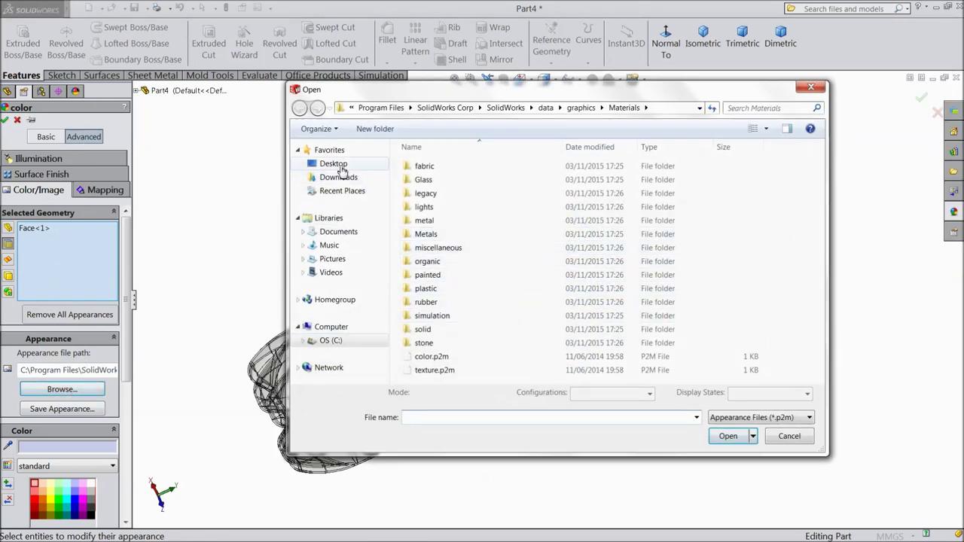
left_click(334, 164)
left_click_drag(818, 209, 827, 262)
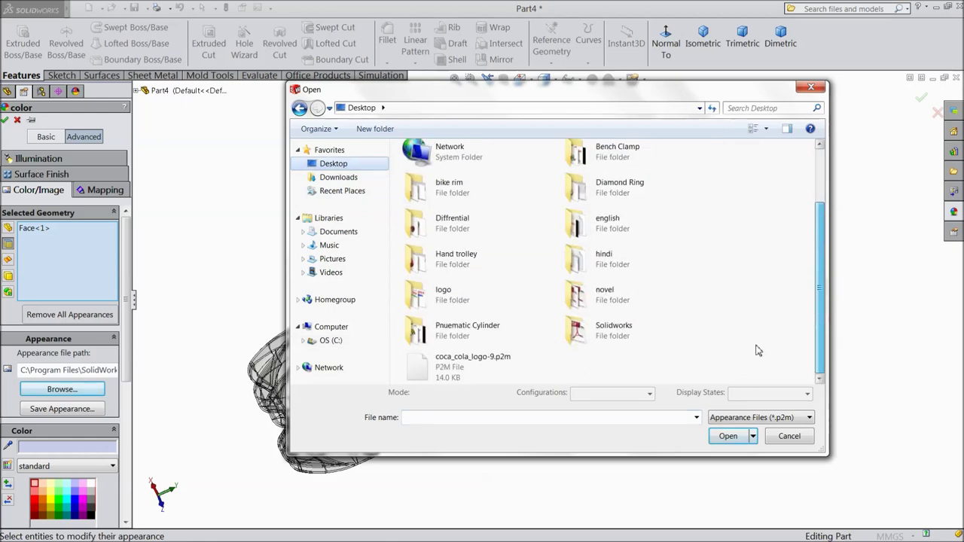
left_click(726, 420)
left_click(720, 405)
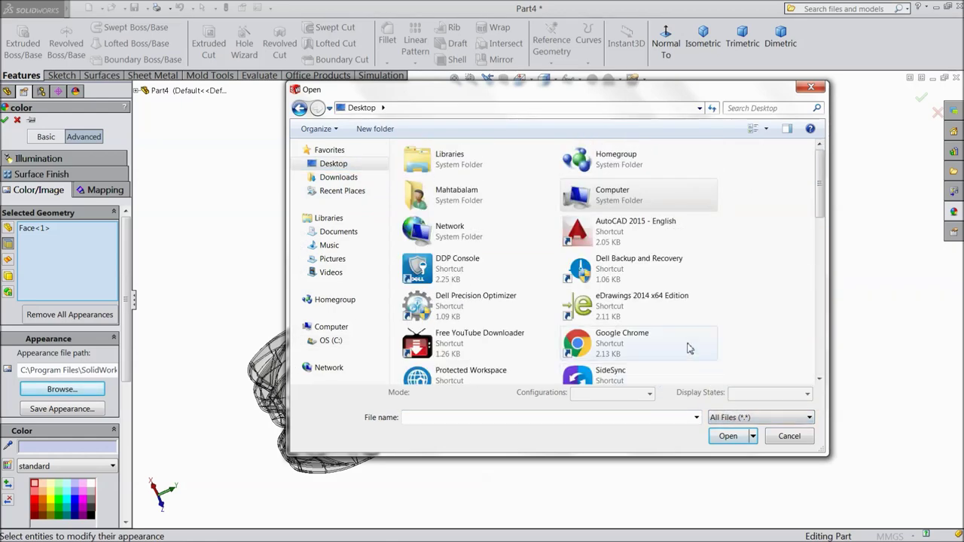
left_click_drag(823, 203, 826, 384)
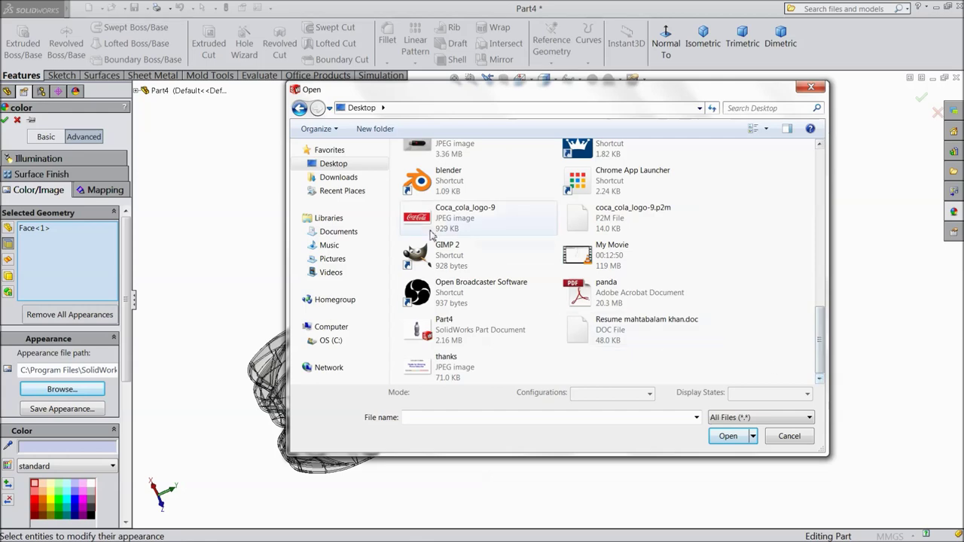
left_click(465, 218)
left_click(728, 436)
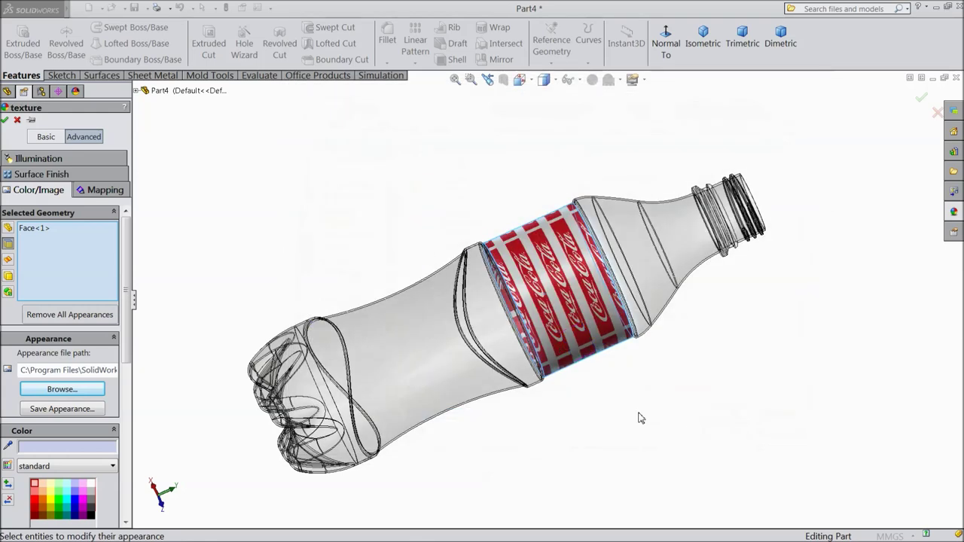
left_click(646, 441)
left_click(524, 281)
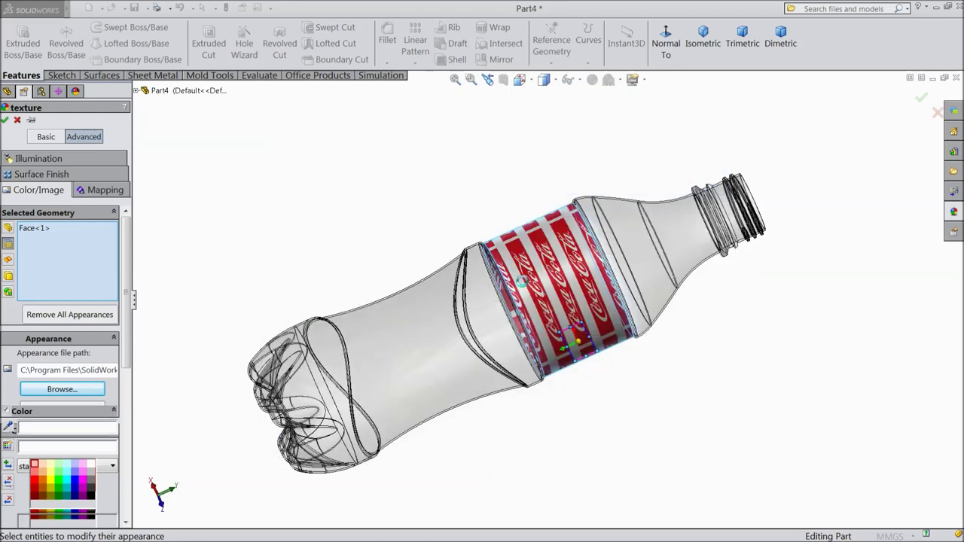
Enlarge the Coca-Cola logo mapping across the middle band
scroll(558, 311, "down", 2)
scroll(572, 378, "down", 3)
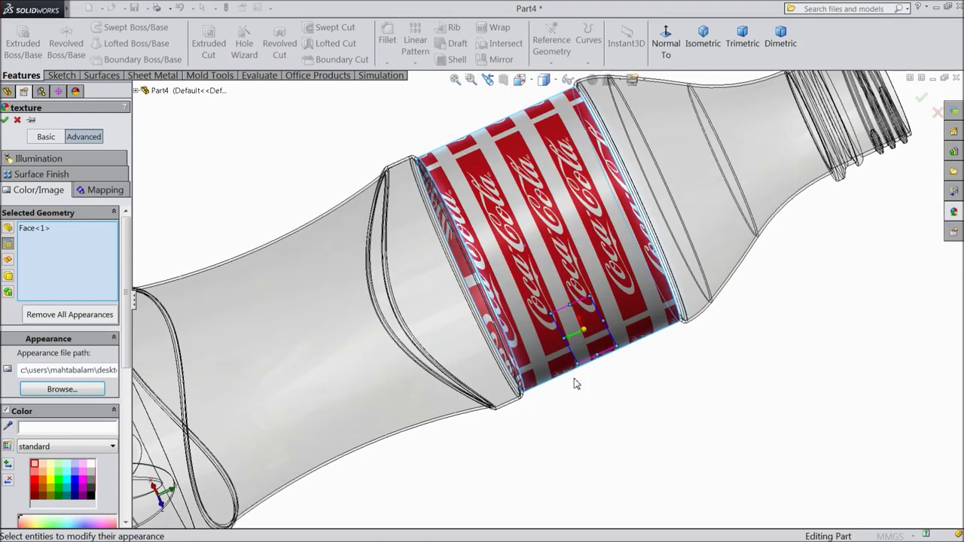
left_click_drag(561, 339, 475, 370)
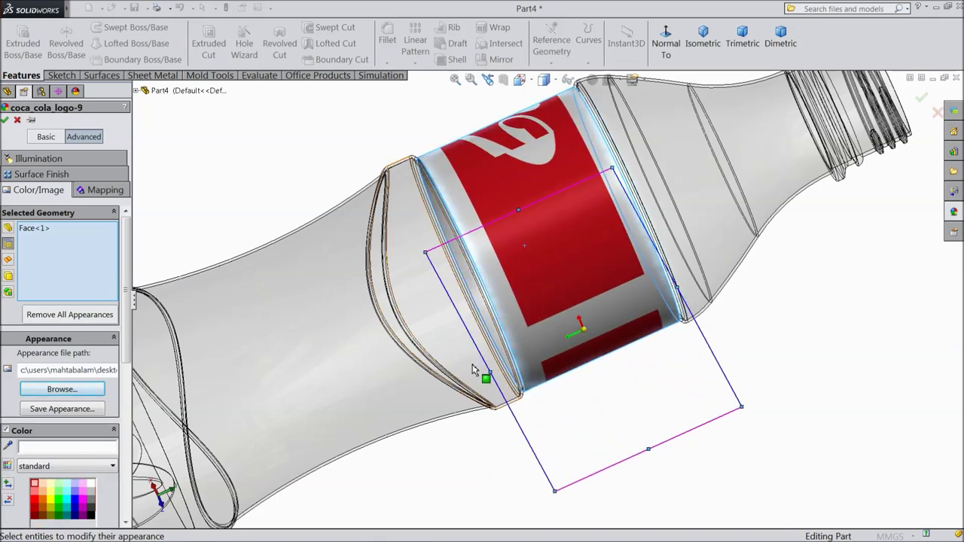
scroll(475, 369, "up", 3)
left_click_drag(478, 376, 579, 378)
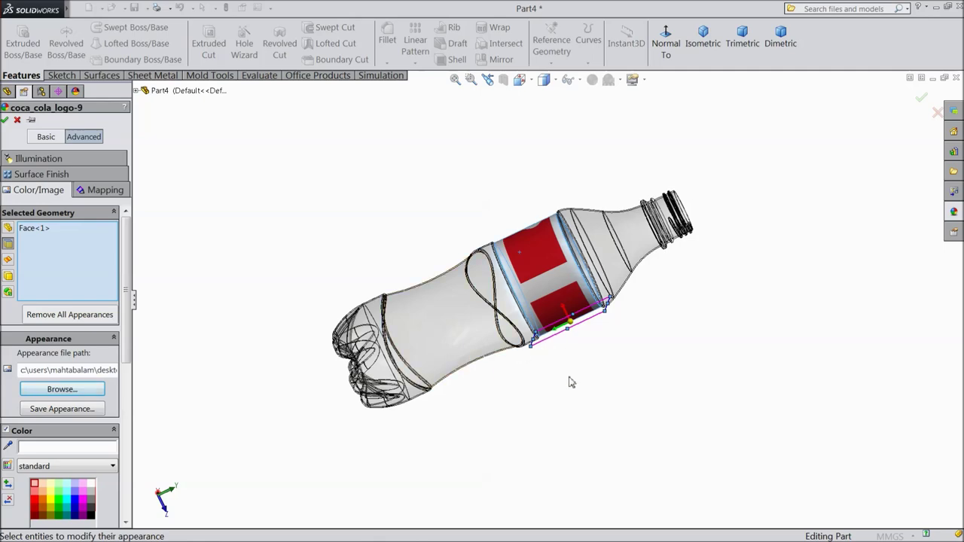
middle_click_drag(578, 377, 543, 313)
scroll(543, 312, "down", 5)
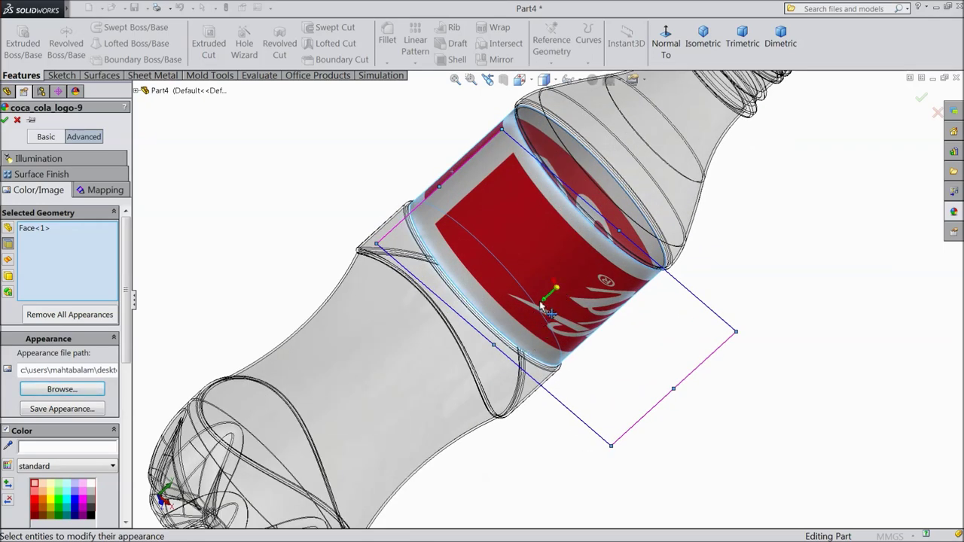
left_click_drag(493, 347, 479, 367)
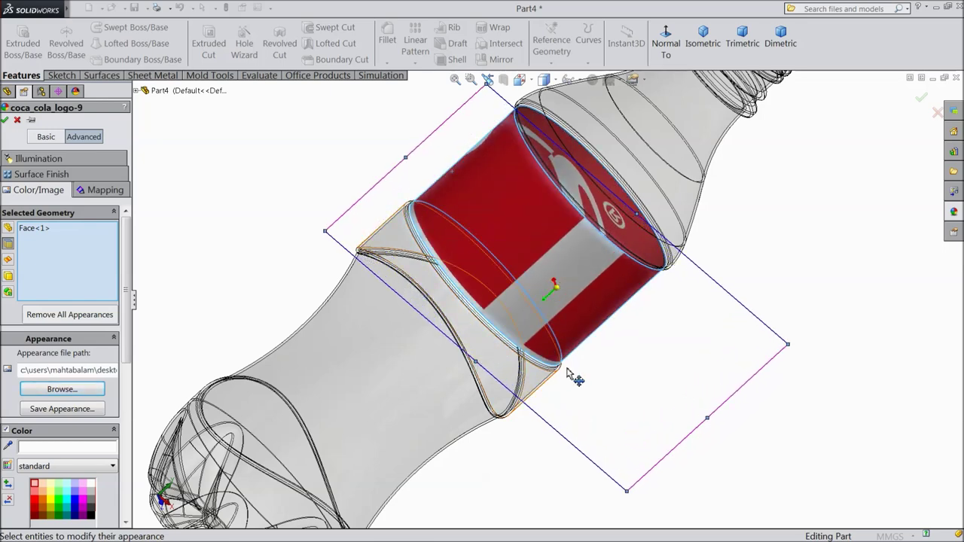
Shrink and centre the logo on the label band, then accept the appearance edit
scroll(383, 264, "up", 5)
mouse_move(382, 264)
middle_mouse_down()
mouse_move(618, 304)
mouse_move(438, 296)
mouse_move(428, 267)
middle_mouse_up()
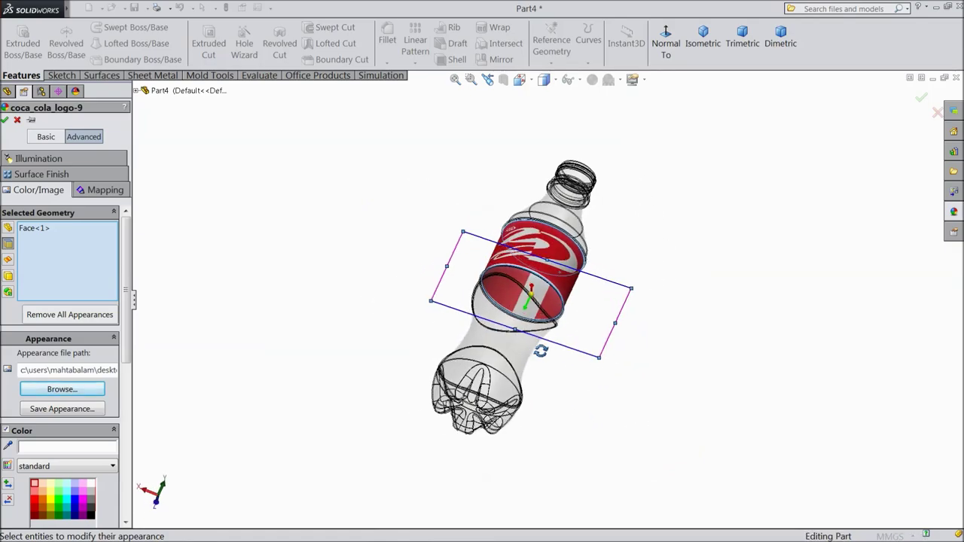
mouse_move(506, 317)
middle_mouse_down()
mouse_move(349, 204)
mouse_move(547, 299)
middle_mouse_up()
scroll(548, 300, "down", 3)
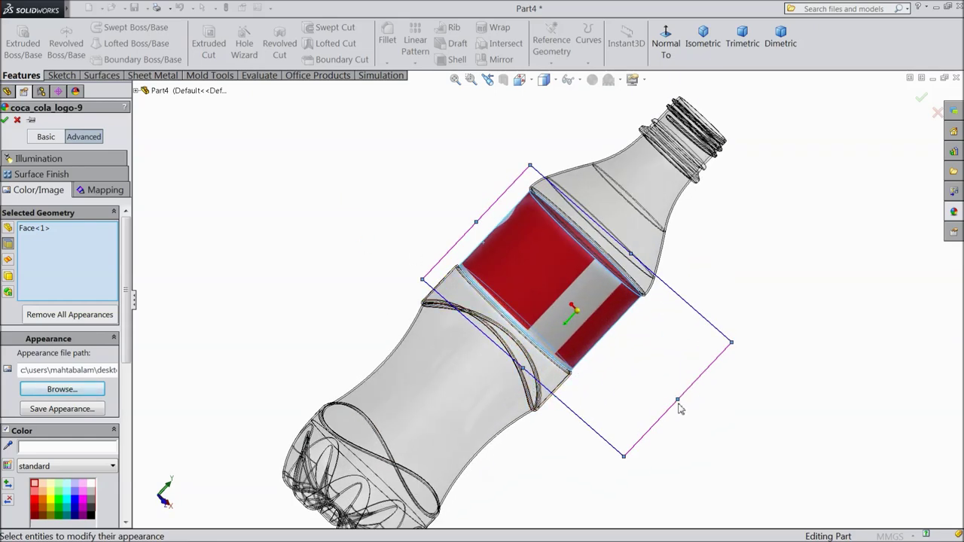
left_click_drag(678, 402, 642, 376)
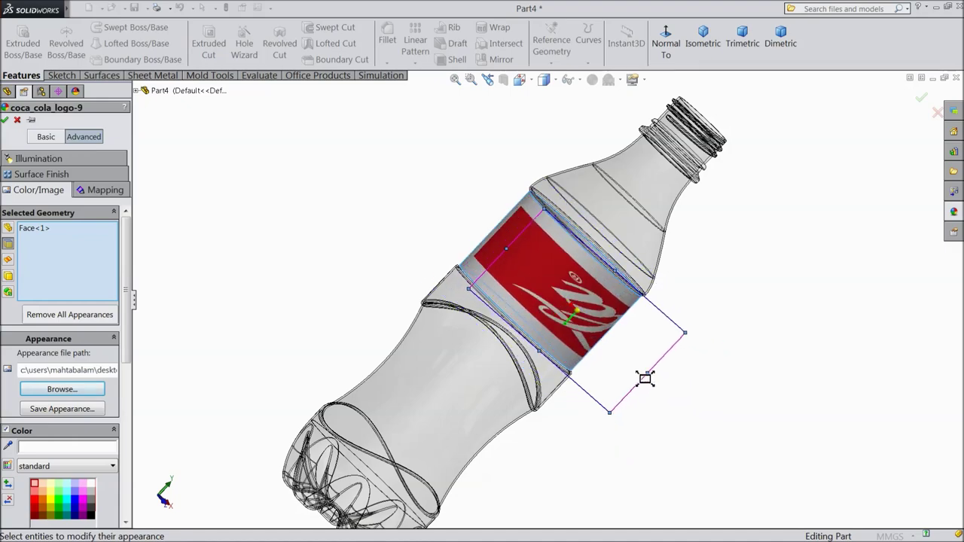
mouse_move(624, 439)
middle_mouse_down()
mouse_move(387, 250)
mouse_move(441, 270)
middle_mouse_up()
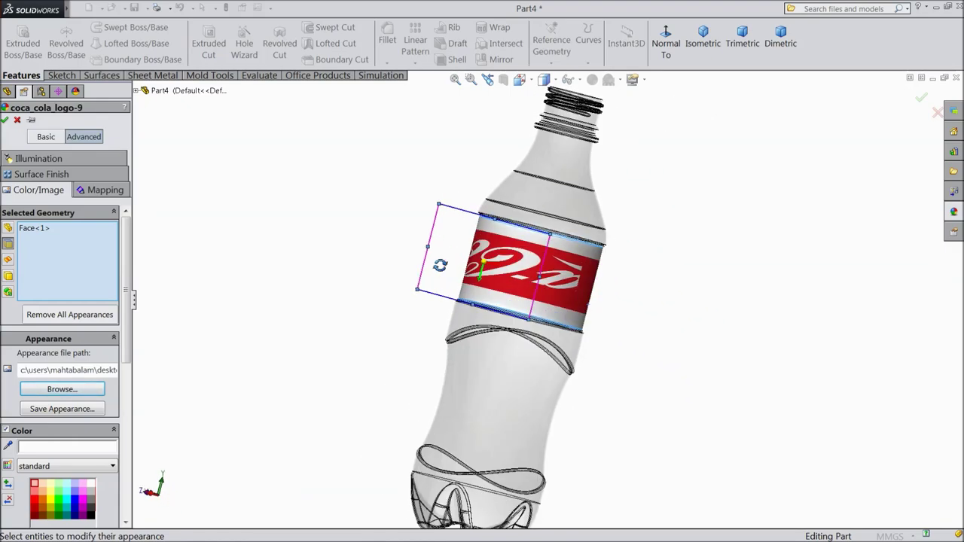
mouse_move(429, 247)
left_mouse_down()
mouse_move(445, 254)
mouse_move(437, 254)
left_mouse_up()
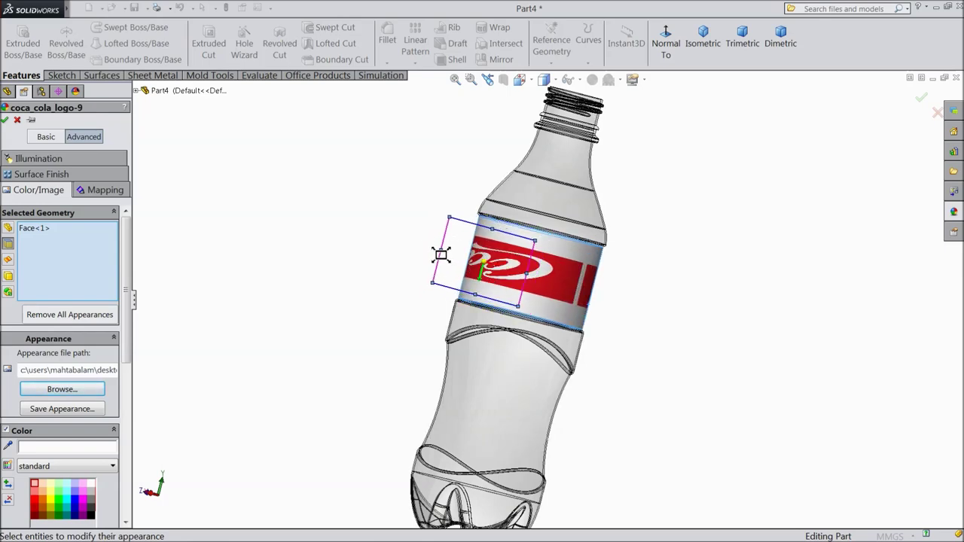
mouse_move(403, 262)
middle_mouse_down()
mouse_move(665, 259)
mouse_move(465, 246)
mouse_move(463, 218)
mouse_move(473, 236)
mouse_move(473, 332)
mouse_move(527, 279)
mouse_move(495, 297)
middle_mouse_up()
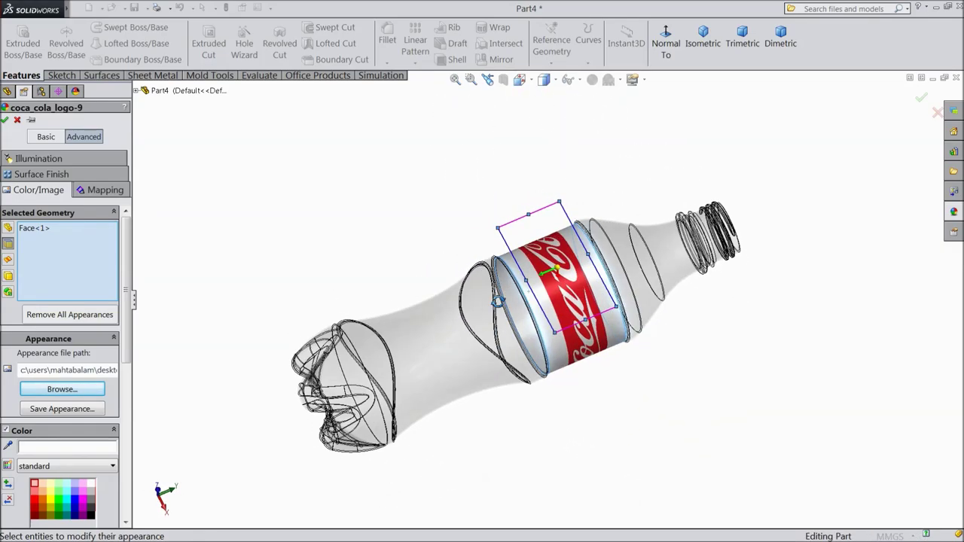
left_click(5, 120)
mouse_move(355, 279)
middle_mouse_down()
mouse_move(366, 216)
mouse_move(318, 293)
mouse_move(325, 234)
mouse_move(344, 256)
mouse_move(344, 220)
mouse_move(338, 228)
middle_mouse_up()
scroll(520, 351, "down", 2)
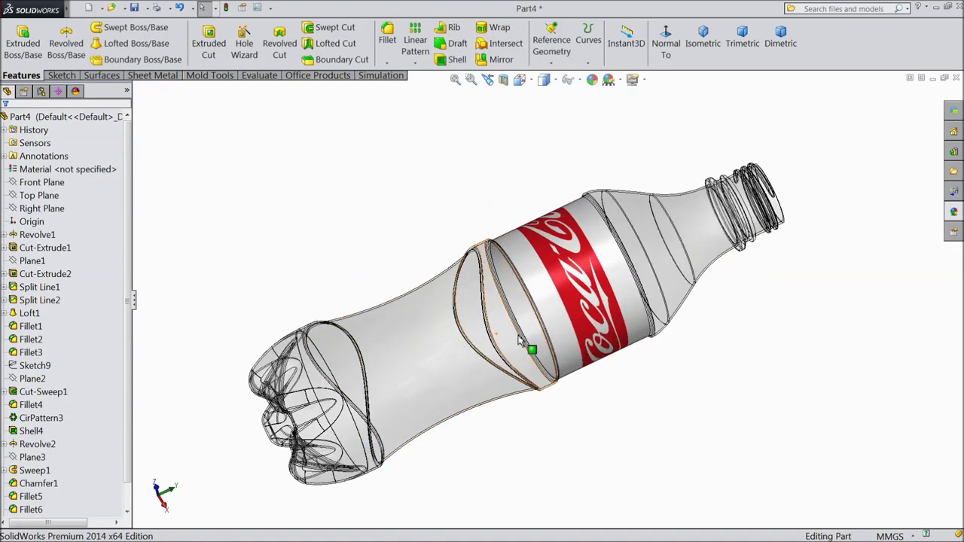
Enable PhotoView 360 Render Tools and start the Integrated Preview of the bottle
scroll(520, 347, "down", 2)
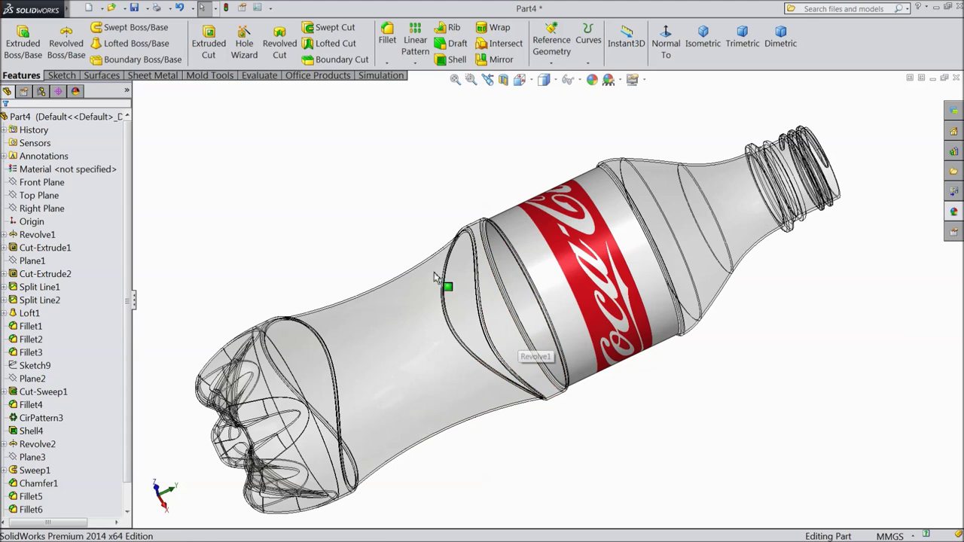
left_click(294, 79)
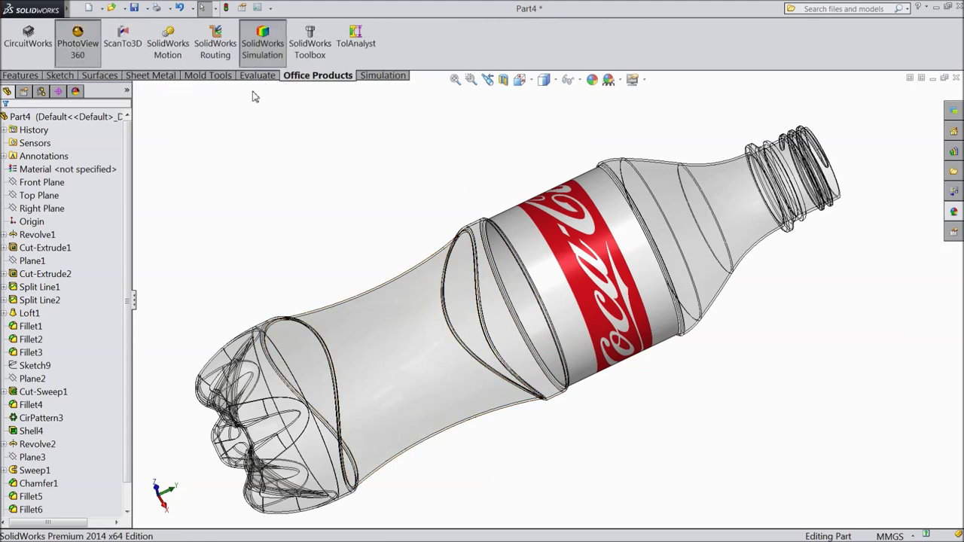
left_click(281, 79)
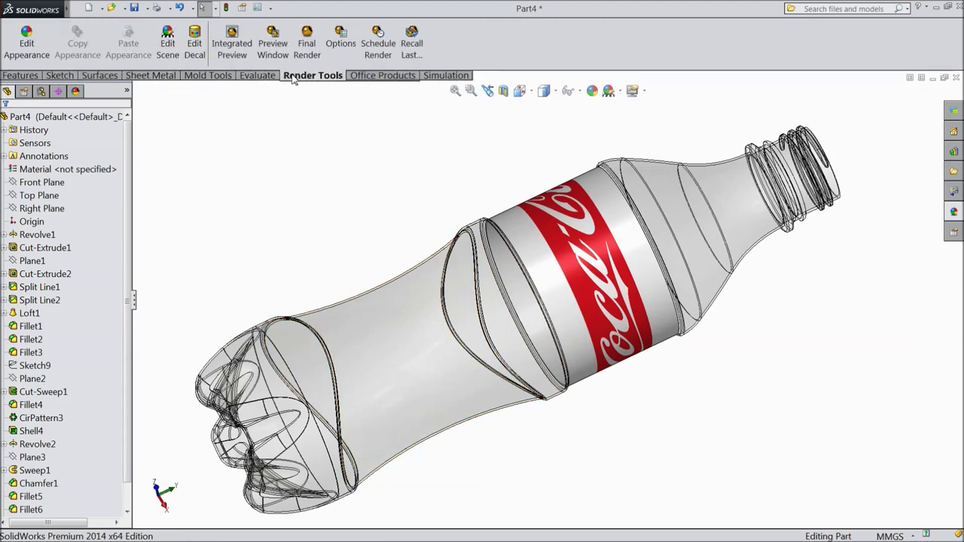
left_click(236, 49)
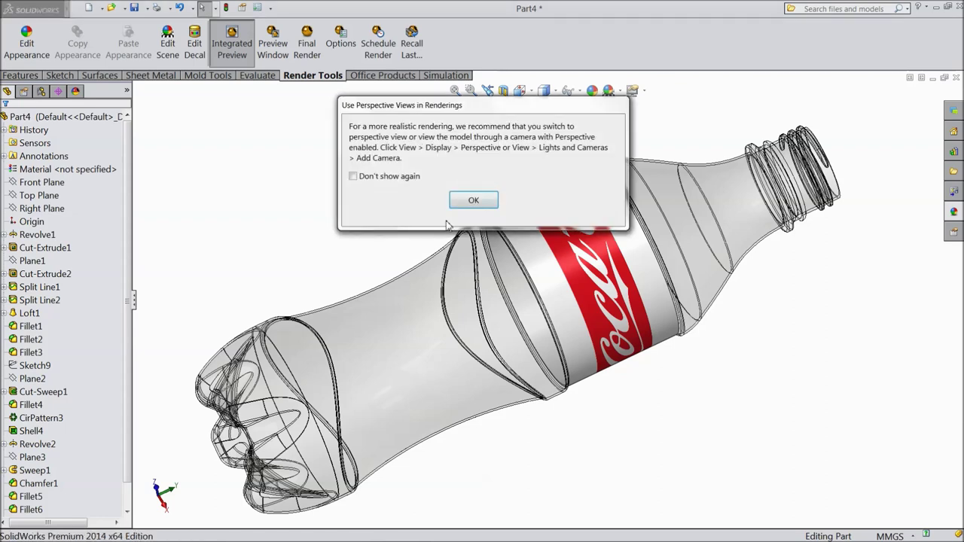
left_click(473, 201)
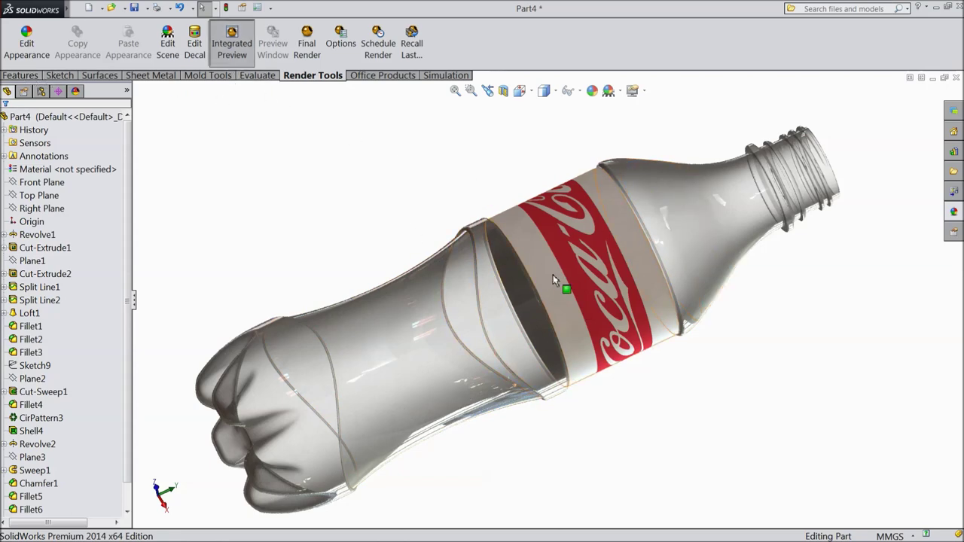
Switch off Integrated Preview and orbit the bottle to a side view
mouse_move(710, 327)
middle_mouse_down()
mouse_move(561, 369)
mouse_move(360, 319)
middle_mouse_up()
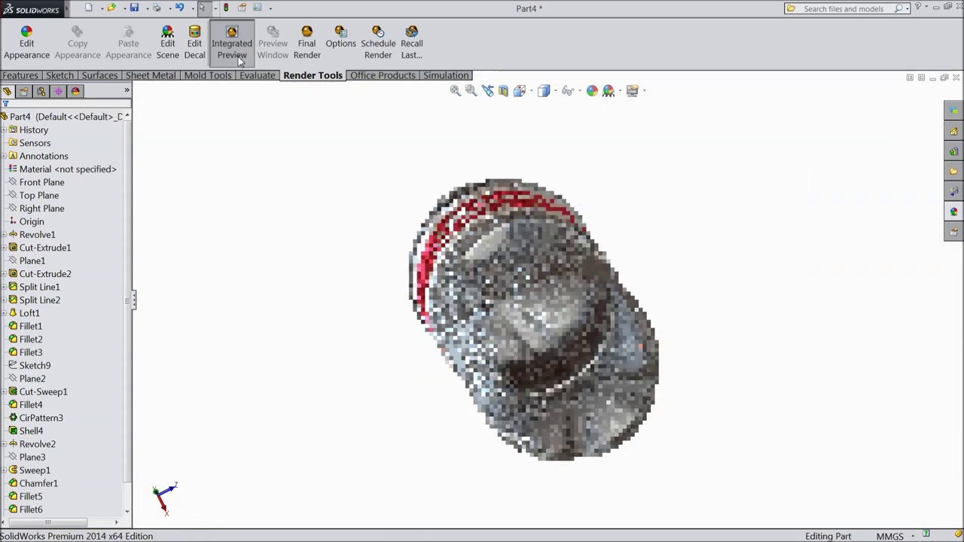
left_click(240, 62)
mouse_move(327, 332)
middle_mouse_down()
mouse_move(248, 276)
mouse_move(331, 344)
mouse_move(532, 316)
mouse_move(708, 314)
mouse_move(617, 263)
mouse_move(650, 305)
mouse_move(643, 323)
mouse_move(610, 319)
mouse_move(638, 276)
mouse_move(491, 344)
mouse_move(421, 325)
mouse_move(641, 262)
mouse_move(665, 279)
mouse_move(653, 306)
mouse_move(644, 269)
mouse_move(663, 265)
mouse_move(650, 273)
mouse_move(648, 256)
mouse_move(597, 292)
mouse_move(671, 273)
mouse_move(663, 274)
mouse_move(656, 231)
middle_mouse_up()
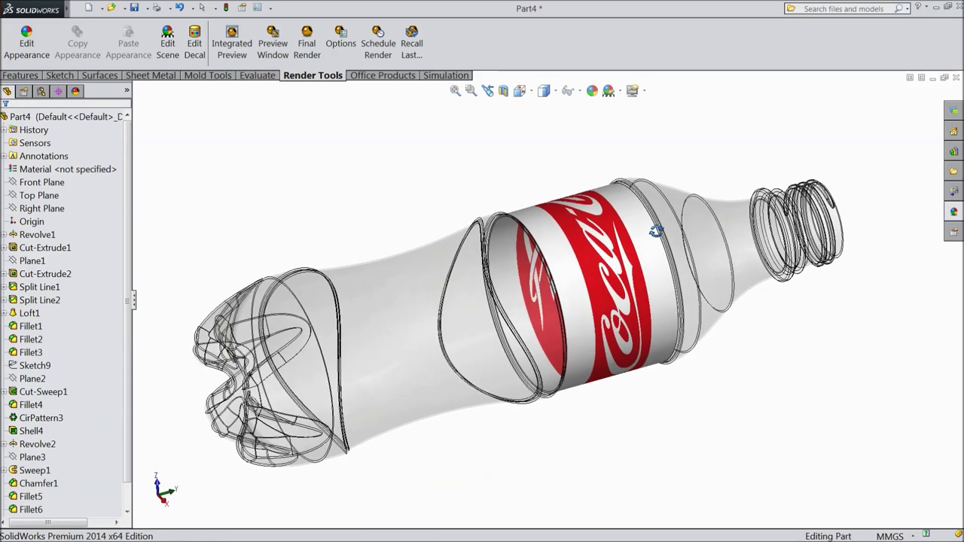
scroll(527, 380, "up", 2)
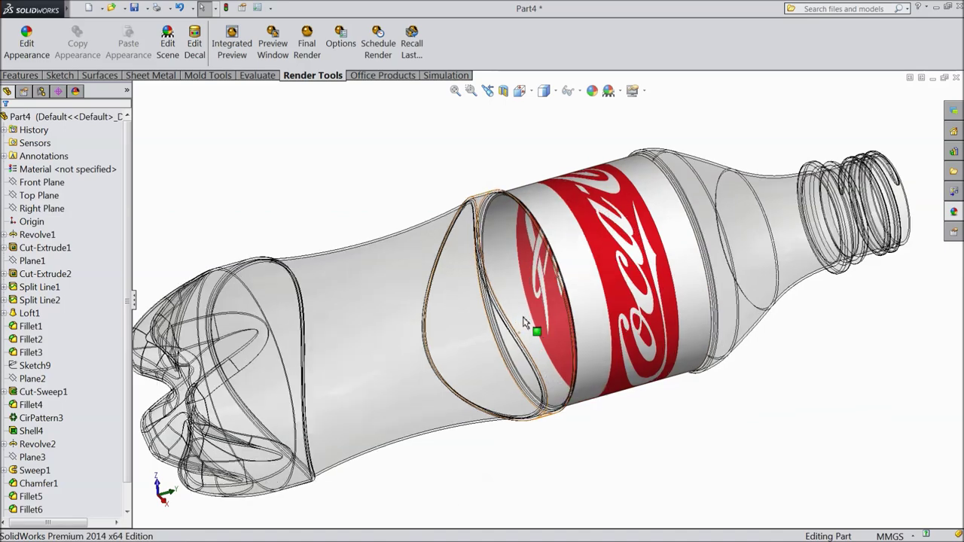